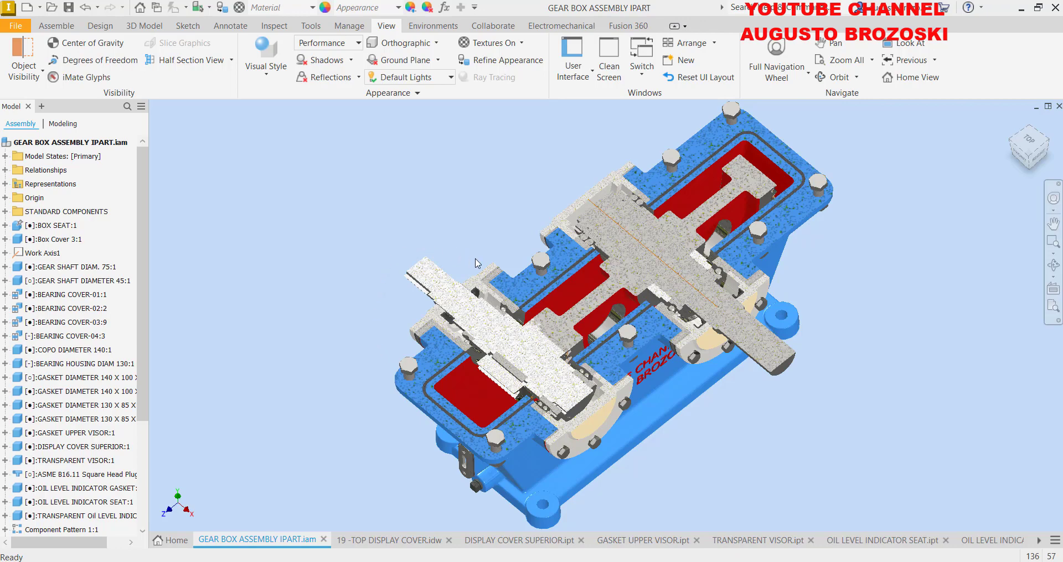
# Zoom in and out on the half-sectioned gearbox to inspect it up close
pyautogui.scroll(5, 482, 277)
pyautogui.scroll(-5, 482, 284)
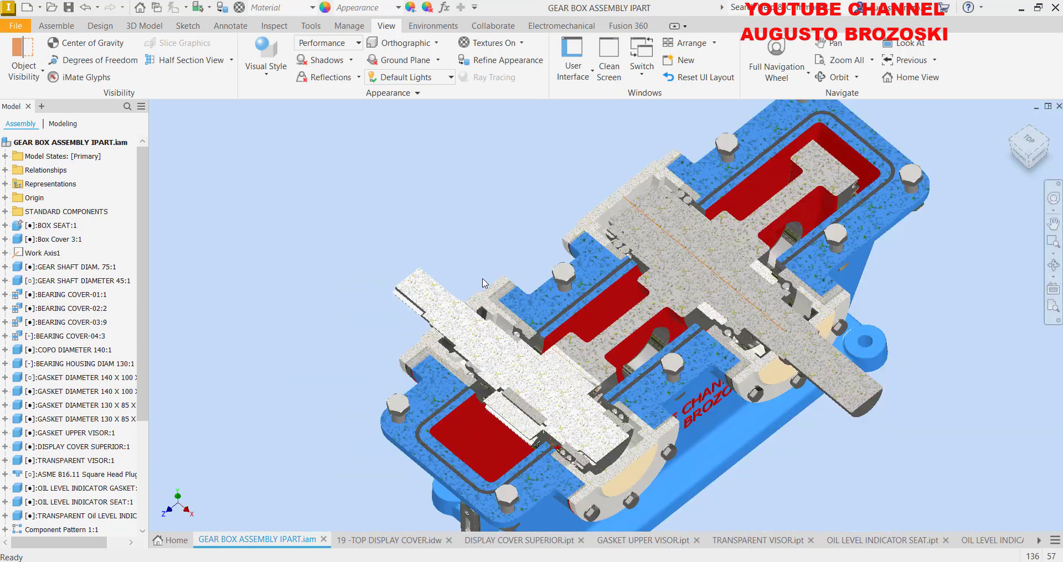
pyautogui.scroll(5, 486, 288)
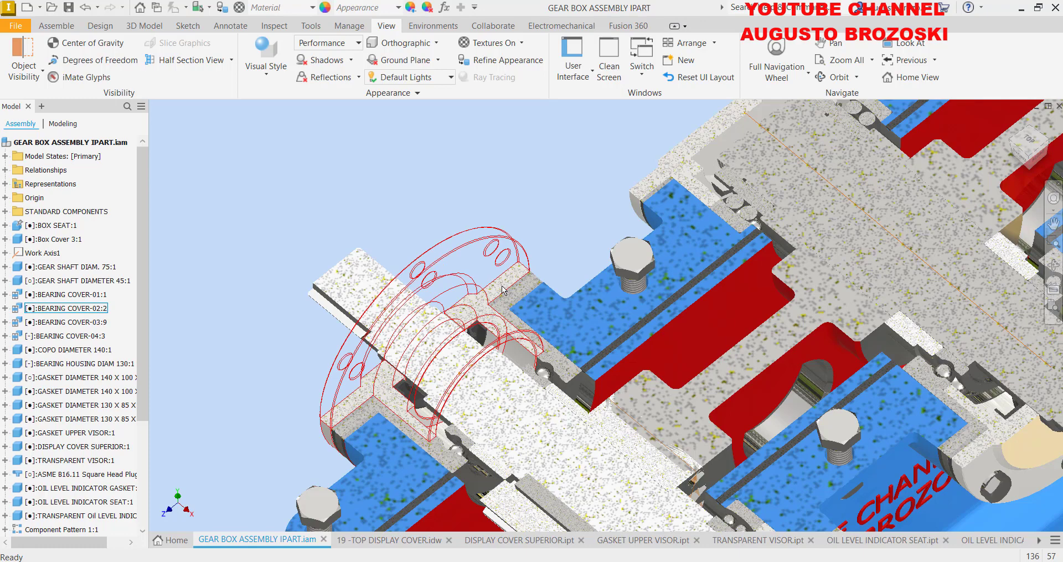
pyautogui.scroll(-5, 662, 397)
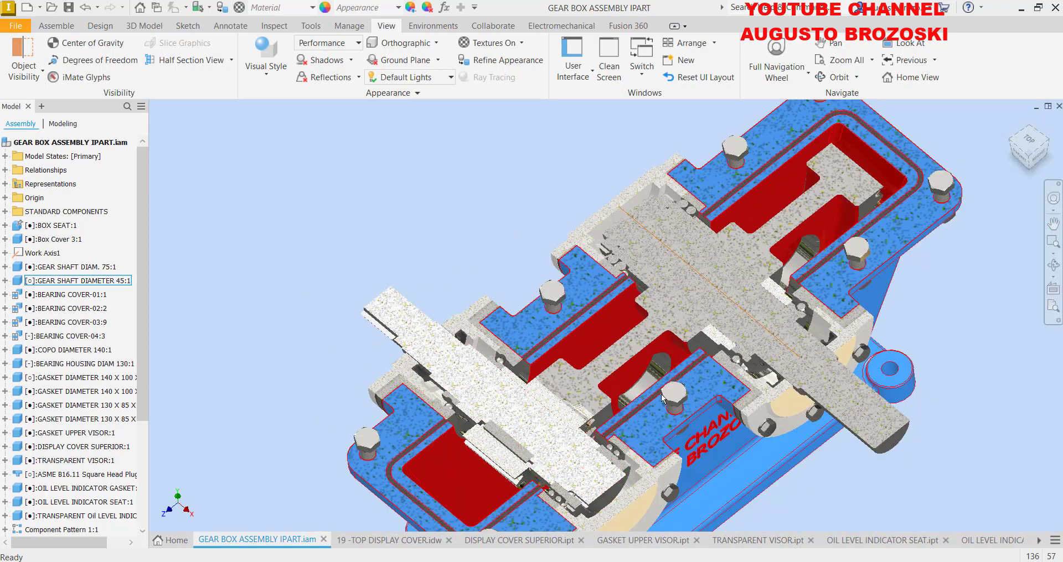
pyautogui.scroll(3, 899, 386)
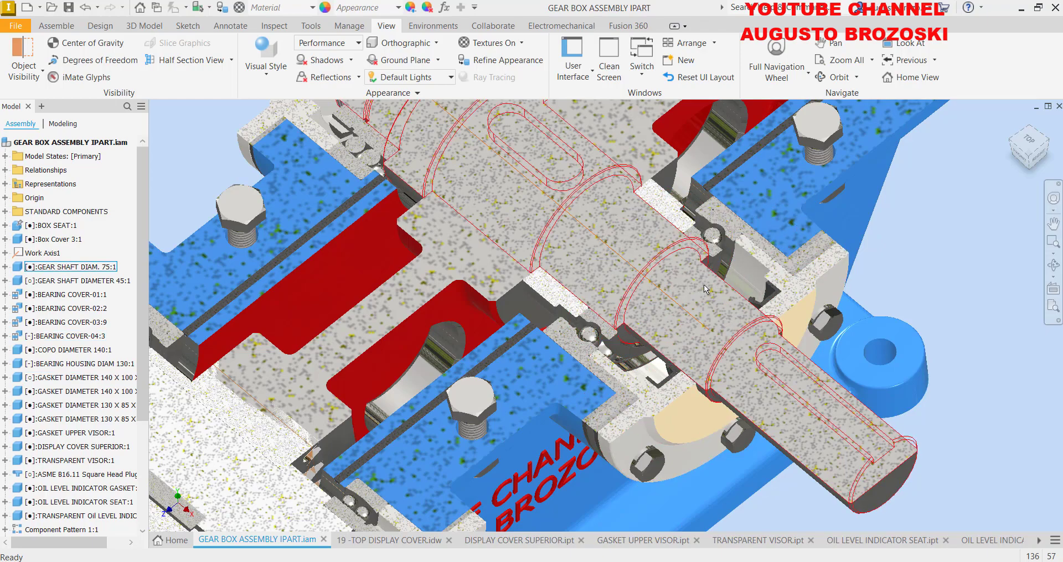
pyautogui.scroll(2, 692, 321)
pyautogui.scroll(3, 738, 335)
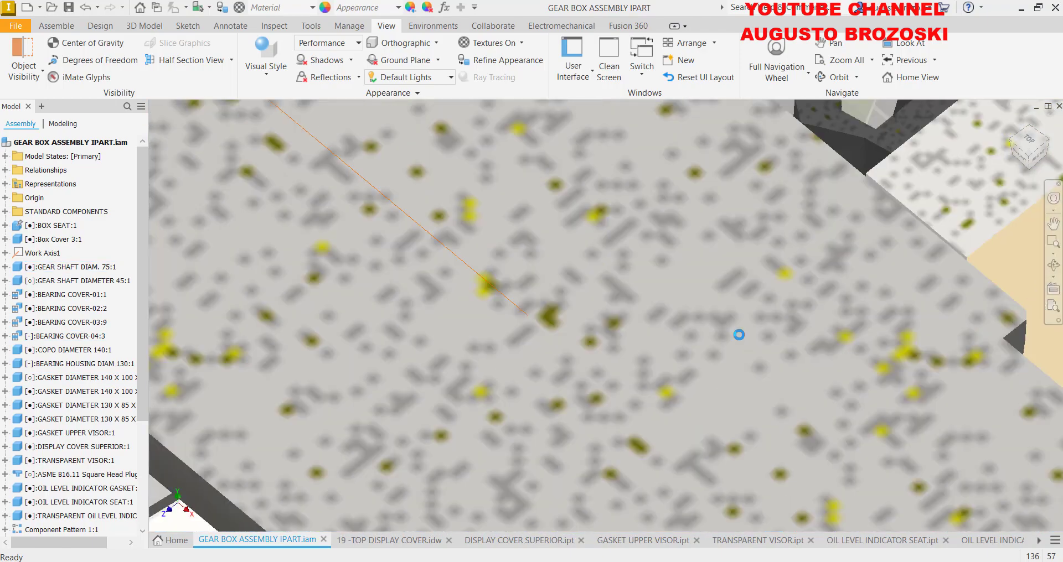
pyautogui.scroll(-5, 744, 340)
pyautogui.scroll(-3, 731, 348)
pyautogui.scroll(3, 545, 451)
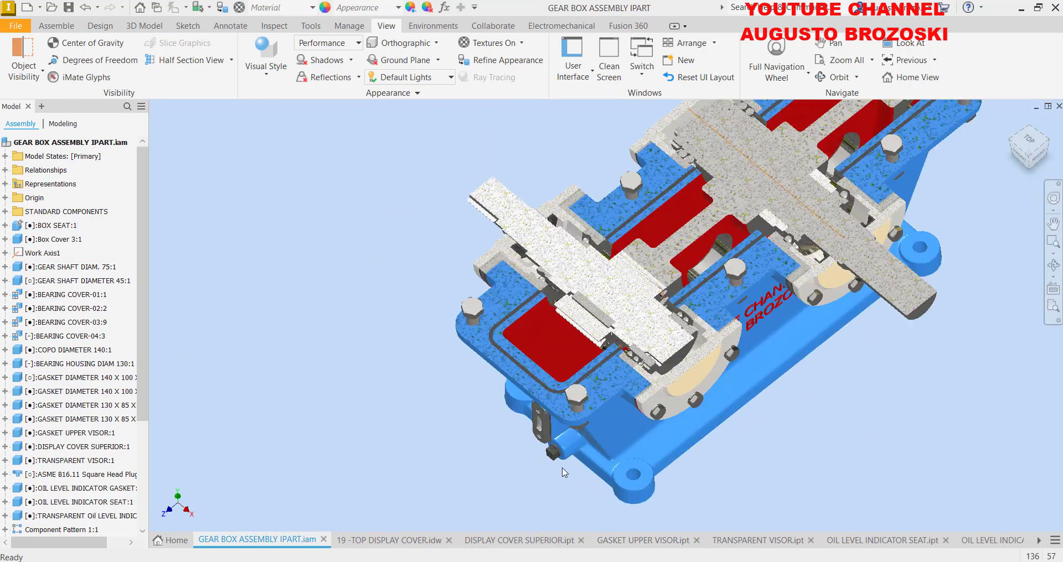
pyautogui.scroll(2, 545, 451)
# Orbit the gearbox to a lower side view and select the oil level indicator seat
pyautogui.keyDown('shift'); pyautogui.moveTo(546, 451); pyautogui.dragTo(548, 371, button='middle'); pyautogui.keyUp('shift')
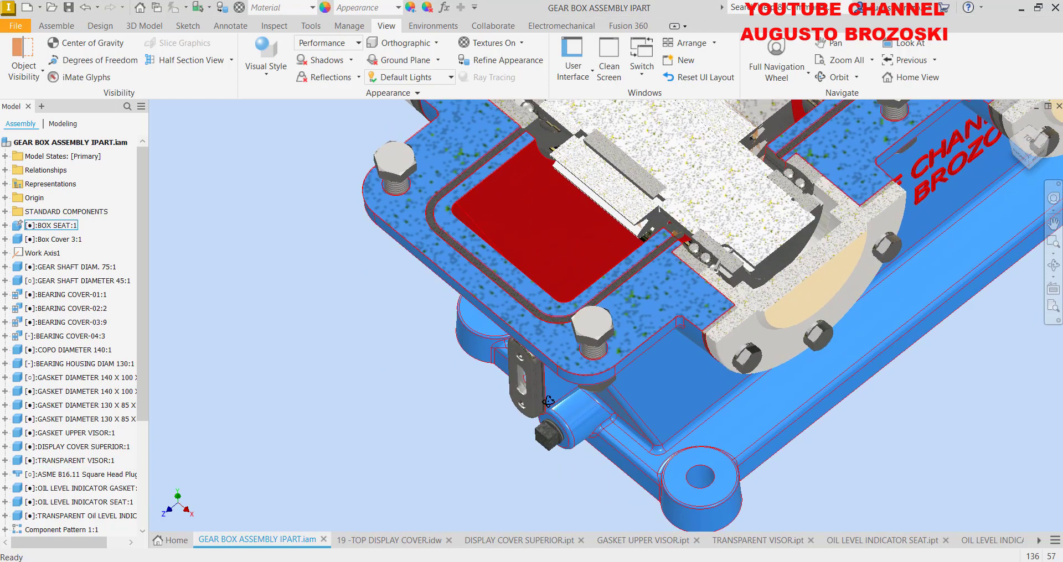
pyautogui.scroll(-2, 548, 371)
pyautogui.scroll(-2, 524, 361)
pyautogui.scroll(2, 524, 361)
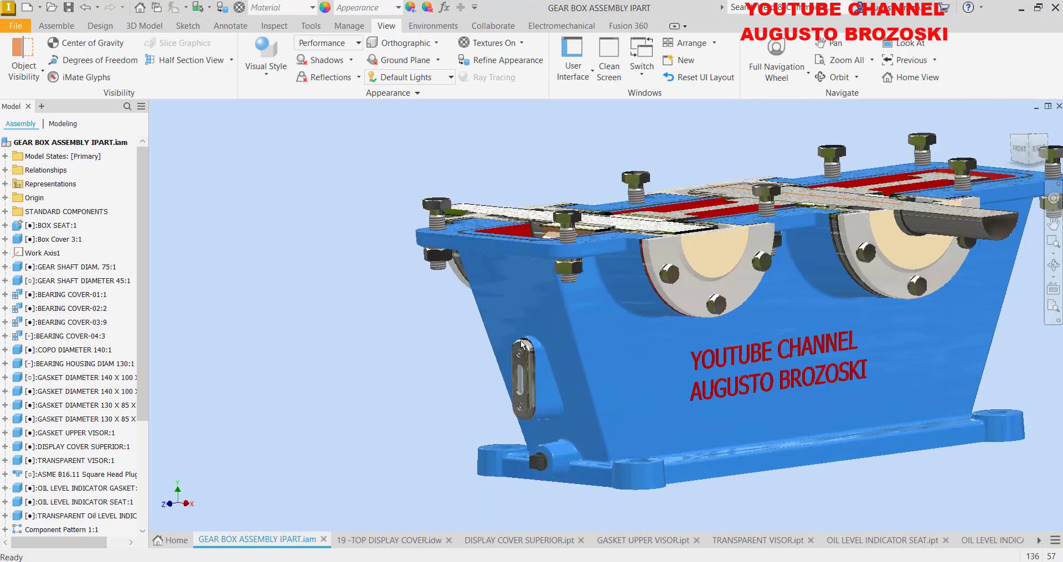
pyautogui.scroll(3, 523, 390)
pyautogui.click(518, 370)
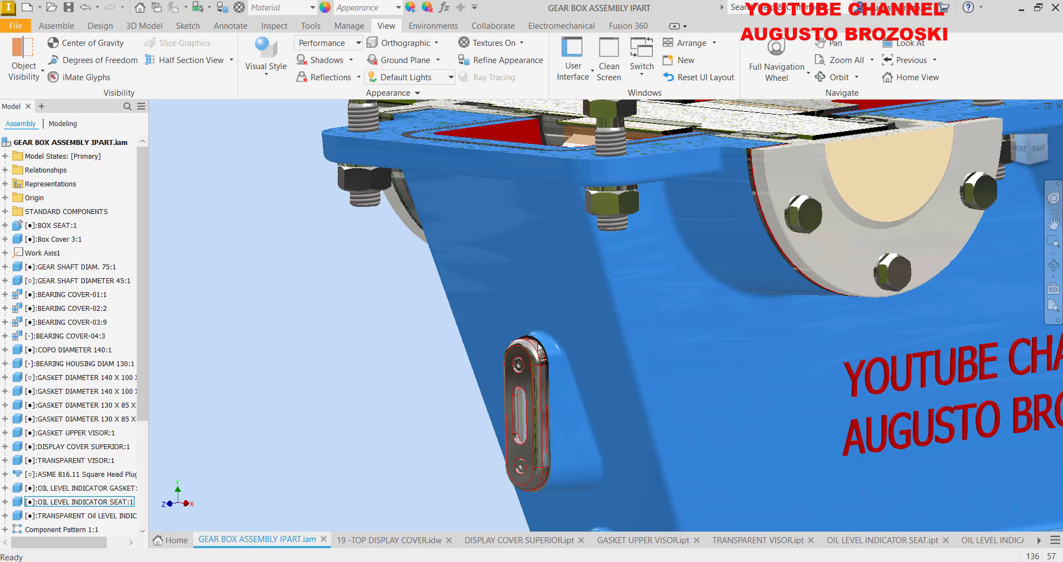
pyautogui.scroll(-2, 494, 477)
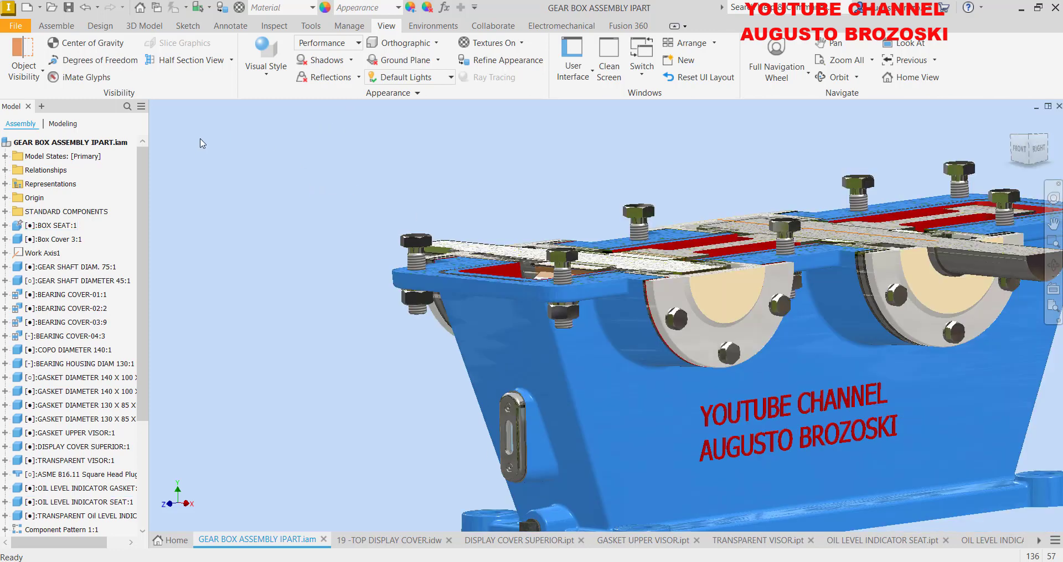
# End the section view, orbit and zoom to the yellow visor, and open the 19 -TOP DISPLAY COVER drawing
pyautogui.click(230, 64)
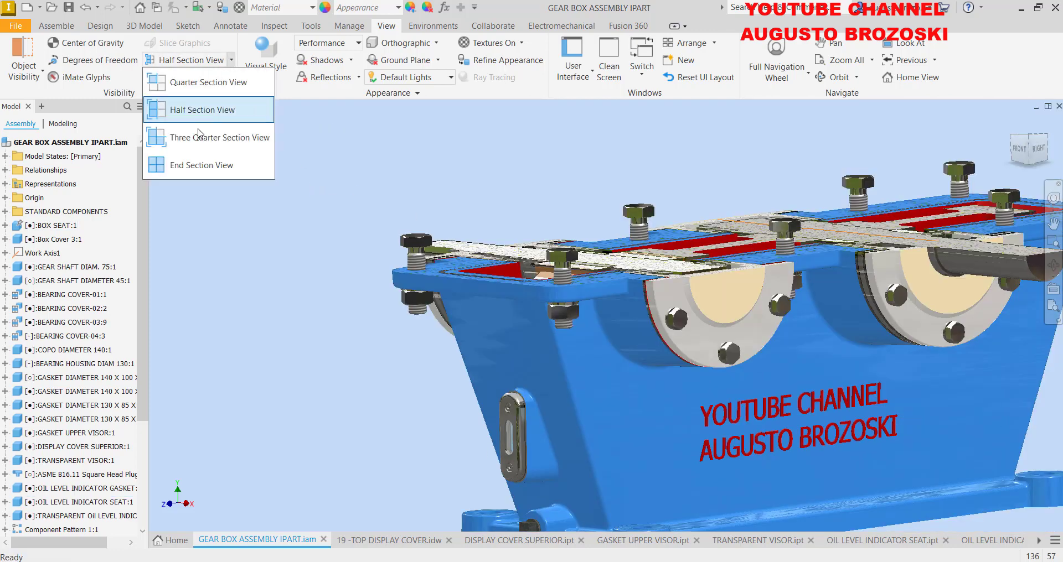
pyautogui.click(245, 177)
pyautogui.click(1054, 264)
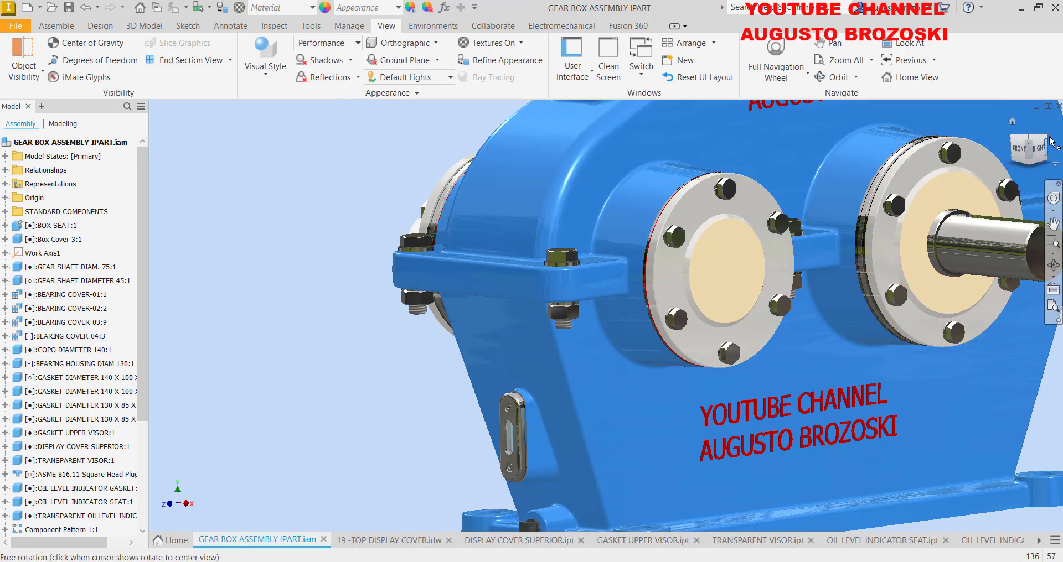
pyautogui.moveTo(975, 183)
pyautogui.mouseDown()
pyautogui.moveTo(904, 155)
pyautogui.moveTo(586, 187)
pyautogui.mouseUp()
pyautogui.scroll(5, 586, 187)
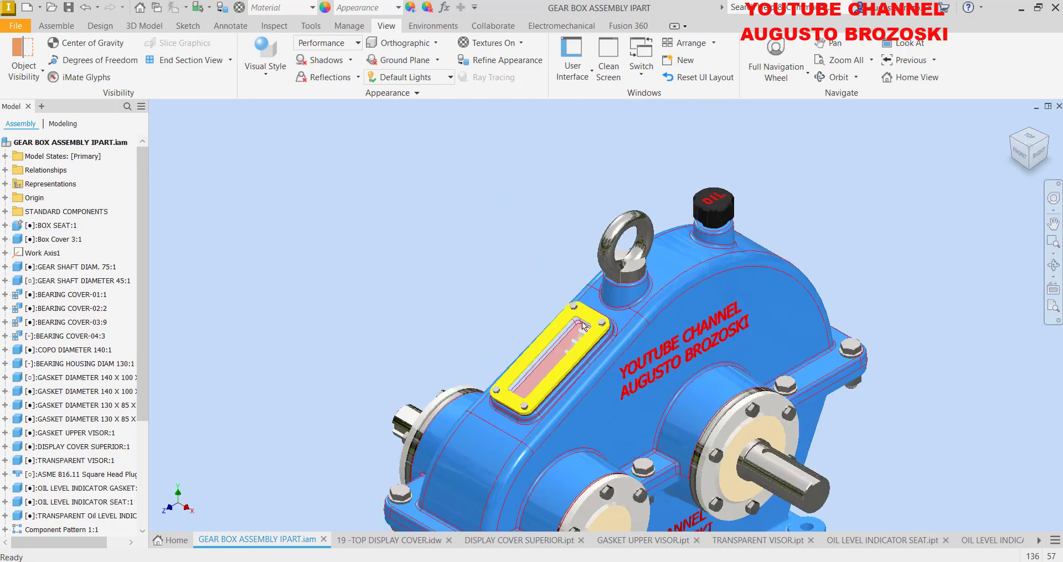
pyautogui.scroll(3, 540, 355)
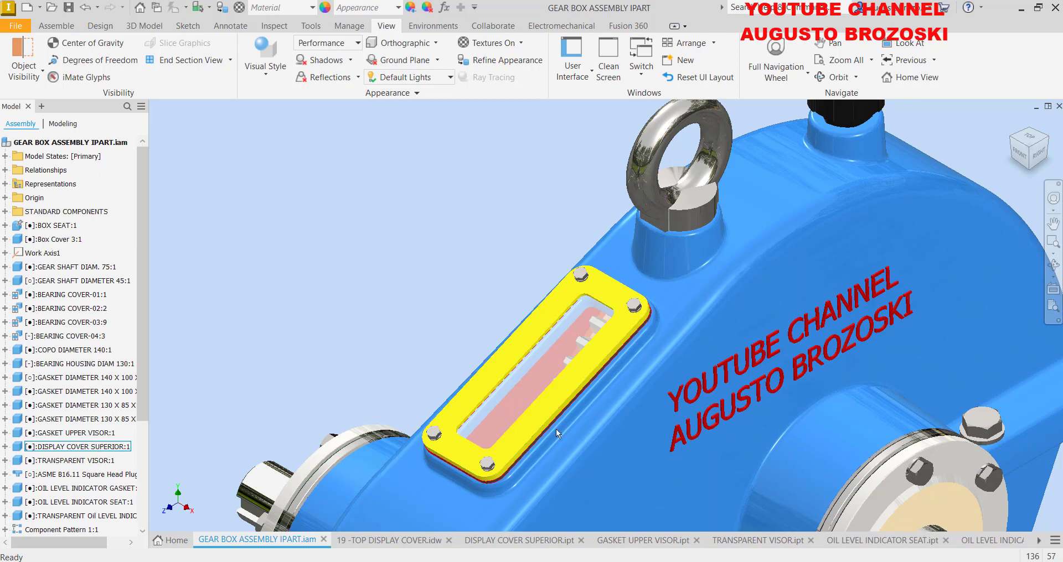
pyautogui.click(415, 540)
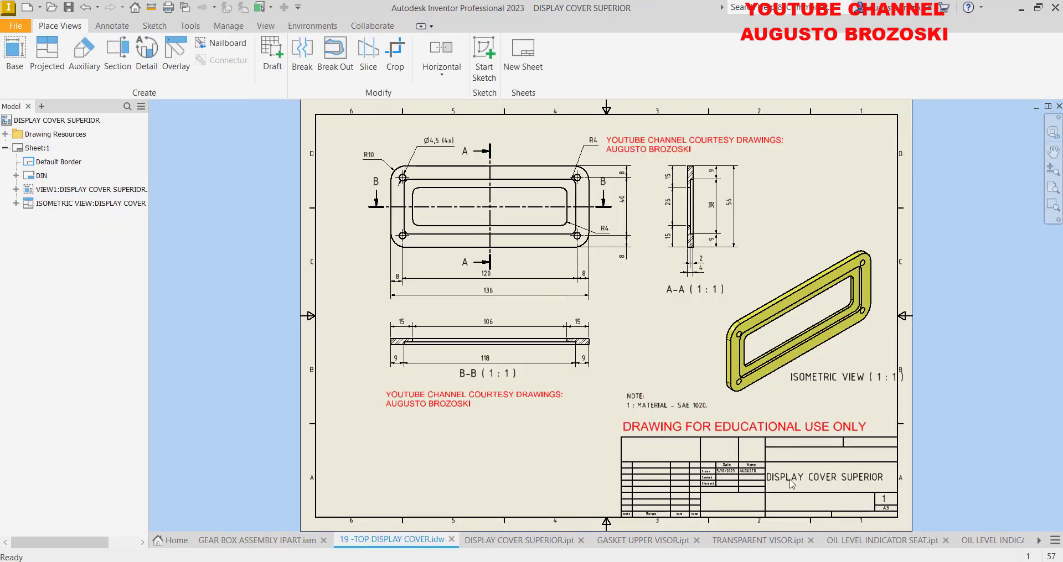
# Review the display cover, gasket, transparent visor and oil level indicator part documents
pyautogui.click(520, 540)
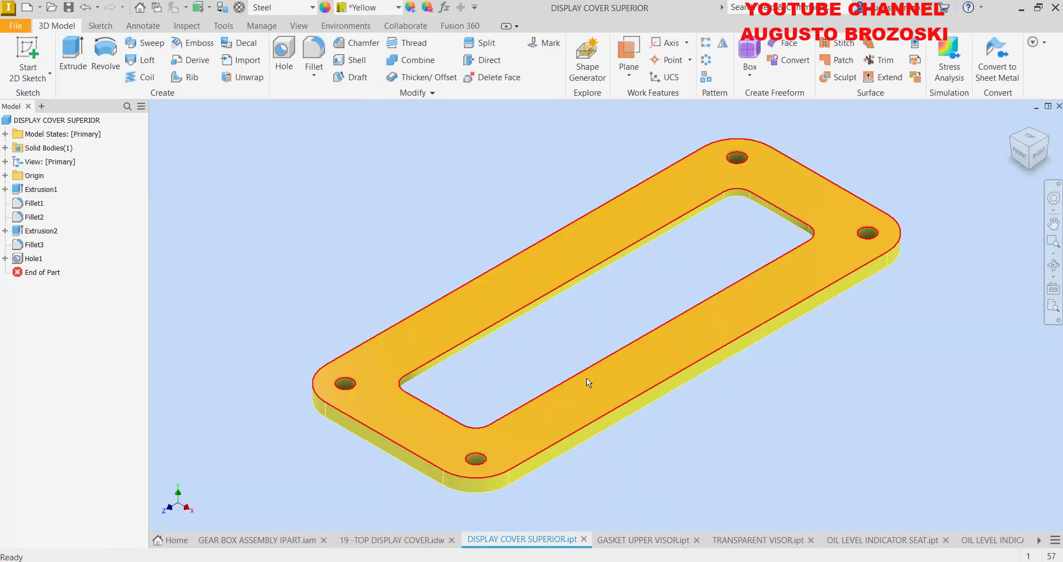
pyautogui.click(619, 537)
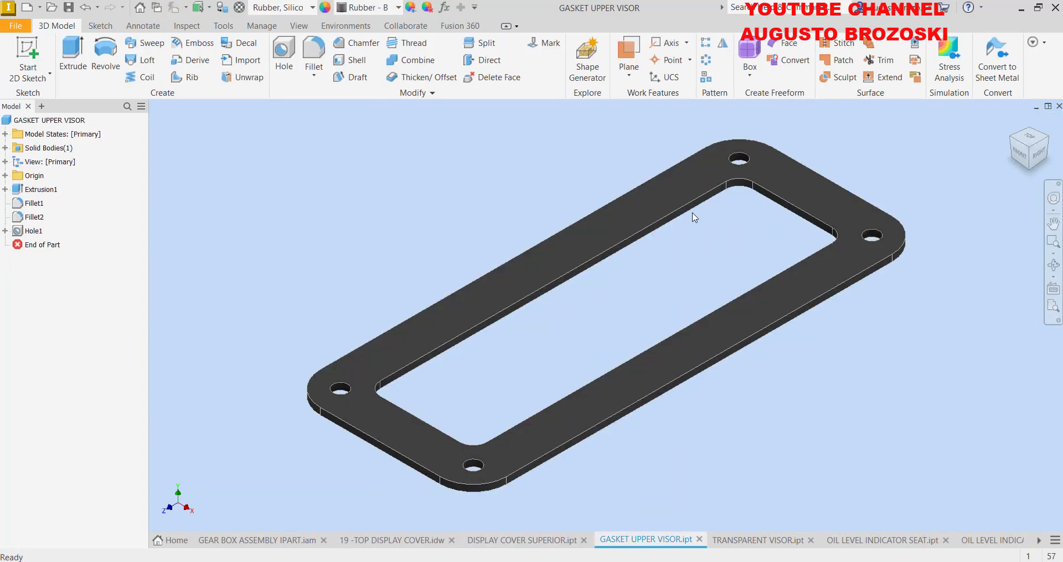
pyautogui.click(761, 539)
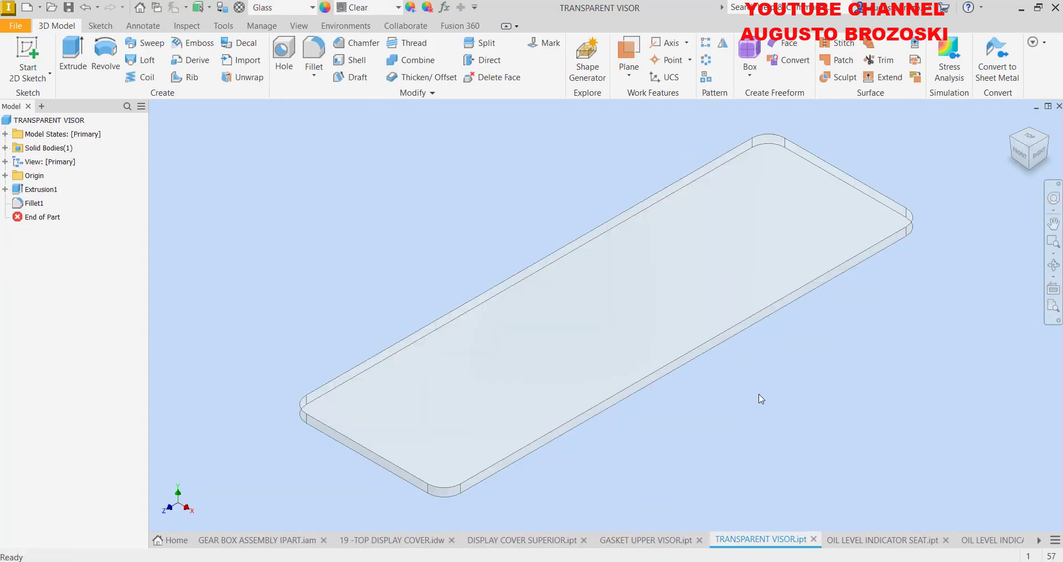
pyautogui.click(881, 538)
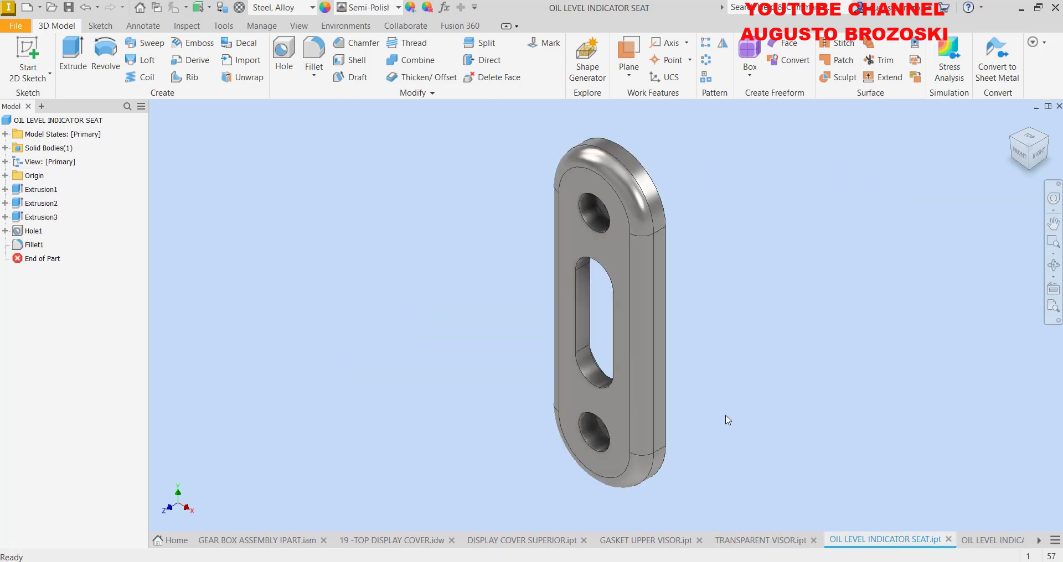
pyautogui.click(1011, 542)
pyautogui.click(1043, 543)
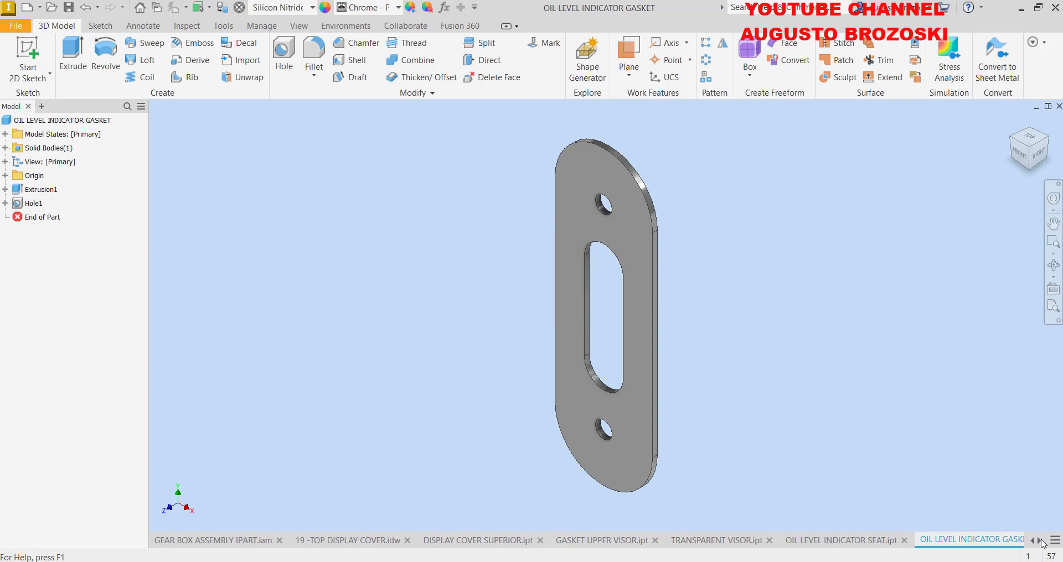
pyautogui.click(1043, 544)
pyautogui.click(998, 541)
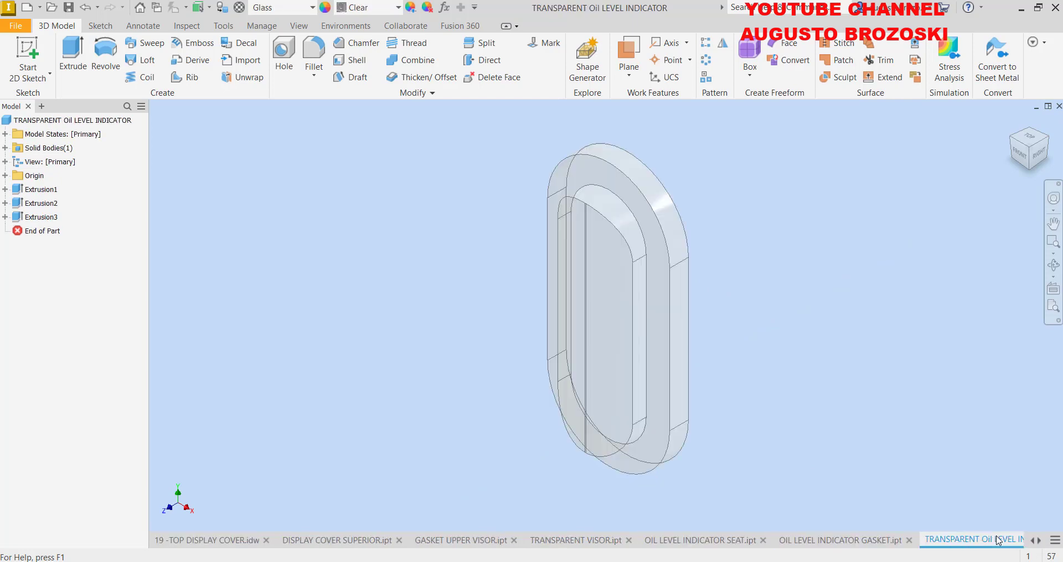
pyautogui.click(1036, 541)
# Review the 17 - BEARING HOUSING DIAM 130 drawing and part, orbiting into its bore, then bring up the drawings PDF
pyautogui.click(990, 540)
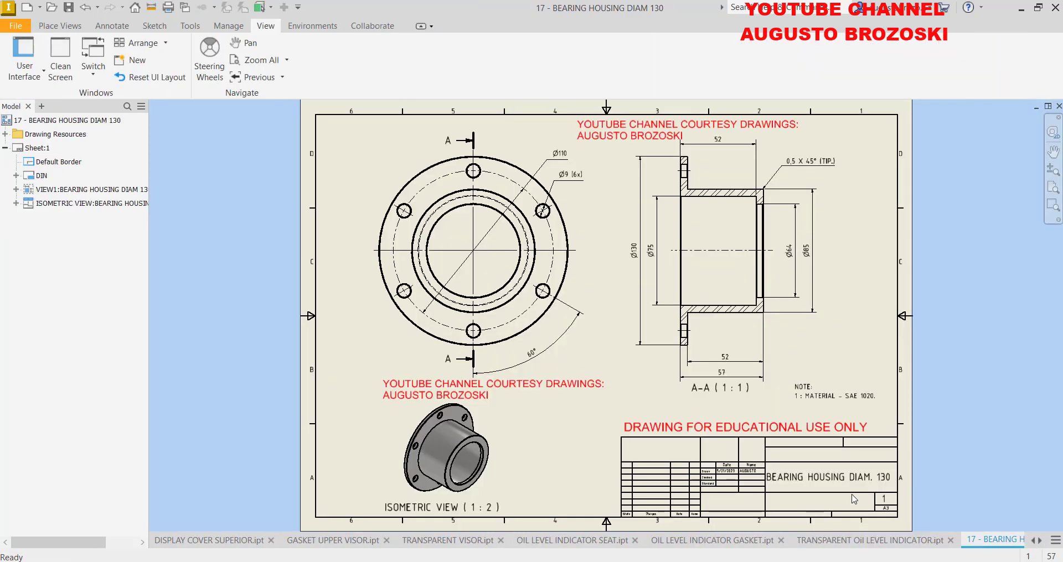
pyautogui.click(1037, 542)
pyautogui.click(1039, 542)
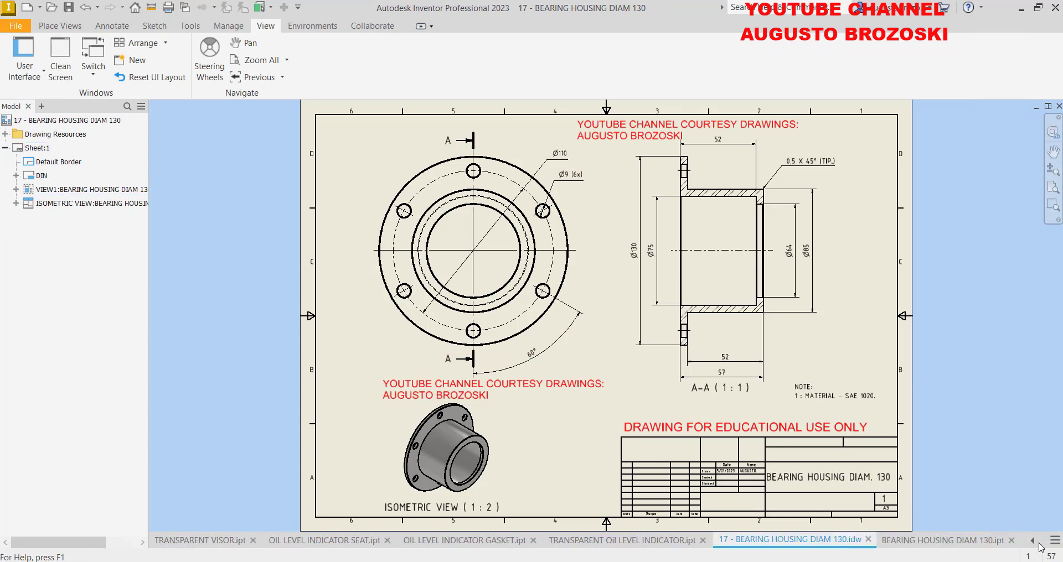
pyautogui.click(944, 539)
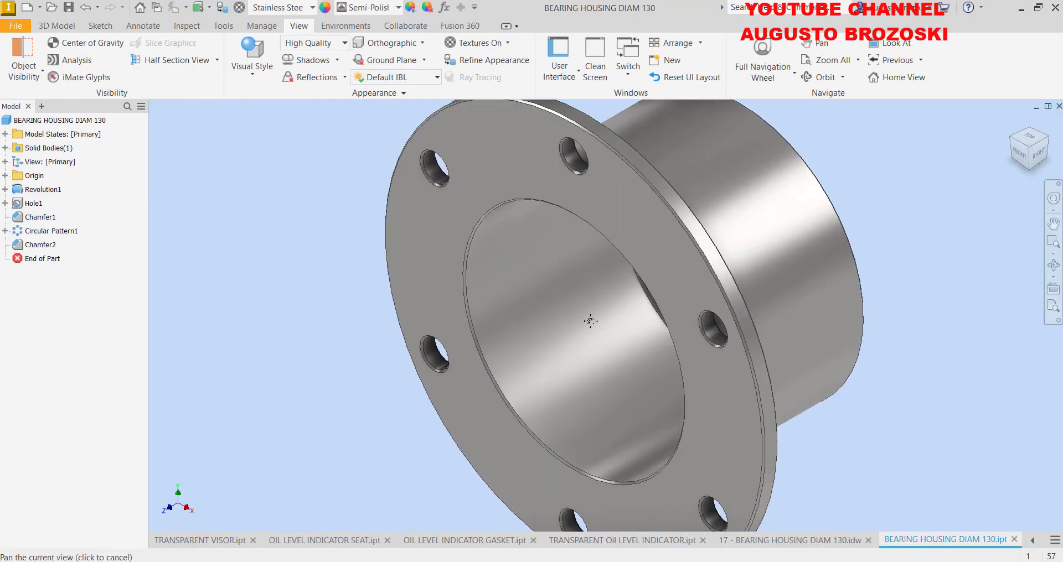
pyautogui.press('F4')
pyautogui.moveTo(655, 302)
pyautogui.mouseDown()
pyautogui.moveTo(587, 382)
pyautogui.moveTo(577, 360)
pyautogui.mouseUp()
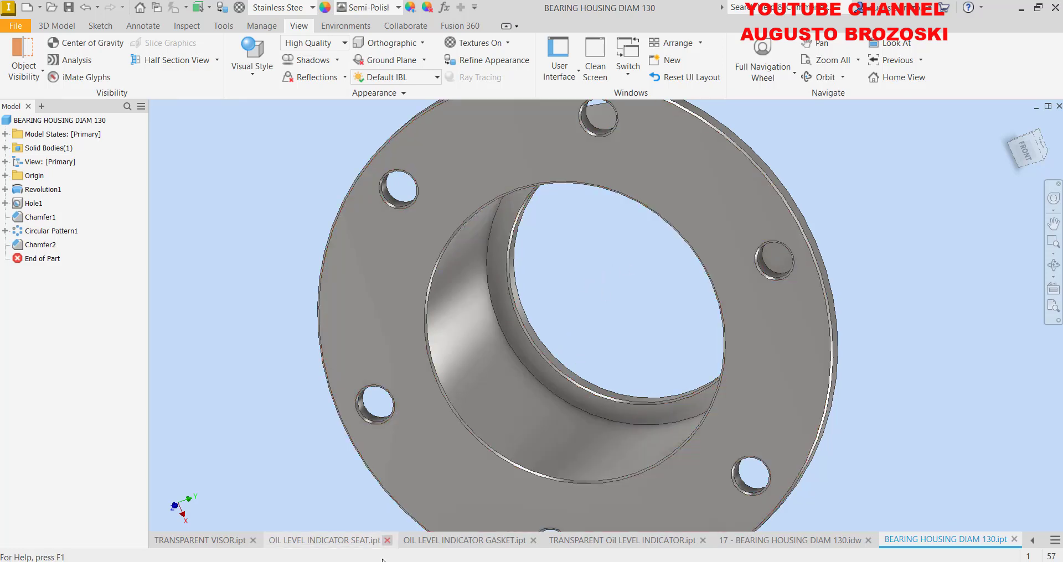
pyautogui.moveTo(324, 540)
pyautogui.click(394, 541)
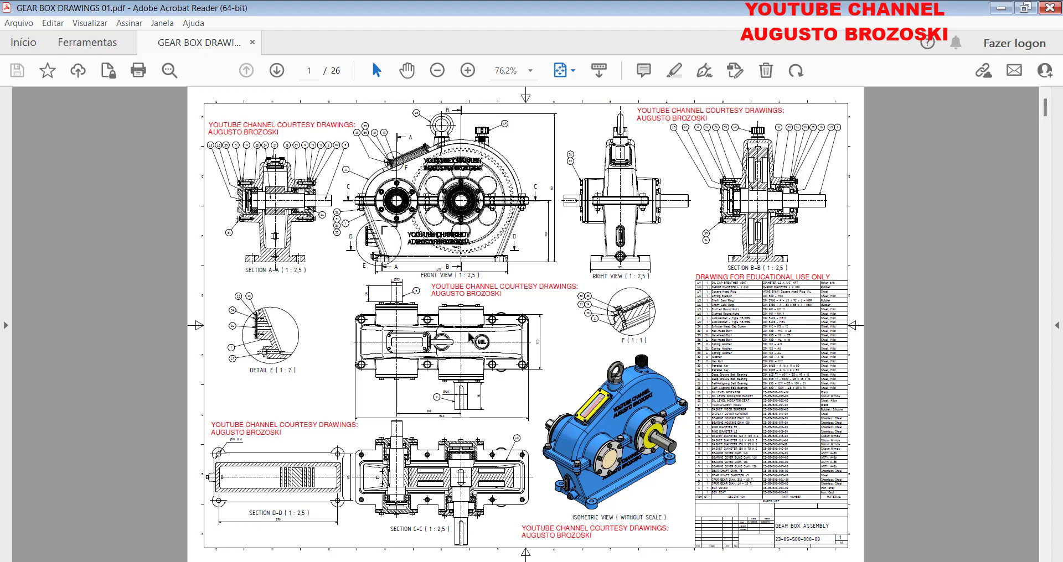
# Scroll the gearbox drawings PDF to page 14, the GASKET DIAMETER 140 X 90 X 2 sheet
pyautogui.scroll(-3, 470, 338)
pyautogui.scroll(-3, 470, 338)
pyautogui.scroll(-5, 469, 338)
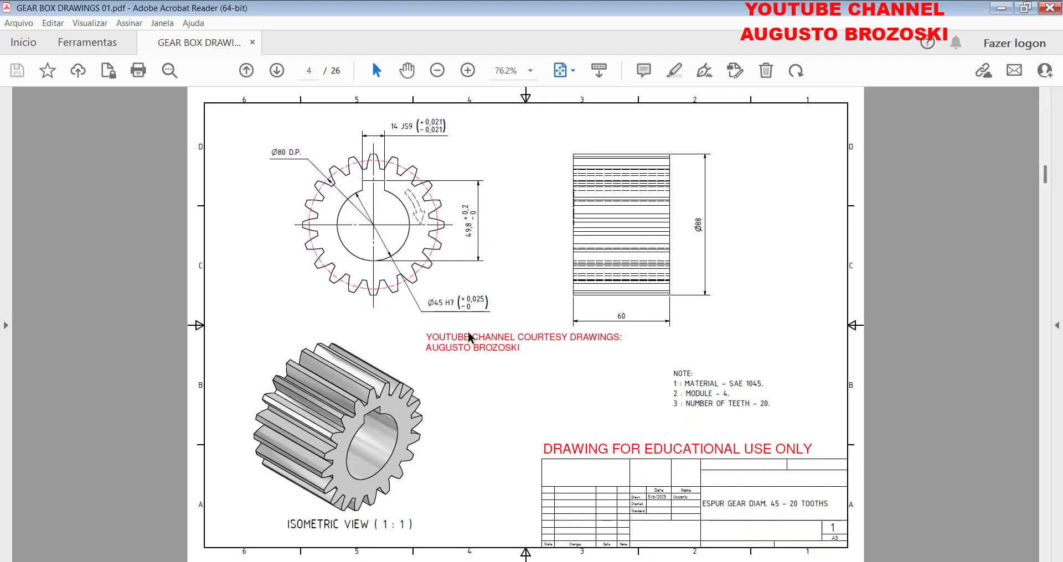
pyautogui.scroll(-3, 469, 338)
pyautogui.scroll(-3, 470, 338)
pyautogui.scroll(-3, 470, 337)
pyautogui.scroll(-3, 470, 338)
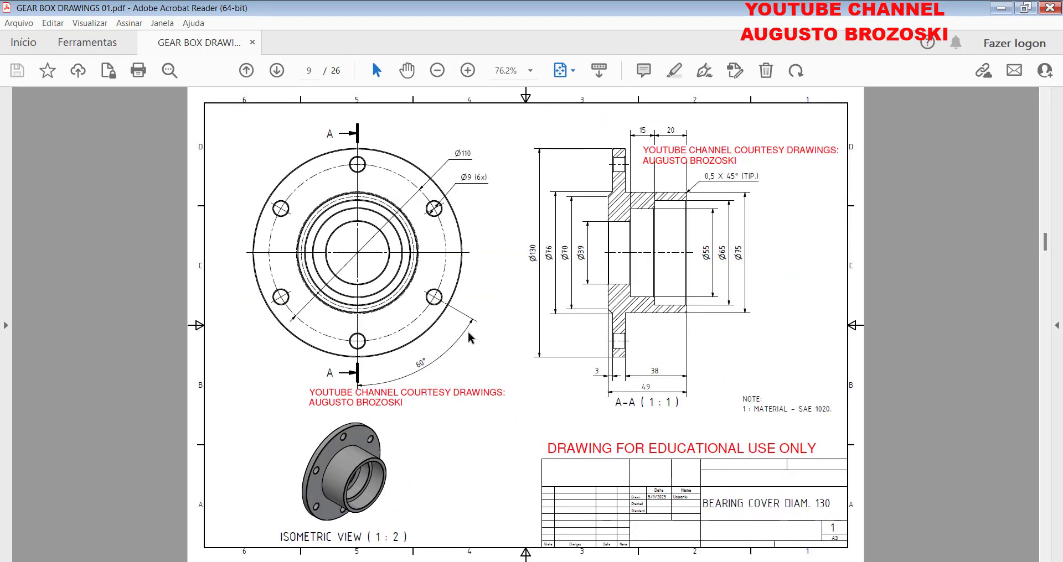
pyautogui.scroll(-5, 469, 338)
pyautogui.scroll(-6, 469, 338)
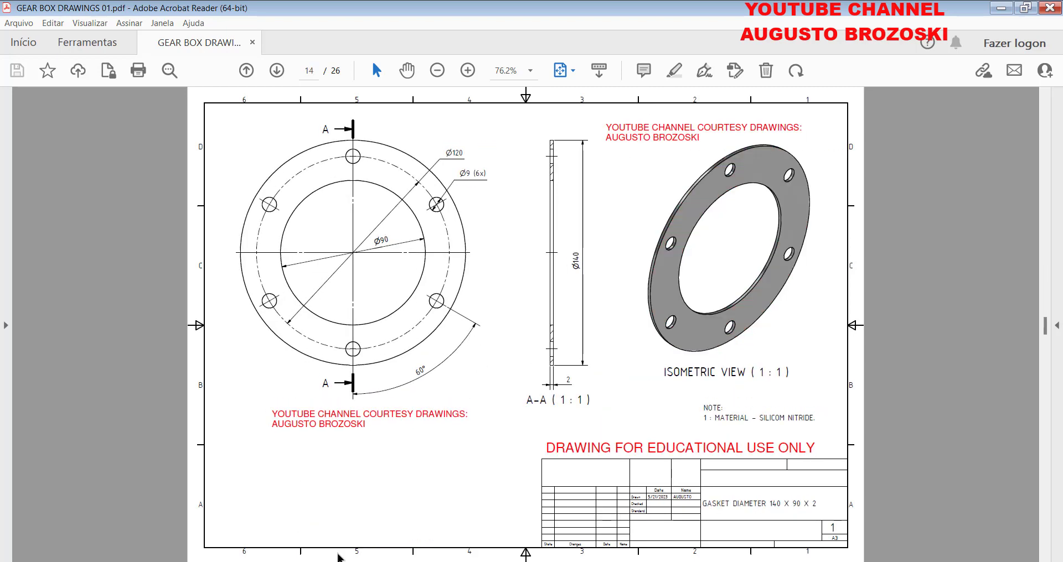
pyautogui.hotkey('alt', 'Tab')
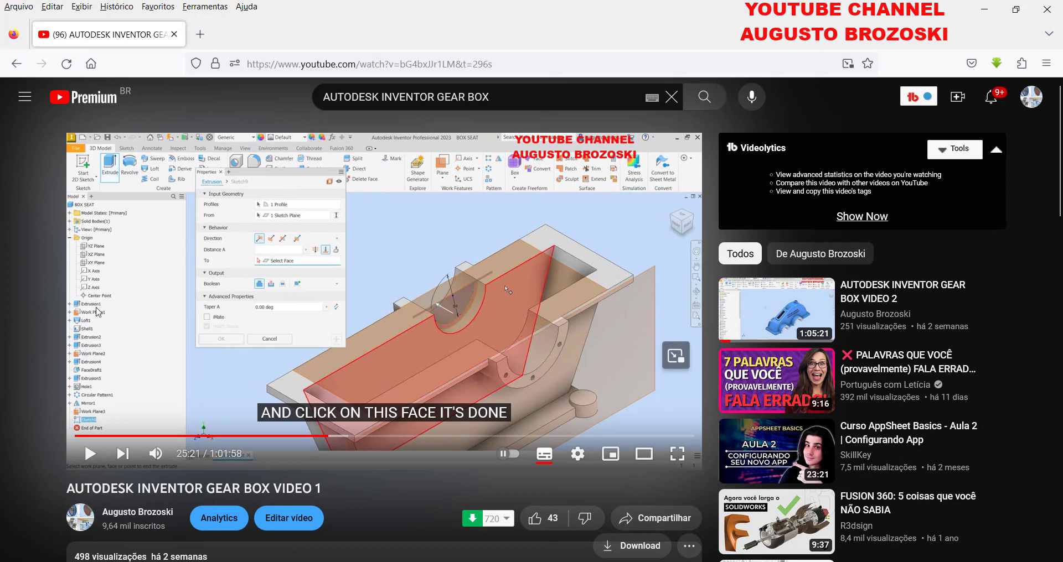
# Expand the video description with 'Mostrar mais' to reveal the PDF FILE LINK to Google Drive
pyautogui.scroll(-1, 411, 265)
pyautogui.scroll(-3, 411, 275)
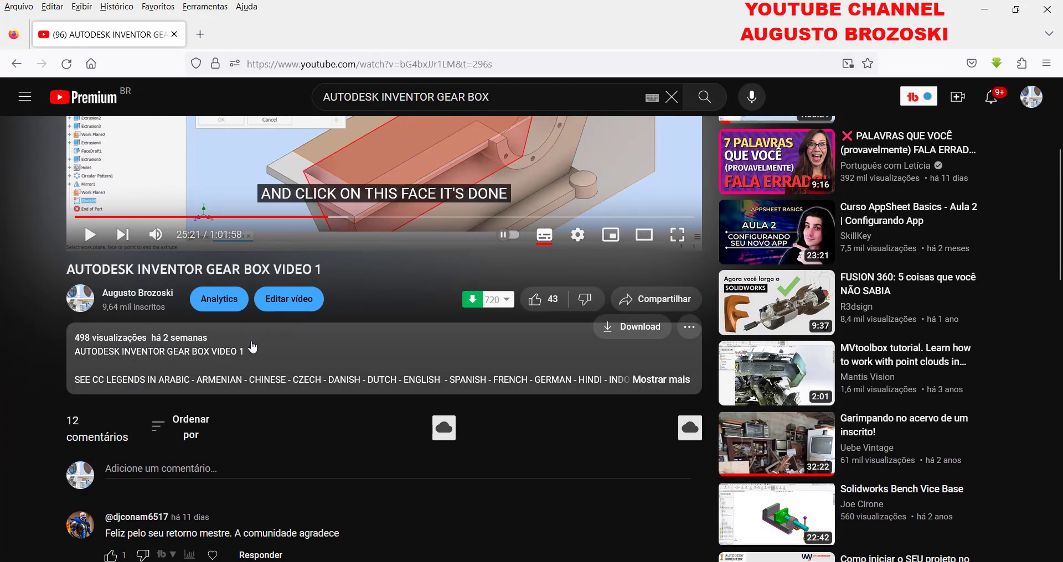
pyautogui.click(658, 387)
pyautogui.scroll(-3, 290, 394)
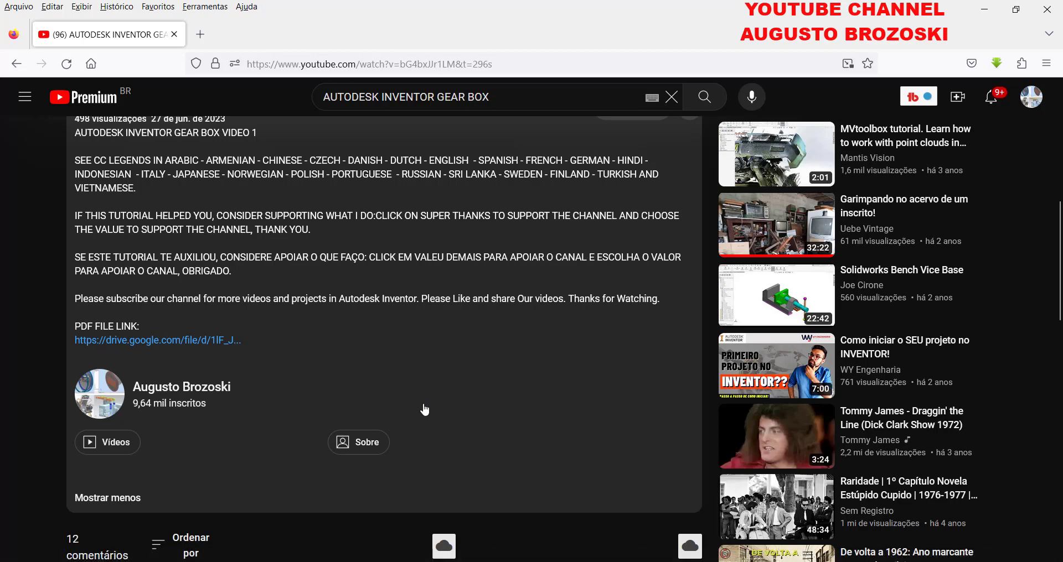
# Create the new part Part2 from the Metric Standard (mm).ipt template
pyautogui.click(418, 512)
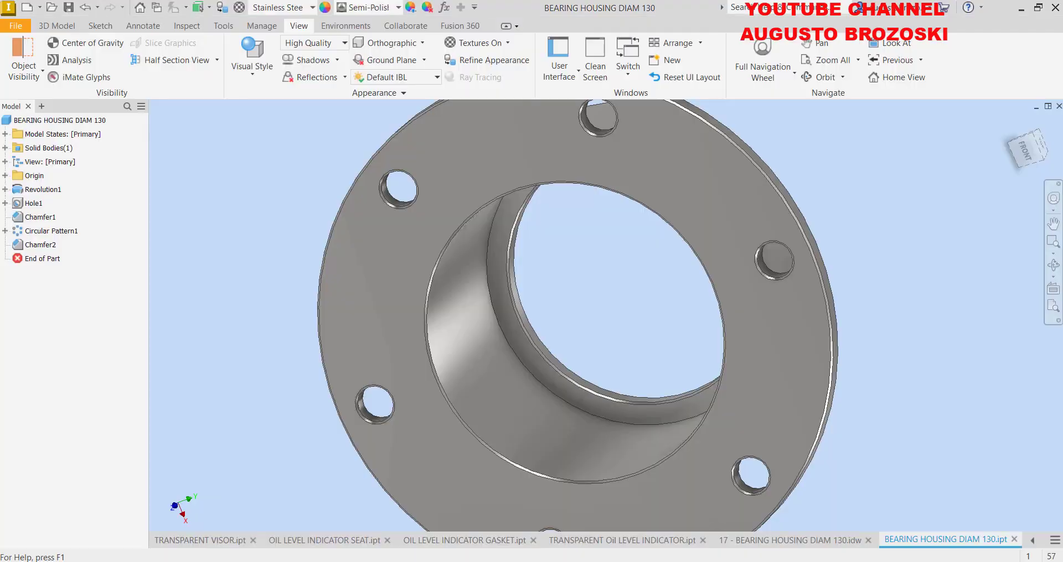
pyautogui.click(218, 541)
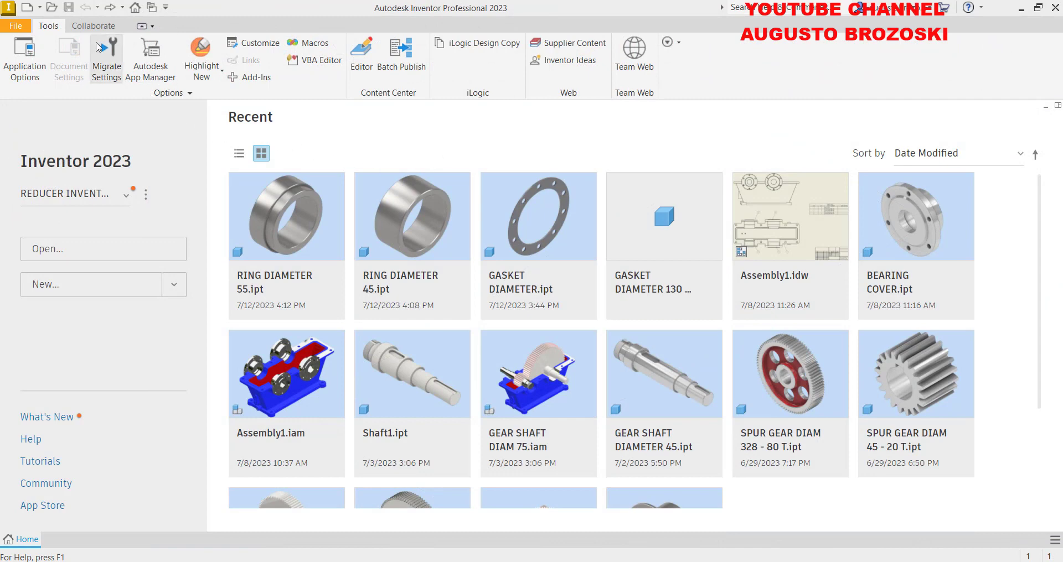
pyautogui.click(26, 9)
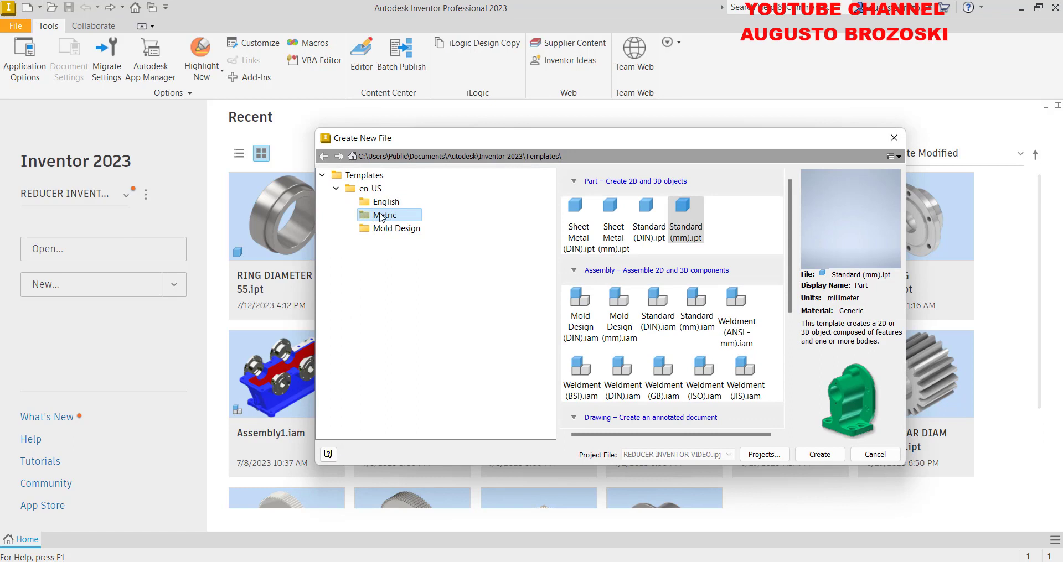
pyautogui.click(673, 236)
pyautogui.click(816, 459)
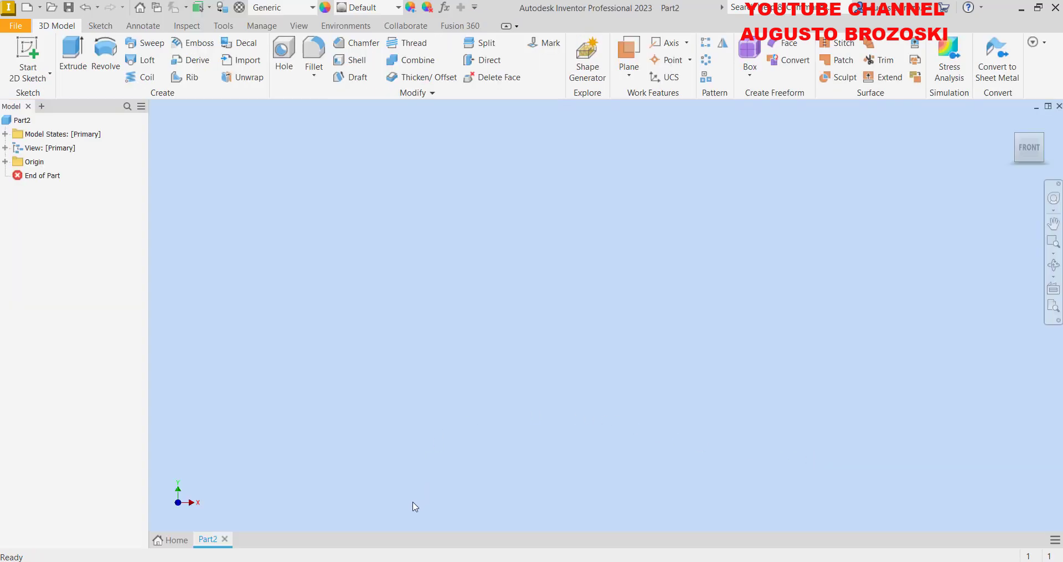
# Bring up the BEARING HOUSING DIAM. 130 sheet on page 18 of the drawings PDF
pyautogui.hotkey('alt', 'Tab')
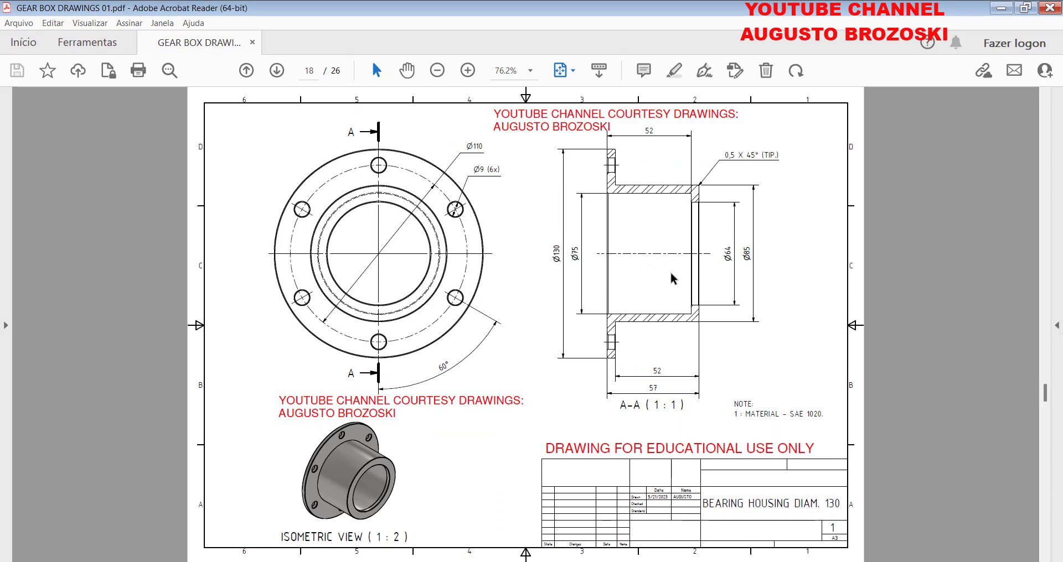
pyautogui.scroll(-1, 672, 279)
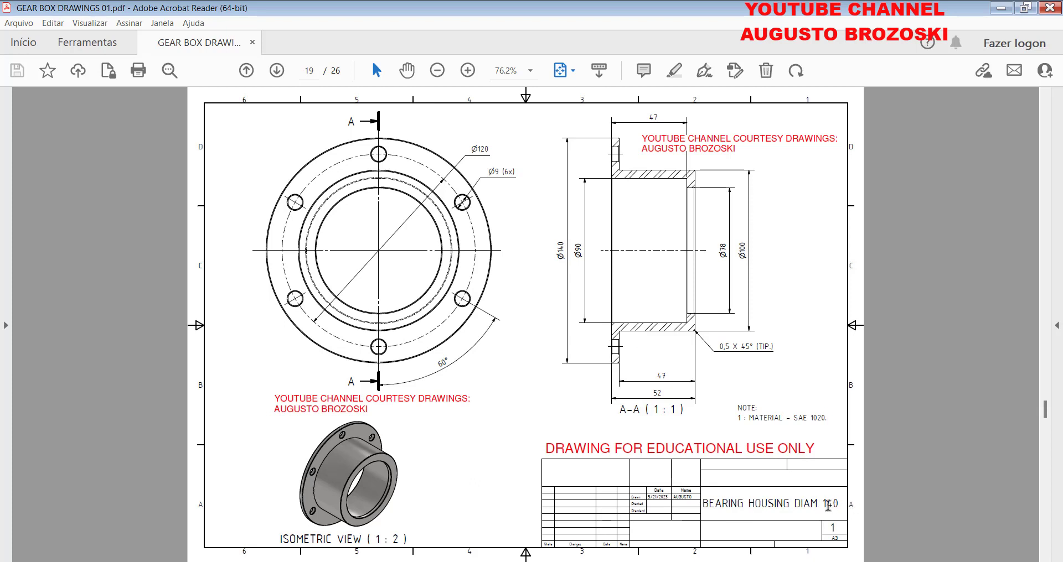
pyautogui.scroll(1, 828, 507)
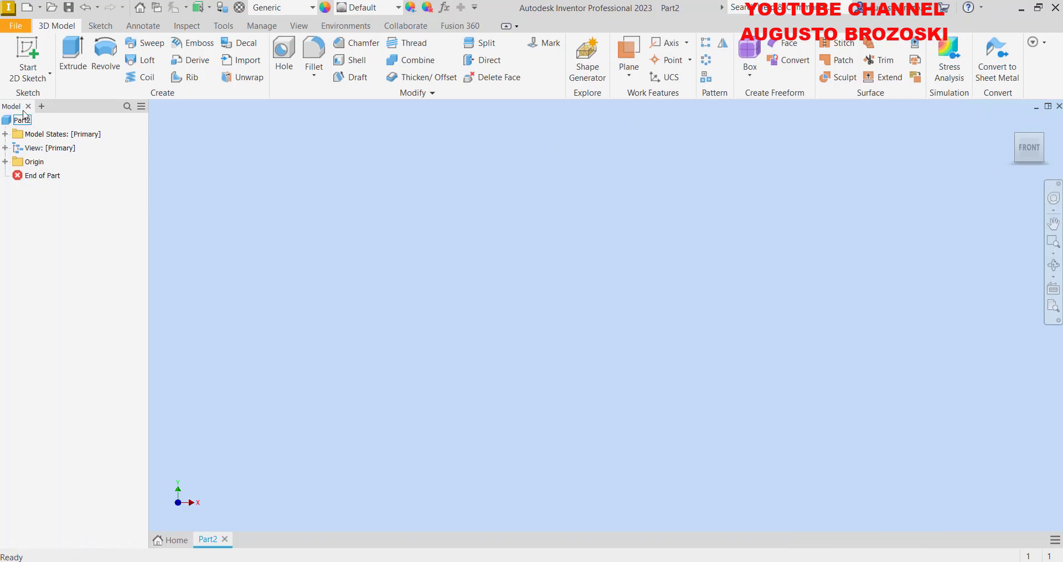
# Save the part as BEARING HOUSING DIAM 130.ipt in the 17 - BEARING HOUSING DIAM 130 folder
pyautogui.click(68, 7)
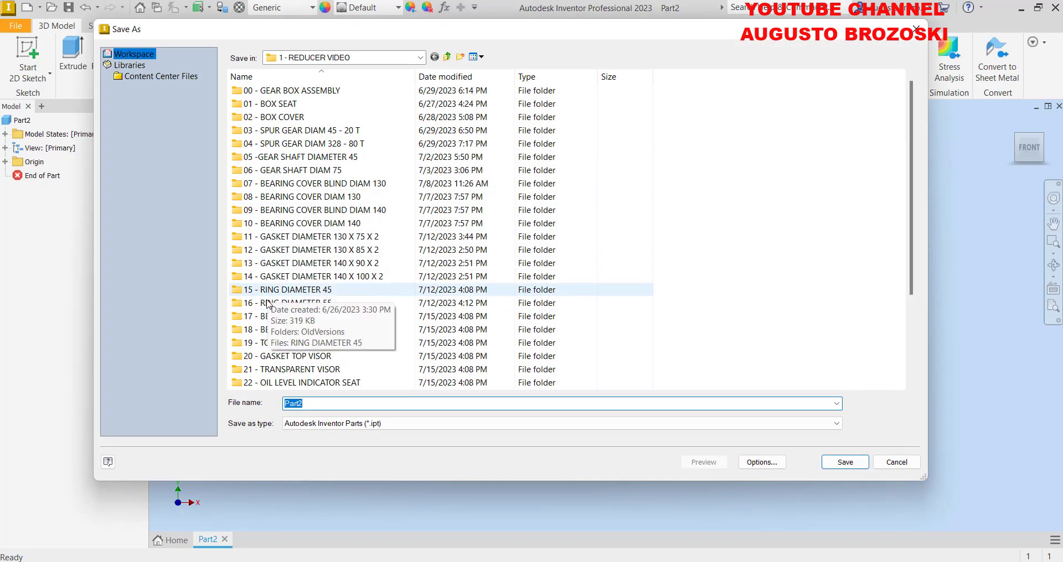
pyautogui.click(324, 320)
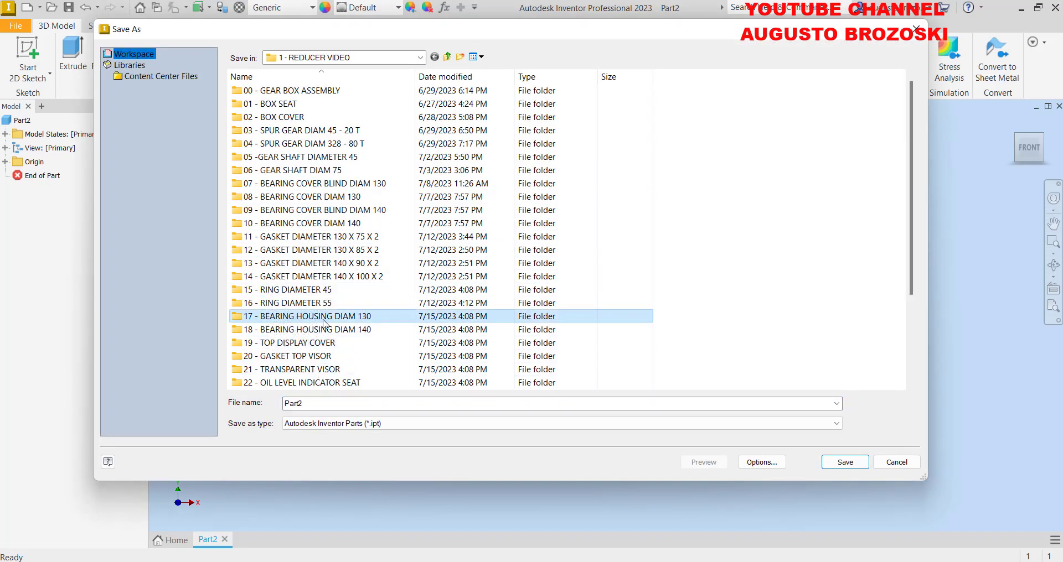
pyautogui.click(326, 318)
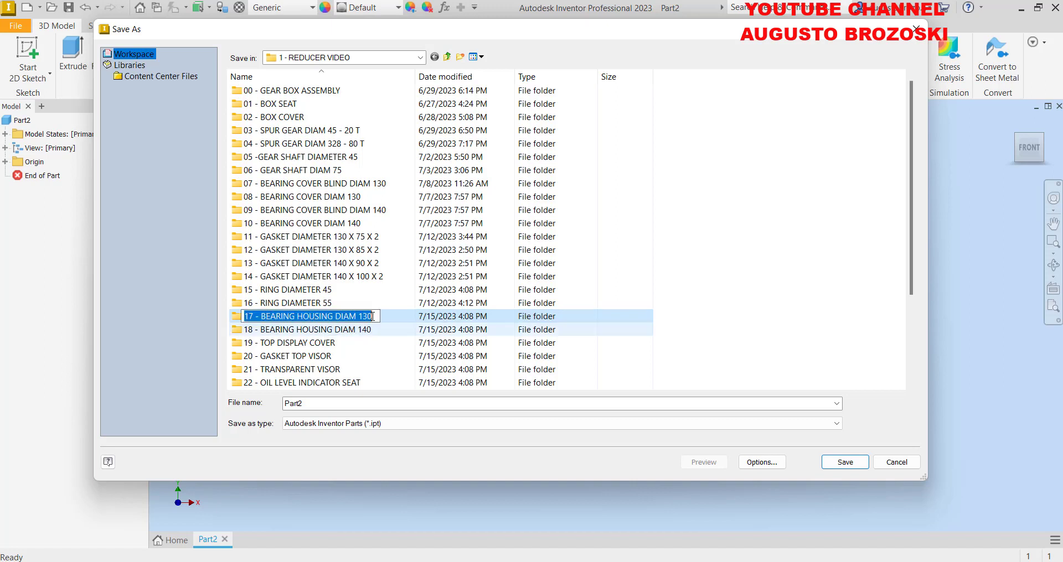
pyautogui.moveTo(373, 316); pyautogui.dragTo(270, 310)
pyautogui.click(692, 304)
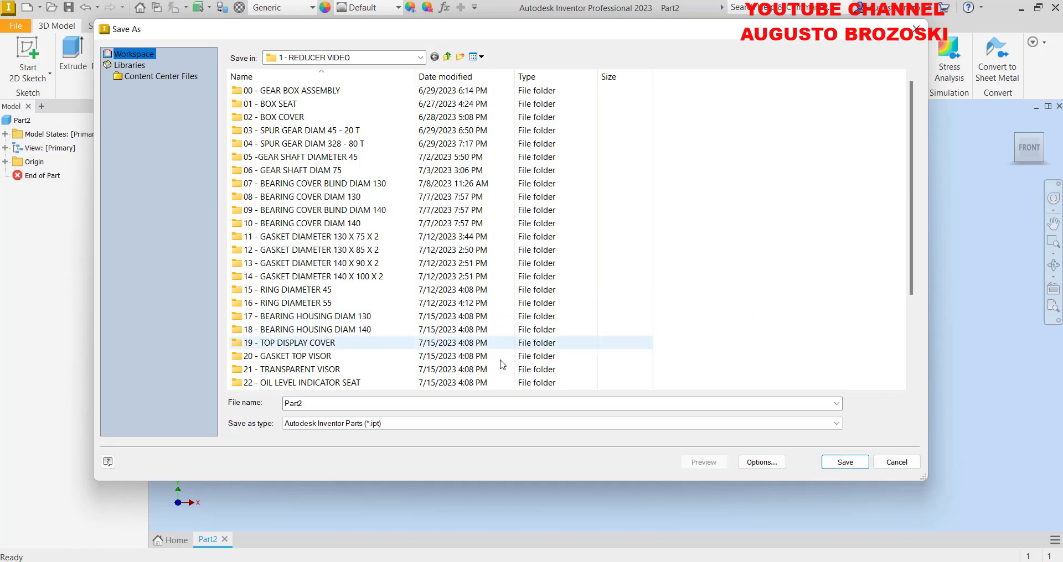
pyautogui.doubleClick(307, 319)
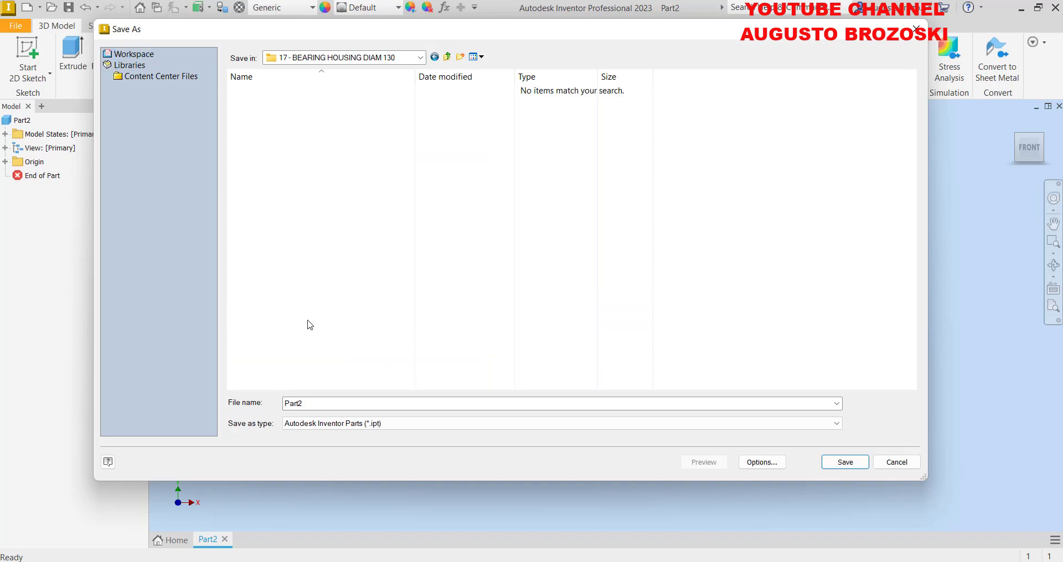
pyautogui.doubleClick(348, 405)
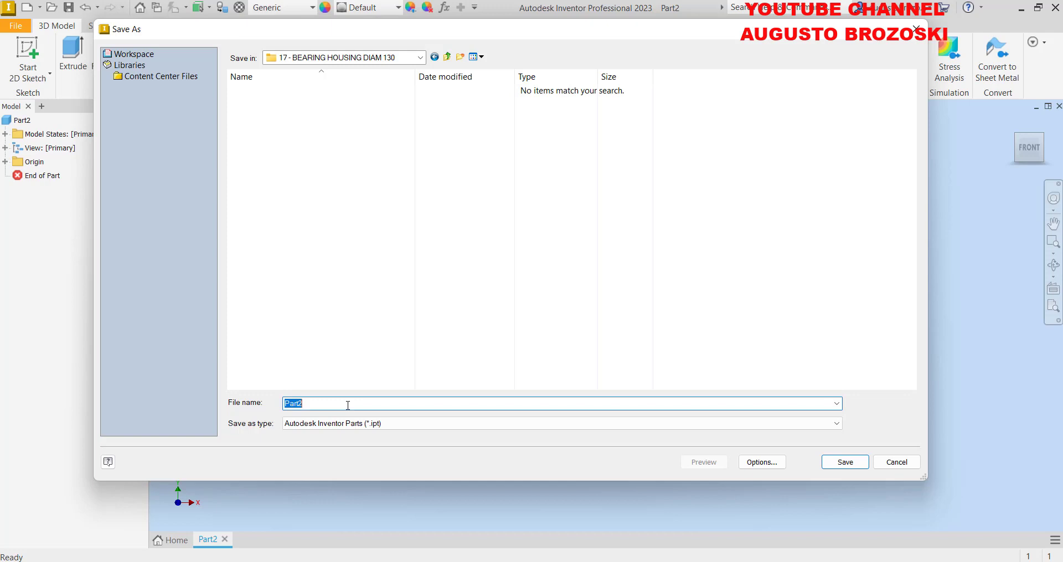
pyautogui.write('BEARING HOUSING DIAM 130')
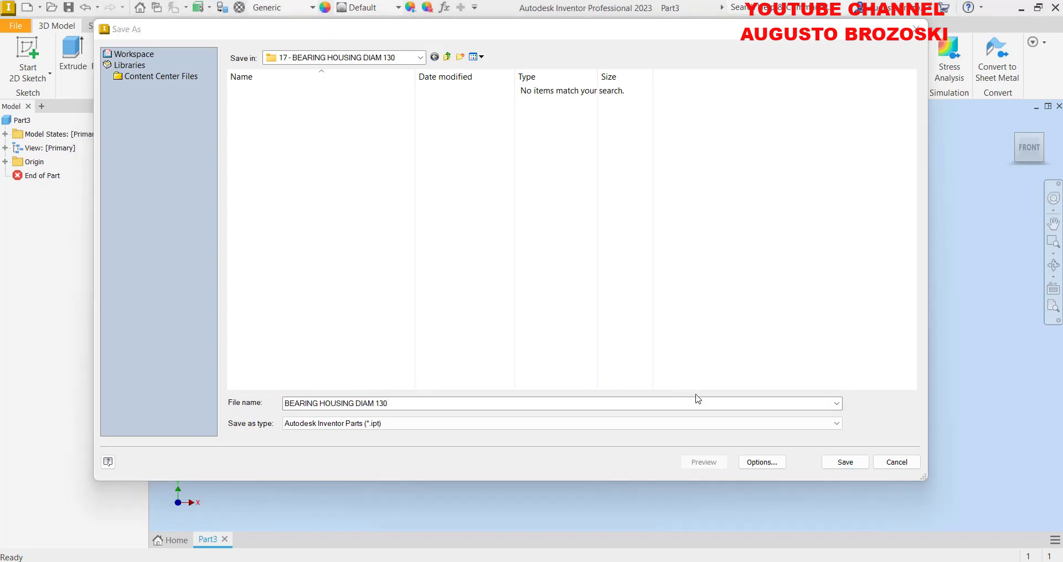
pyautogui.click(835, 464)
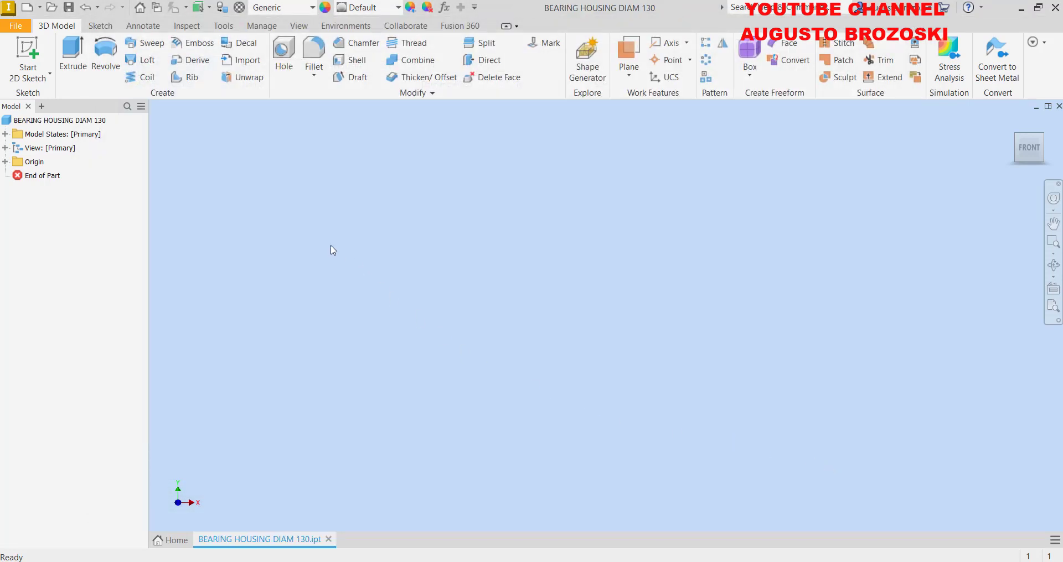
# Start Sketch1 on the XY origin plane and begin a line at the sketch origin
pyautogui.click(34, 60)
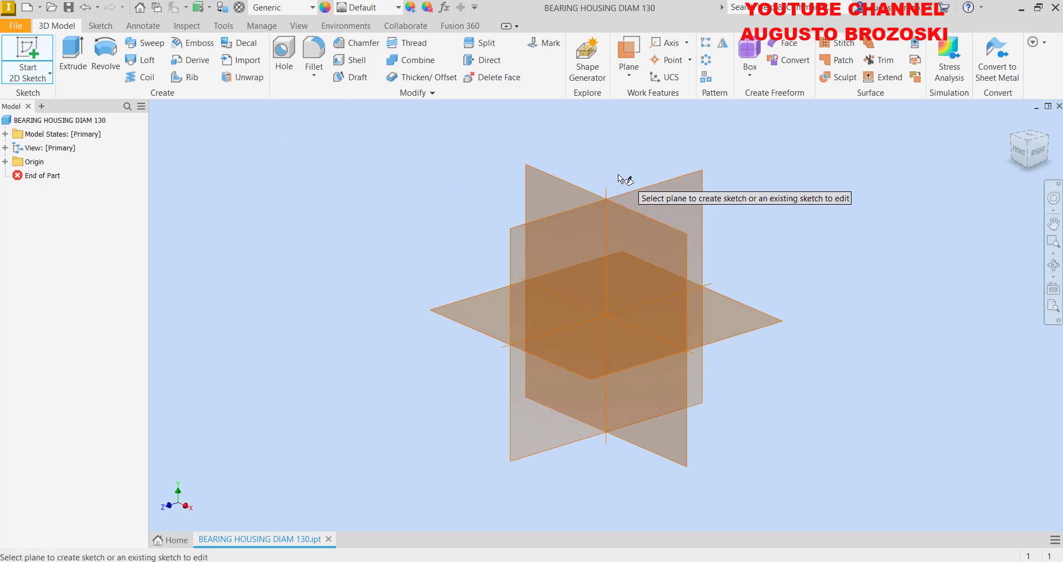
pyautogui.click(587, 197)
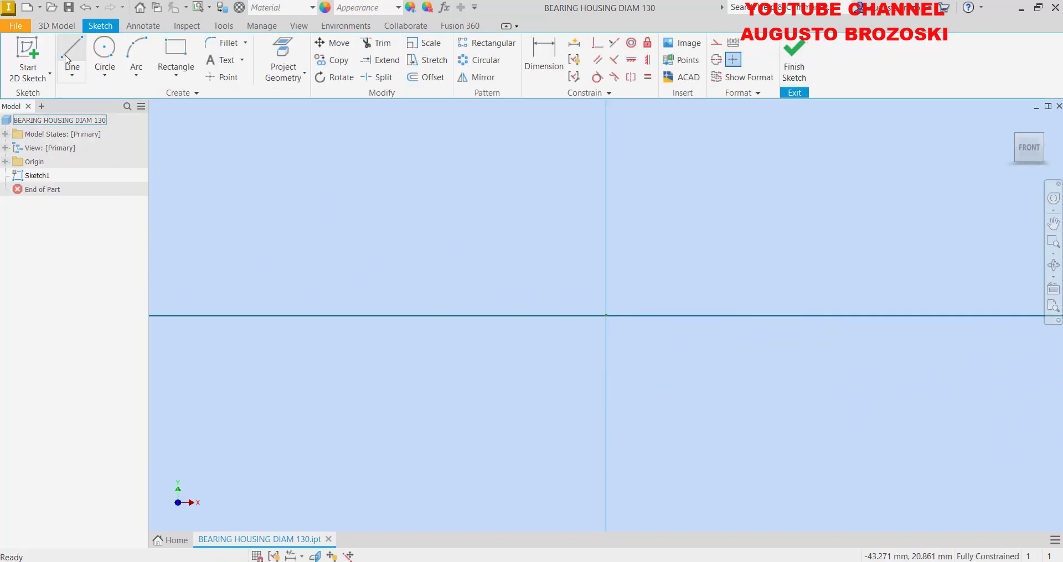
pyautogui.click(78, 63)
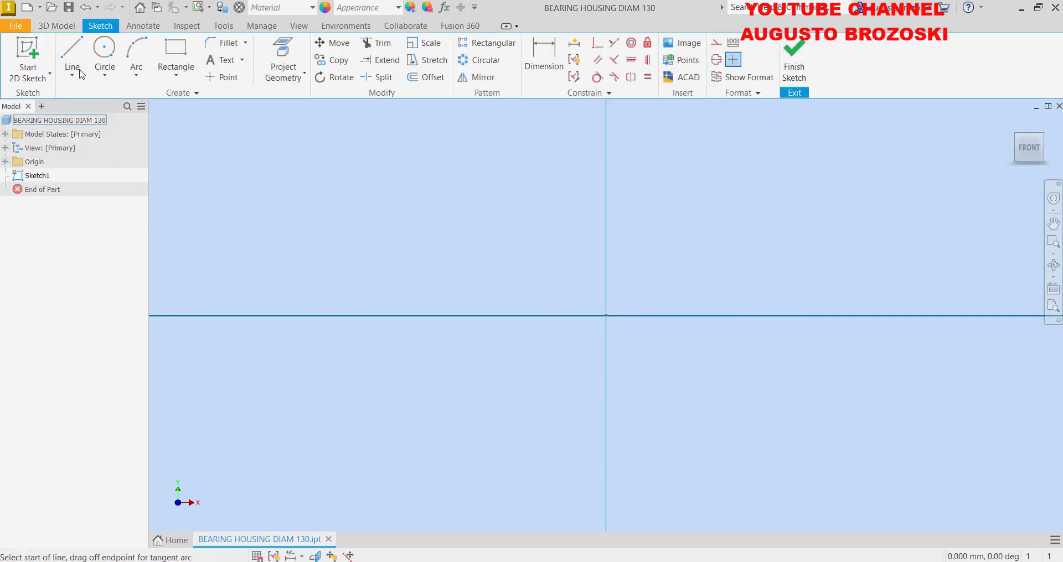
pyautogui.click(606, 316)
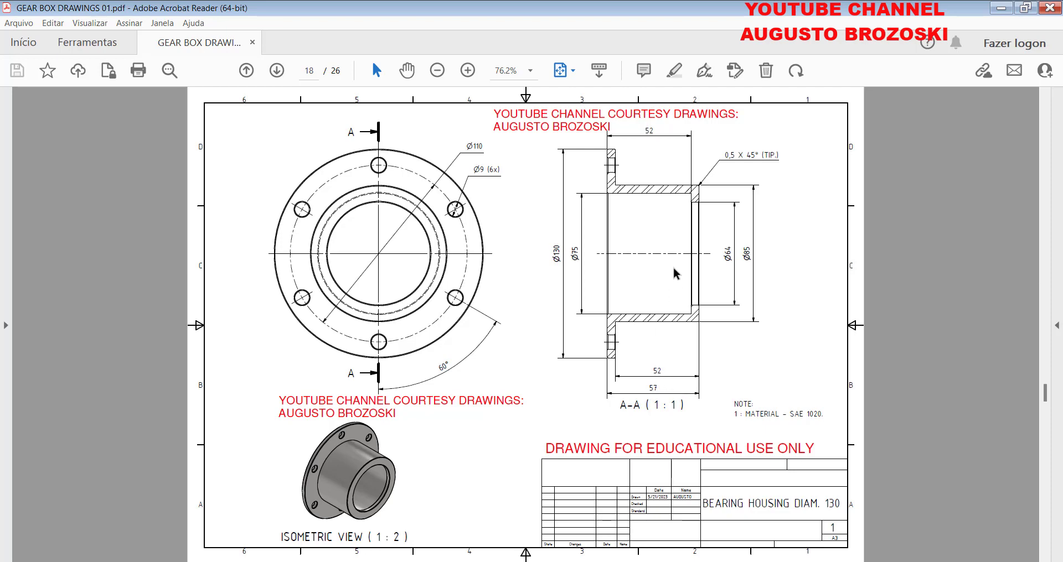
pyautogui.click(999, 9)
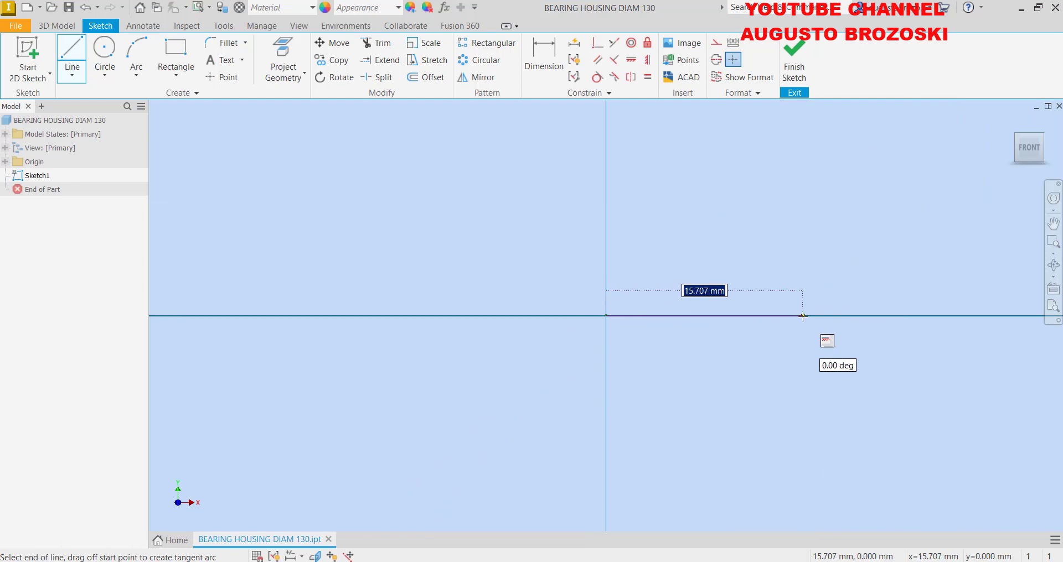
# Finish the horizontal line from the origin at 70 mm length
pyautogui.write('70')
pyautogui.press('Return')
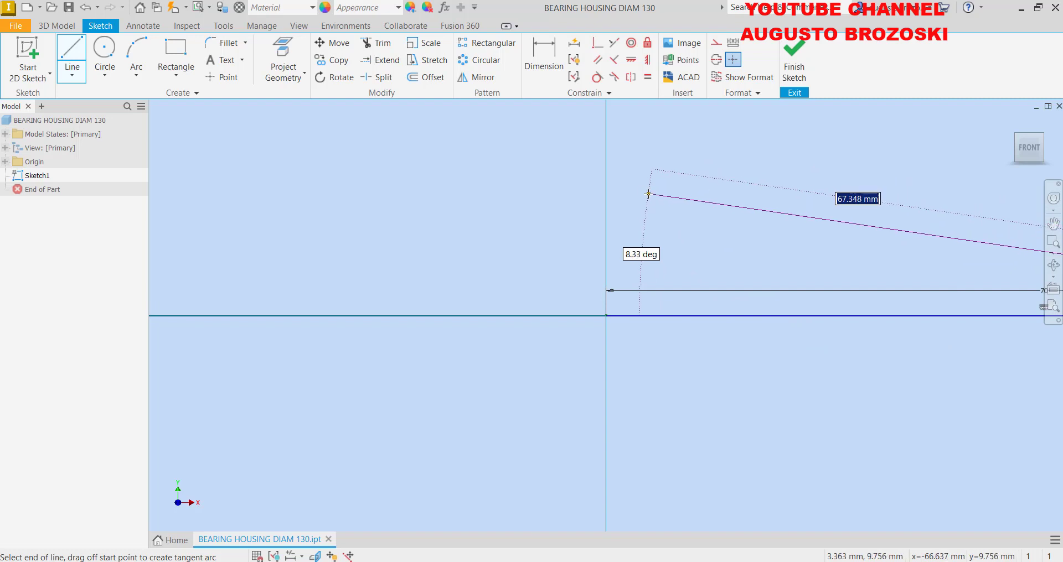
pyautogui.press('Escape')
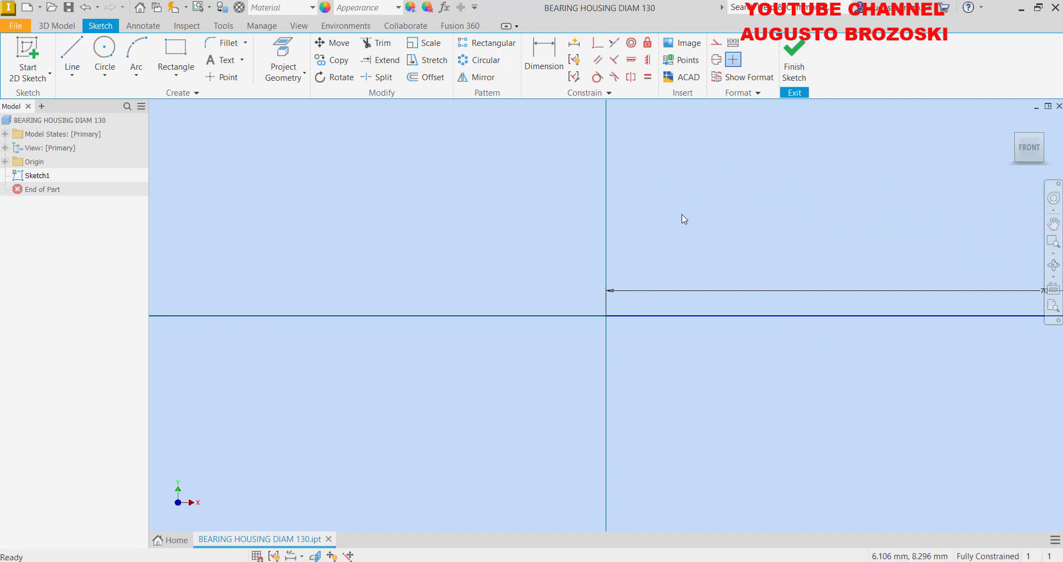
pyautogui.scroll(-2, 634, 249)
pyautogui.scroll(3, 617, 261)
pyautogui.scroll(1, 617, 271)
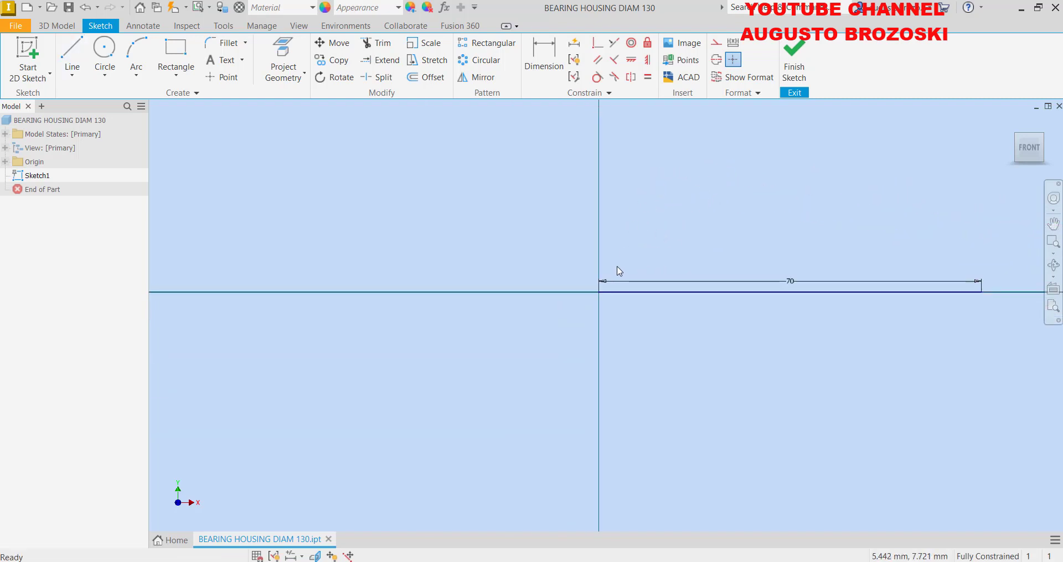
pyautogui.scroll(-3, 752, 245)
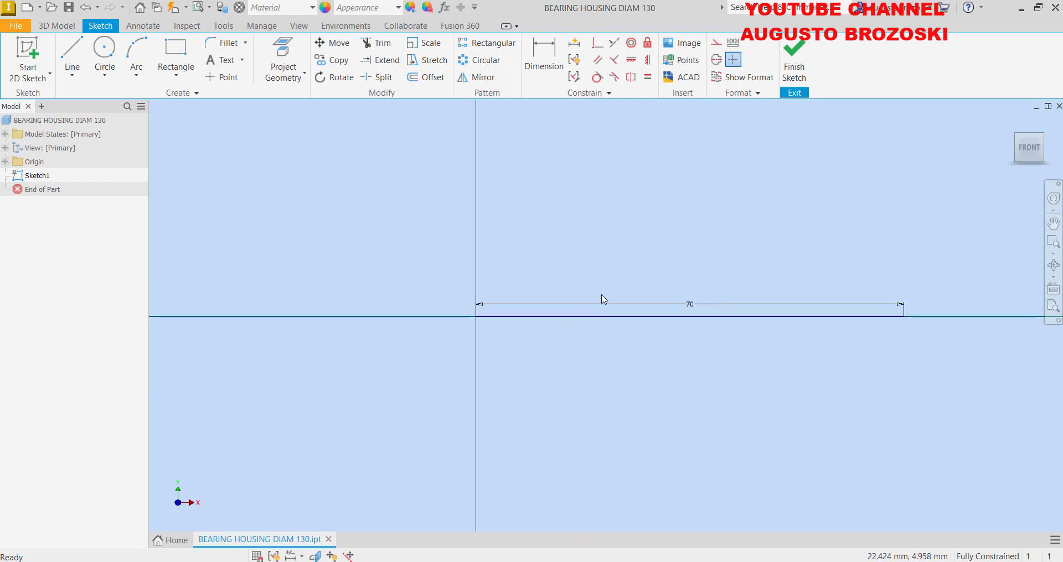
# Convert the 70 mm line into a centerline and glance at the reference drawing
pyautogui.click(595, 316)
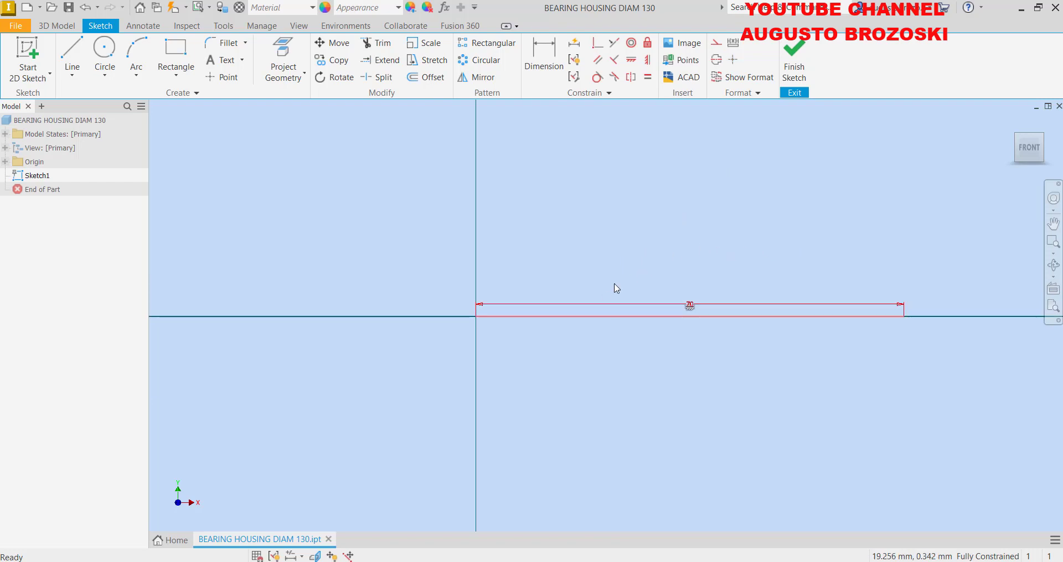
pyautogui.click(716, 60)
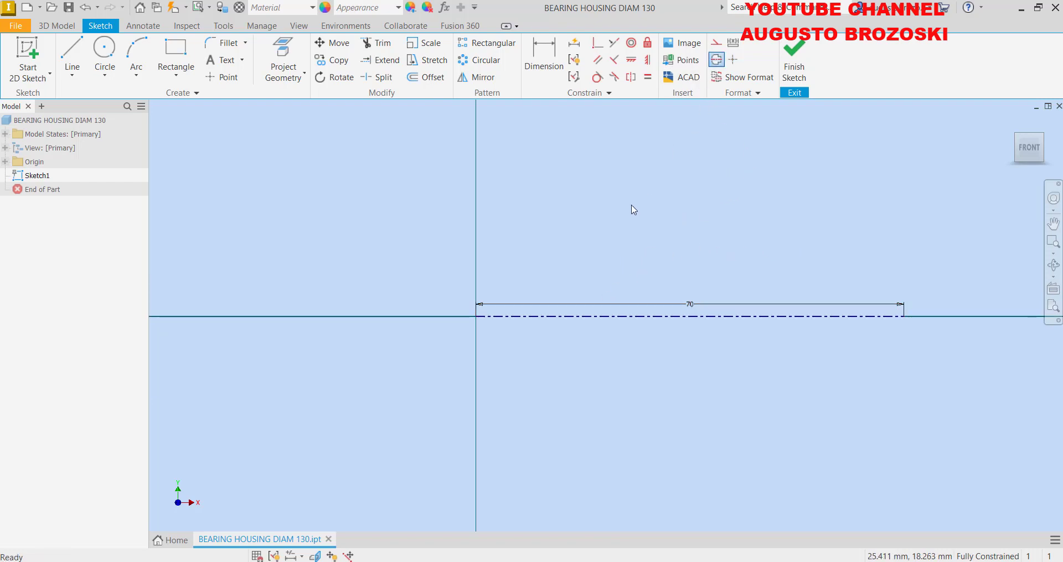
pyautogui.press('Escape')
pyautogui.click(599, 318)
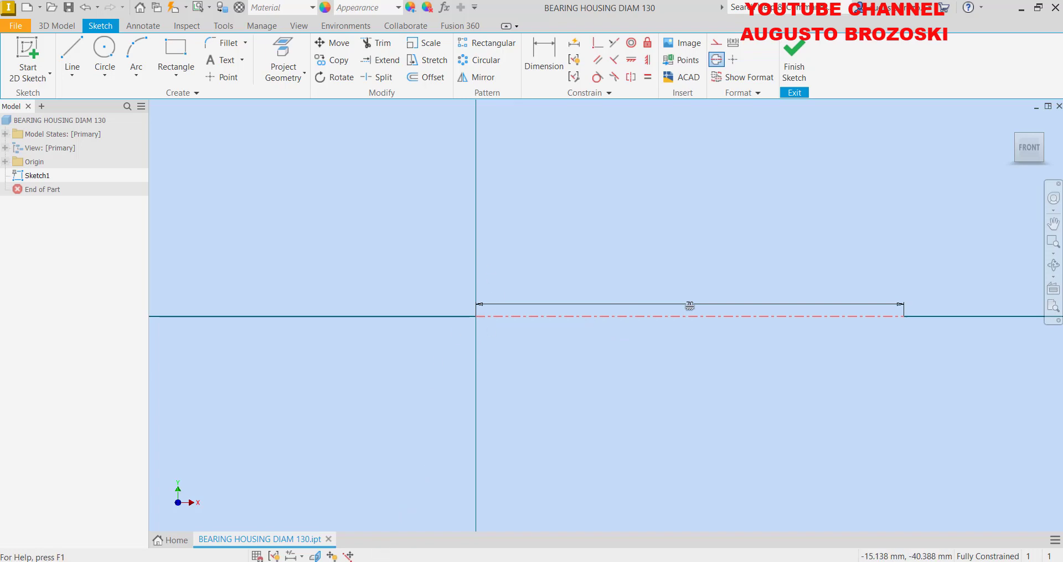
pyautogui.hotkey('alt', 'Tab')
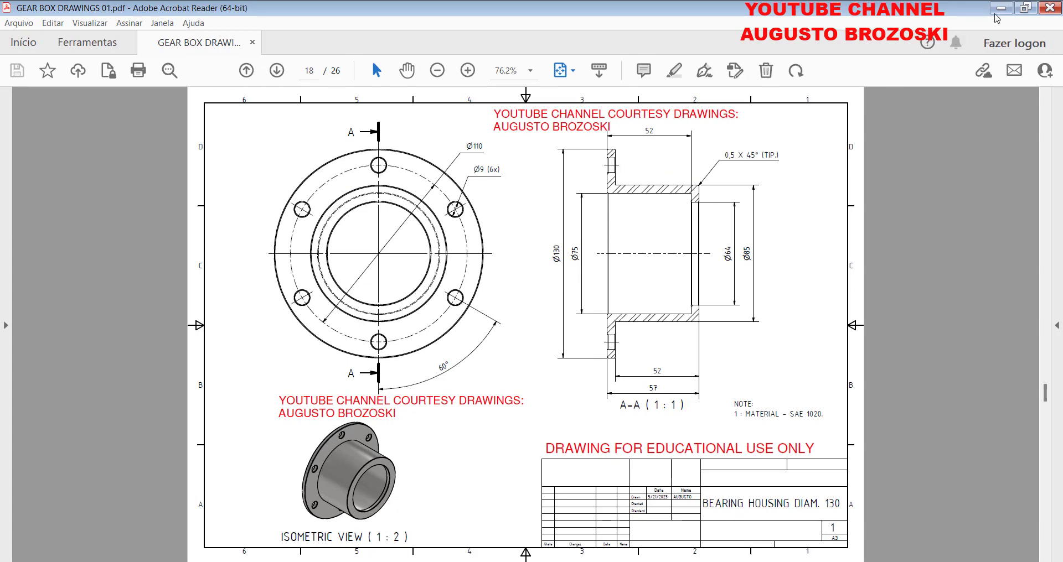
pyautogui.click(1001, 7)
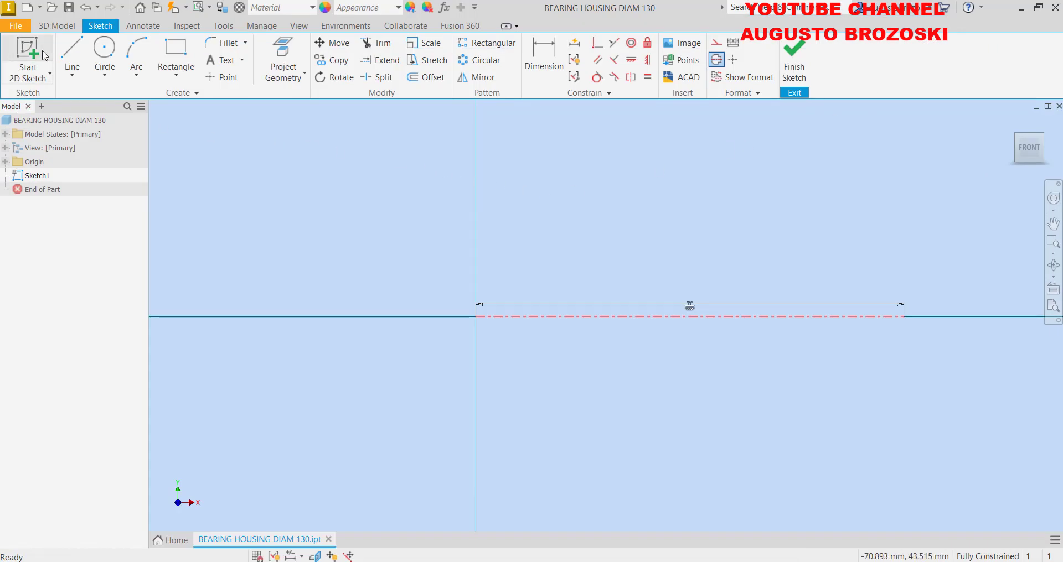
# Draw four connected lines from the Y axis top: flange face, top edge, down-step and short ledge
pyautogui.click(71, 58)
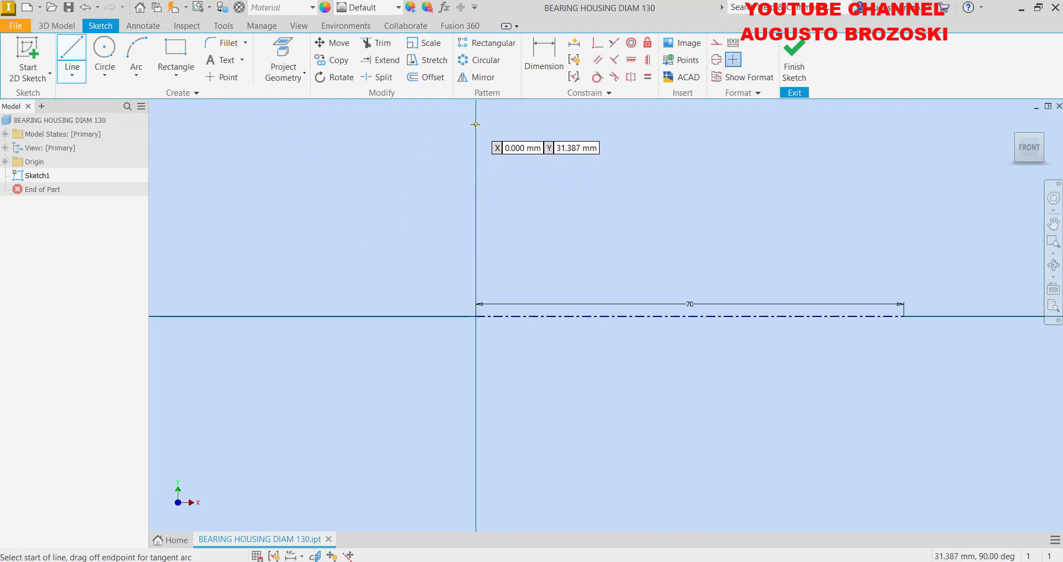
pyautogui.click(475, 124)
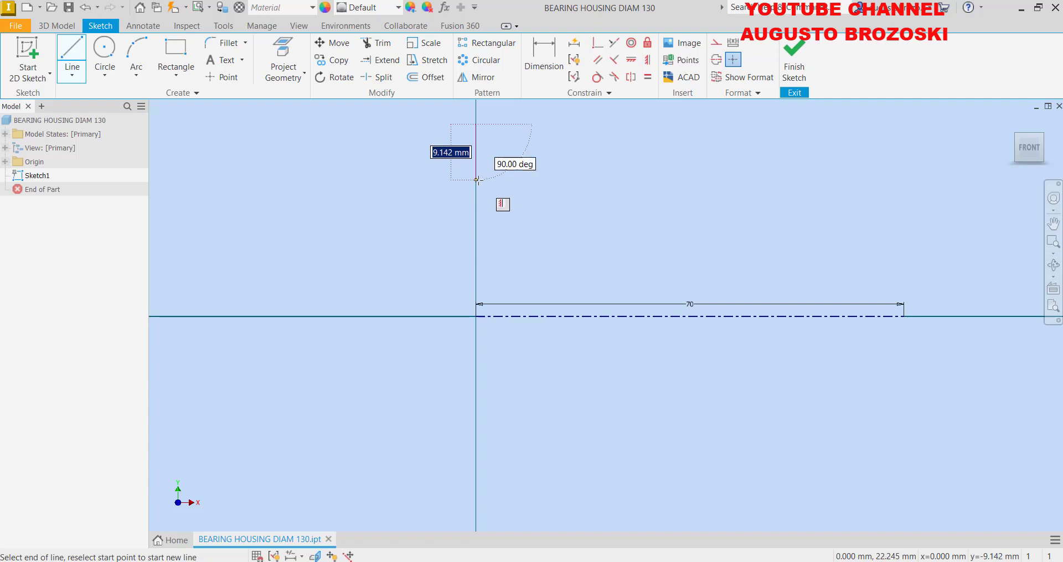
pyautogui.click(476, 180)
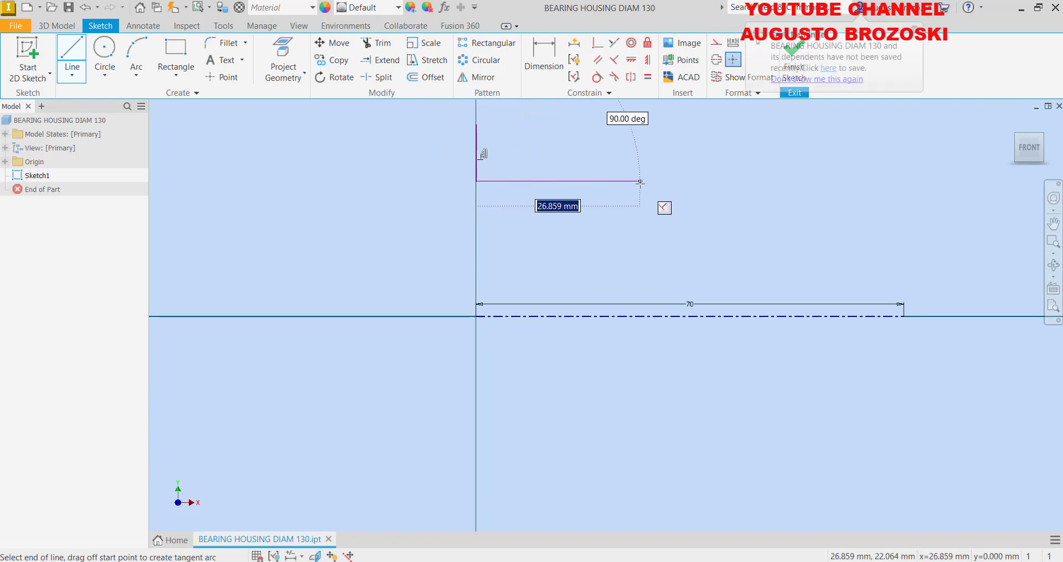
pyautogui.click(653, 181)
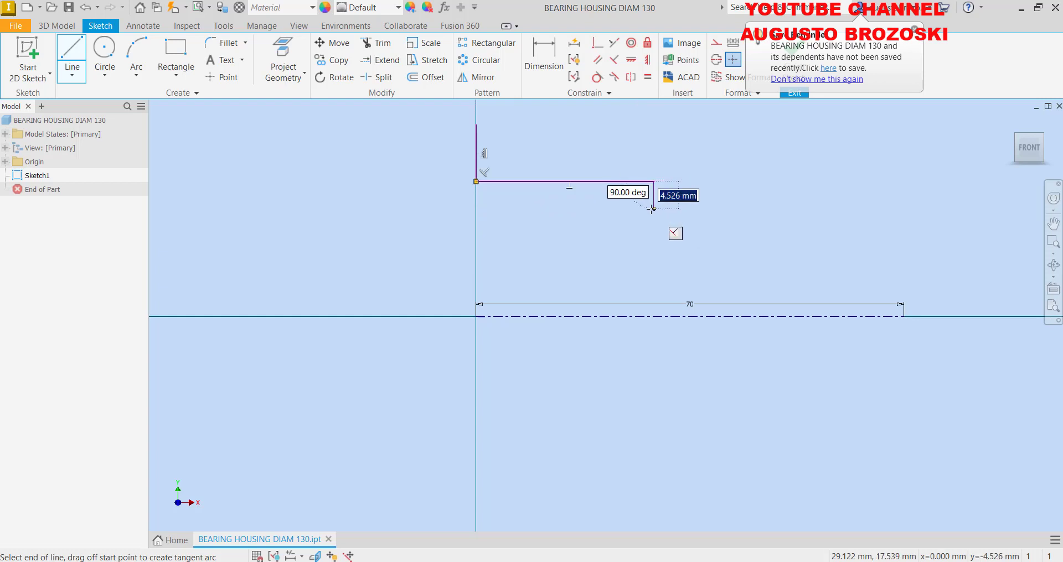
pyautogui.click(654, 208)
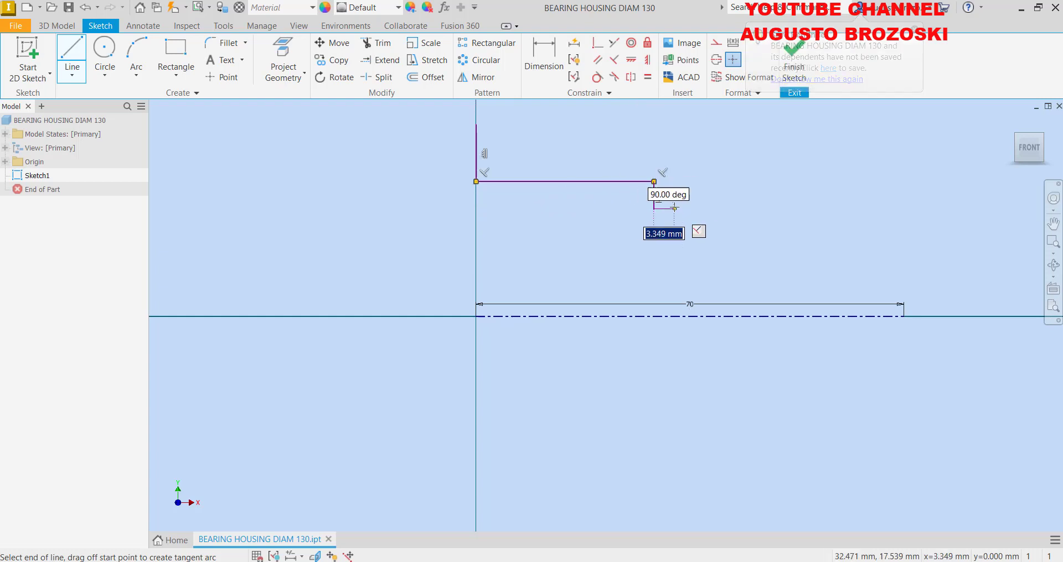
pyautogui.click(684, 208)
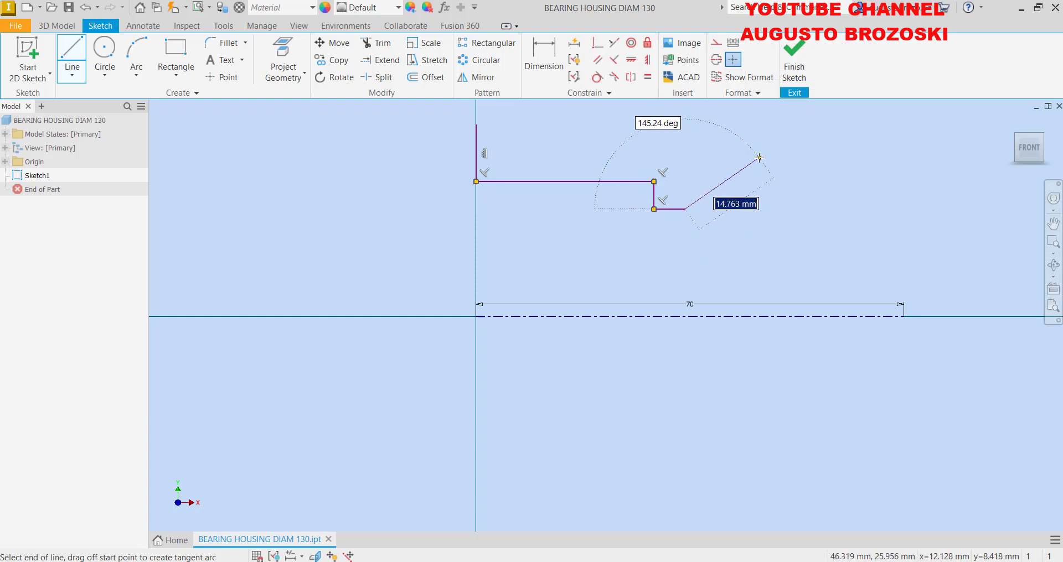
pyautogui.press('Escape')
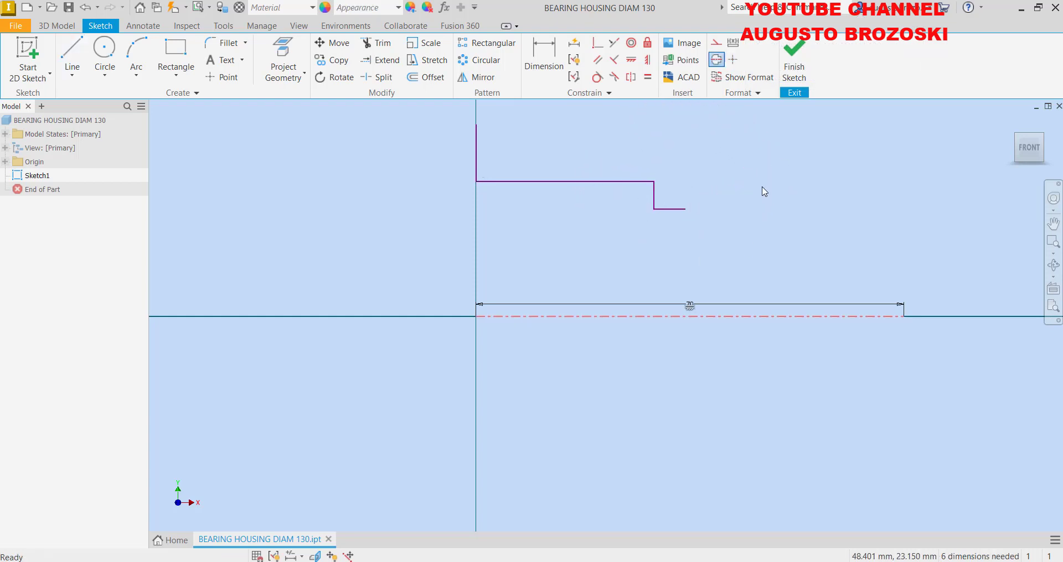
# Dimension the flange diameter to Ø130 about the centreline
pyautogui.click(546, 67)
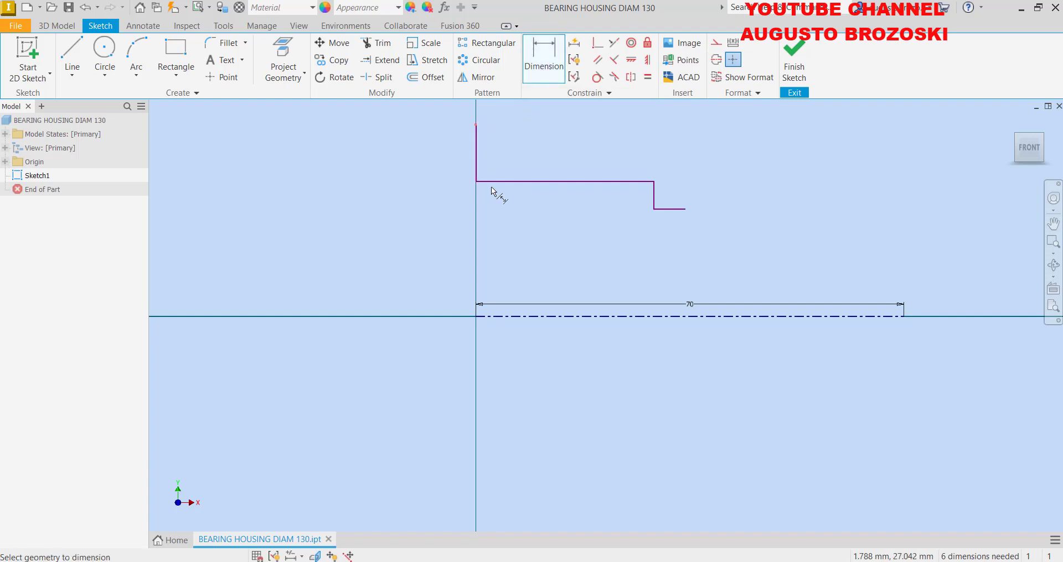
pyautogui.click(493, 316)
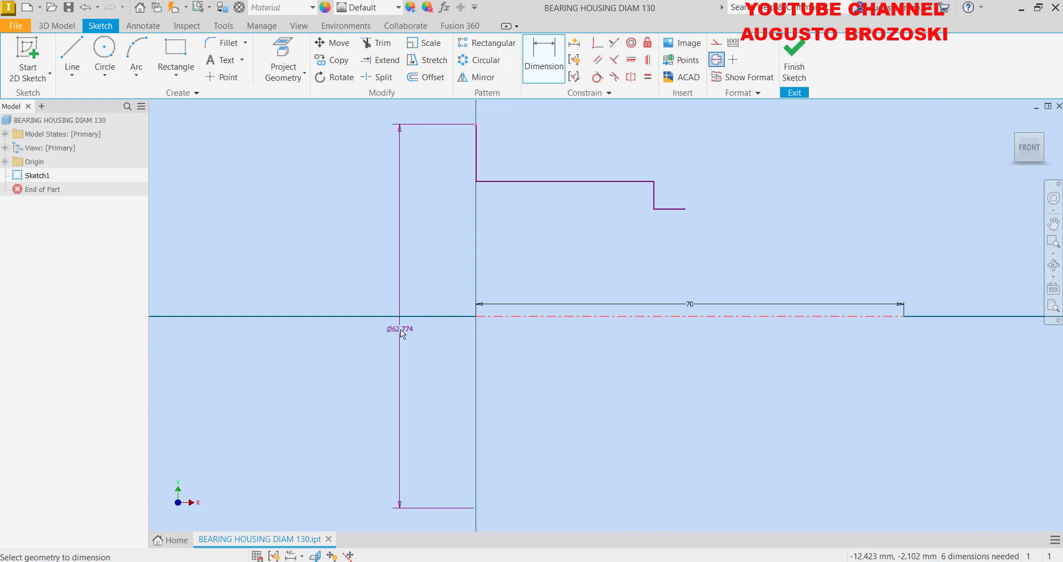
pyautogui.click(401, 331)
pyautogui.write('130')
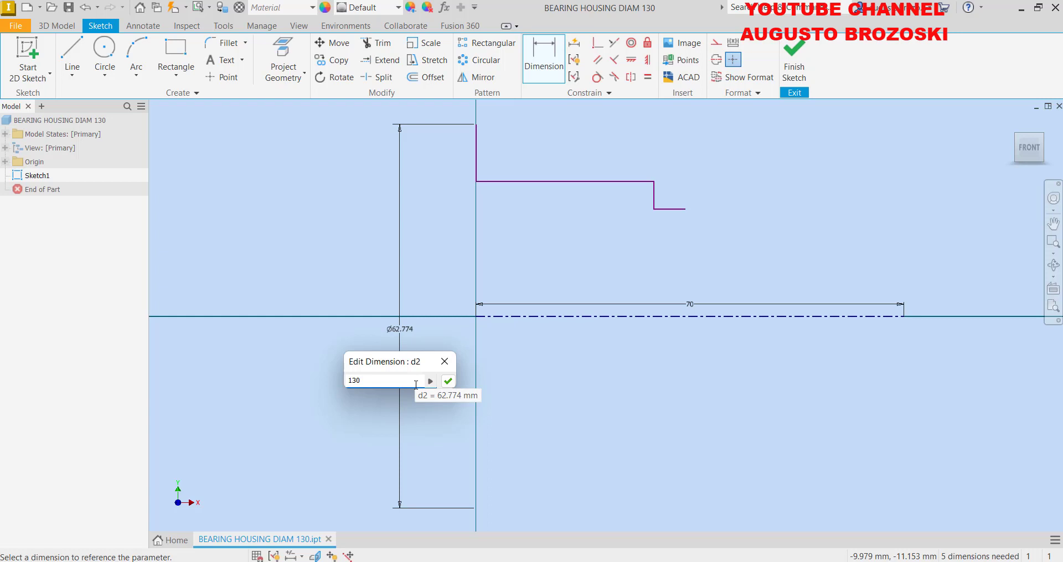
pyautogui.press('Return')
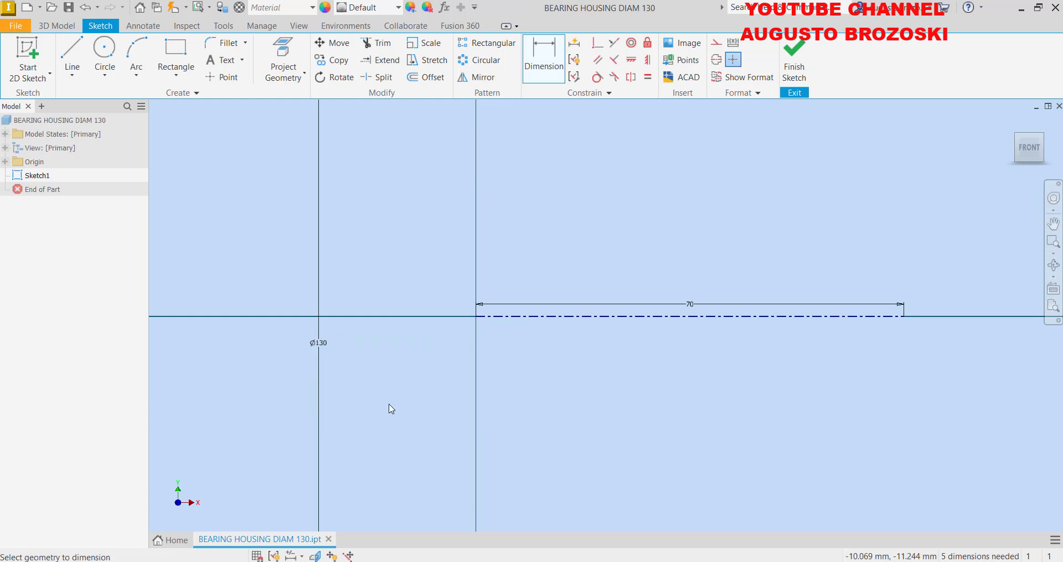
pyautogui.scroll(5, 518, 314)
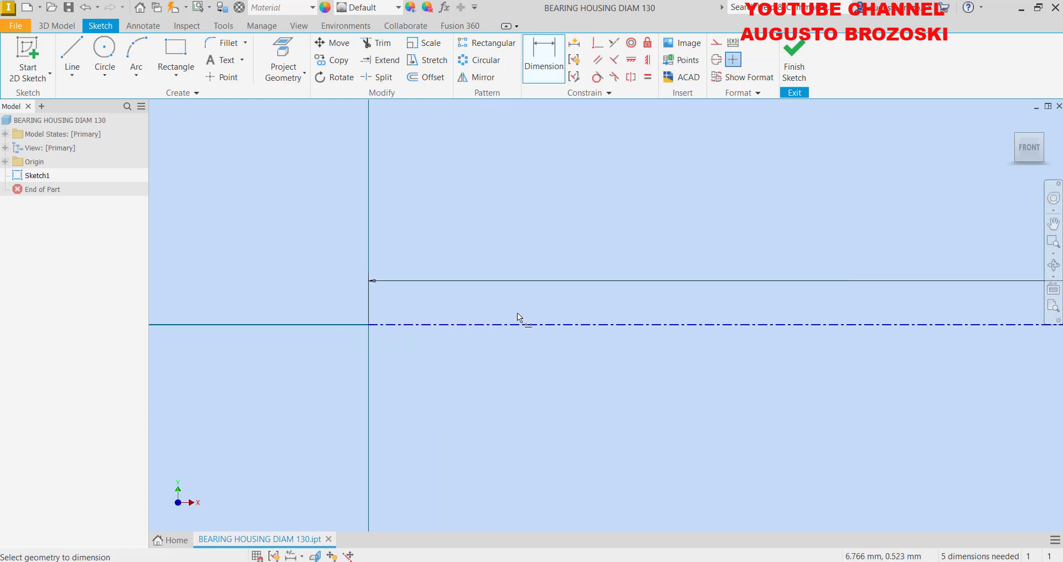
pyautogui.scroll(-2, 517, 313)
pyautogui.scroll(-3, 516, 323)
pyautogui.scroll(-2, 512, 333)
pyautogui.scroll(2, 526, 317)
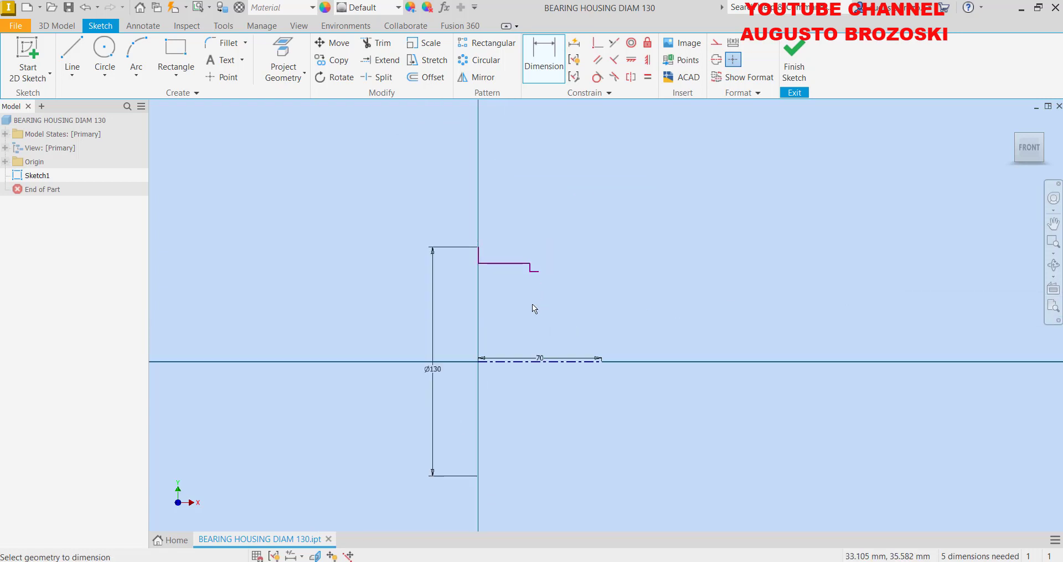
pyautogui.scroll(2, 533, 304)
# Add the body and step diameters, Ø75 and Ø64, about the centreline
pyautogui.click(444, 410)
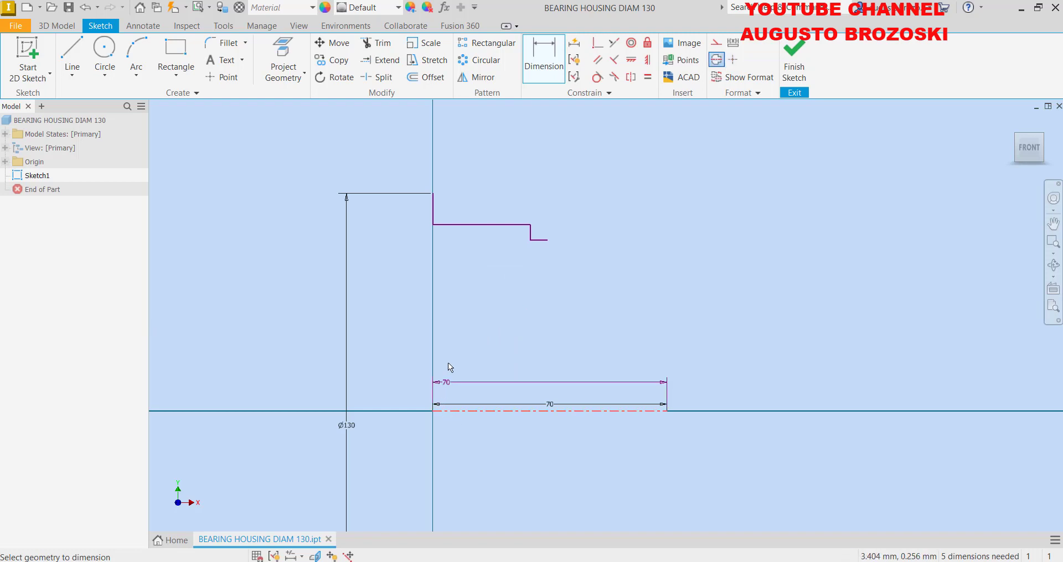
pyautogui.click(440, 226)
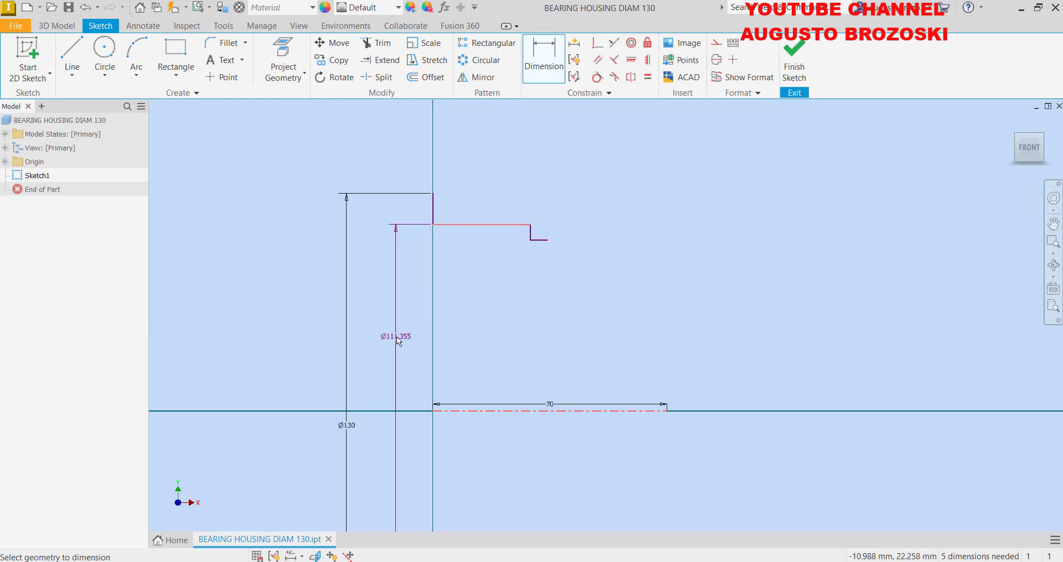
pyautogui.click(396, 337)
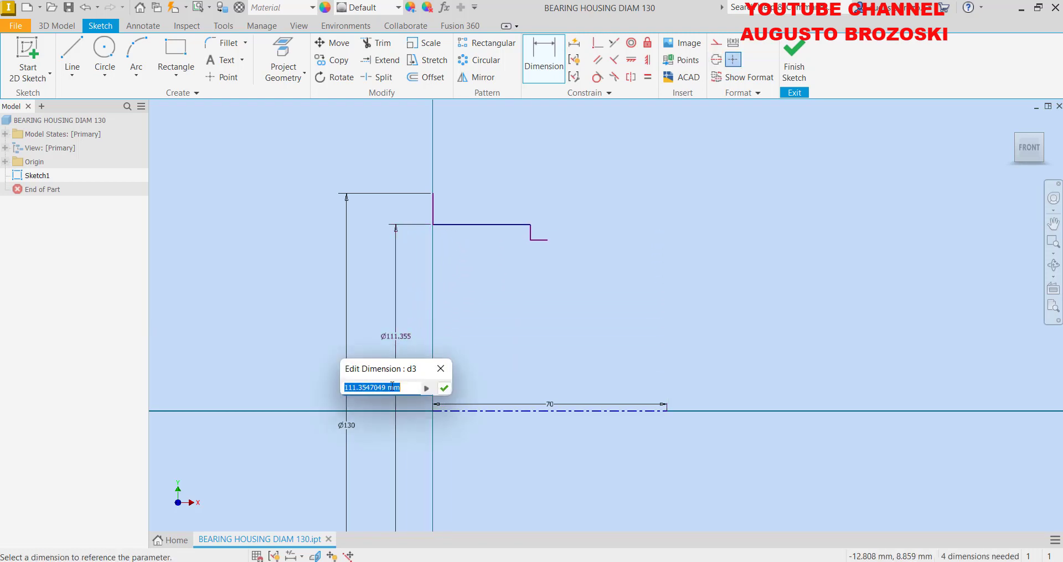
pyautogui.write('75')
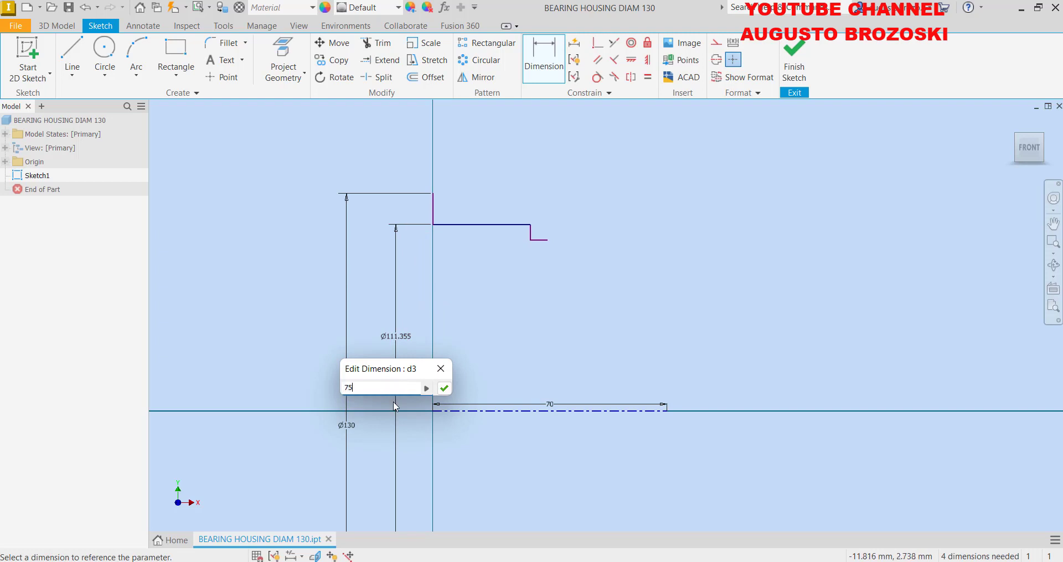
pyautogui.press('Return')
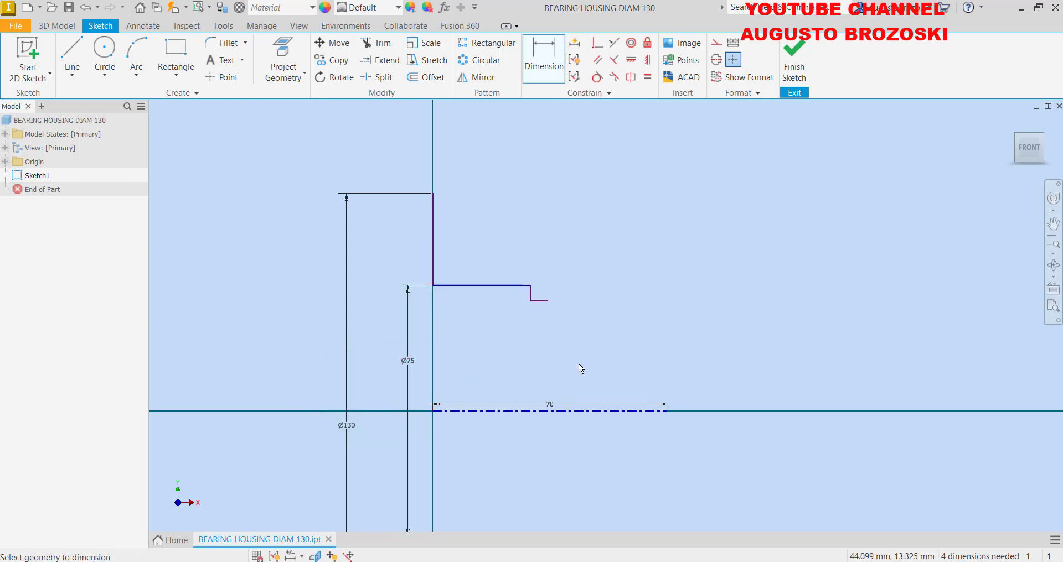
pyautogui.scroll(3, 540, 308)
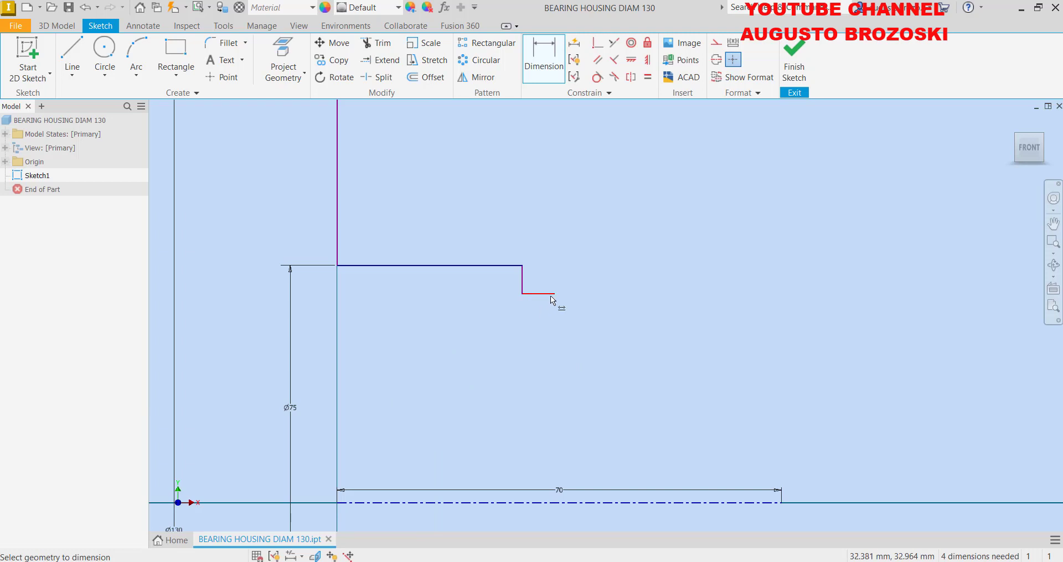
pyautogui.click(550, 298)
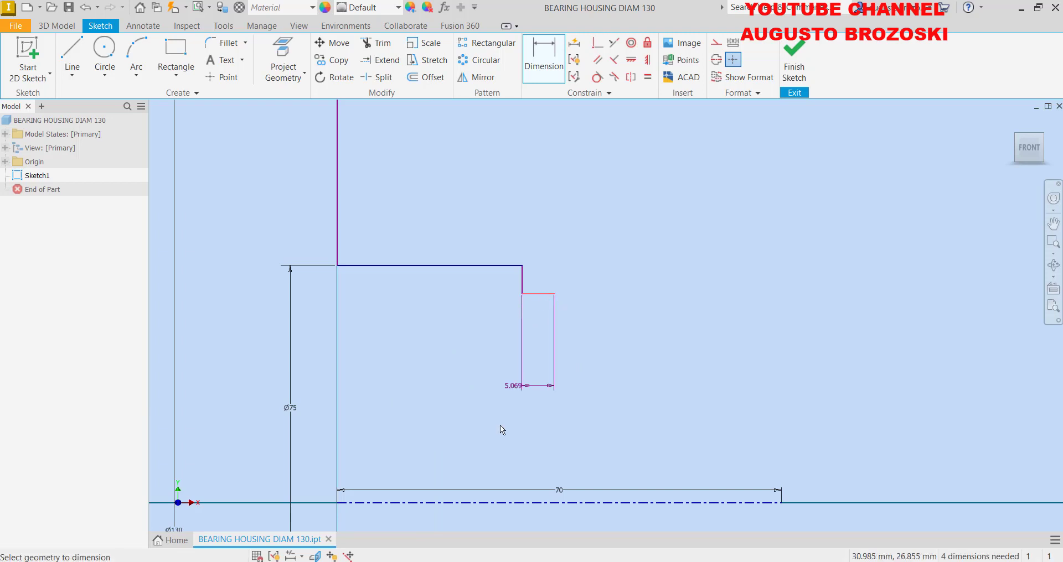
pyautogui.click(517, 503)
pyautogui.click(600, 438)
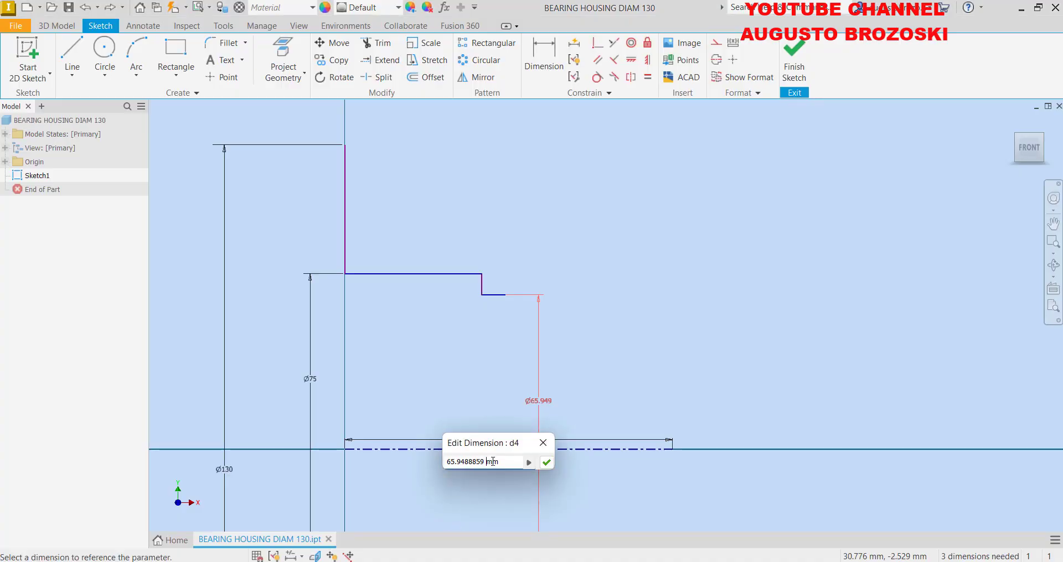
pyautogui.tripleClick(476, 463)
pyautogui.write('64')
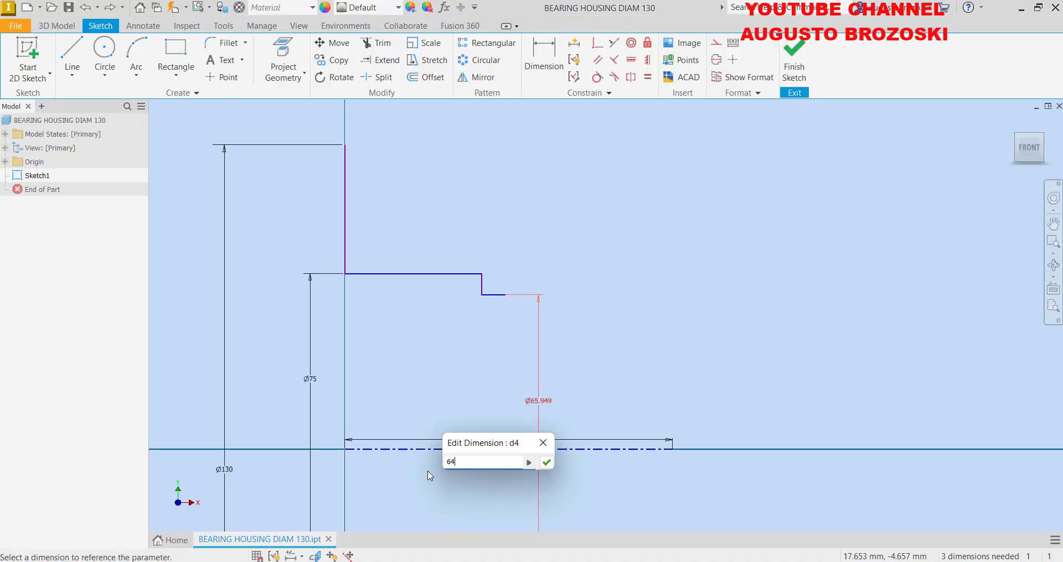
pyautogui.press('Return')
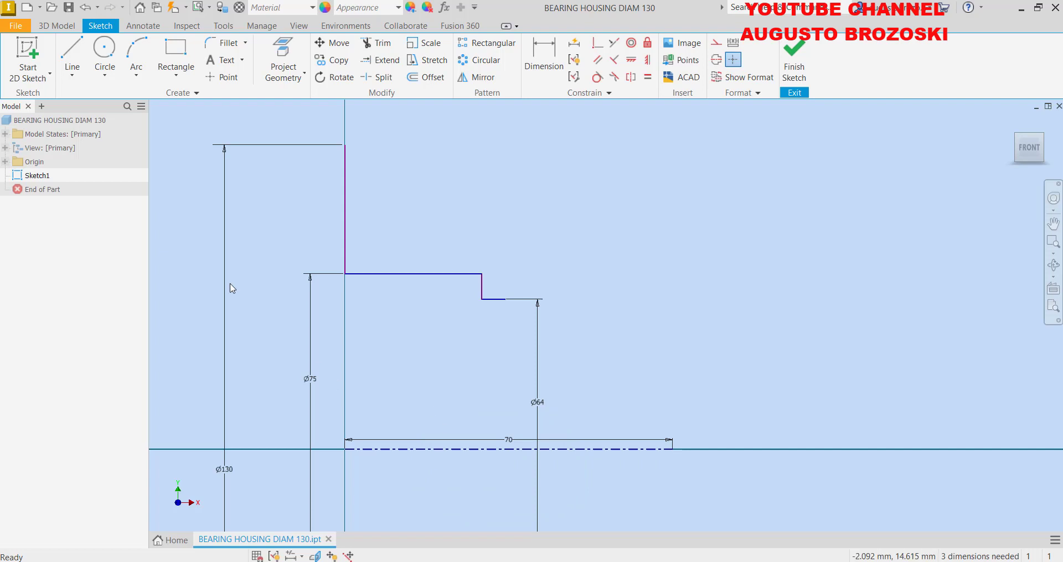
# Draw the inner flange outline: short top edge, vertical face, horizontal edge, then down onto the step
pyautogui.click(72, 58)
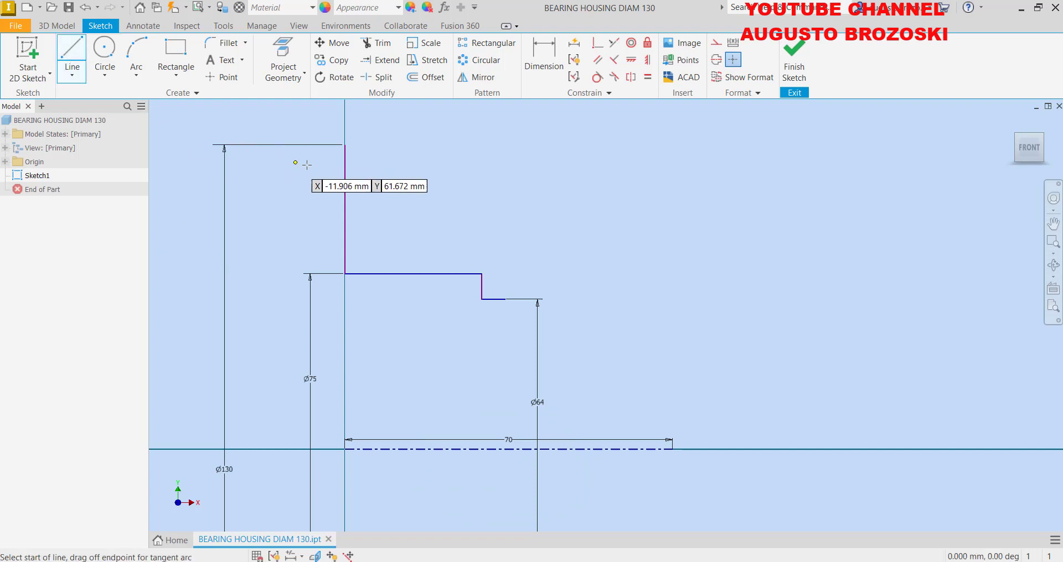
pyautogui.click(345, 145)
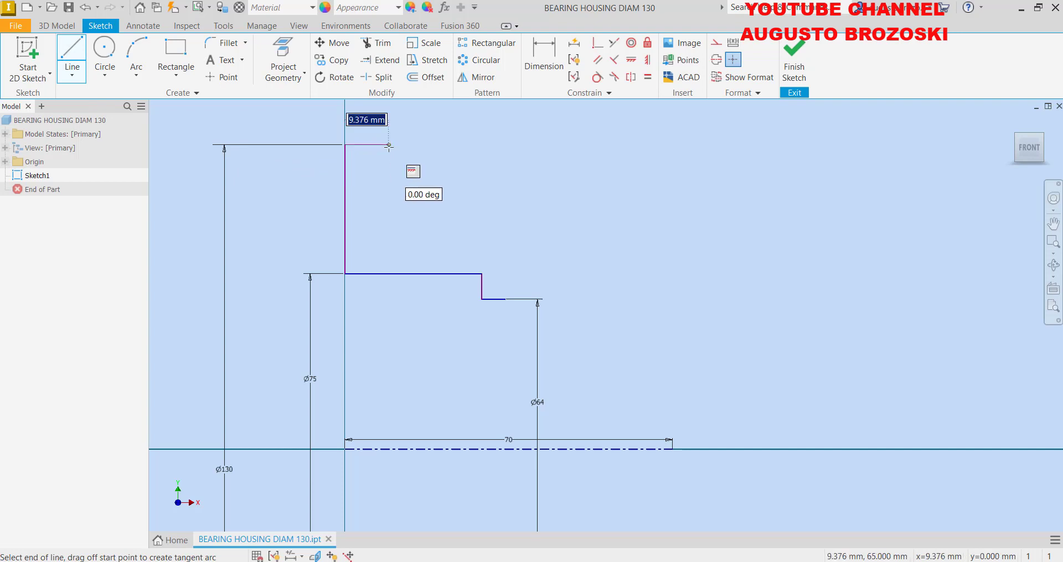
pyautogui.click(388, 145)
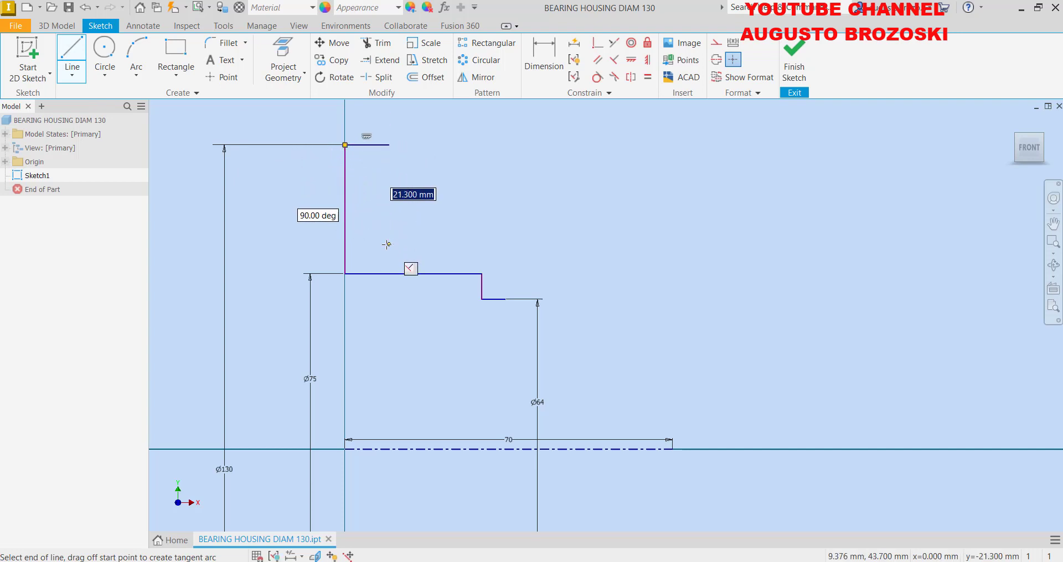
pyautogui.click(388, 244)
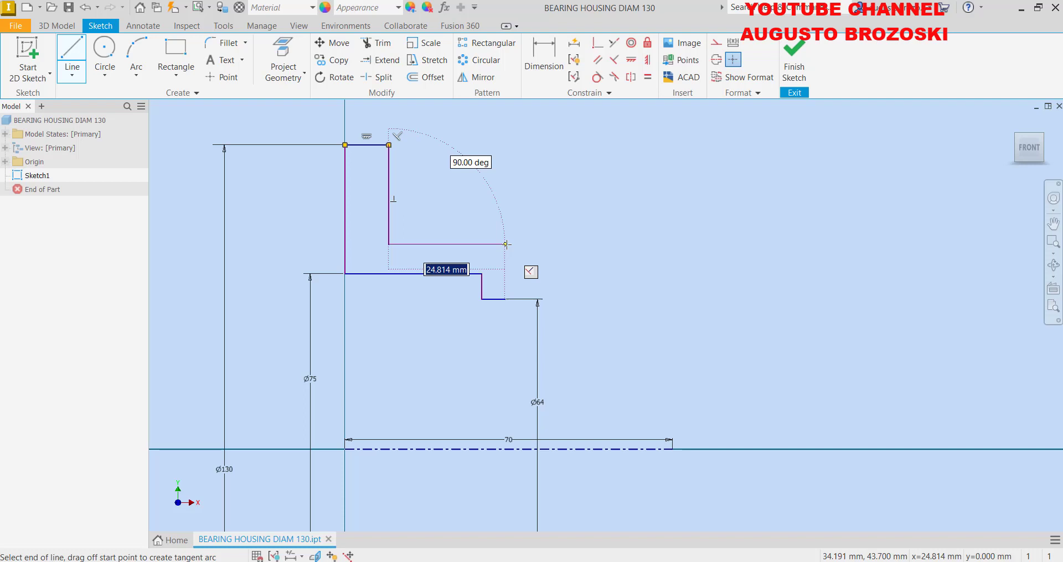
pyautogui.click(506, 244)
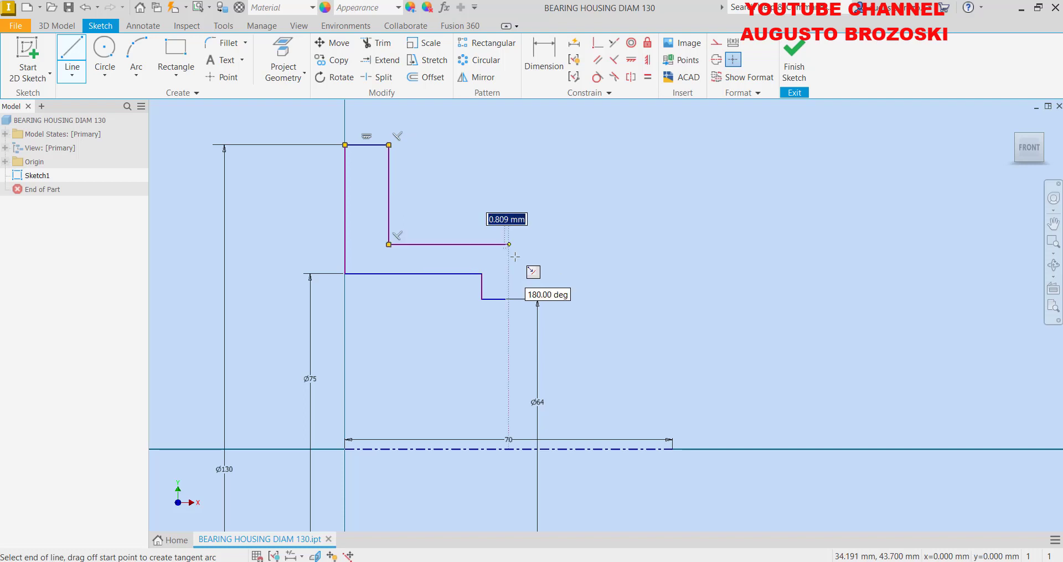
pyautogui.click(504, 299)
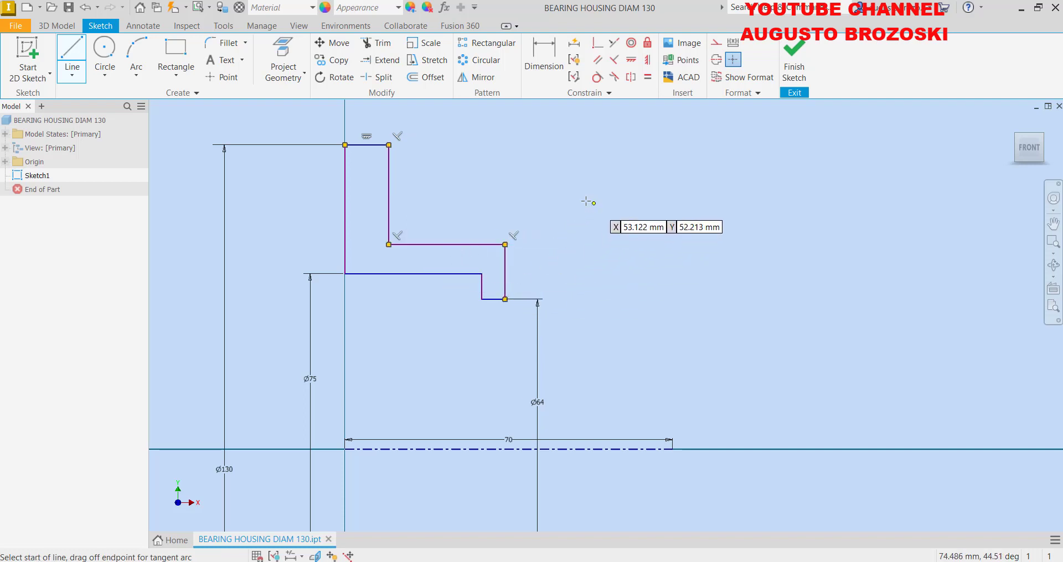
pyautogui.press('Escape')
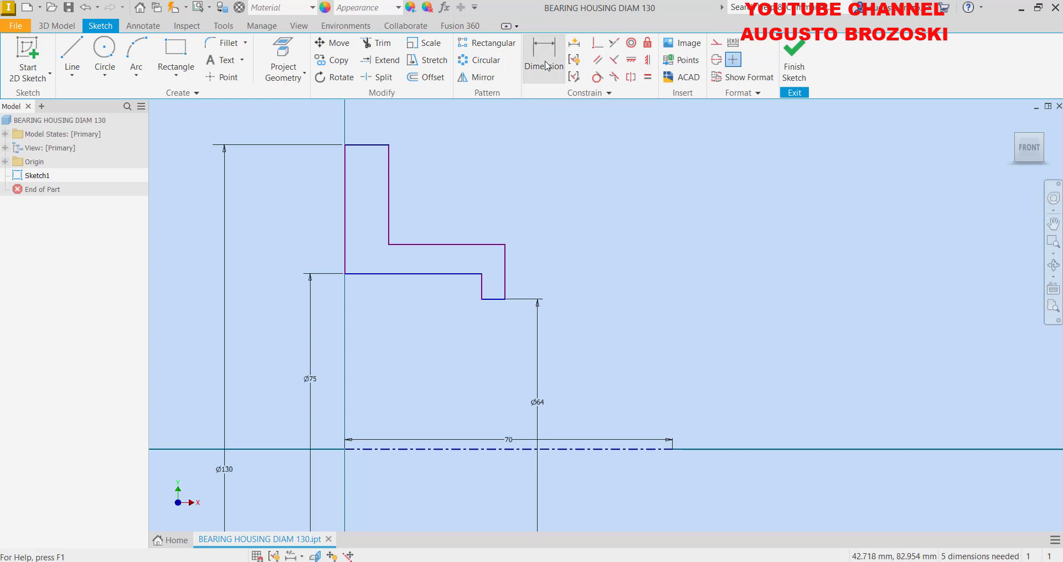
# Place a diameter dimension on the upper step line, then switch to the PDF reference drawing
pyautogui.click(547, 66)
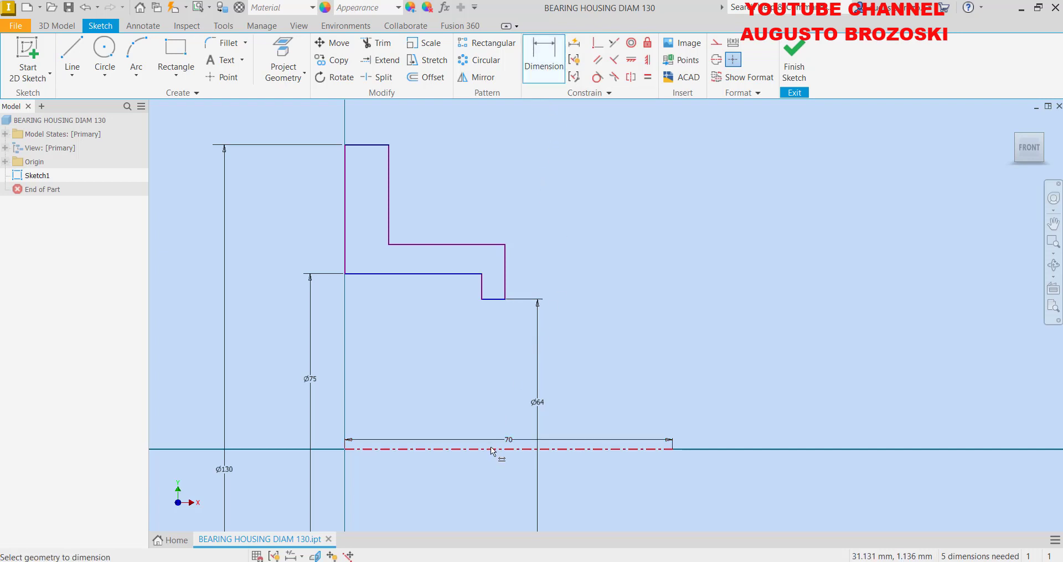
pyautogui.click(501, 451)
pyautogui.click(491, 248)
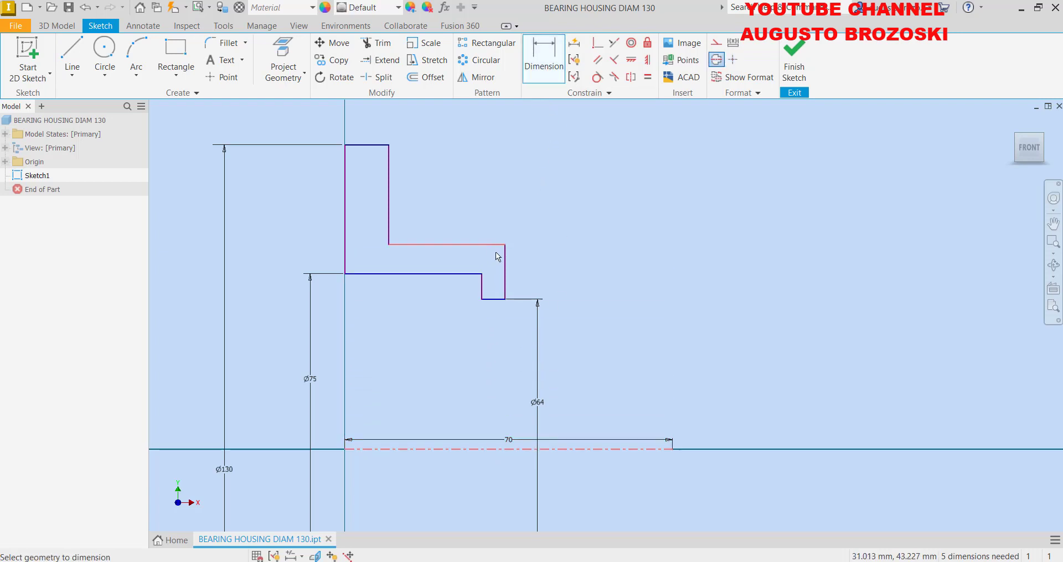
pyautogui.click(593, 382)
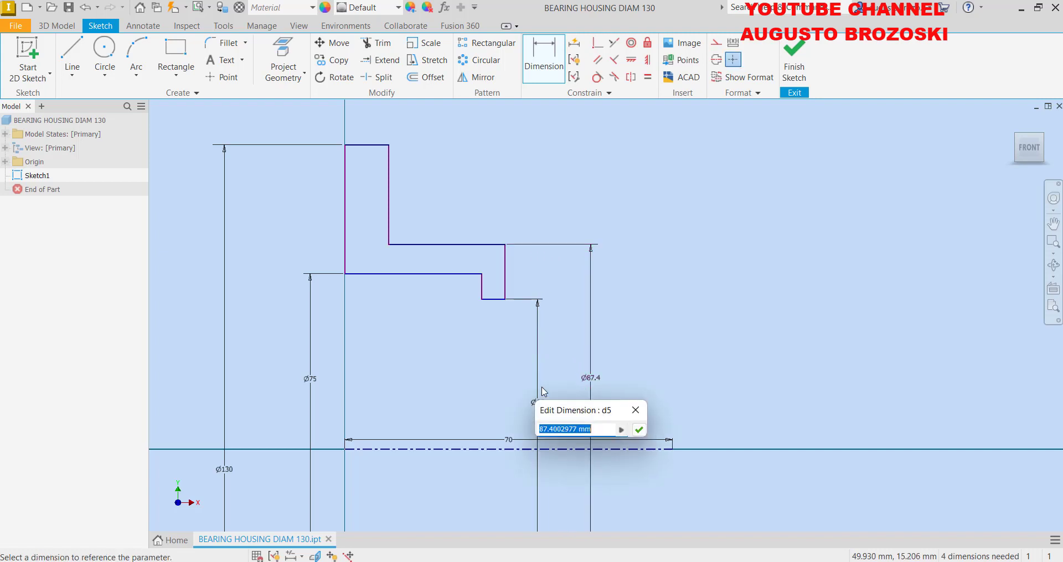
pyautogui.hotkey('alt', 'Tab')
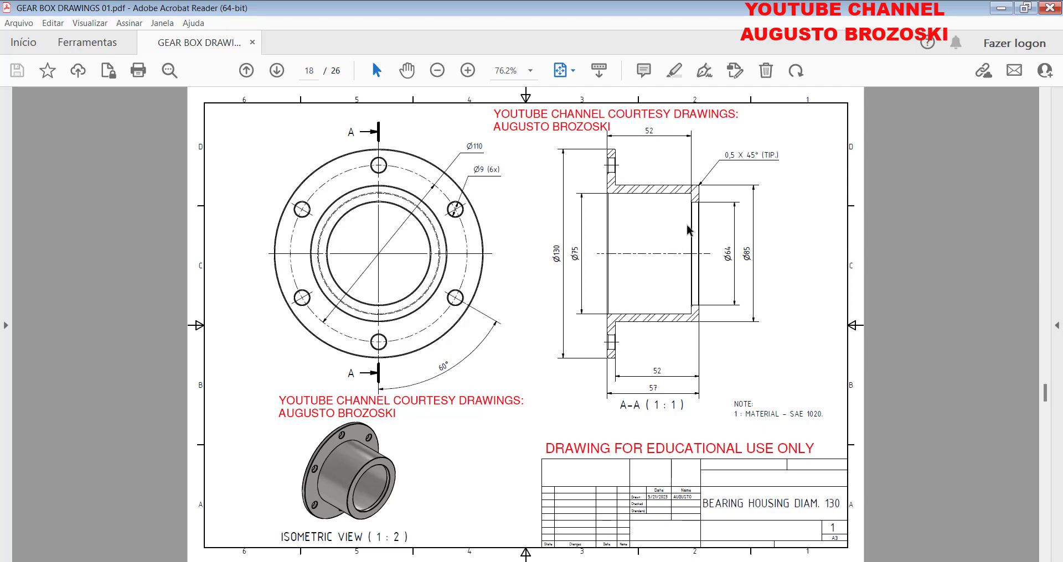
# Minimize Acrobat after reading the Ø85 and 57 sizes to return to Inventor
pyautogui.click(1000, 9)
# Set the upper step diameter to Ø85 and add the 57 overall length
pyautogui.write('85')
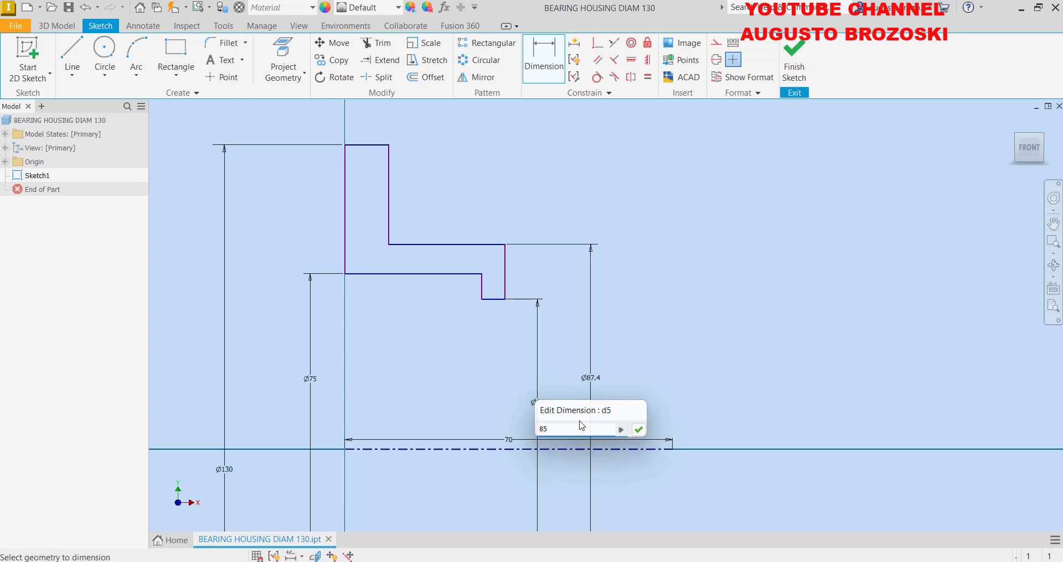
pyautogui.press('Return')
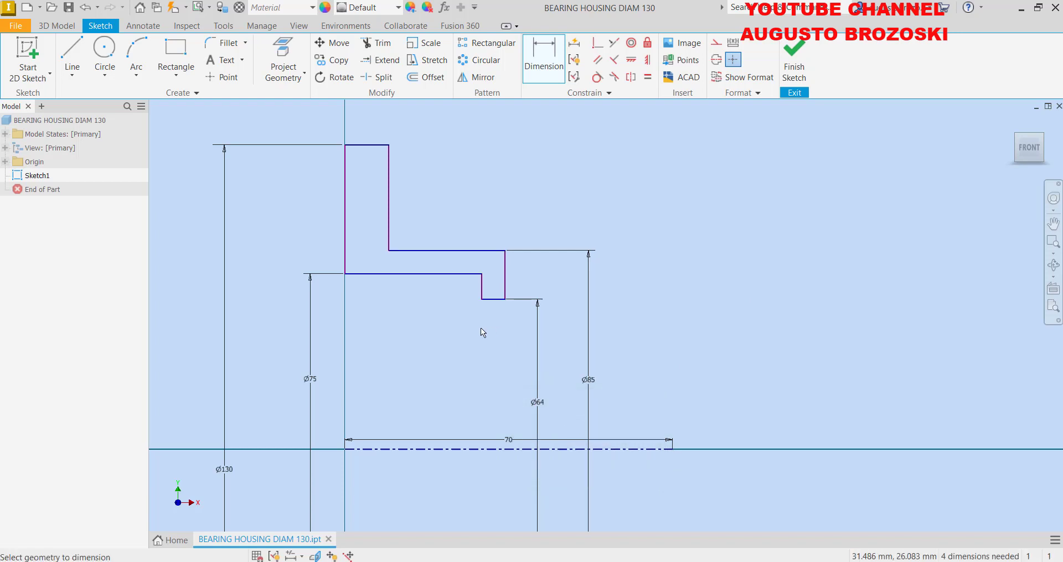
pyautogui.click(344, 172)
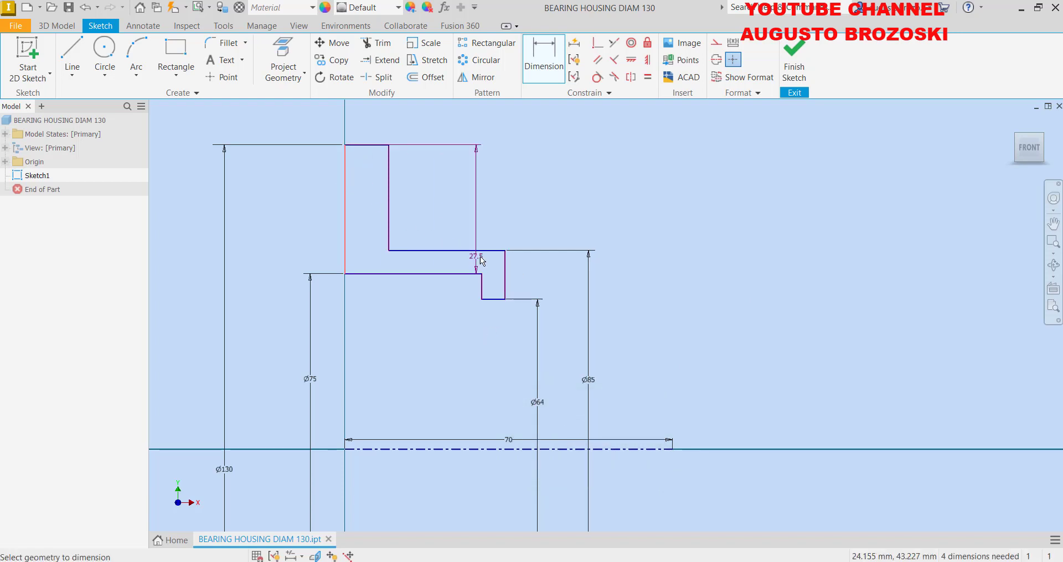
pyautogui.click(505, 266)
pyautogui.click(444, 122)
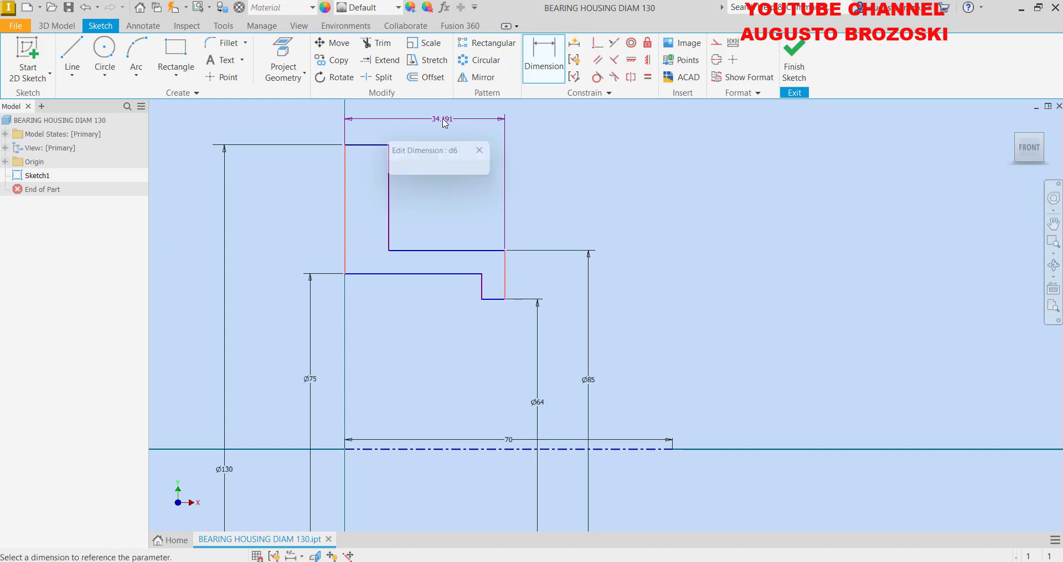
pyautogui.write('57')
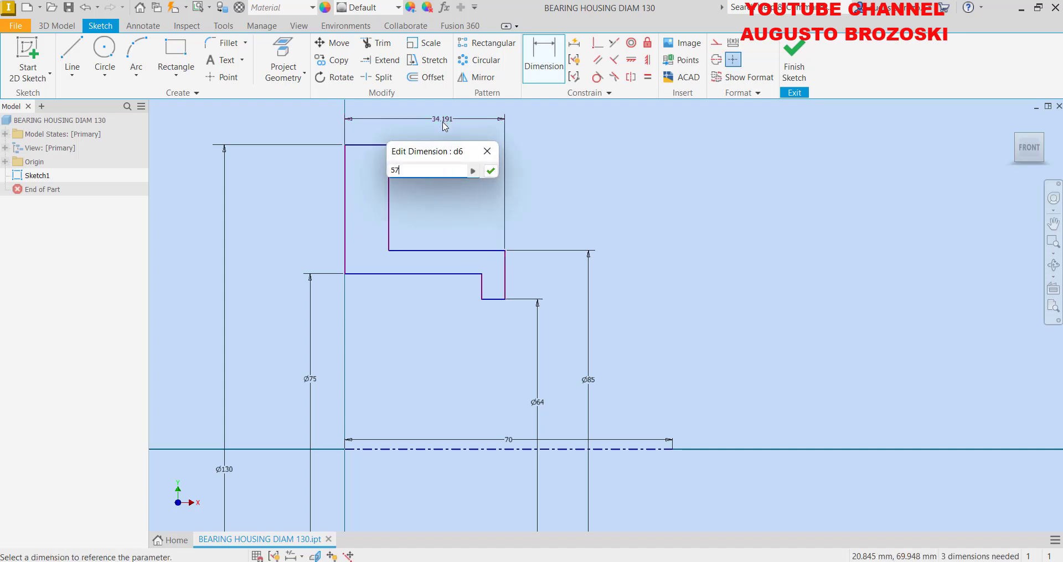
pyautogui.press('Return')
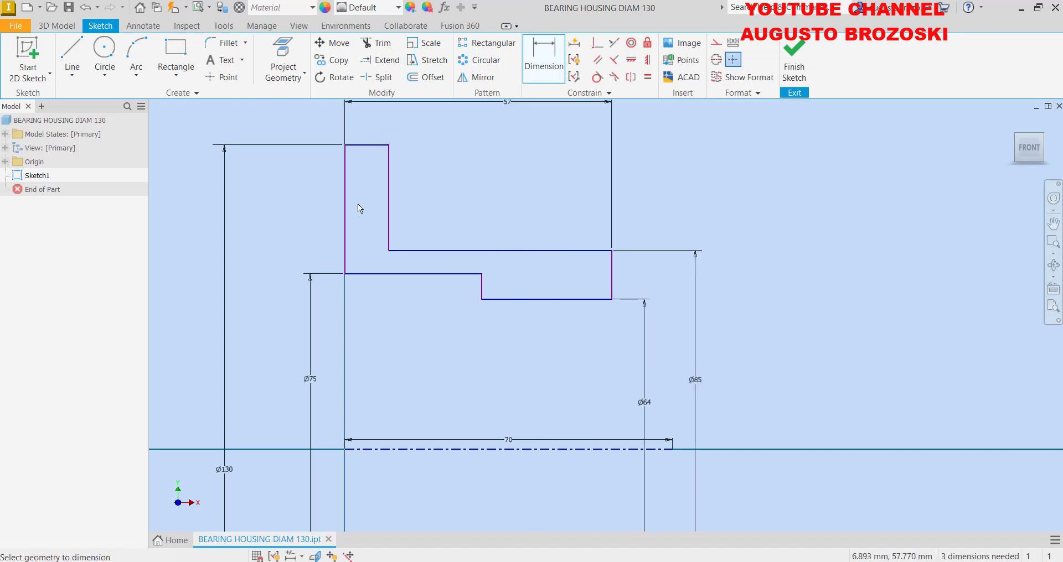
# Dimension the lower and upper step lengths, both 52
pyautogui.click(349, 233)
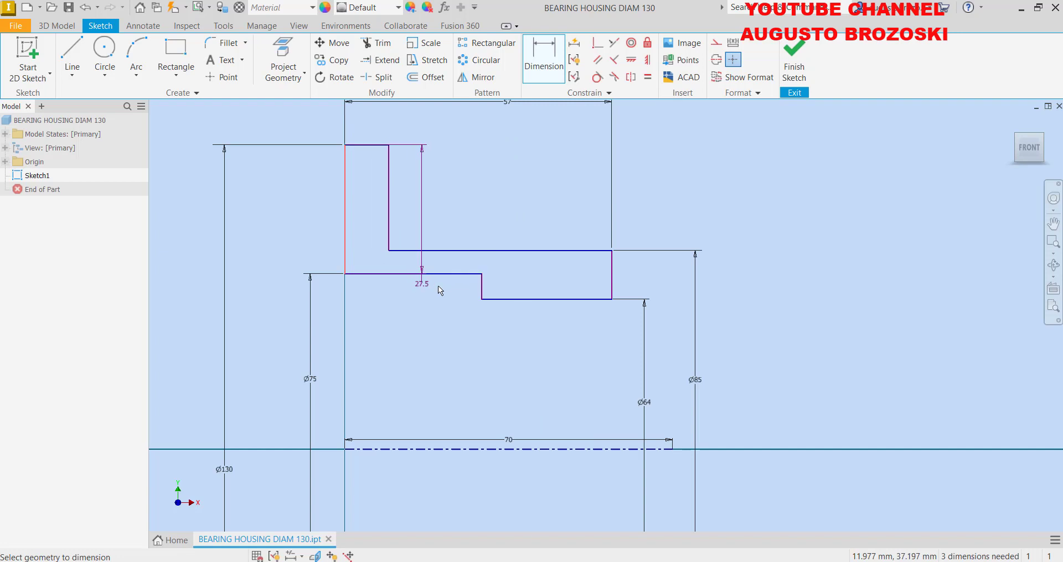
pyautogui.click(482, 300)
pyautogui.click(442, 344)
pyautogui.write('52')
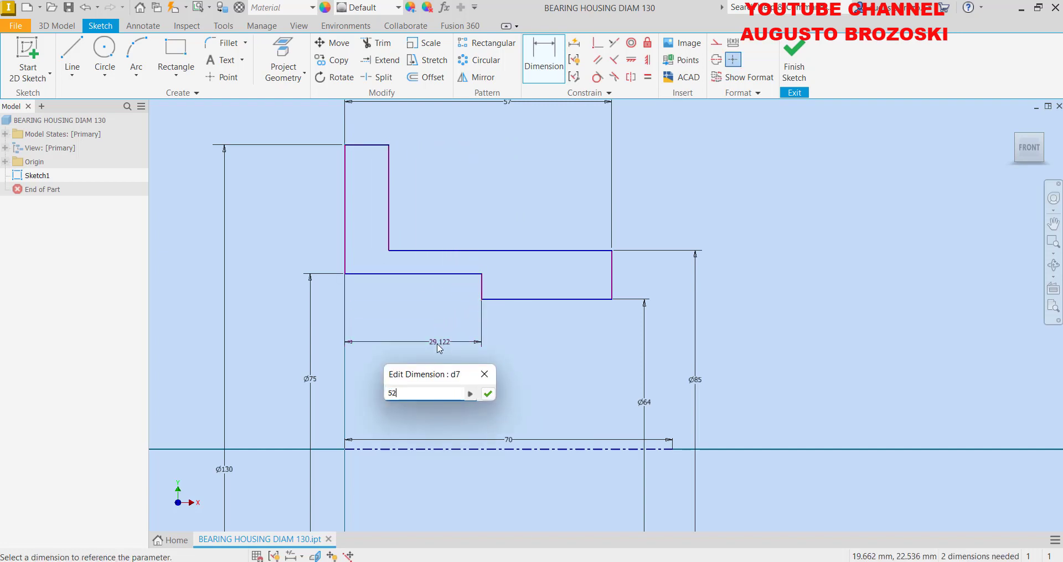
pyautogui.press('Return')
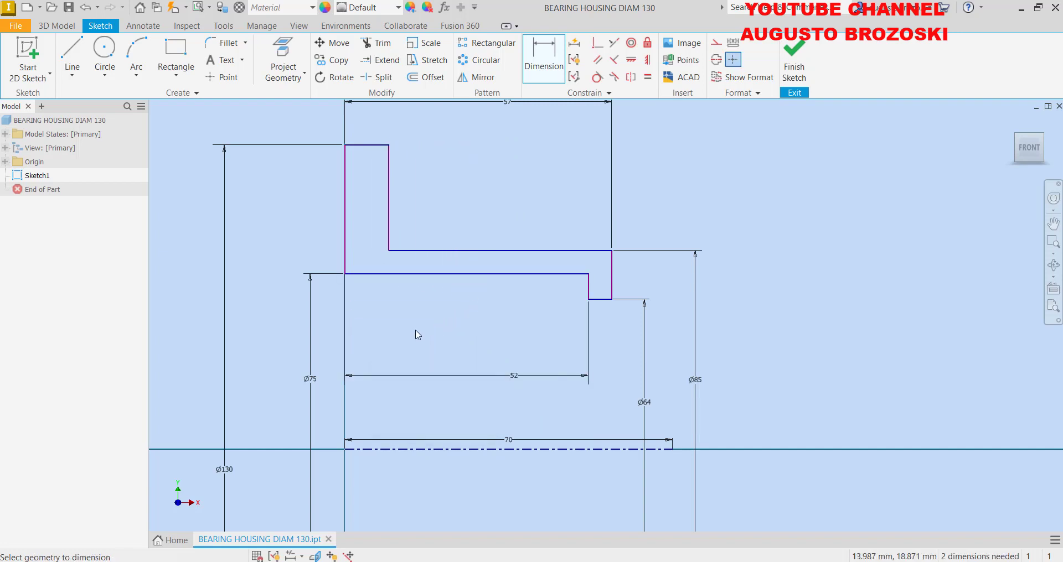
pyautogui.click(391, 164)
pyautogui.click(612, 271)
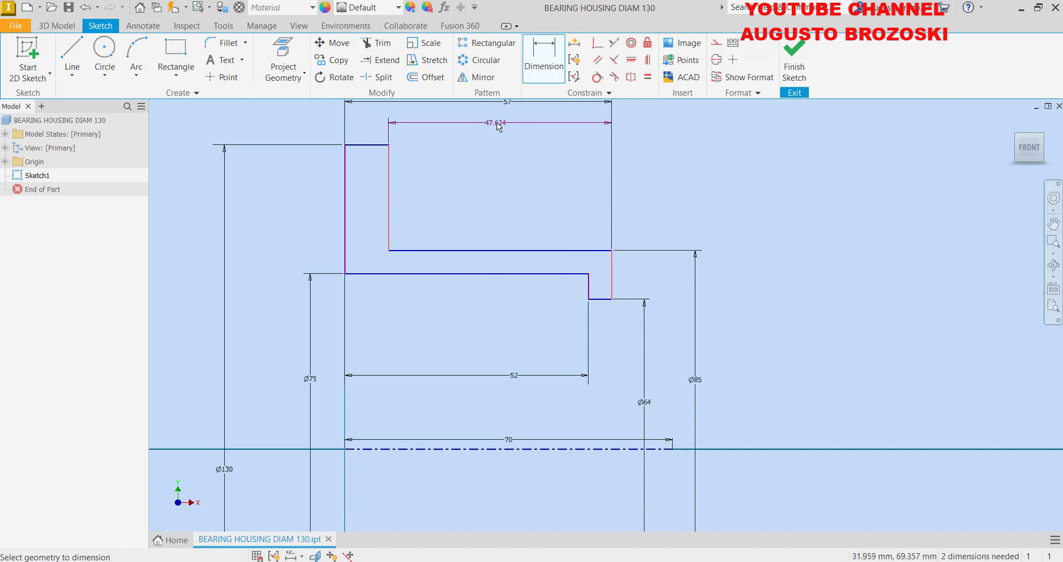
pyautogui.click(498, 131)
pyautogui.write('52')
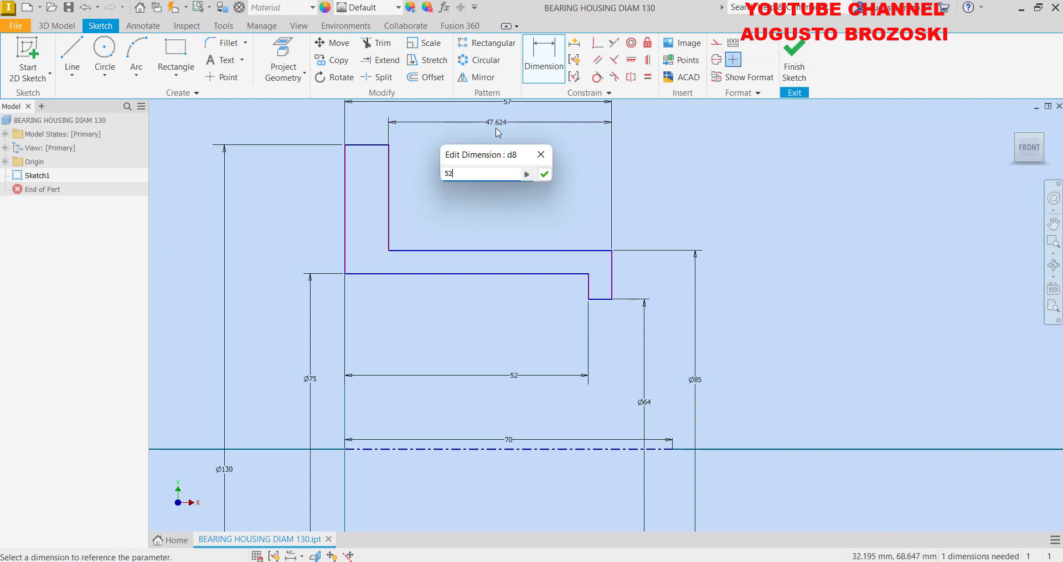
pyautogui.press('Return')
pyautogui.scroll(5, 553, 247)
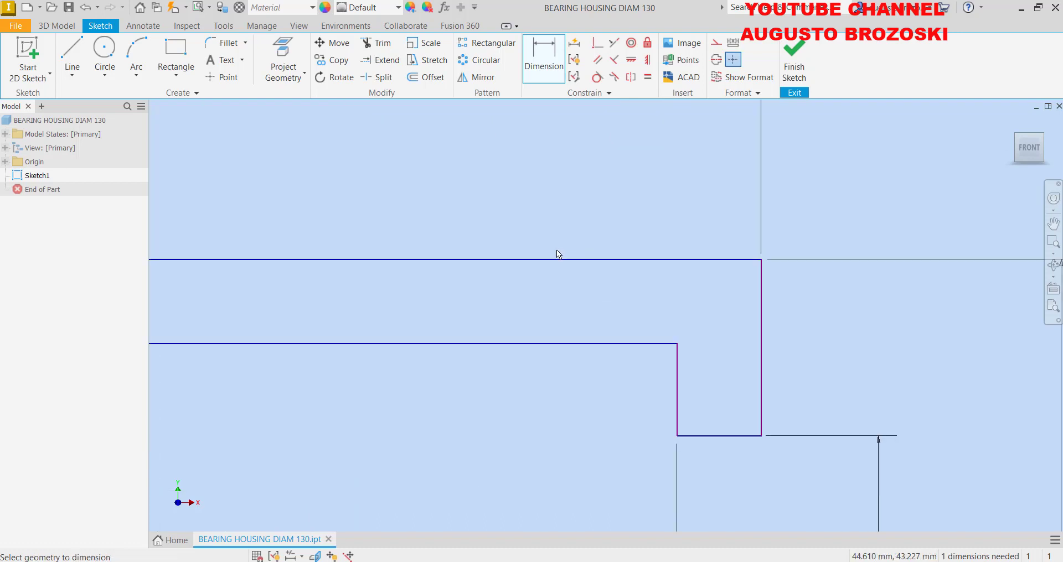
pyautogui.scroll(-5, 583, 286)
pyautogui.scroll(-2, 503, 326)
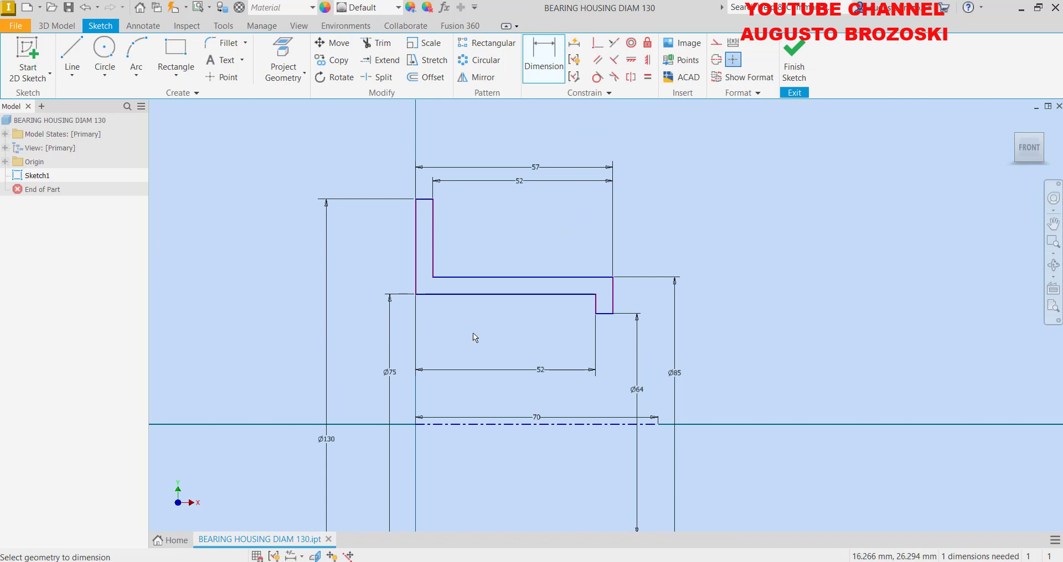
pyautogui.press('Escape')
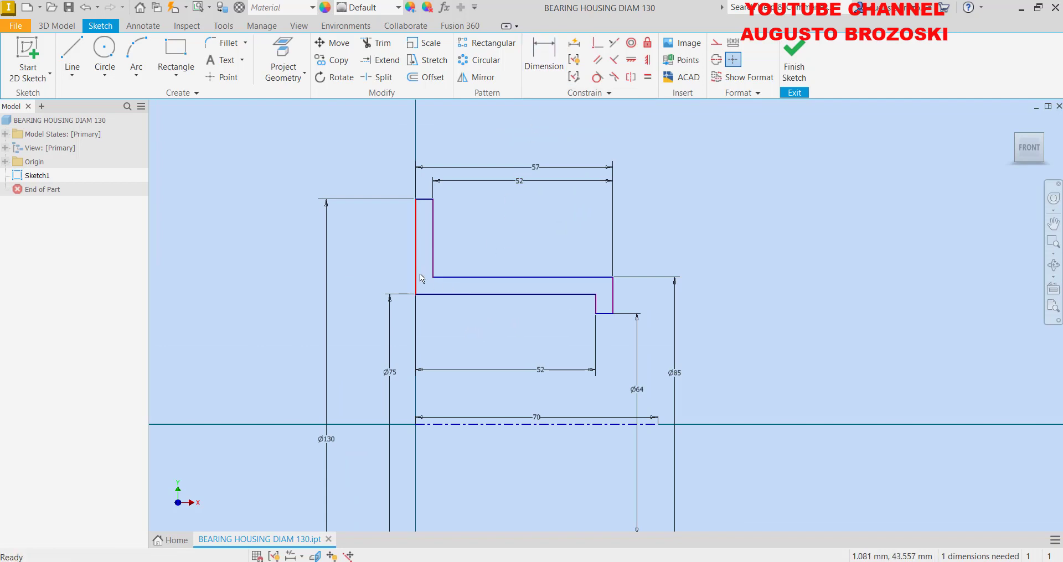
# Make the profile's lower left corner coincident with the origin point, locking the sketch in place
pyautogui.moveTo(419, 278)
pyautogui.mouseDown()
pyautogui.moveTo(435, 287)
pyautogui.moveTo(424, 284)
pyautogui.mouseUp()
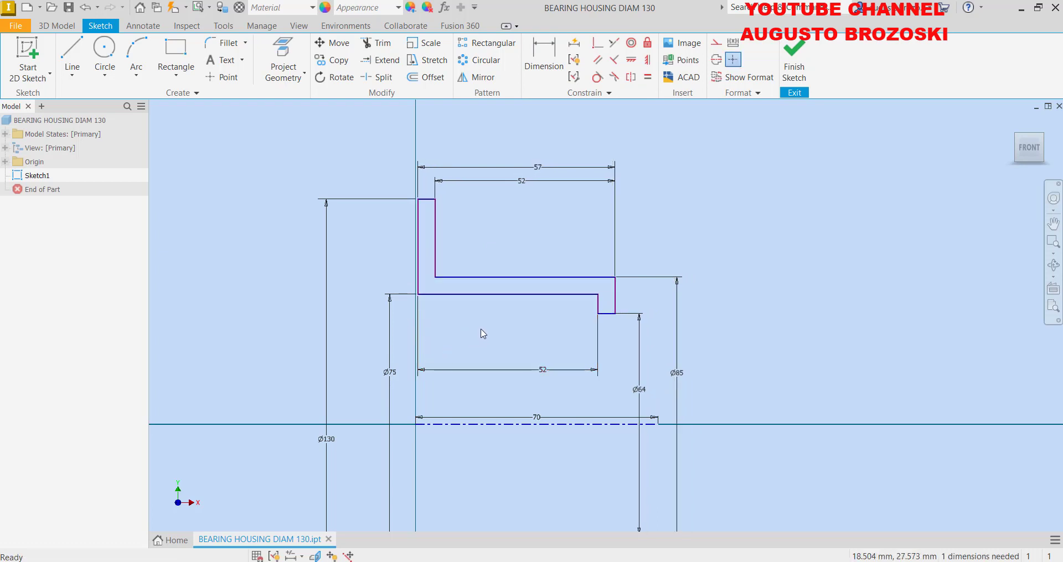
pyautogui.click(648, 61)
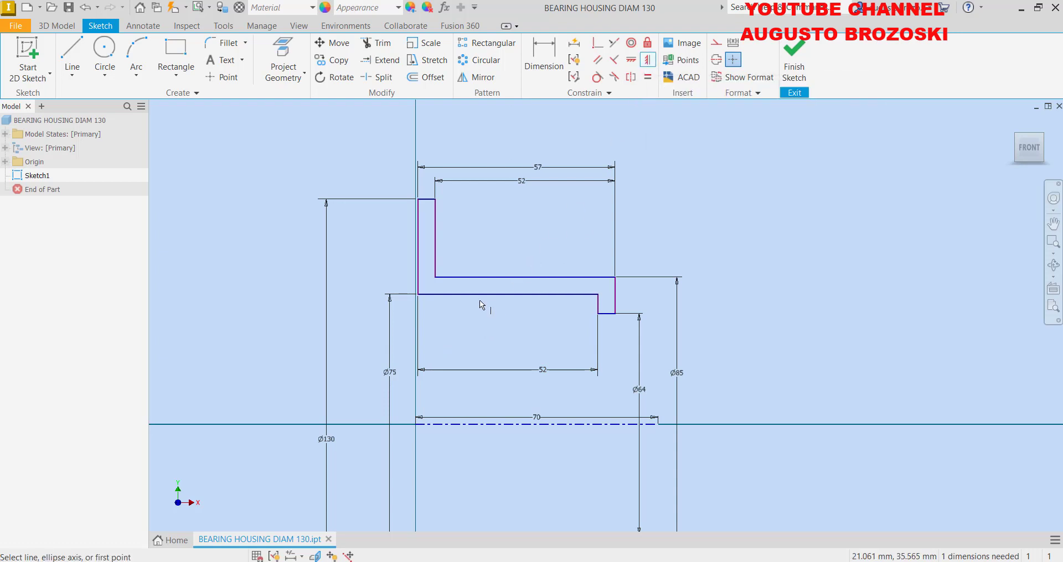
pyautogui.scroll(3, 424, 302)
pyautogui.click(412, 288)
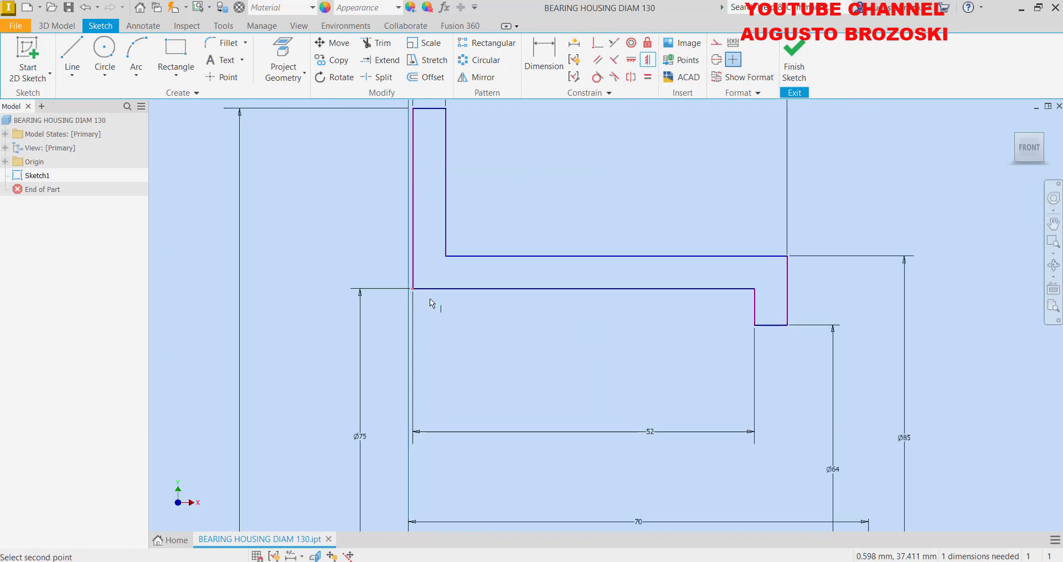
pyautogui.scroll(-5, 430, 299)
pyautogui.click(424, 383)
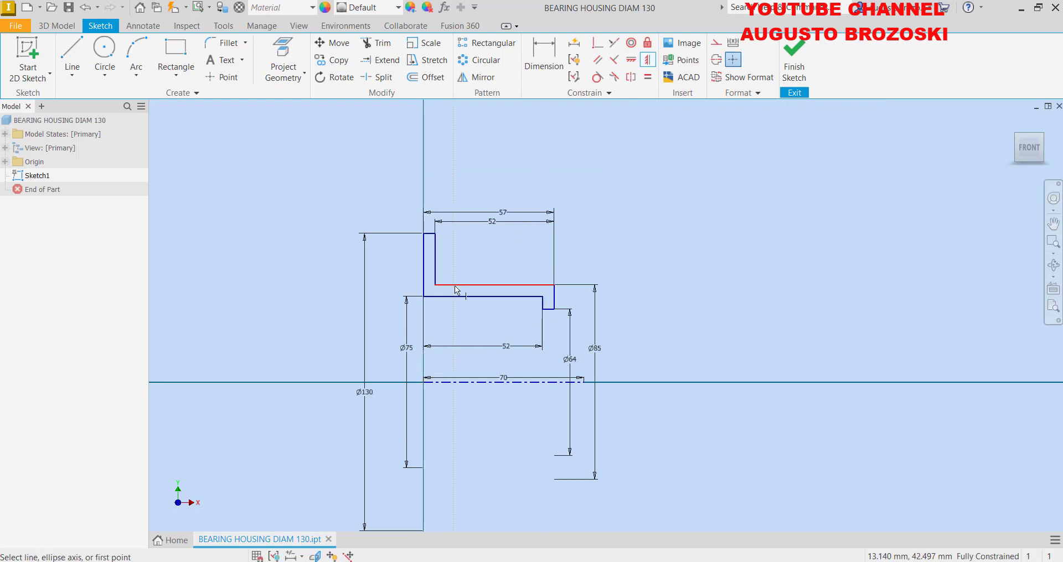
pyautogui.press('Escape')
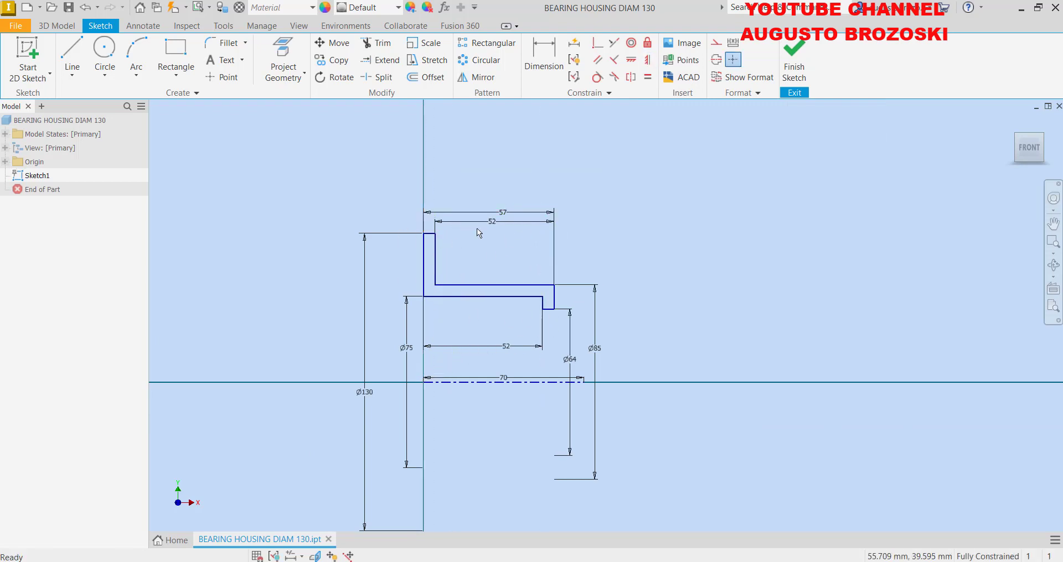
pyautogui.moveTo(436, 254); pyautogui.dragTo(558, 330)
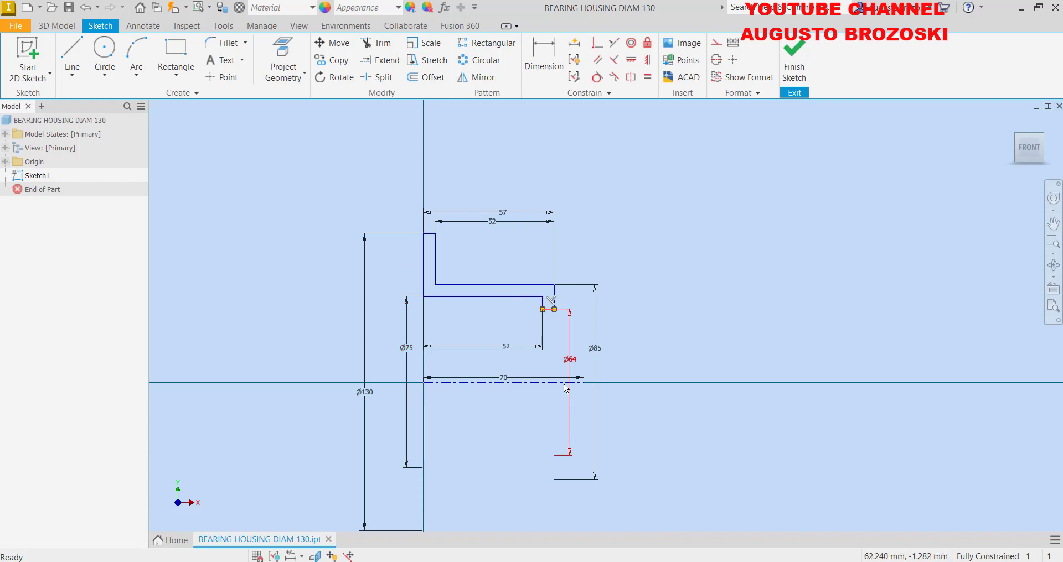
# Finish Sketch1 and revolve its profile a full 360° into the bearing housing solid
pyautogui.click(794, 75)
pyautogui.moveTo(1008, 130)
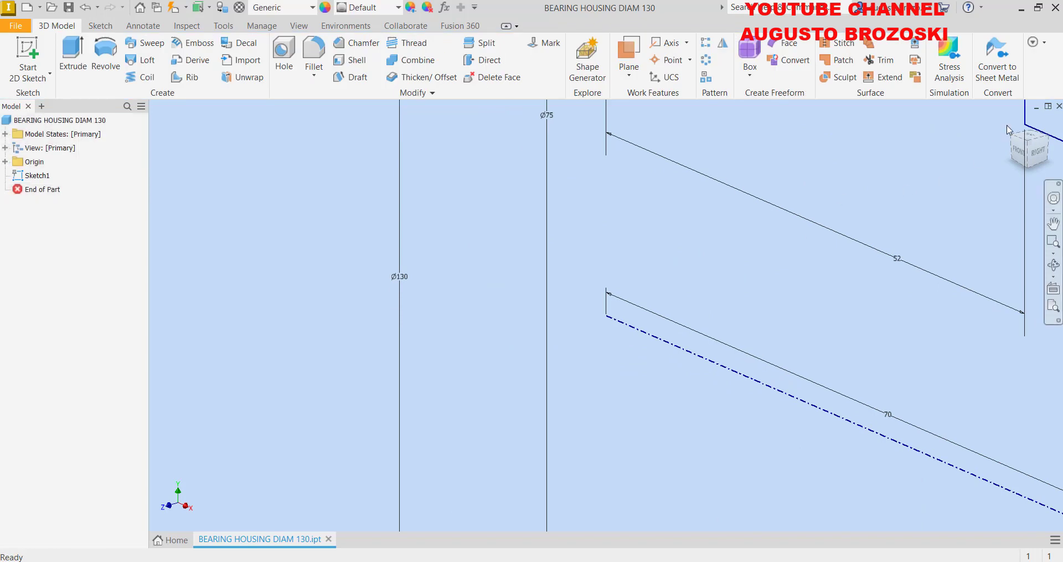
pyautogui.click(1012, 122)
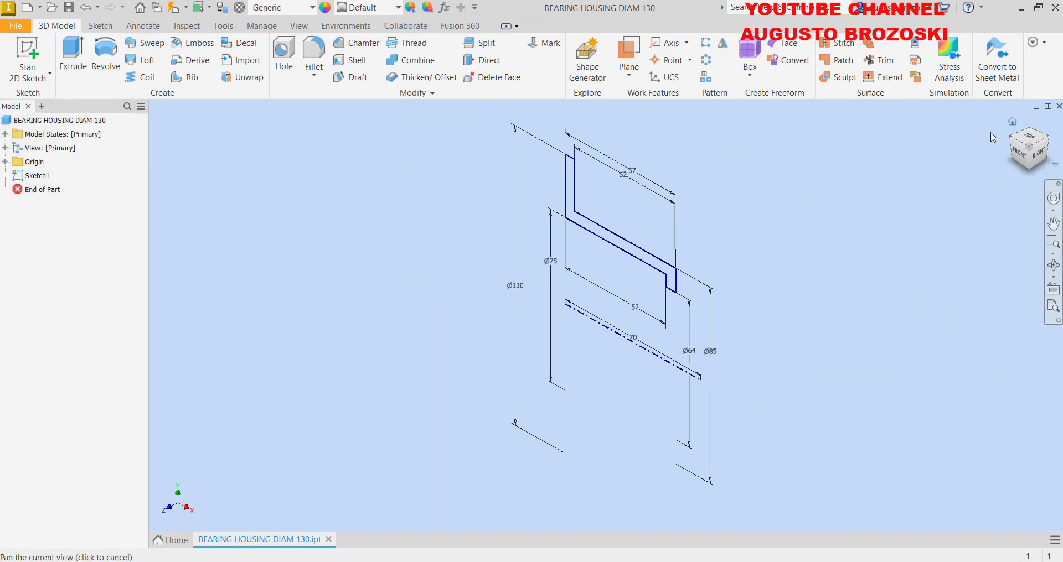
pyautogui.click(106, 54)
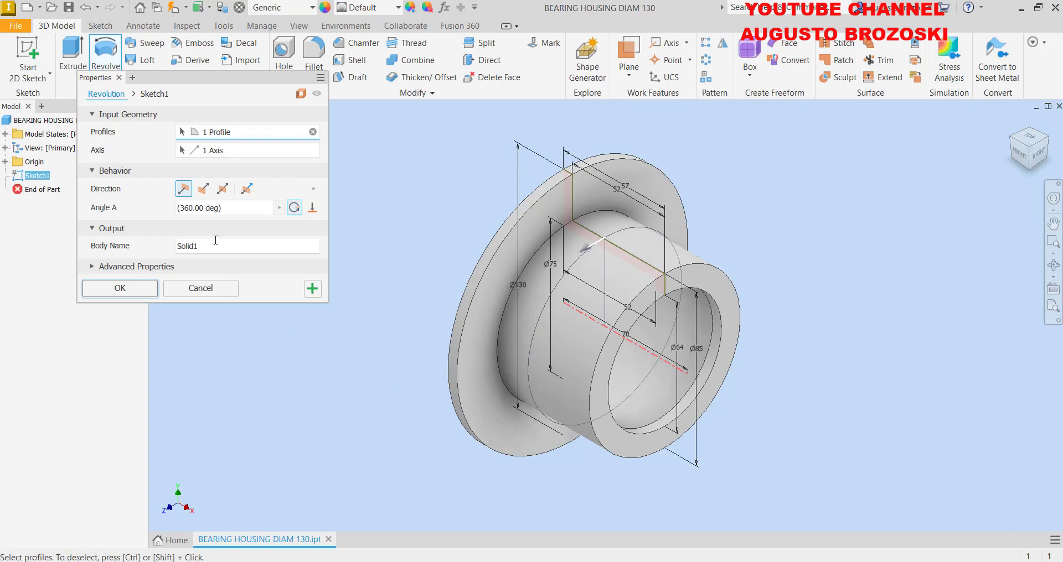
pyautogui.click(131, 293)
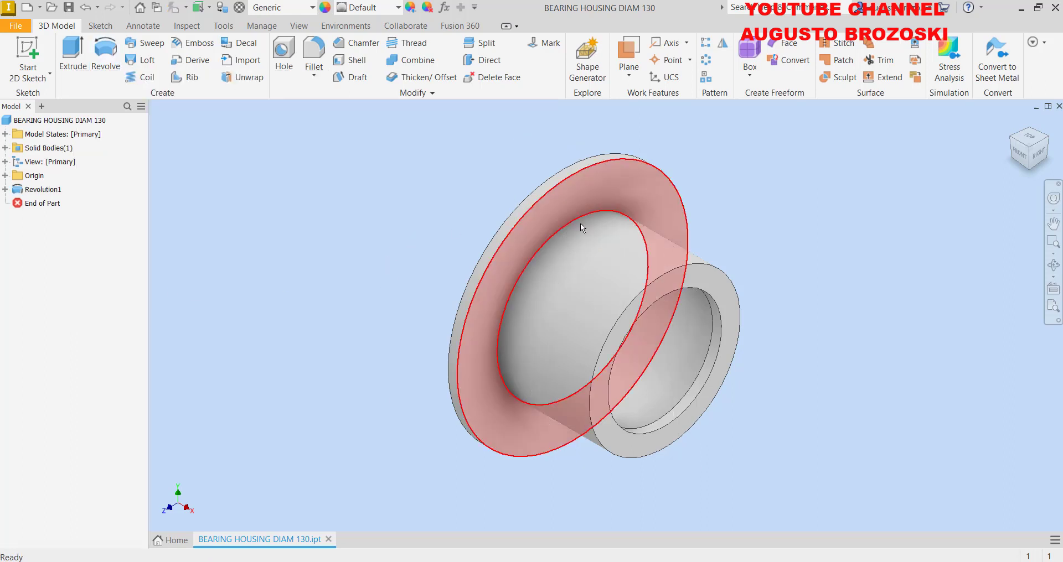
pyautogui.moveTo(1028, 148)
pyautogui.click(1013, 126)
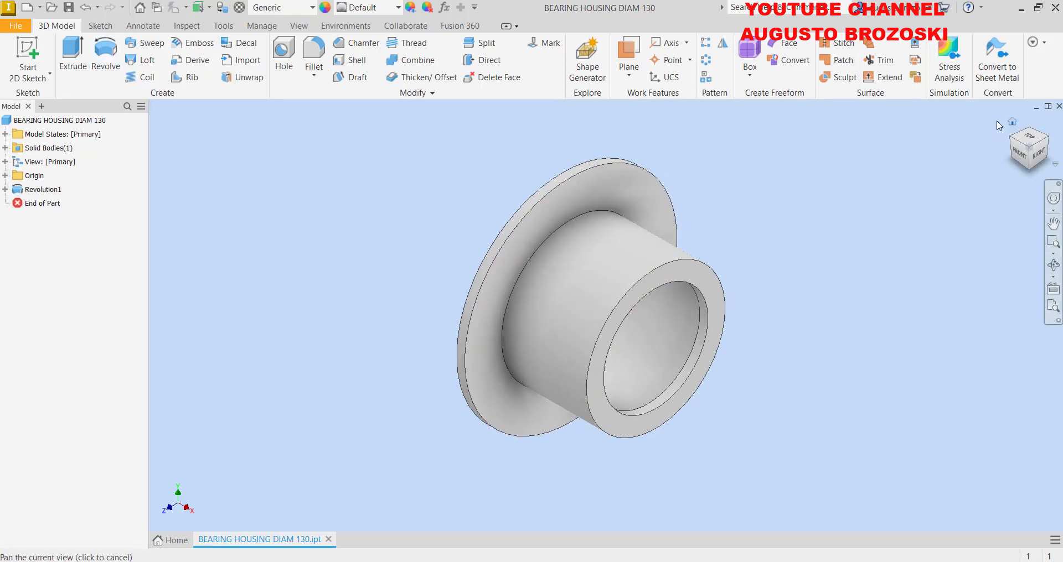
# Save the part and set its material to Stainless Steel
pyautogui.click(70, 10)
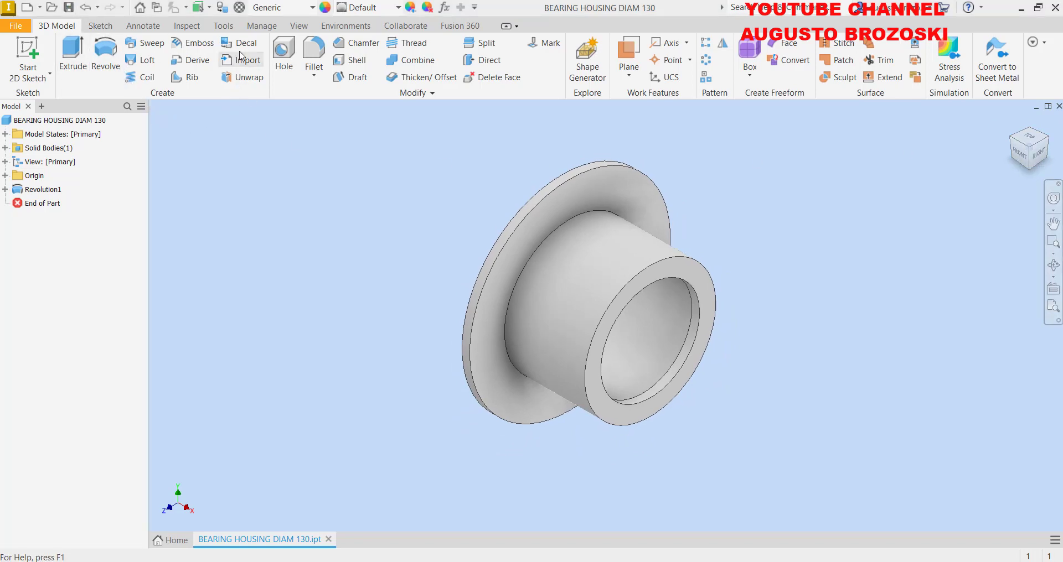
pyautogui.click(314, 8)
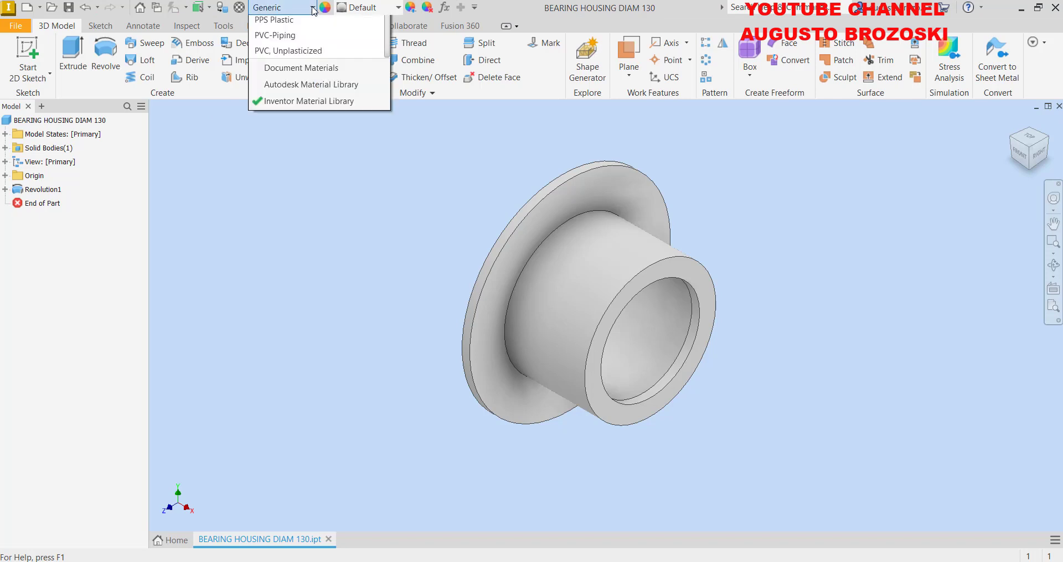
pyautogui.scroll(-3, 282, 339)
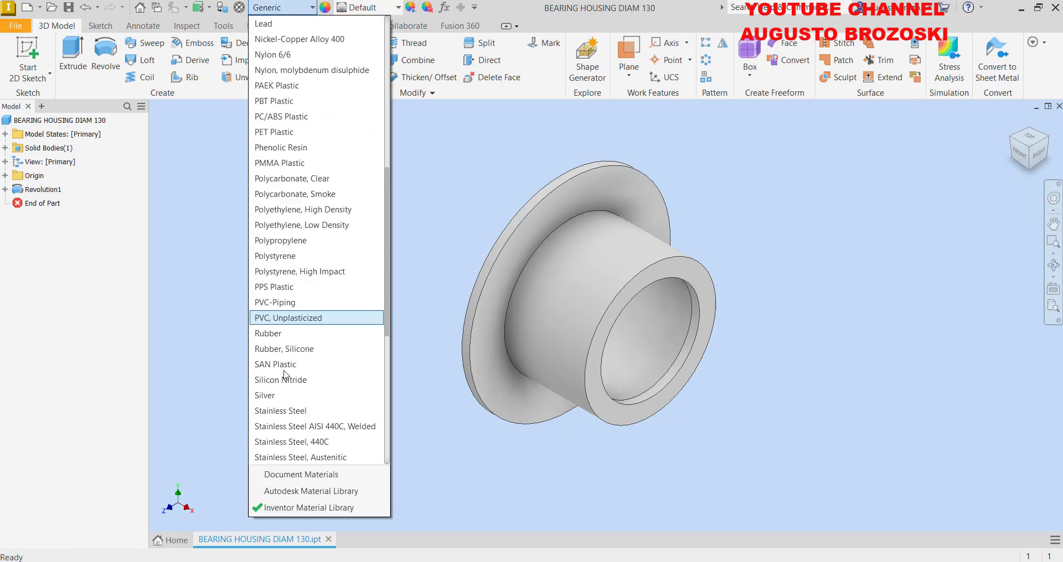
pyautogui.scroll(-1, 286, 372)
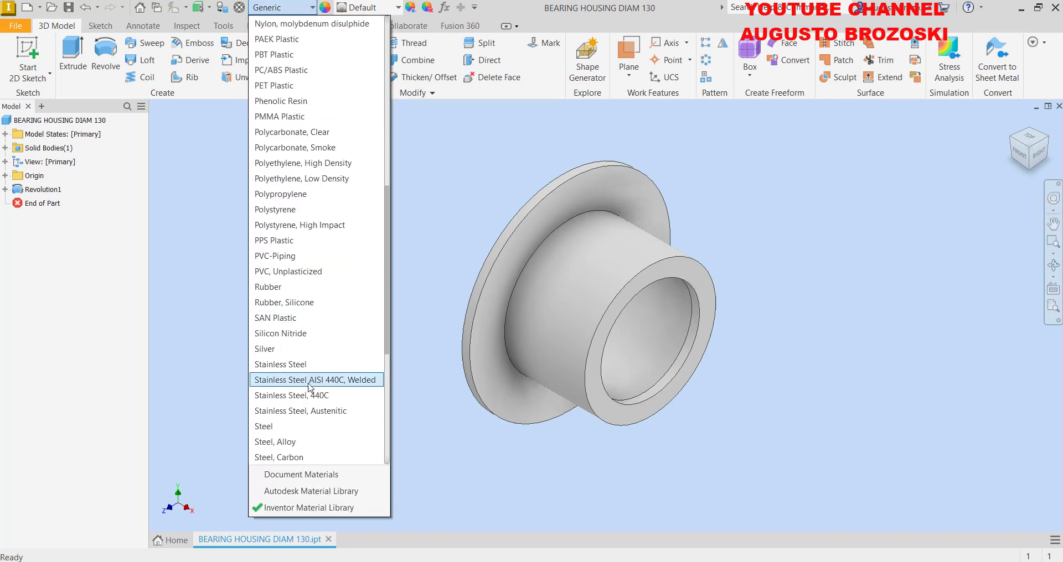
pyautogui.click(284, 365)
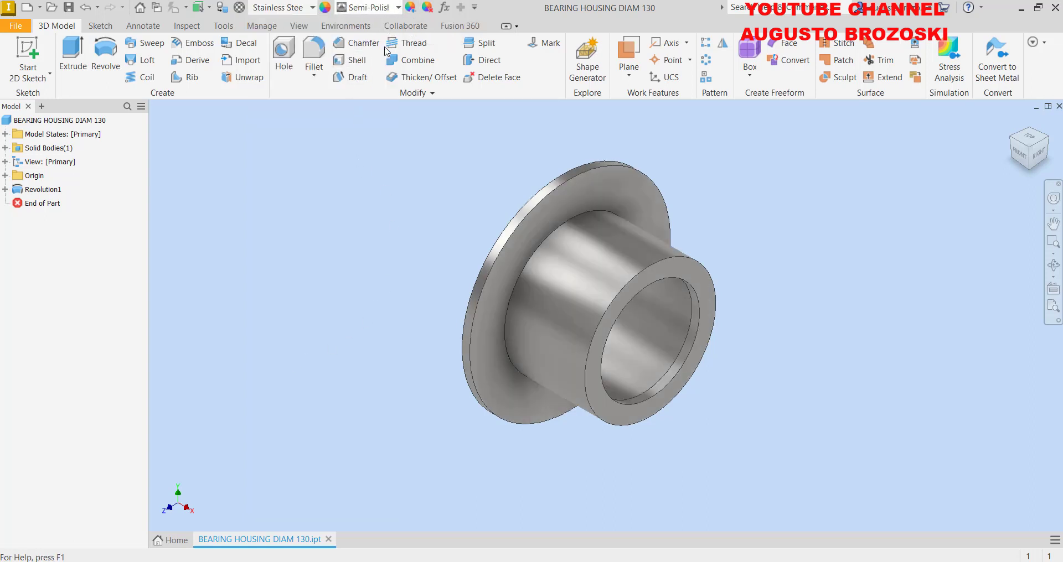
# Apply the Chrome - Polished appearance and orbit the part to inspect the finish
pyautogui.click(398, 8)
pyautogui.scroll(2, 376, 285)
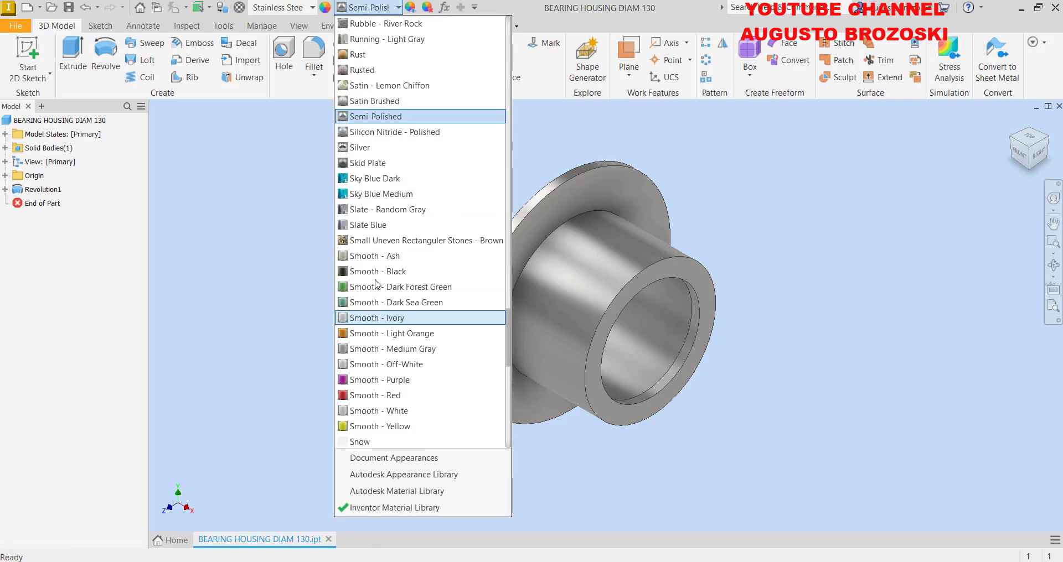
pyautogui.scroll(4, 376, 285)
pyautogui.scroll(6, 382, 286)
pyautogui.scroll(6, 387, 286)
pyautogui.scroll(4, 391, 287)
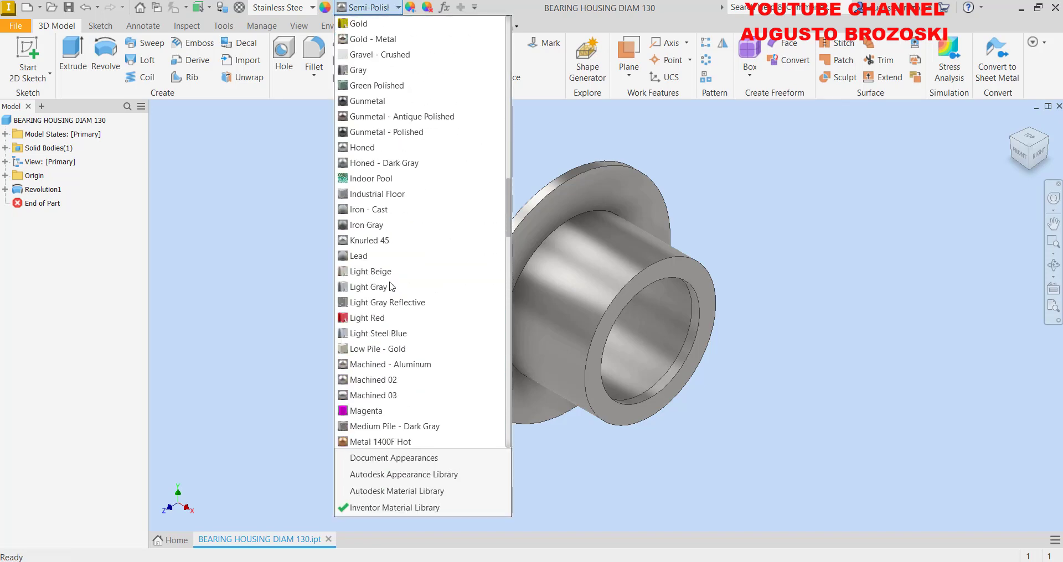
pyautogui.scroll(3, 391, 287)
pyautogui.scroll(3, 392, 285)
pyautogui.scroll(3, 399, 266)
pyautogui.scroll(3, 407, 232)
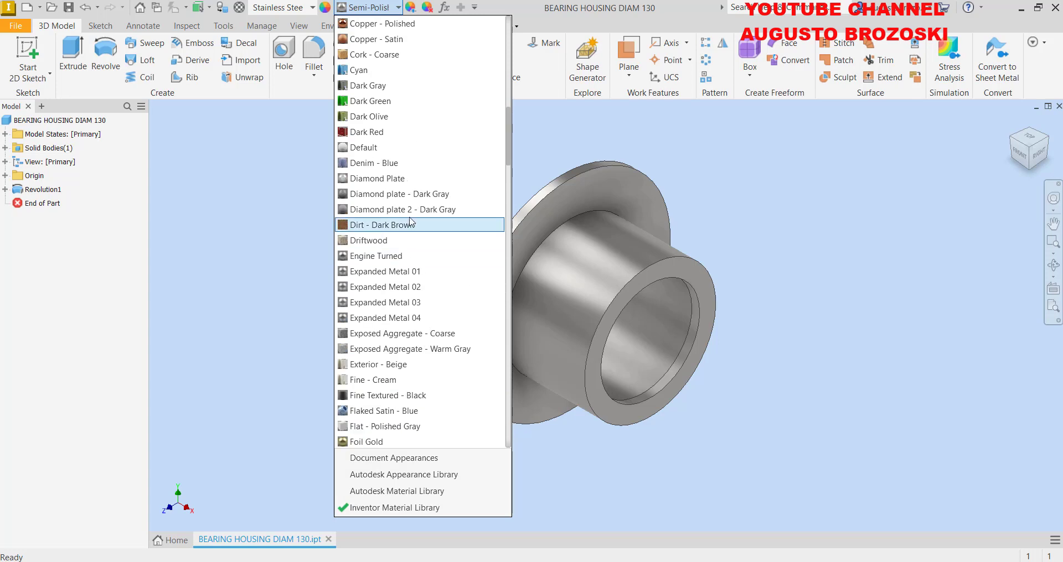
pyautogui.scroll(1, 415, 210)
pyautogui.scroll(3, 426, 177)
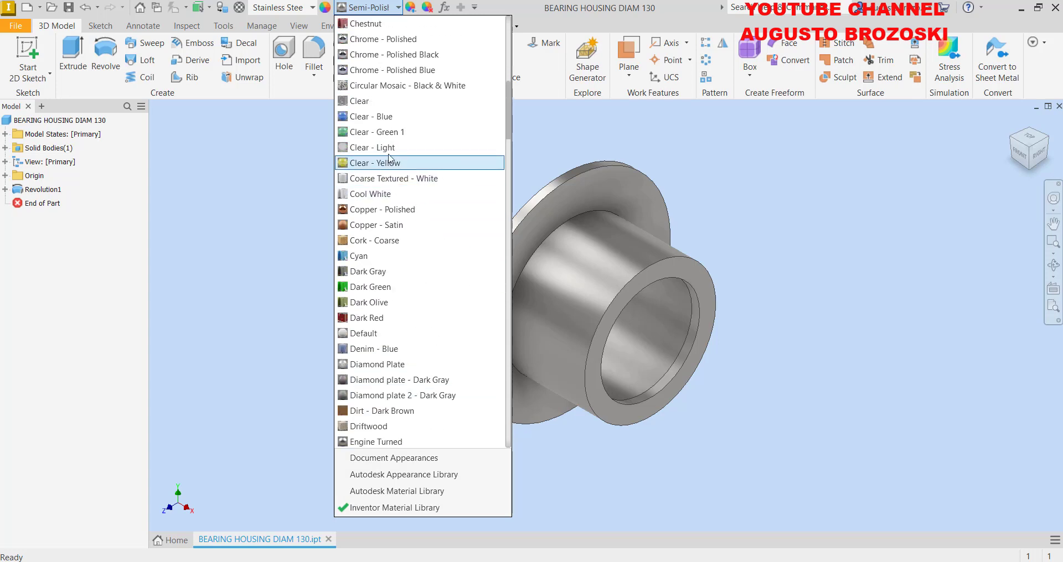
pyautogui.click(401, 39)
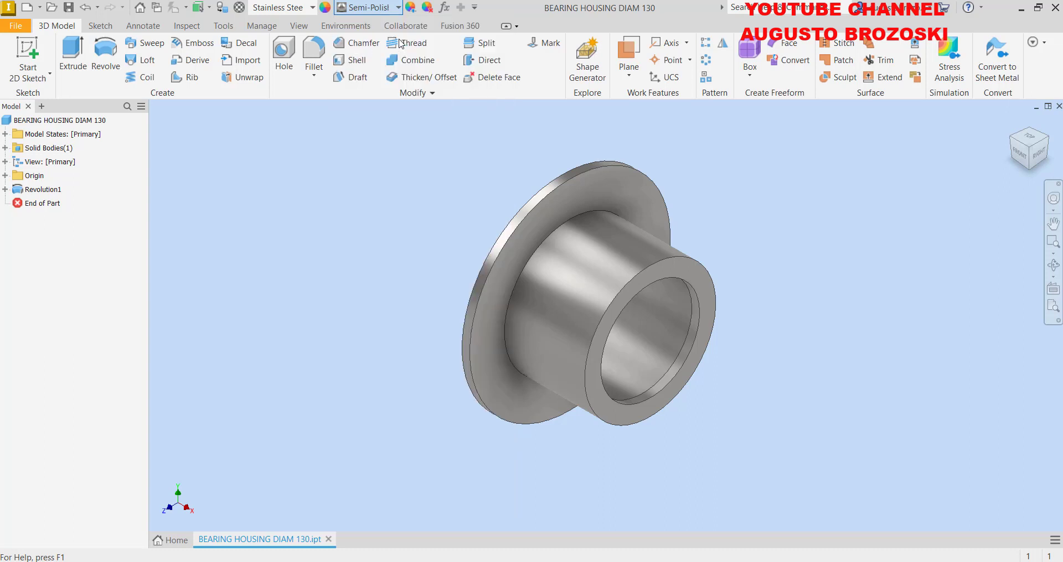
pyautogui.moveTo(471, 315)
pyautogui.keyDown('shift'); pyautogui.mouseDown(button='middle')
pyautogui.moveTo(515, 321)
pyautogui.moveTo(578, 290)
pyautogui.moveTo(598, 299)
pyautogui.mouseUp(button='middle'); pyautogui.keyUp('shift')
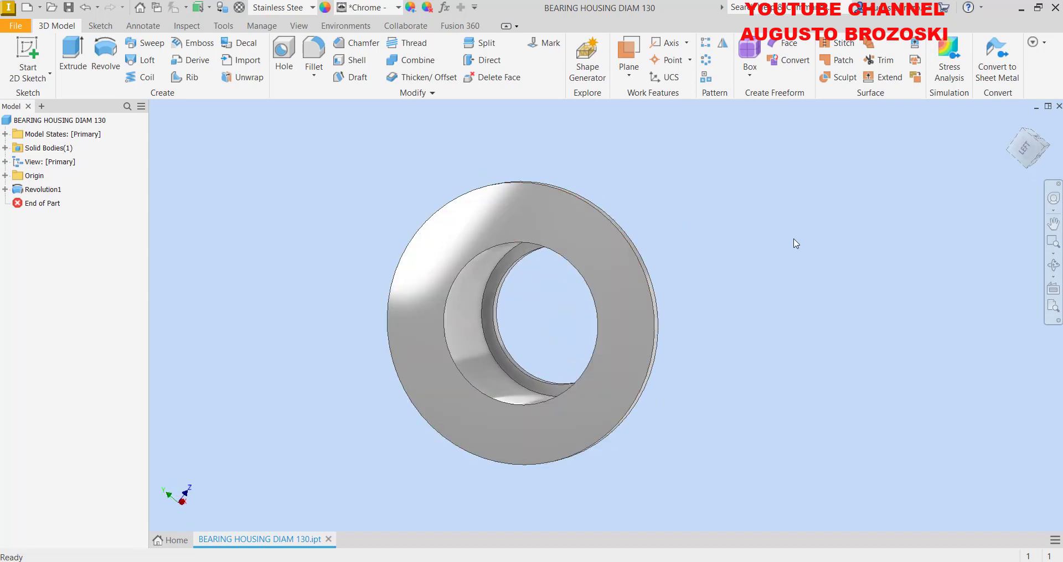
pyautogui.click(1011, 122)
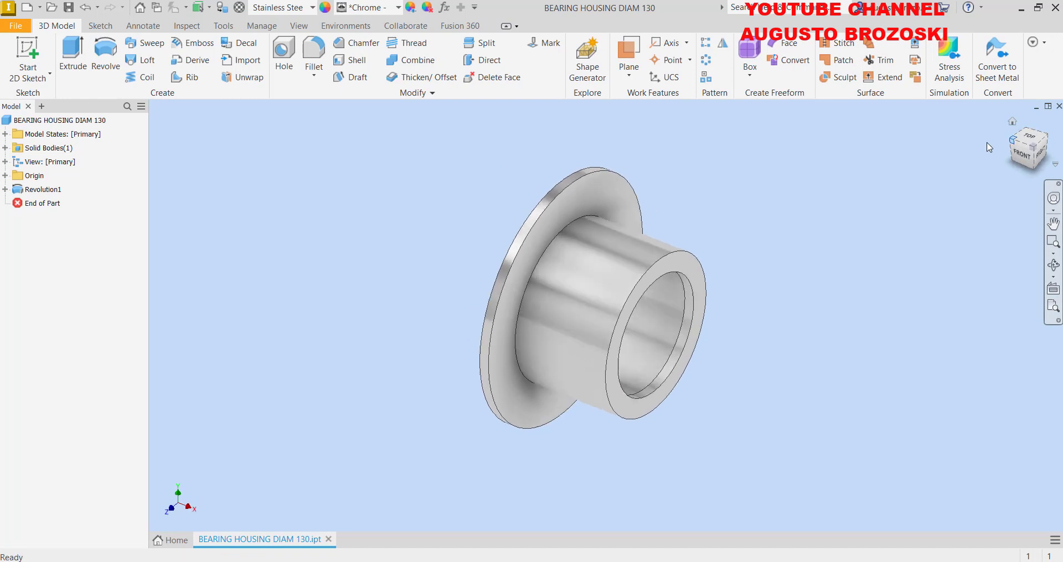
# Turn the part toward its flange, check the bearing housing PDF, and start a new 2D sketch
pyautogui.keyDown('shift'); pyautogui.moveTo(531, 299); pyautogui.dragTo(627, 297, button='middle'); pyautogui.keyUp('shift')
pyautogui.scroll(3, 572, 338)
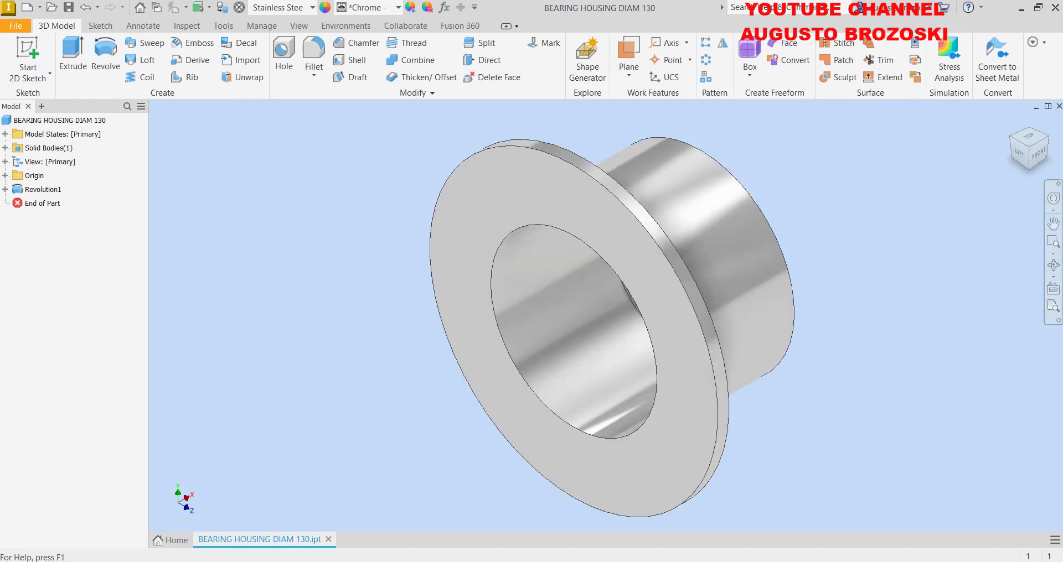
pyautogui.click(387, 515)
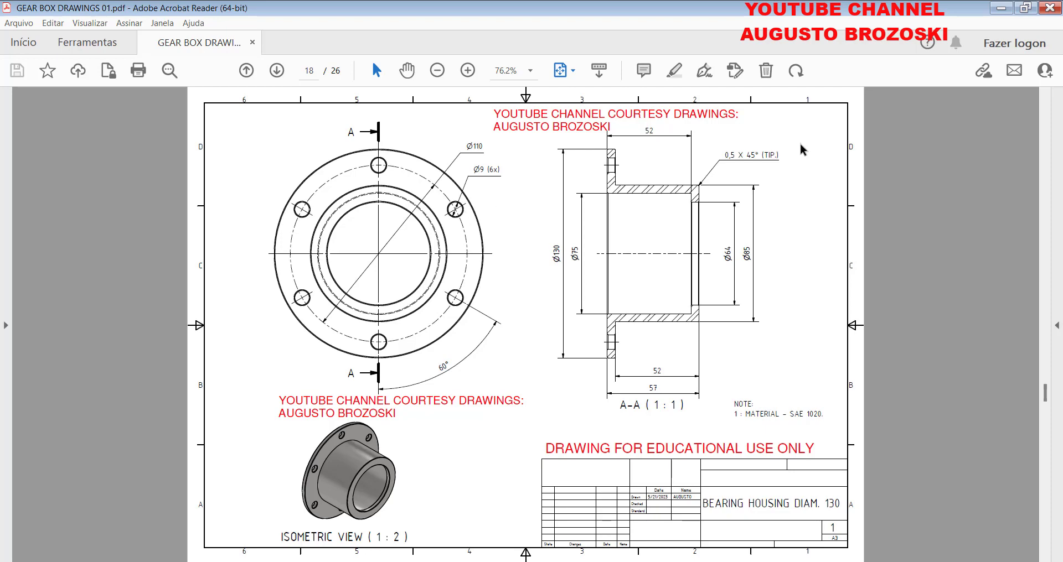
pyautogui.hotkey('alt', 'Tab')
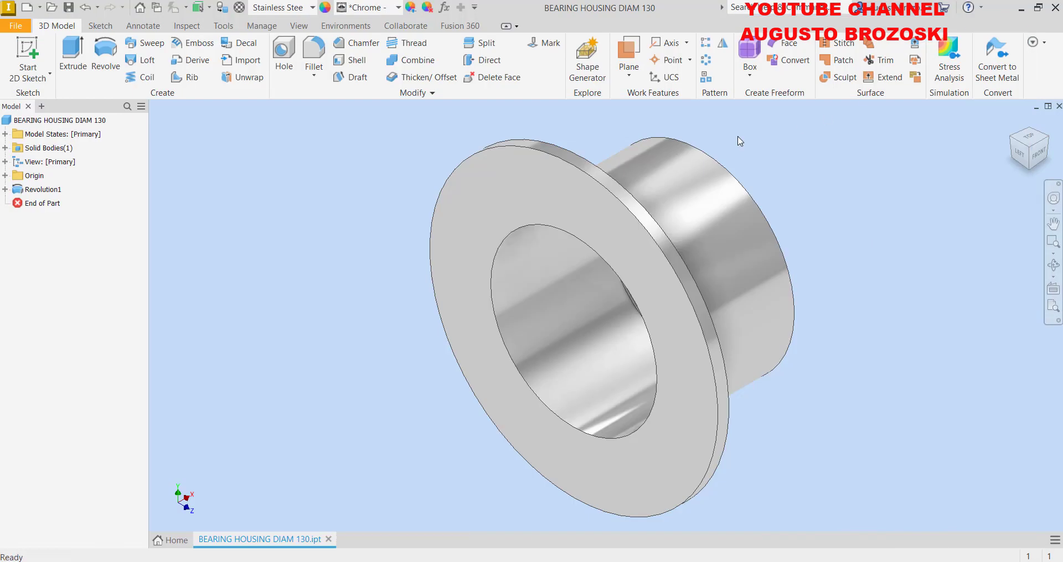
pyautogui.click(49, 61)
# Sketch on the flange face with a 110 mm circle centered on the origin
pyautogui.click(500, 191)
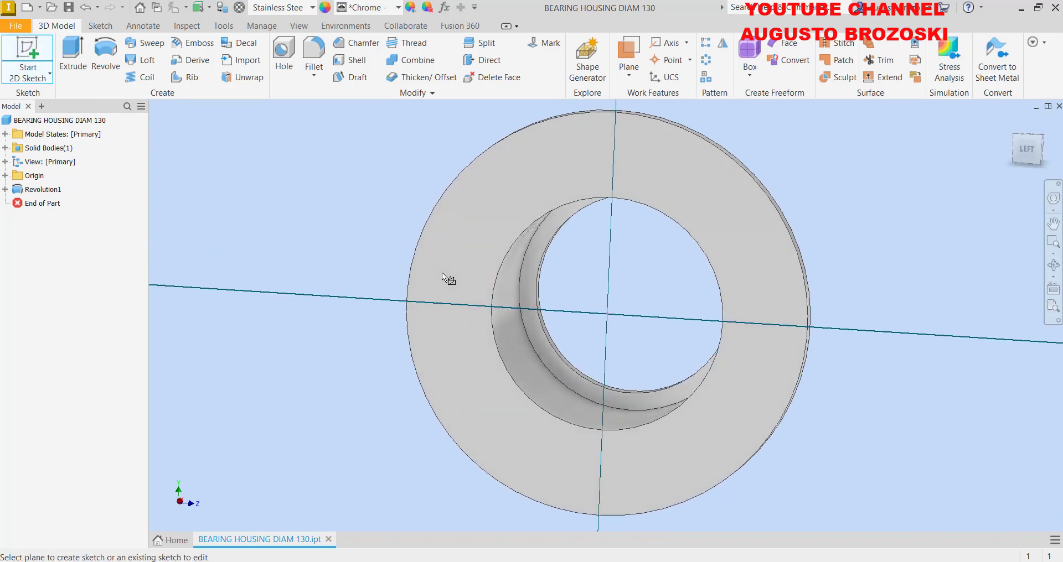
pyautogui.click(442, 273)
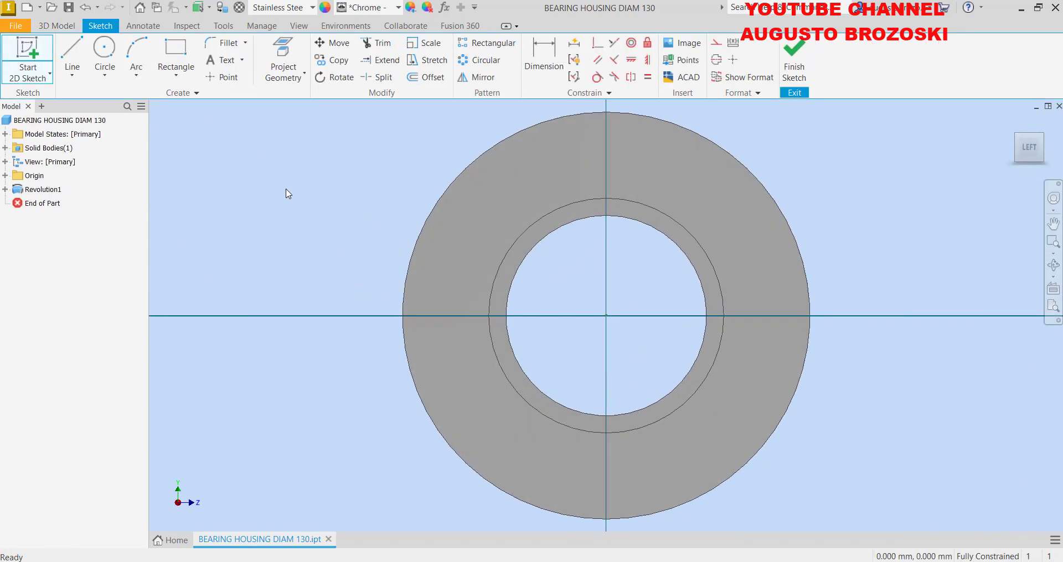
pyautogui.click(106, 53)
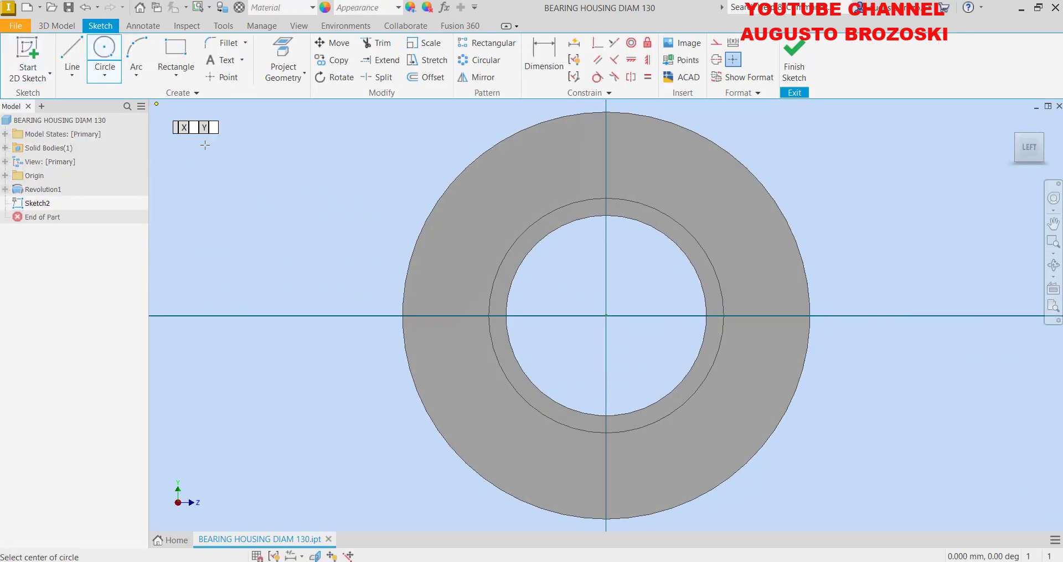
pyautogui.click(606, 316)
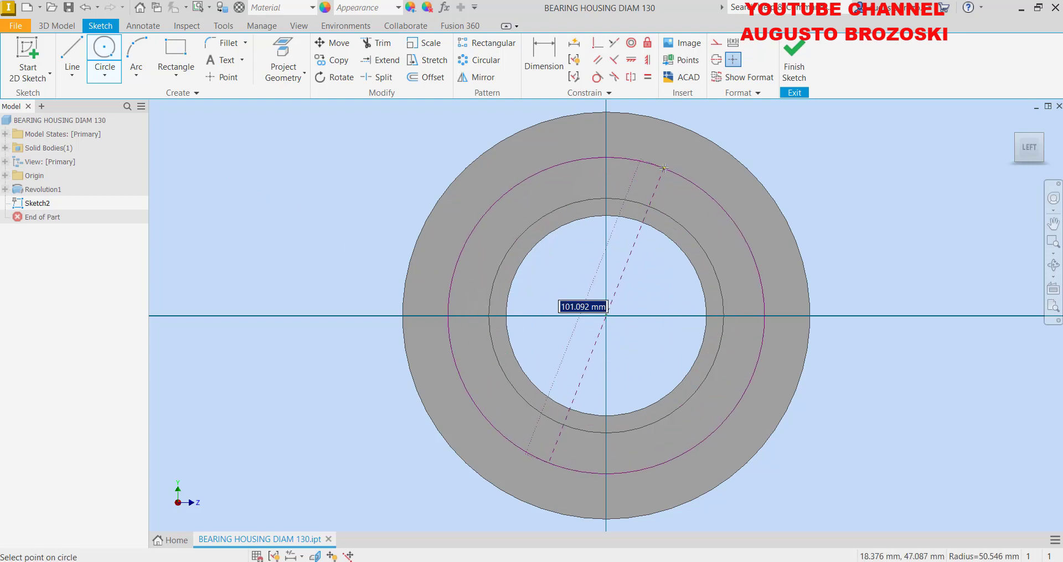
pyautogui.write('110')
pyautogui.press('Return')
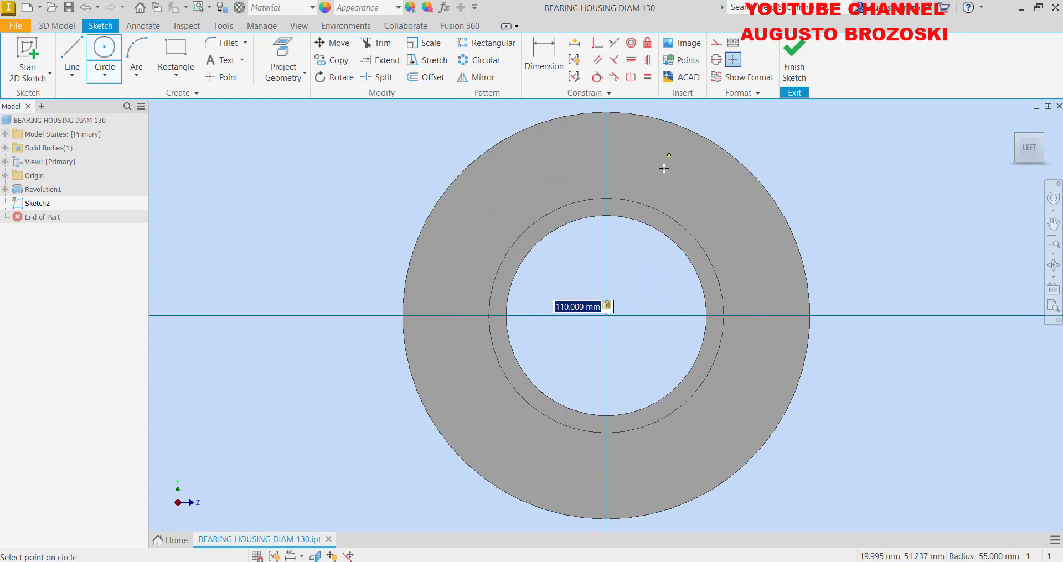
# Place a hole point at the circle's top and finish the sketch
pyautogui.click(223, 77)
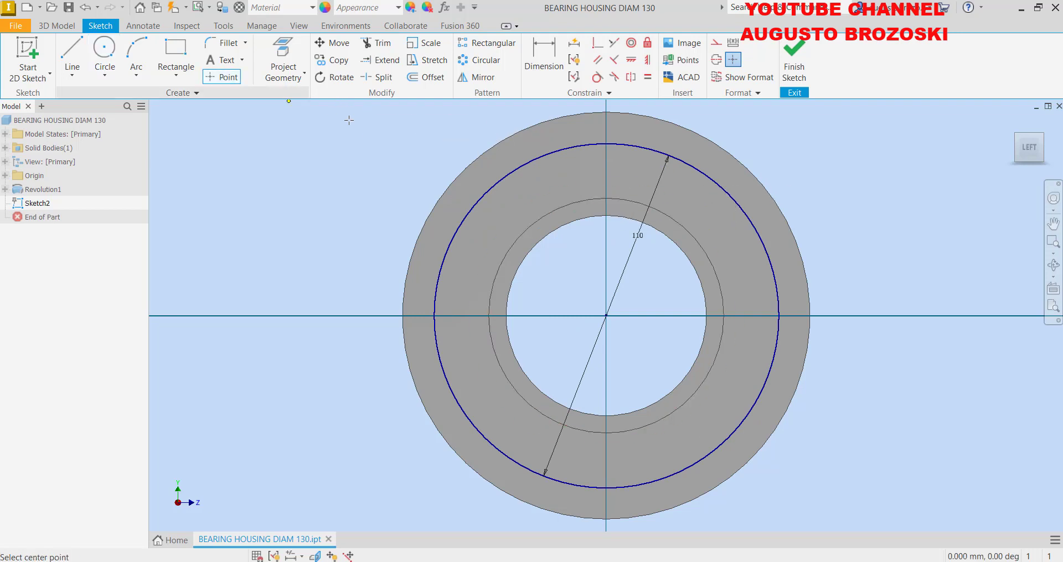
pyautogui.click(599, 146)
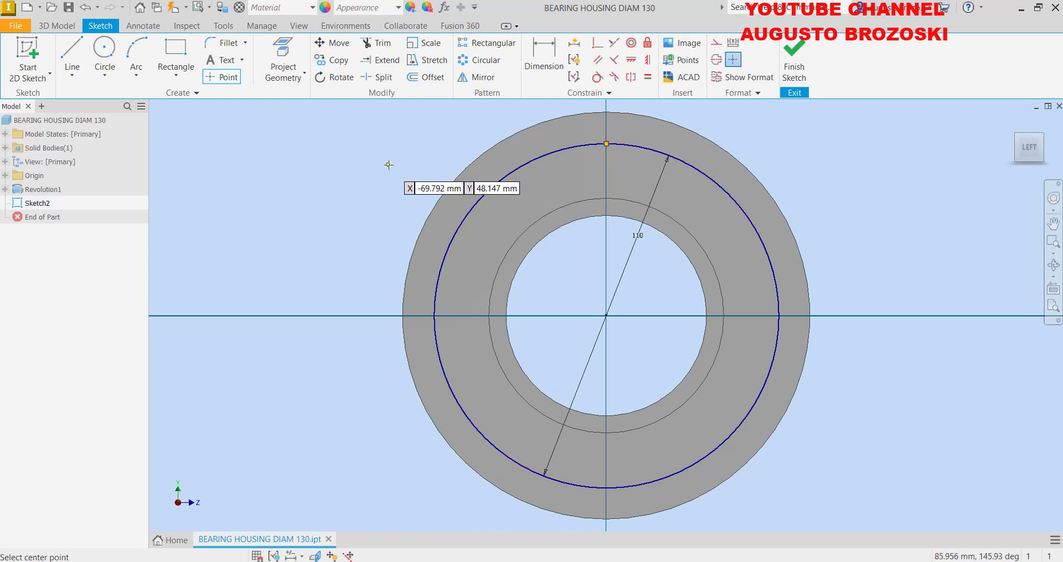
pyautogui.click(793, 61)
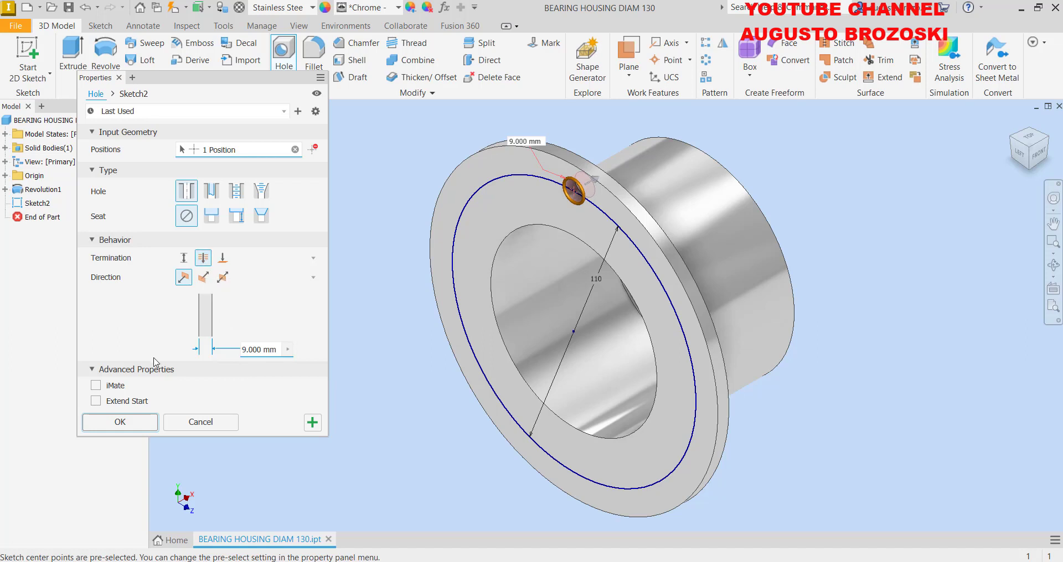
# Create the 9 mm flange hole, chamfer its edge 0,5 mm, then switch to the drawing PDF
pyautogui.click(120, 423)
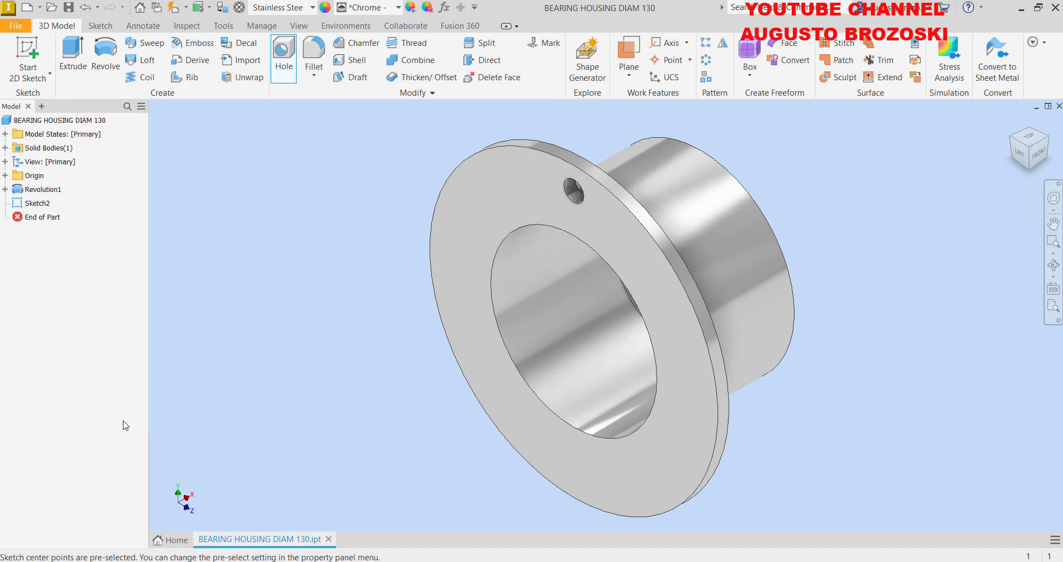
pyautogui.click(358, 45)
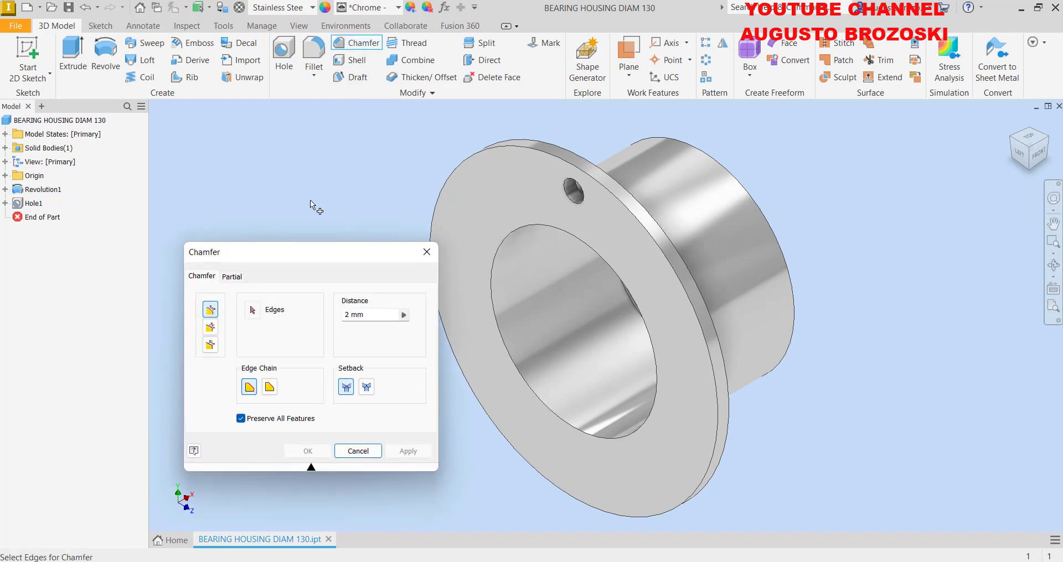
pyautogui.doubleClick(348, 315)
pyautogui.write('0,5')
pyautogui.scroll(5, 532, 197)
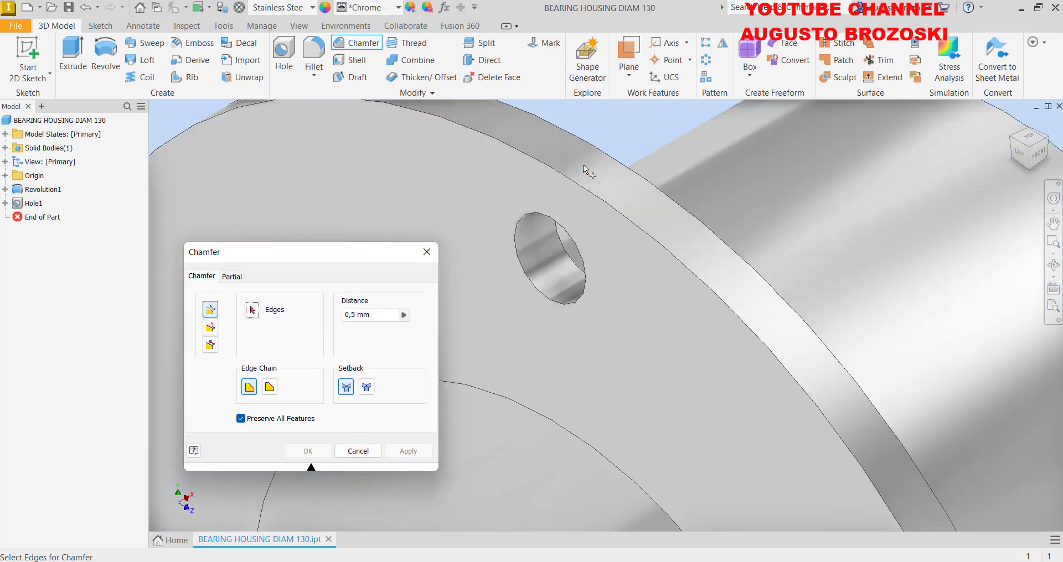
pyautogui.click(520, 228)
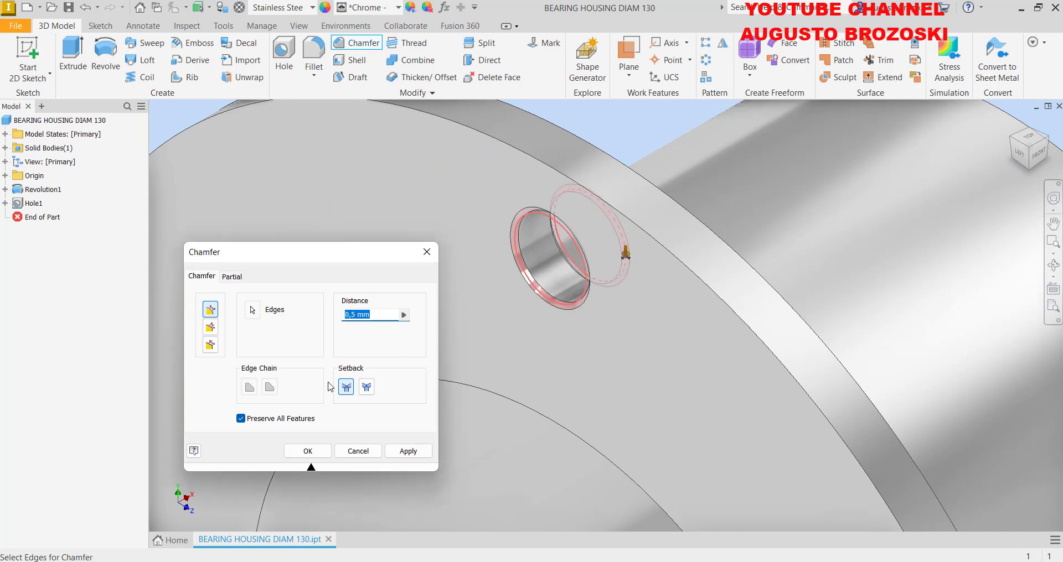
pyautogui.click(302, 455)
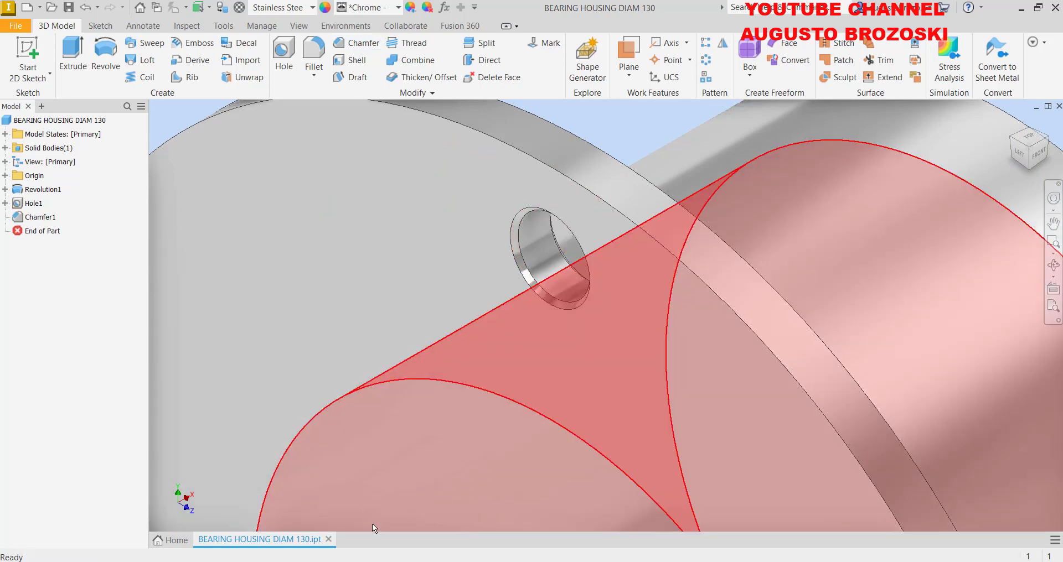
pyautogui.hotkey('alt', 'Tab')
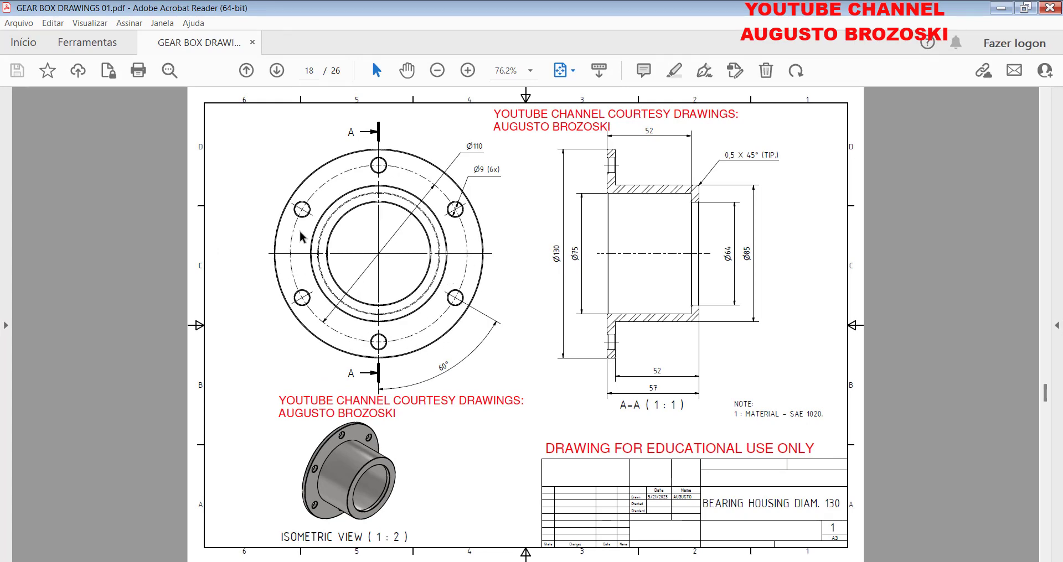
# Circular-pattern Hole1 and Chamfer1 six times over 360° around the flange's outer cylinder
pyautogui.click(992, 10)
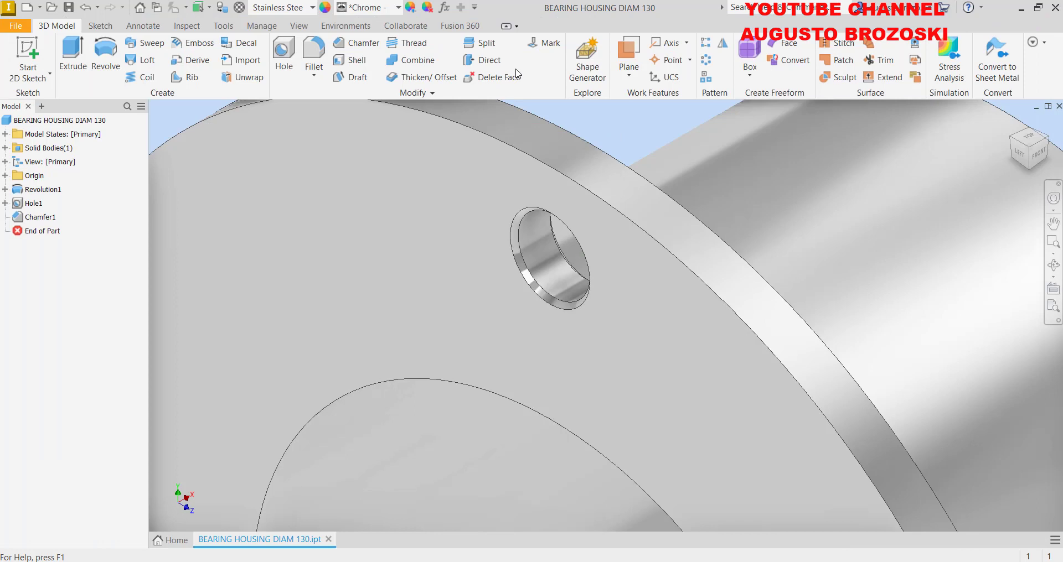
pyautogui.click(706, 60)
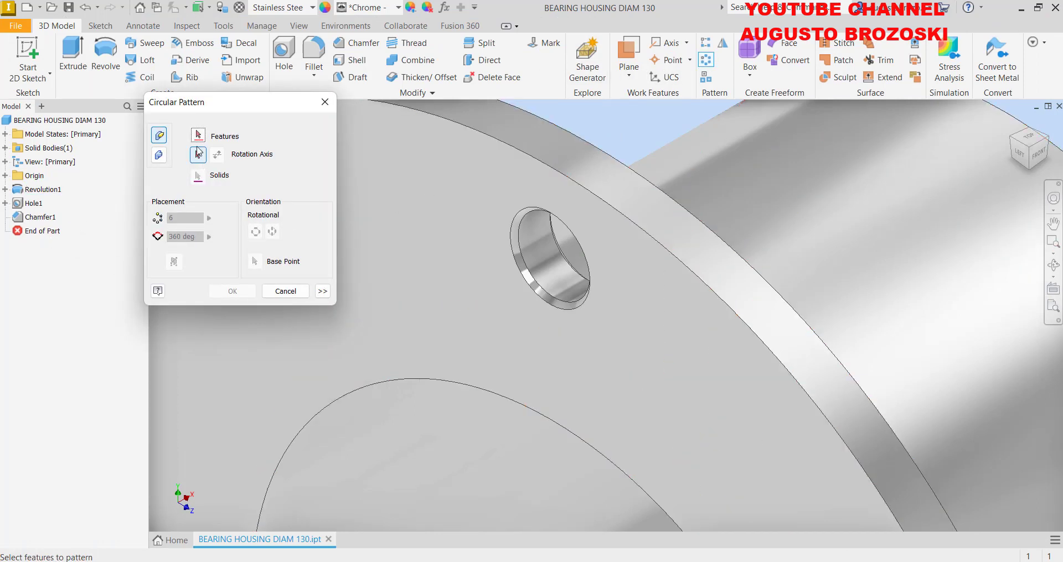
pyautogui.click(35, 203)
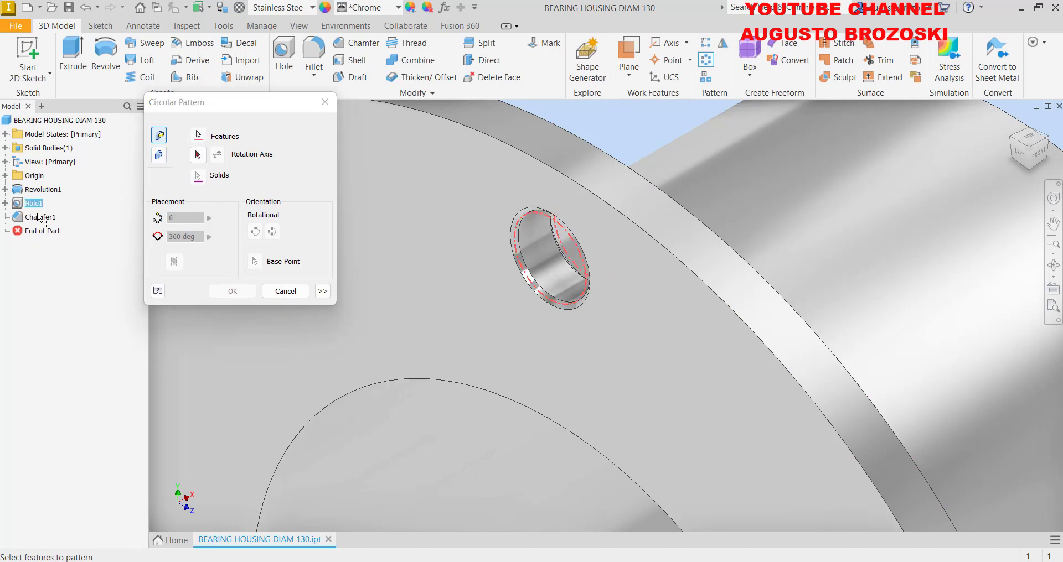
pyautogui.click(39, 217)
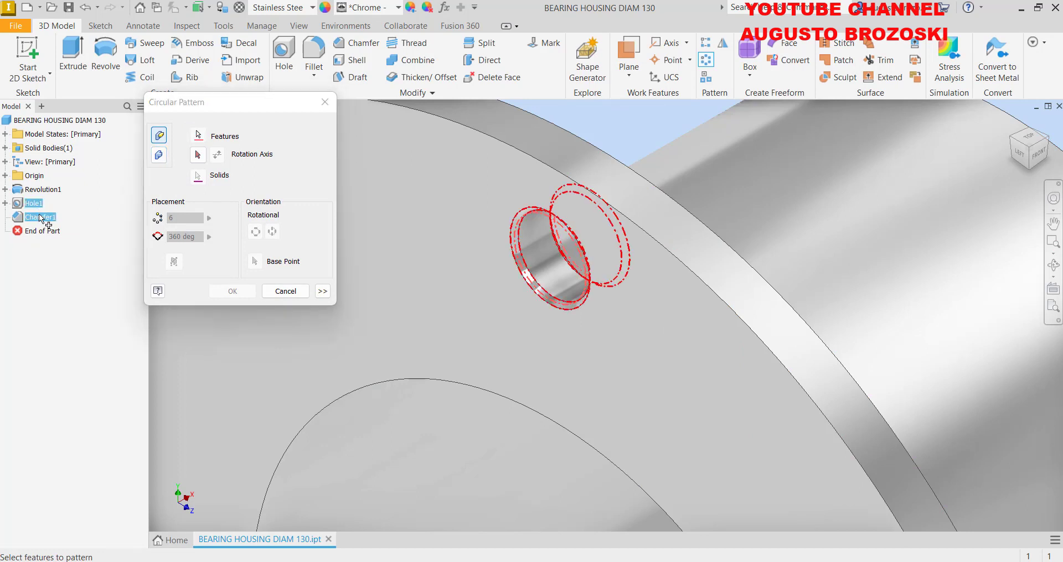
pyautogui.click(200, 159)
pyautogui.scroll(-2, 679, 214)
pyautogui.scroll(-3, 679, 214)
pyautogui.scroll(5, 676, 218)
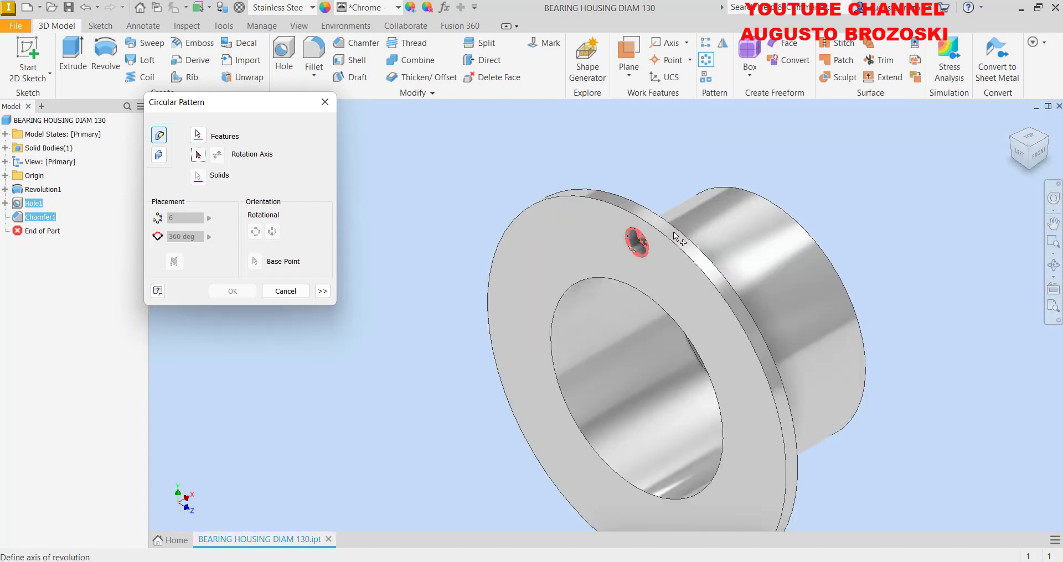
pyautogui.click(201, 157)
pyautogui.click(599, 192)
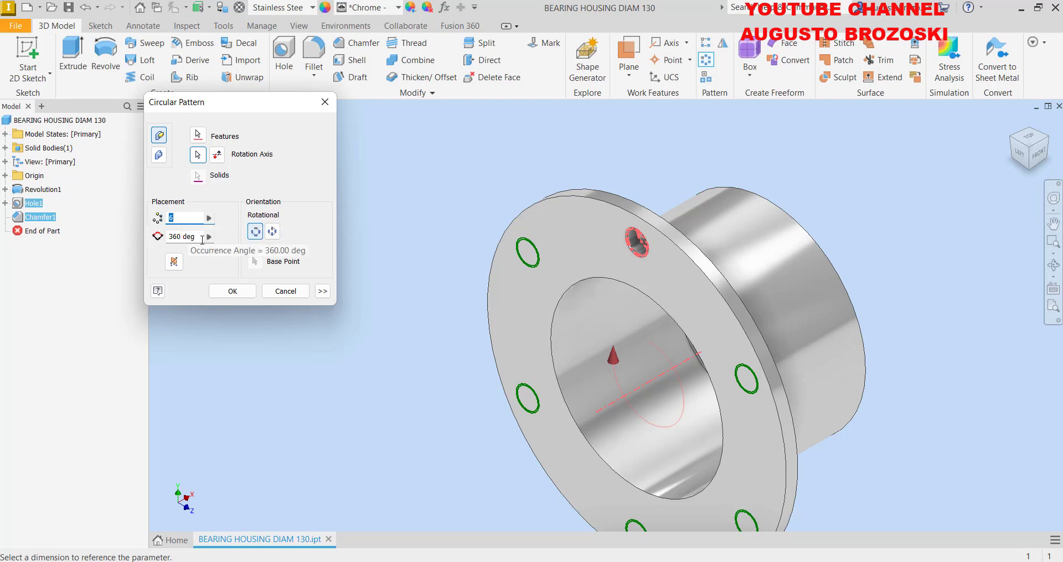
pyautogui.click(228, 292)
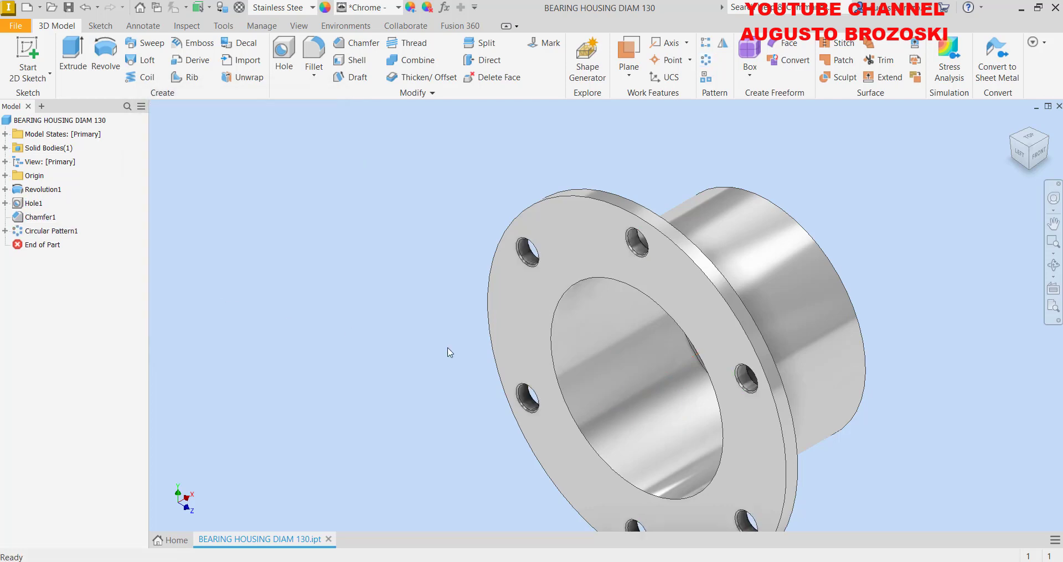
# Chamfer the outer flange, hub end, inner bore and front bore edges at 0,5 mm
pyautogui.click(1053, 265)
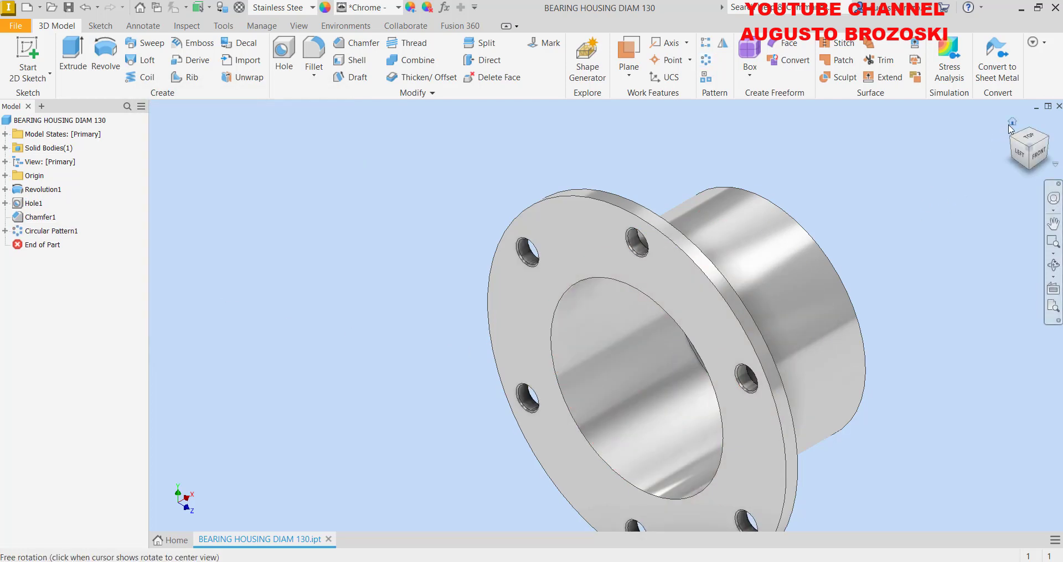
pyautogui.moveTo(554, 233); pyautogui.dragTo(324, 208)
pyautogui.press('Escape')
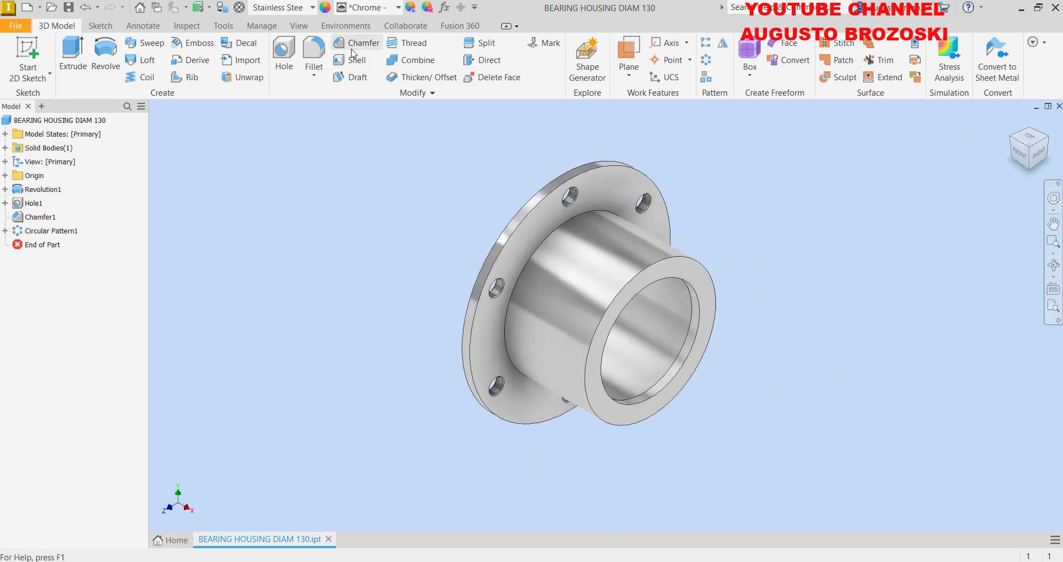
pyautogui.click(355, 49)
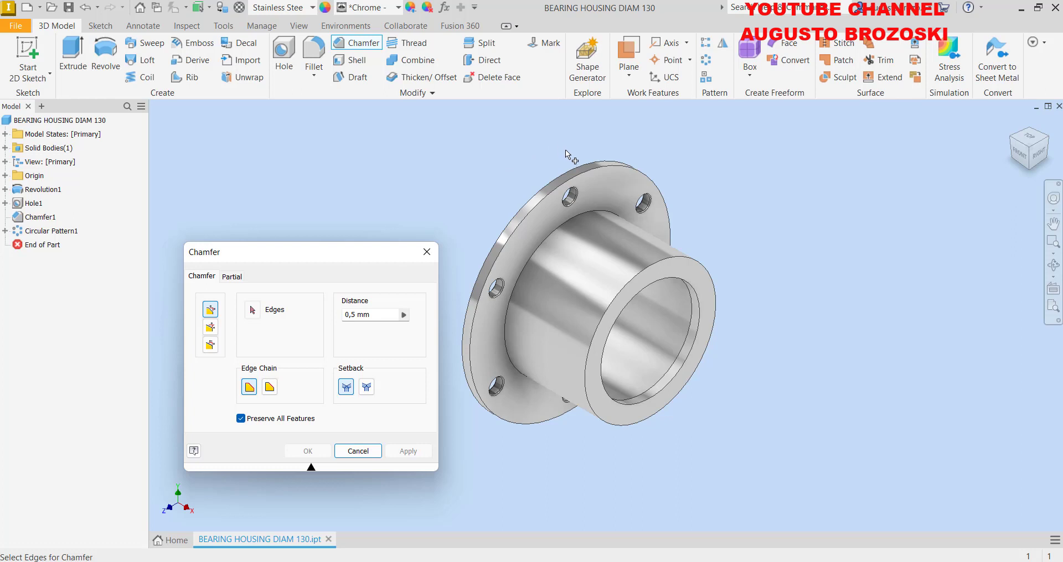
pyautogui.click(571, 172)
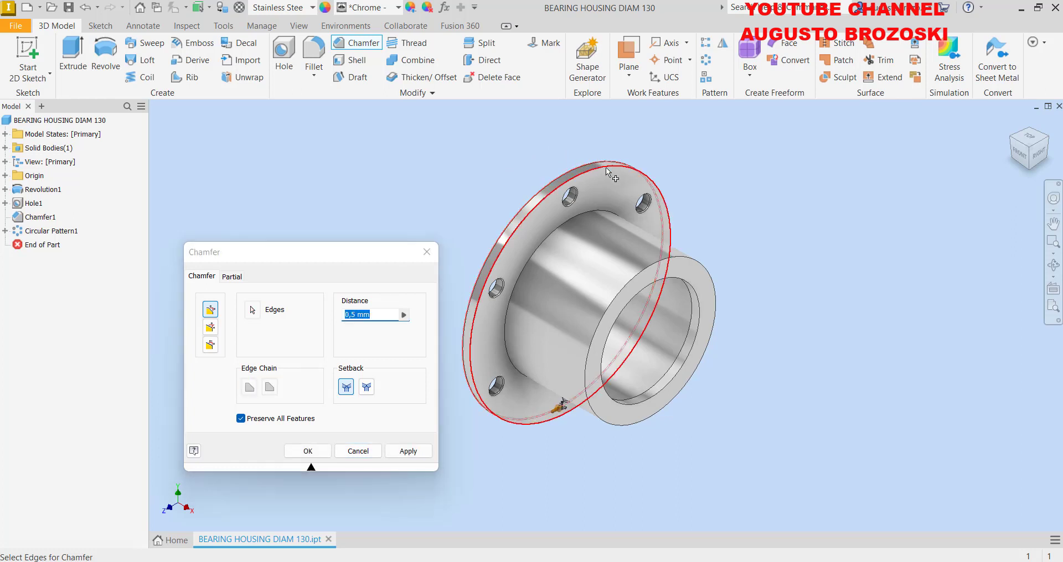
pyautogui.click(707, 269)
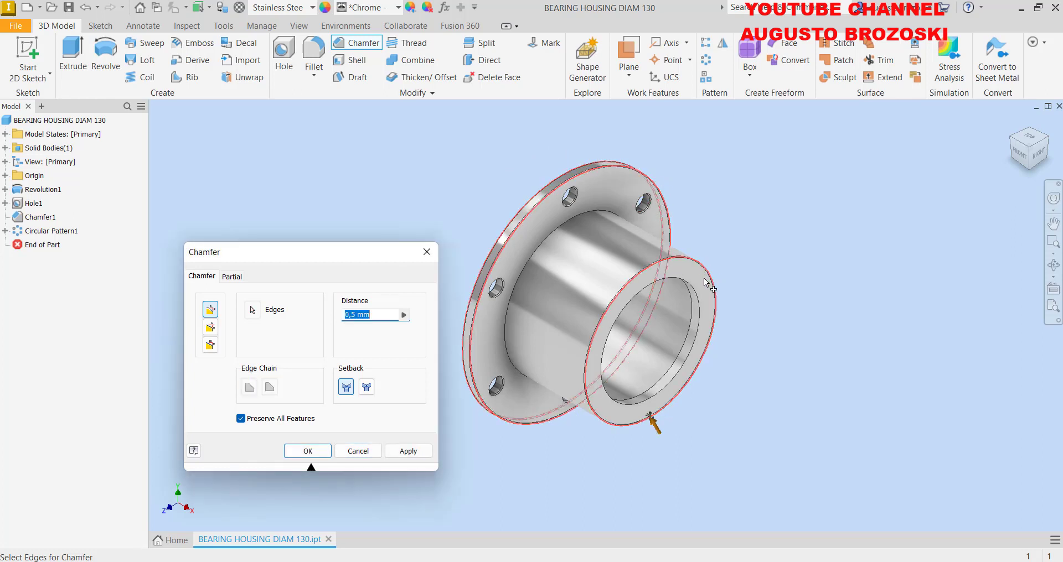
pyautogui.click(697, 311)
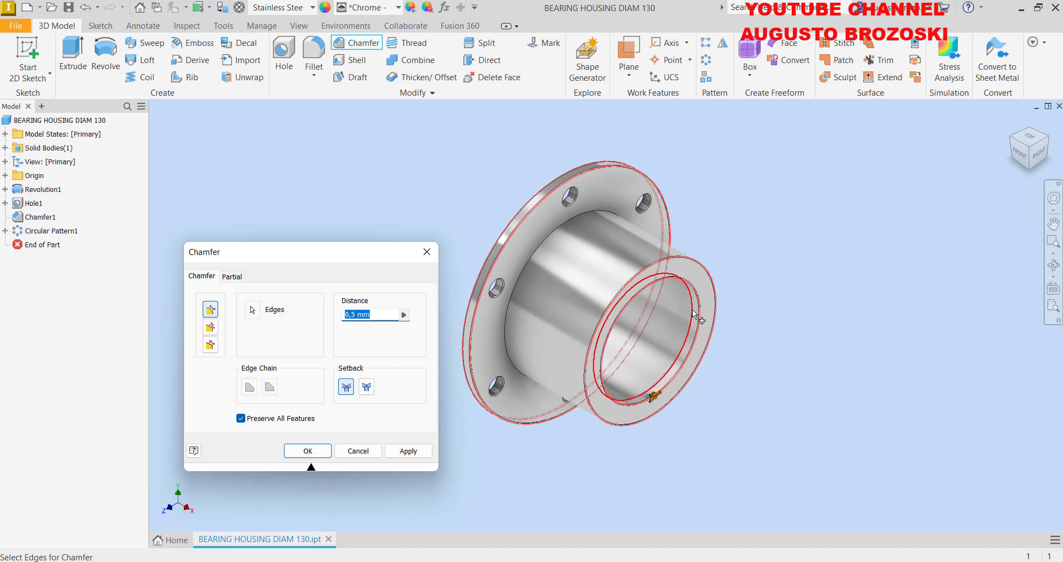
pyautogui.moveTo(1028, 148)
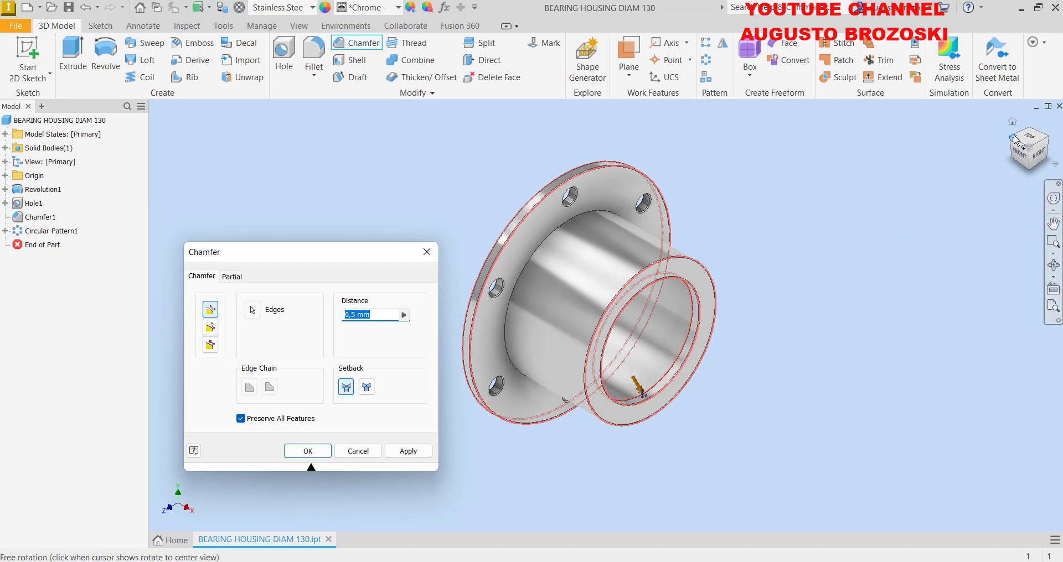
pyautogui.click(1015, 140)
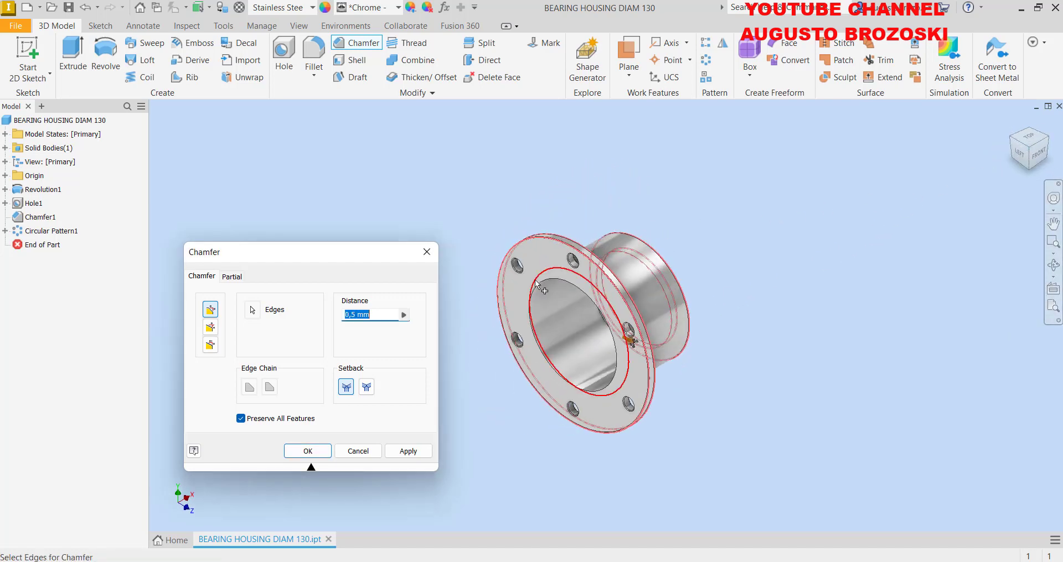
pyautogui.click(537, 285)
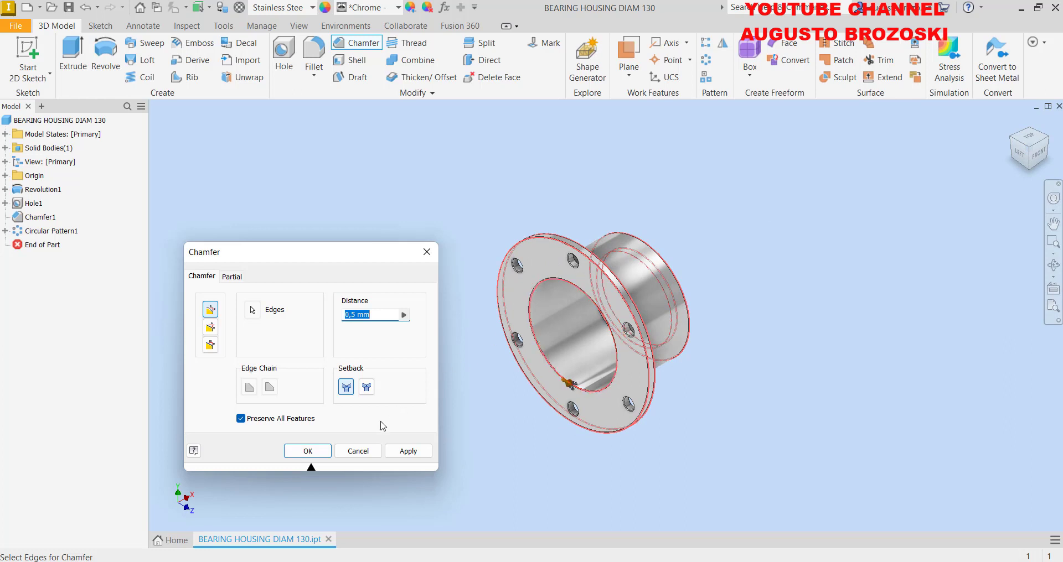
pyautogui.click(308, 451)
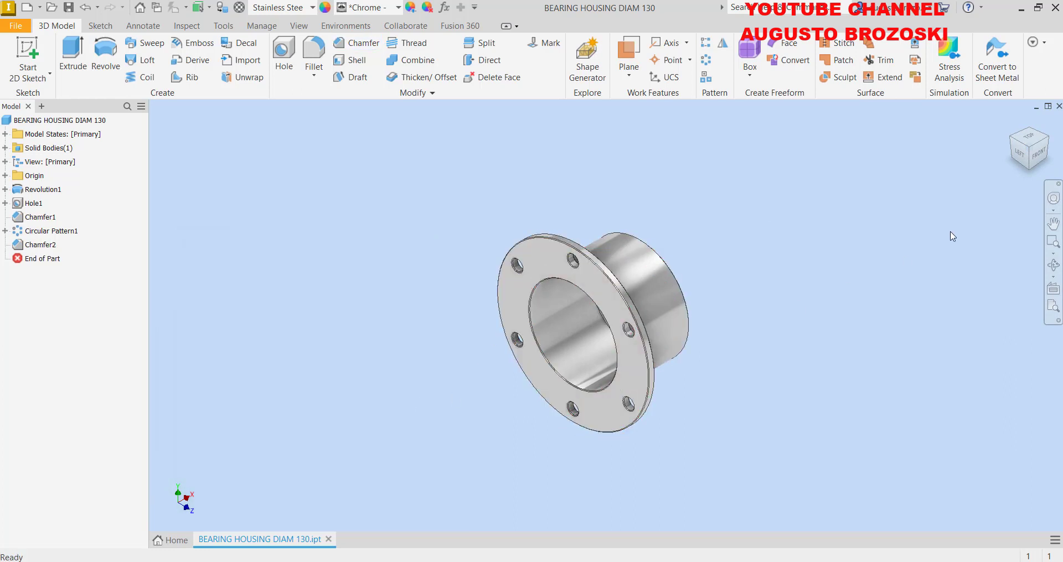
pyautogui.click(1012, 124)
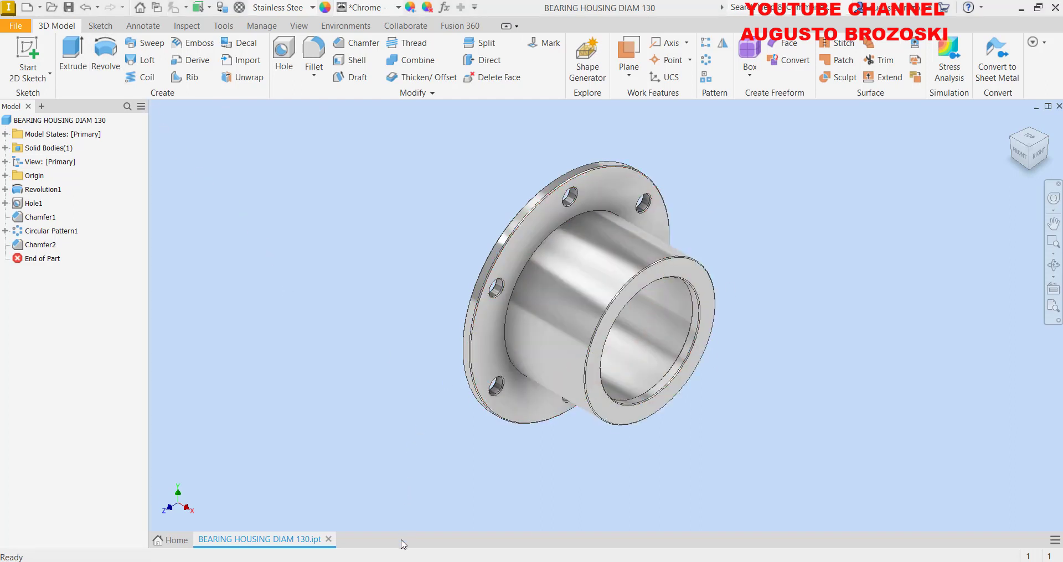
# View the BEARING HOUSING DIAM 140 sheet on page 19 of the PDF, then minimize Acrobat
pyautogui.hotkey('alt', 'Tab')
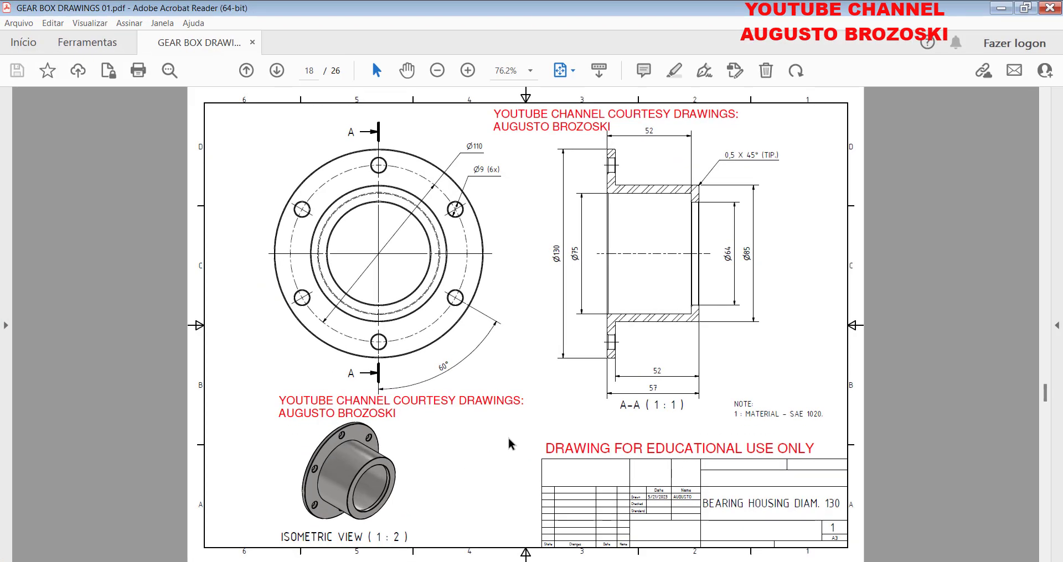
pyautogui.scroll(-1, 509, 443)
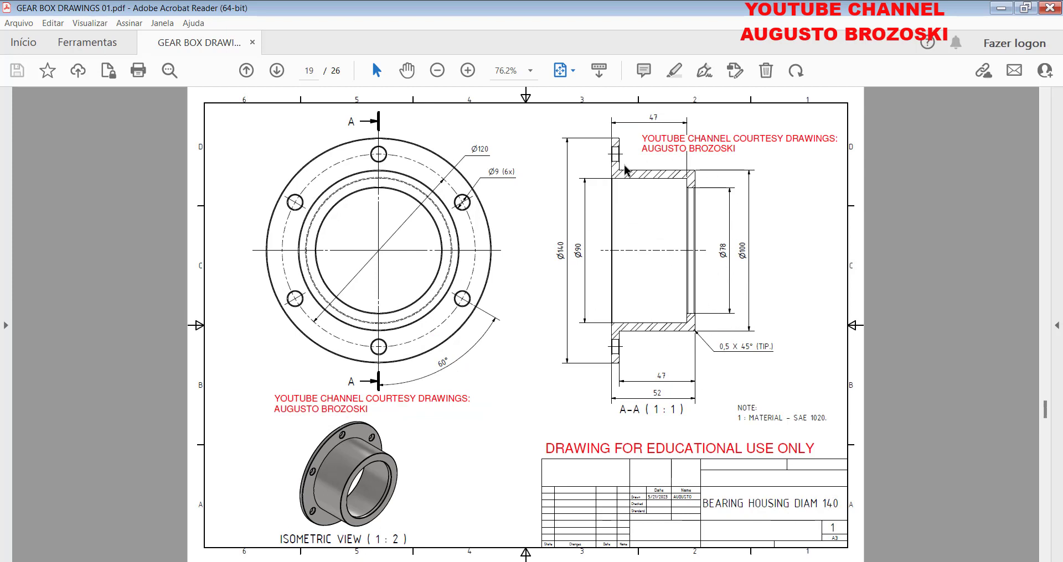
pyautogui.click(998, 10)
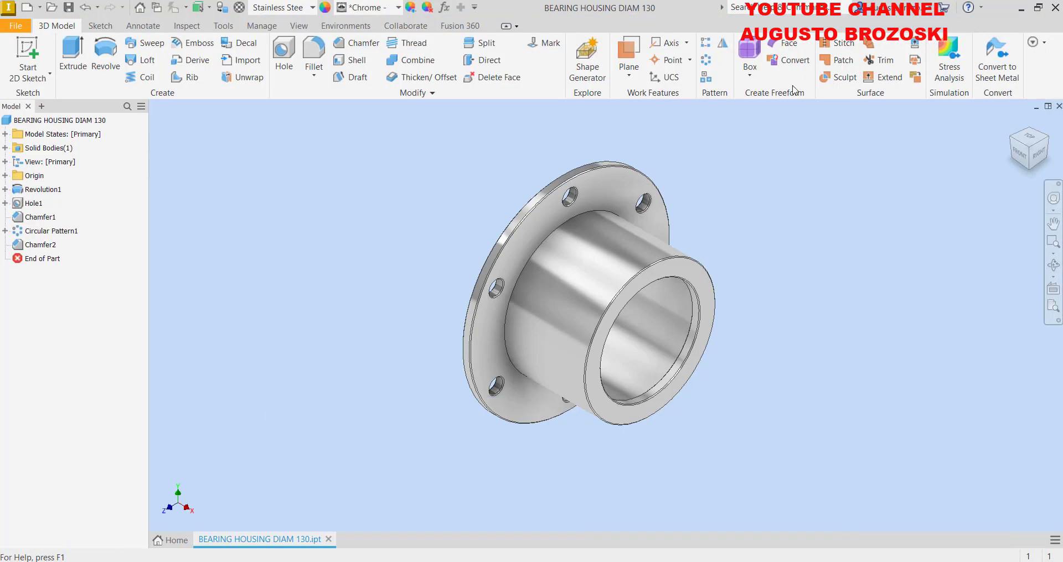
# Save the part as BEARING HOUSING DIAM 140.ipt in the 18 - BEARING HOUSING DIAM 140 folder
pyautogui.click(14, 26)
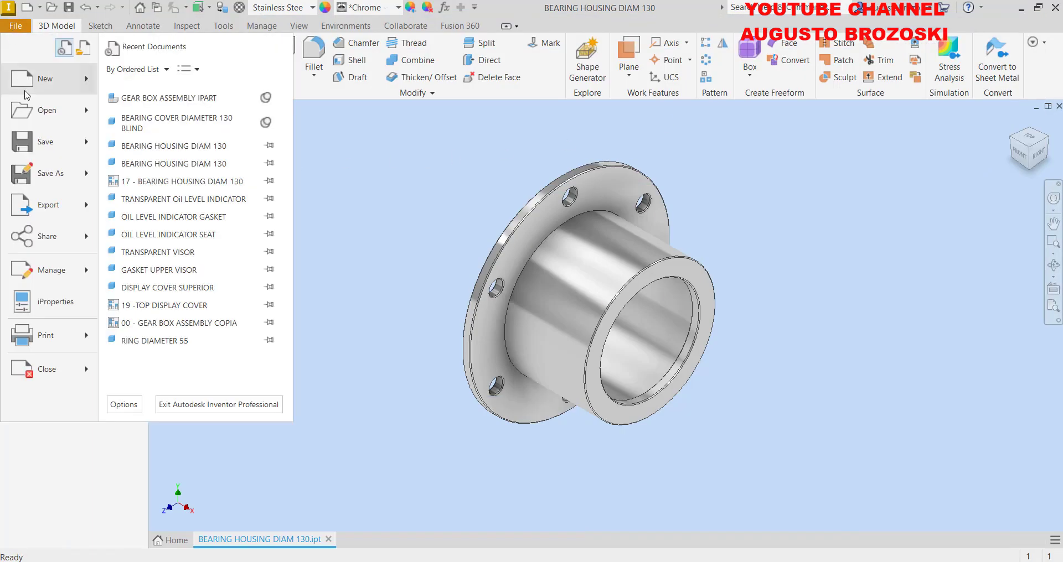
pyautogui.moveTo(45, 174)
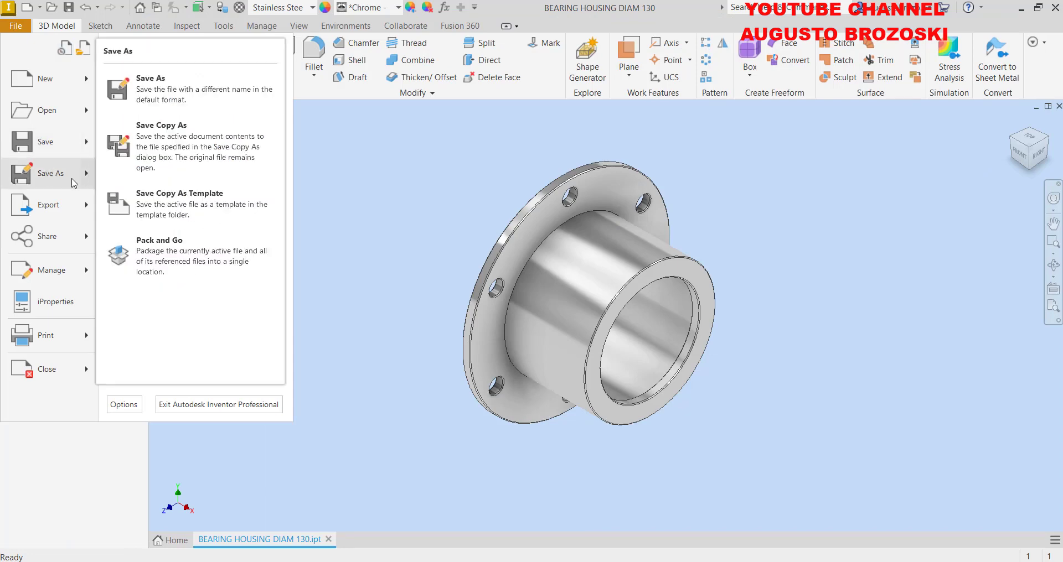
pyautogui.click(163, 90)
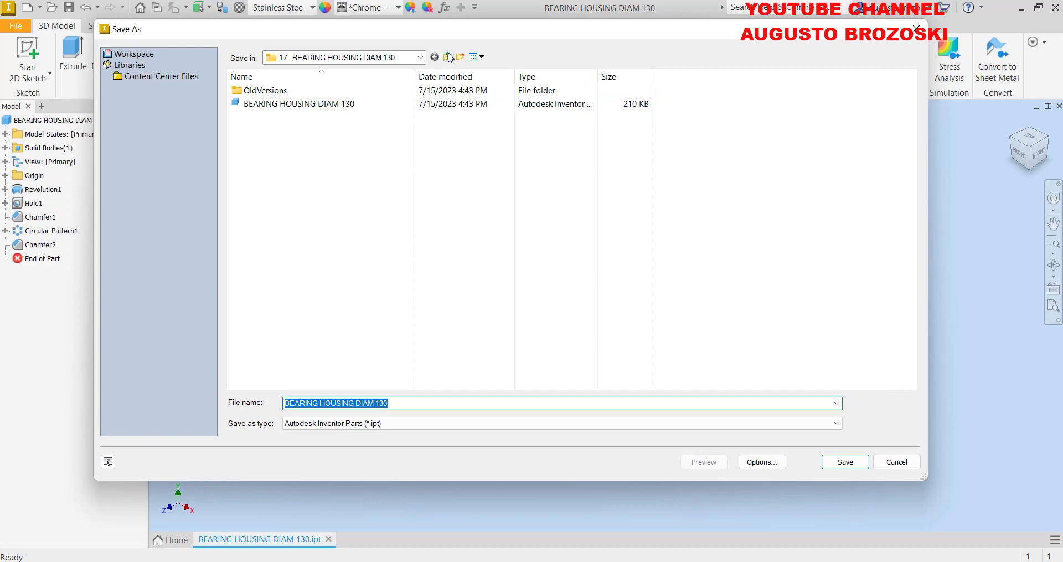
pyautogui.click(448, 57)
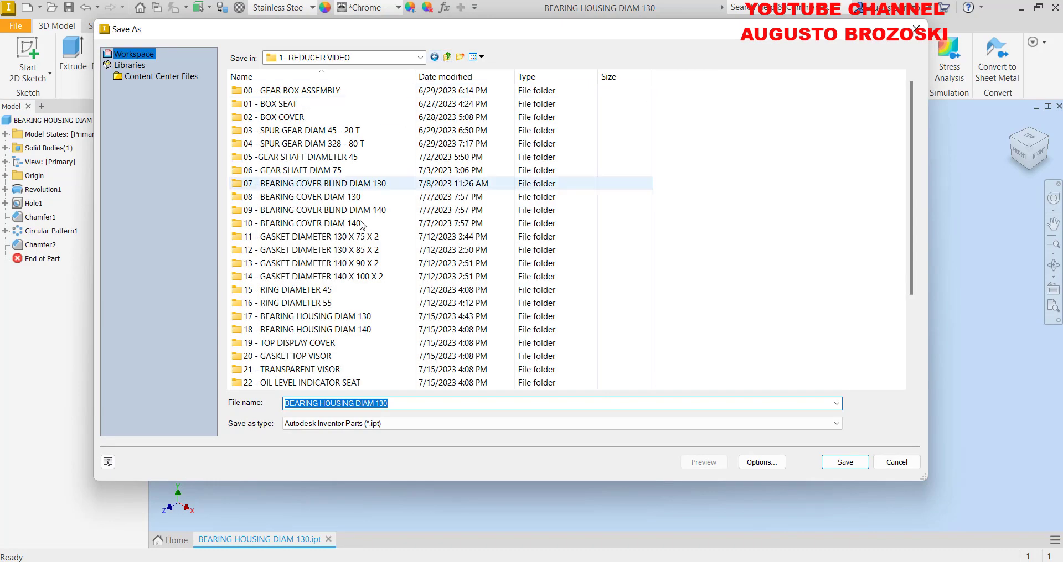
pyautogui.doubleClick(315, 331)
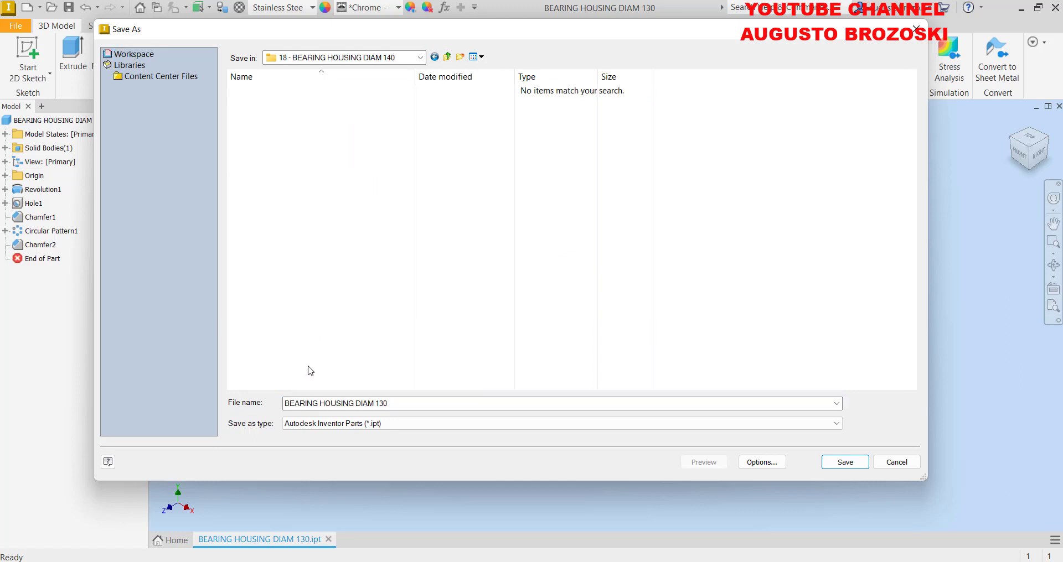
pyautogui.click(385, 405)
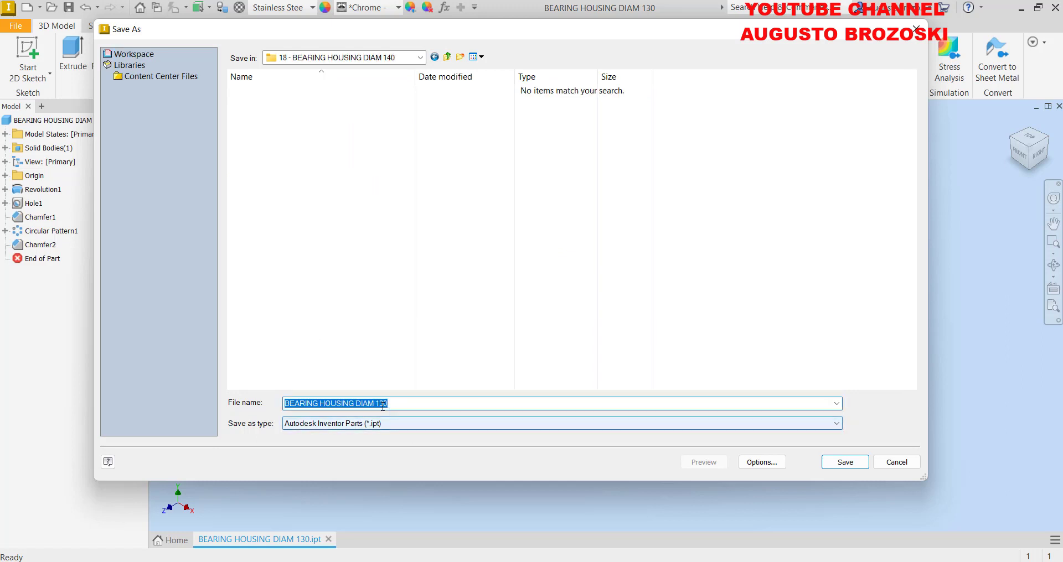
pyautogui.press('BackSpace')
pyautogui.write('4')
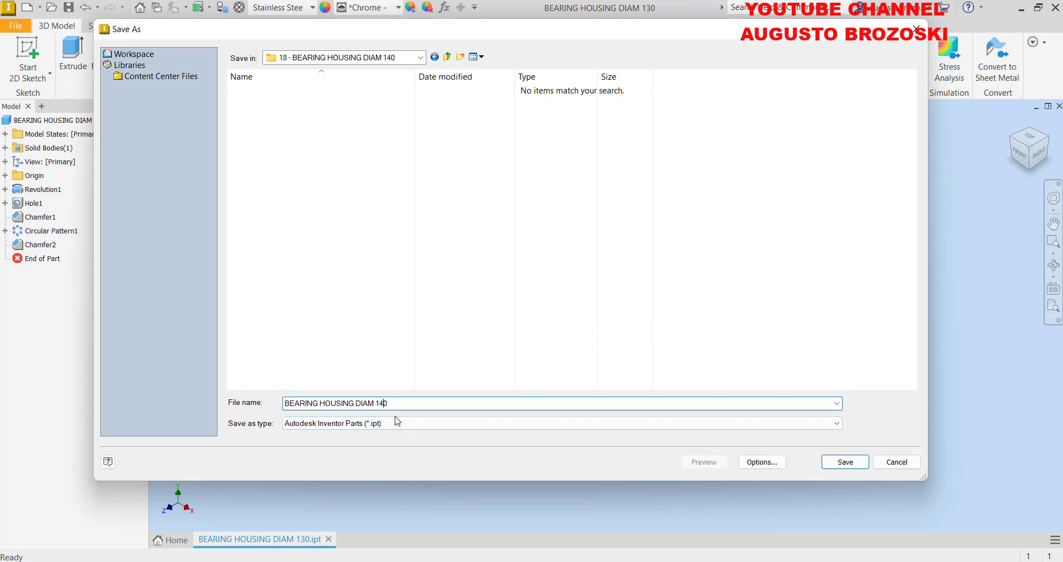
pyautogui.click(844, 463)
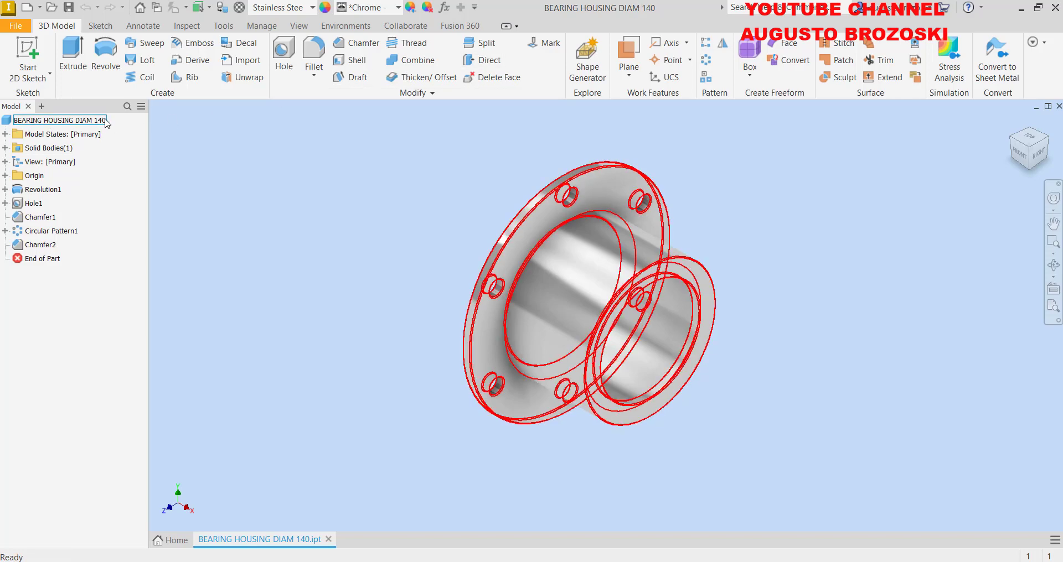
# Edit Sketch1 under Revolution1 and change the ø130 diameter to 140
pyautogui.click(6, 190)
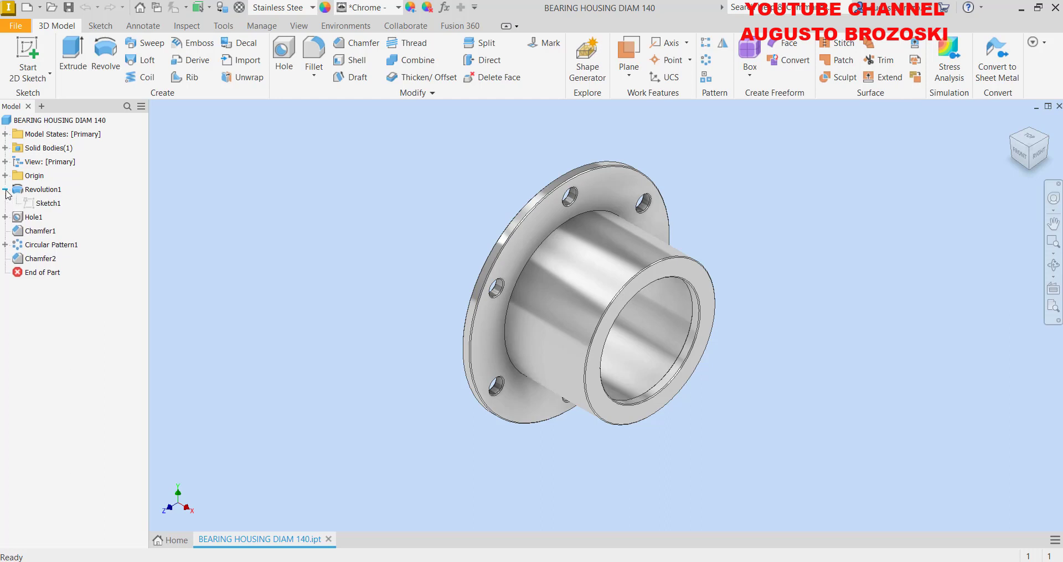
pyautogui.rightClick(49, 205)
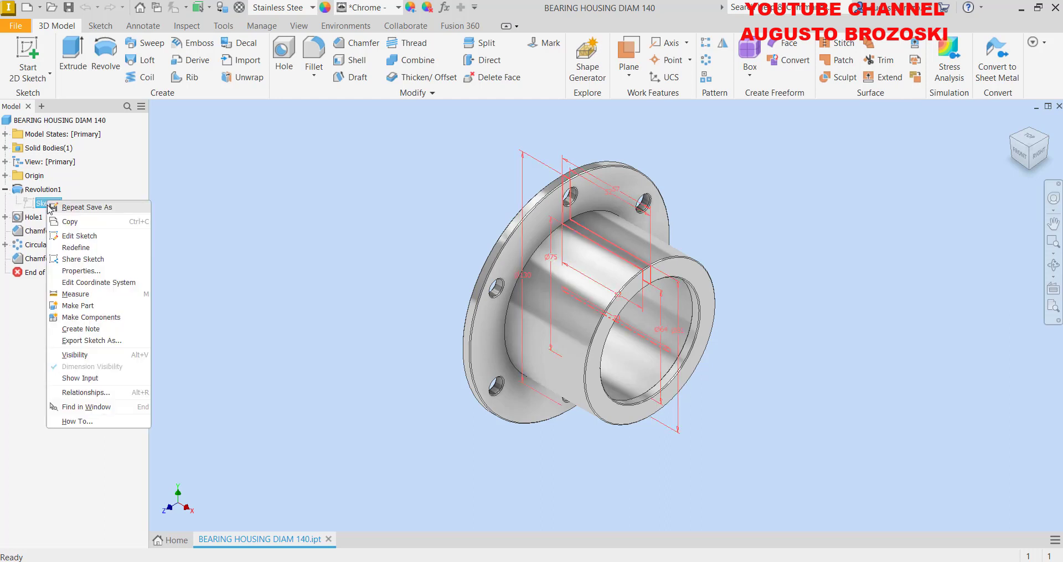
pyautogui.click(79, 235)
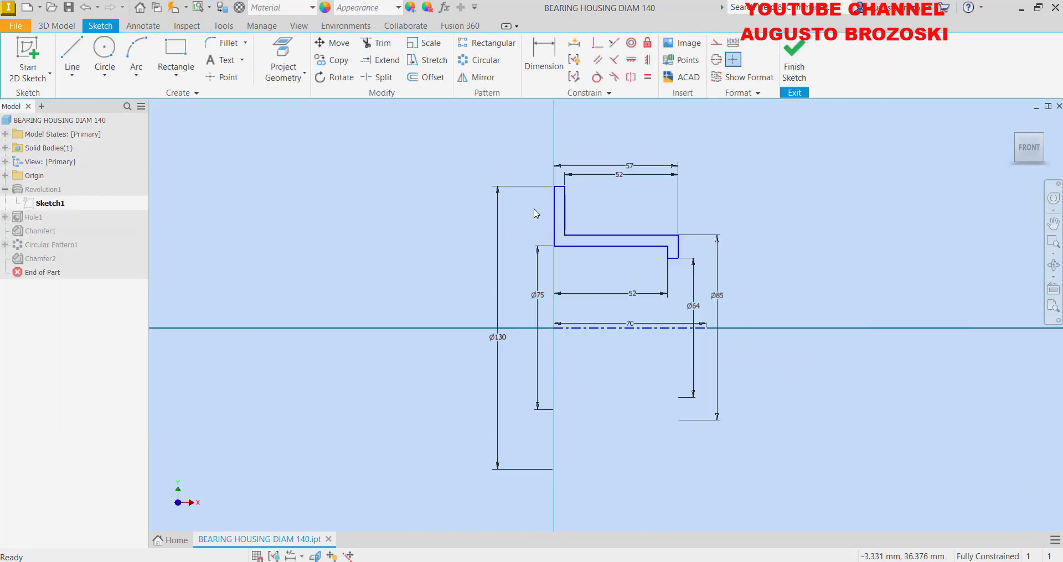
pyautogui.doubleClick(495, 337)
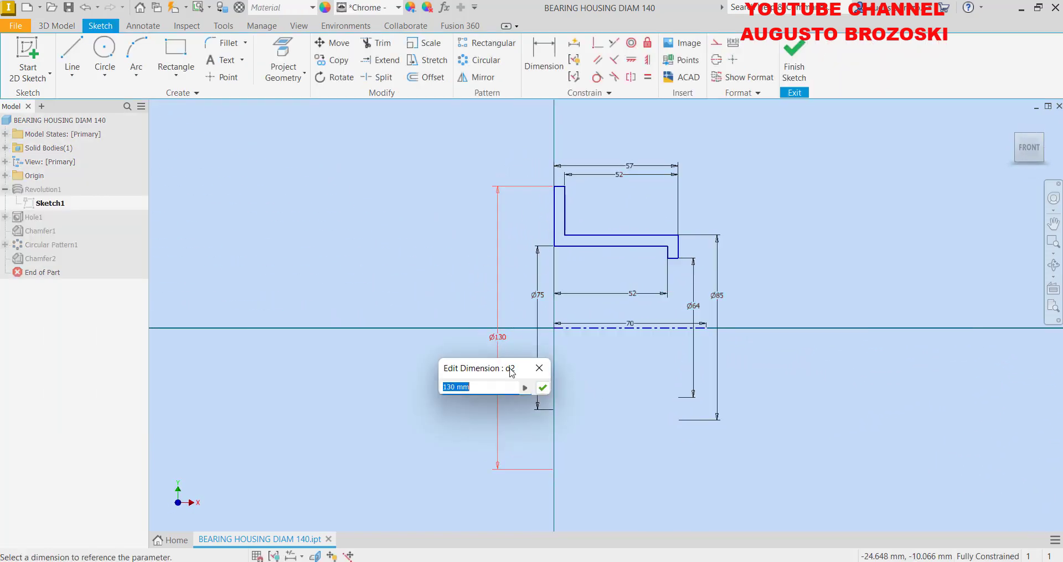
pyautogui.write('140')
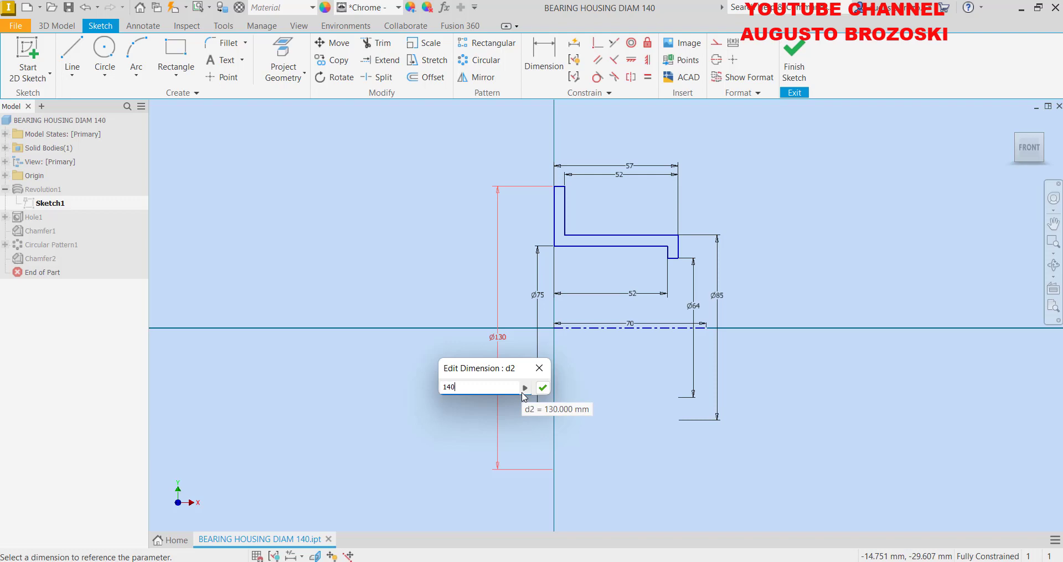
pyautogui.press('Return')
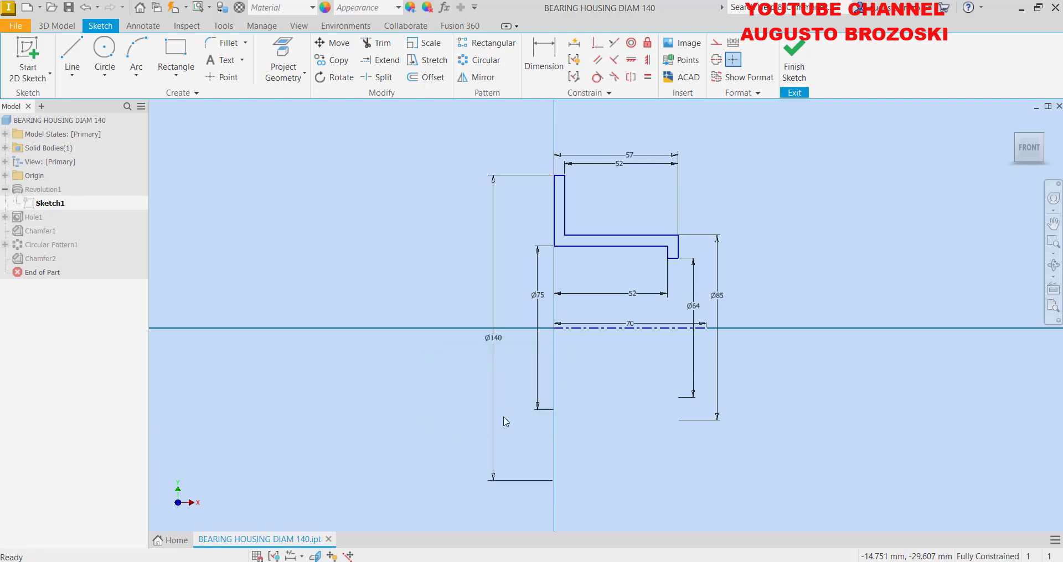
# Check the drawing, then change the ø75 diameter to 90 and ø85 to 100
pyautogui.hotkey('alt', 'Tab')
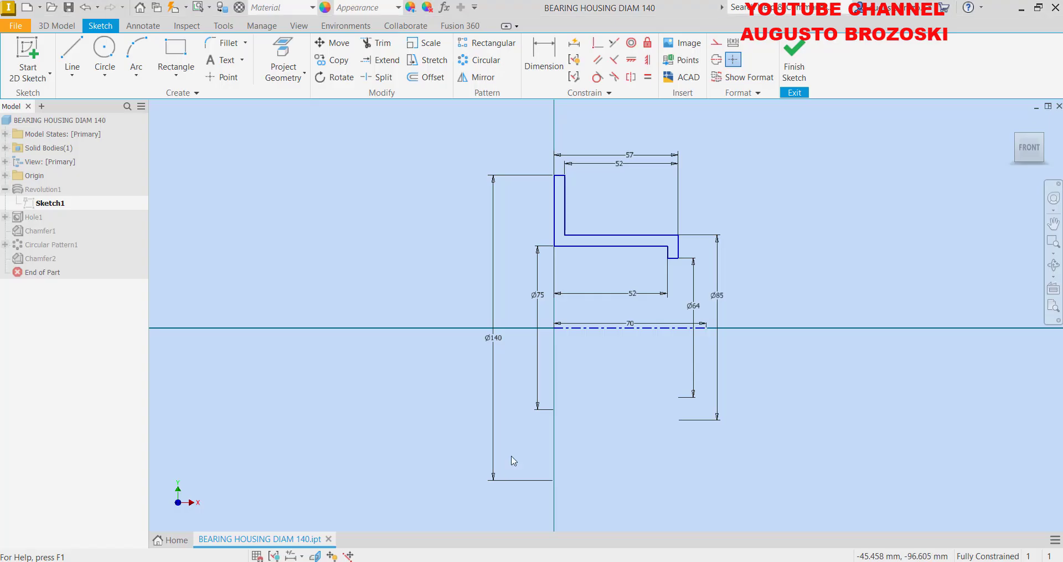
pyautogui.click(544, 297)
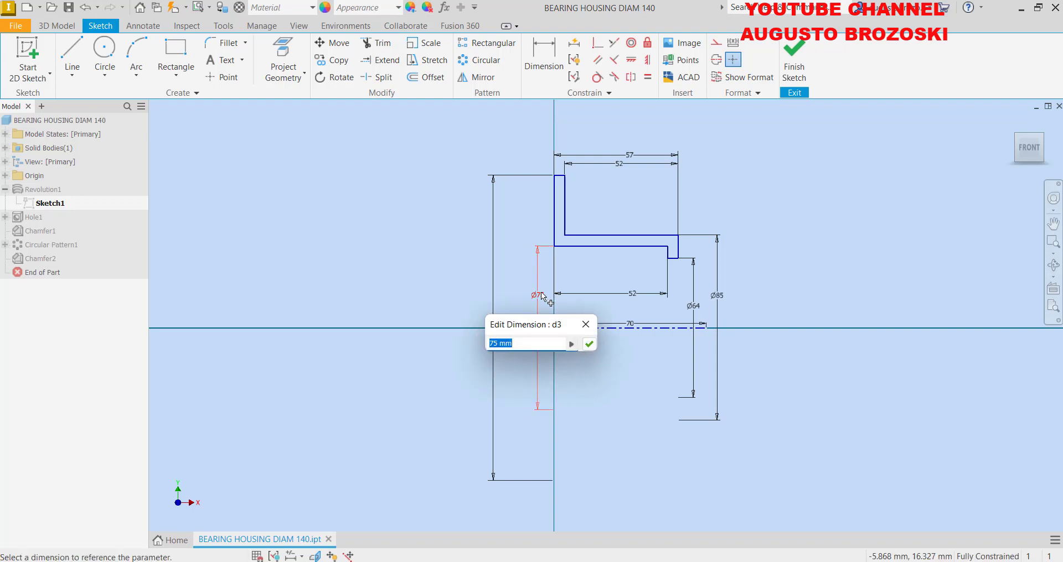
pyautogui.write('90')
pyautogui.press('Return')
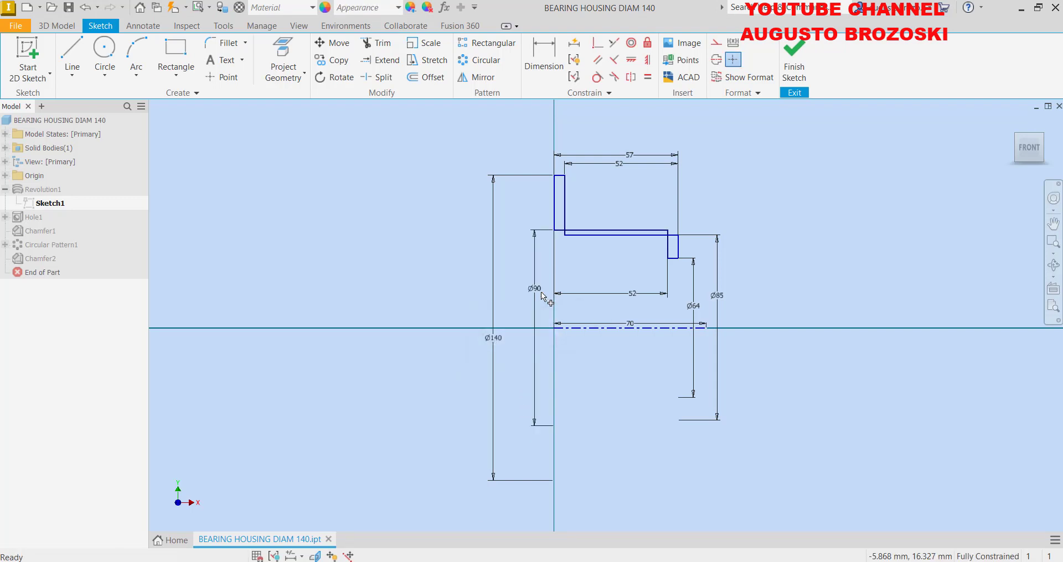
pyautogui.doubleClick(721, 296)
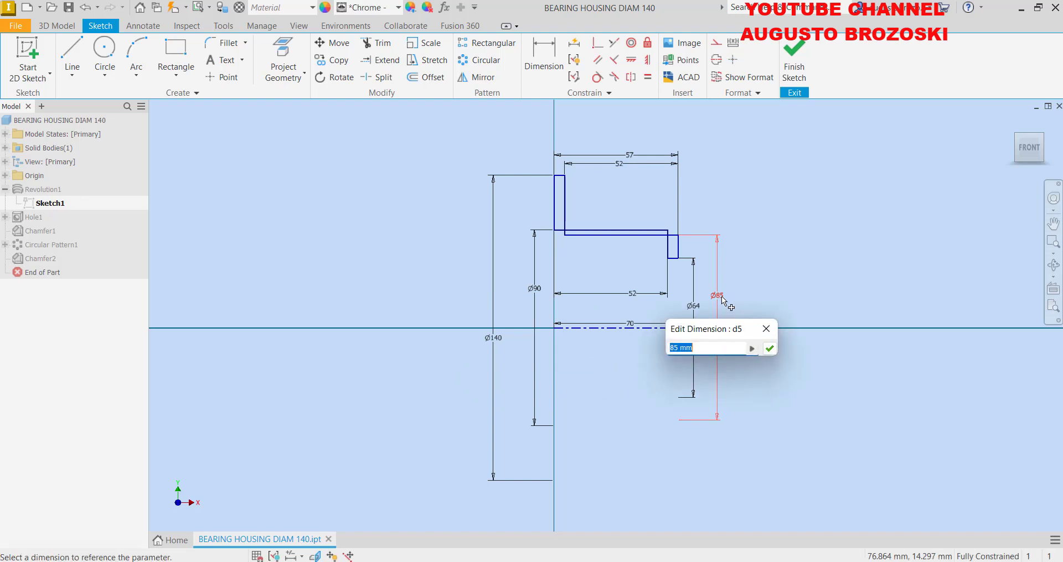
pyautogui.write('100')
pyautogui.press('Return')
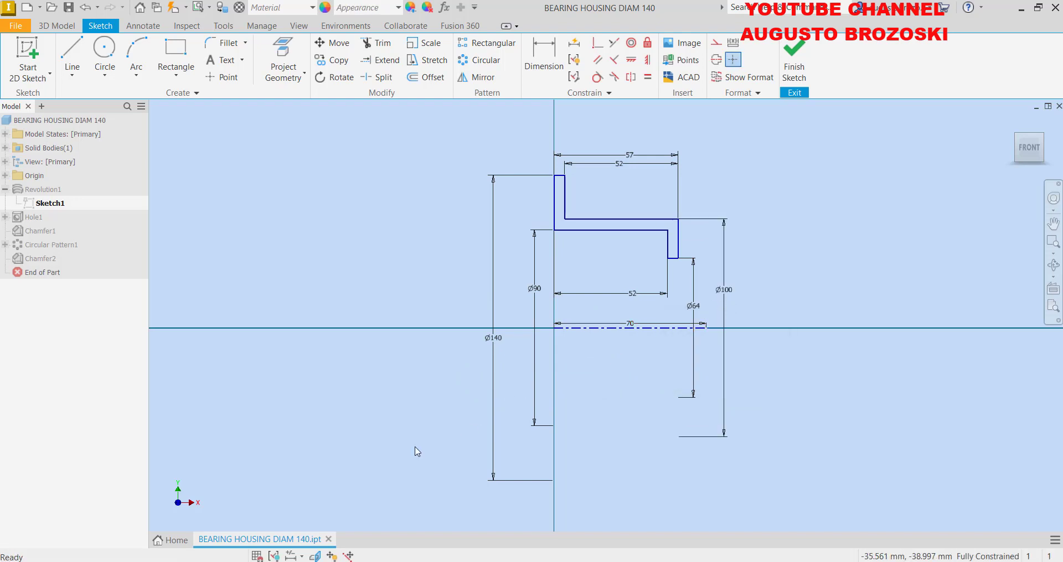
pyautogui.hotkey('alt', 'Tab')
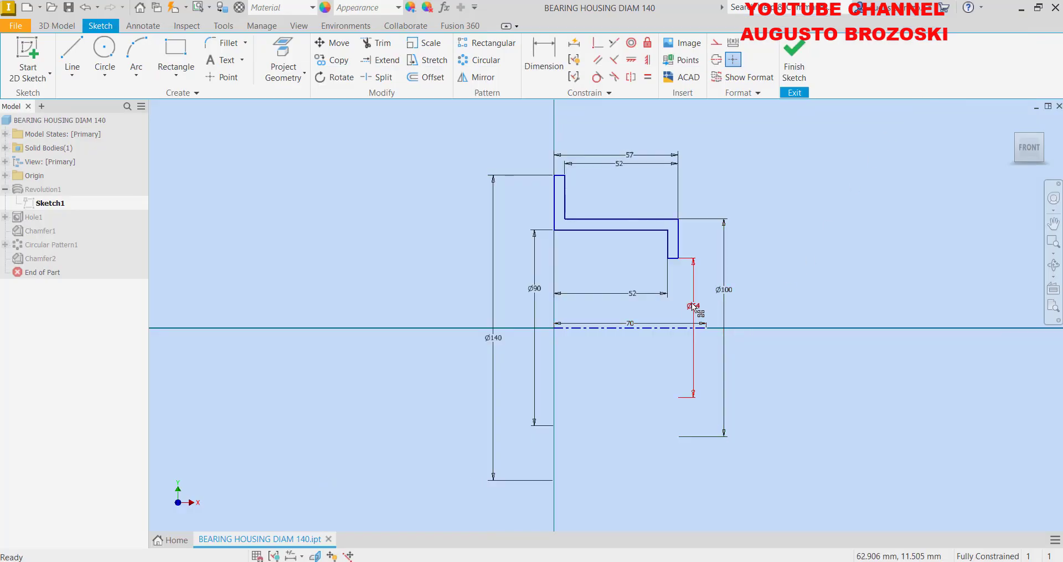
# Change ø64 to 58, lower length 52 to 47, top 57 to 52, inner top 52 to 47
pyautogui.doubleClick(693, 308)
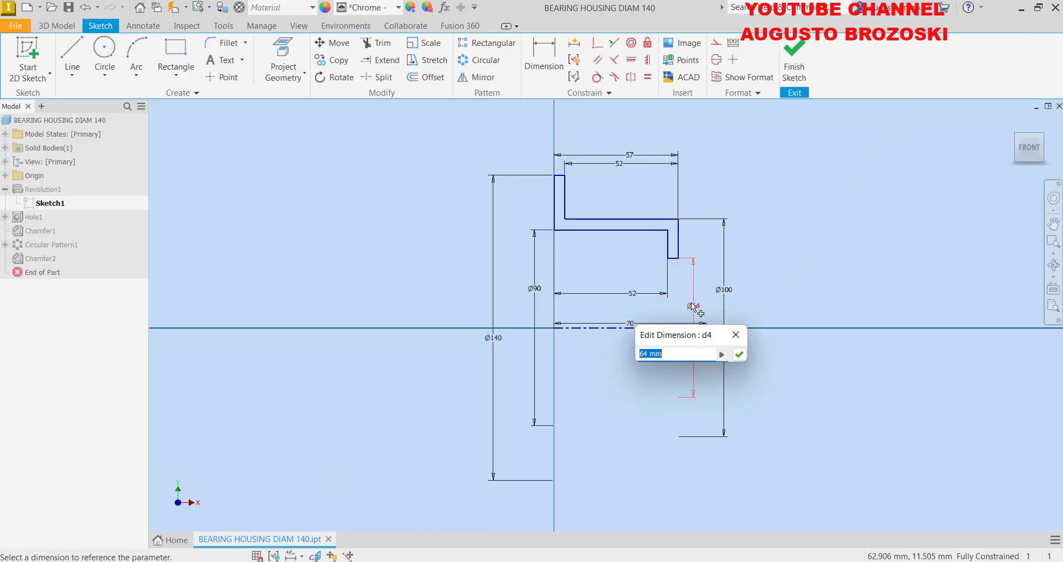
pyautogui.write('58')
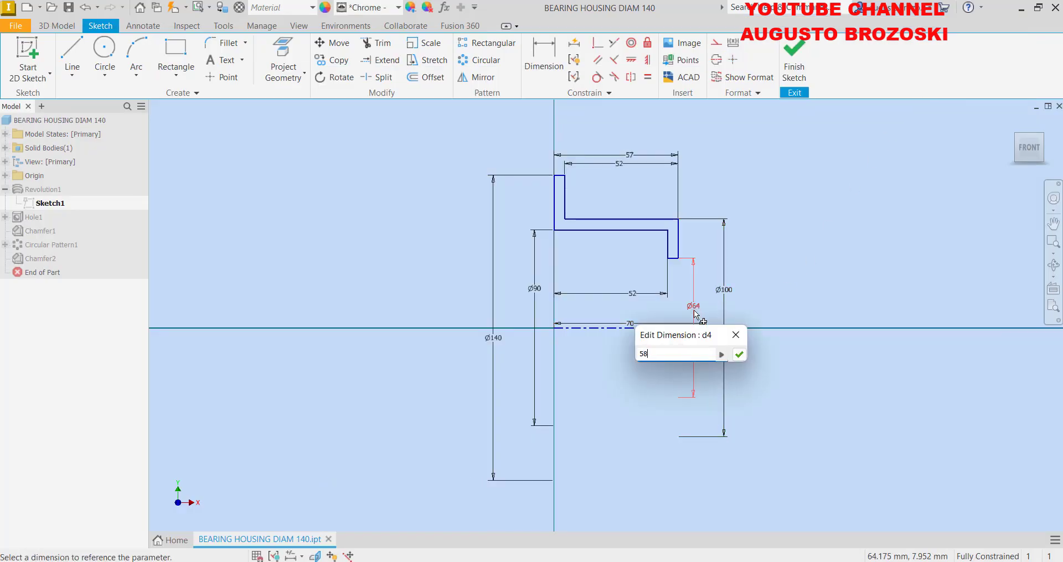
pyautogui.press('Return')
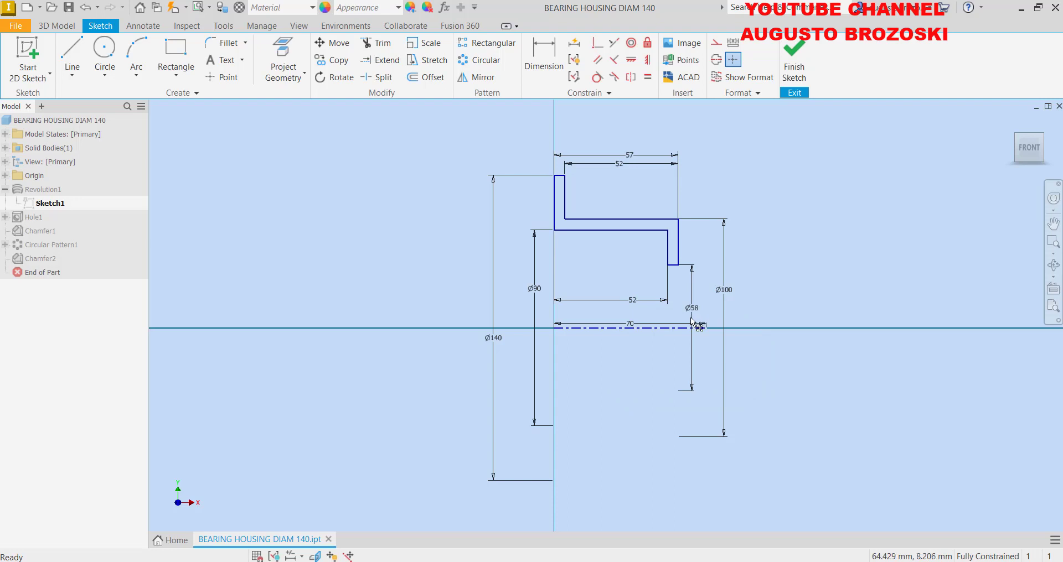
pyautogui.click(633, 299)
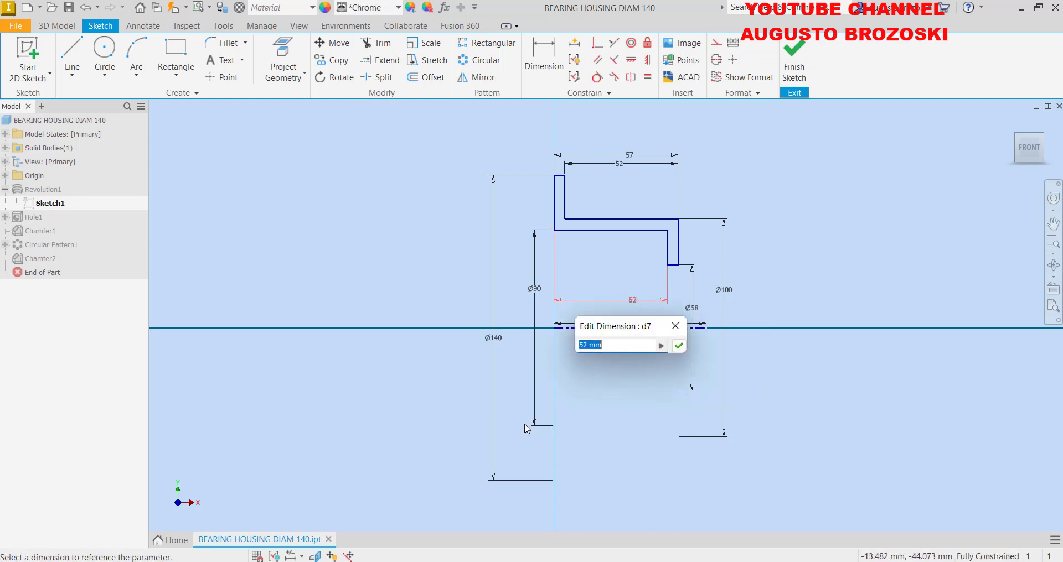
pyautogui.write('47')
pyautogui.press('Return')
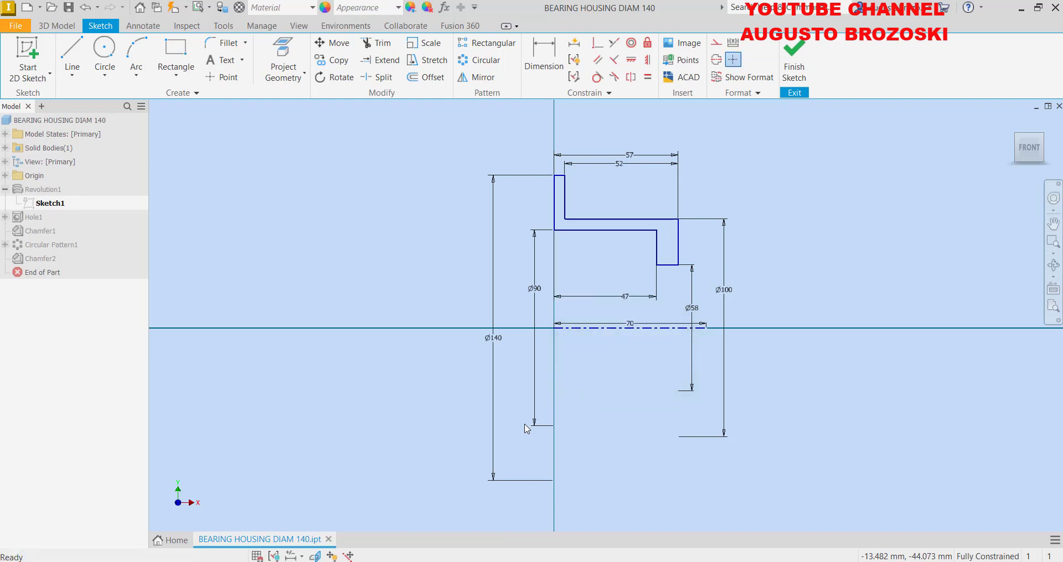
pyautogui.doubleClick(624, 156)
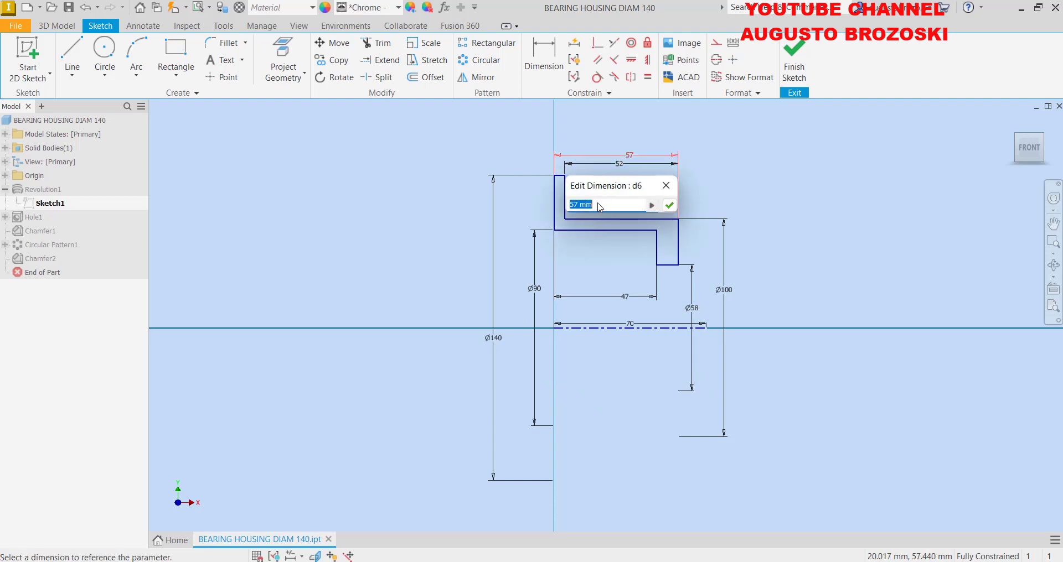
pyautogui.moveTo(598, 205)
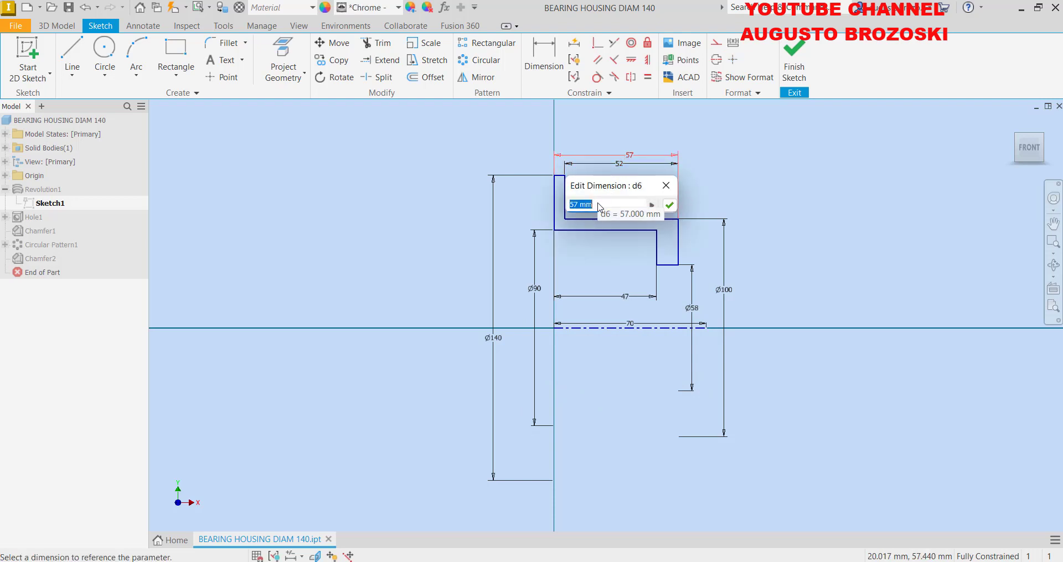
pyautogui.write('52')
pyautogui.press('Return')
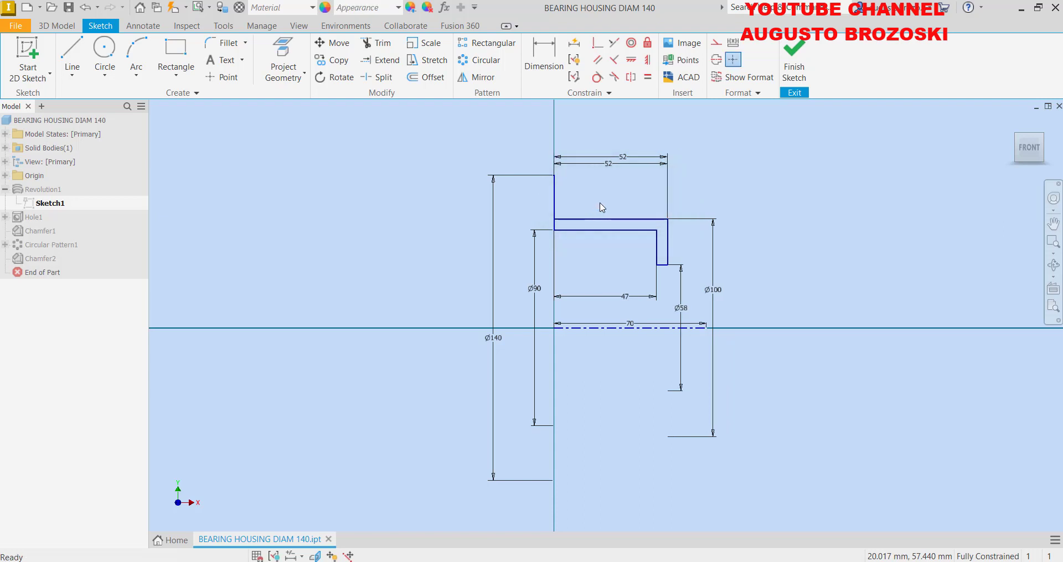
pyautogui.doubleClick(609, 164)
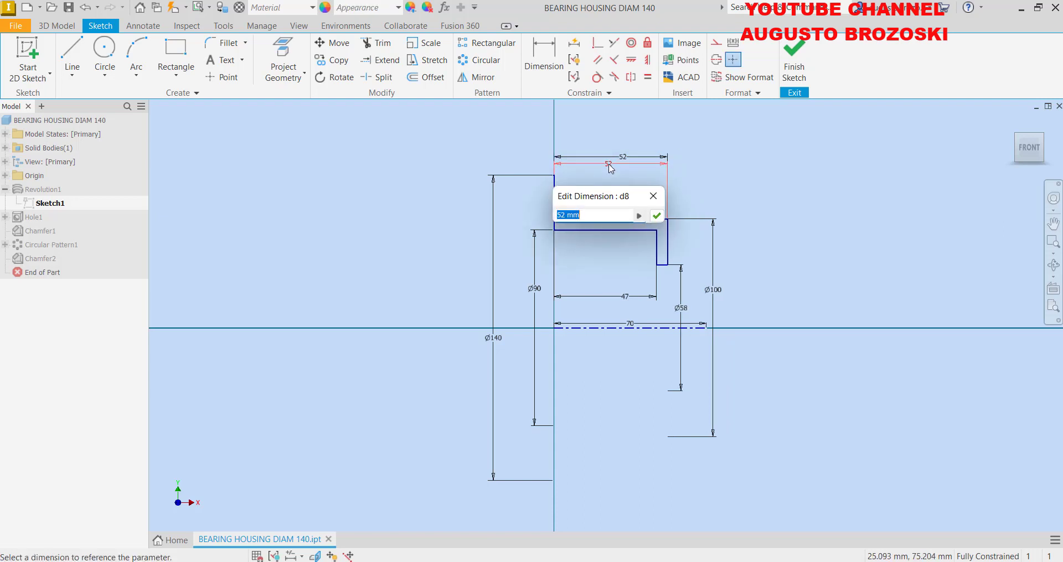
pyautogui.write('47')
pyautogui.press('Return')
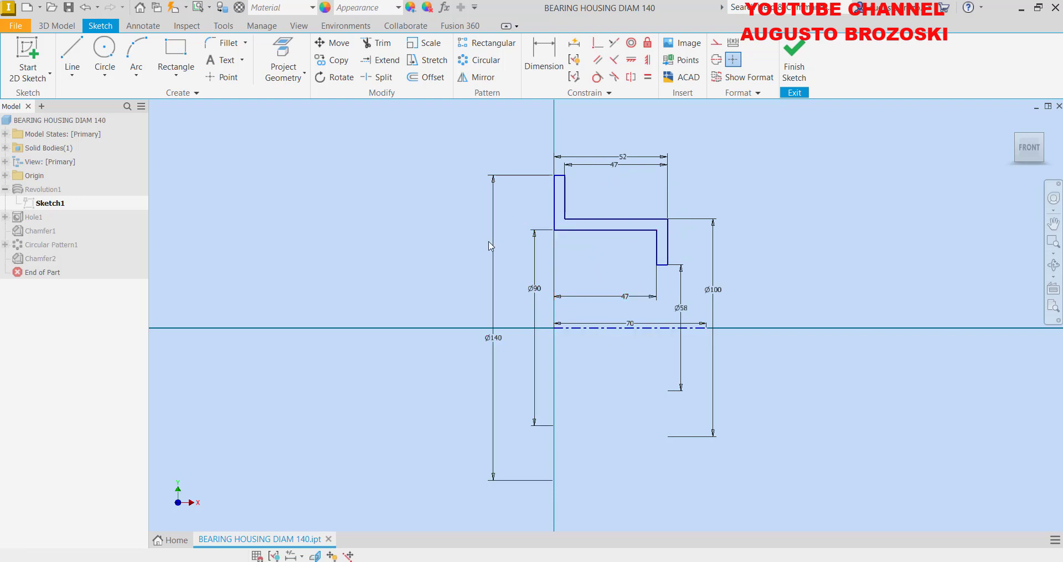
# Finish the profile sketch to rebuild the housing, then edit Hole1's bolt-hole sketch
pyautogui.click(794, 63)
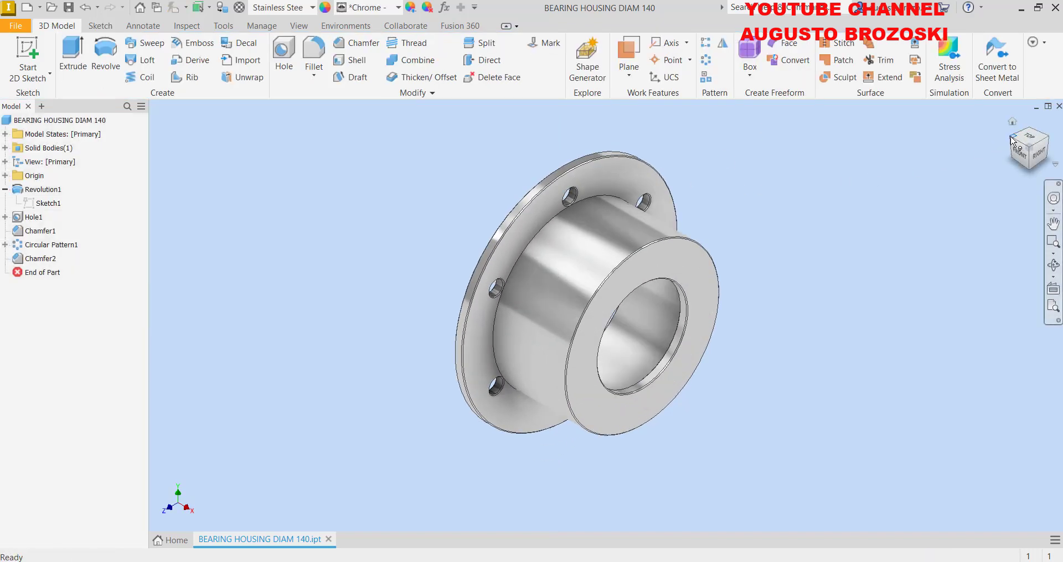
pyautogui.moveTo(1029, 149); pyautogui.dragTo(816, 215)
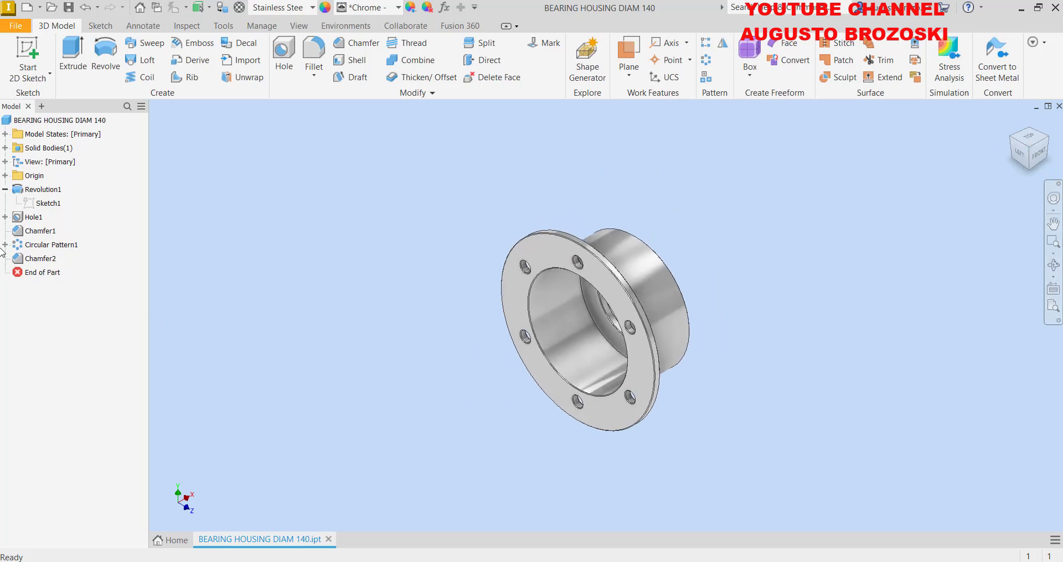
pyautogui.click(4, 217)
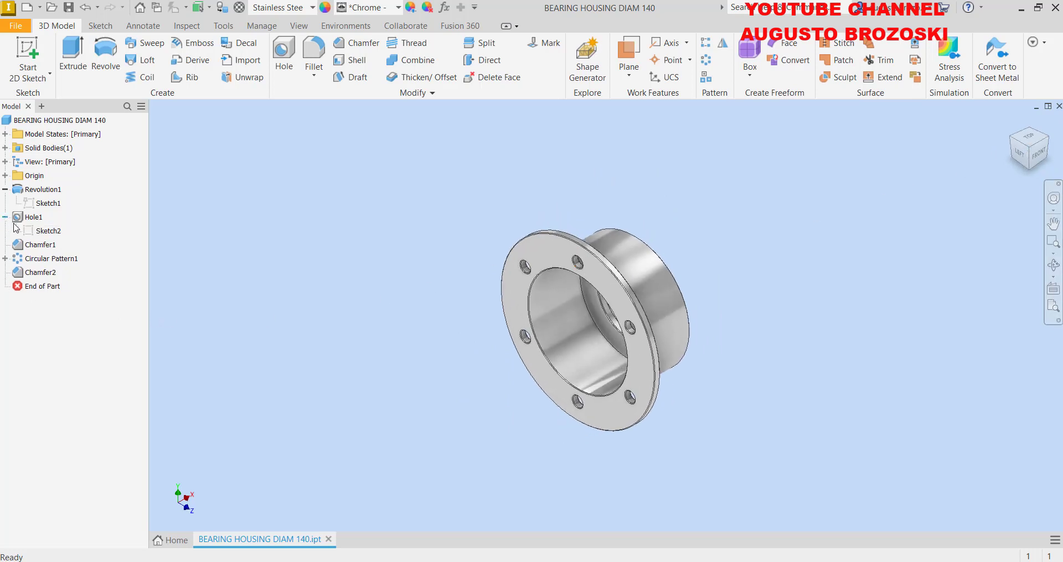
pyautogui.rightClick(54, 236)
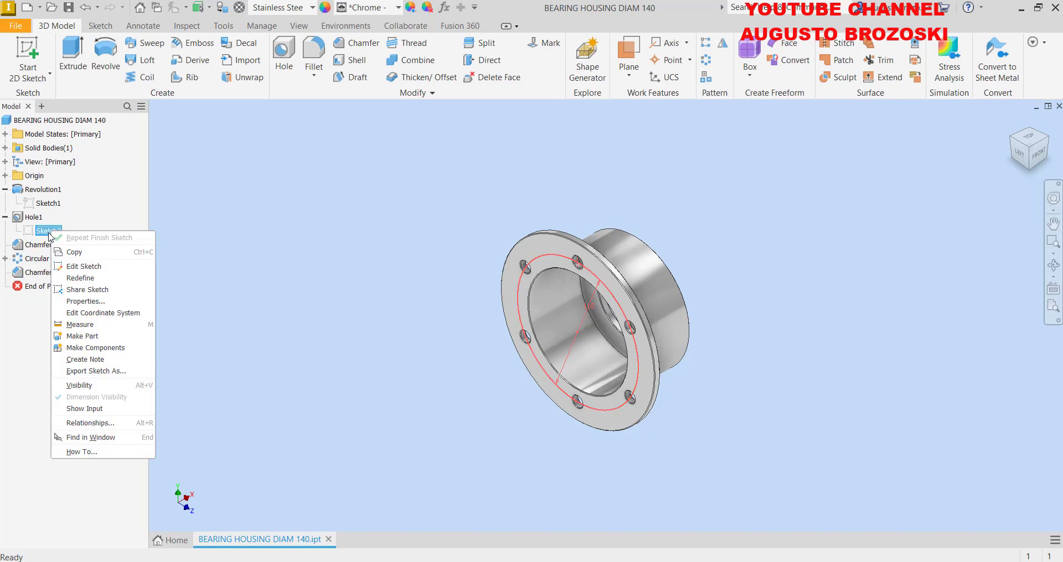
pyautogui.click(87, 268)
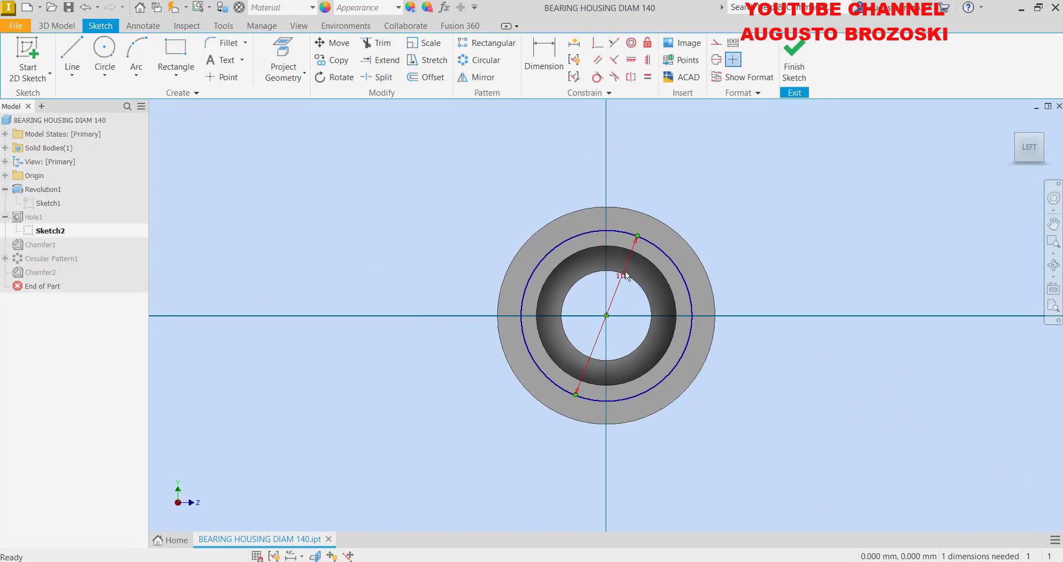
# Change the bolt-circle diameter from 110 to 120 and finish the sketch
pyautogui.doubleClick(626, 276)
pyautogui.write('120')
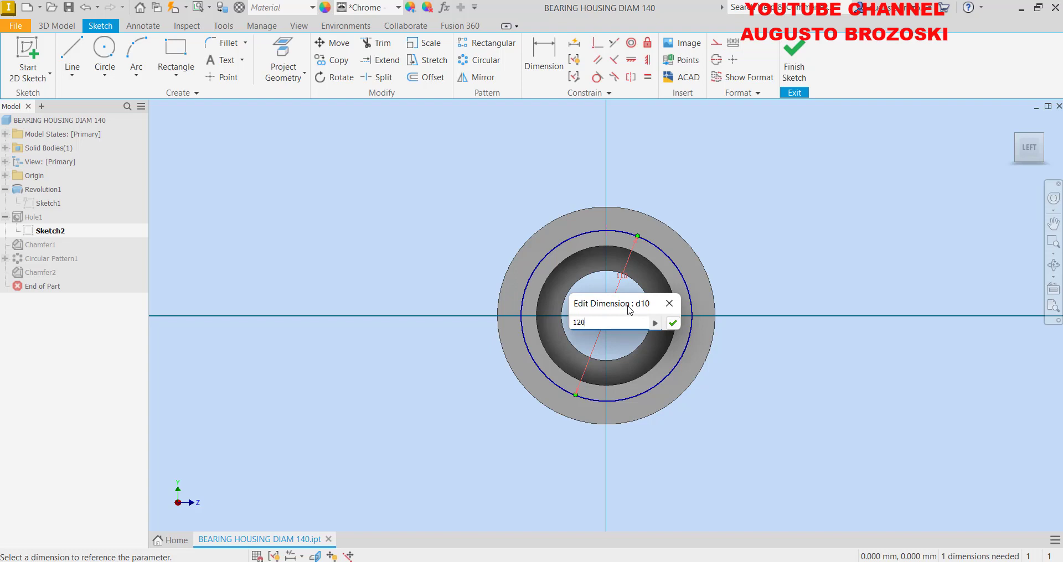
pyautogui.press('Return')
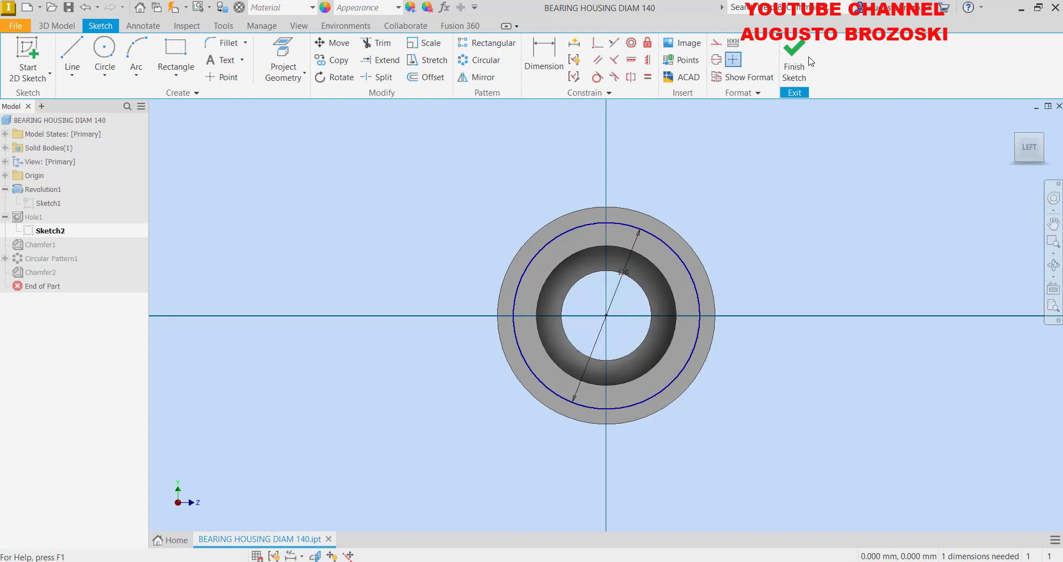
pyautogui.click(794, 59)
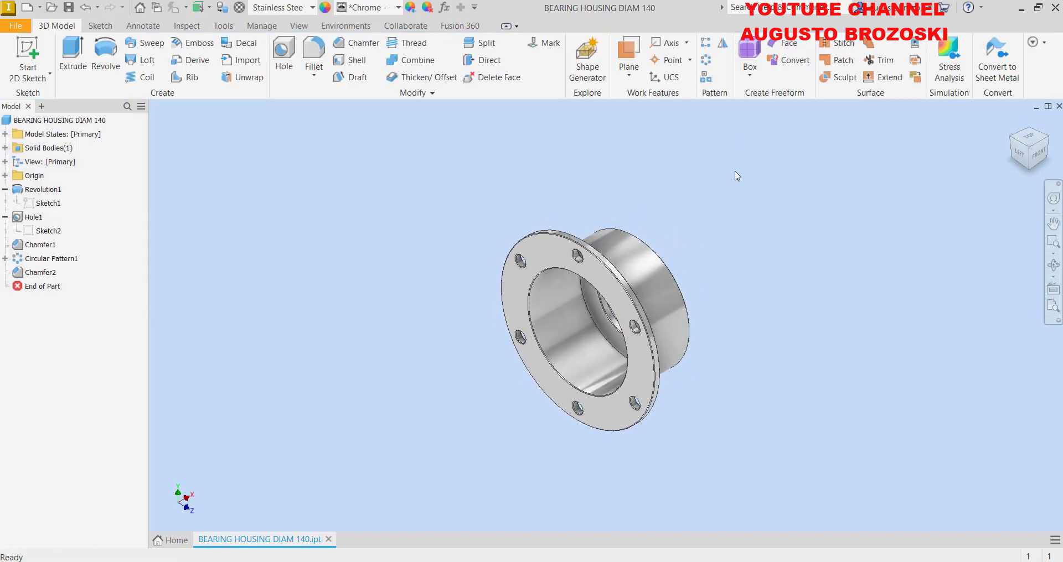
pyautogui.click(1012, 122)
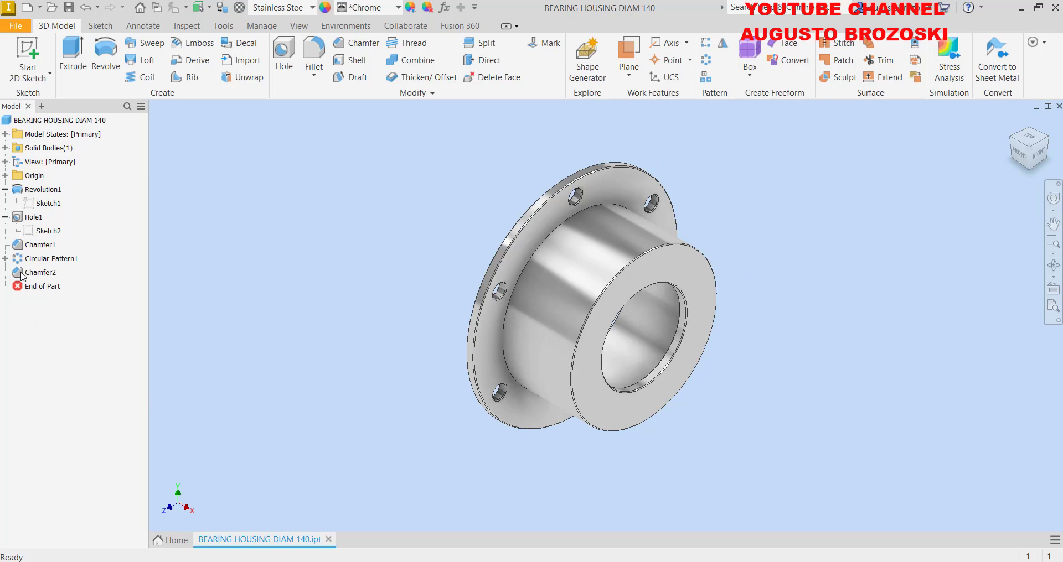
pyautogui.click(5, 217)
# Check the DISPLAY COVER SUPERIOR drawing on page 20, then minimise Acrobat Reader to reach Inventor
pyautogui.click(5, 189)
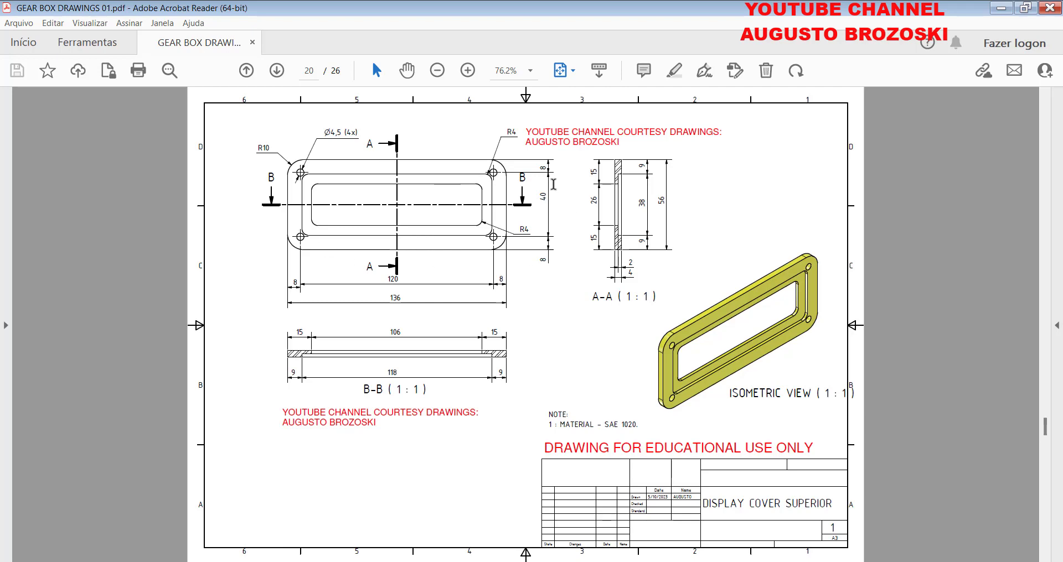
pyautogui.click(1001, 8)
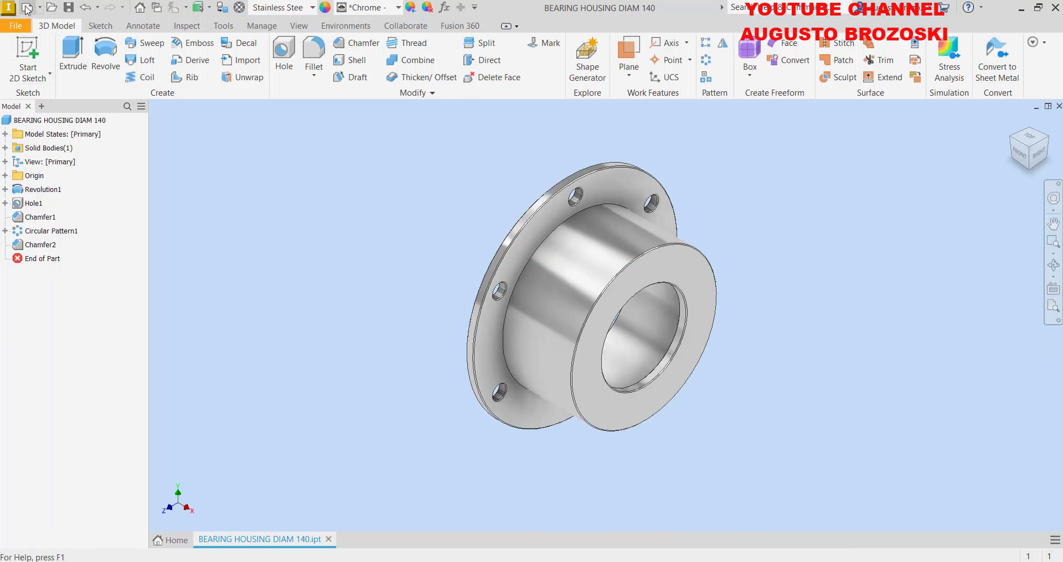
# Create a new metric millimetre part, Part4, and bring up its Save As dialog
pyautogui.click(27, 7)
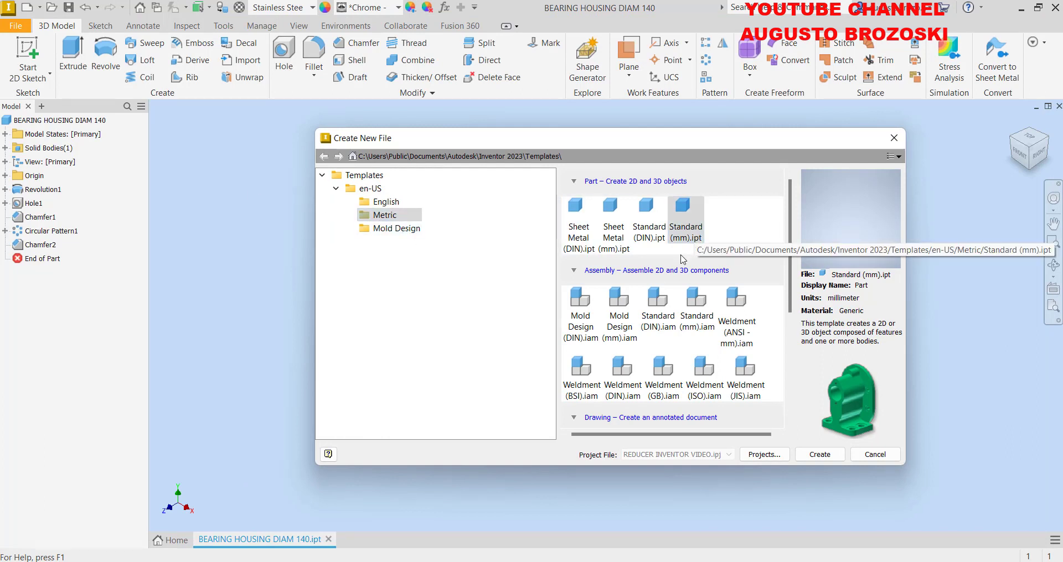
pyautogui.click(821, 455)
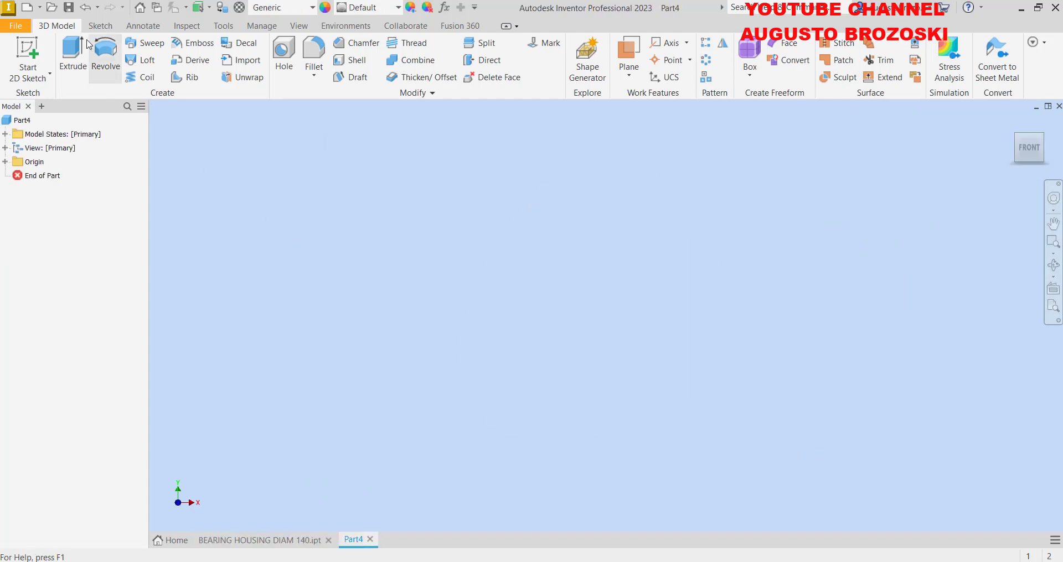
pyautogui.click(69, 7)
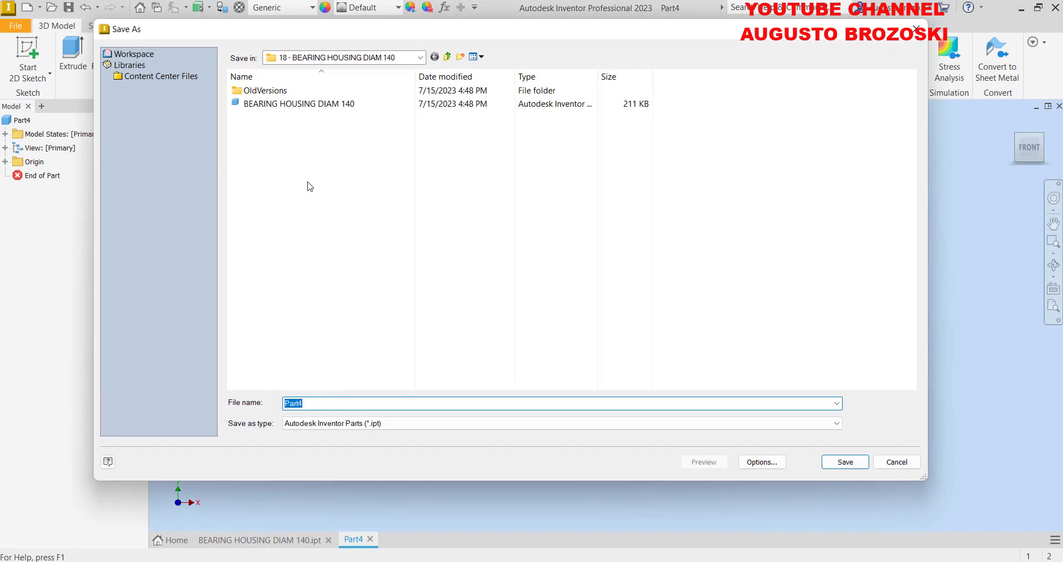
# Save Part4 as TOP DISPLAY COVER.ipt in the 19 - TOP DISPLAY COVER folder under 1 - REDUCER VIDEO
pyautogui.click(447, 58)
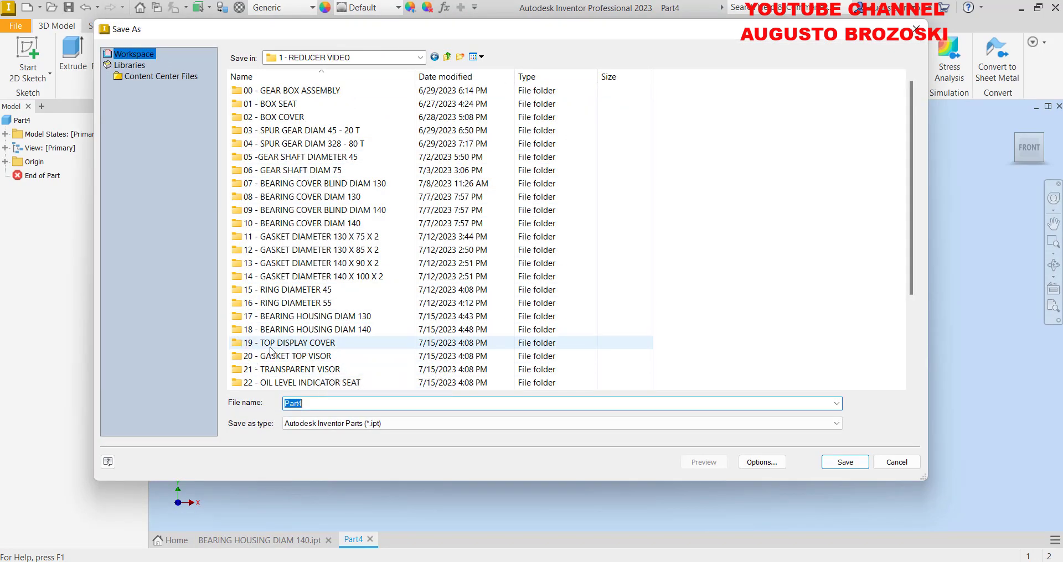
pyautogui.click(293, 347)
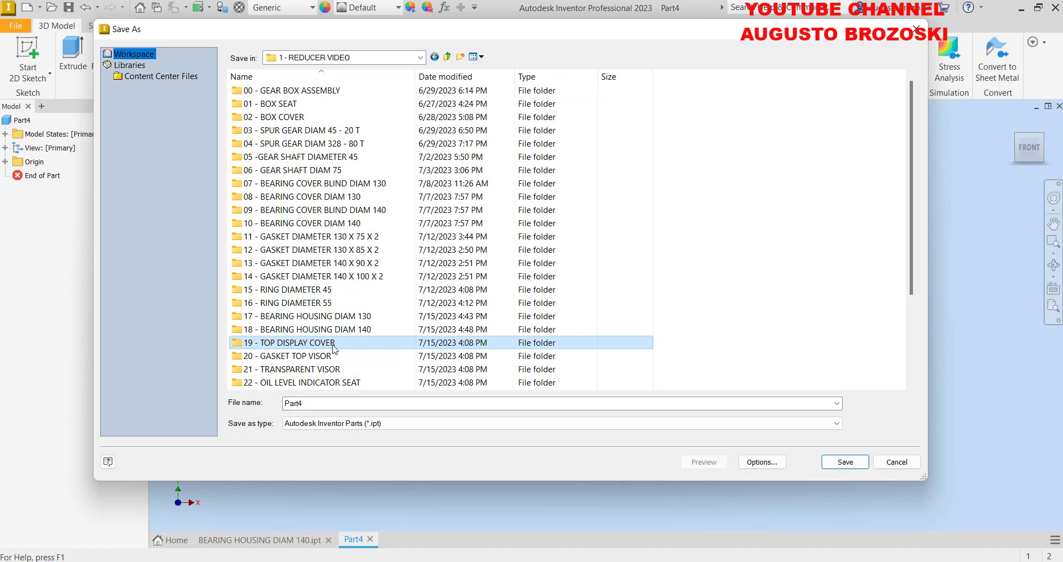
pyautogui.click(334, 347)
pyautogui.moveTo(339, 346); pyautogui.dragTo(263, 345)
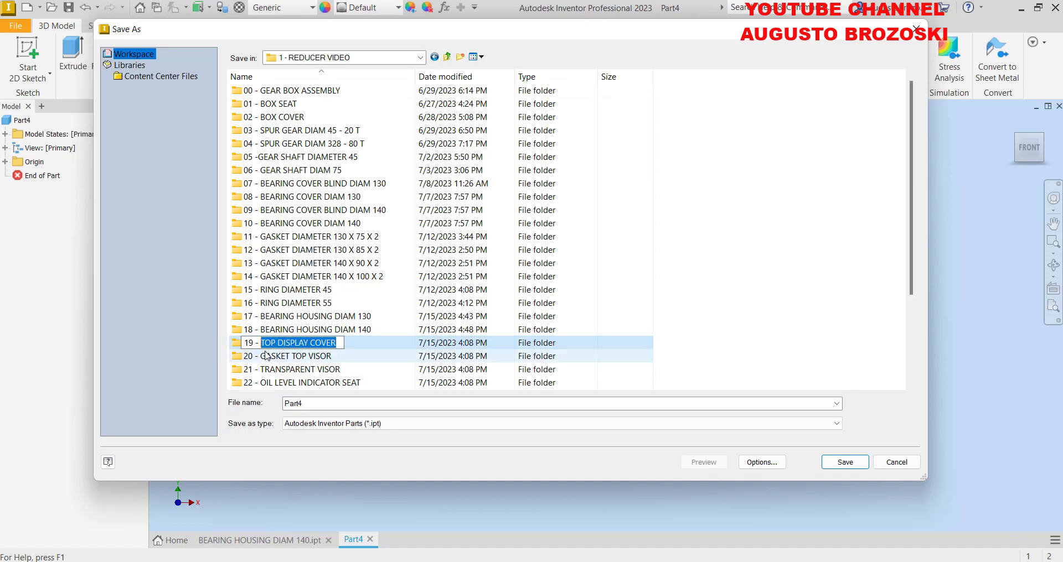
pyautogui.click(686, 293)
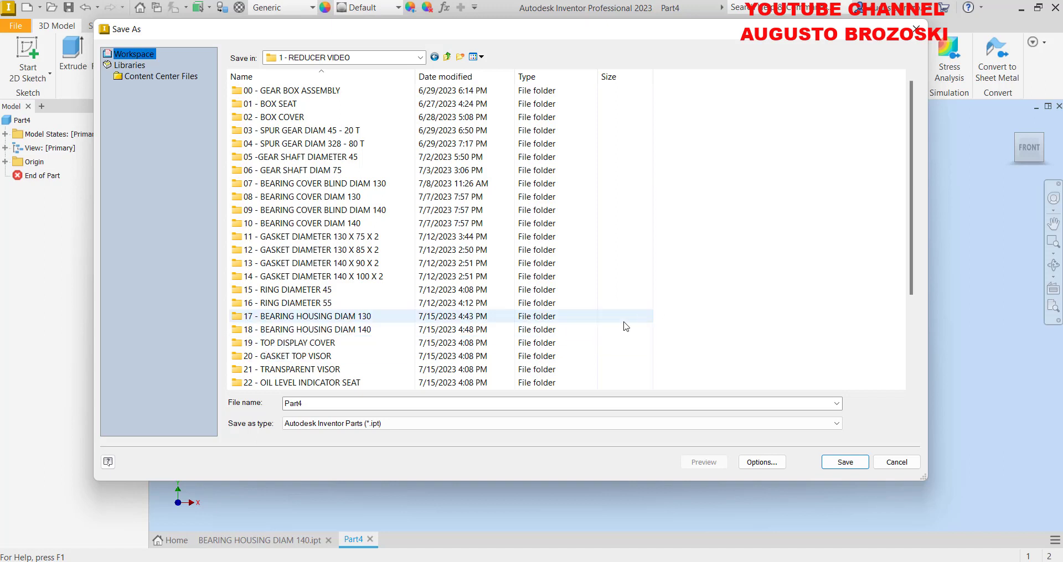
pyautogui.doubleClick(305, 343)
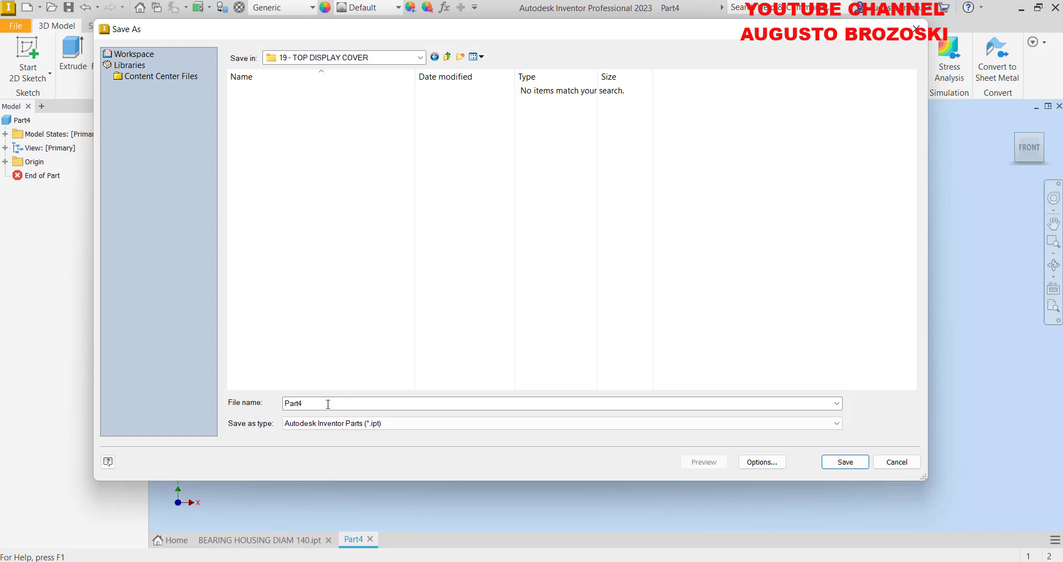
pyautogui.doubleClick(328, 405)
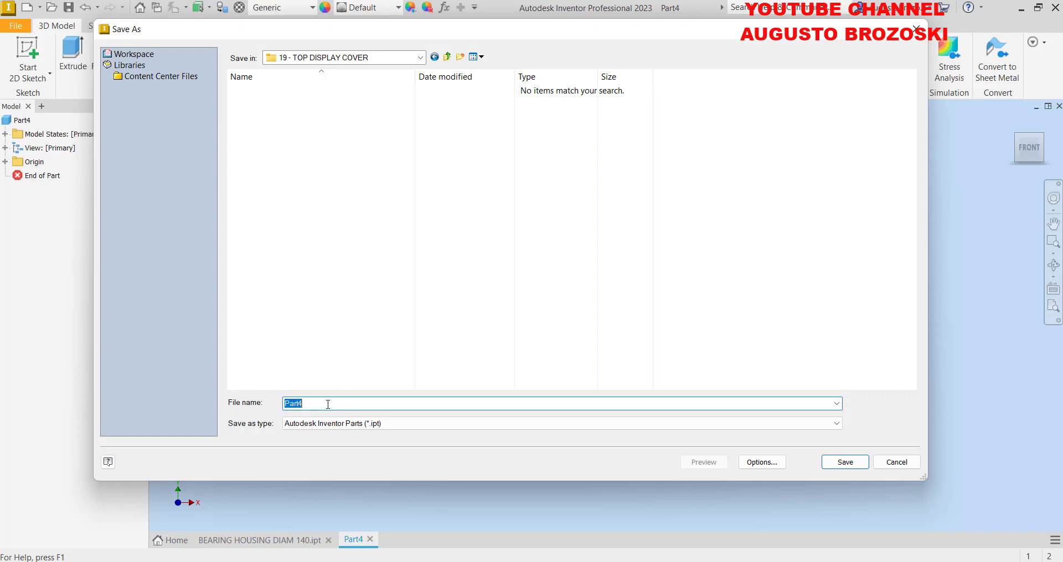
pyautogui.write('TOP DISPLAY COVER')
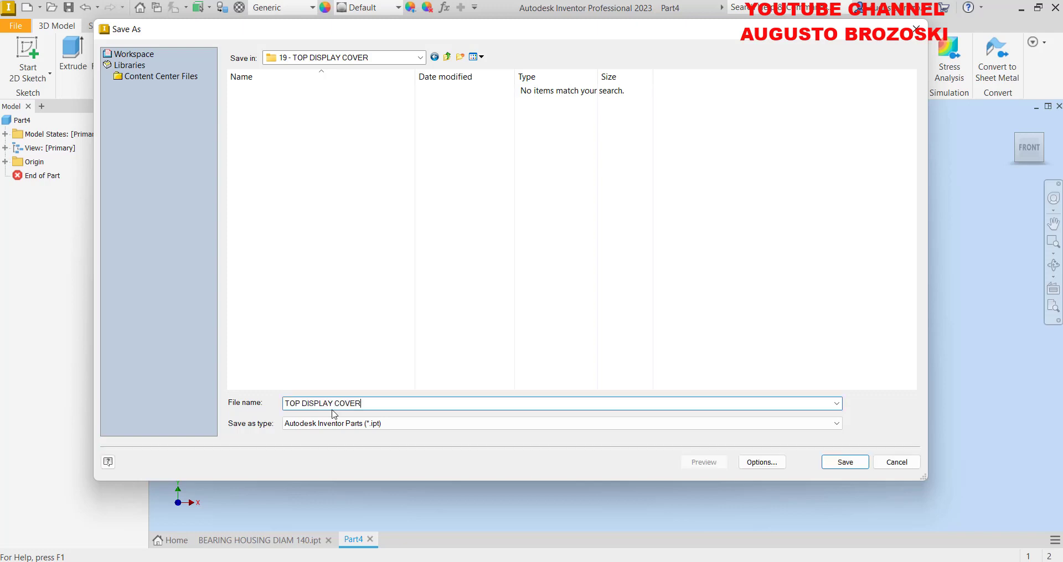
pyautogui.click(838, 466)
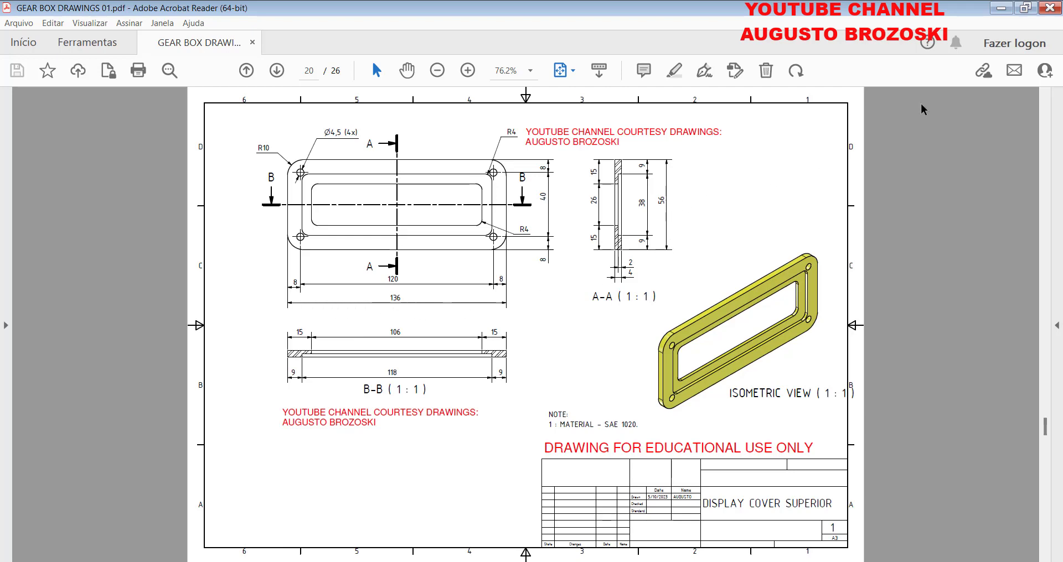
pyautogui.click(1001, 7)
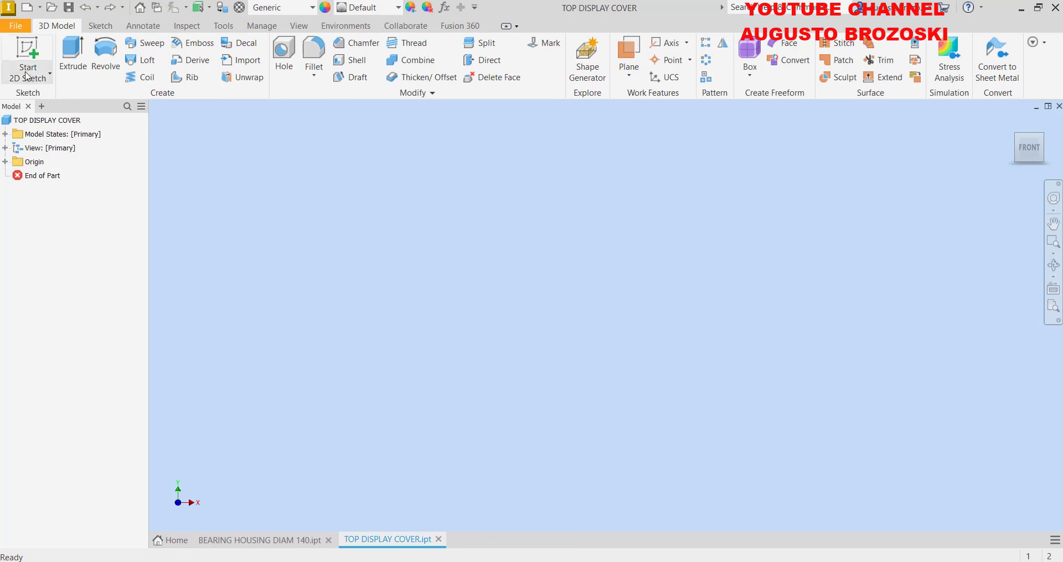
# Start a sketch on the XY plane and draw a centre-point rectangle at the origin
pyautogui.click(19, 46)
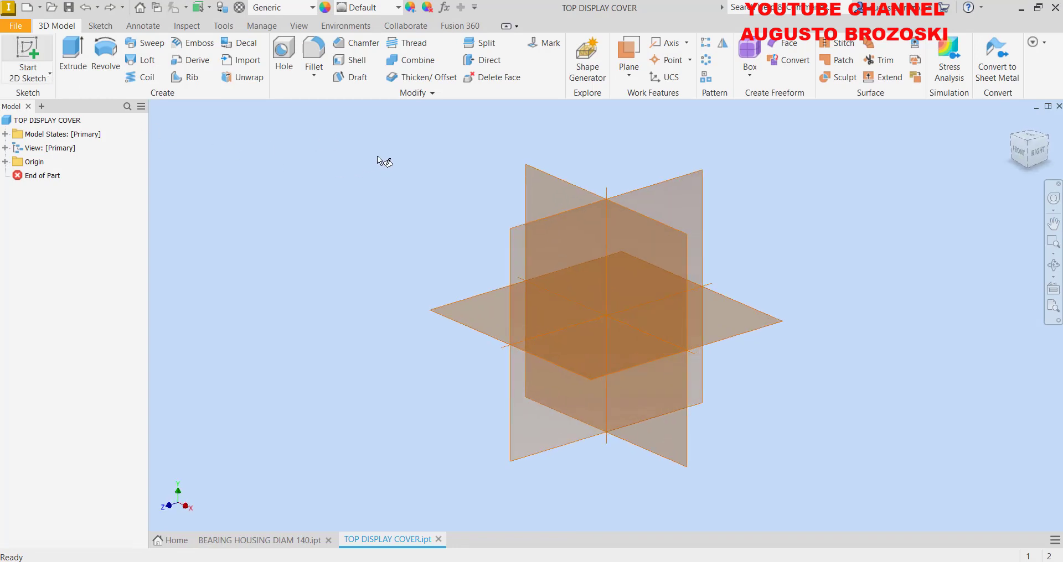
pyautogui.click(556, 179)
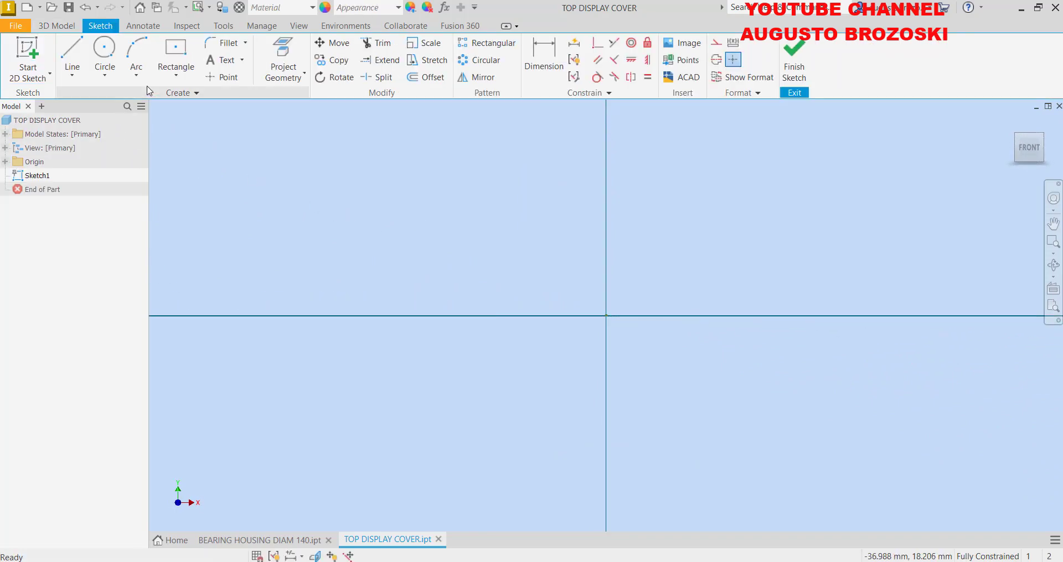
pyautogui.click(176, 74)
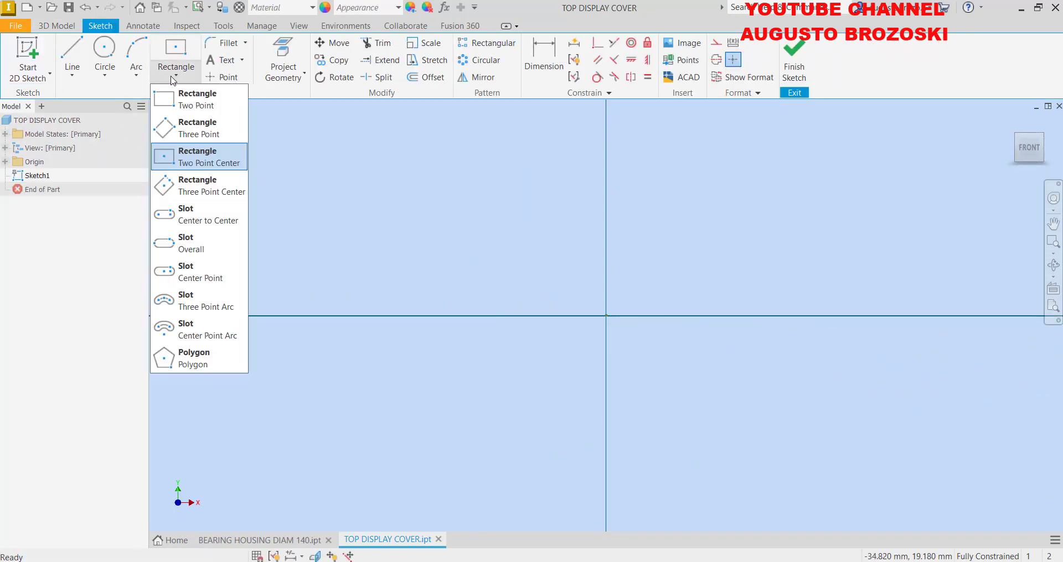
pyautogui.click(224, 164)
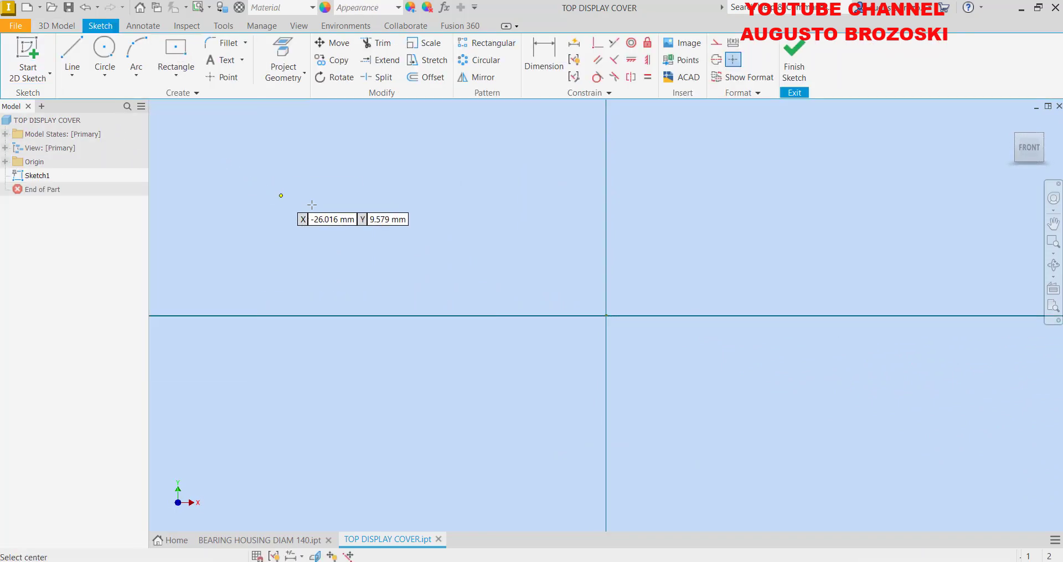
pyautogui.click(606, 316)
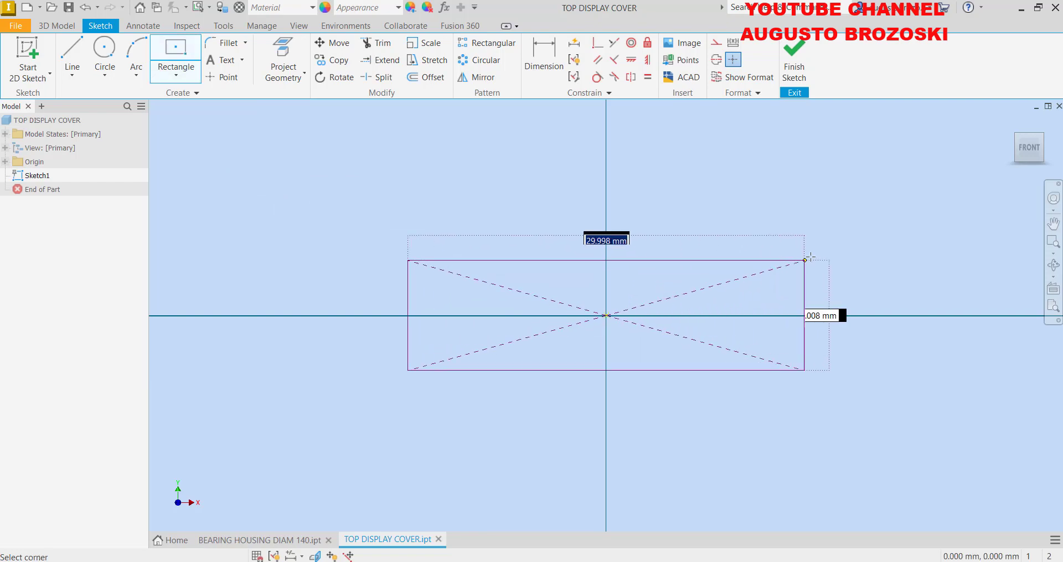
pyautogui.click(900, 184)
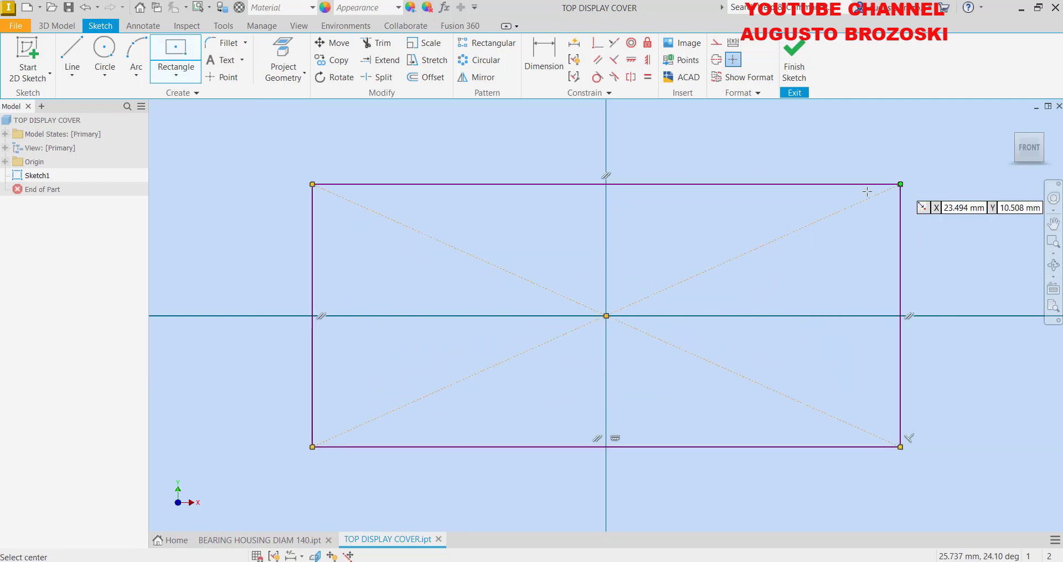
# Dimension the rectangle 136 mm wide and 56 mm high
pyautogui.click(545, 58)
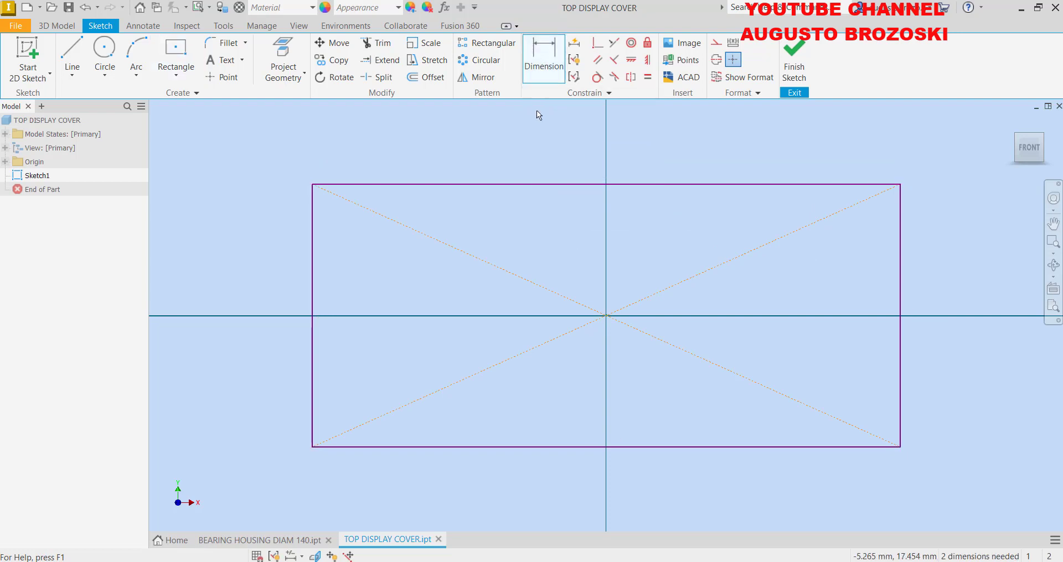
pyautogui.click(569, 448)
pyautogui.click(583, 475)
pyautogui.write('1')
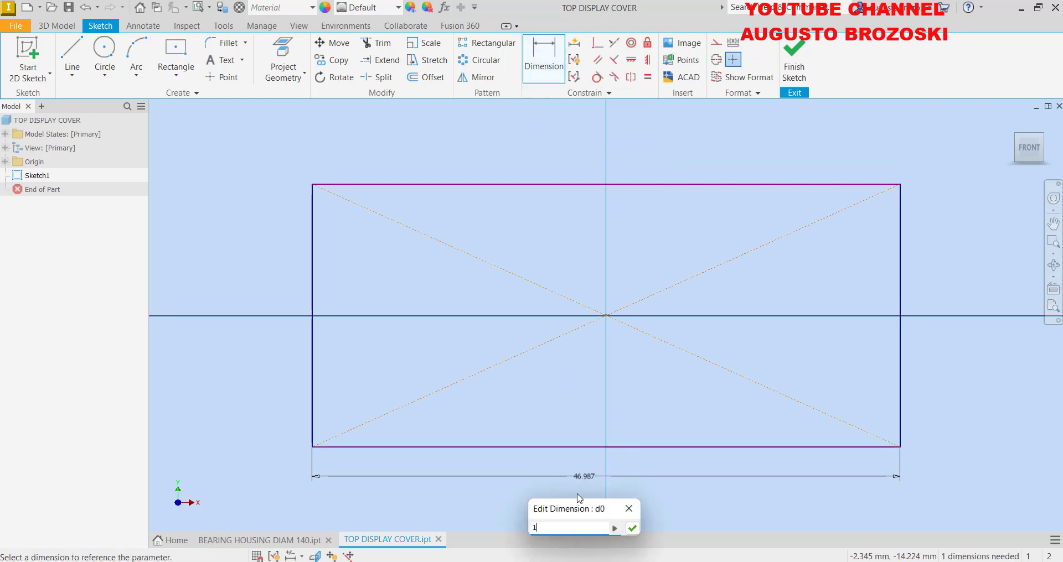
pyautogui.write('36')
pyautogui.press('Return')
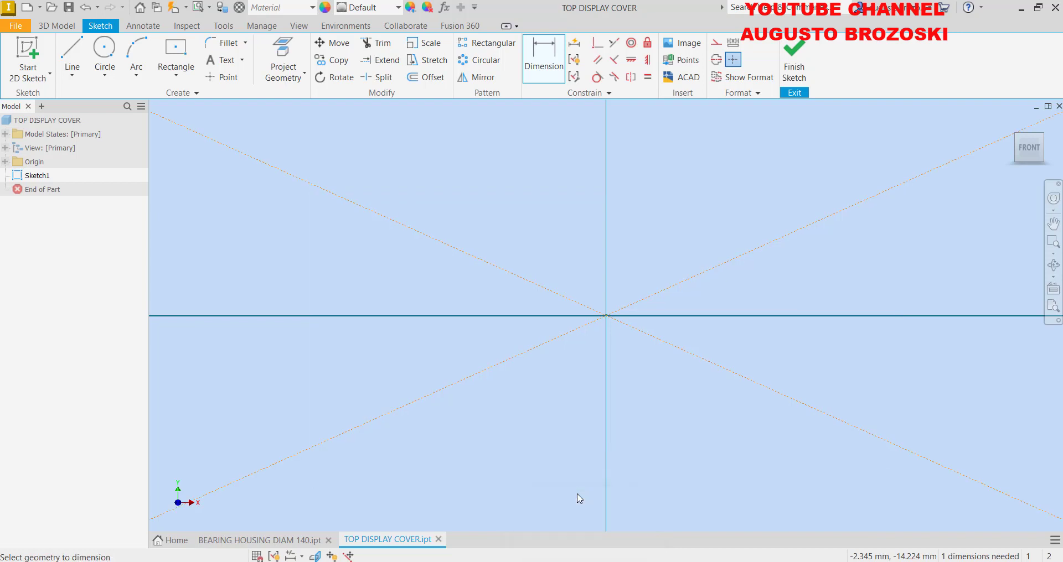
pyautogui.scroll(3, 557, 274)
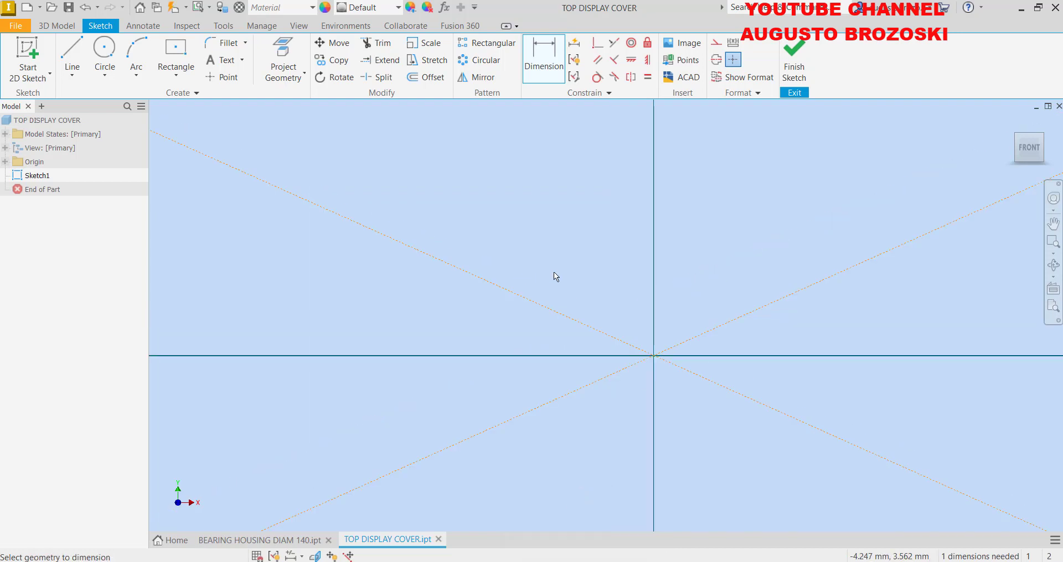
pyautogui.scroll(-2, 561, 287)
pyautogui.scroll(-2, 553, 303)
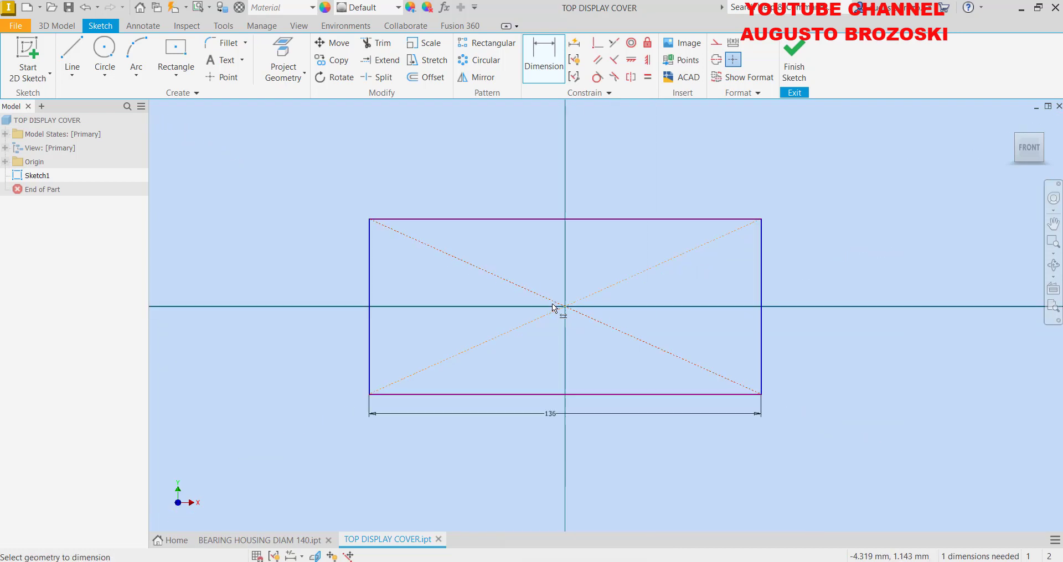
pyautogui.click(762, 275)
pyautogui.click(799, 293)
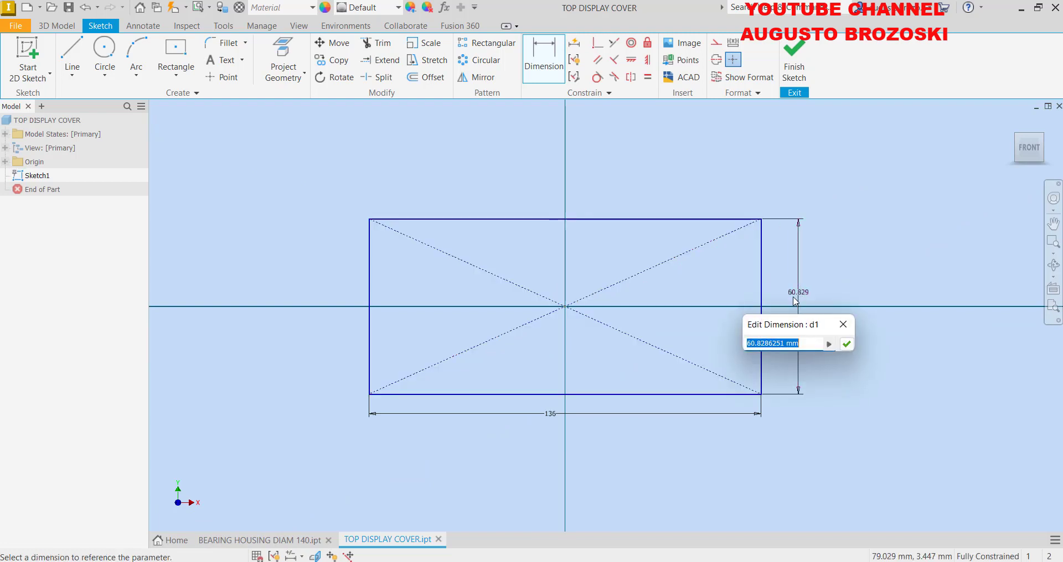
pyautogui.write('56')
pyautogui.press('Return')
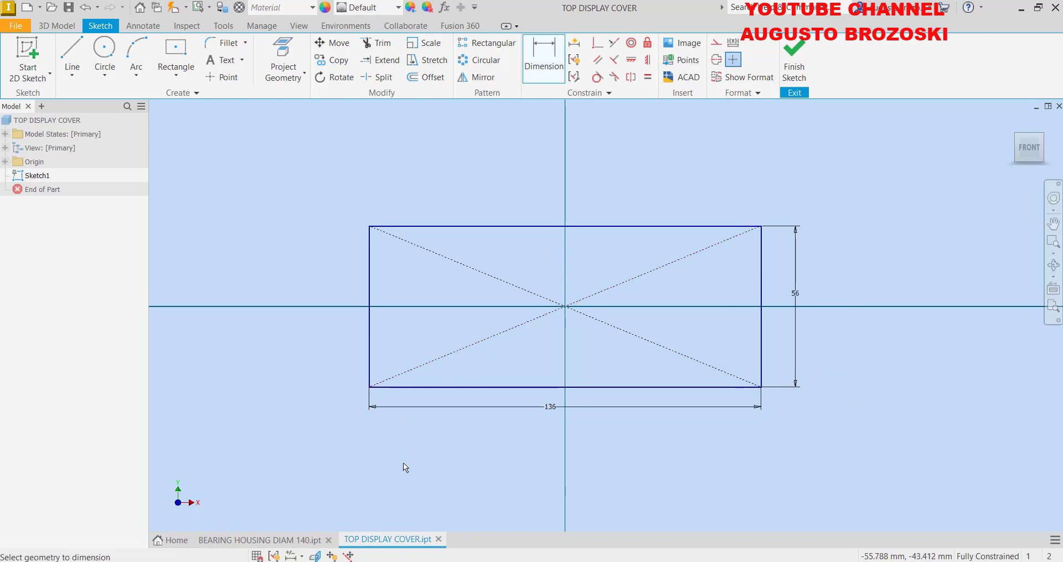
pyautogui.hotkey('alt', 'Tab')
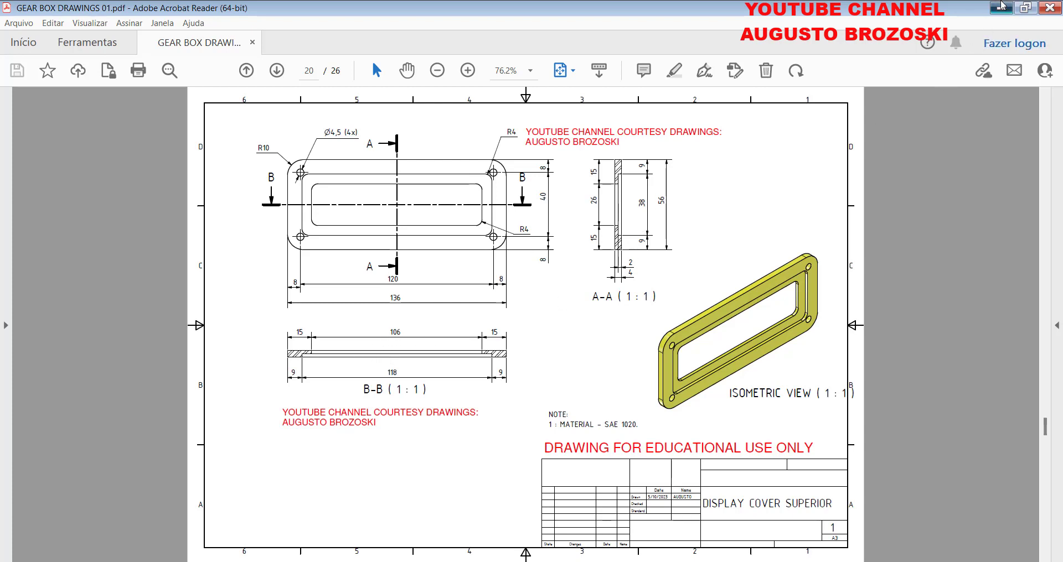
pyautogui.click(1001, 7)
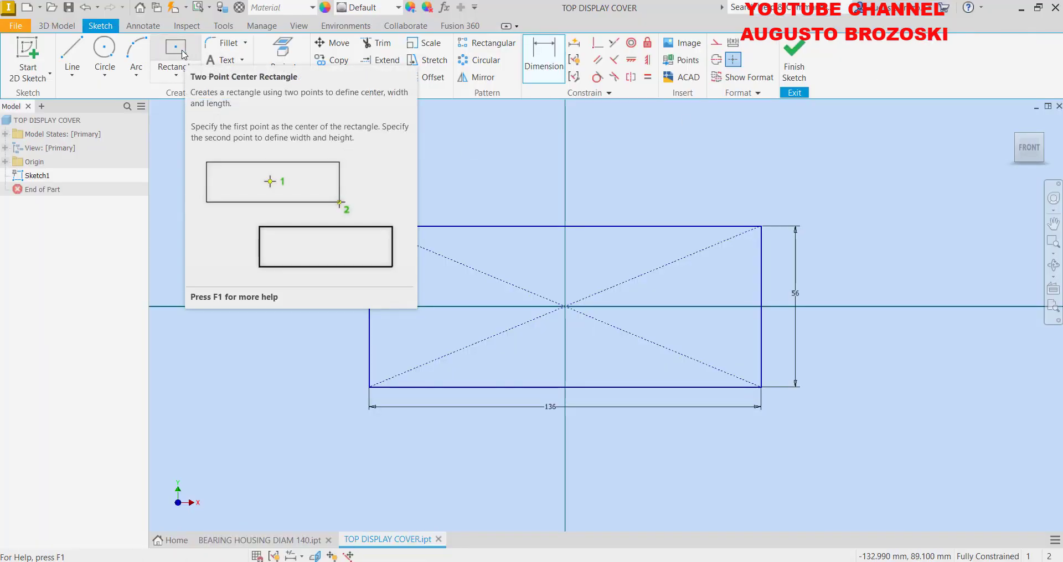
# Draw a second centre-point rectangle at the origin for the opening
pyautogui.click(184, 54)
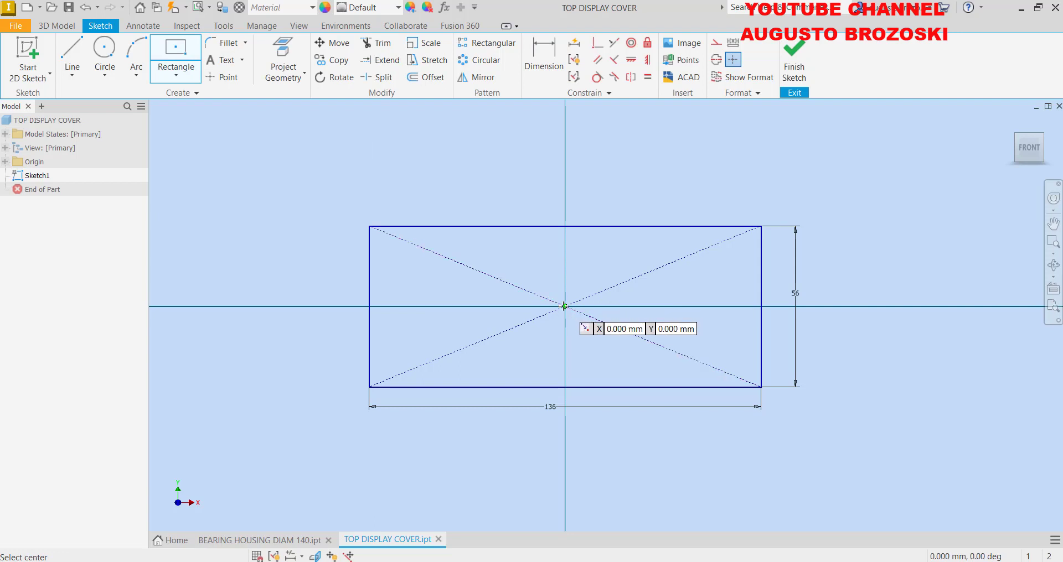
pyautogui.click(566, 306)
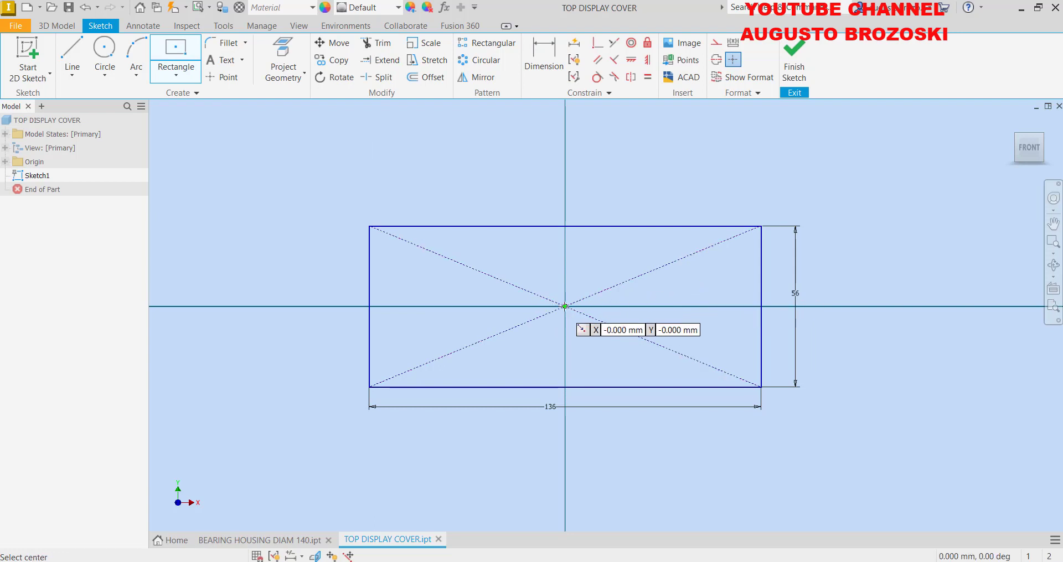
pyautogui.click(718, 260)
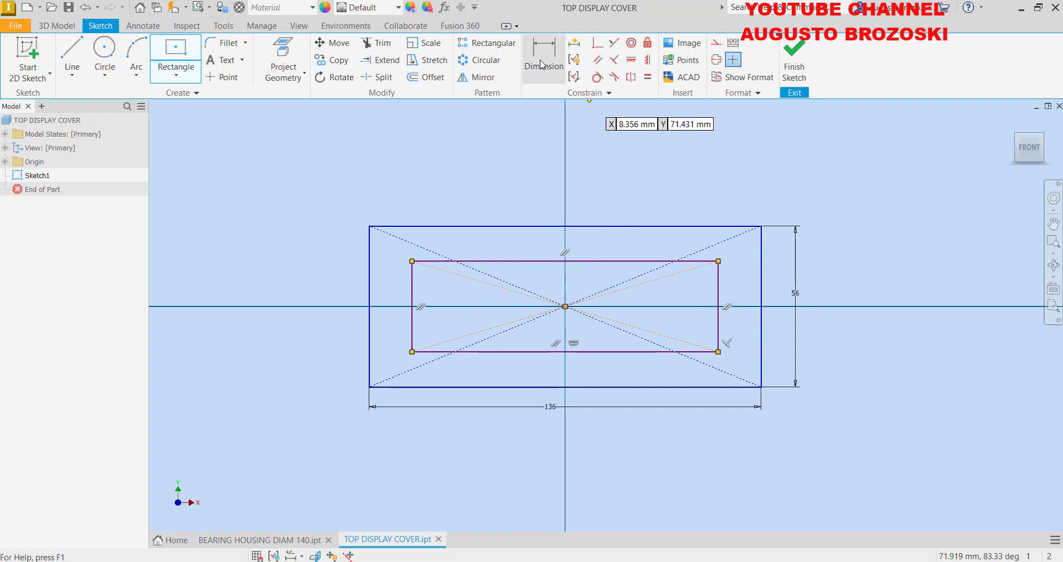
# Dimension the opening 106 wide by 26 high and finish the sketch
pyautogui.click(544, 79)
pyautogui.click(513, 261)
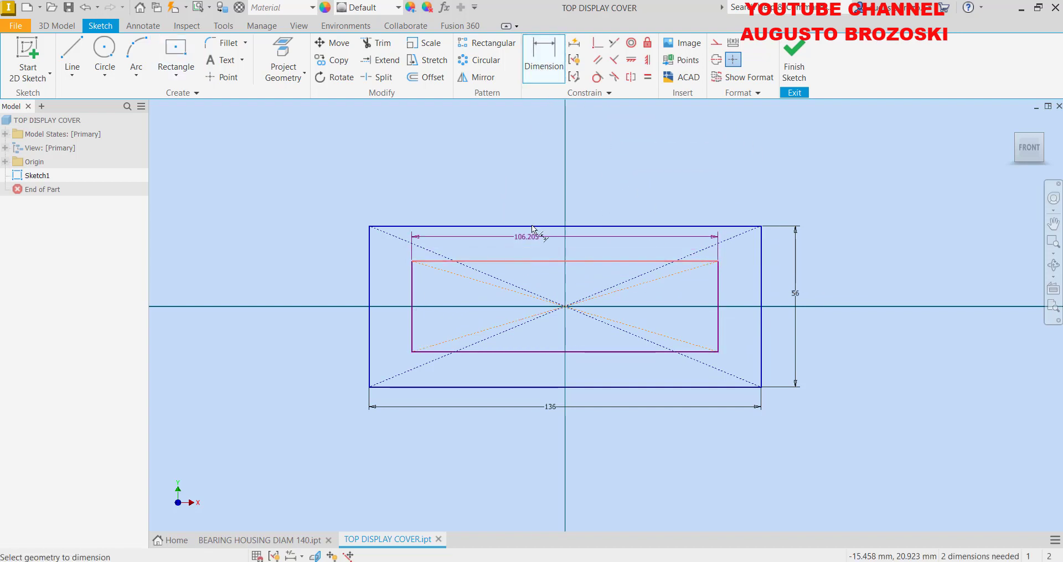
pyautogui.click(546, 198)
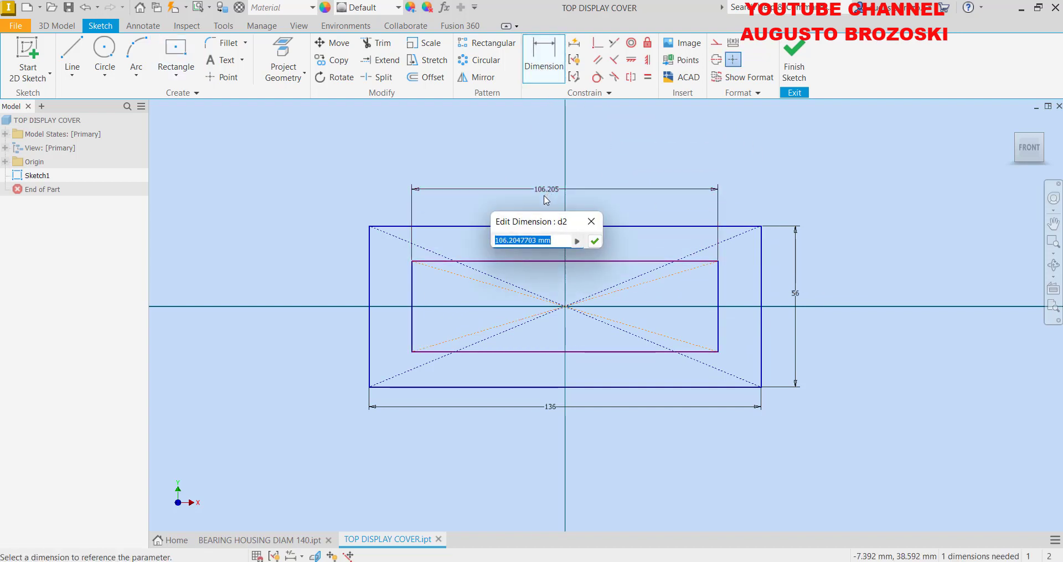
pyautogui.write('106')
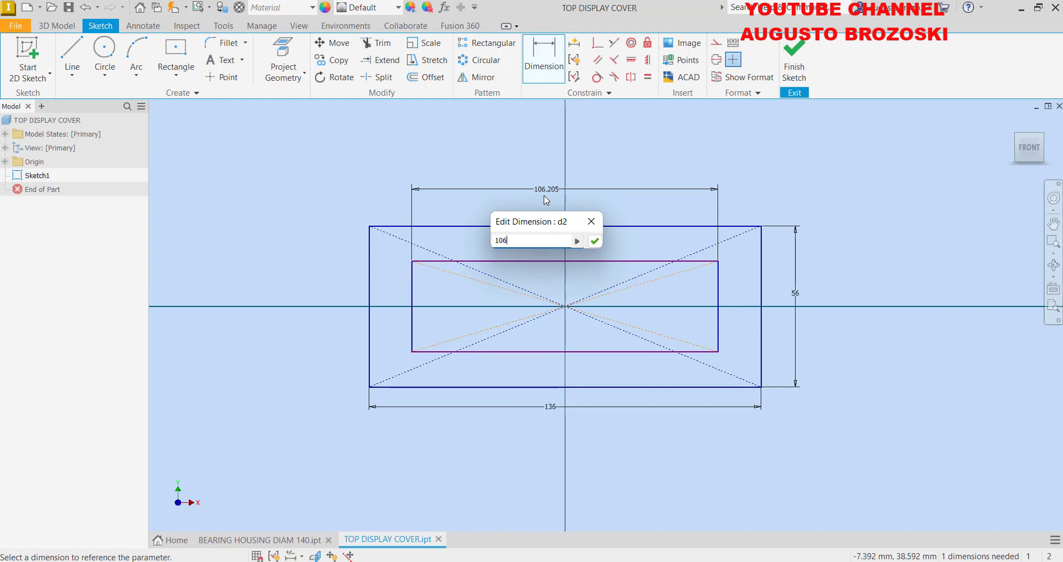
pyautogui.press('Return')
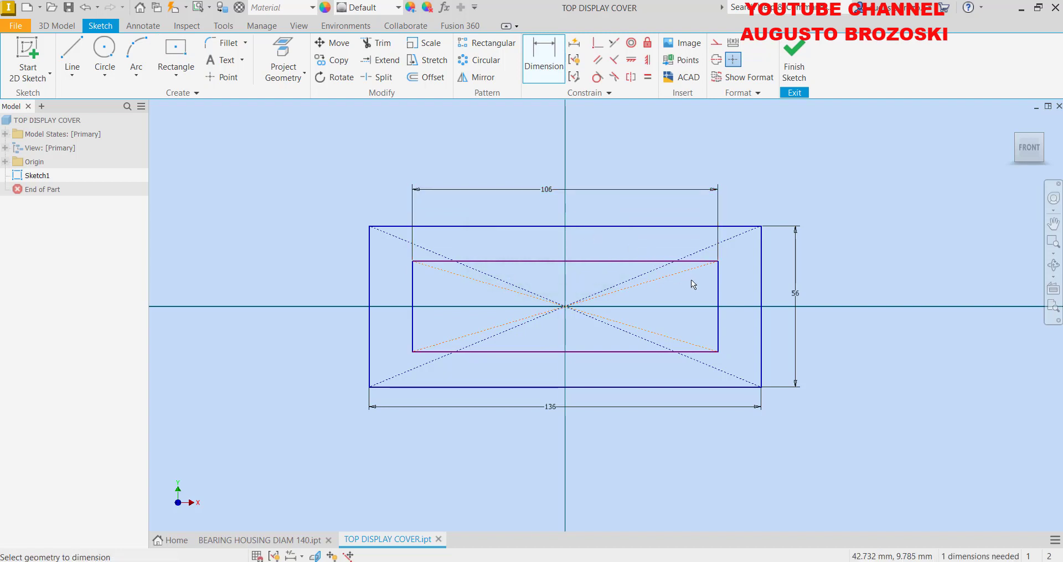
pyautogui.click(719, 283)
pyautogui.click(747, 295)
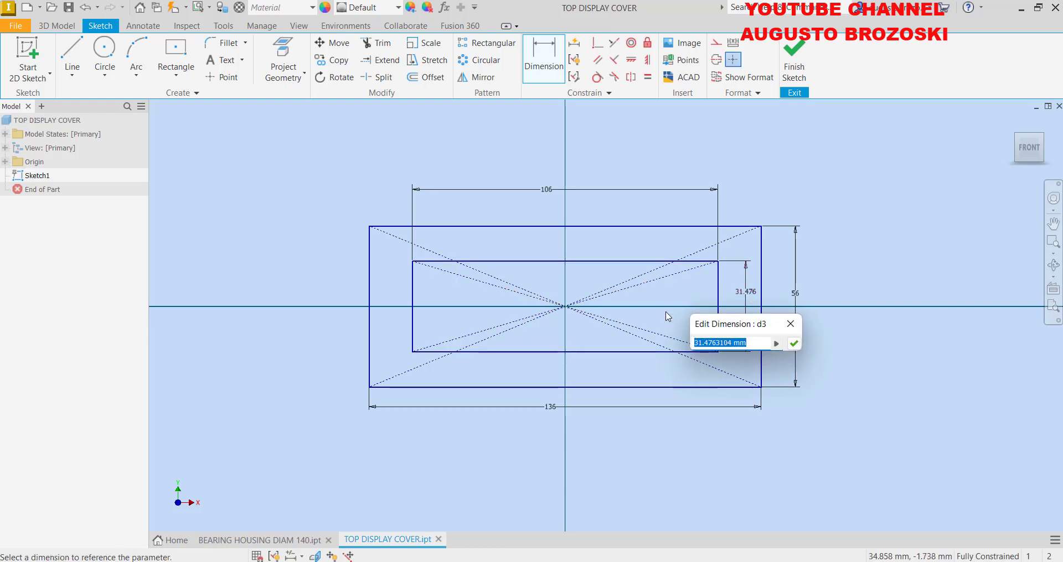
pyautogui.write('26')
pyautogui.press('Return')
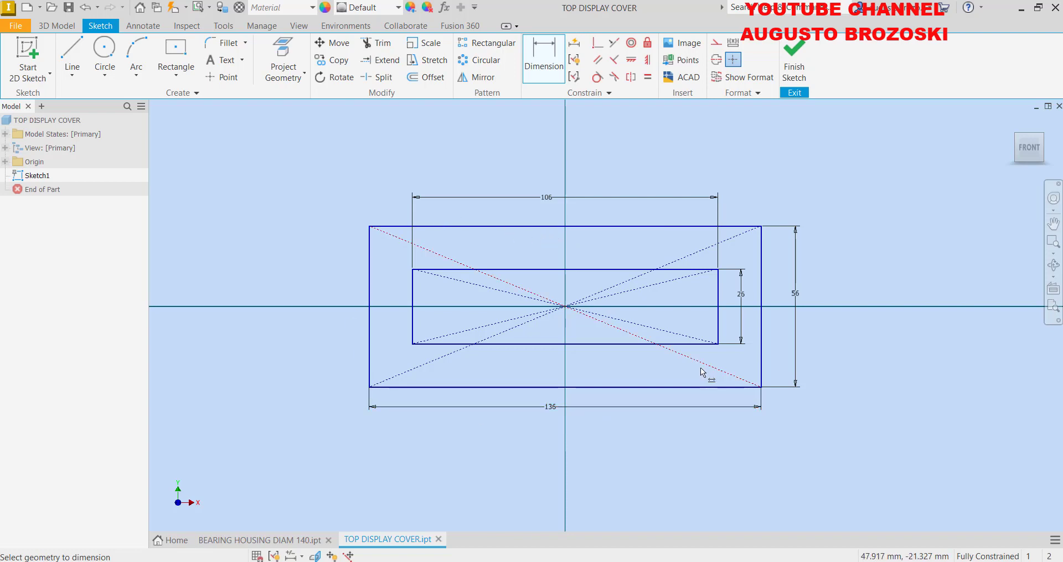
pyautogui.click(793, 72)
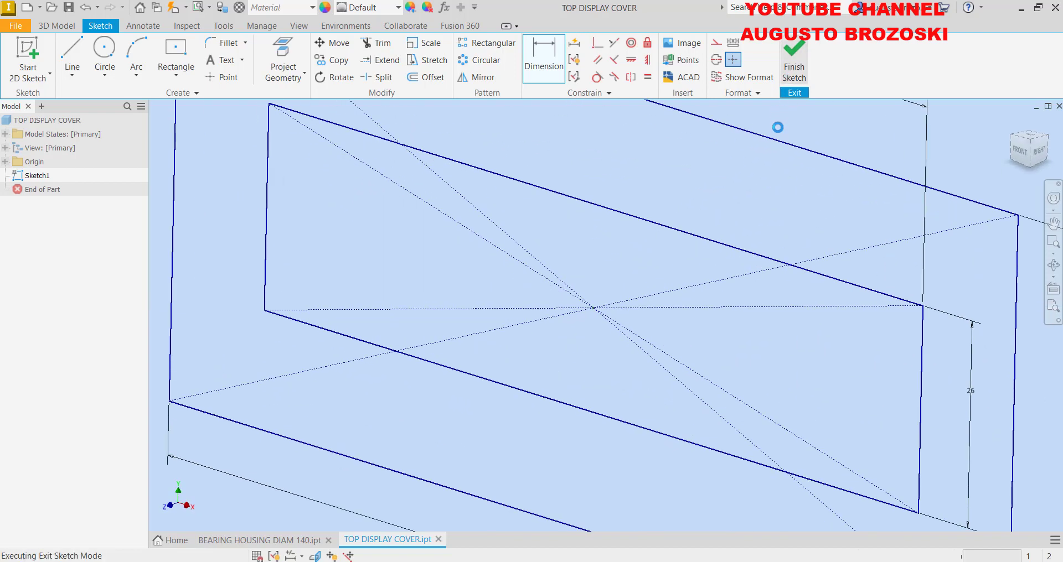
# Redefine Sketch1 onto the XZ Plane from the Origin folder
pyautogui.click(1015, 122)
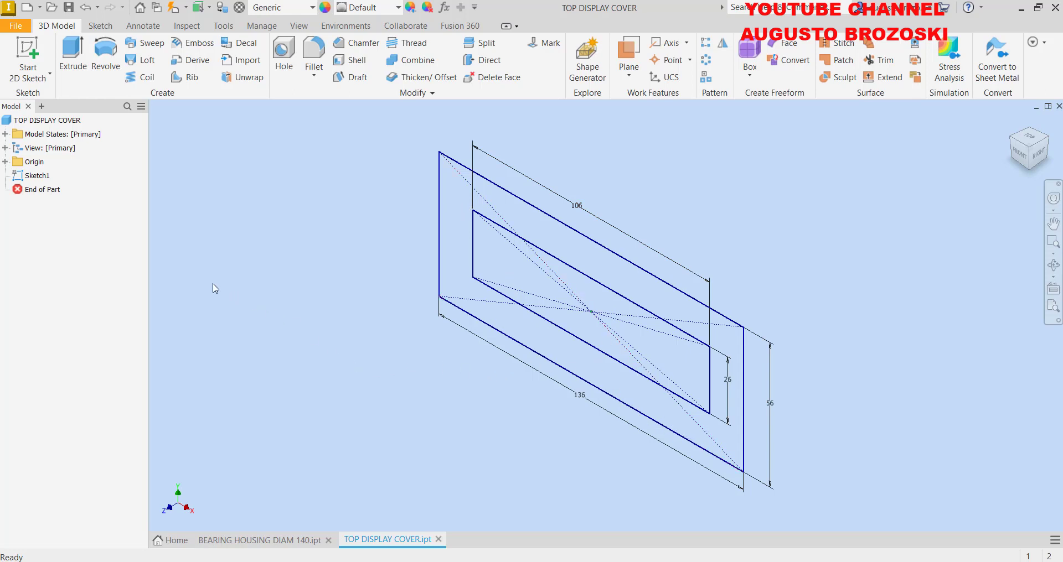
pyautogui.rightClick(38, 177)
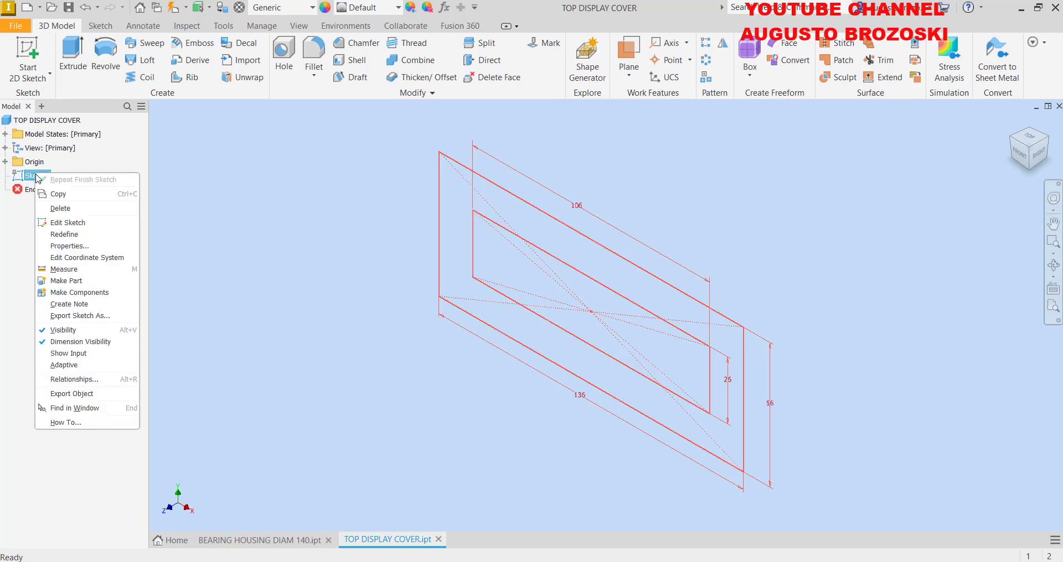
pyautogui.click(80, 236)
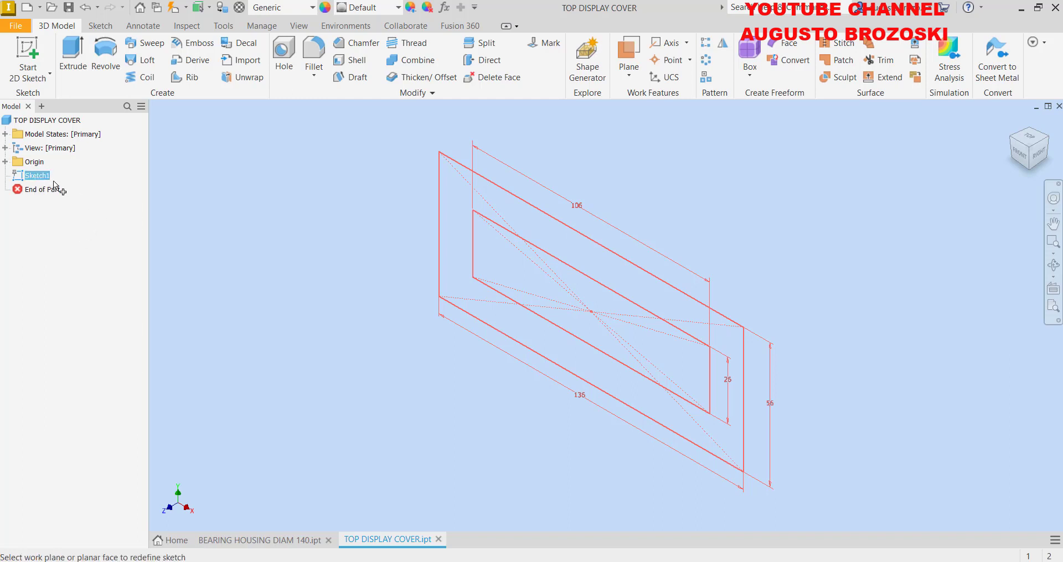
pyautogui.click(5, 162)
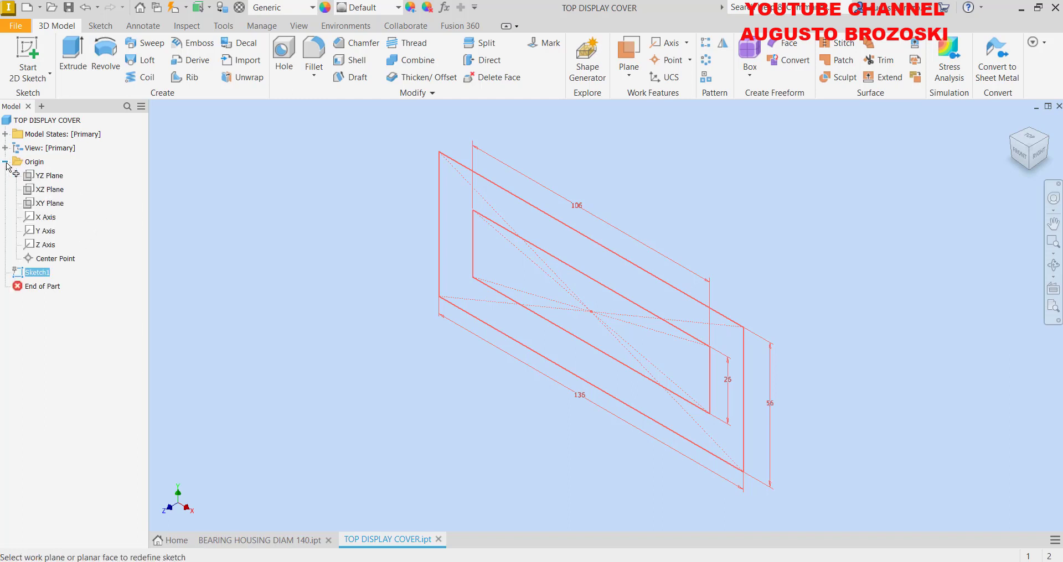
pyautogui.click(55, 191)
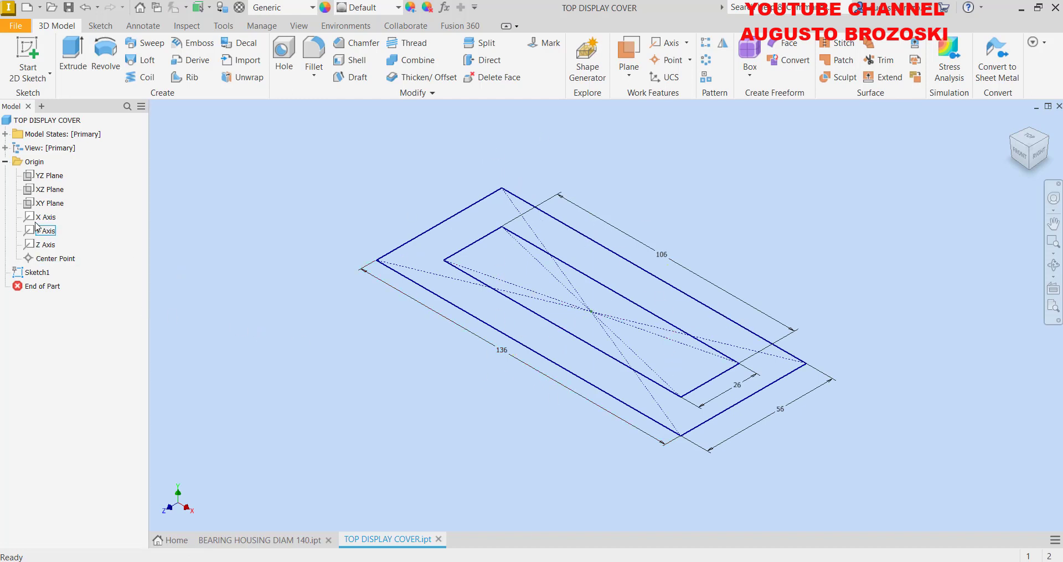
# Dismiss the XY Plane options and cancel a second Redefine attempt on Sketch1
pyautogui.rightClick(42, 204)
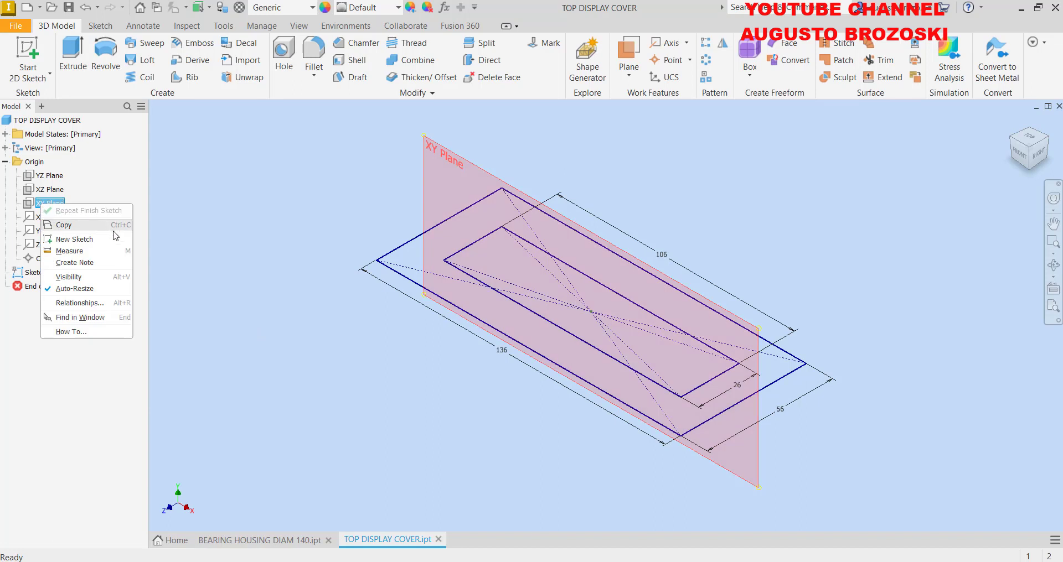
pyautogui.click(320, 188)
pyautogui.click(308, 191)
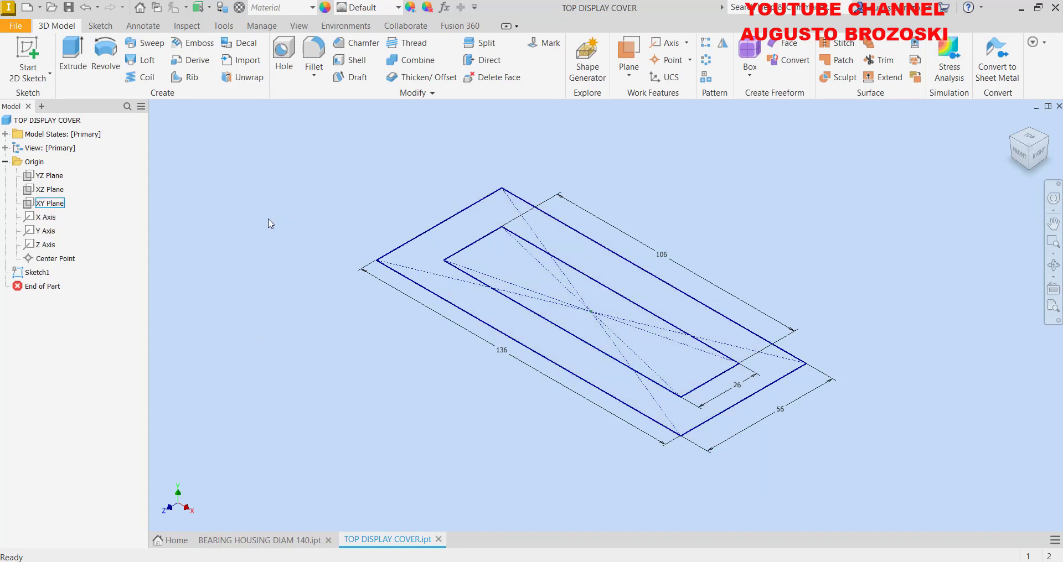
pyautogui.rightClick(40, 277)
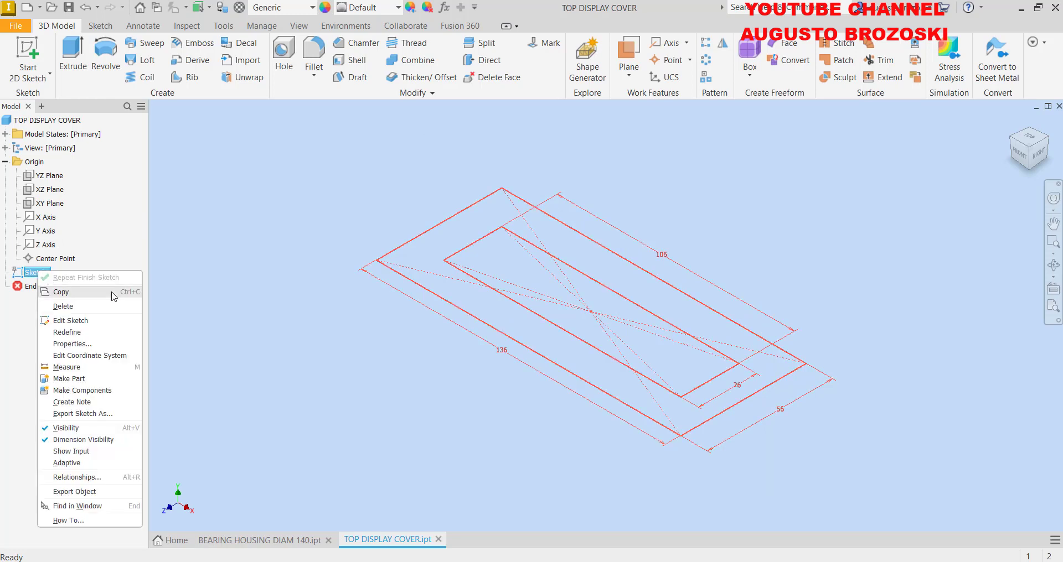
pyautogui.click(82, 332)
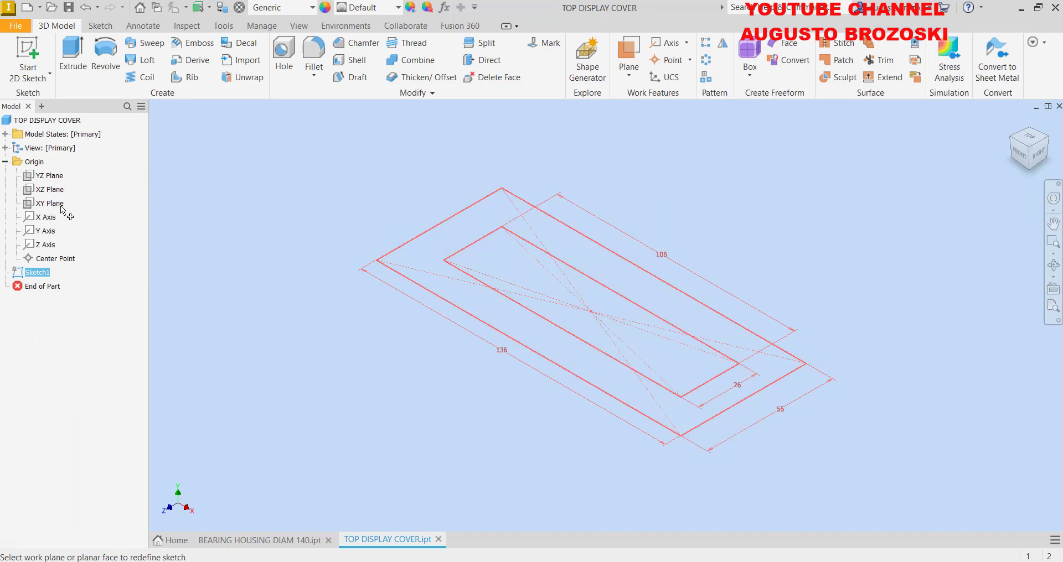
pyautogui.press('Escape')
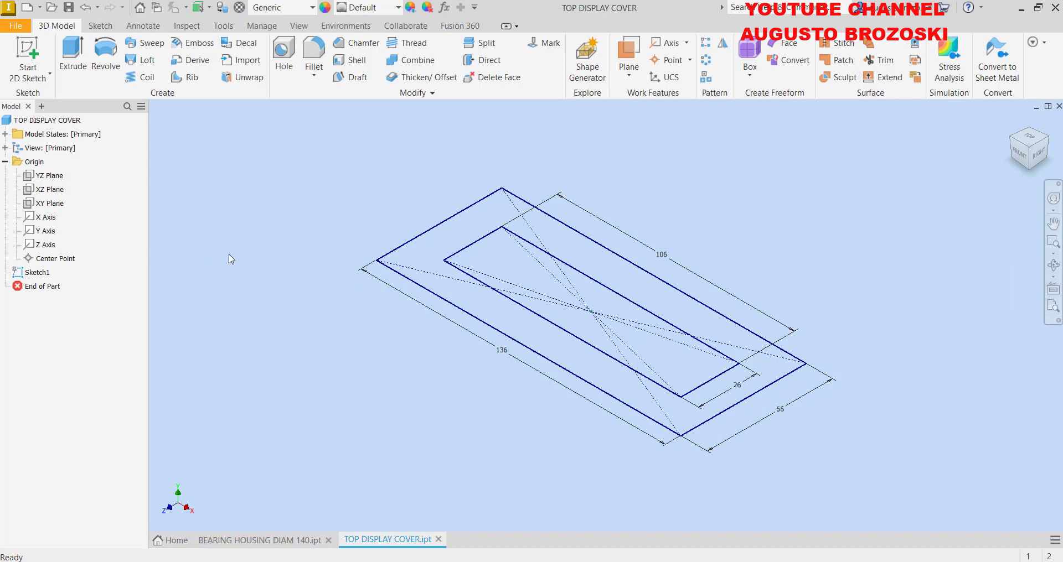
# Extrude the profile between the two rectangles 4 mm, then switch back to the drawing PDF
pyautogui.click(75, 55)
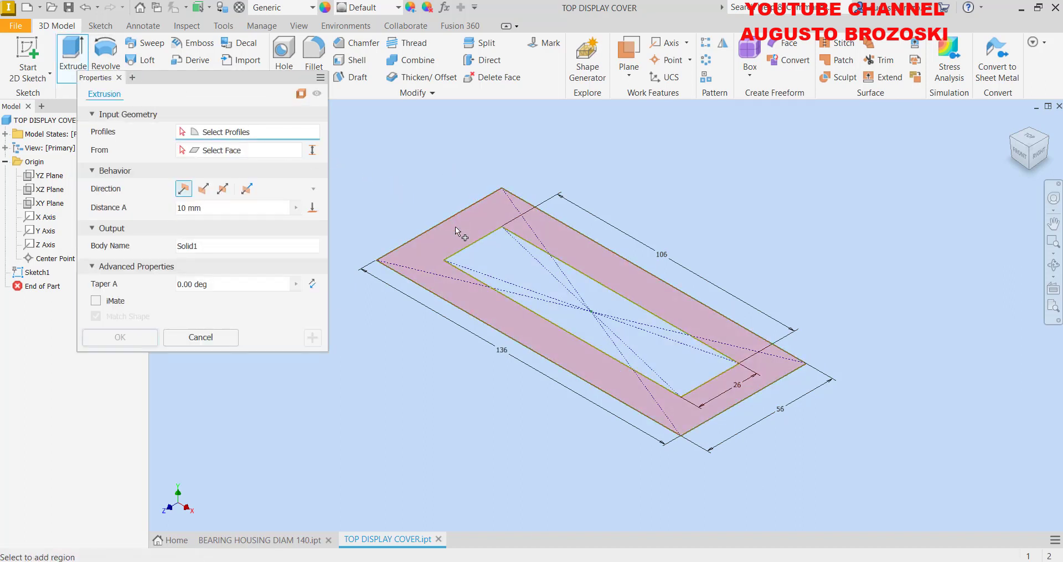
pyautogui.click(452, 229)
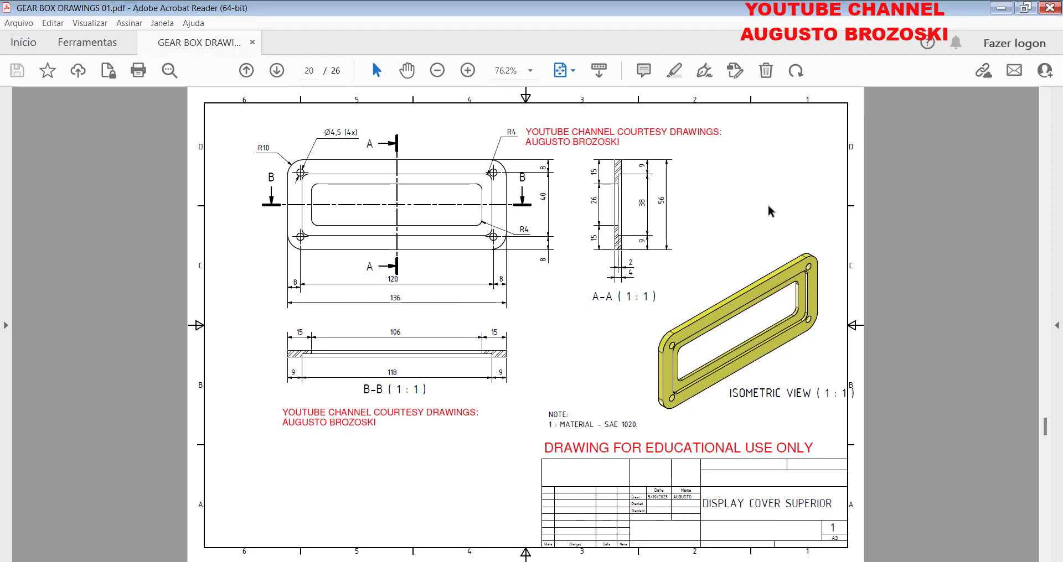
pyautogui.click(1001, 8)
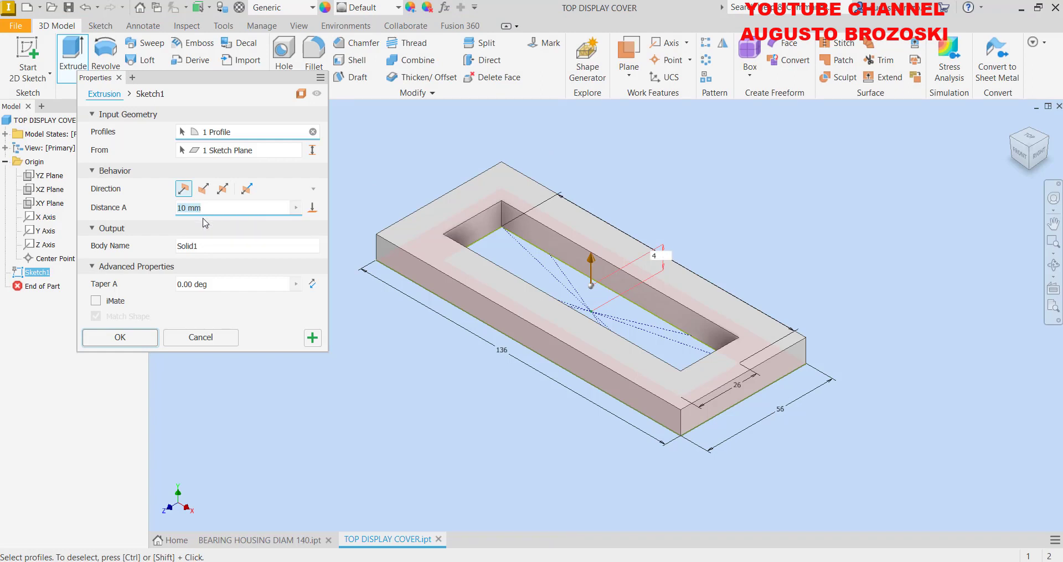
pyautogui.write('4')
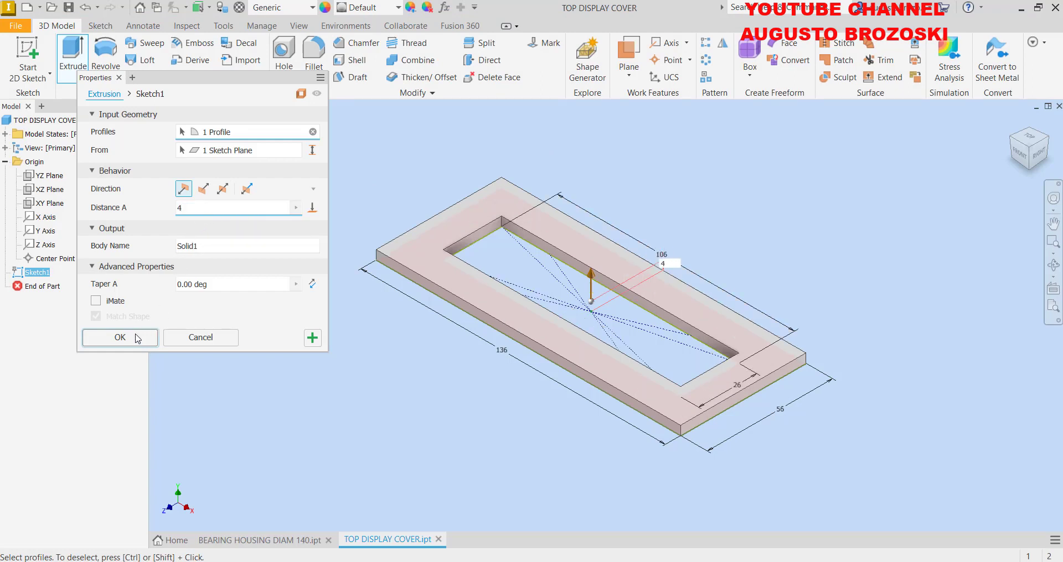
pyautogui.click(133, 339)
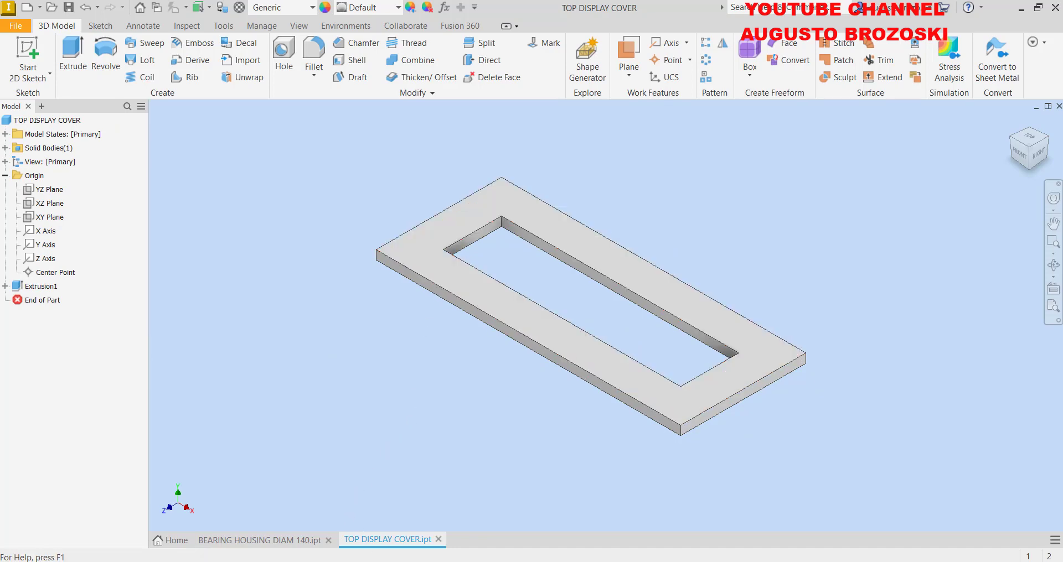
pyautogui.hotkey('alt', 'Tab')
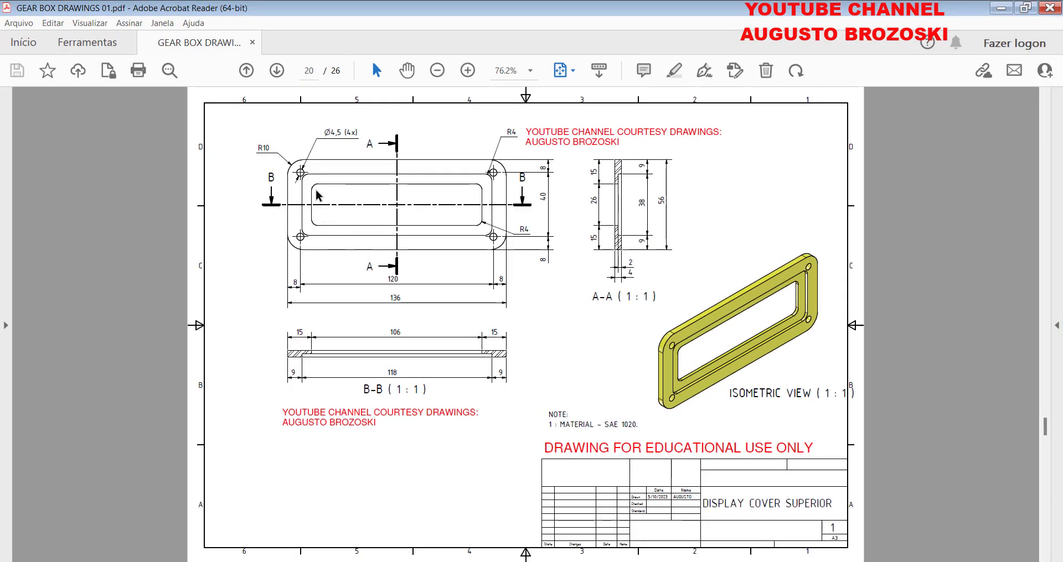
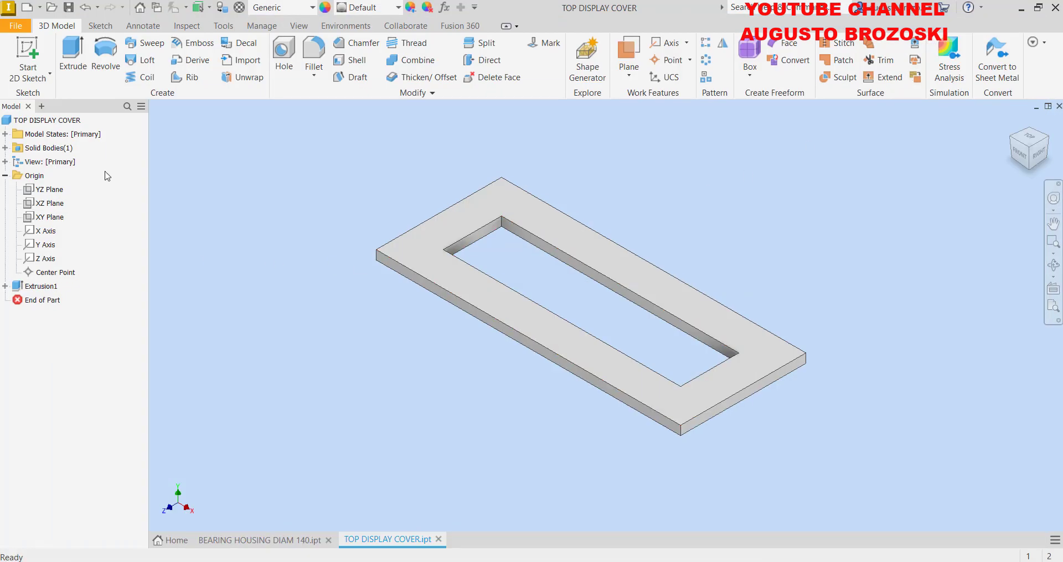
# Start a sketch on the plate's bottom face and draw a centre-point rectangle at the origin
pyautogui.click(34, 53)
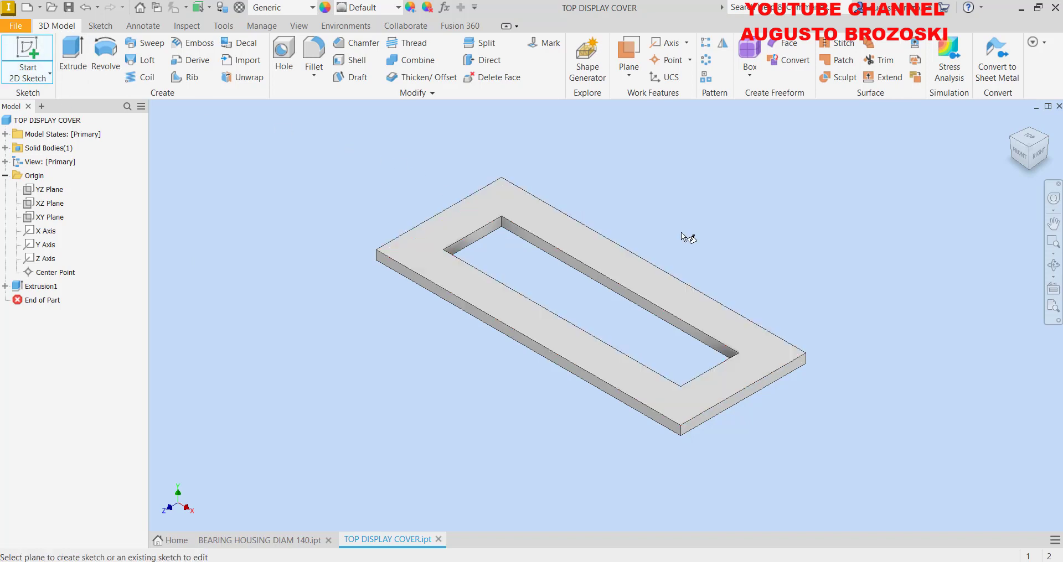
pyautogui.click(1029, 171)
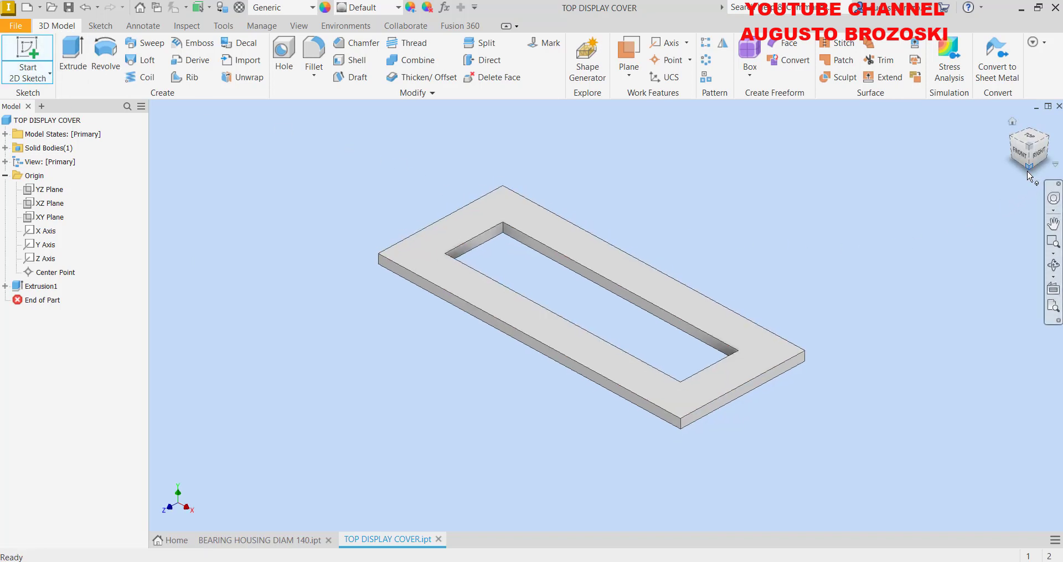
pyautogui.click(533, 331)
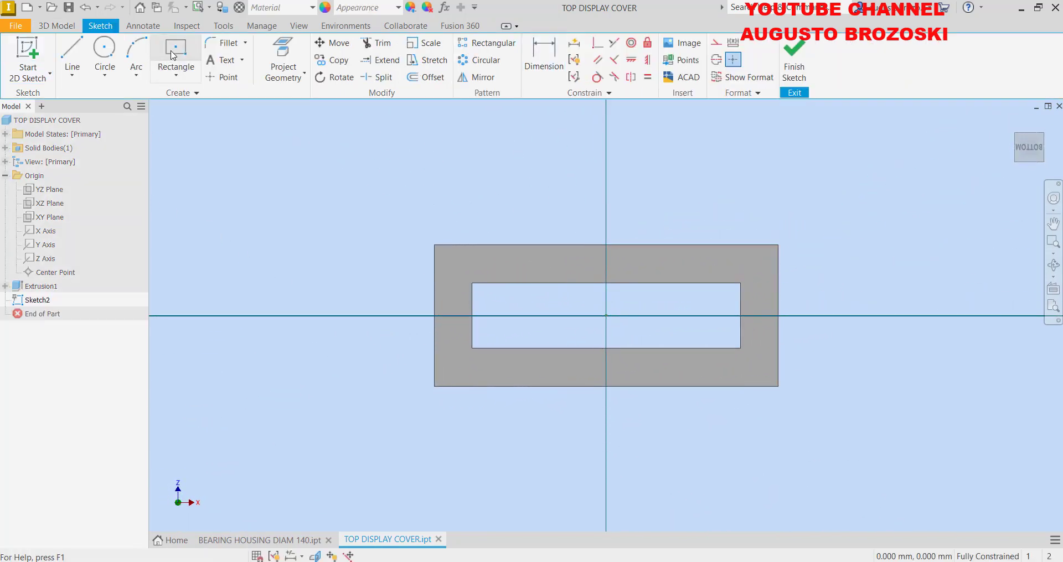
pyautogui.click(173, 55)
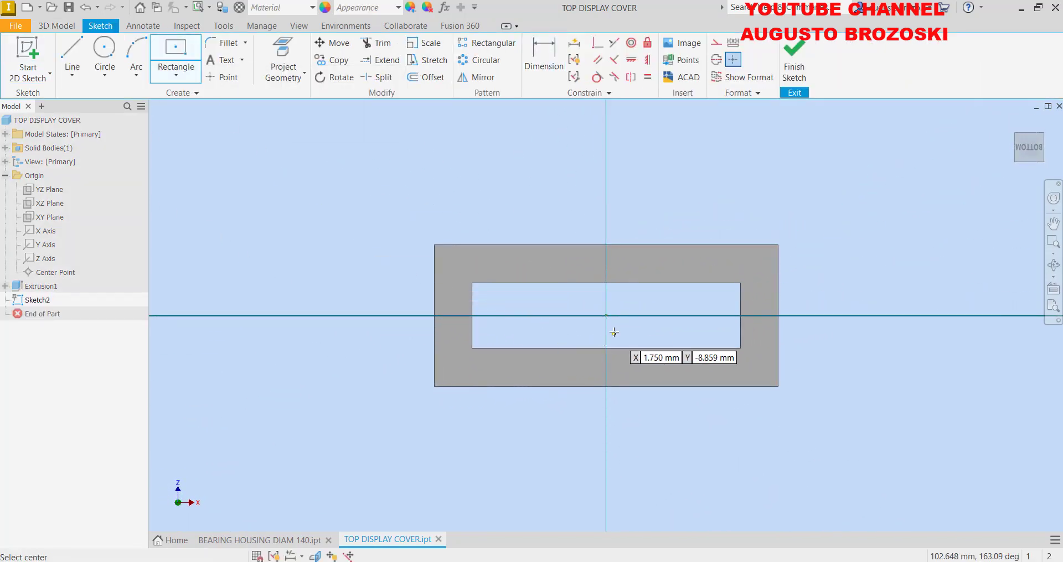
pyautogui.click(606, 315)
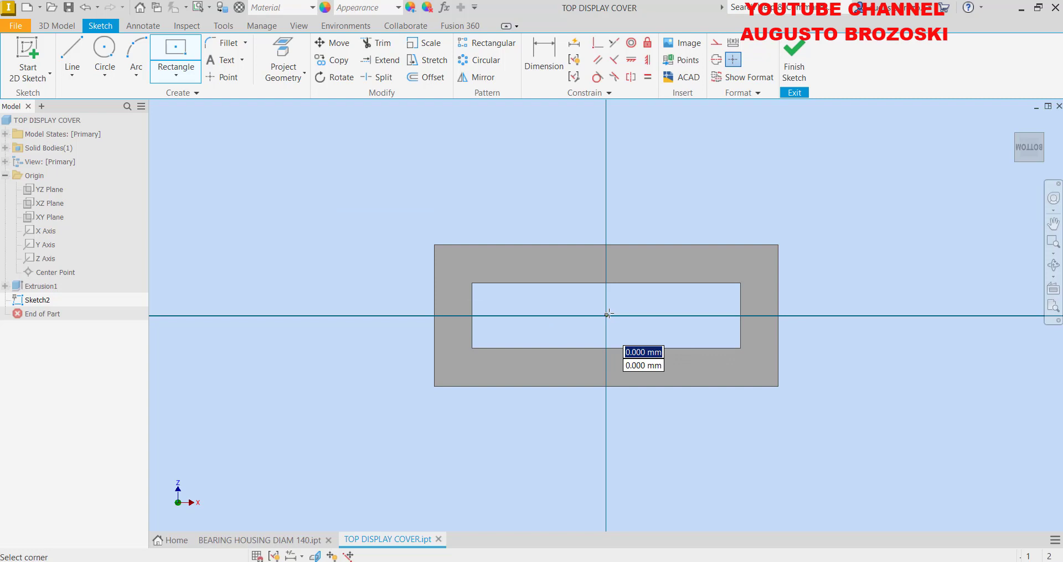
pyautogui.click(755, 267)
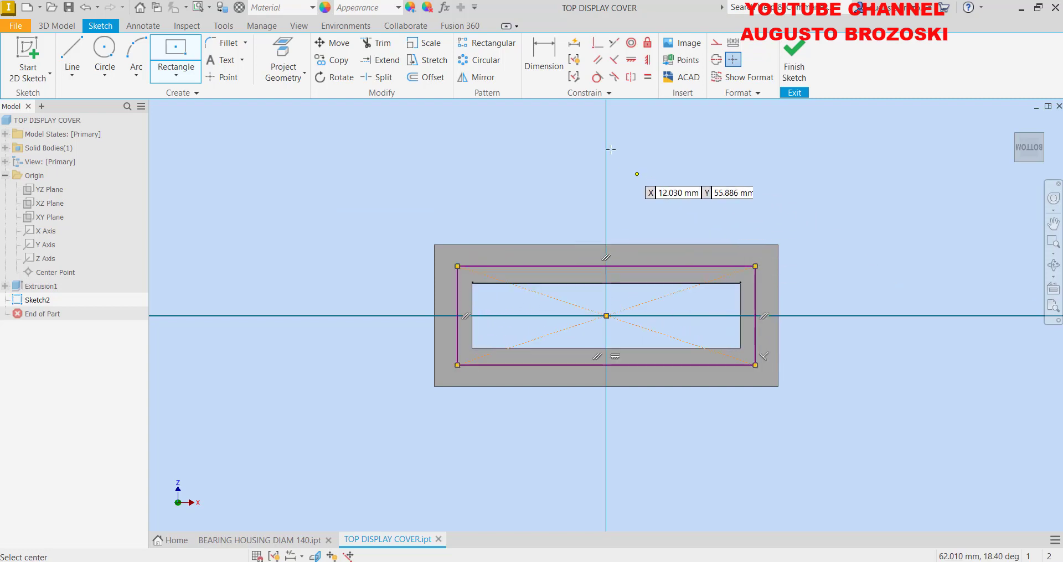
# Dimension the rectangle to 118 mm wide and 38 mm high
pyautogui.click(545, 57)
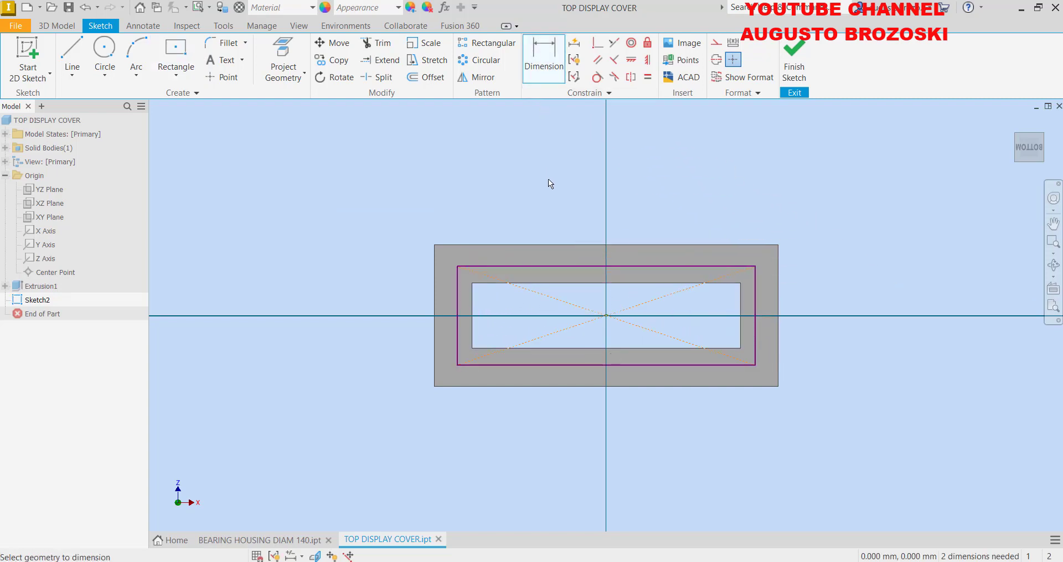
pyautogui.click(559, 263)
pyautogui.click(578, 216)
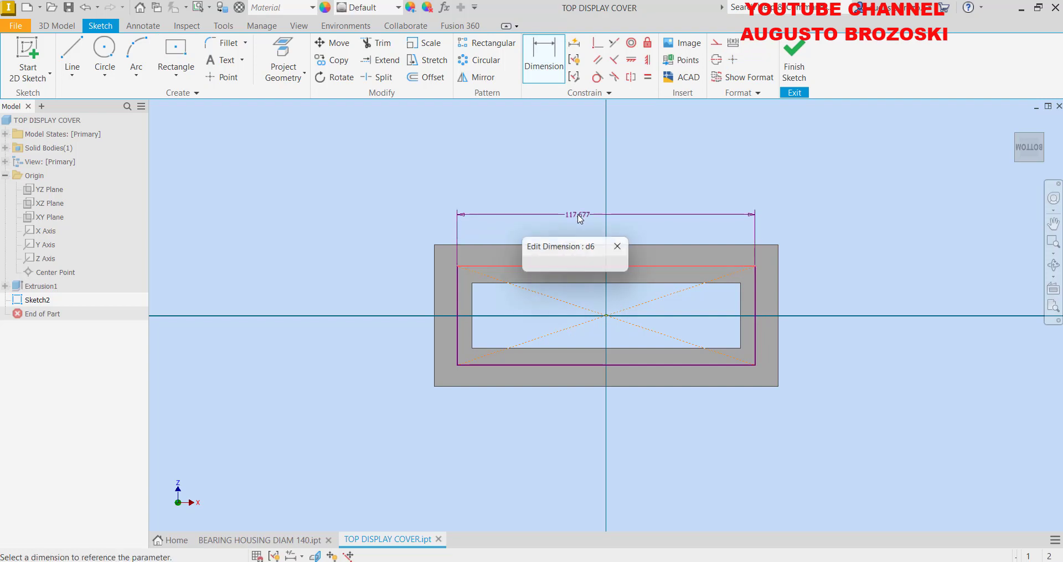
pyautogui.write('118')
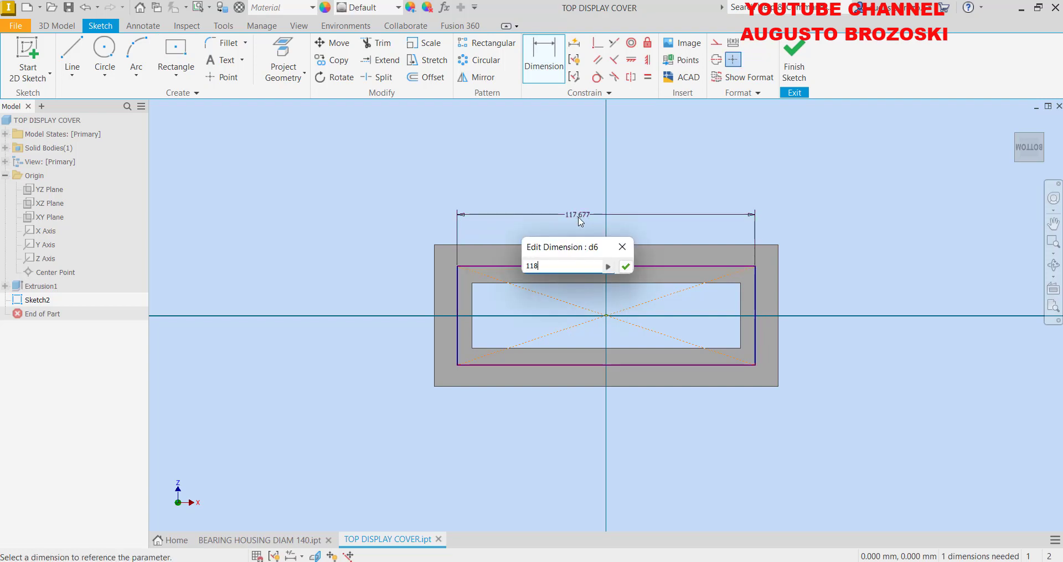
pyautogui.press('Return')
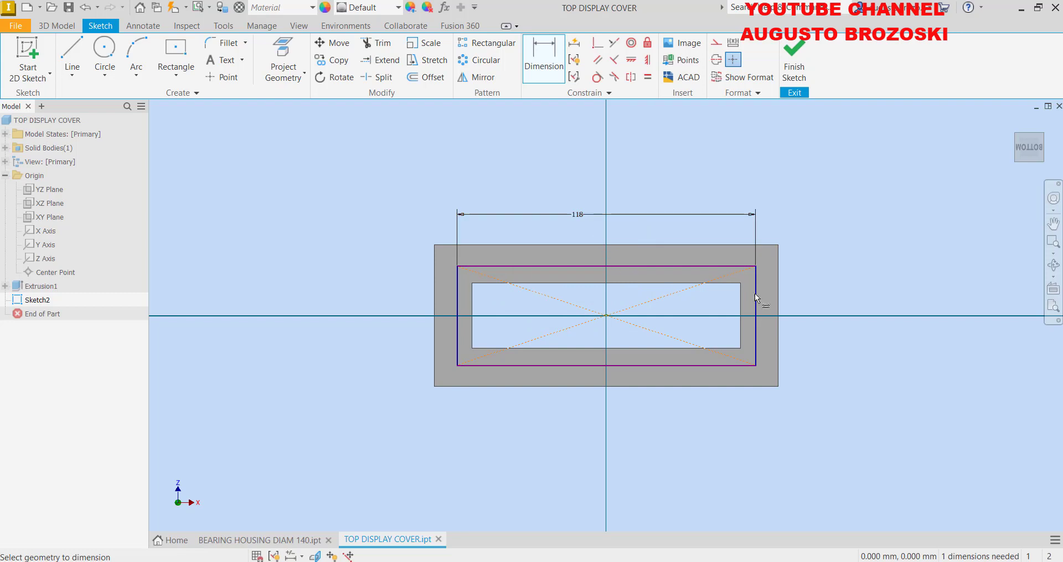
pyautogui.click(757, 295)
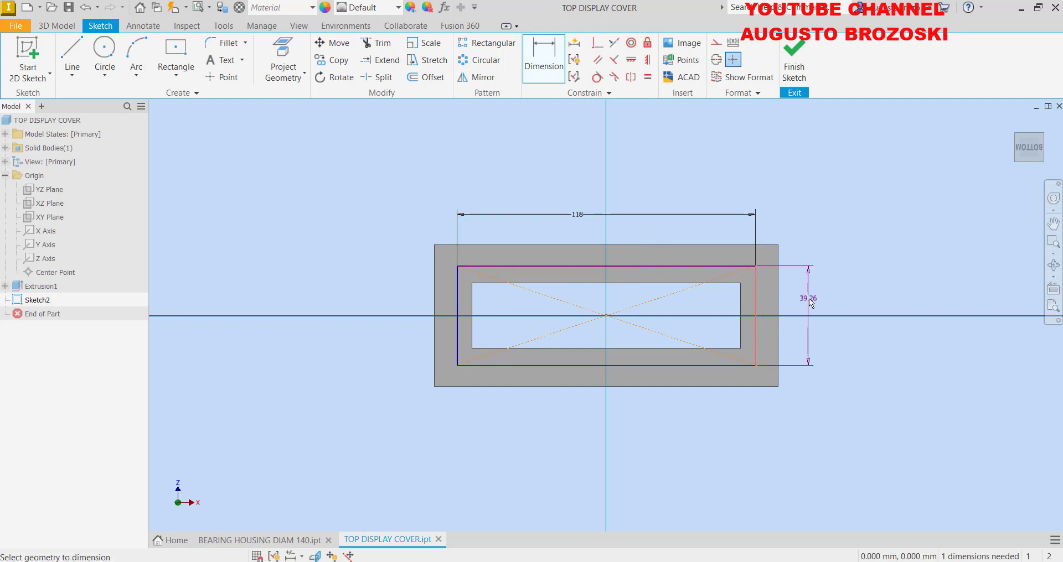
pyautogui.click(810, 304)
pyautogui.write('38')
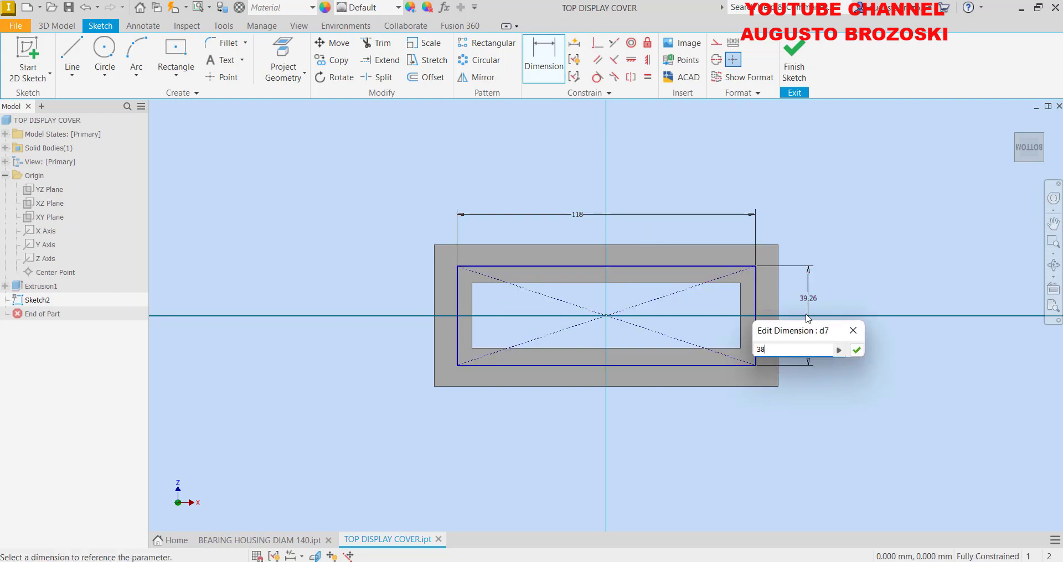
pyautogui.press('Return')
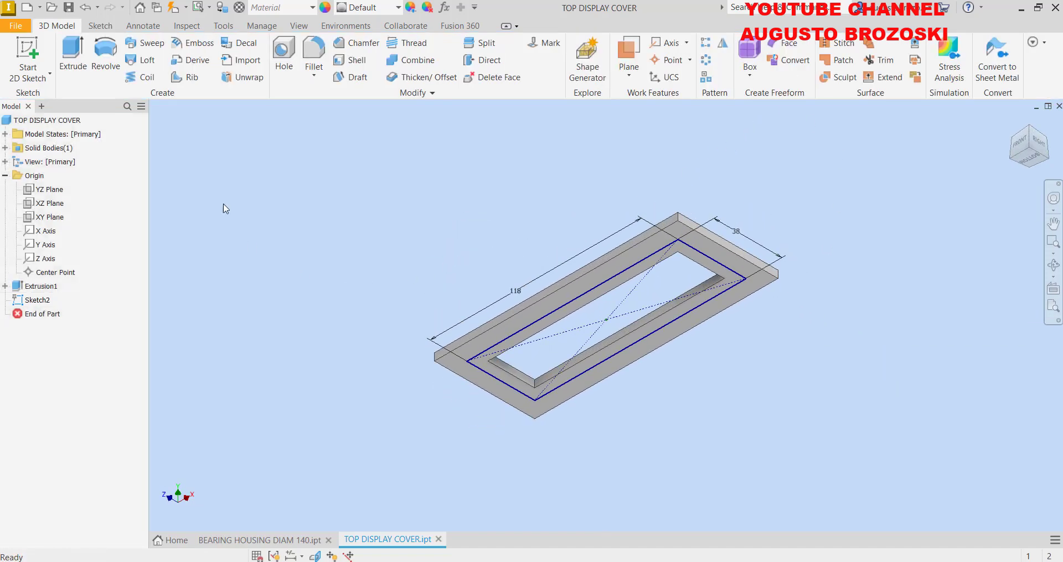
# Extrude Sketch2 as a 2 mm deep cut into the plate's underside
pyautogui.press('e')
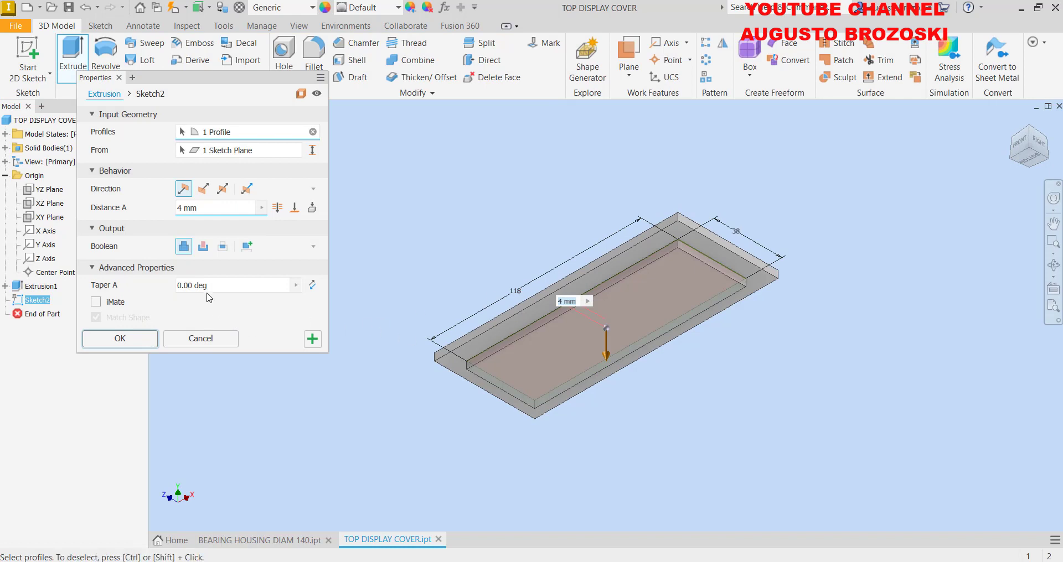
pyautogui.click(204, 247)
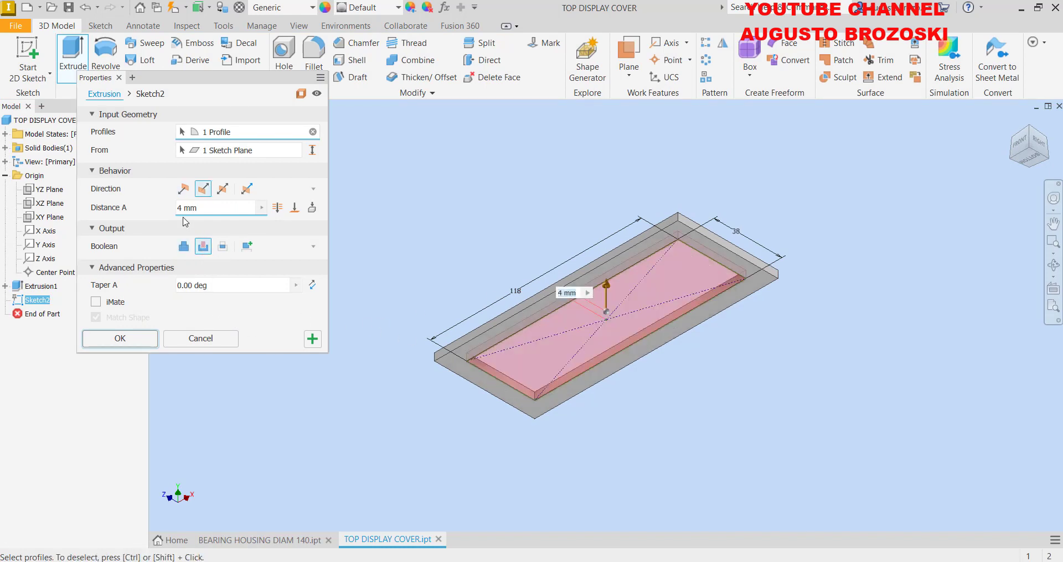
pyautogui.write('2')
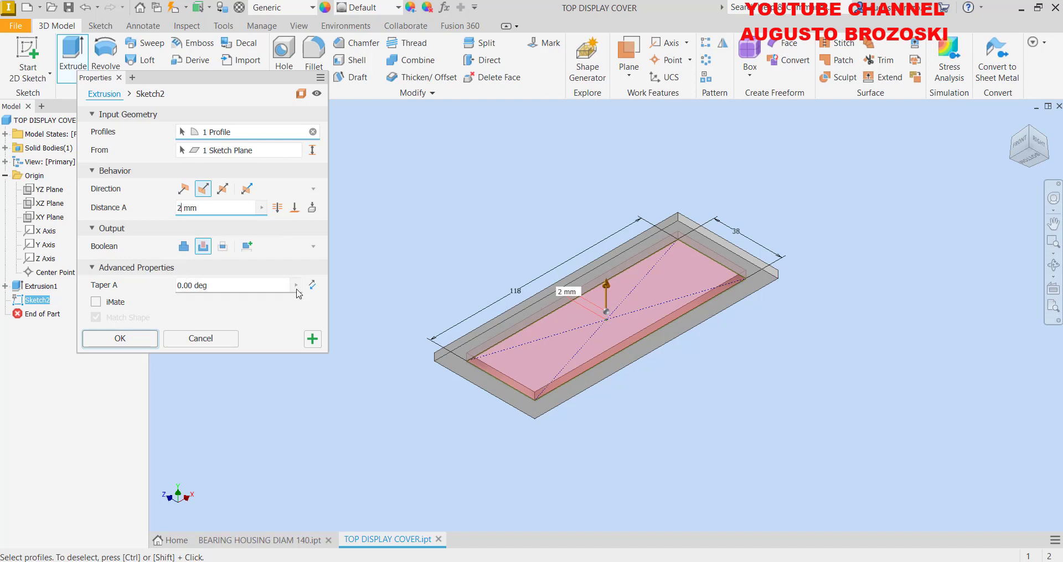
pyautogui.click(134, 343)
pyautogui.scroll(-3, 534, 420)
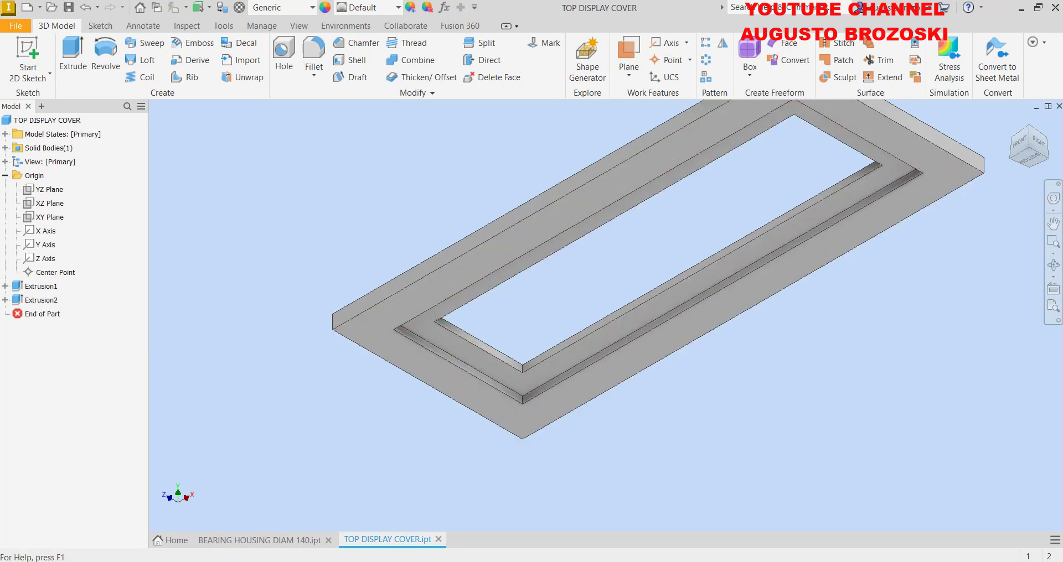
pyautogui.hotkey('alt', 'Tab')
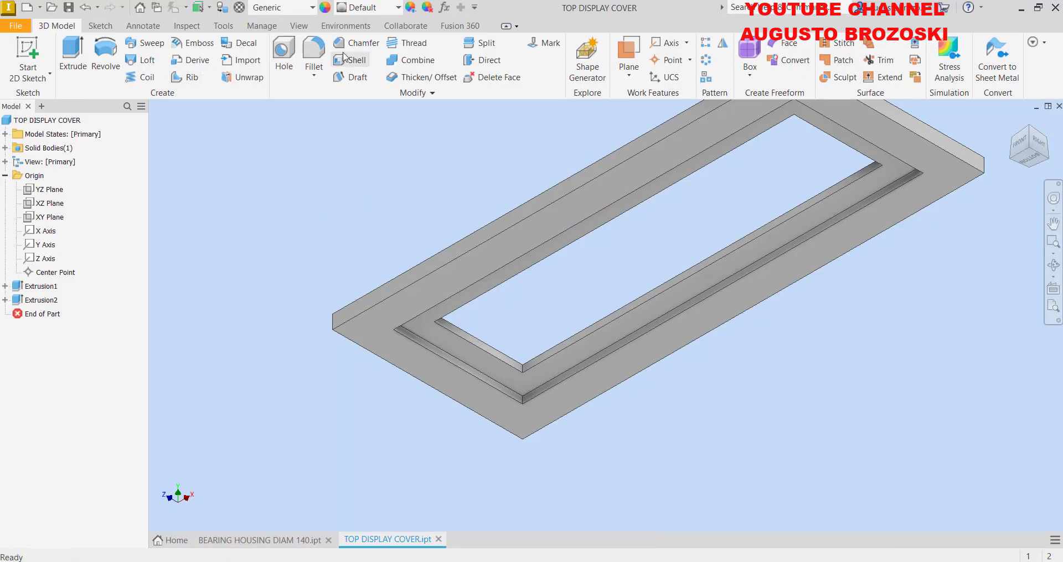
# Fillet the four outer vertical corner edges of the plate with a 10 mm radius
pyautogui.click(314, 51)
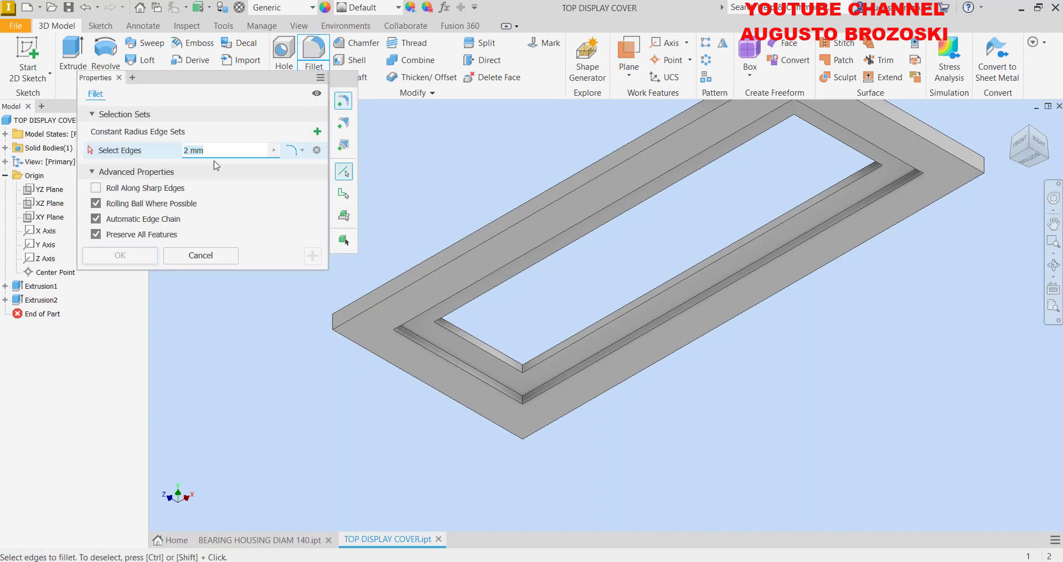
pyautogui.write('1')
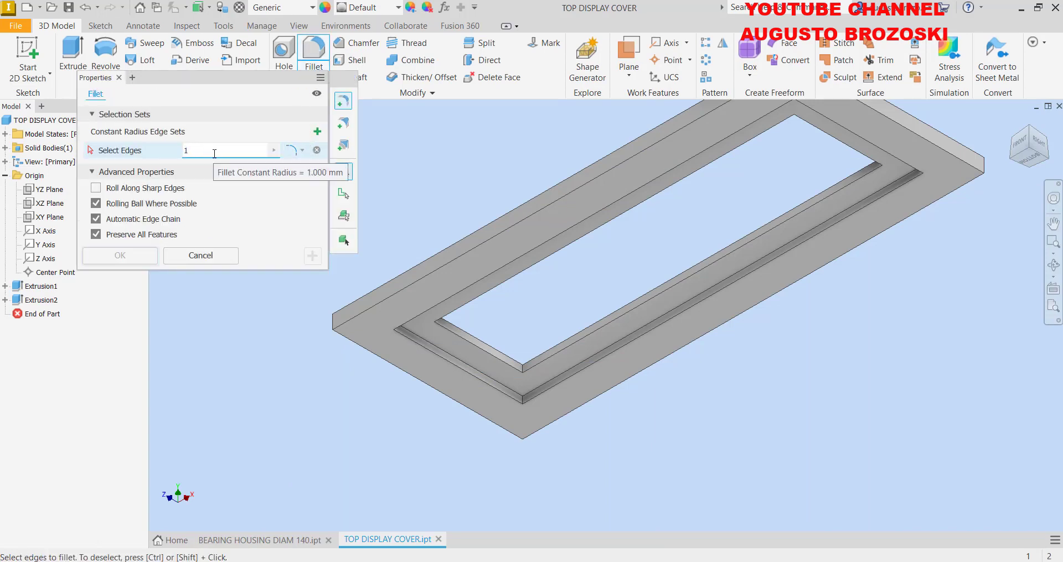
pyautogui.write('0')
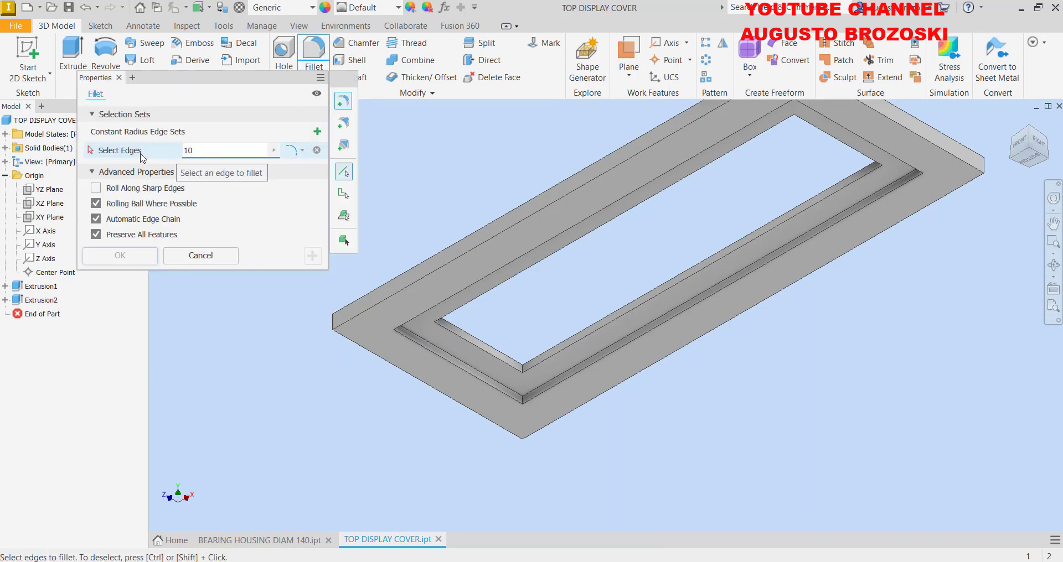
pyautogui.click(330, 324)
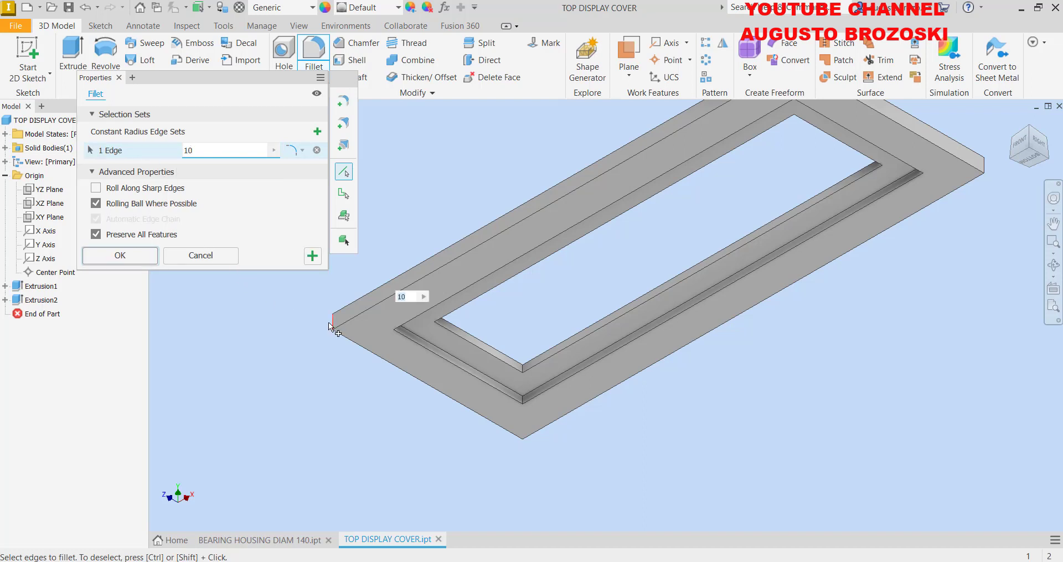
pyautogui.click(524, 432)
pyautogui.scroll(2, 520, 461)
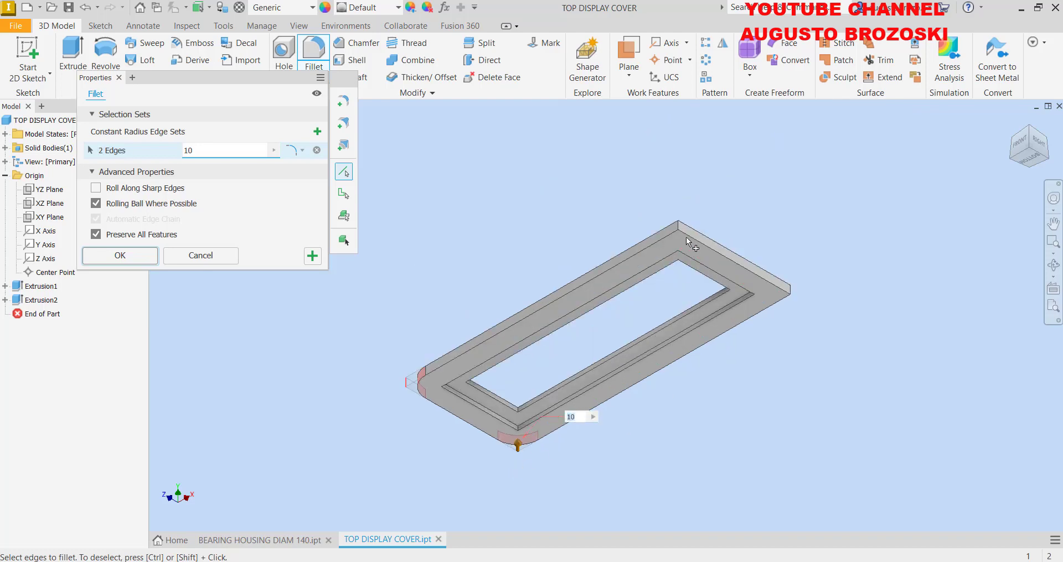
pyautogui.scroll(-4, 687, 216)
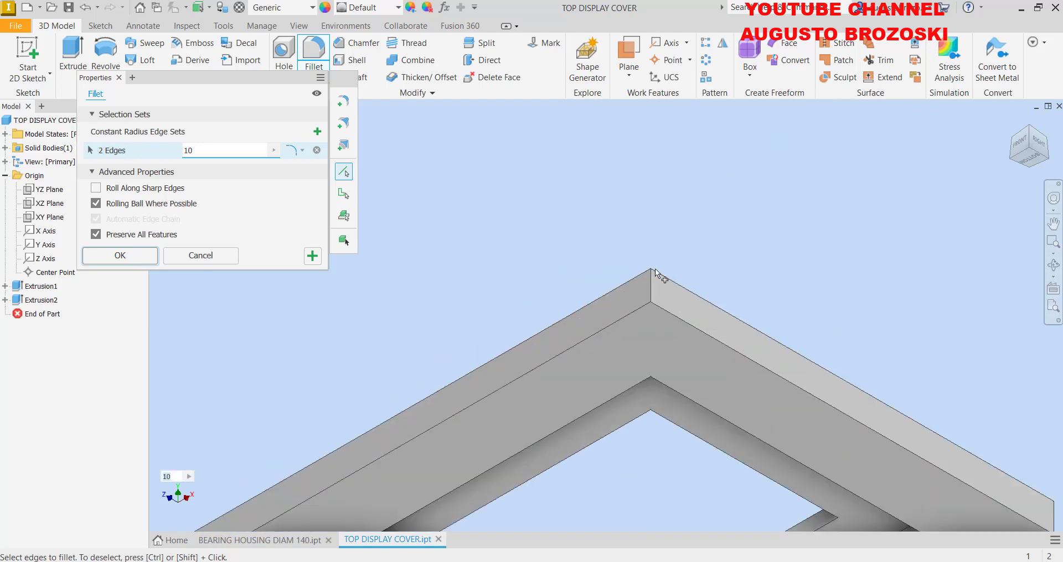
pyautogui.click(651, 281)
pyautogui.scroll(2, 613, 270)
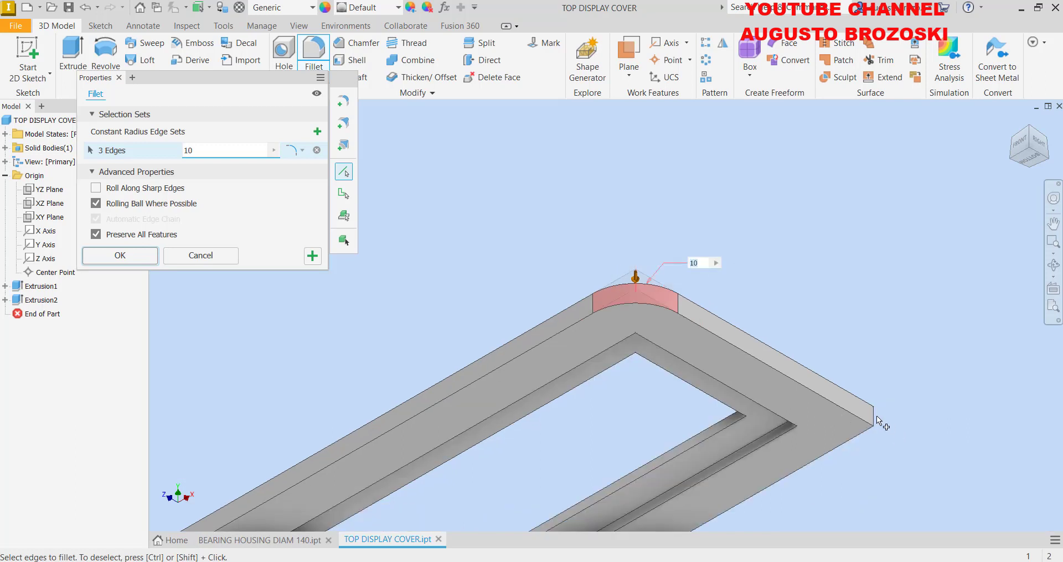
pyautogui.click(874, 418)
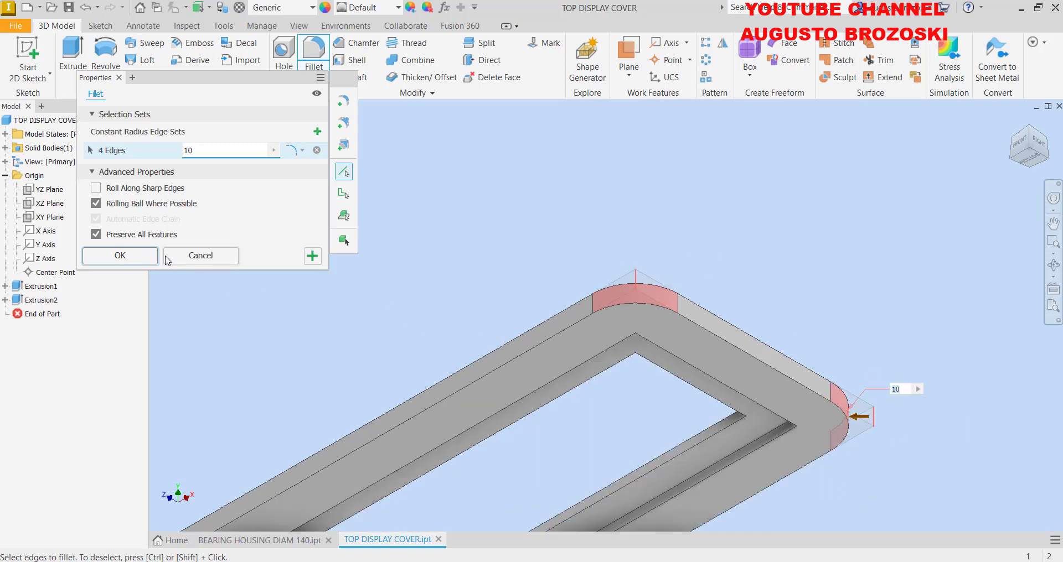
pyautogui.click(120, 256)
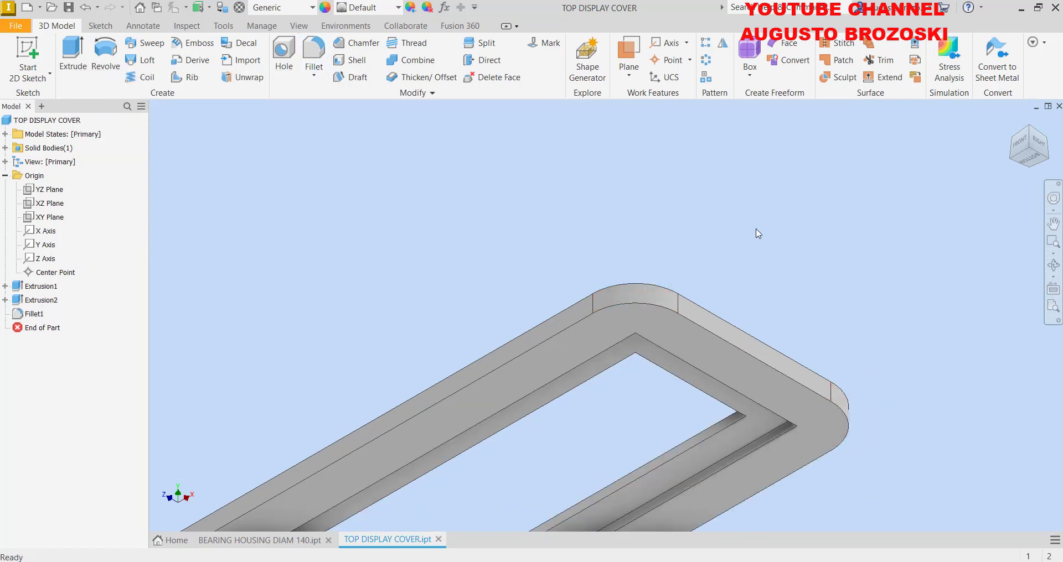
# Start a 4 mm fillet and select the first four inner corner edges of the opening
pyautogui.press('Home')
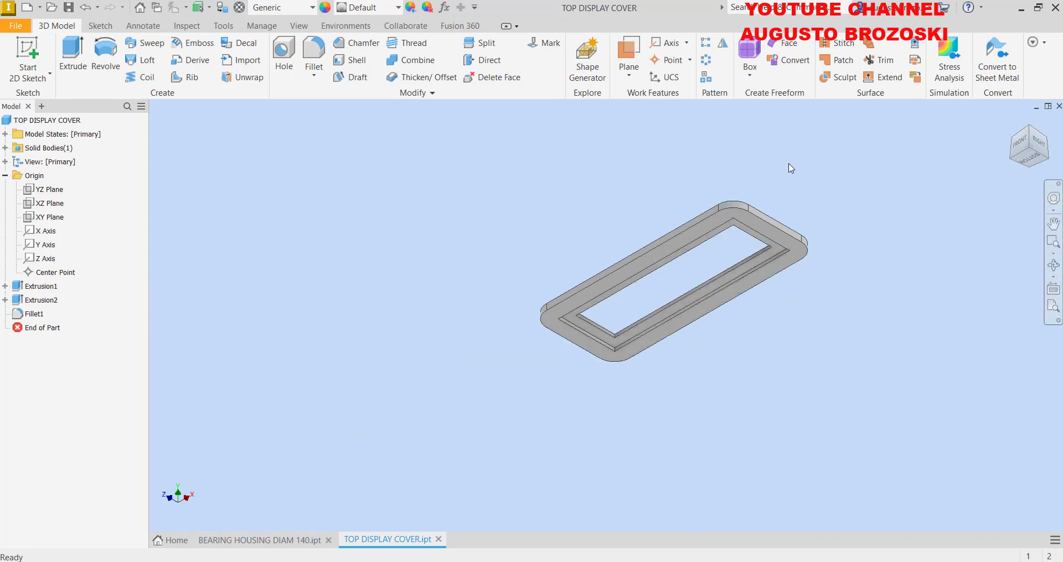
pyautogui.scroll(-5, 688, 244)
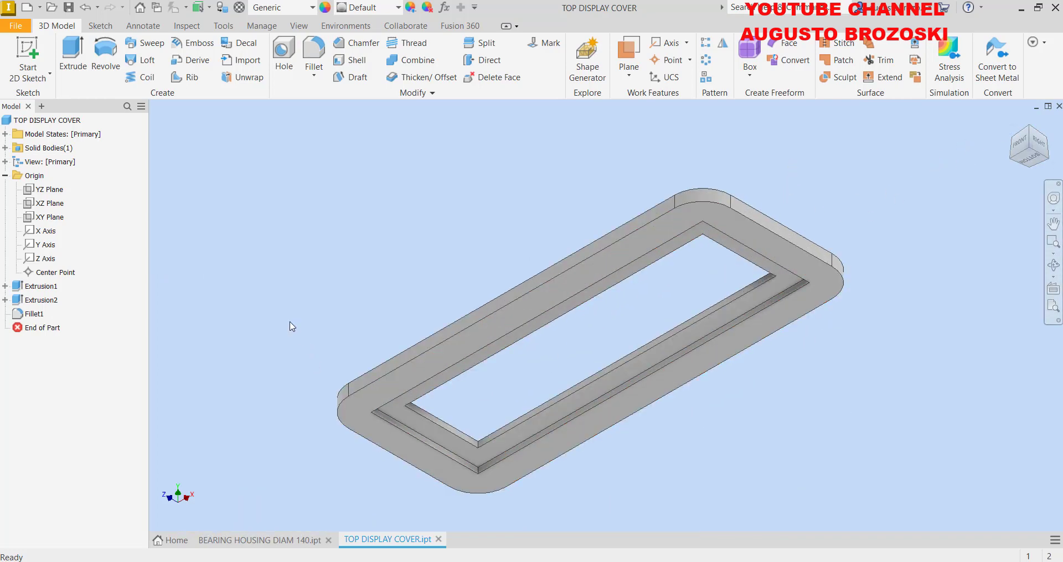
pyautogui.click(309, 58)
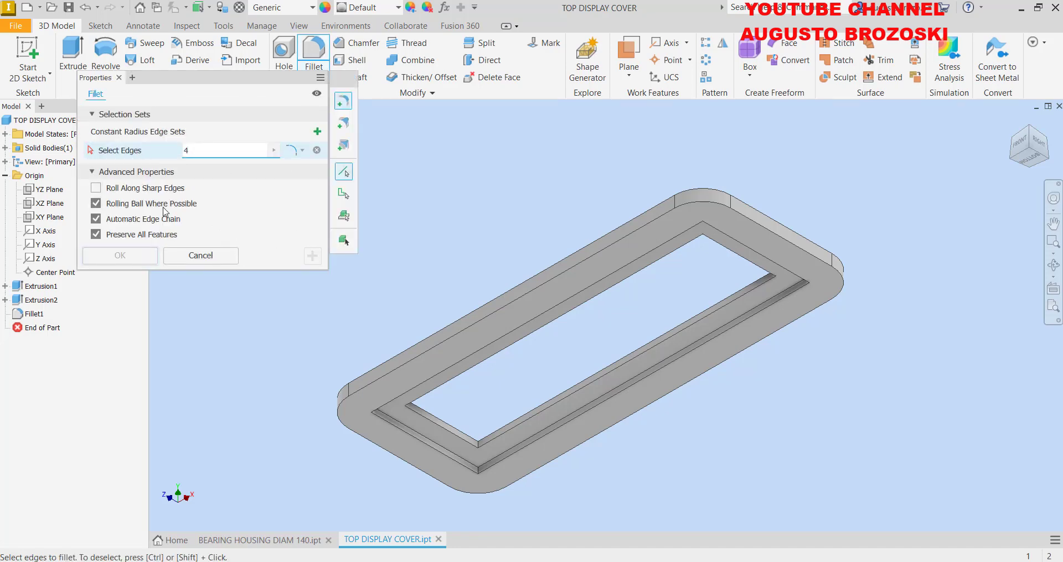
pyautogui.scroll(3, 365, 443)
pyautogui.scroll(3, 387, 423)
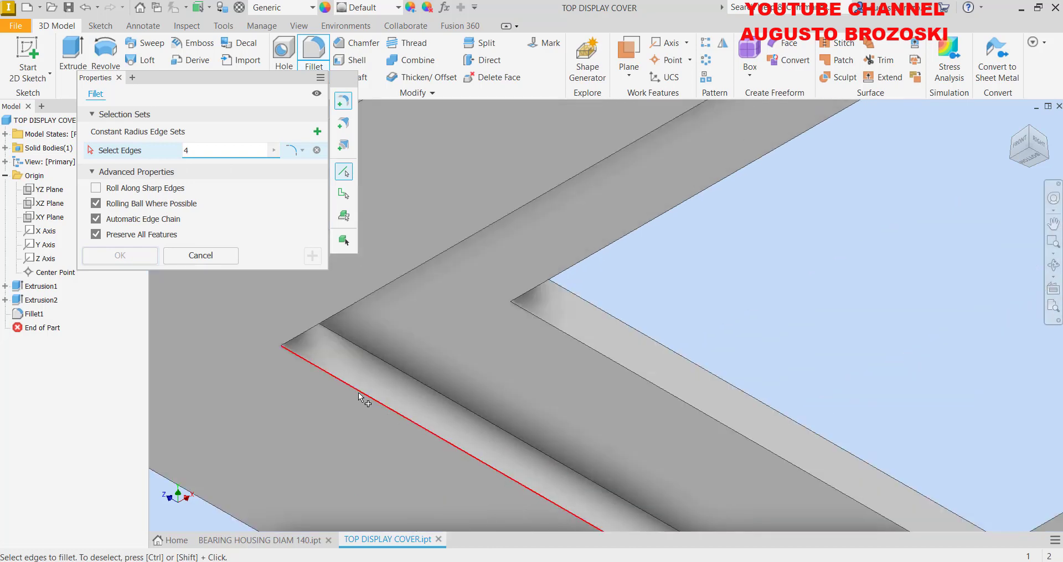
pyautogui.click(283, 333)
pyautogui.scroll(-2, 515, 302)
pyautogui.click(512, 299)
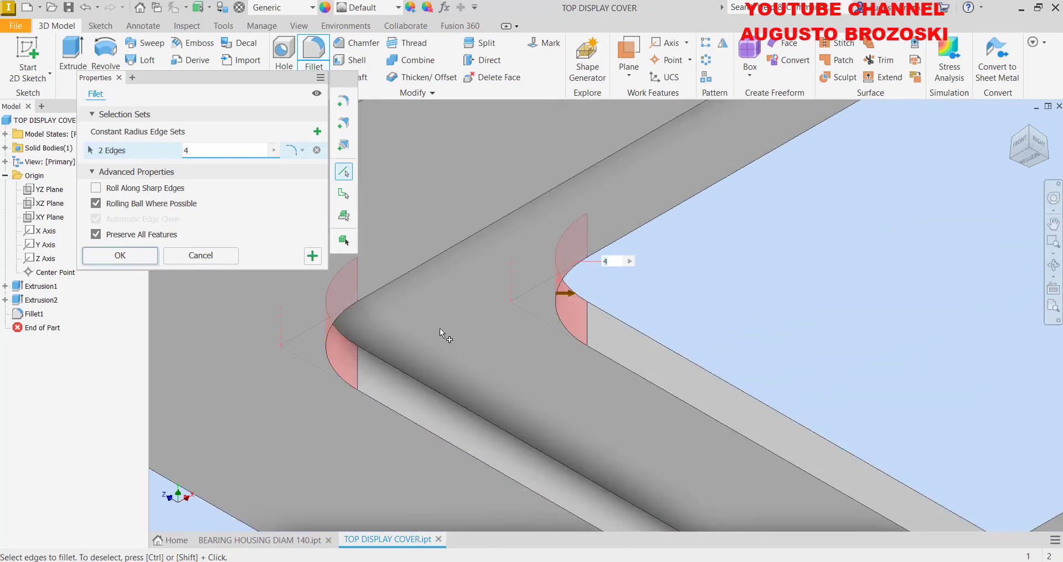
pyautogui.scroll(-2, 443, 332)
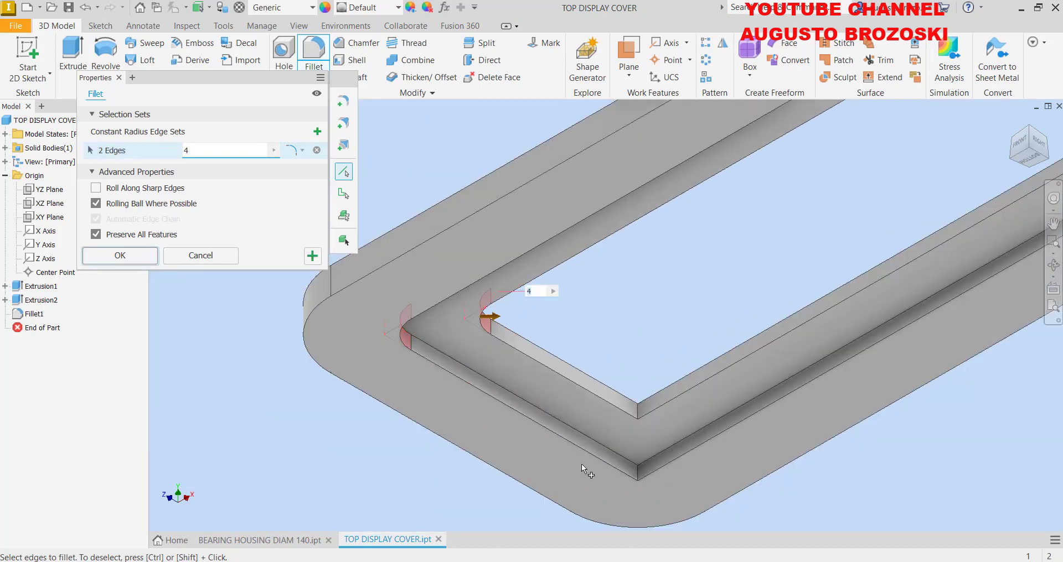
pyautogui.click(640, 477)
pyautogui.click(638, 416)
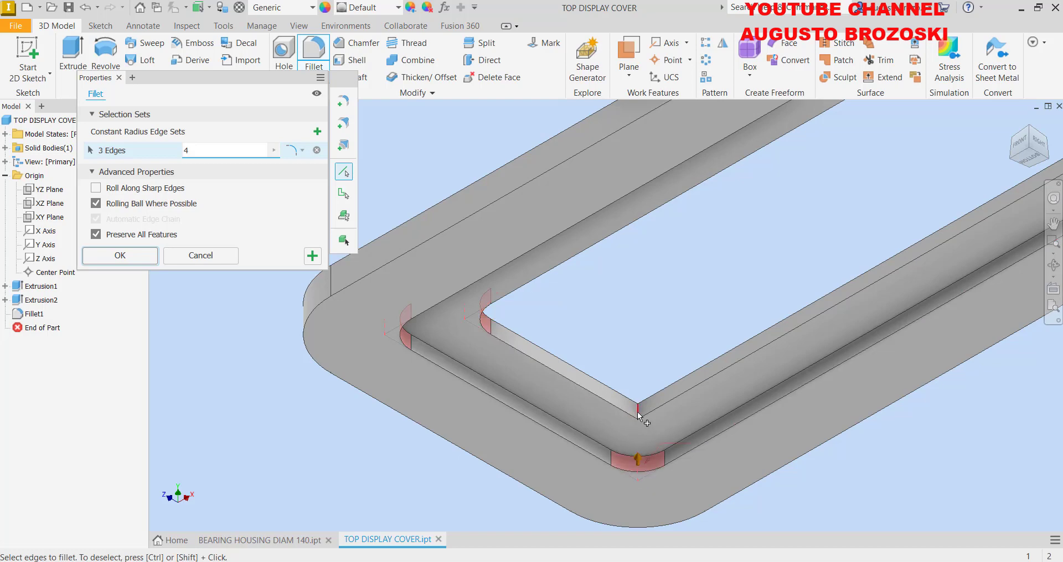
# Add the remaining four inner corner edges and apply the 4 mm fillet
pyautogui.scroll(-2, 532, 459)
pyautogui.scroll(-5, 756, 285)
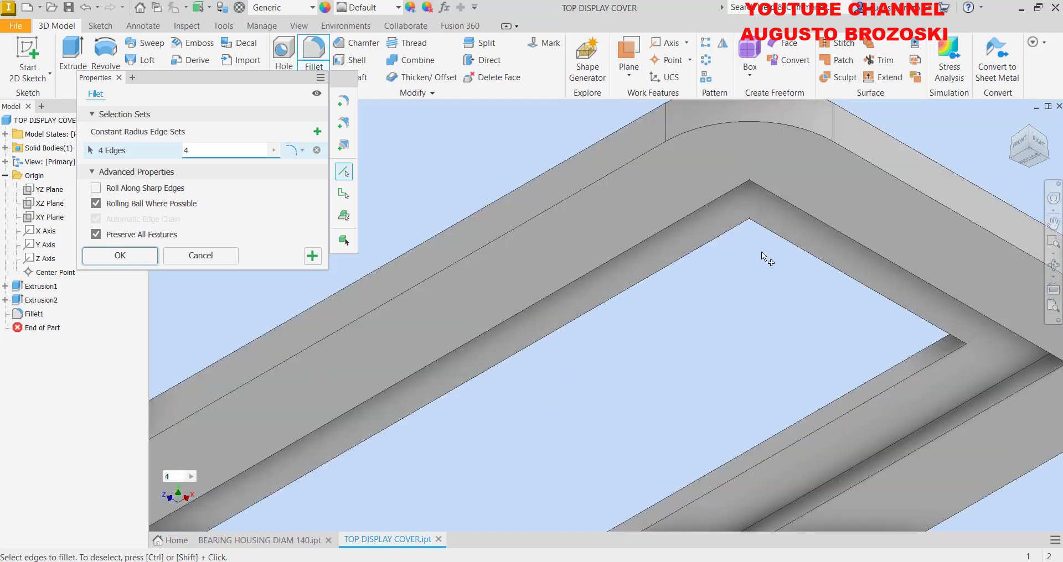
pyautogui.click(750, 214)
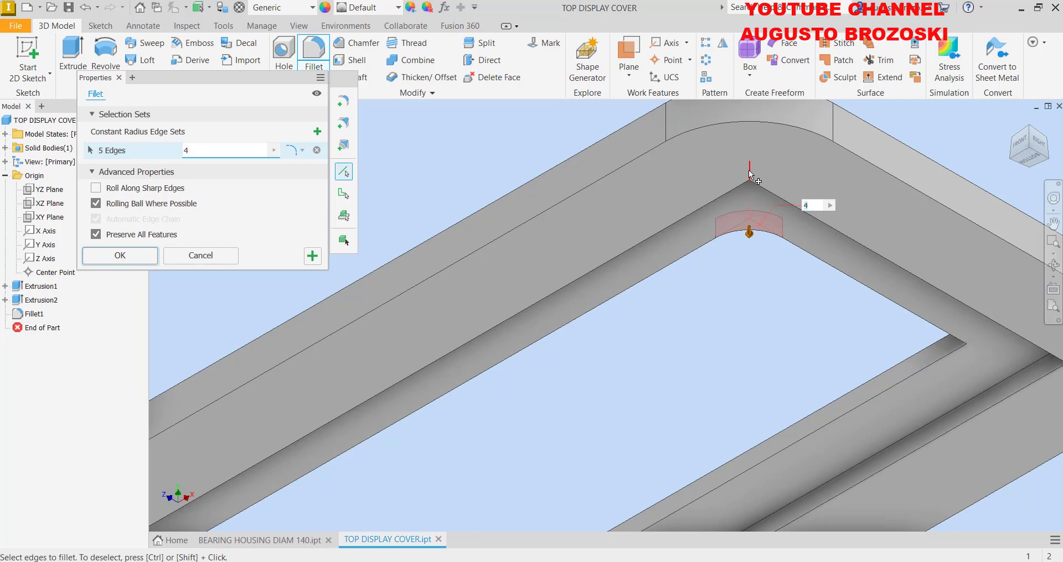
pyautogui.click(750, 185)
pyautogui.scroll(5, 609, 361)
pyautogui.scroll(-4, 759, 391)
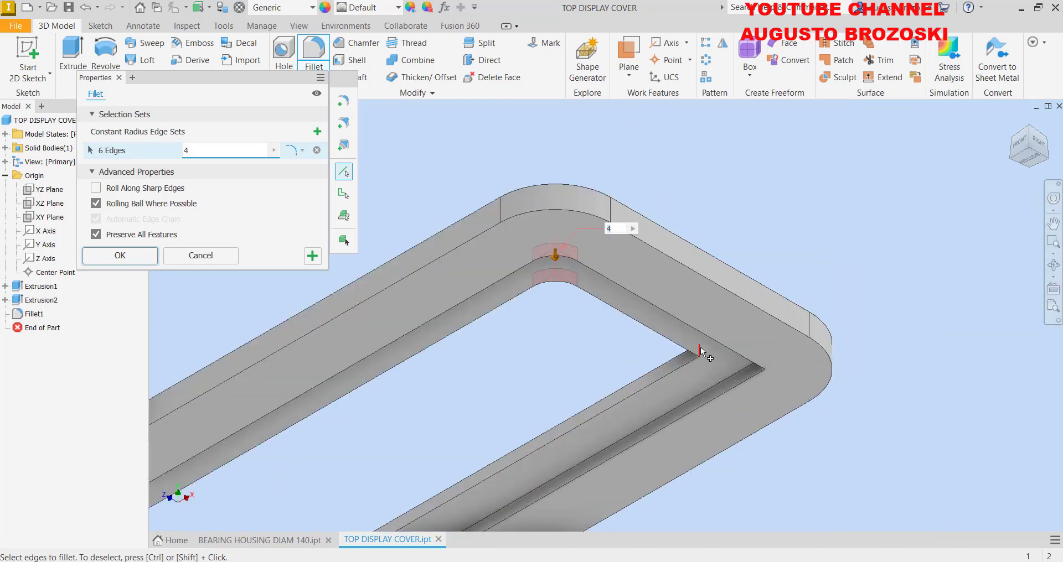
pyautogui.click(726, 350)
pyautogui.click(769, 361)
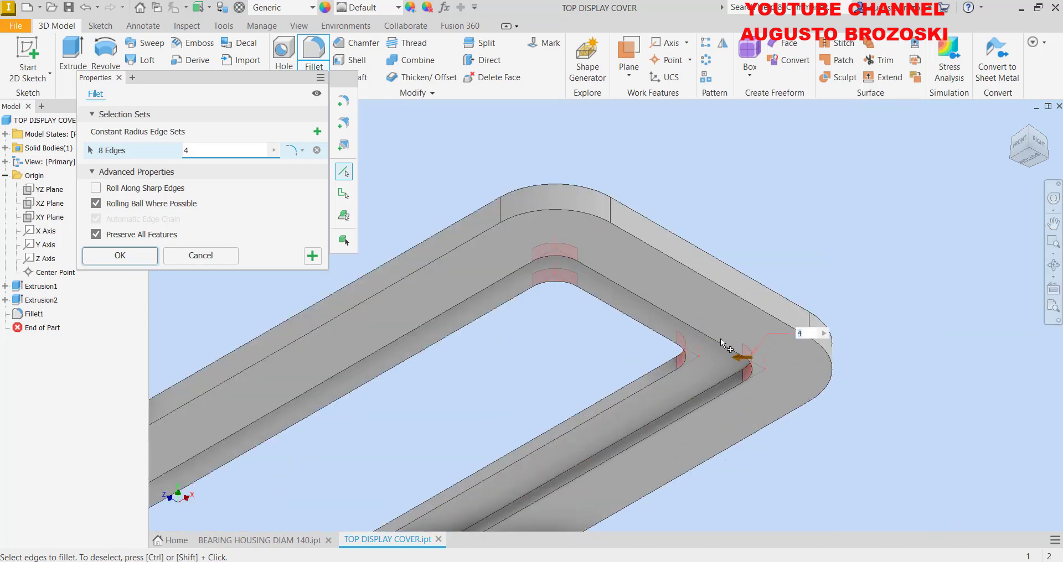
pyautogui.click(148, 258)
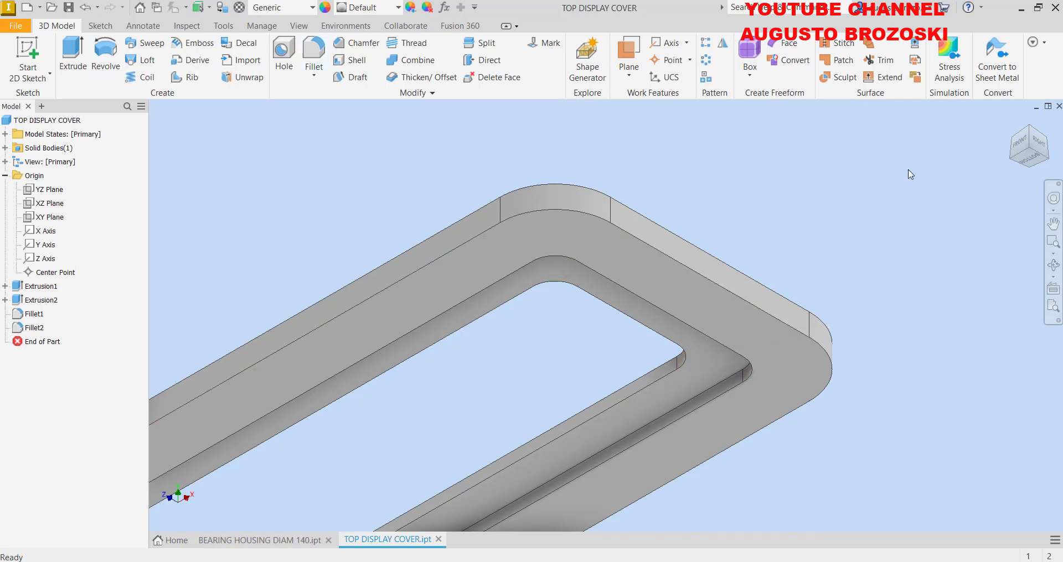
pyautogui.click(1013, 121)
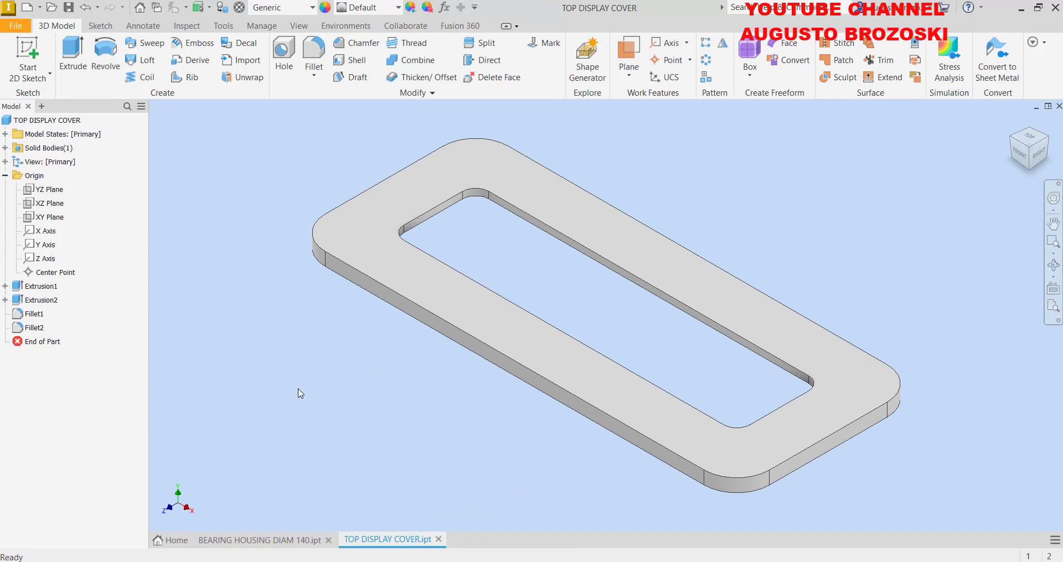
# Check the drawing PDF, then start a new sketch on the plate's top face
pyautogui.hotkey('alt', 'Tab')
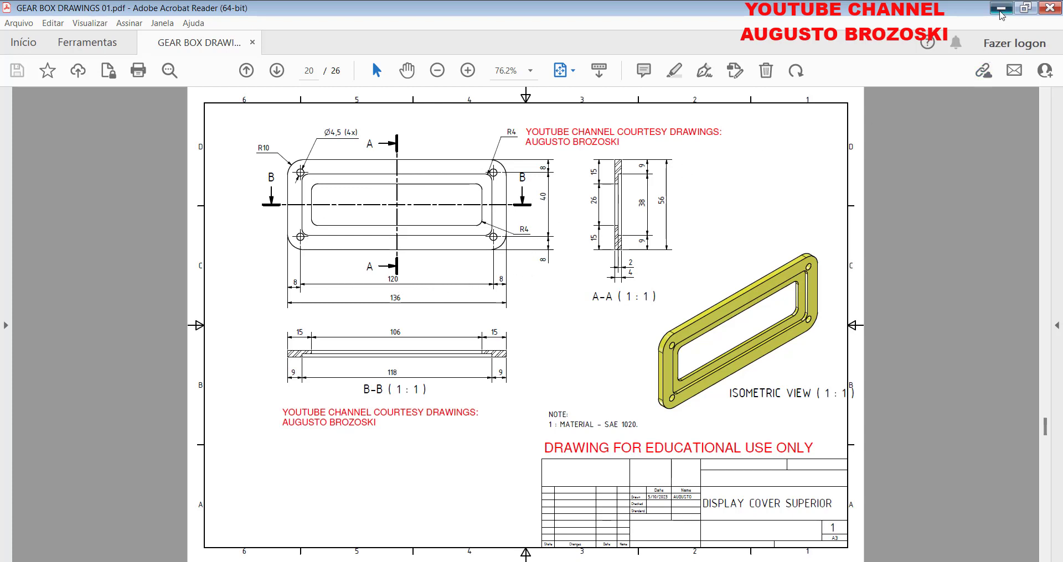
pyautogui.click(1001, 9)
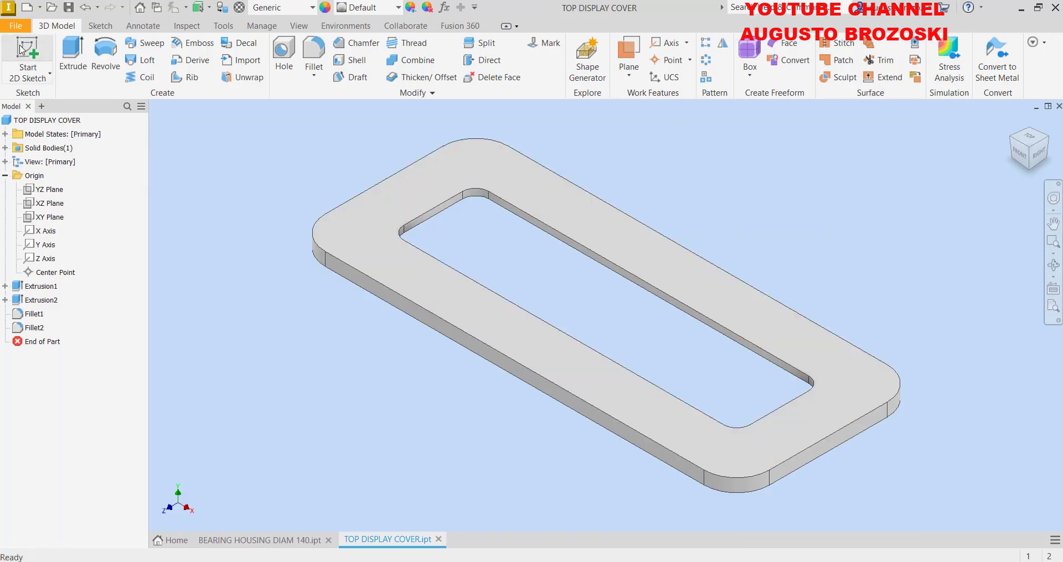
pyautogui.click(27, 55)
pyautogui.click(380, 197)
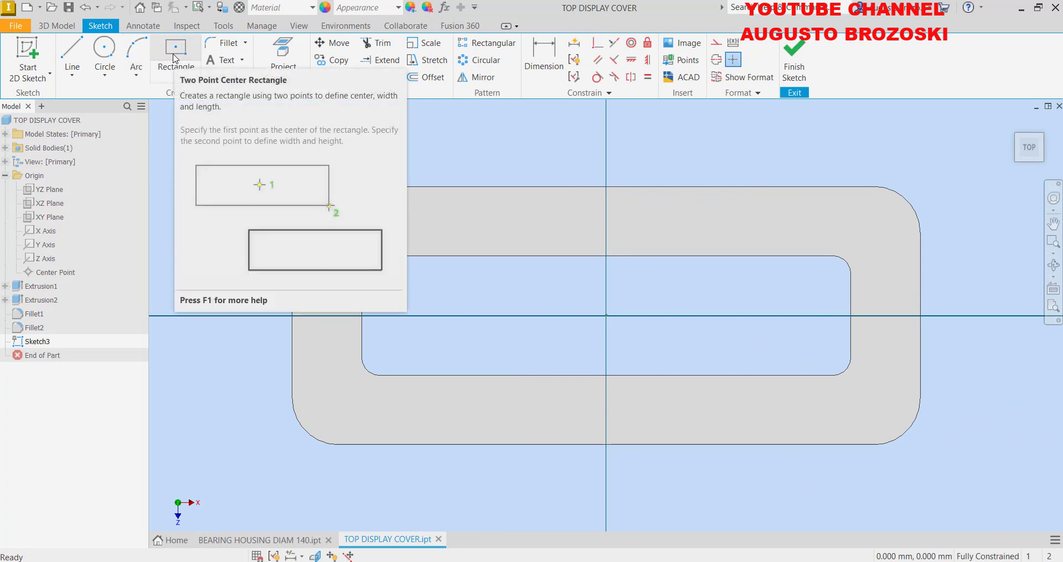
# Draw a centre-point rectangle from the sketch origin on the top face
pyautogui.click(175, 55)
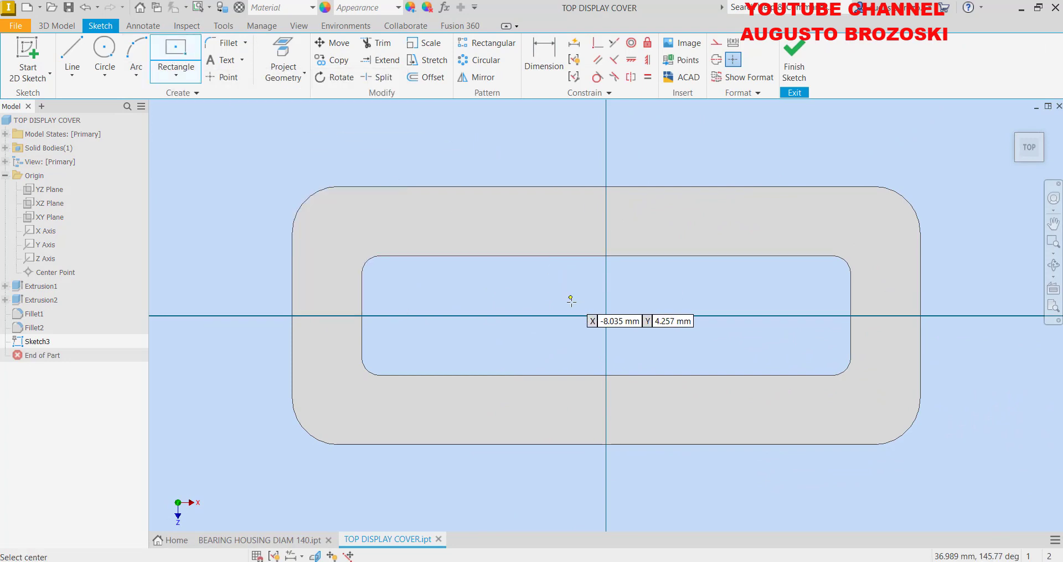
pyautogui.click(606, 317)
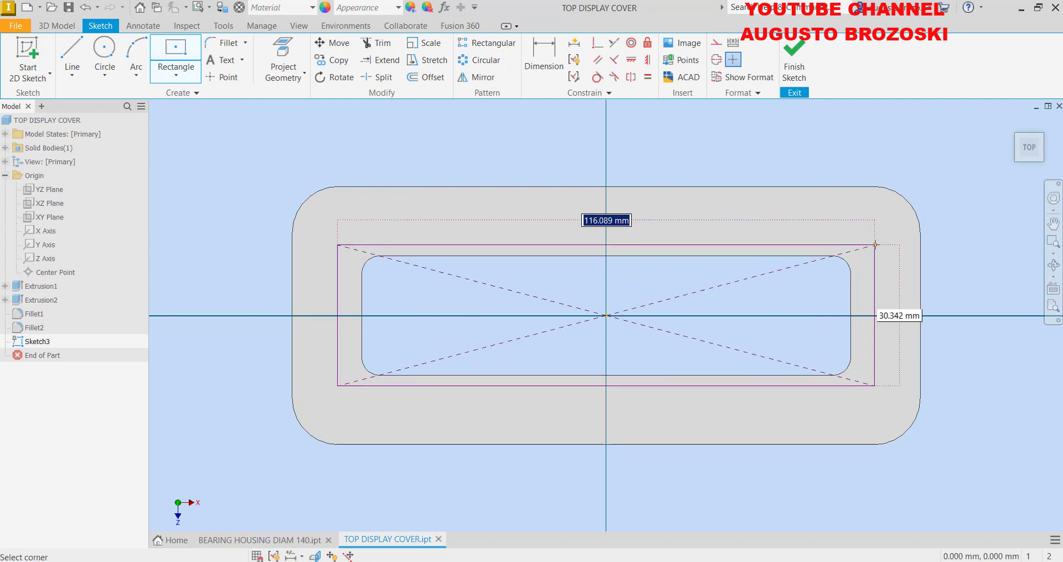
pyautogui.click(880, 225)
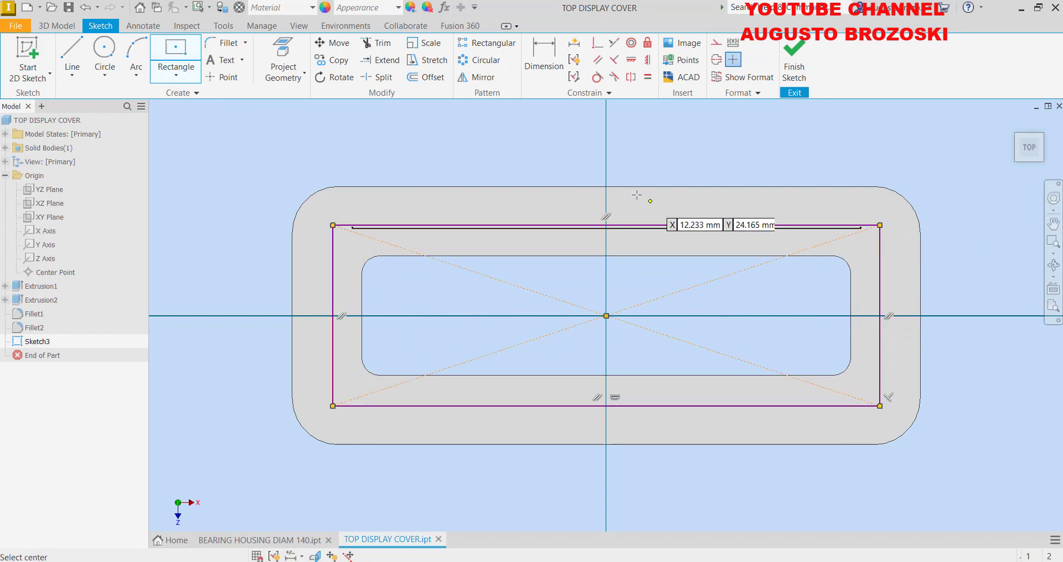
# Dimension the rectangle to 120 mm wide and 40 mm high
pyautogui.click(545, 57)
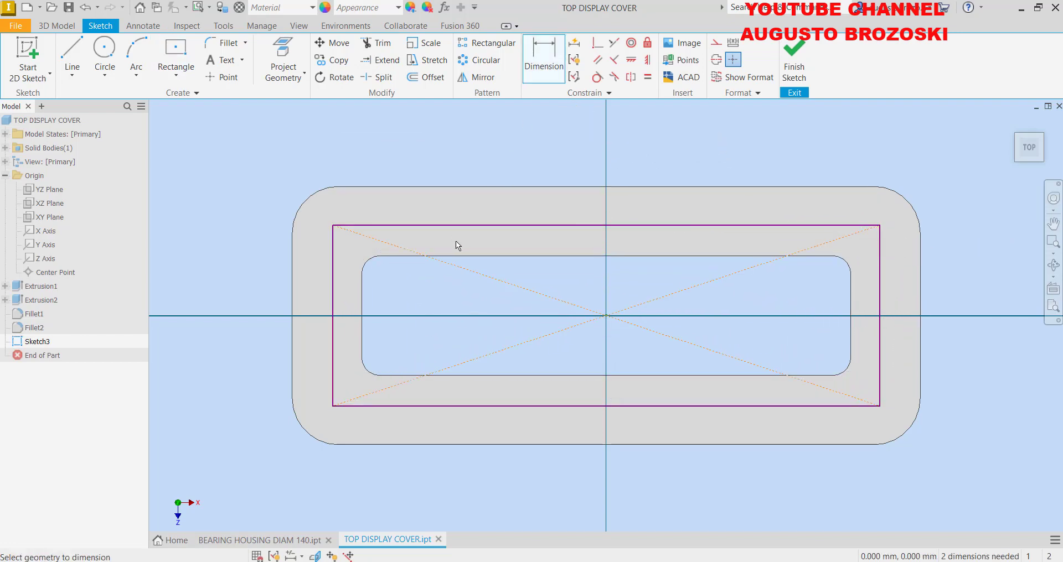
pyautogui.click(480, 225)
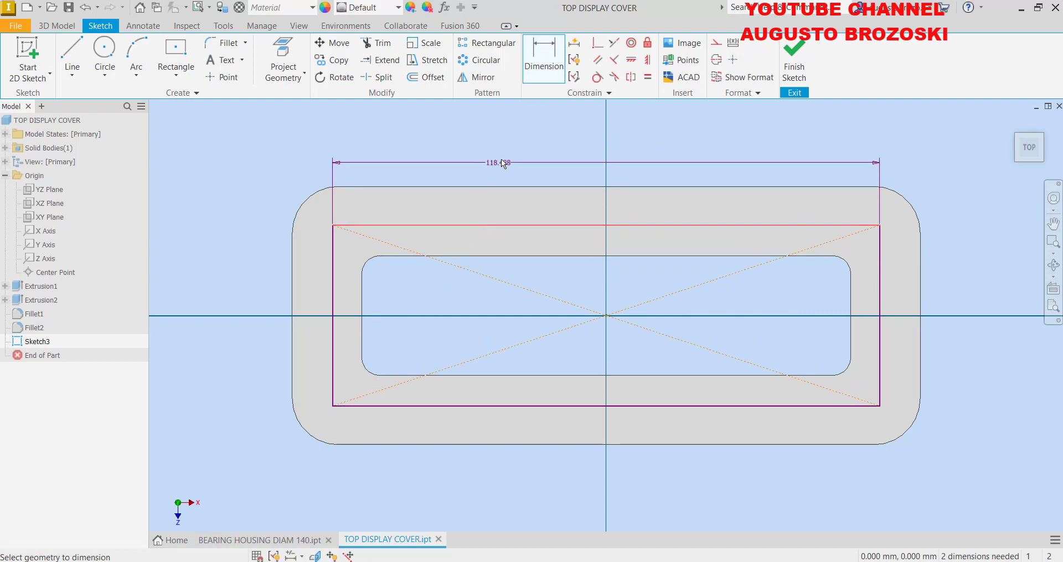
pyautogui.click(503, 155)
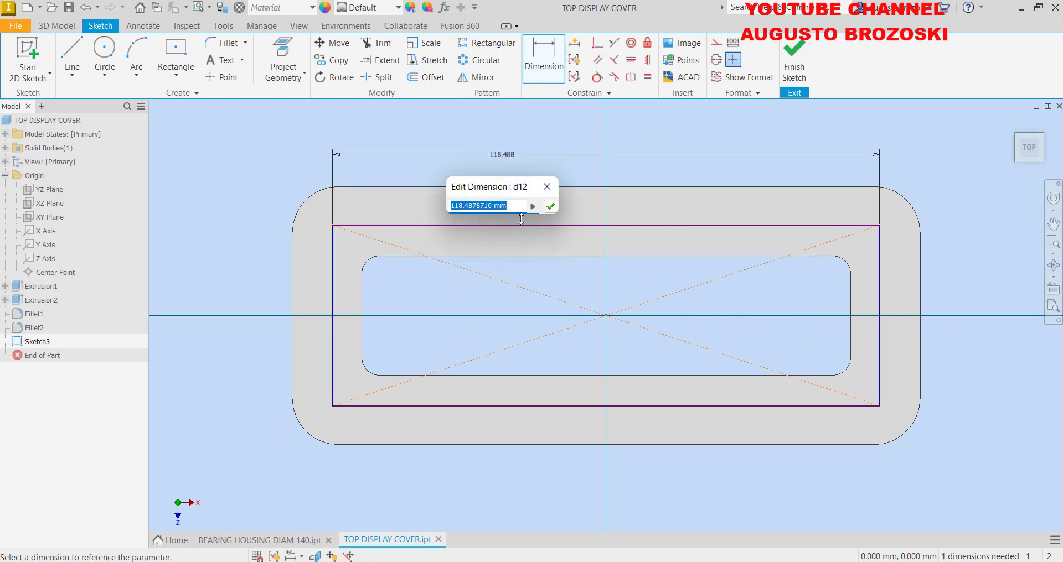
pyautogui.write('120')
pyautogui.press('Return')
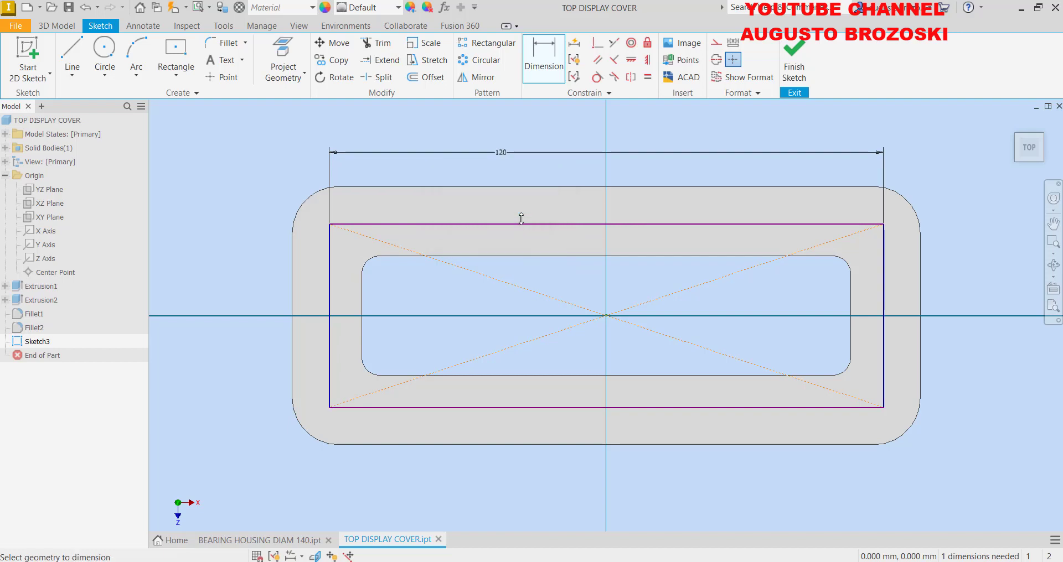
pyautogui.click(884, 271)
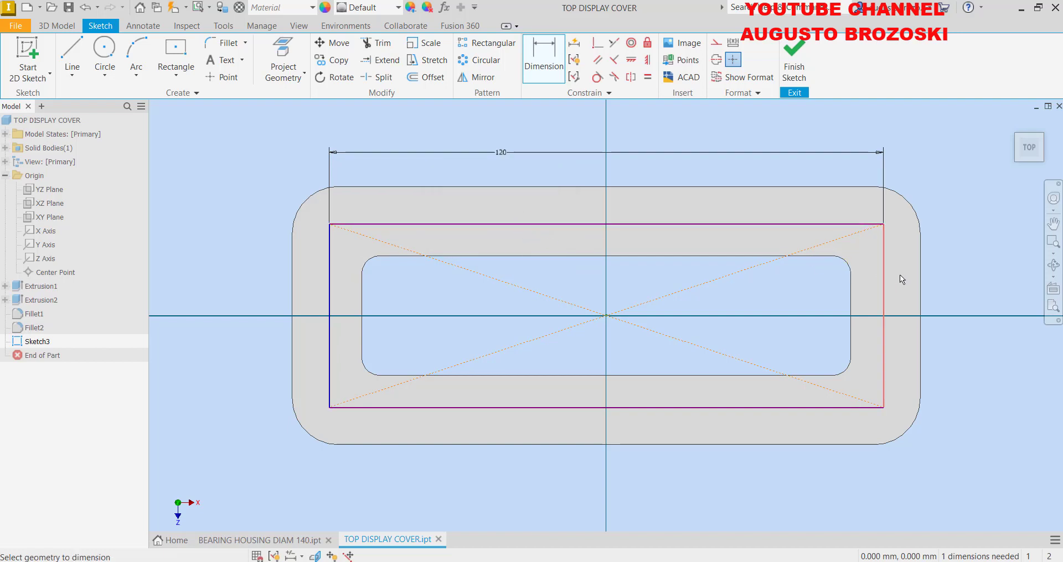
pyautogui.click(952, 279)
pyautogui.write('40')
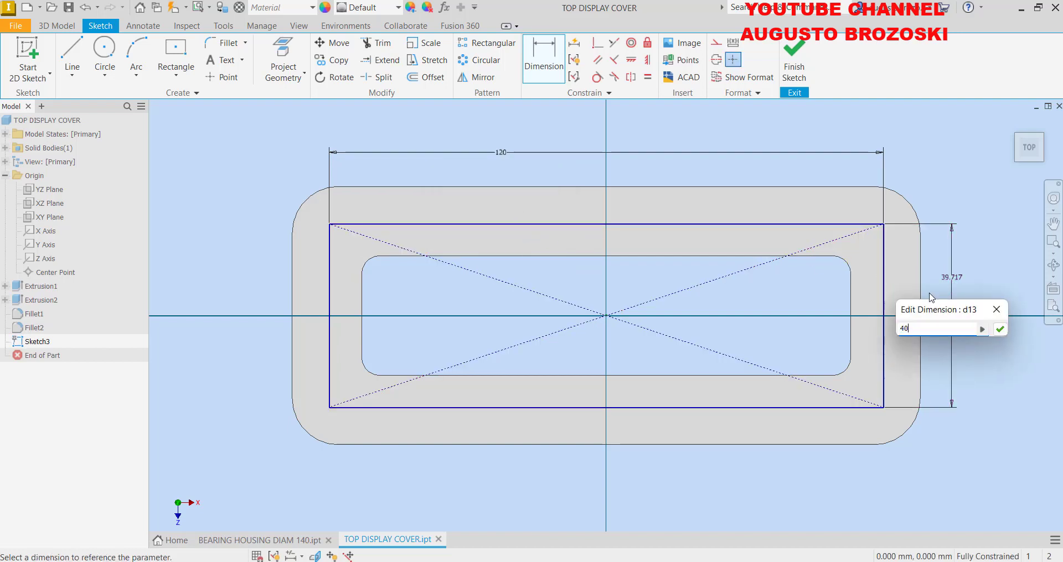
pyautogui.press('Return')
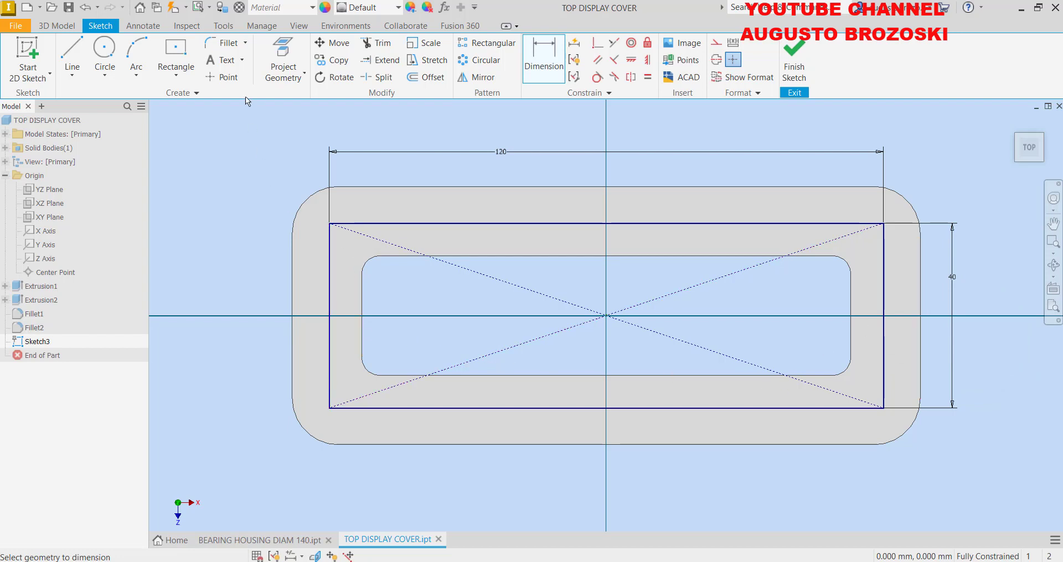
# Put sketch points on the four corners of the 120 × 40 rectangle and finish Sketch3
pyautogui.click(229, 77)
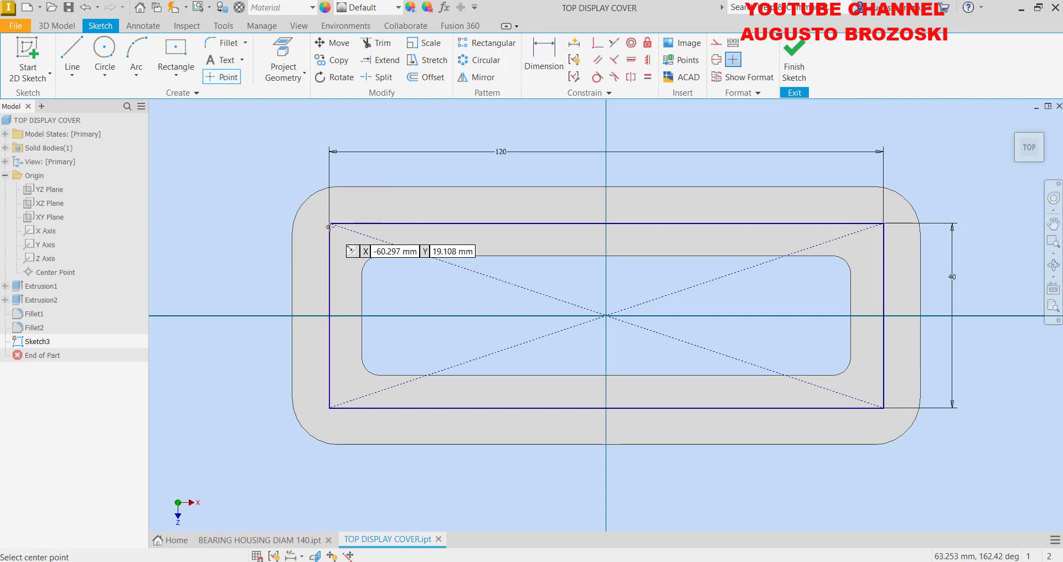
pyautogui.click(330, 223)
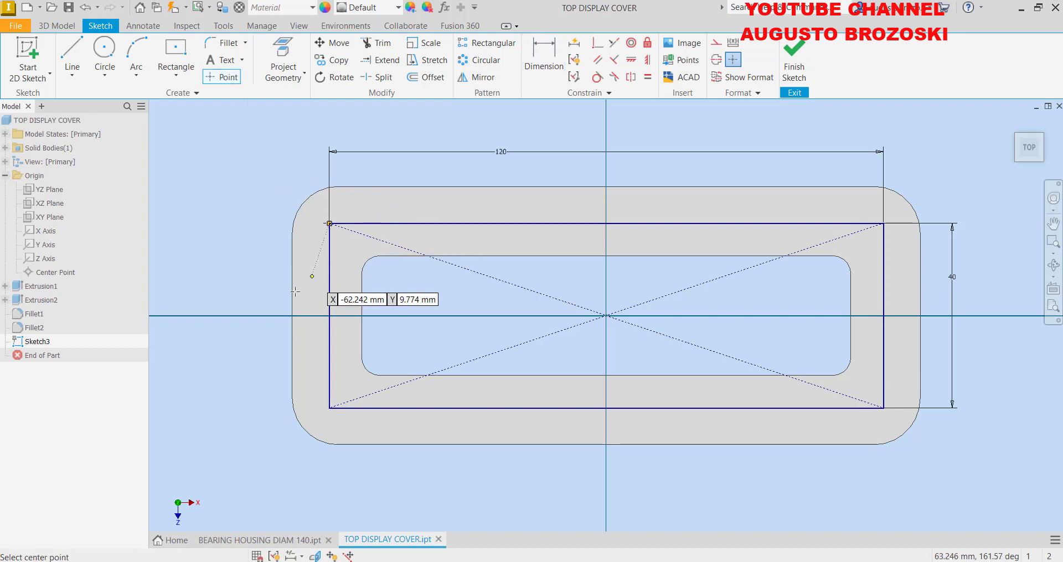
pyautogui.click(329, 408)
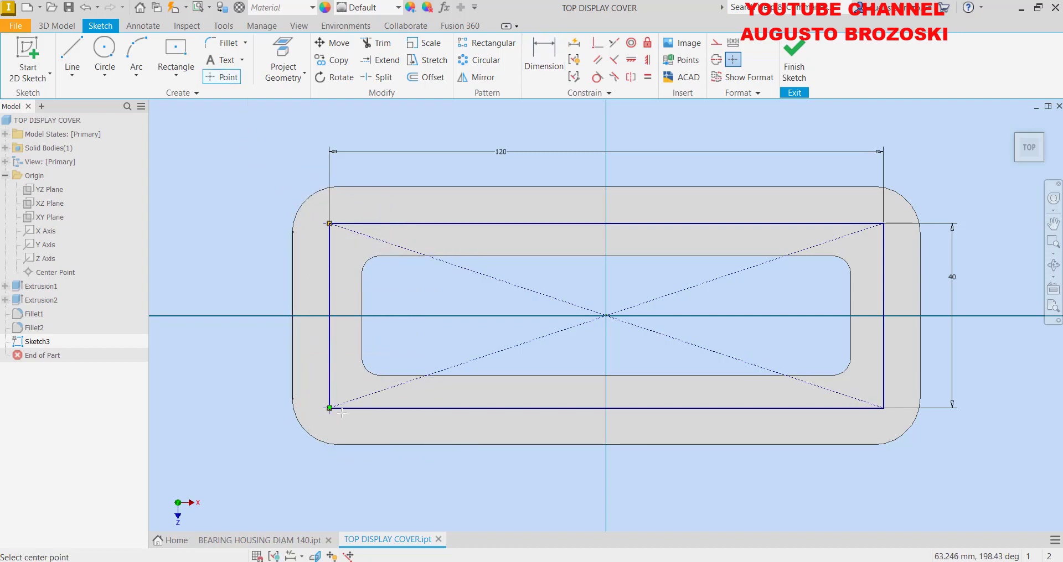
pyautogui.click(884, 223)
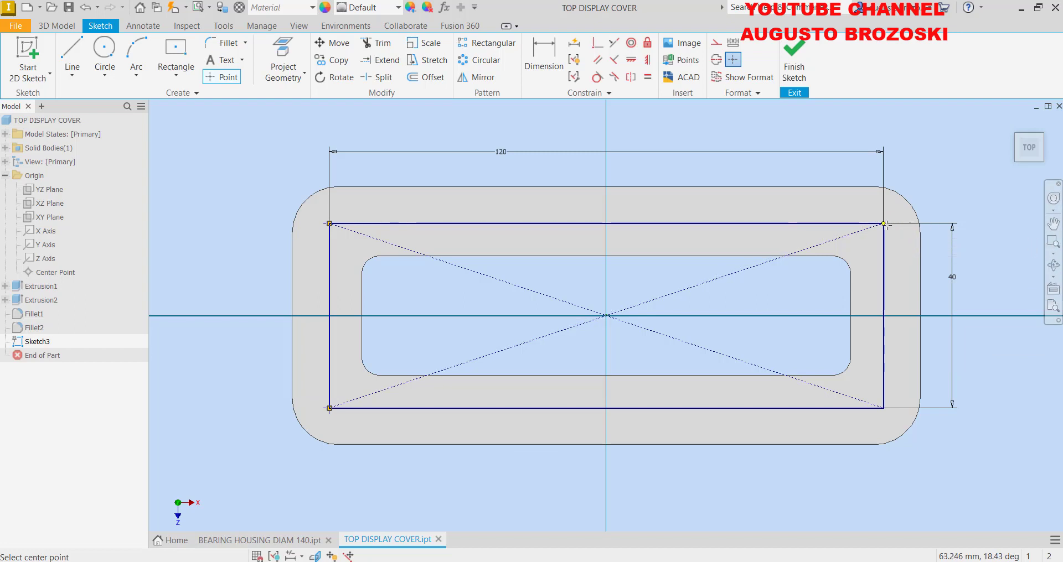
pyautogui.click(883, 408)
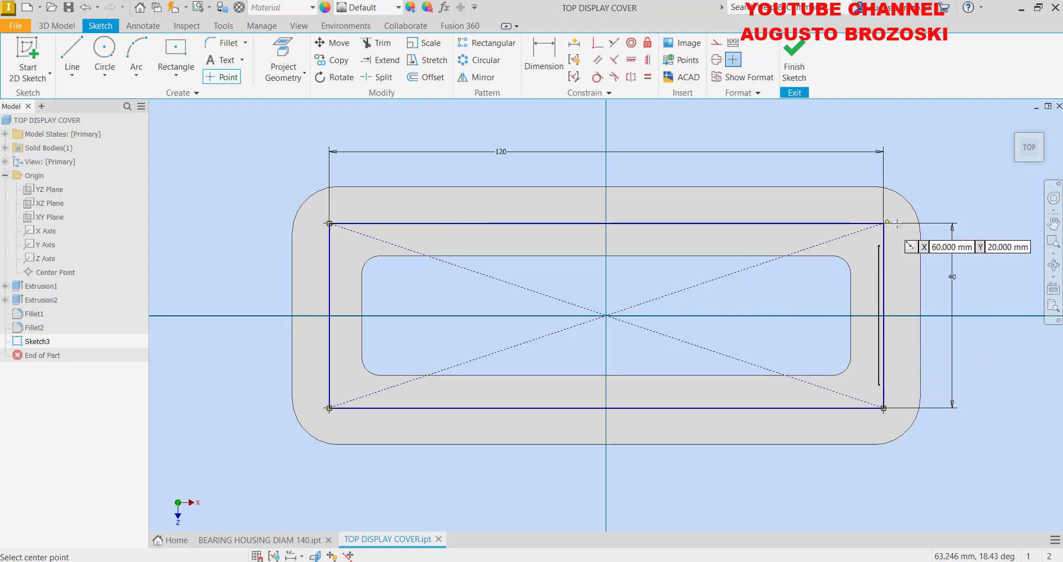
pyautogui.scroll(-3, 891, 241)
pyautogui.scroll(2, 897, 230)
pyautogui.scroll(3, 925, 254)
pyautogui.scroll(2, 897, 277)
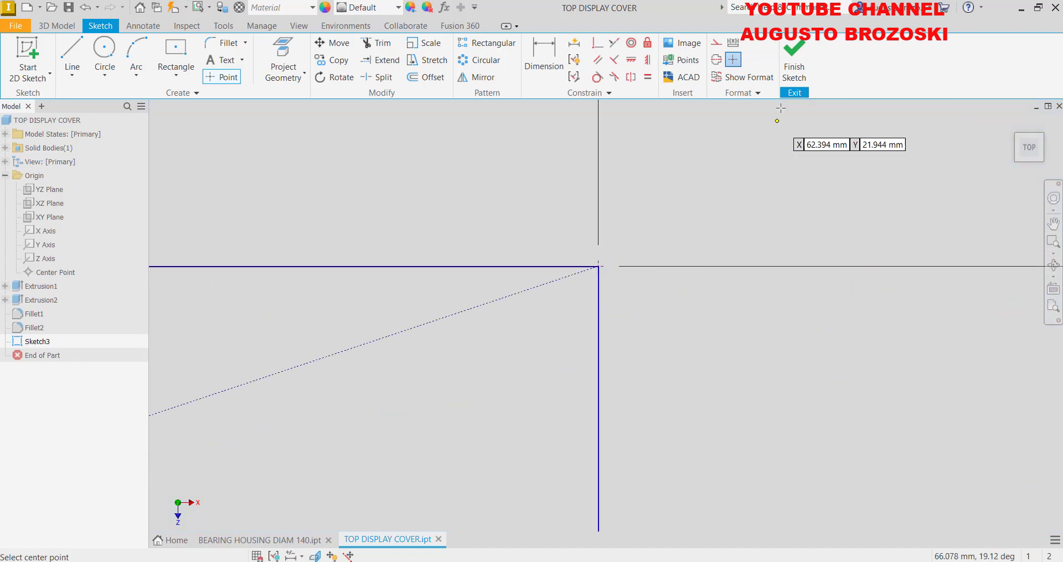
pyautogui.click(793, 71)
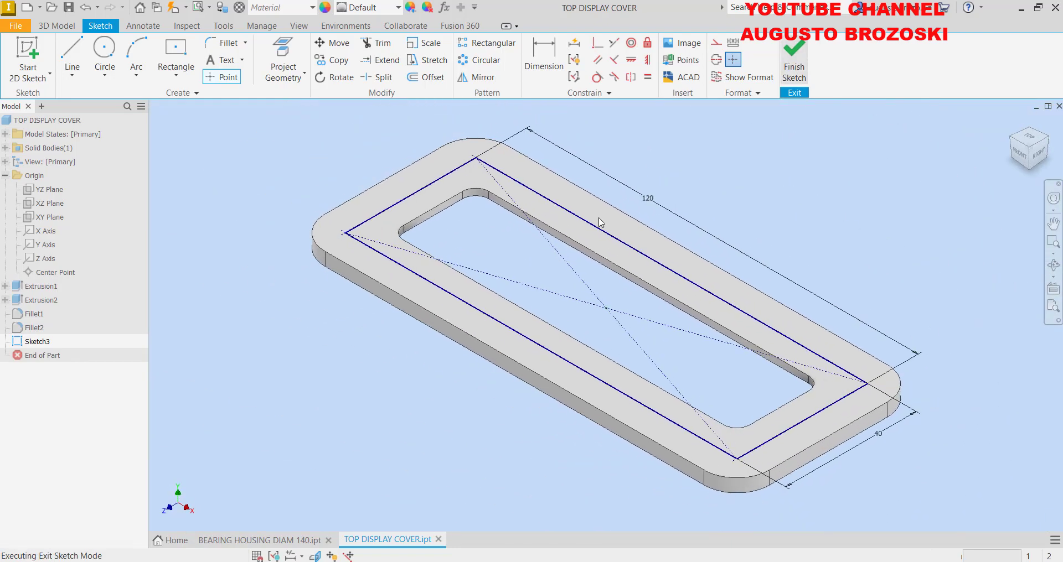
# Drill 4.5 mm diameter Through All holes at the four corner points
pyautogui.click(282, 56)
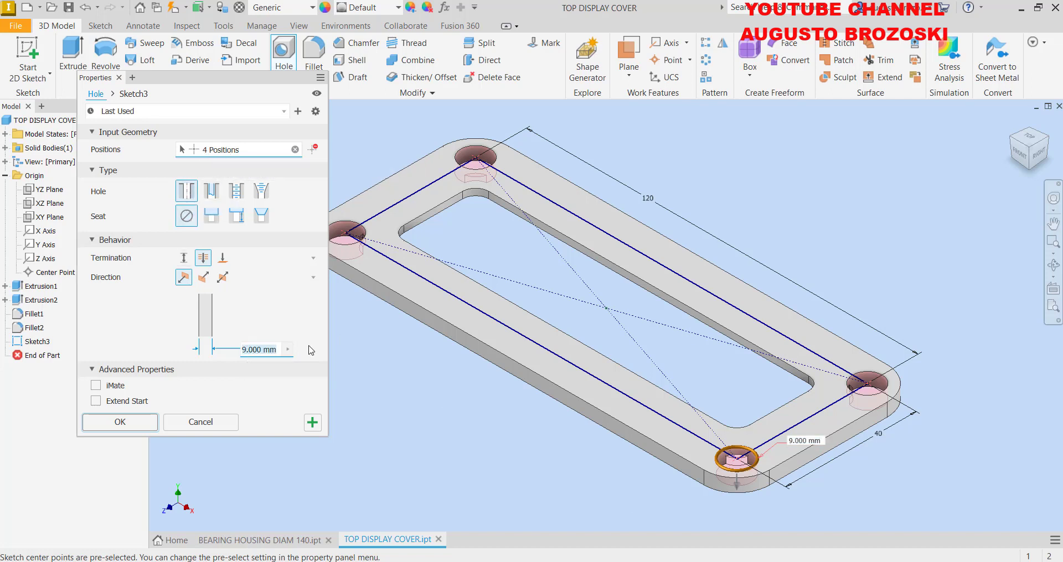
pyautogui.write('4,5')
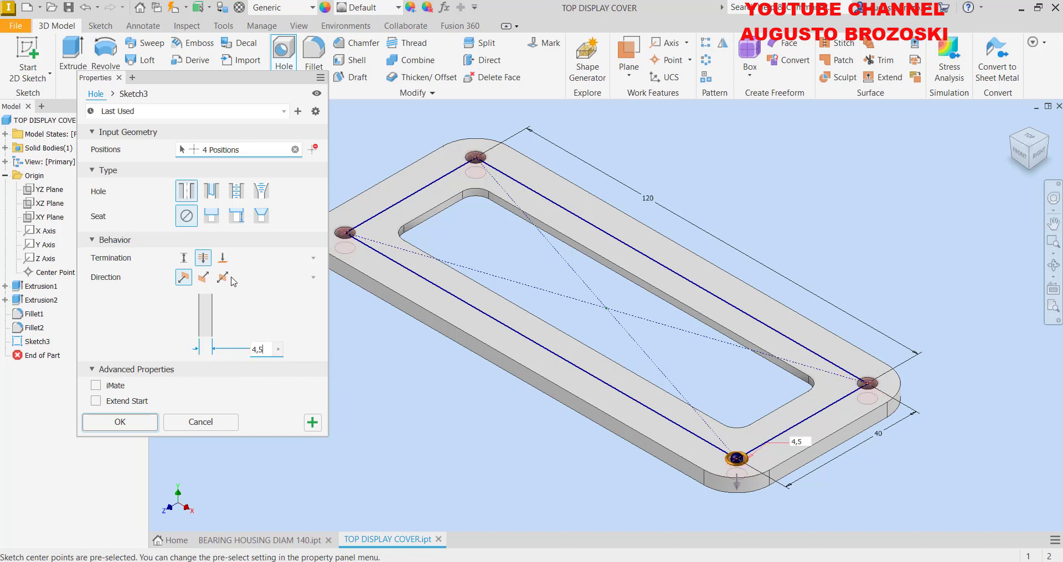
pyautogui.click(133, 429)
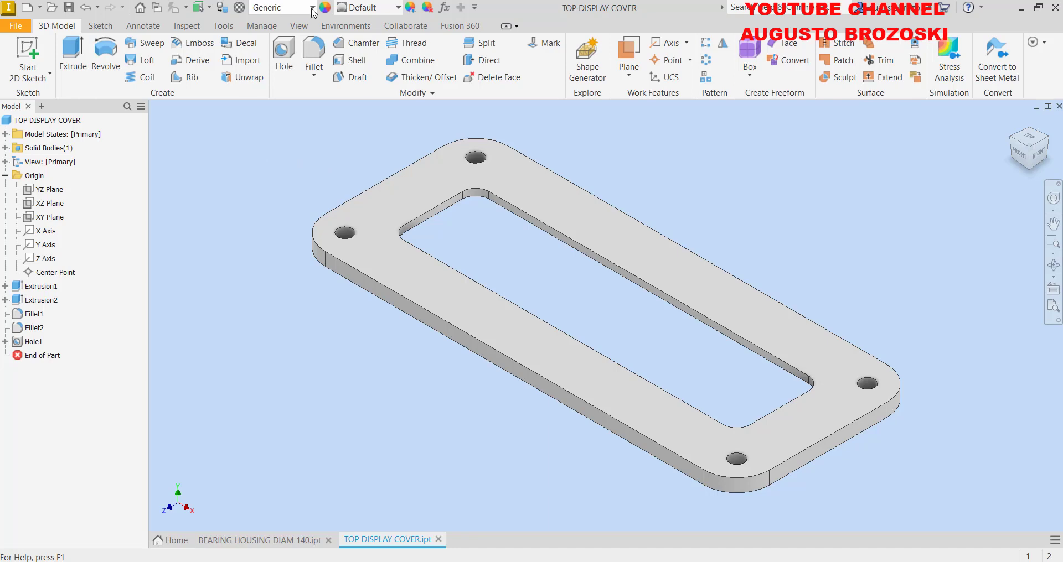
# Set the part material to Steel, Mild, then change it to Steel
pyautogui.click(313, 8)
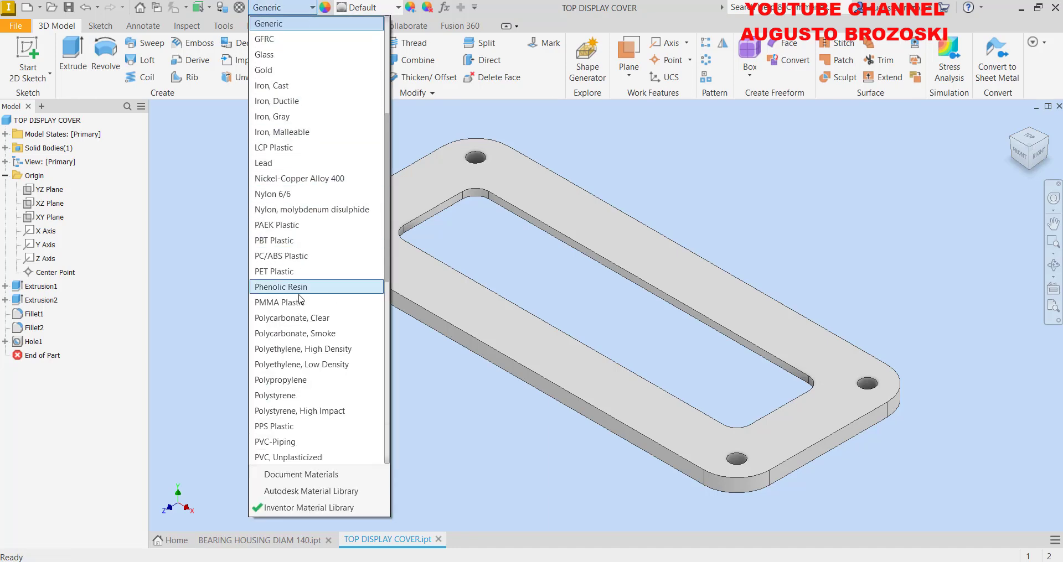
pyautogui.scroll(-2, 302, 307)
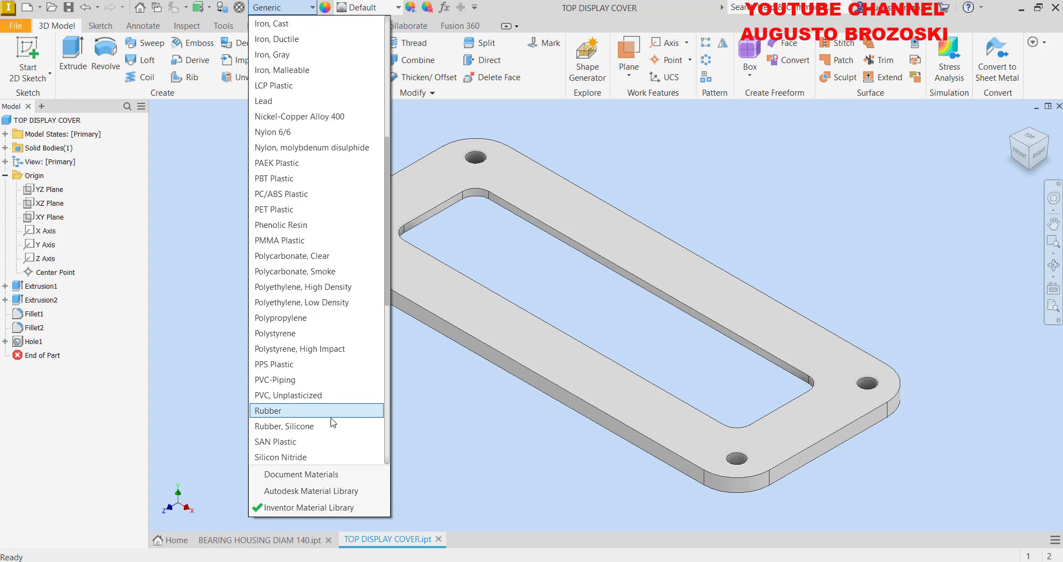
pyautogui.scroll(-1, 326, 423)
pyautogui.scroll(-1, 325, 424)
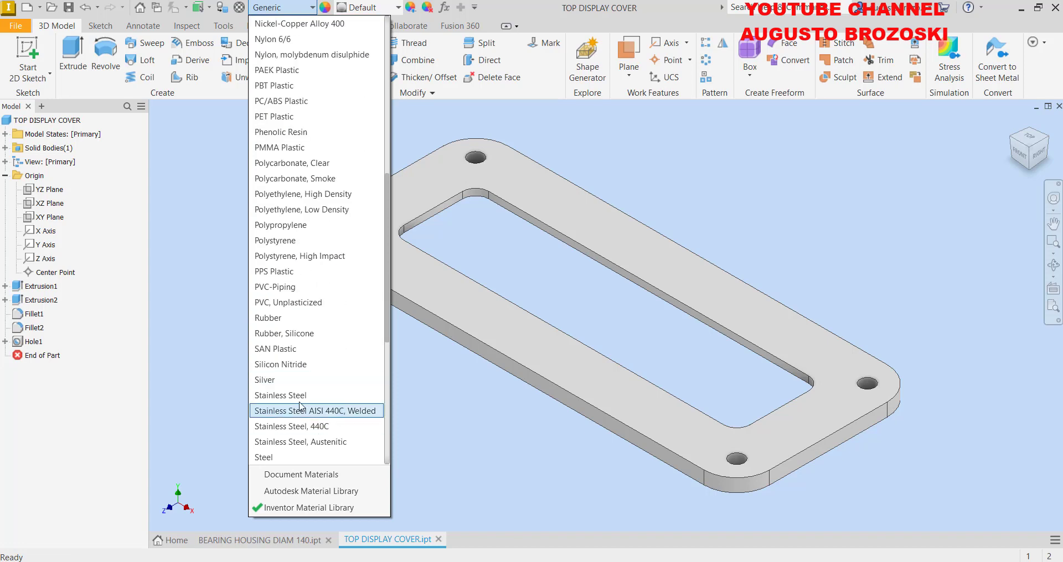
pyautogui.scroll(-1, 274, 454)
pyautogui.click(273, 454)
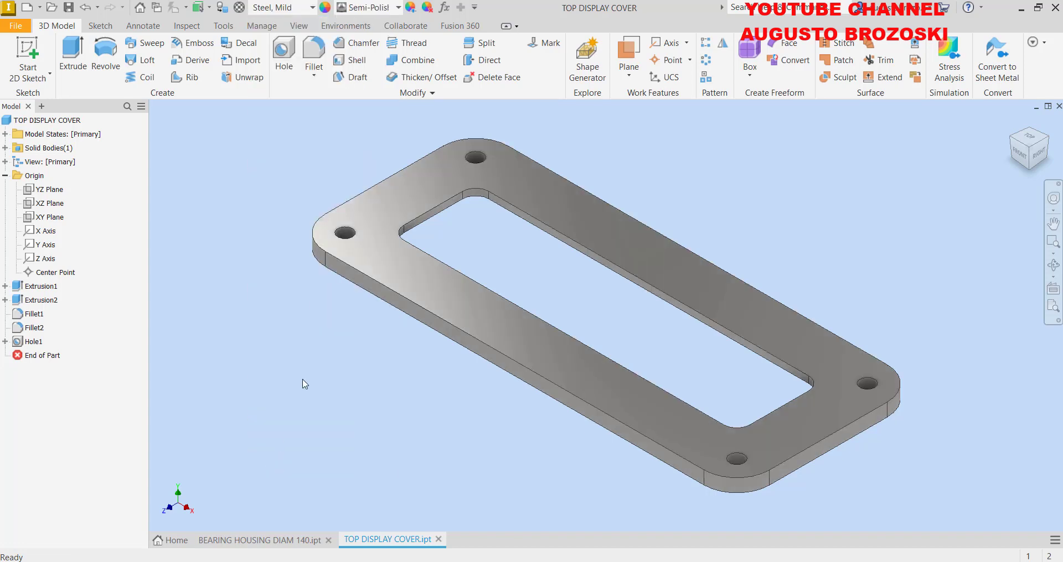
pyautogui.click(311, 7)
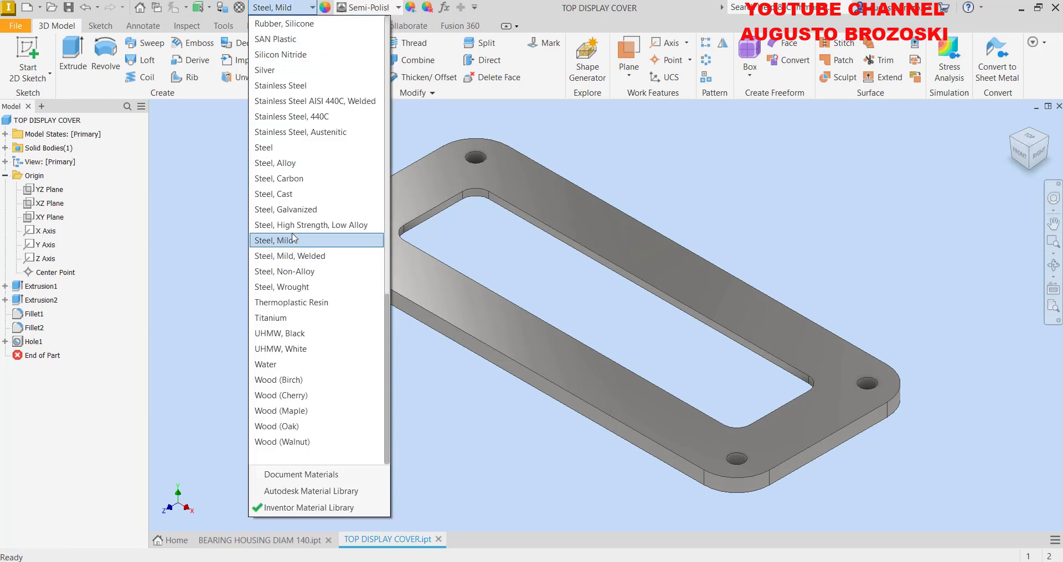
pyautogui.click(273, 147)
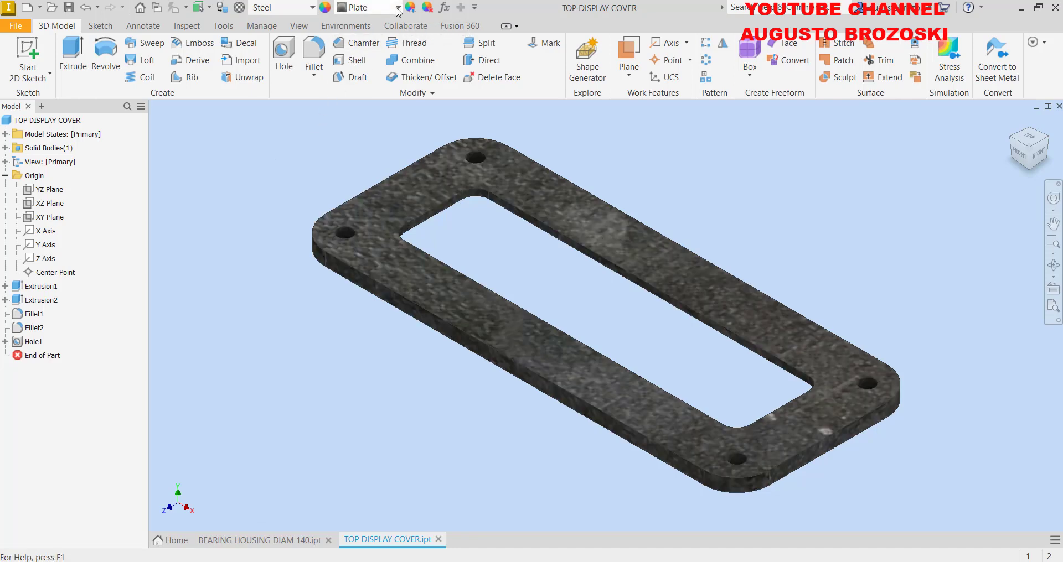
# Apply the Yellow appearance to the cover and inspect it from below and in home view
pyautogui.click(398, 7)
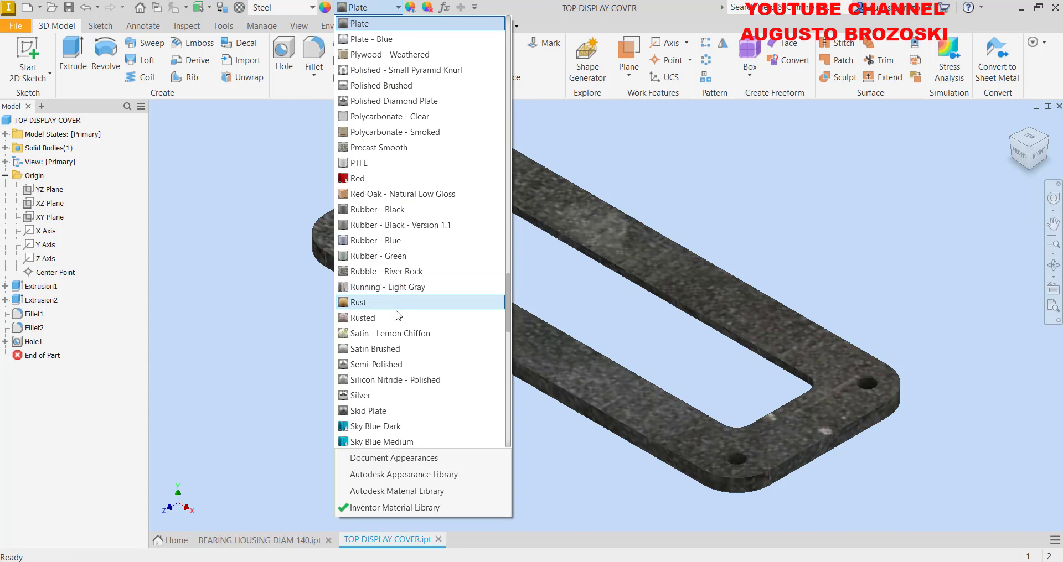
pyautogui.scroll(-15, 396, 316)
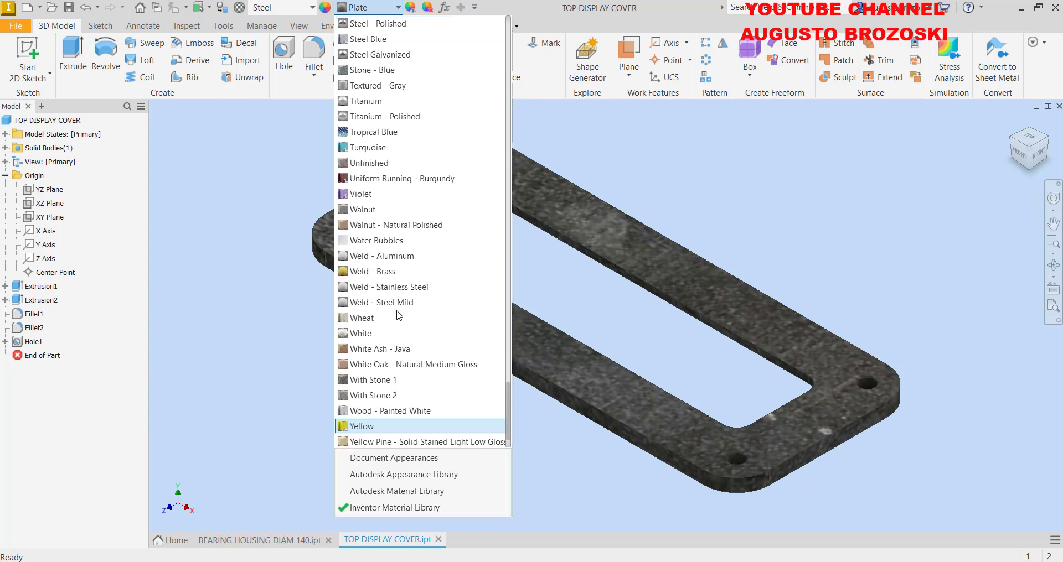
pyautogui.click(384, 430)
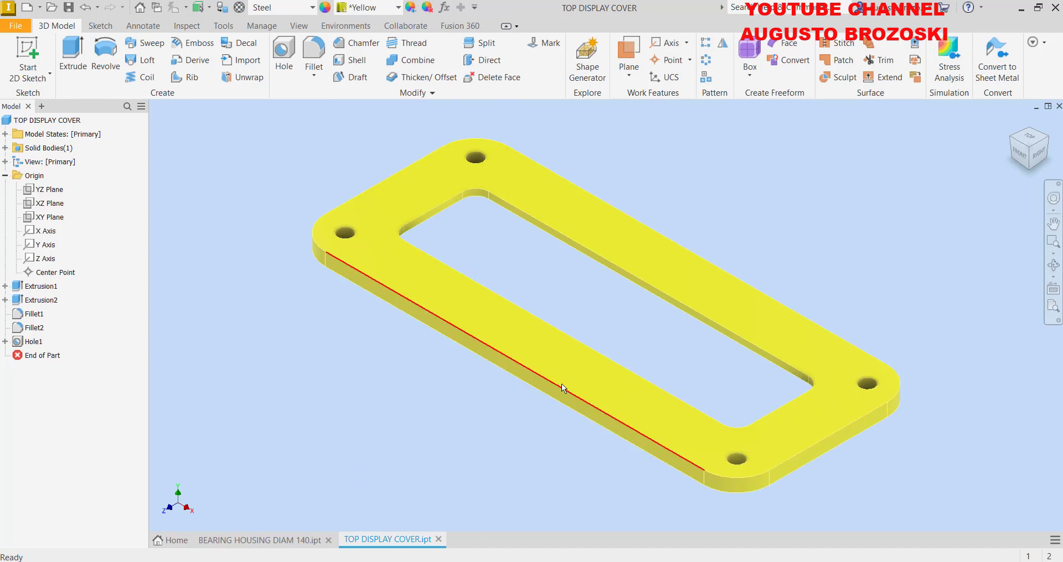
pyautogui.moveTo(583, 378)
pyautogui.keyDown('shift'); pyautogui.mouseDown(button='middle')
pyautogui.moveTo(580, 300)
pyautogui.moveTo(610, 339)
pyautogui.moveTo(637, 353)
pyautogui.mouseUp(button='middle'); pyautogui.keyUp('shift')
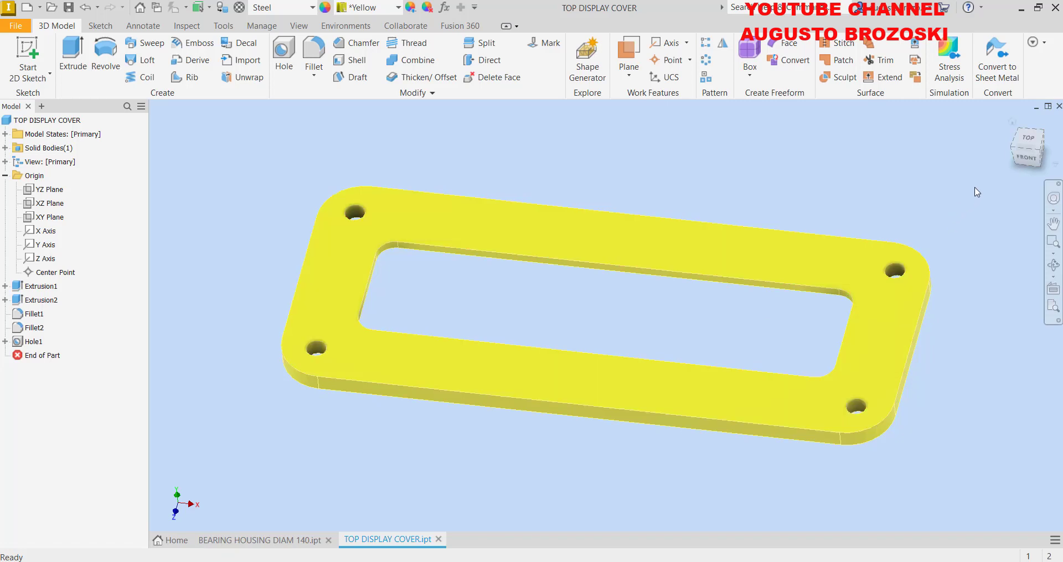
pyautogui.click(1017, 130)
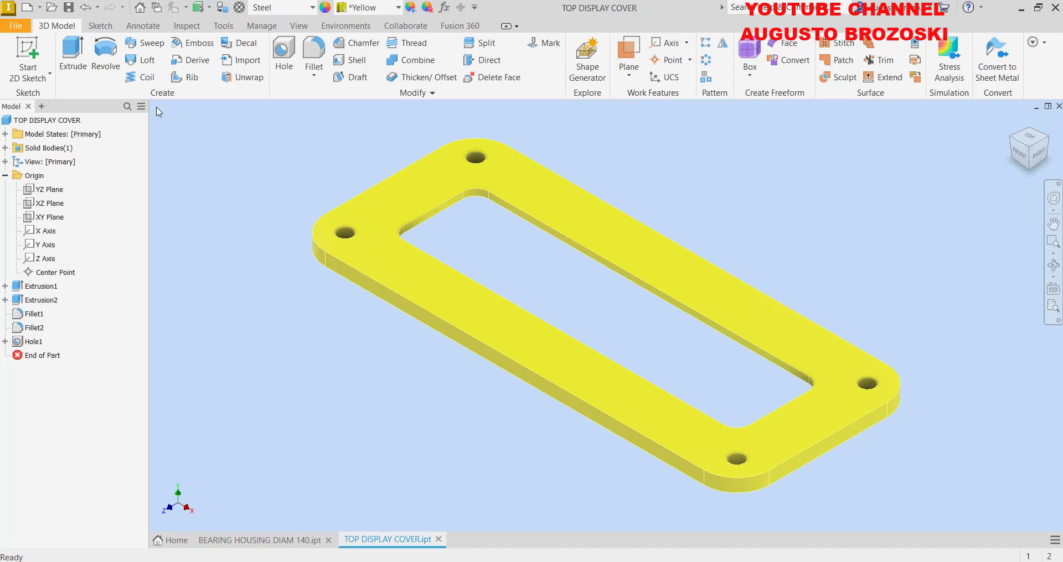
pyautogui.hotkey('alt', 'Tab')
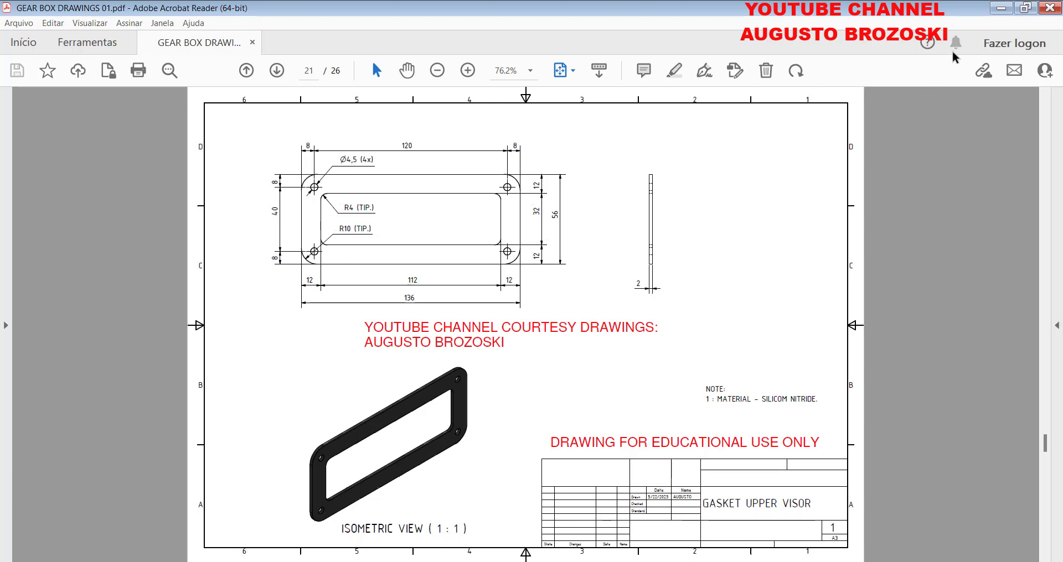
pyautogui.hotkey('alt', 'Tab')
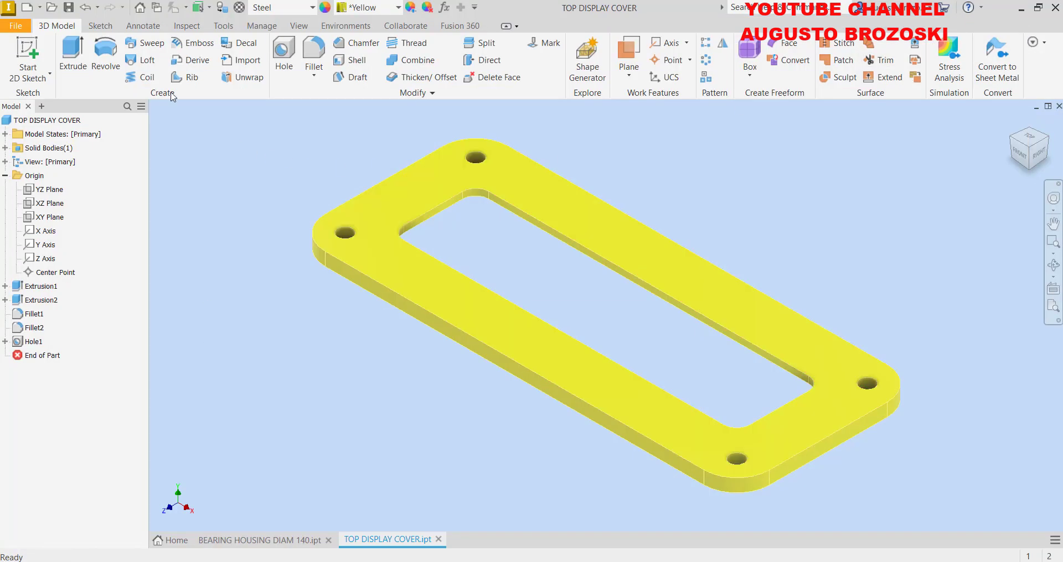
# Create a new part from the Metric Standard (mm).ipt template
pyautogui.click(26, 8)
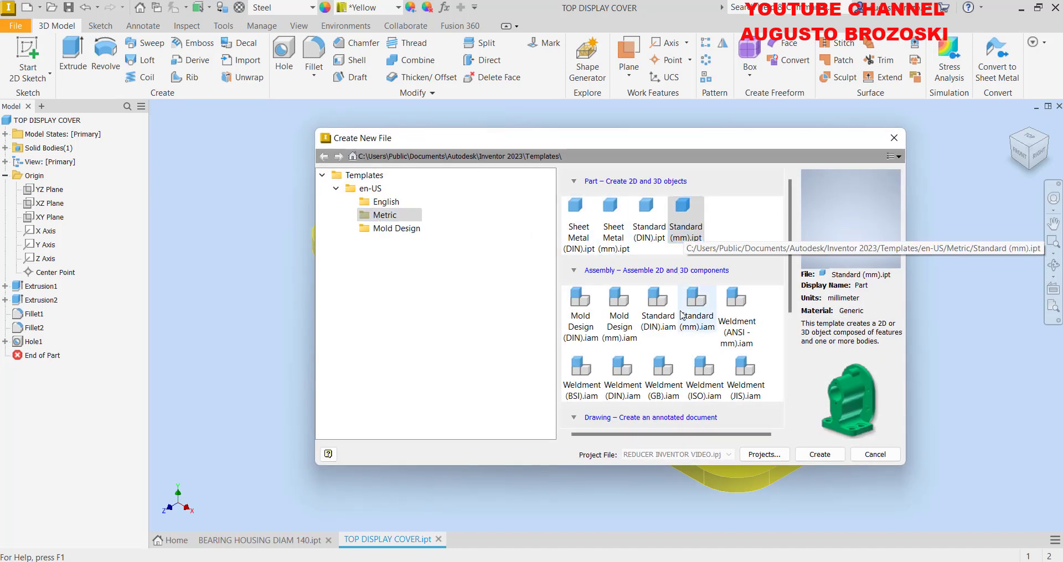
pyautogui.click(813, 462)
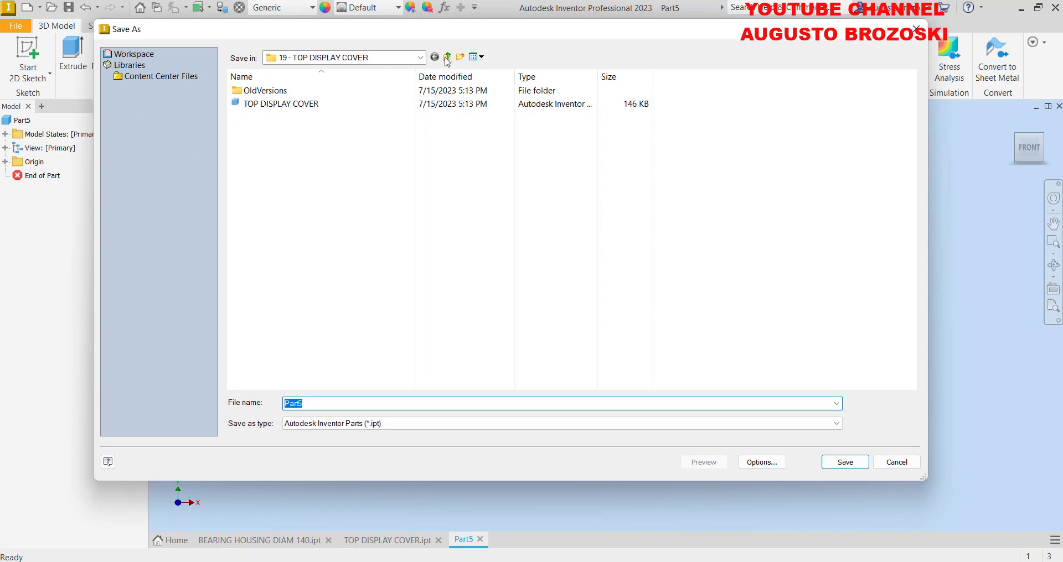
# Save the part as GASKET TOP VISOR.ipt in the 20 - GASKET TOP VISOR folder under 1 - REDUCER VIDEO
pyautogui.click(447, 57)
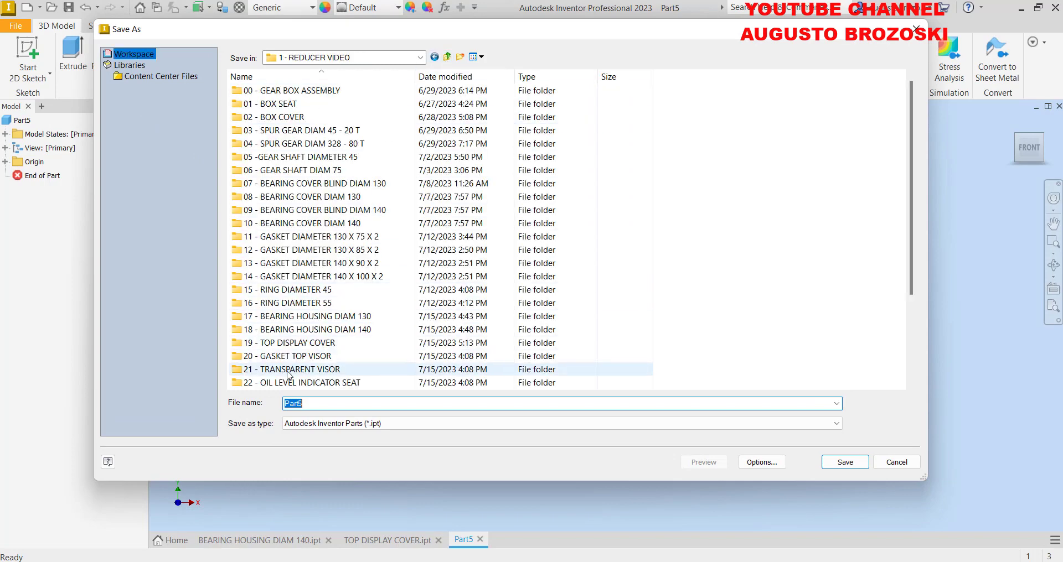
pyautogui.click(272, 360)
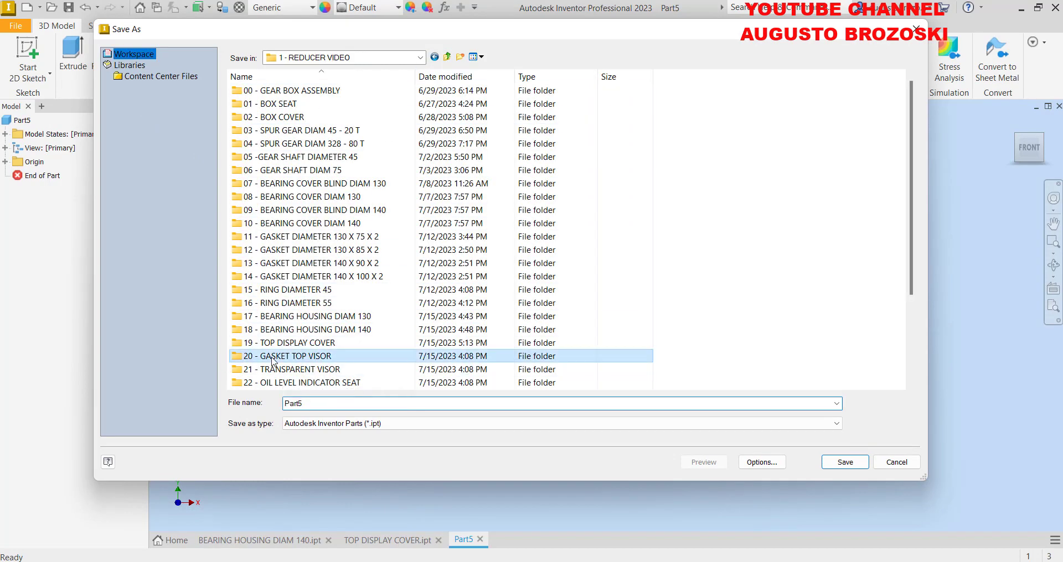
pyautogui.click(315, 360)
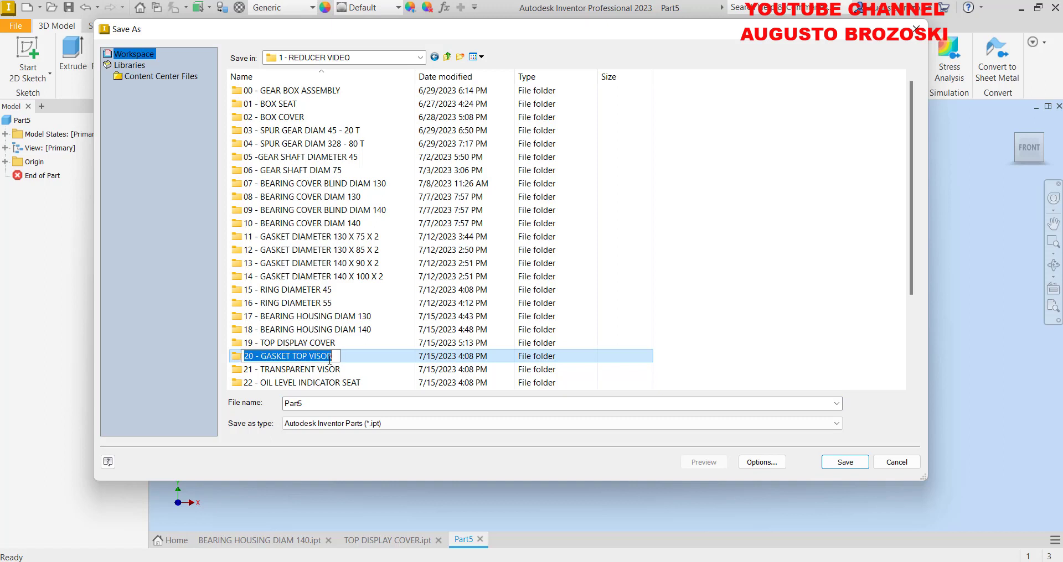
pyautogui.moveTo(335, 359); pyautogui.dragTo(278, 360)
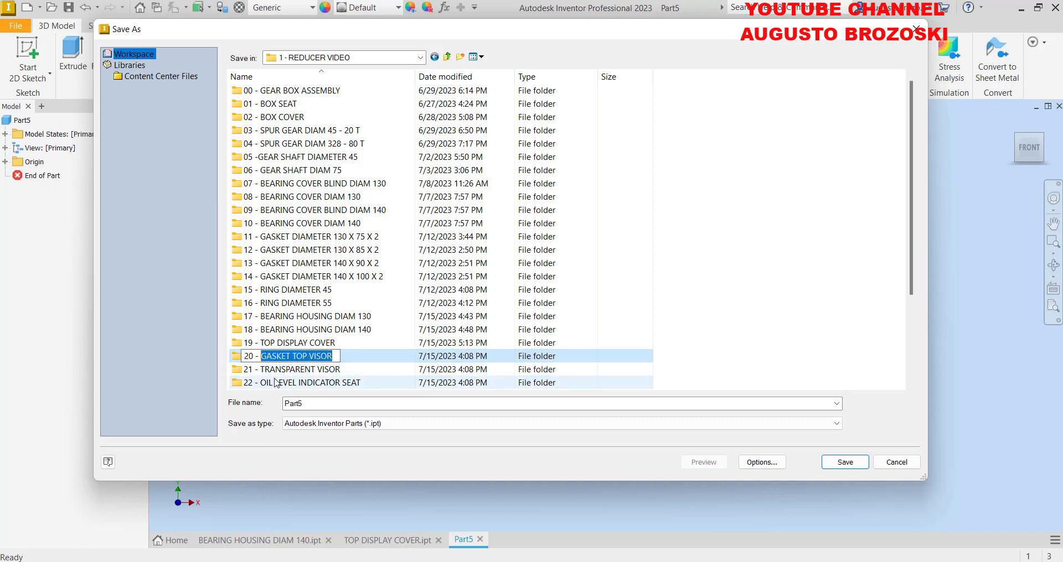
pyautogui.click(720, 335)
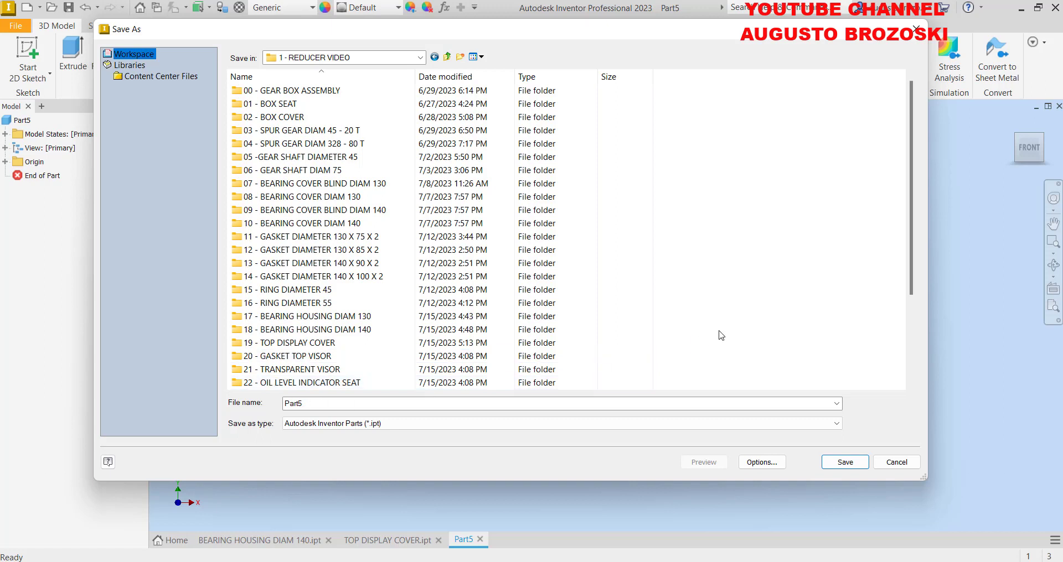
pyautogui.doubleClick(321, 357)
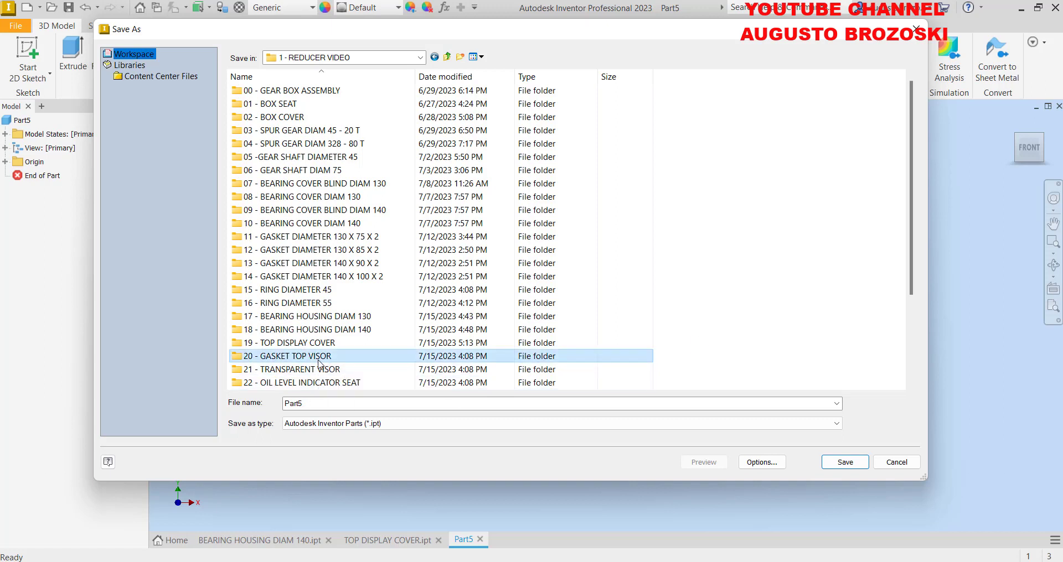
pyautogui.doubleClick(315, 401)
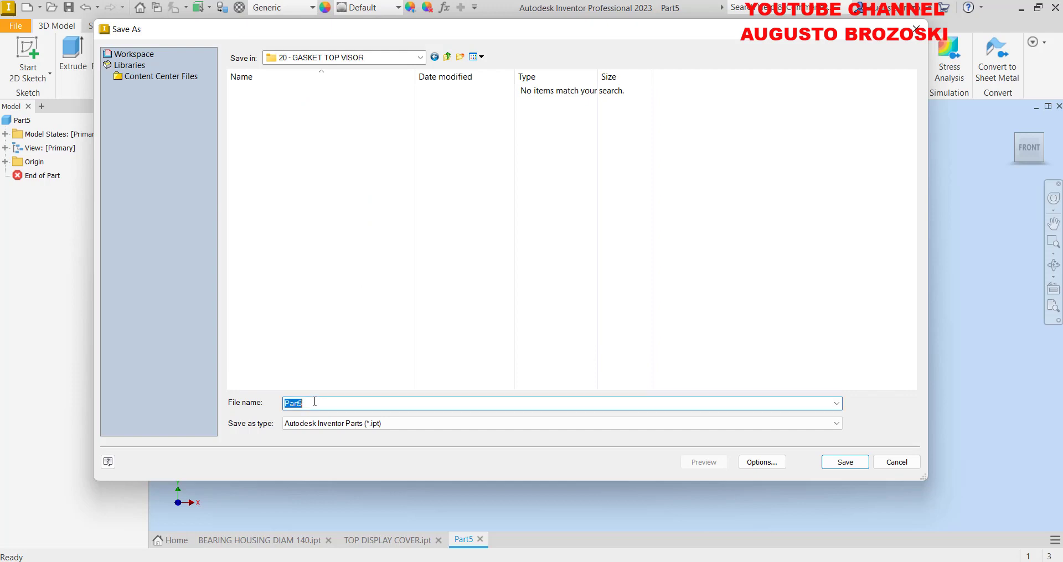
pyautogui.write('GASKET TOP VISOR')
pyautogui.click(845, 462)
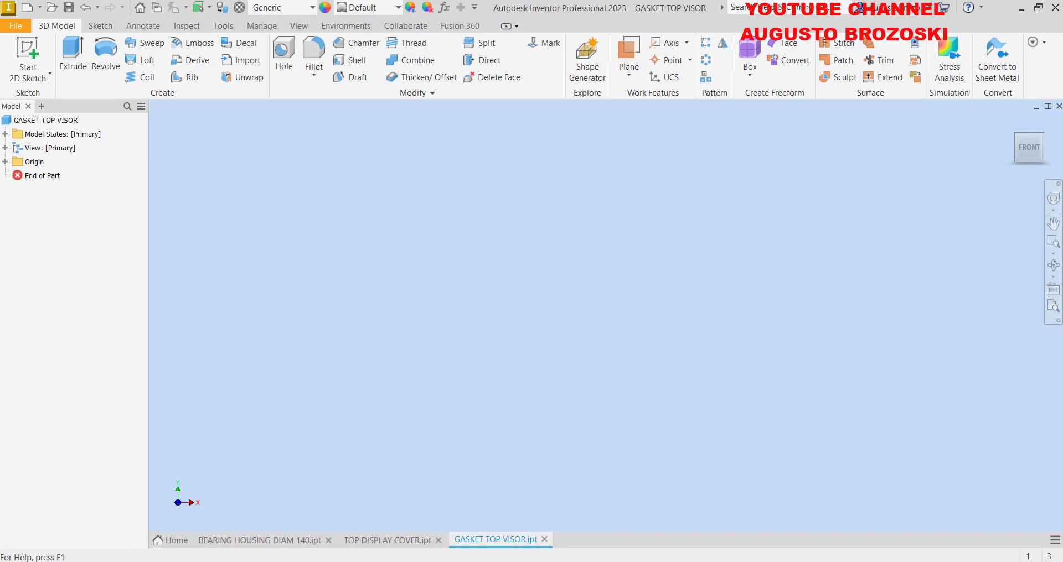
pyautogui.hotkey('alt', 'Tab')
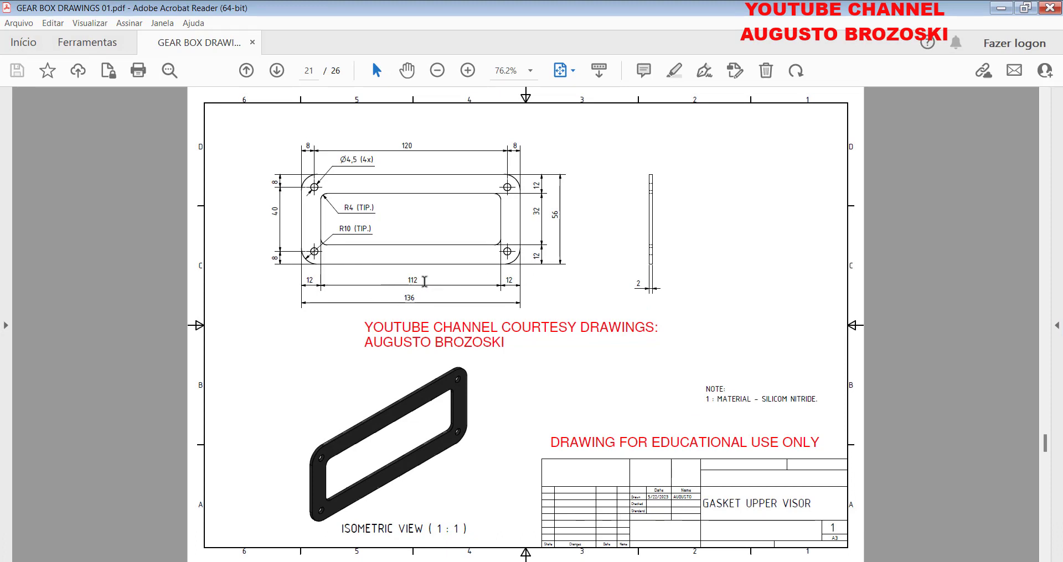
pyautogui.click(991, 13)
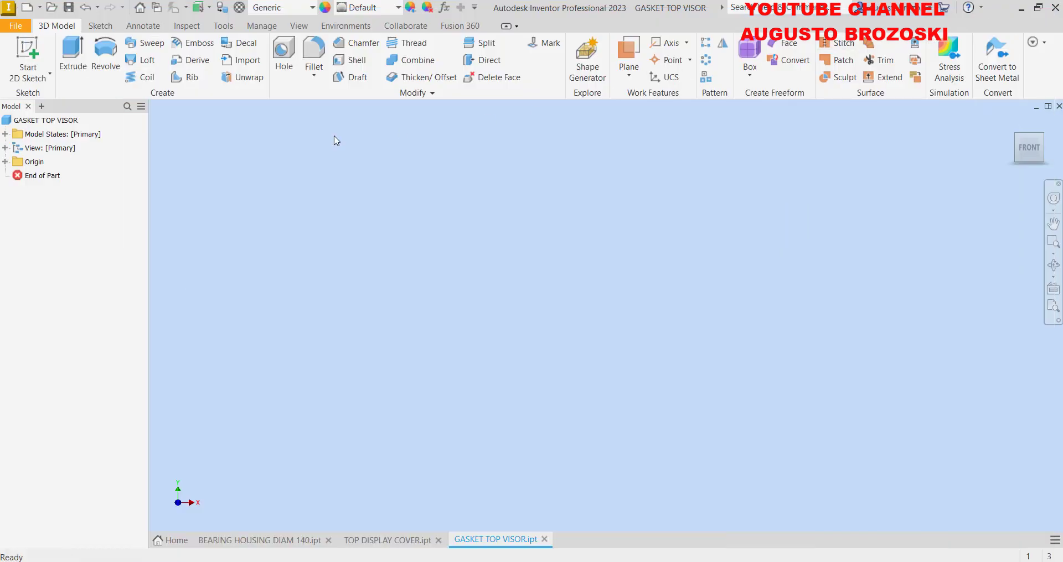
# Start a sketch on the XZ plane and draw a centre-point rectangle at the origin
pyautogui.click(29, 54)
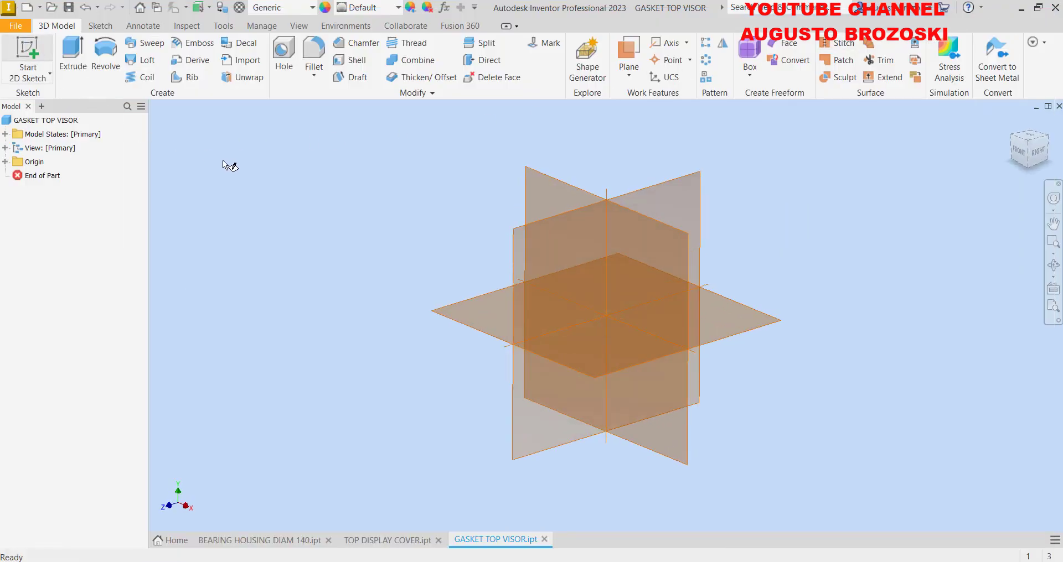
pyautogui.click(454, 303)
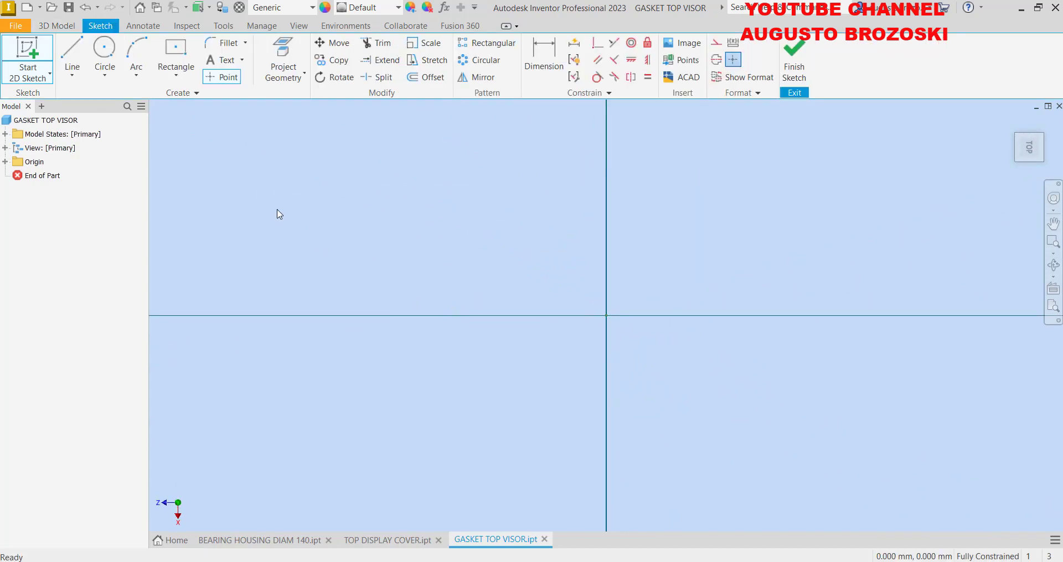
pyautogui.click(180, 55)
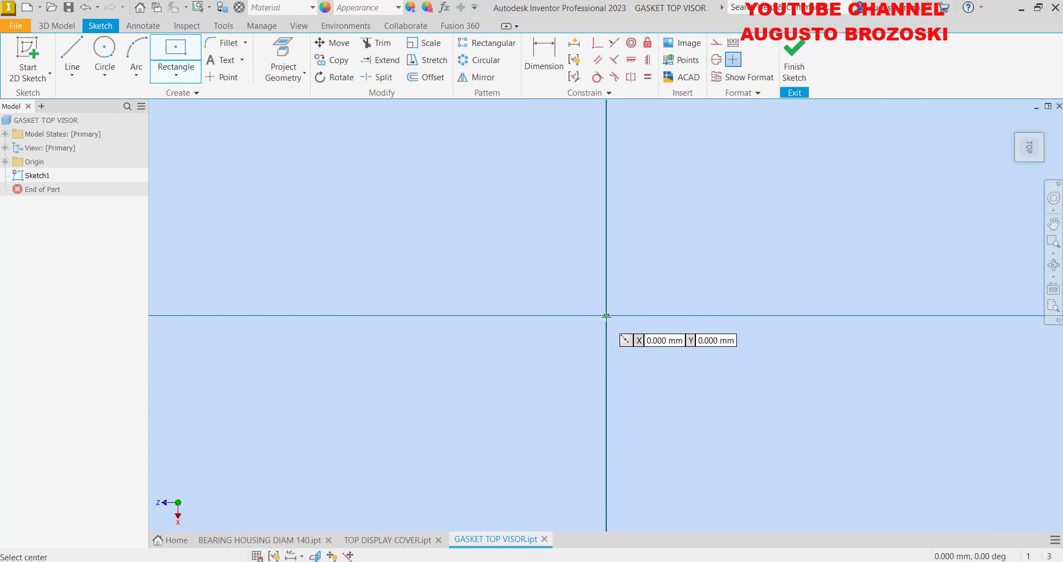
pyautogui.click(606, 315)
pyautogui.click(850, 190)
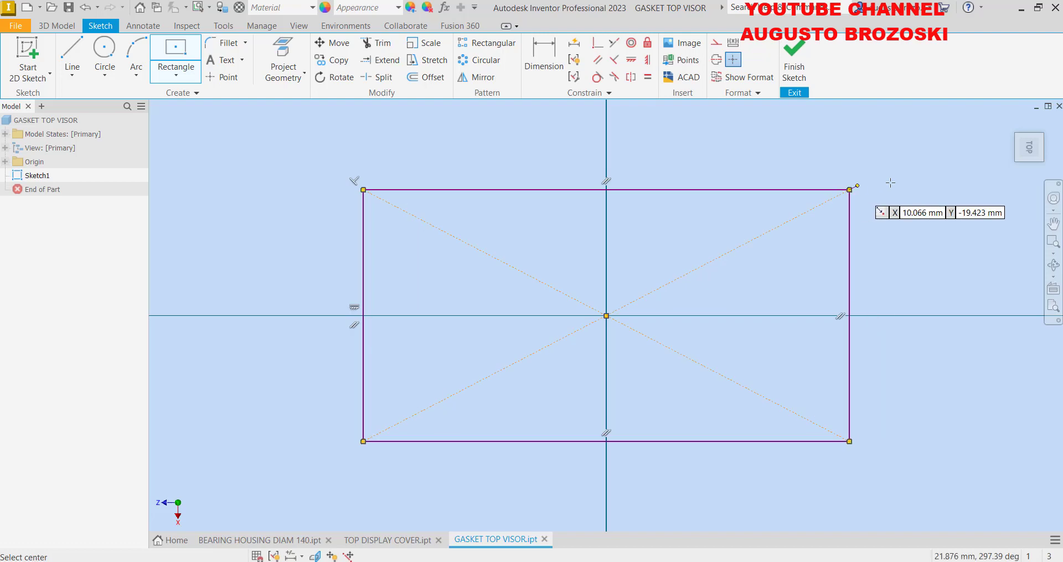
pyautogui.press('Escape')
pyautogui.click(1012, 121)
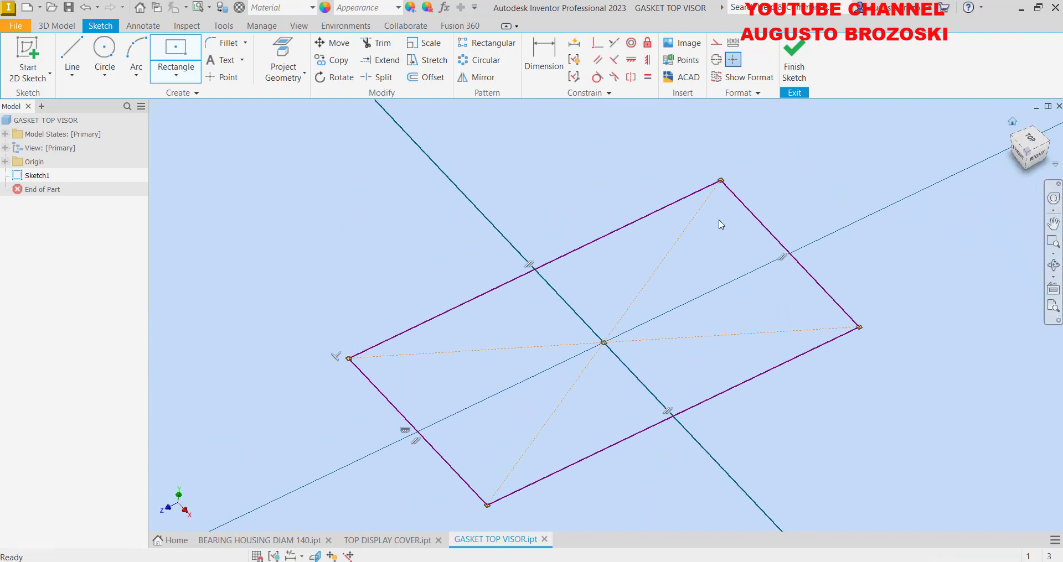
# Dimension the rectangle 136 mm long and 56 mm wide
pyautogui.click(535, 55)
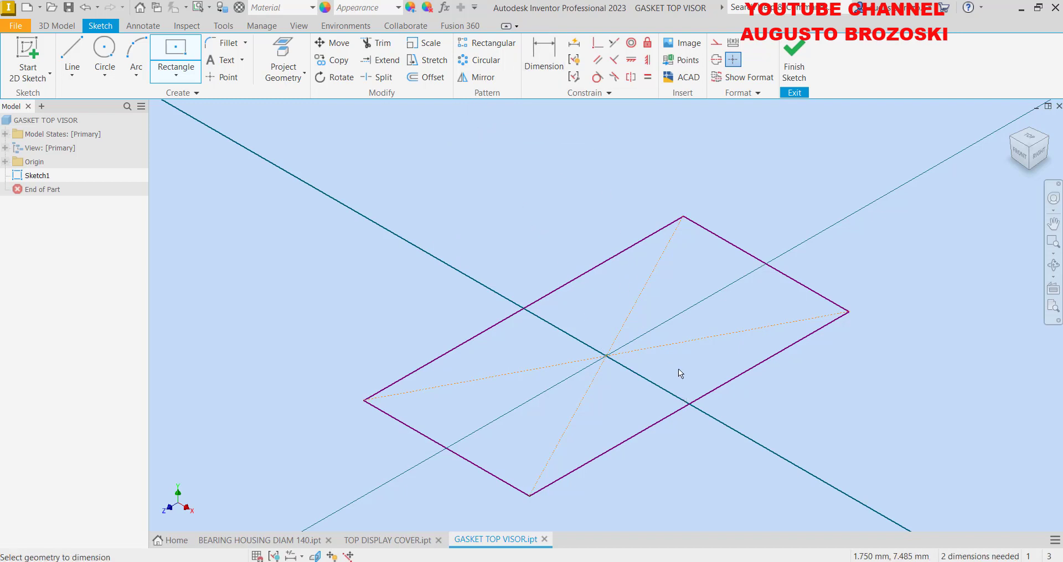
pyautogui.click(723, 386)
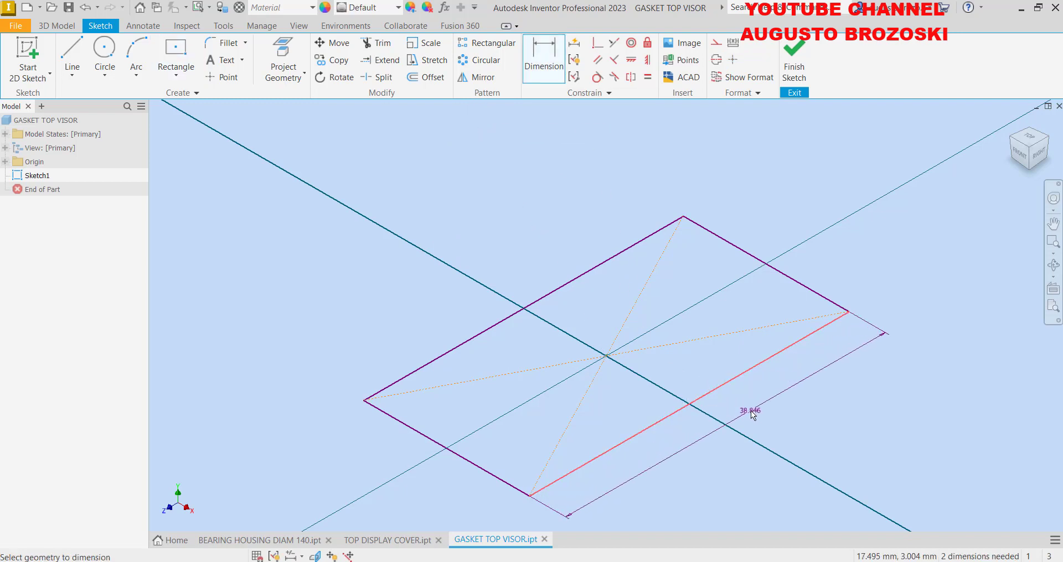
pyautogui.click(751, 411)
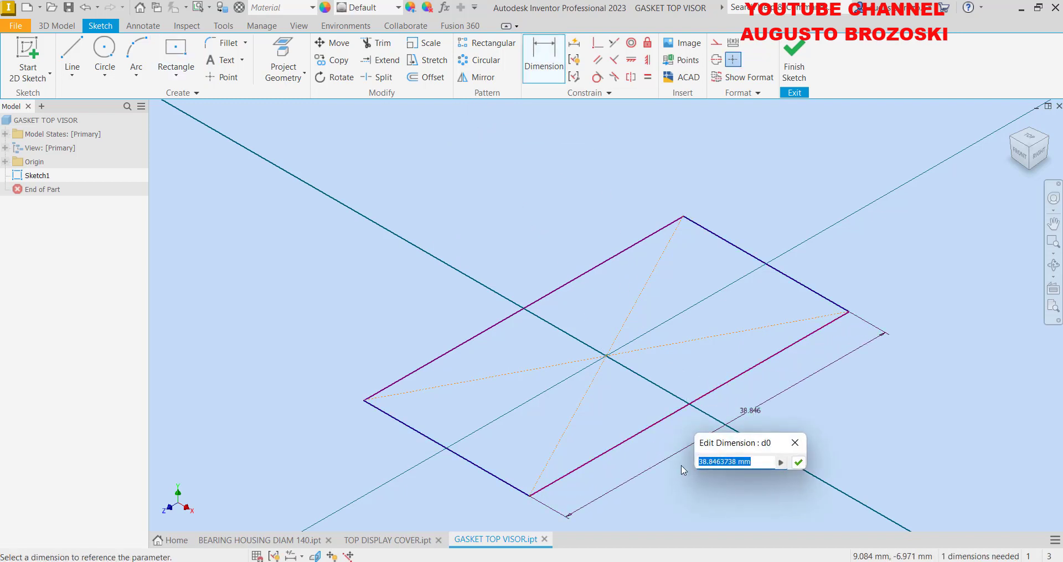
pyautogui.write('136')
pyautogui.press('Return')
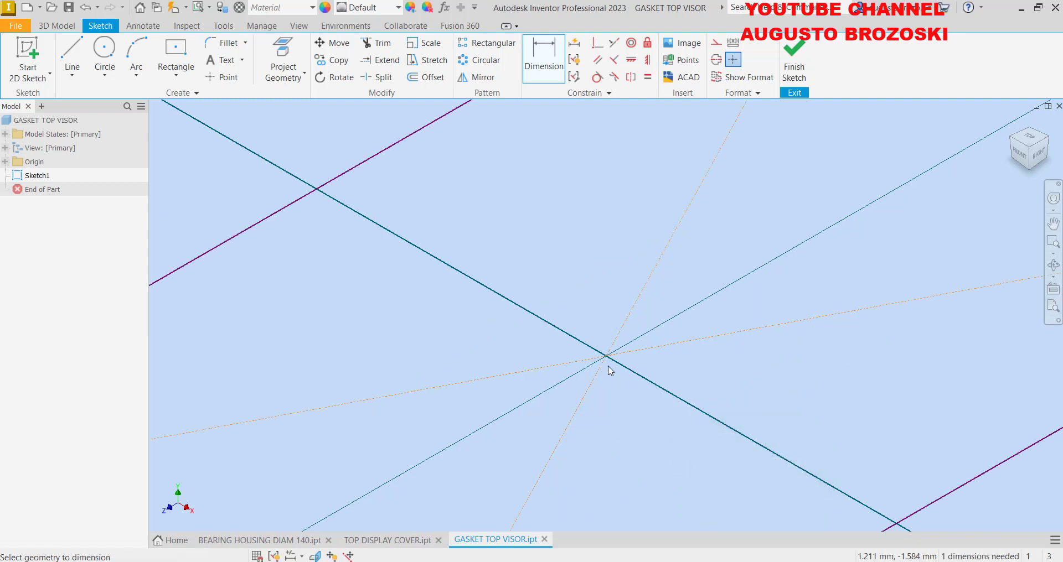
pyautogui.scroll(3, 586, 270)
pyautogui.scroll(-4, 587, 274)
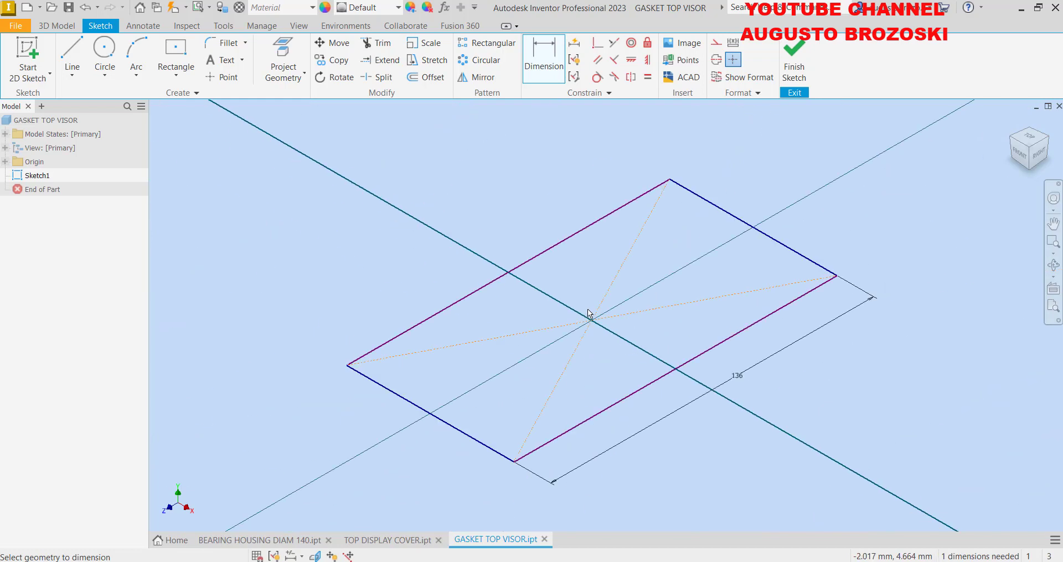
pyautogui.click(461, 432)
pyautogui.click(429, 461)
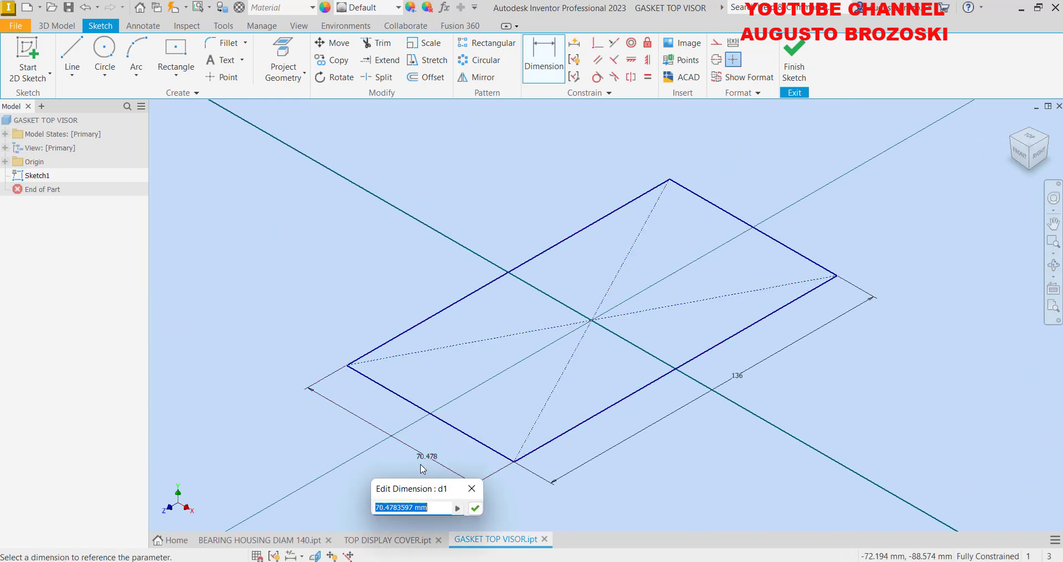
pyautogui.write('56')
pyautogui.press('Return')
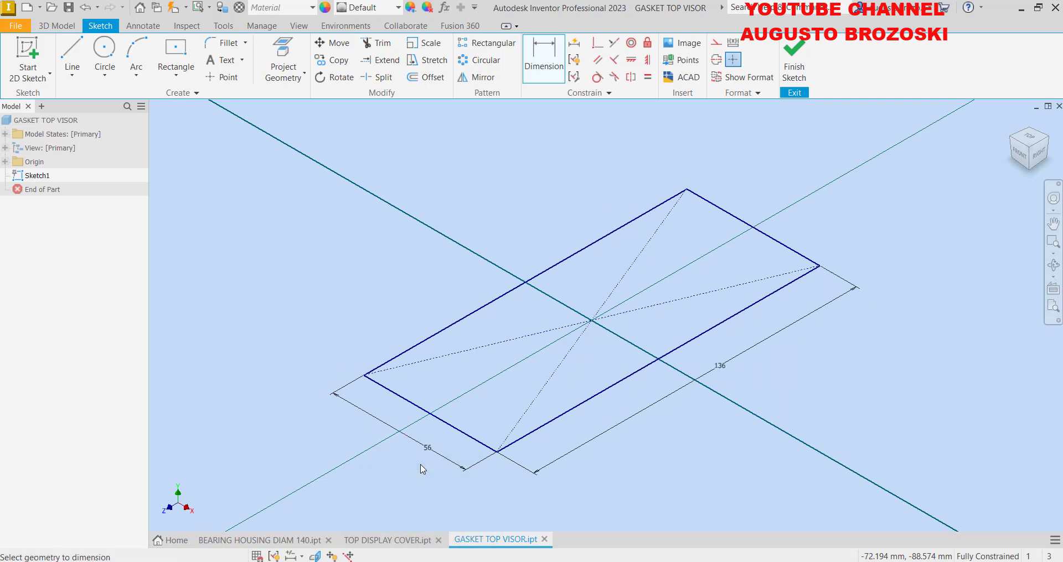
# Draw an inner centre-point rectangle at the origin and set its length to 112 mm
pyautogui.click(181, 54)
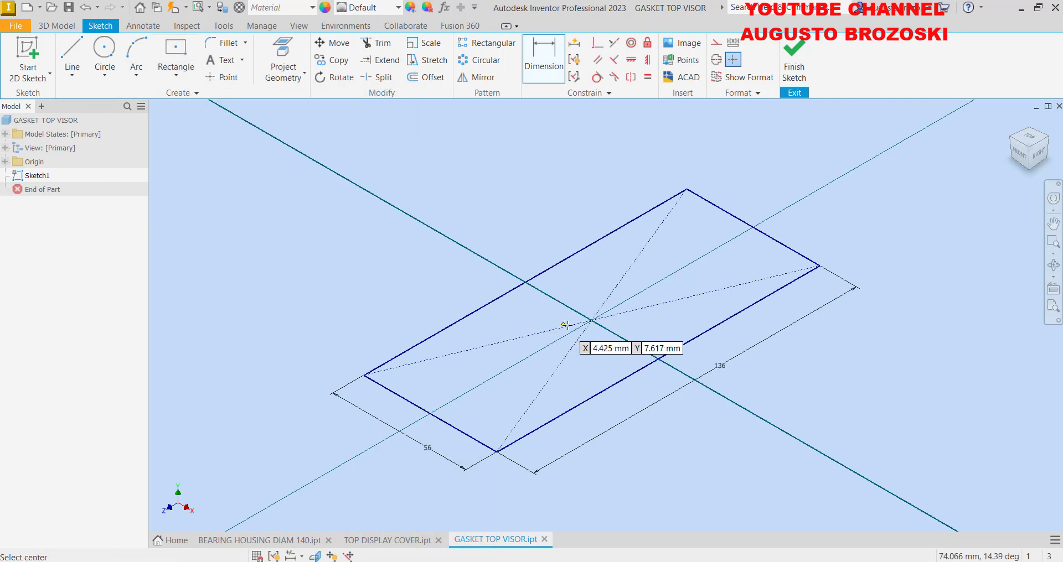
pyautogui.click(596, 317)
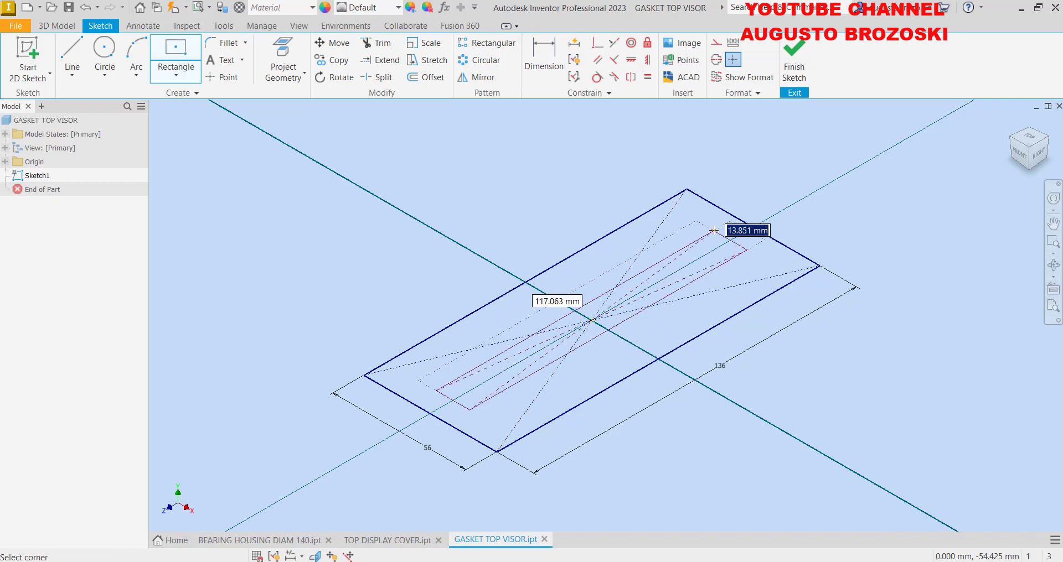
pyautogui.click(777, 261)
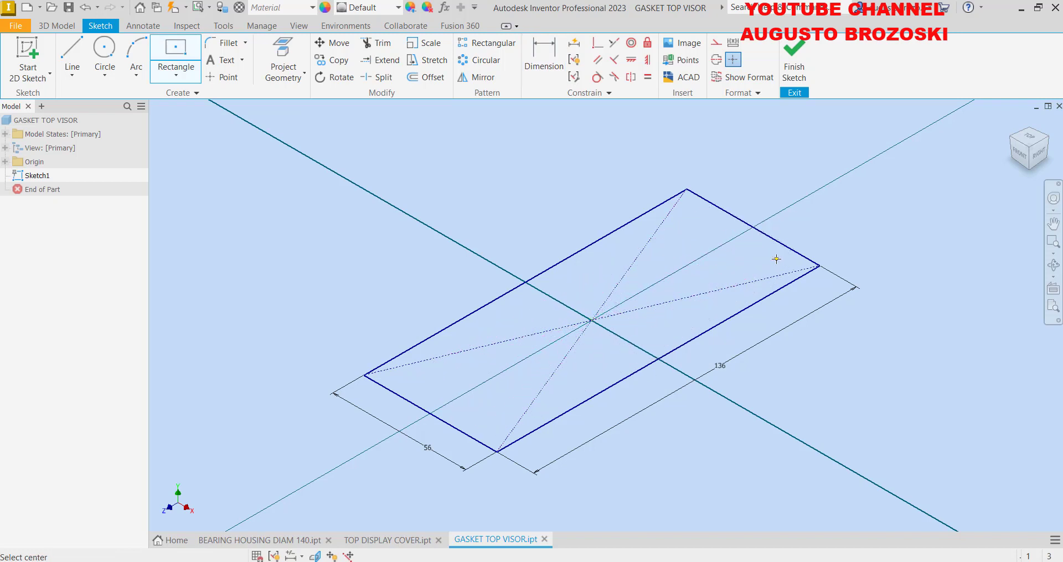
pyautogui.click(547, 53)
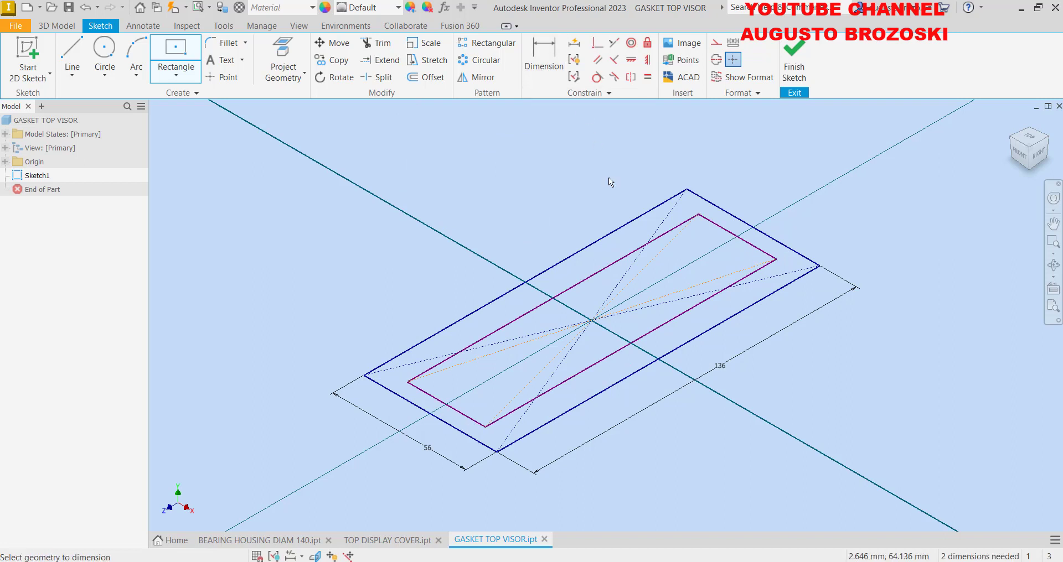
pyautogui.click(540, 307)
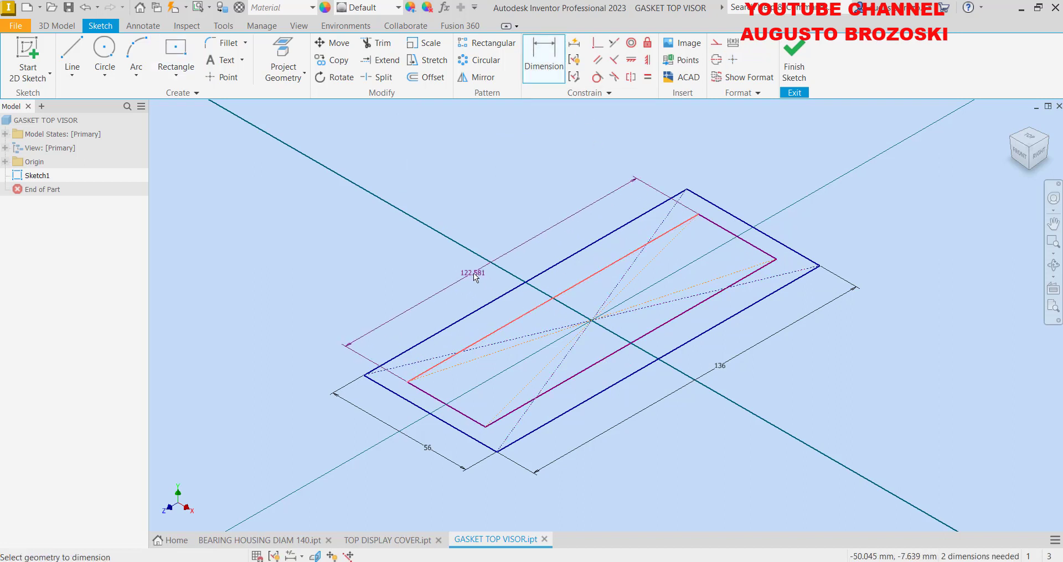
pyautogui.click(474, 277)
pyautogui.write('112')
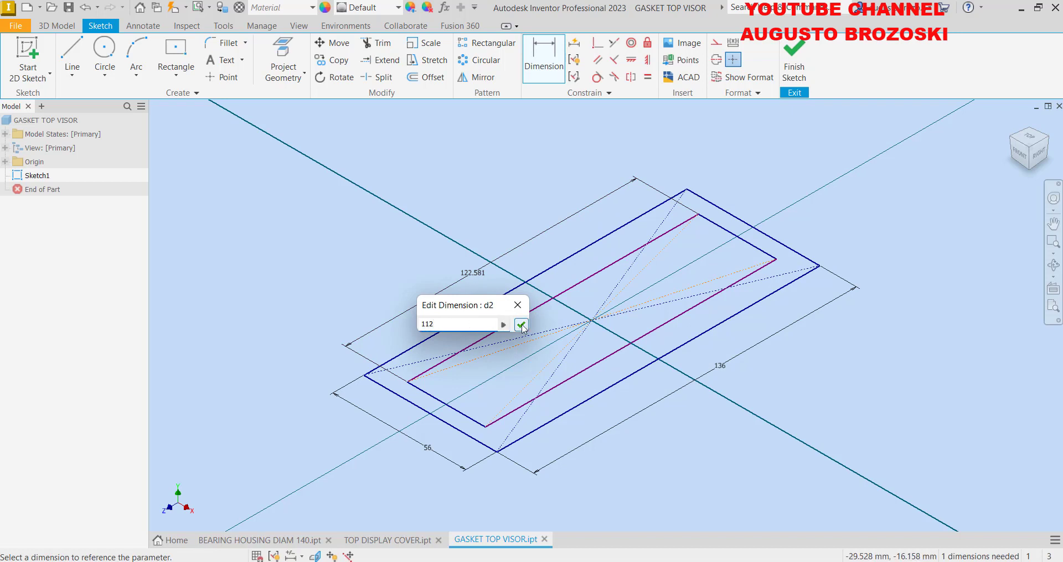
pyautogui.click(521, 325)
# Set the inner rectangle's width to 32 mm and finish the sketch
pyautogui.click(716, 240)
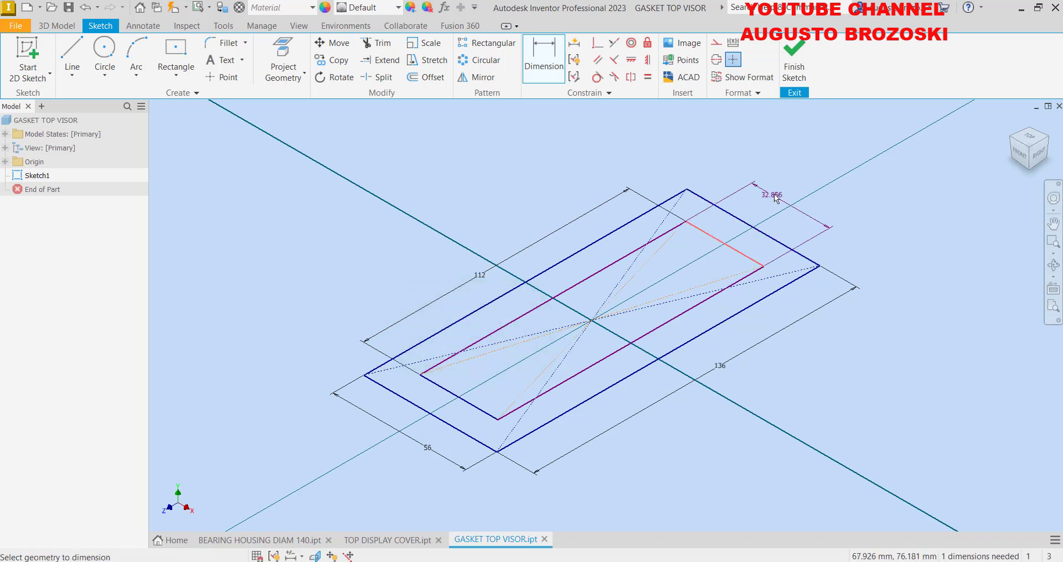
pyautogui.click(777, 197)
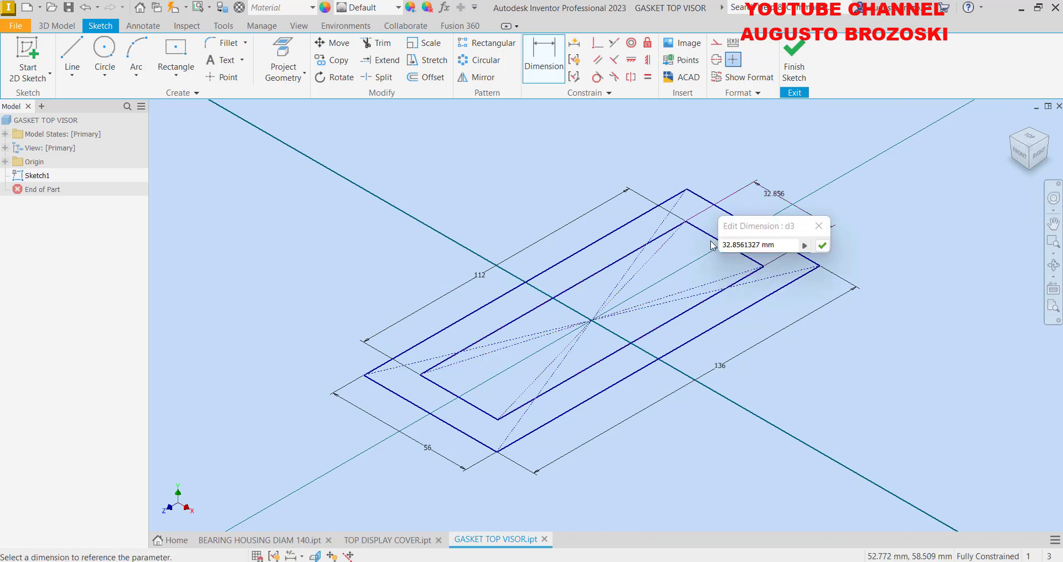
pyautogui.write('32')
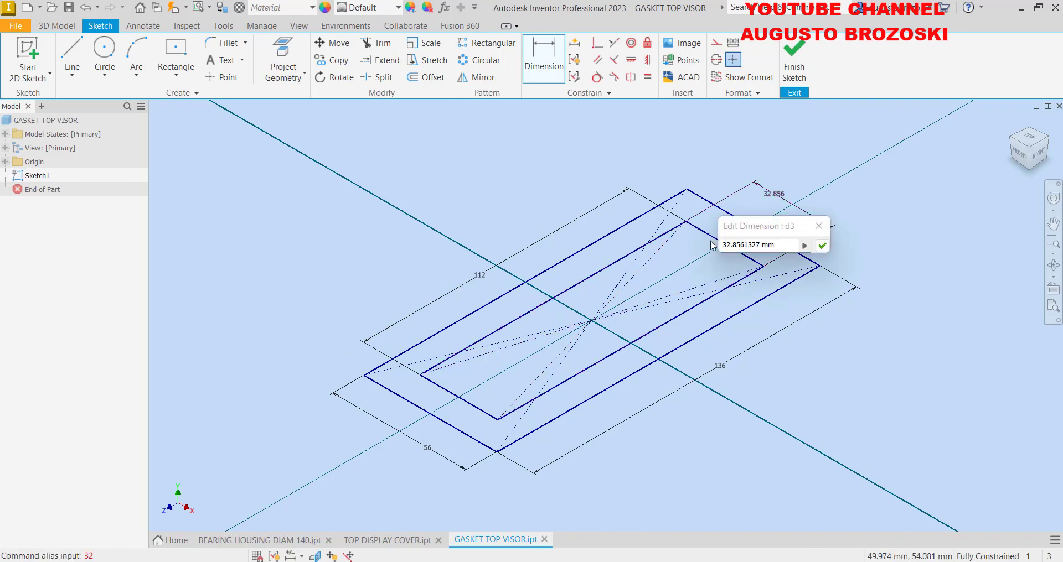
pyautogui.click(758, 244)
pyautogui.write('32')
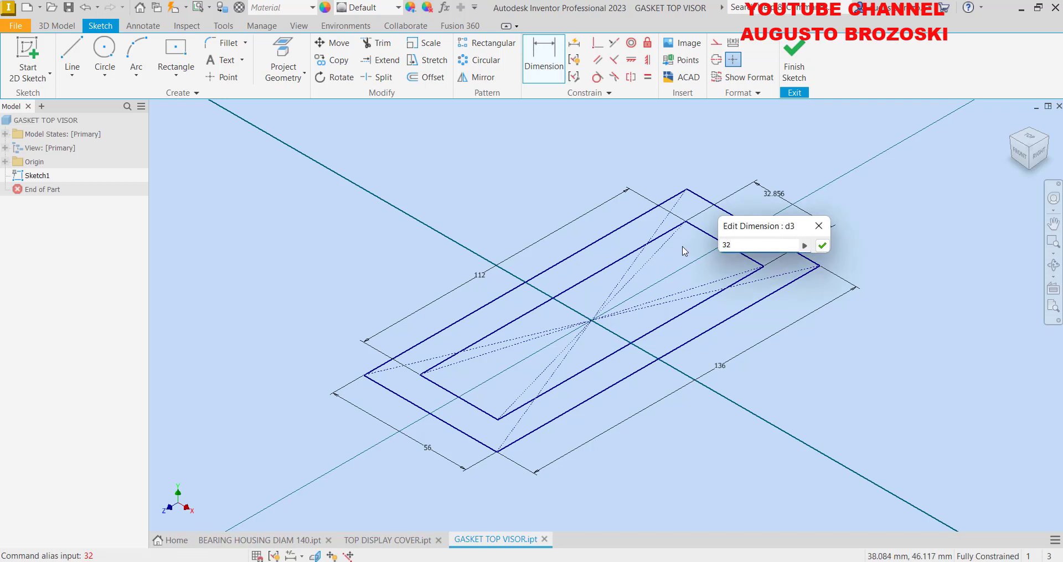
pyautogui.press('Return')
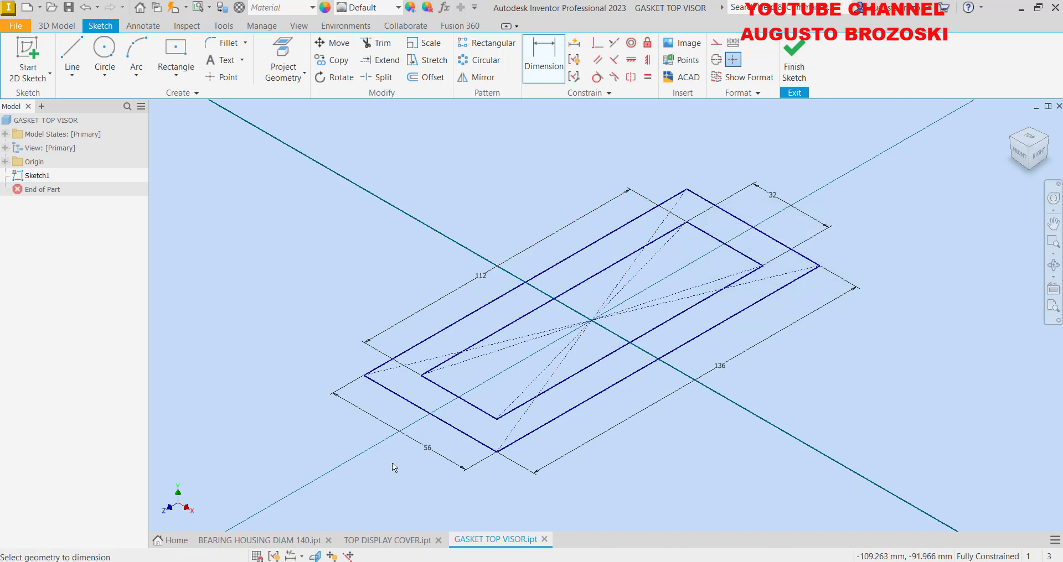
pyautogui.click(795, 61)
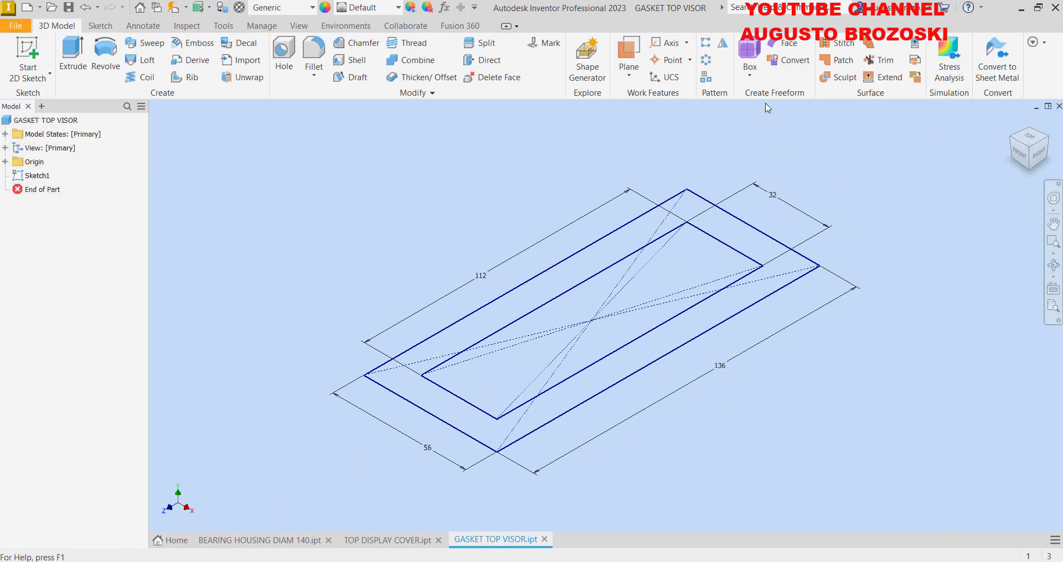
# Extrude the frame profile between the two rectangles by 2 mm
pyautogui.click(72, 53)
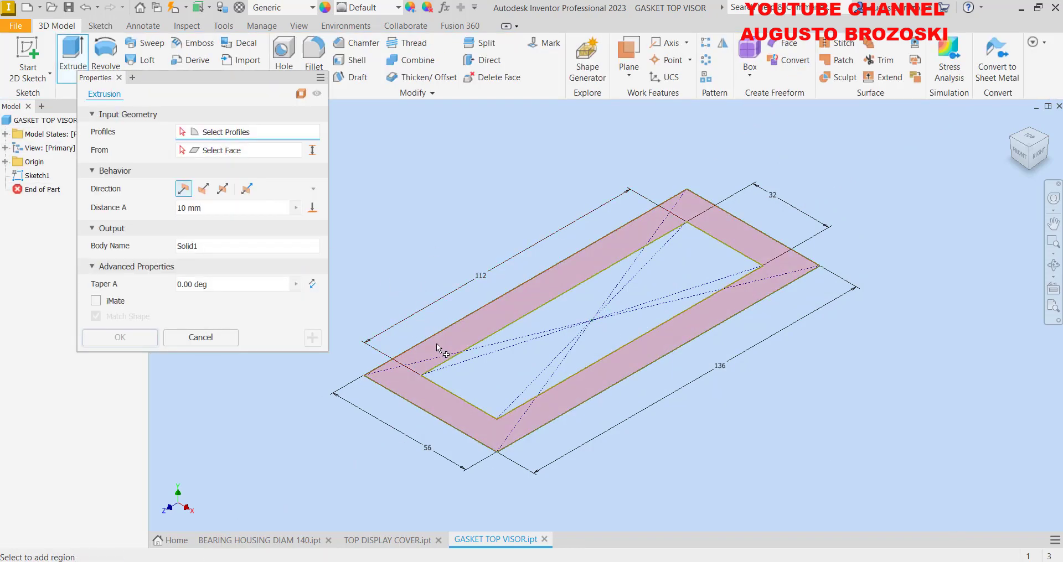
pyautogui.click(427, 344)
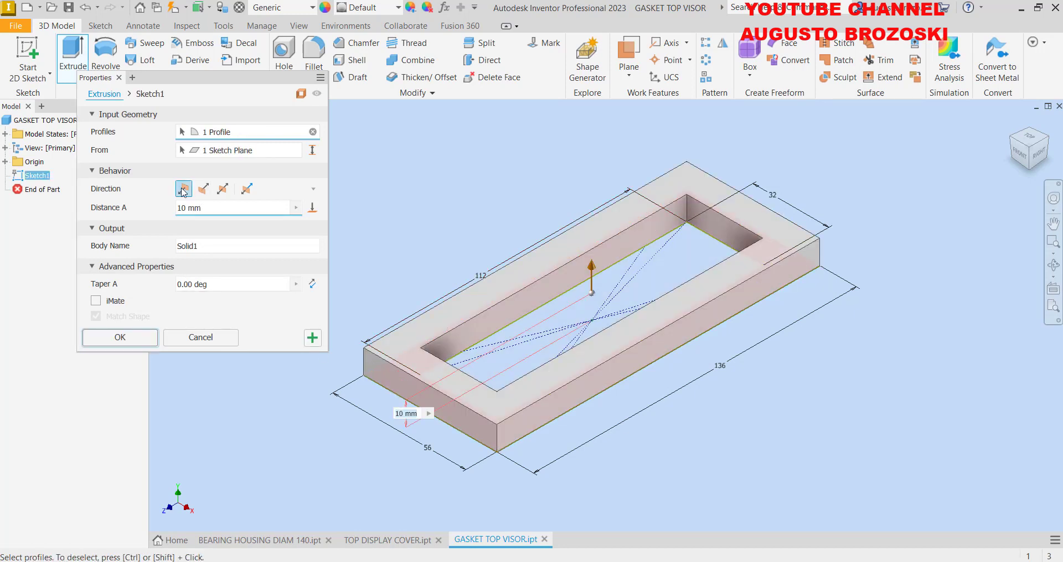
pyautogui.doubleClick(197, 214)
pyautogui.write('2')
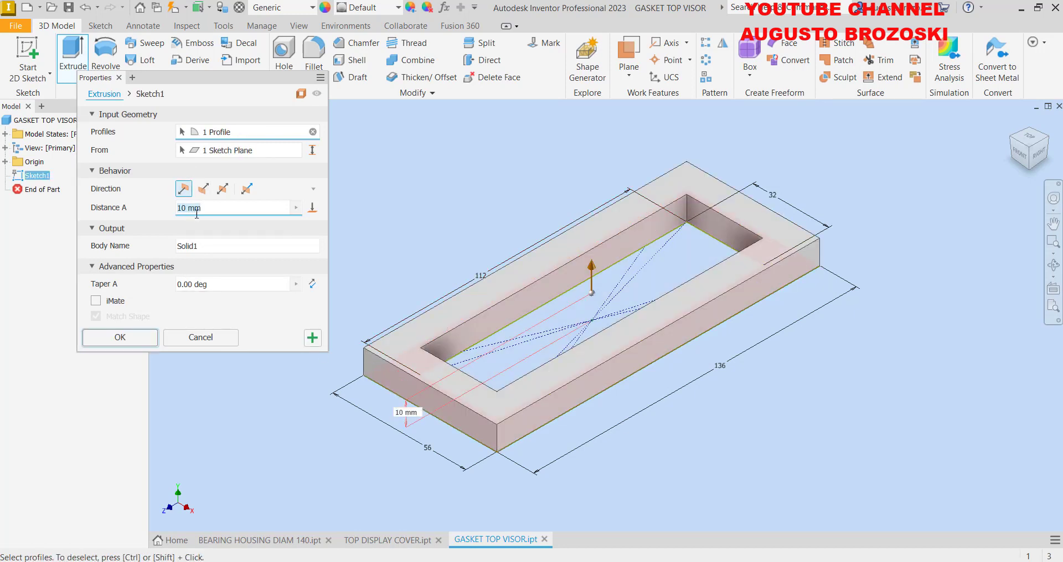
pyautogui.click(137, 340)
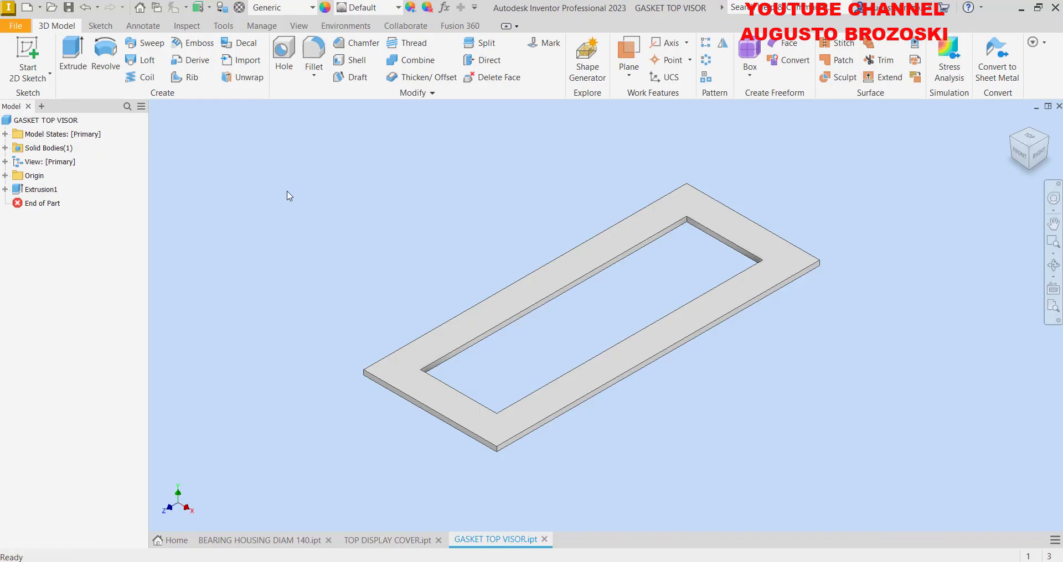
# Start a sketch on the plate's top face and draw a centred rectangle at the origin
pyautogui.click(28, 55)
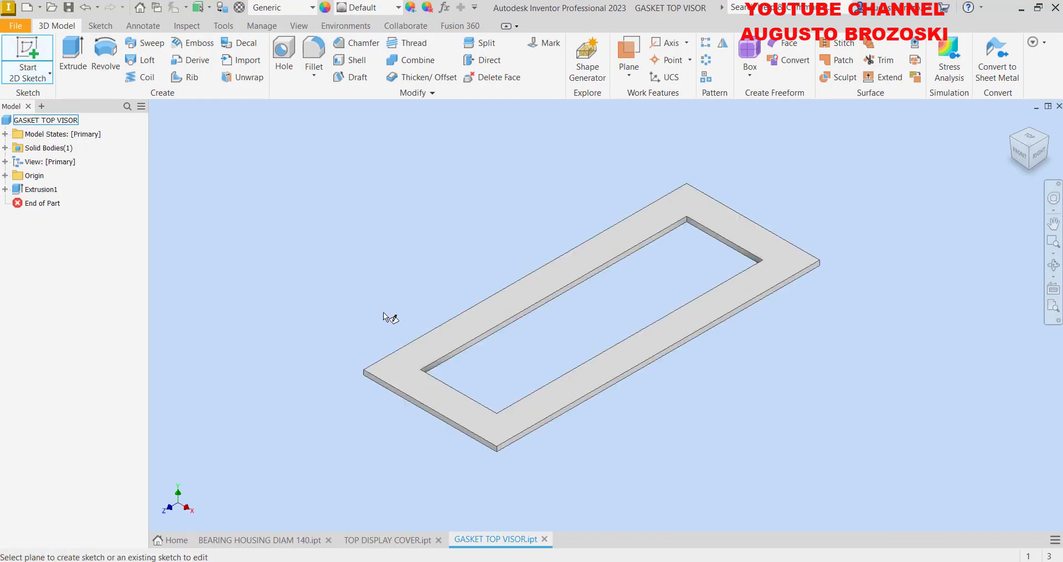
pyautogui.click(404, 362)
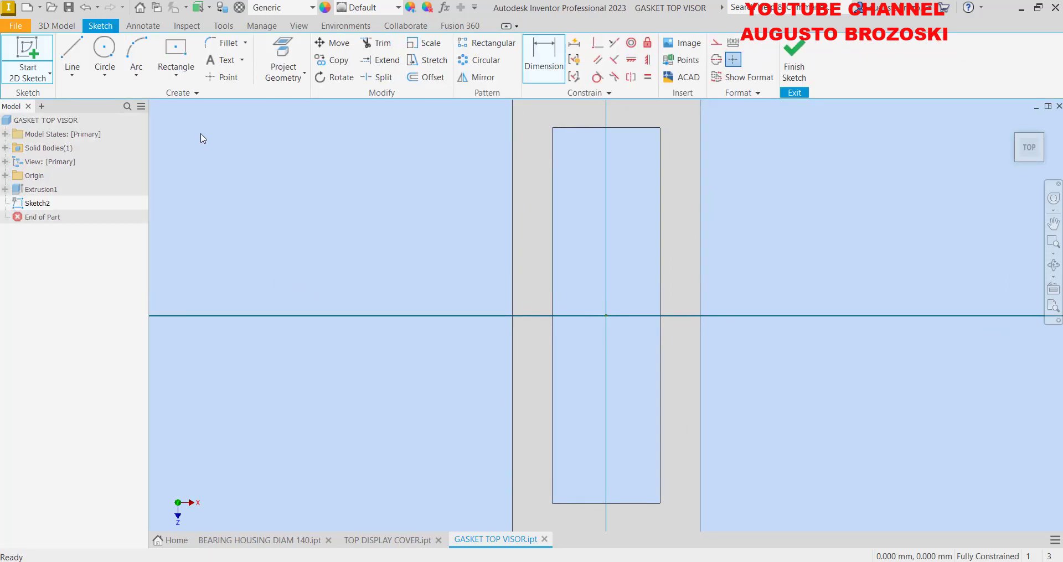
pyautogui.click(177, 50)
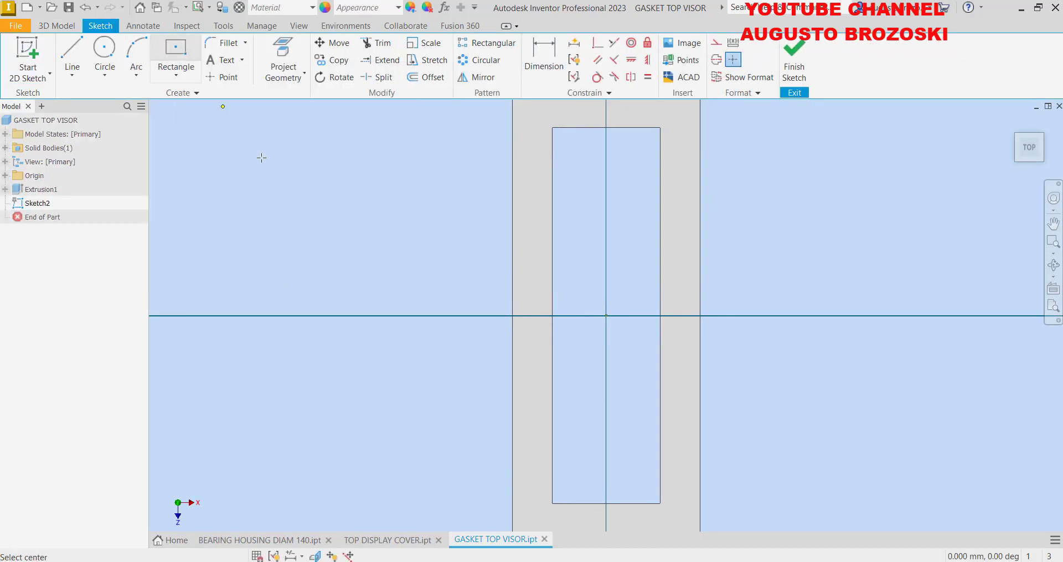
pyautogui.click(606, 315)
pyautogui.click(681, 113)
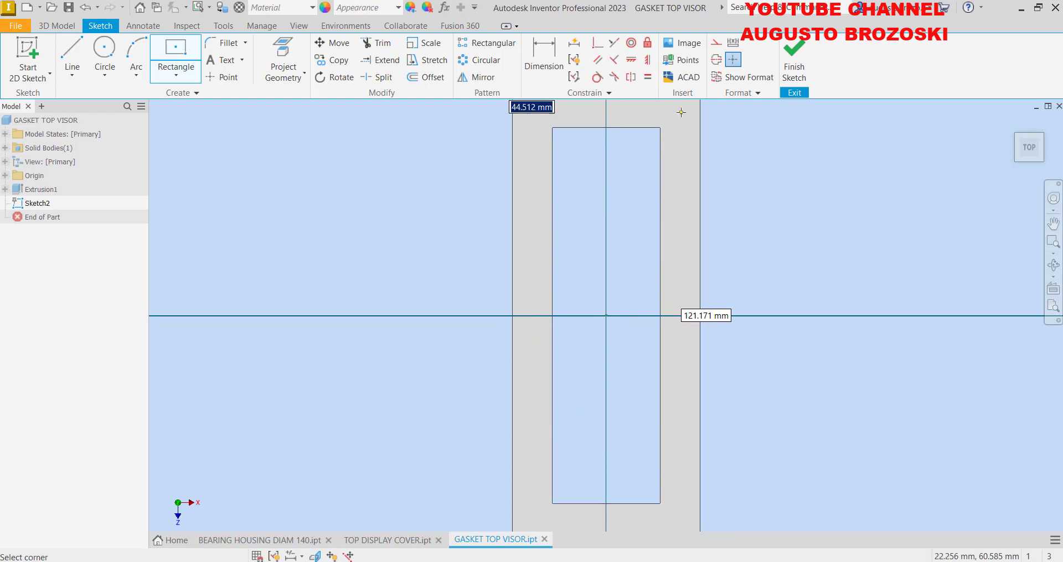
# Dimension the new rectangle 120 mm long and 40 mm wide
pyautogui.click(544, 55)
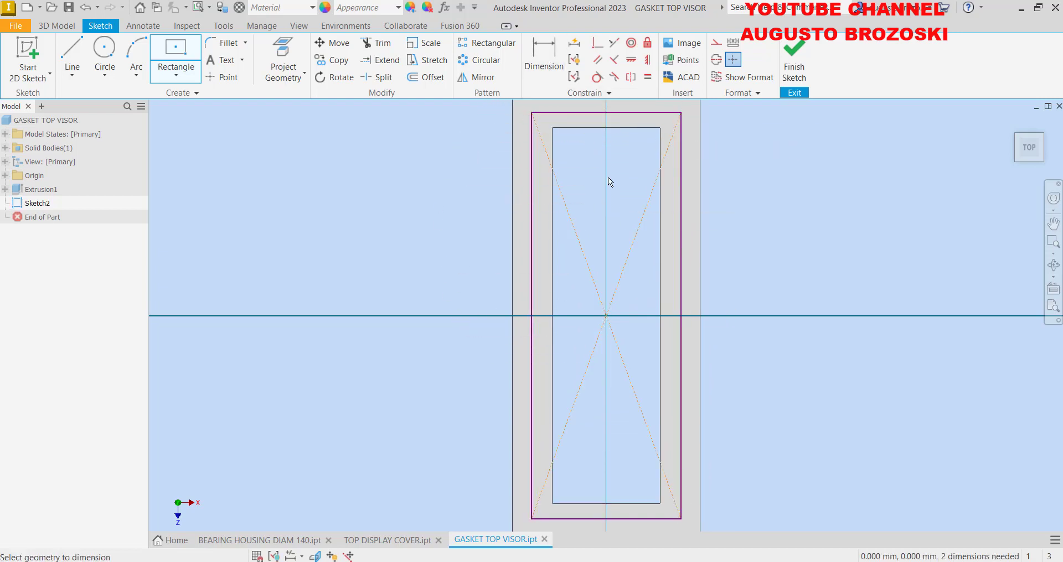
pyautogui.click(679, 281)
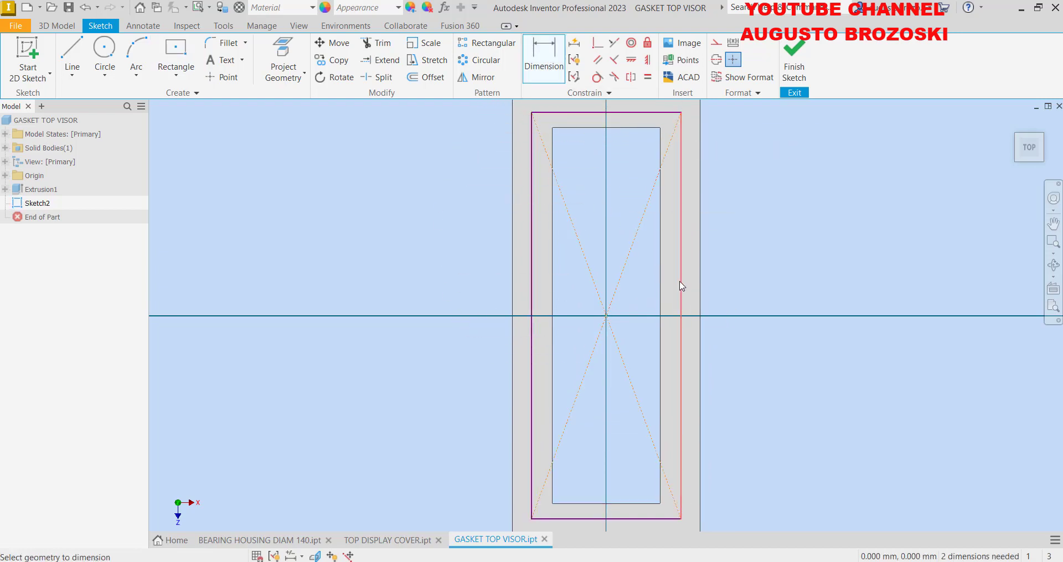
pyautogui.click(728, 292)
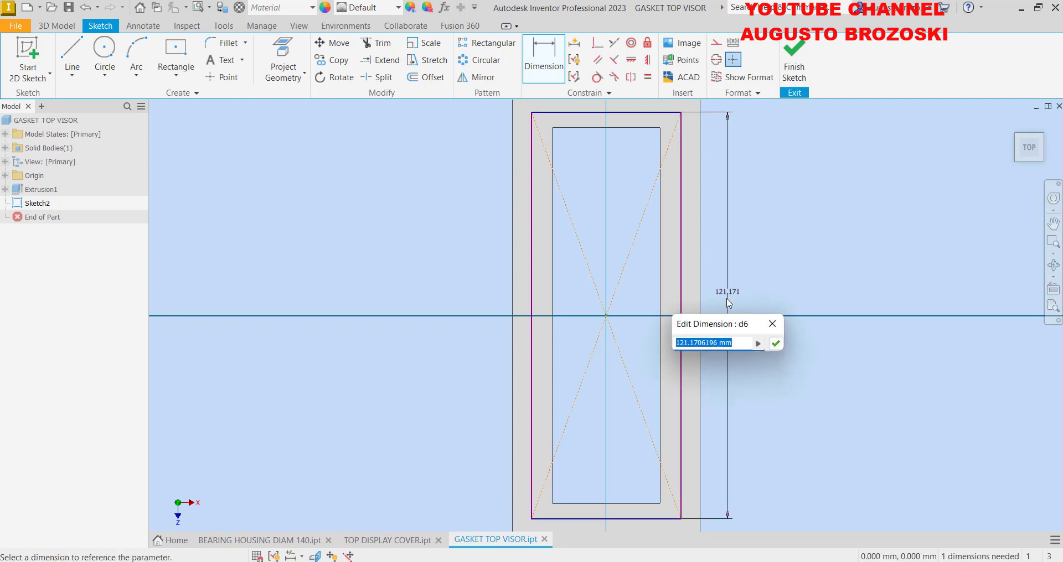
pyautogui.write('120')
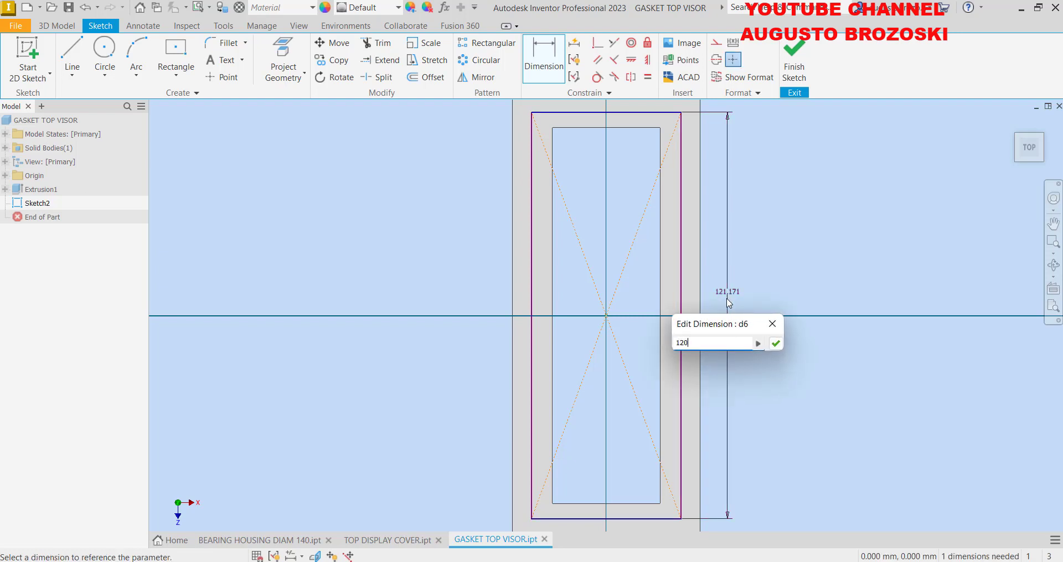
pyautogui.press('Return')
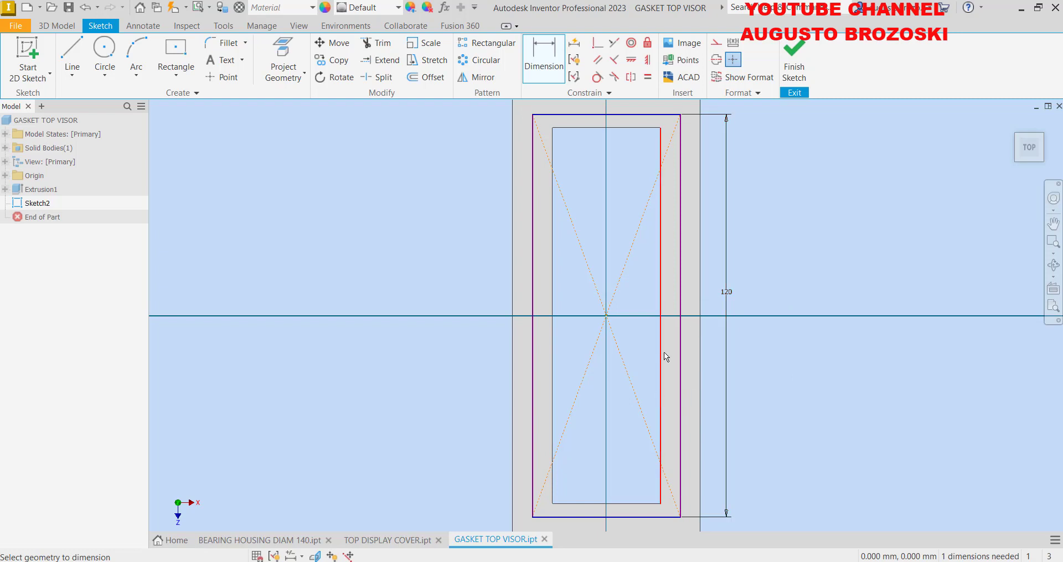
pyautogui.scroll(-2, 617, 337)
pyautogui.click(598, 430)
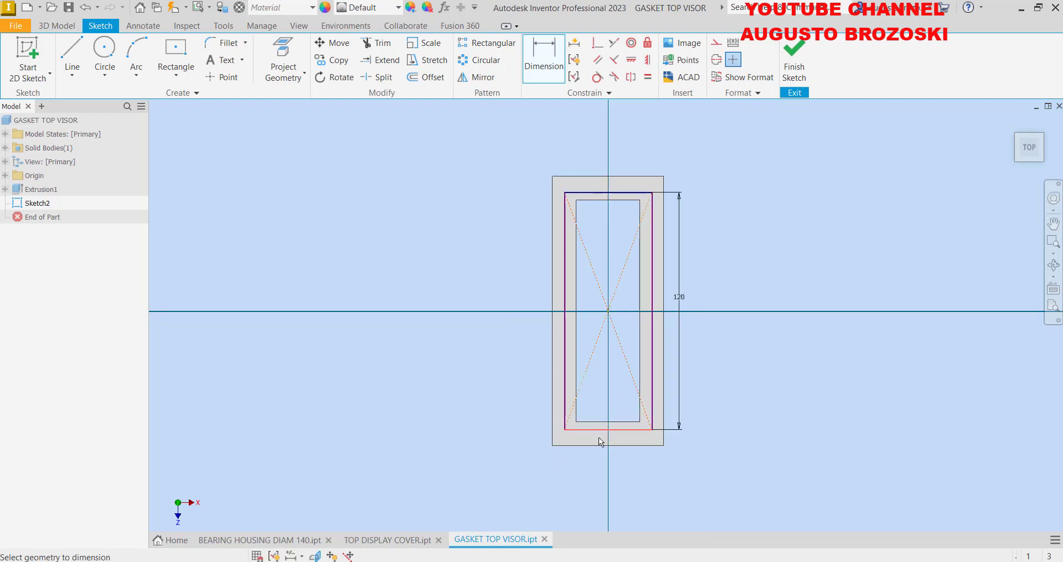
pyautogui.click(602, 468)
pyautogui.write('40')
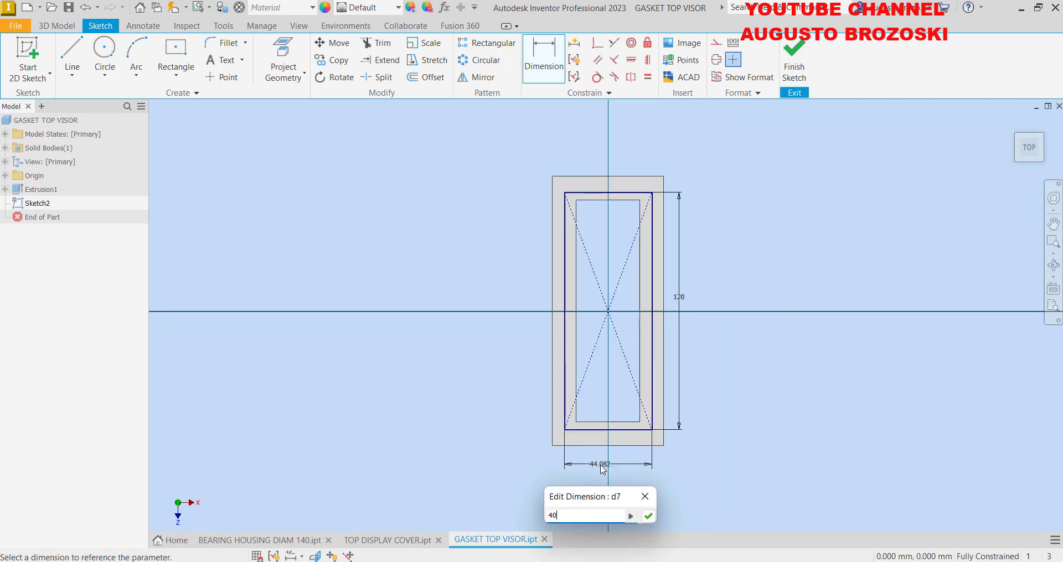
pyautogui.press('Return')
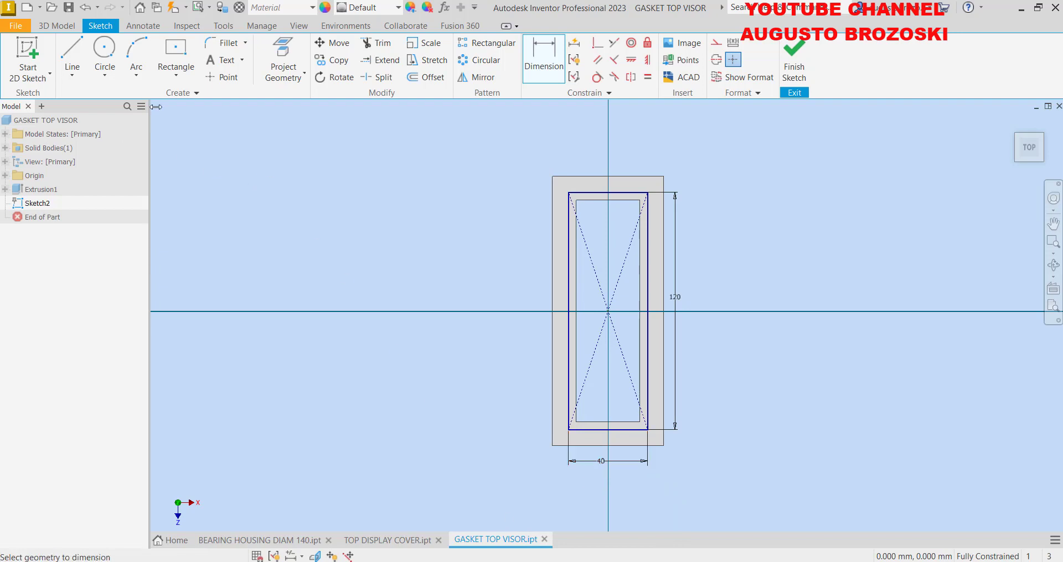
pyautogui.click(221, 77)
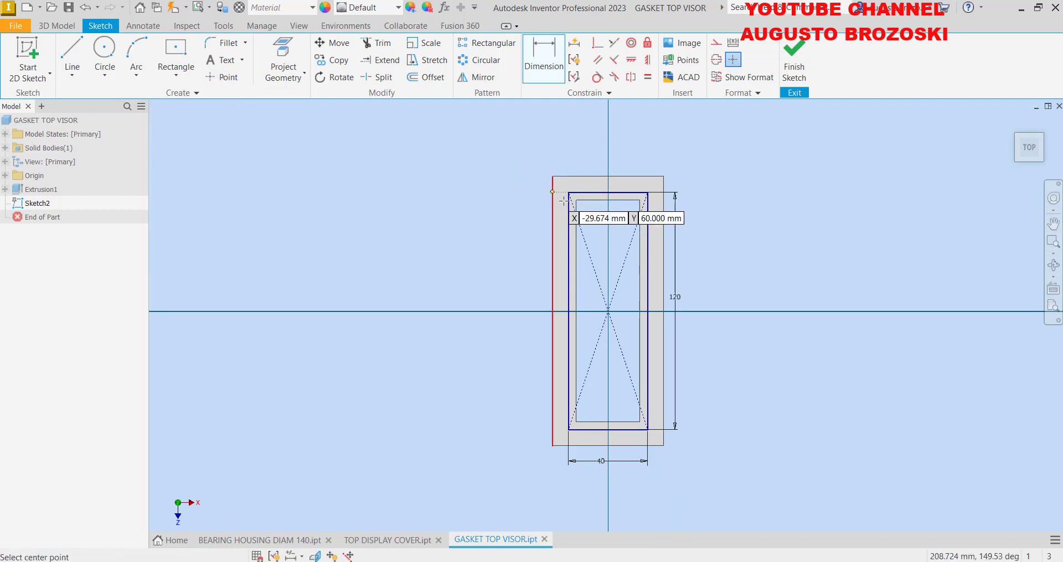
# Place sketch points at the four corners of the 120 × 40 mm rectangle and finish Sketch2
pyautogui.scroll(-2, 618, 200)
pyautogui.scroll(1, 618, 200)
pyautogui.scroll(3, 618, 200)
pyautogui.scroll(2, 618, 200)
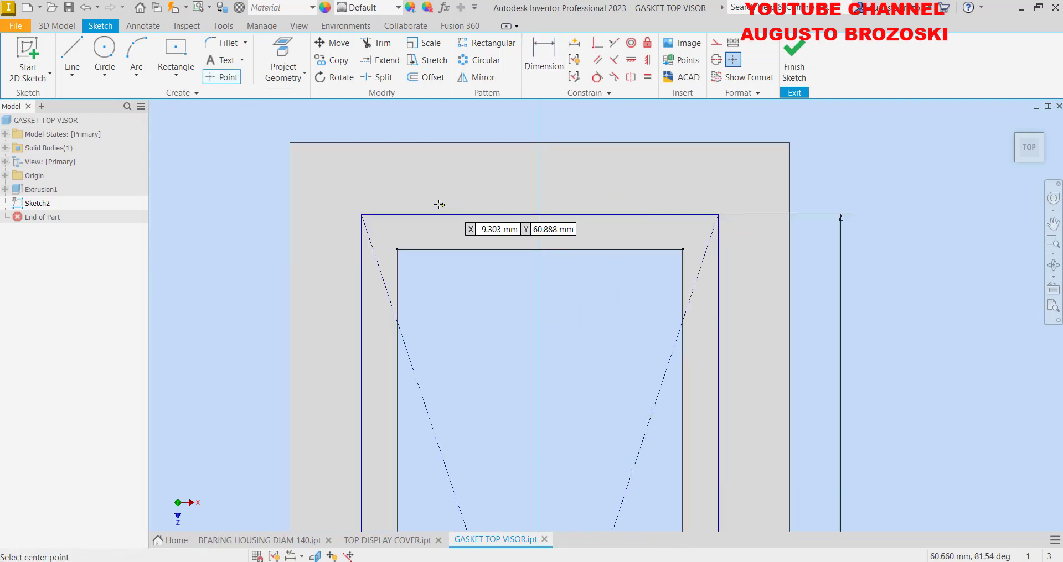
pyautogui.click(361, 214)
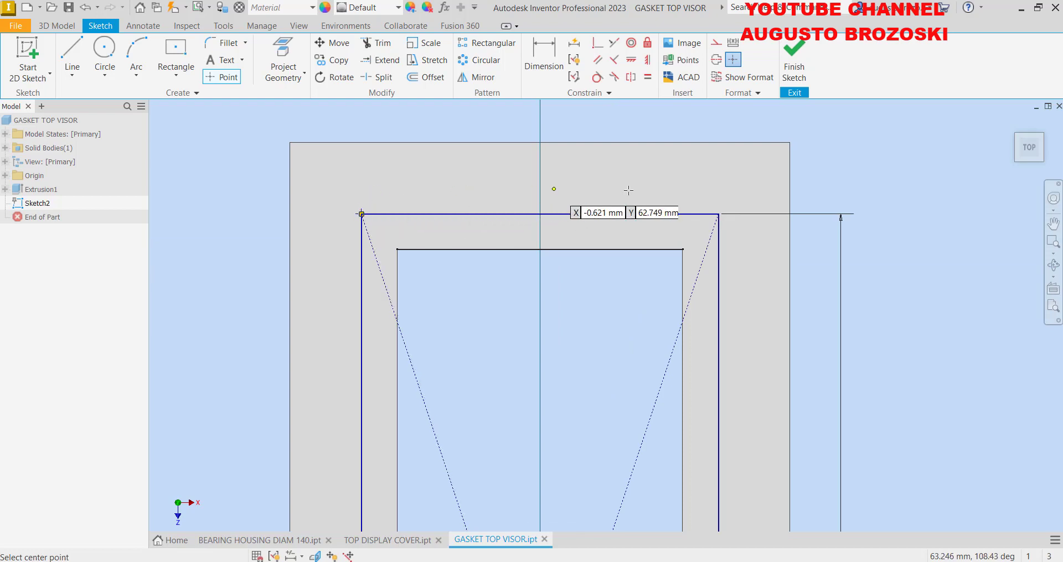
pyautogui.click(717, 213)
pyautogui.scroll(2, 558, 171)
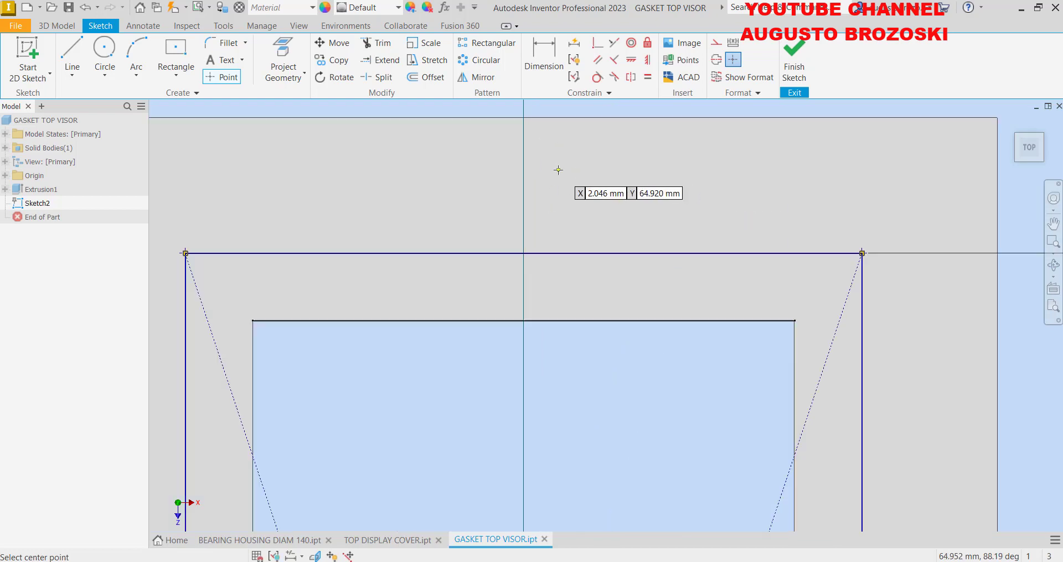
pyautogui.scroll(2, 548, 173)
pyautogui.scroll(-8, 548, 173)
pyautogui.scroll(6, 516, 352)
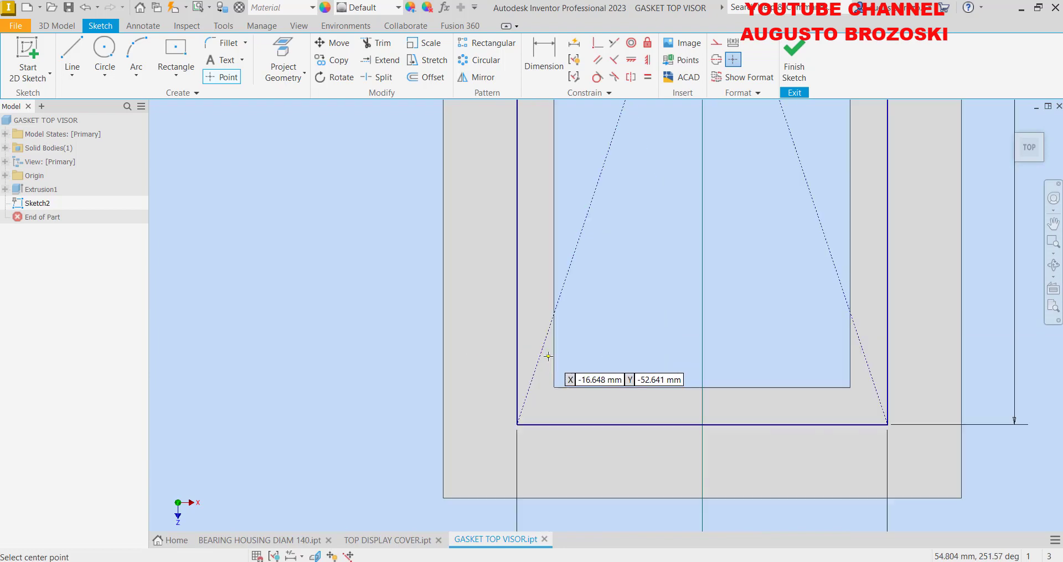
pyautogui.click(517, 425)
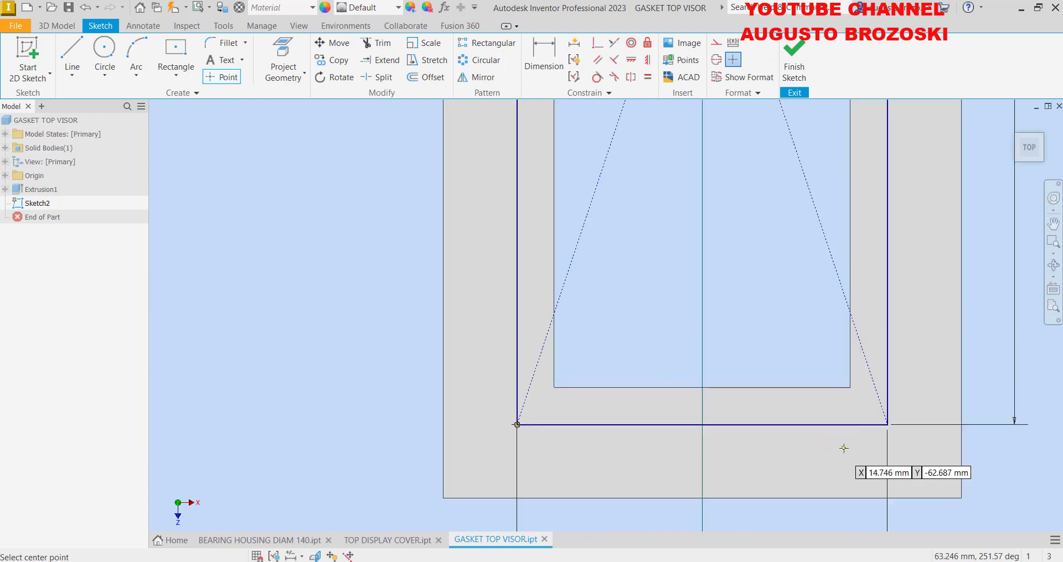
pyautogui.click(888, 424)
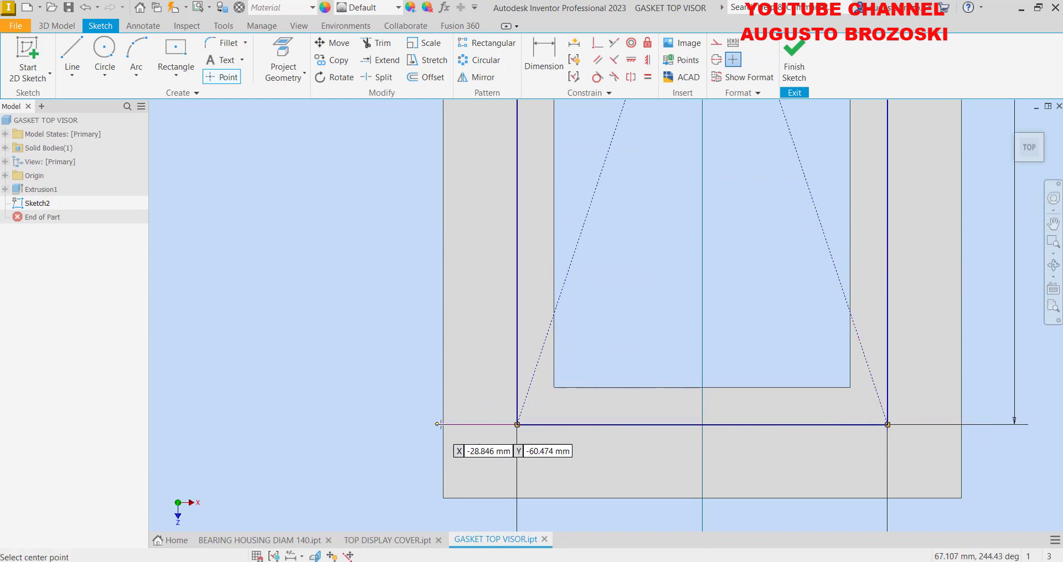
pyautogui.click(795, 64)
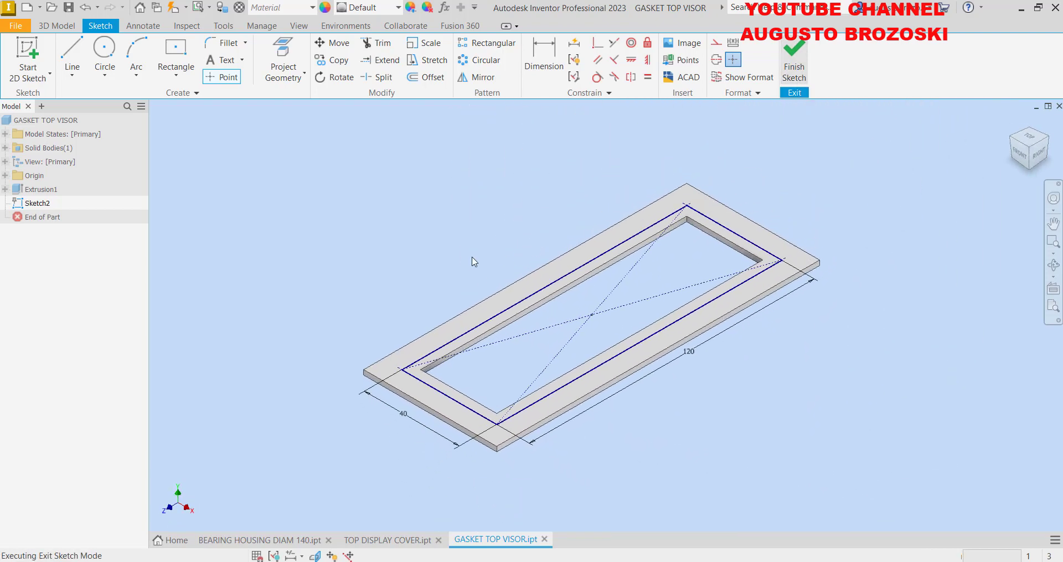
# Cut 4.5 mm diameter holes at the four corner sketch points
pyautogui.click(284, 51)
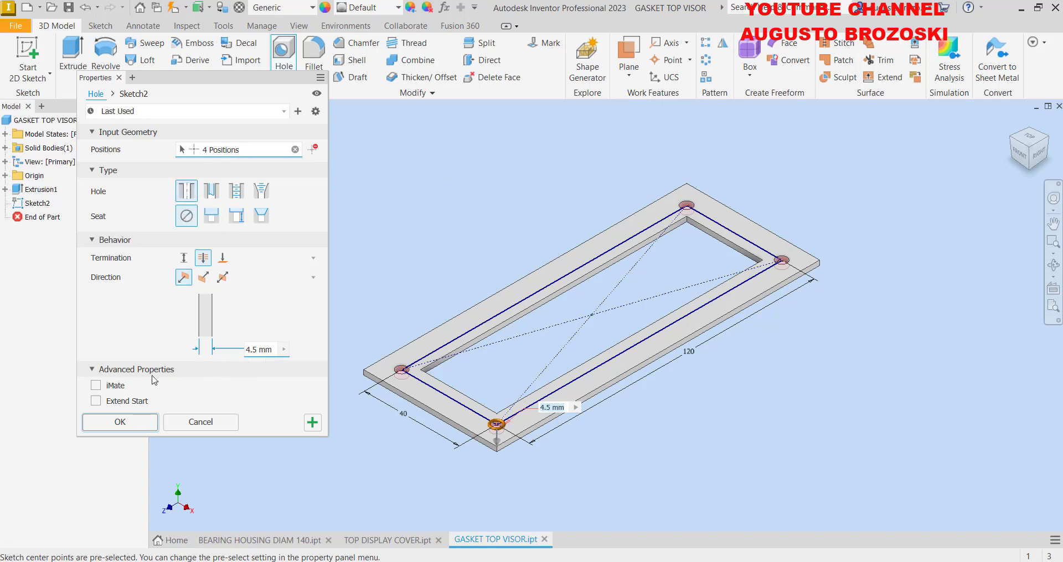
pyautogui.click(141, 421)
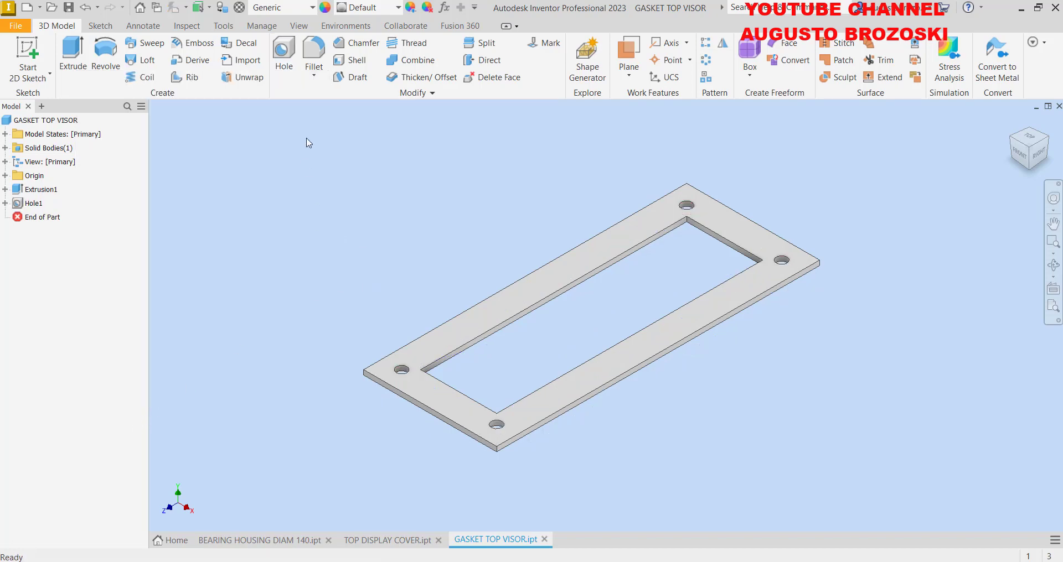
# Start a fillet and minimize the Acrobat drawing after reading its R4 and R10 radii
pyautogui.click(314, 56)
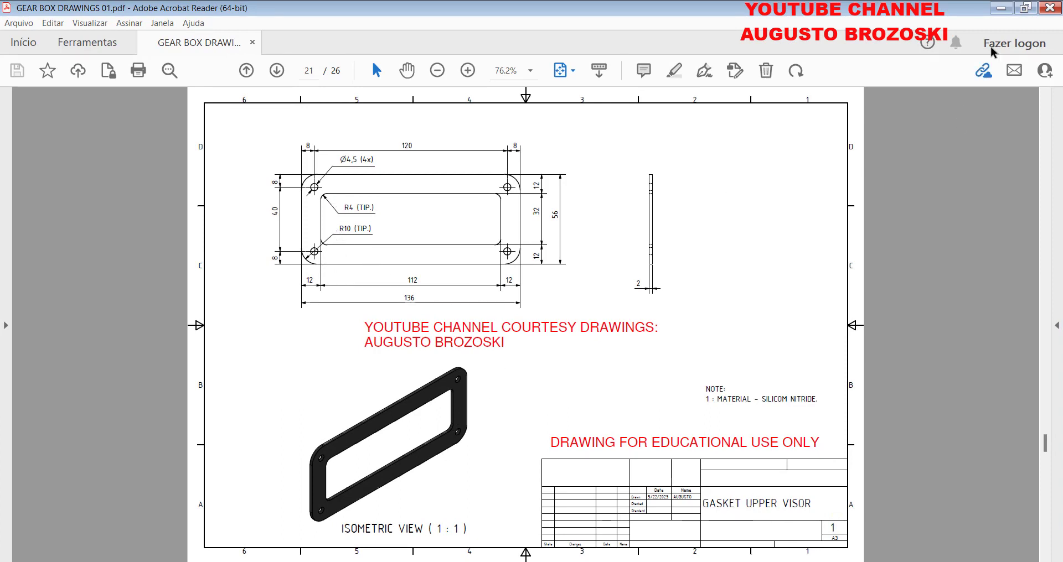
pyautogui.click(1003, 8)
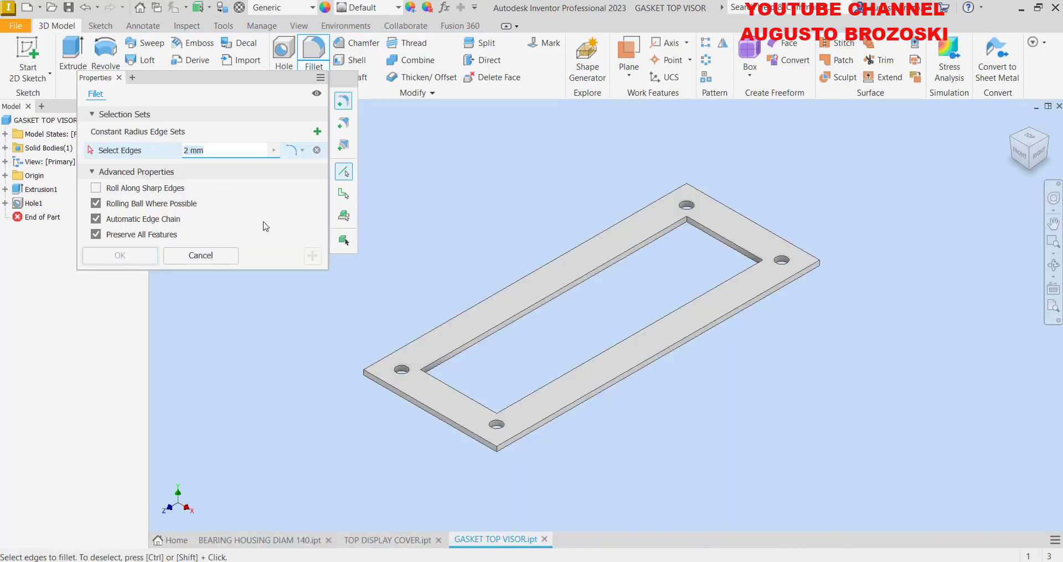
# Fillet the four vertical inner corner edges of the cut-out with a 4 mm radius
pyautogui.write('4')
pyautogui.scroll(-5, 739, 230)
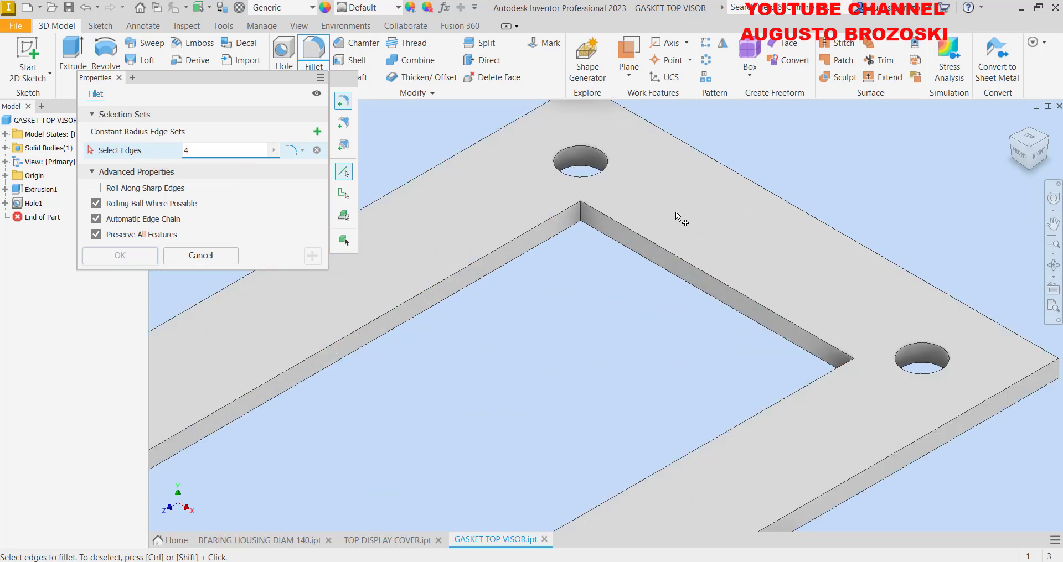
pyautogui.scroll(-5, 614, 215)
pyautogui.click(467, 198)
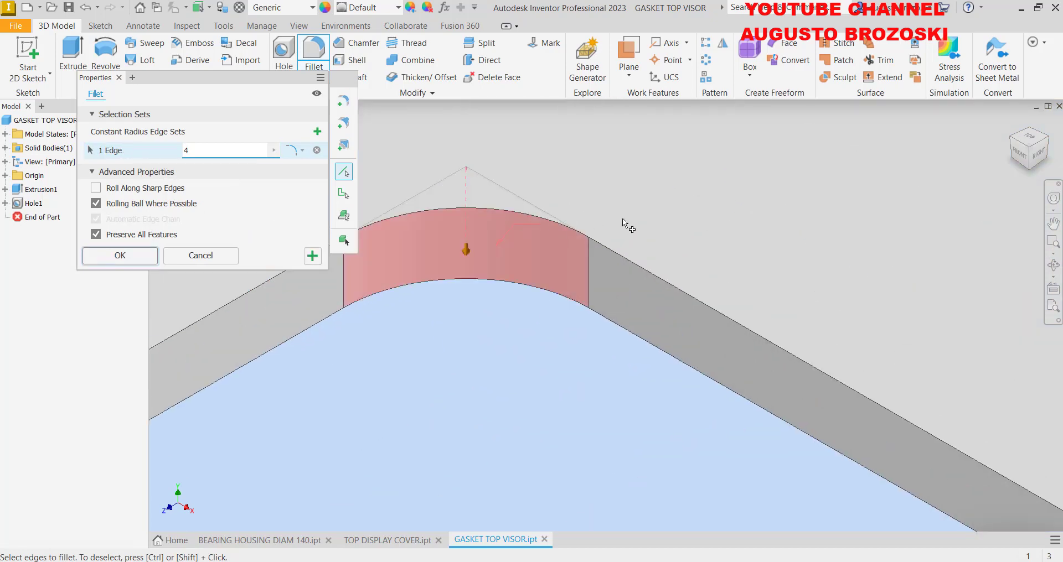
pyautogui.scroll(5, 622, 218)
pyautogui.scroll(-3, 800, 343)
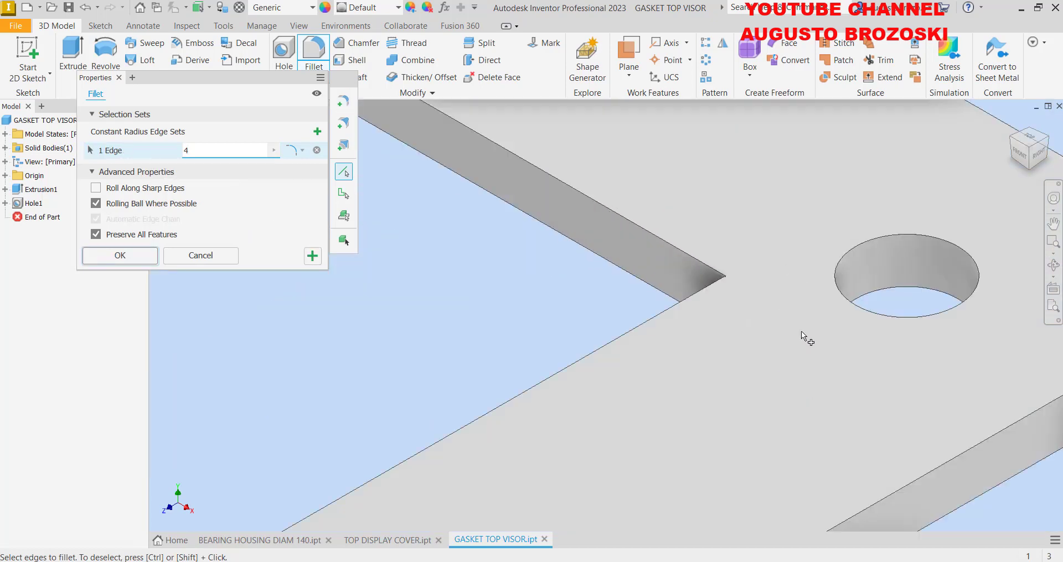
pyautogui.click(729, 293)
pyautogui.scroll(5, 729, 293)
pyautogui.scroll(-7, 628, 392)
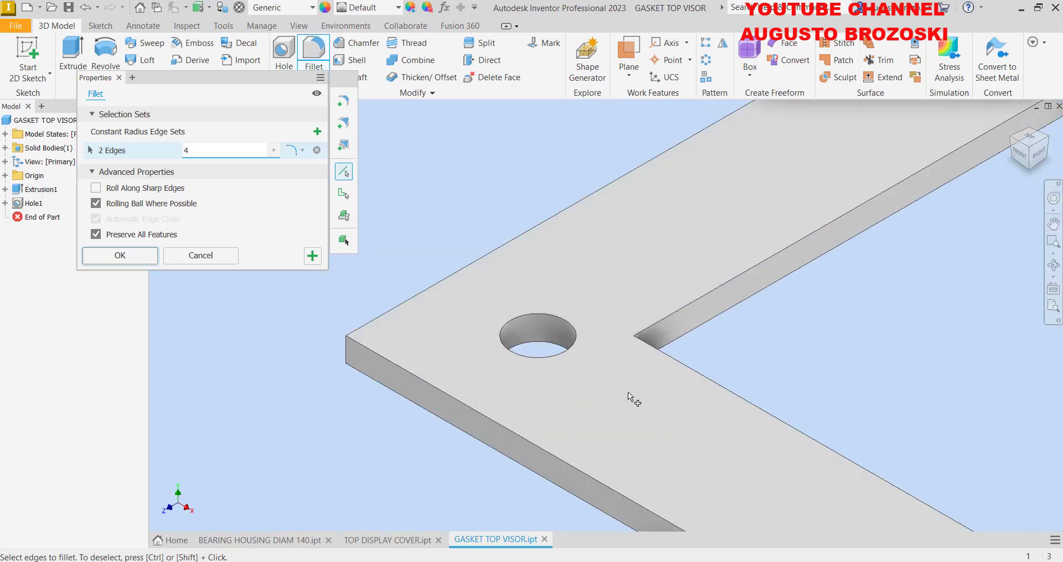
pyautogui.click(633, 350)
pyautogui.scroll(5, 596, 350)
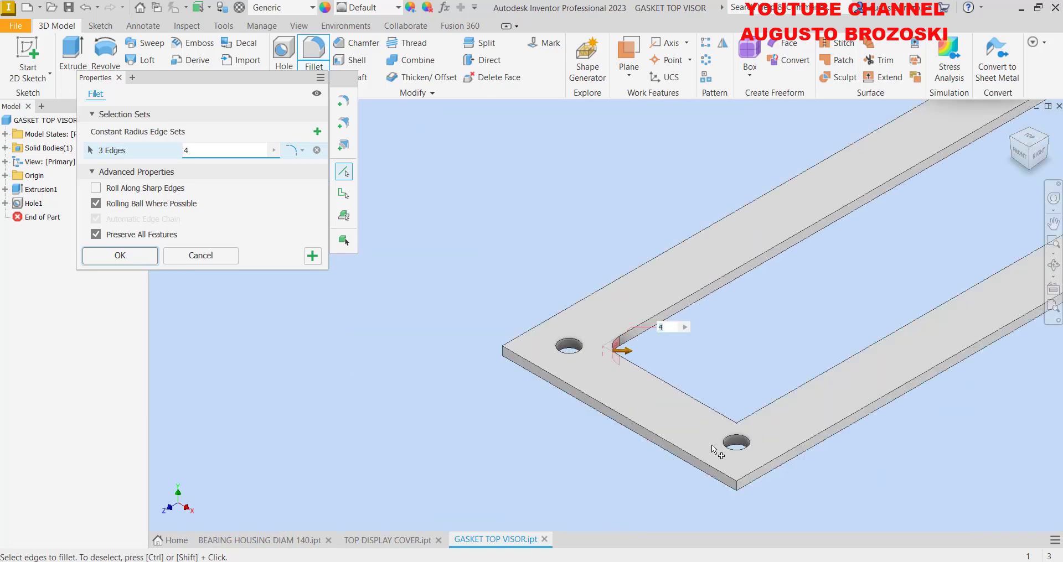
pyautogui.scroll(-6, 712, 444)
pyautogui.click(723, 425)
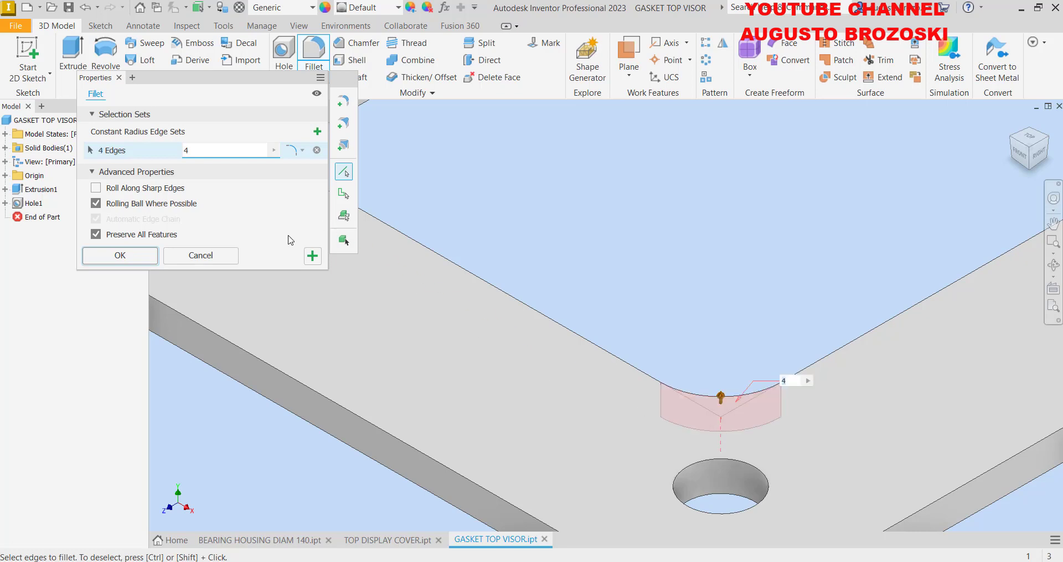
pyautogui.click(143, 256)
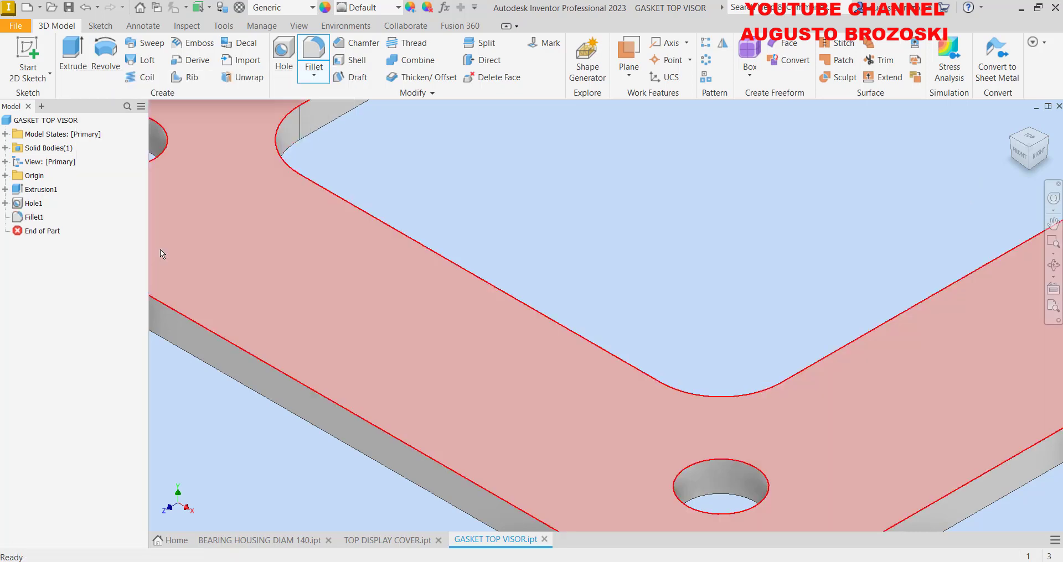
# Fillet the gasket visor's four outer vertical corner edges with a 10 mm radius
pyautogui.click(313, 67)
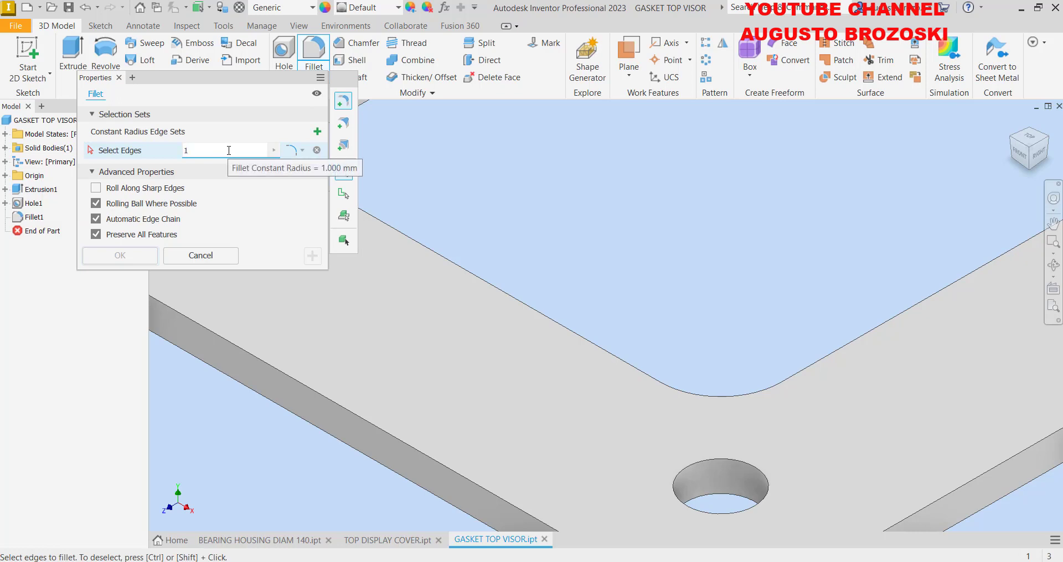
pyautogui.write('0')
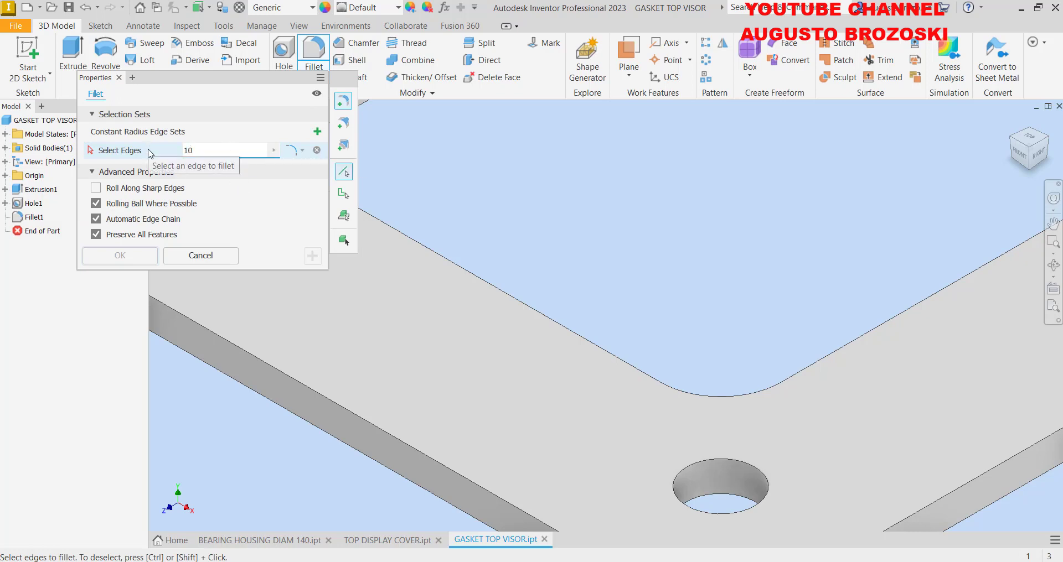
pyautogui.scroll(-3, 687, 315)
pyautogui.scroll(5, 692, 331)
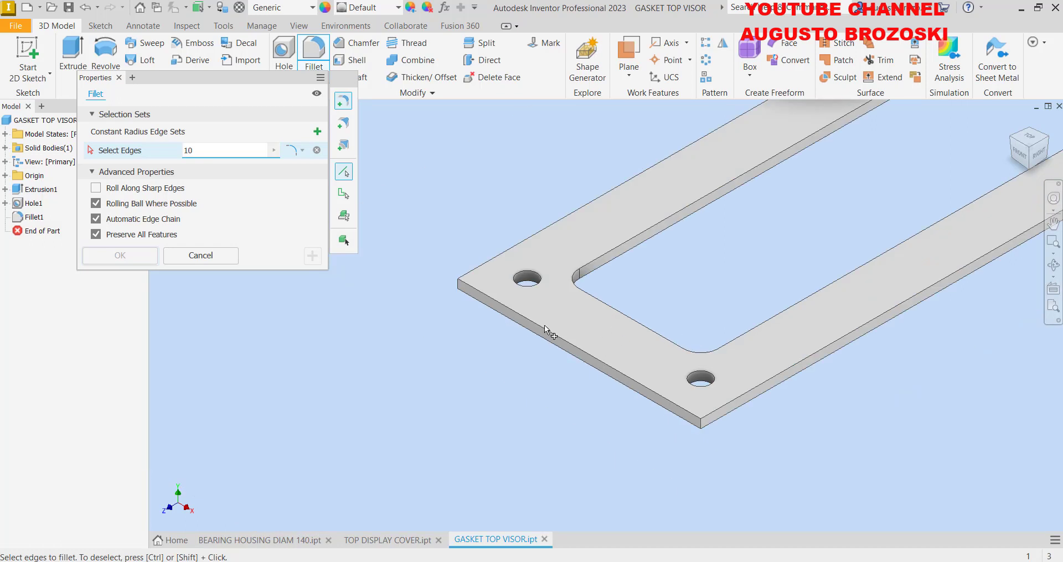
pyautogui.click(458, 285)
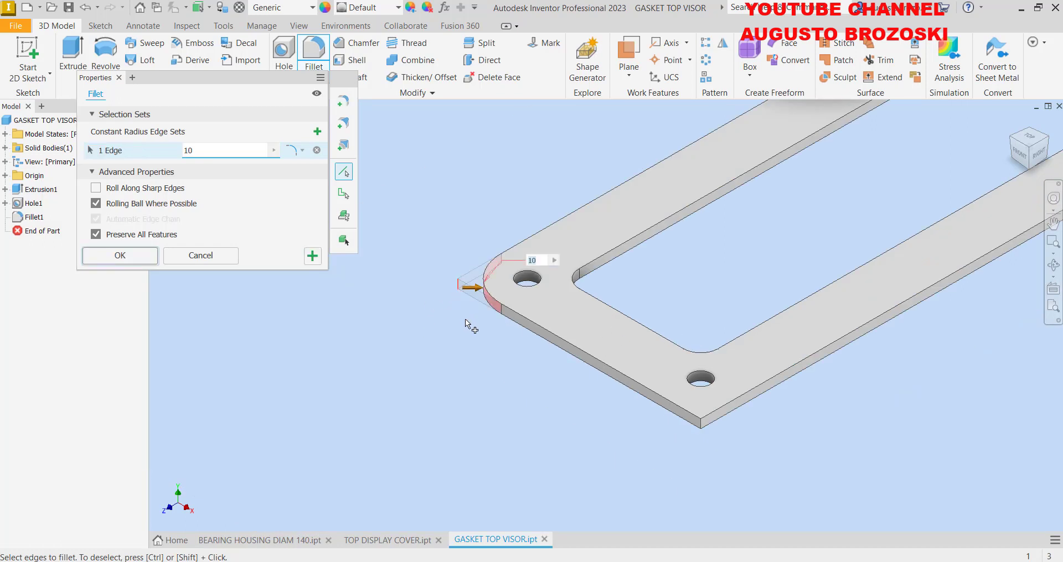
pyautogui.click(700, 427)
pyautogui.scroll(5, 670, 442)
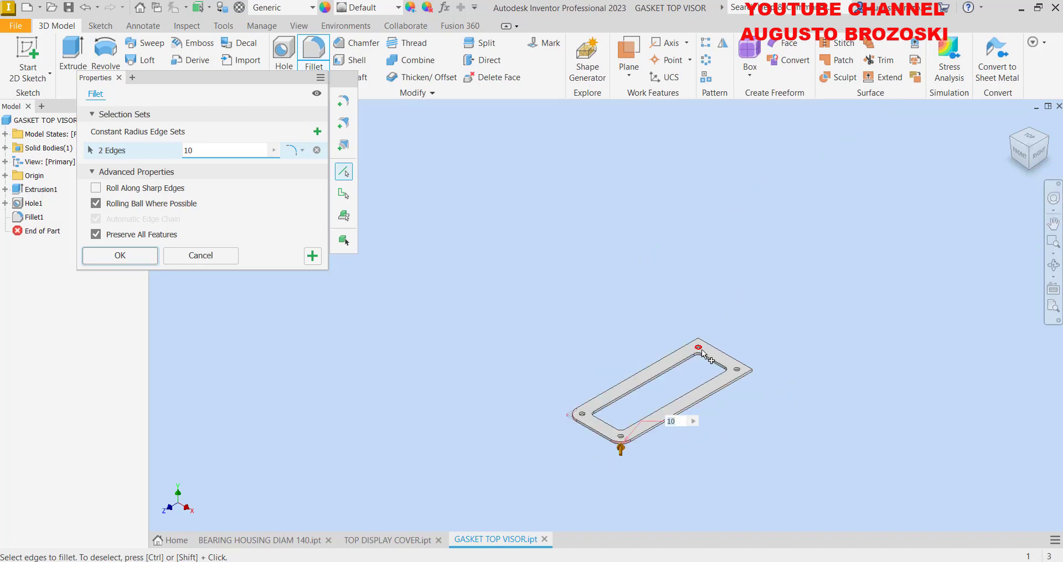
pyautogui.scroll(-8, 702, 355)
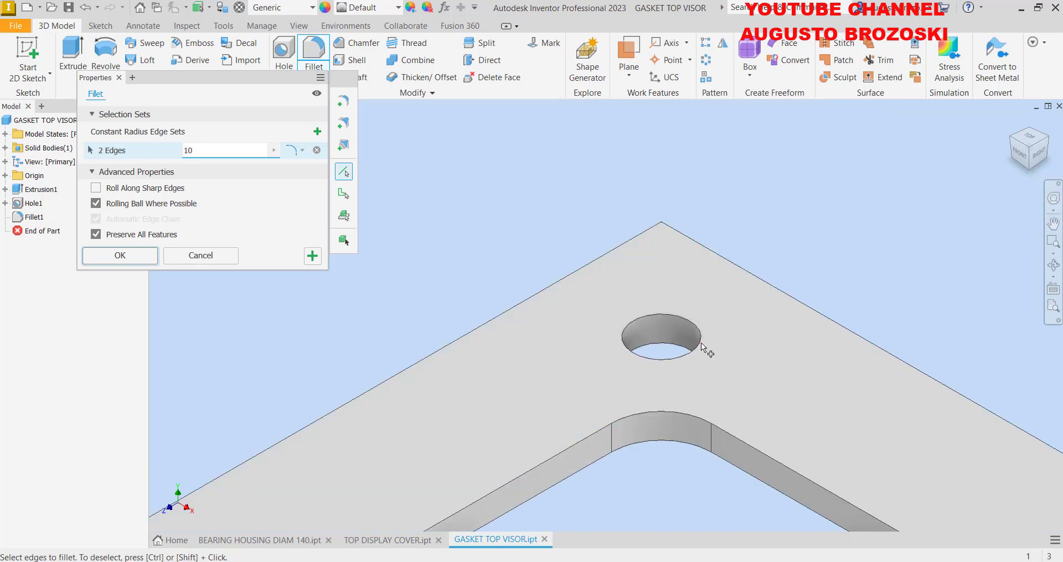
pyautogui.click(661, 224)
pyautogui.scroll(5, 605, 281)
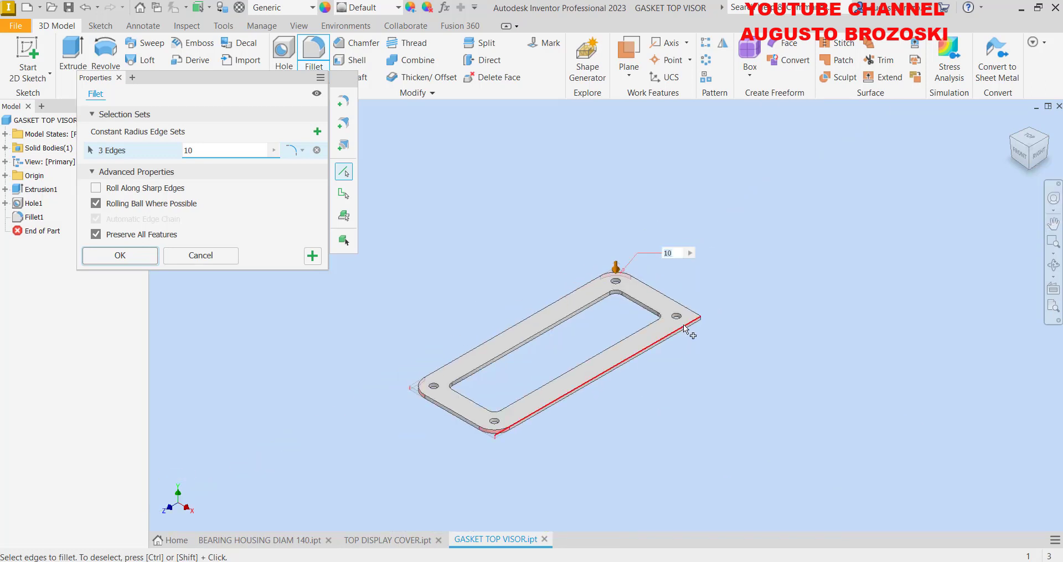
pyautogui.scroll(-5, 697, 324)
pyautogui.scroll(-3, 722, 321)
pyautogui.click(816, 238)
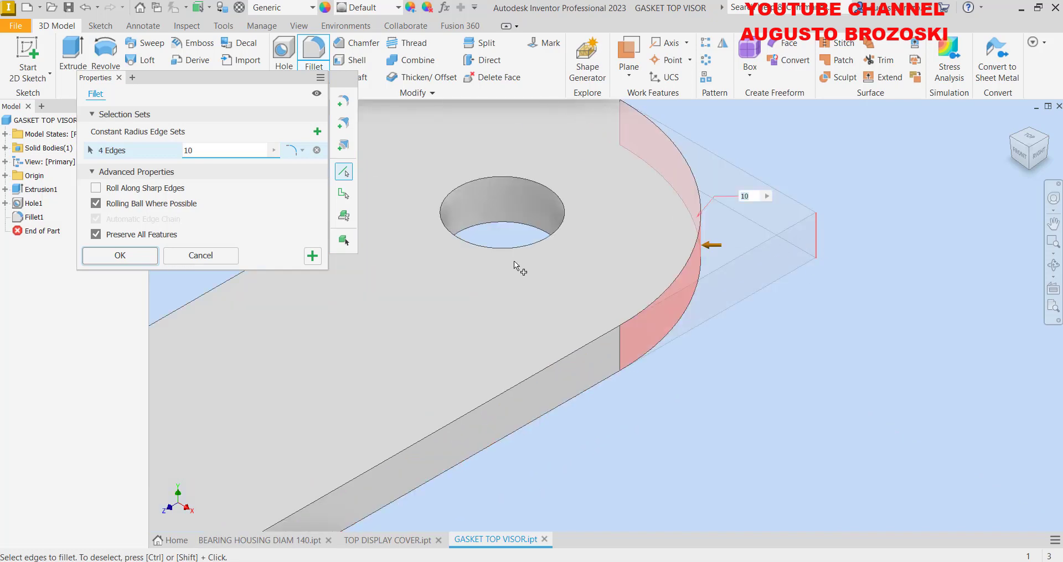
pyautogui.click(136, 257)
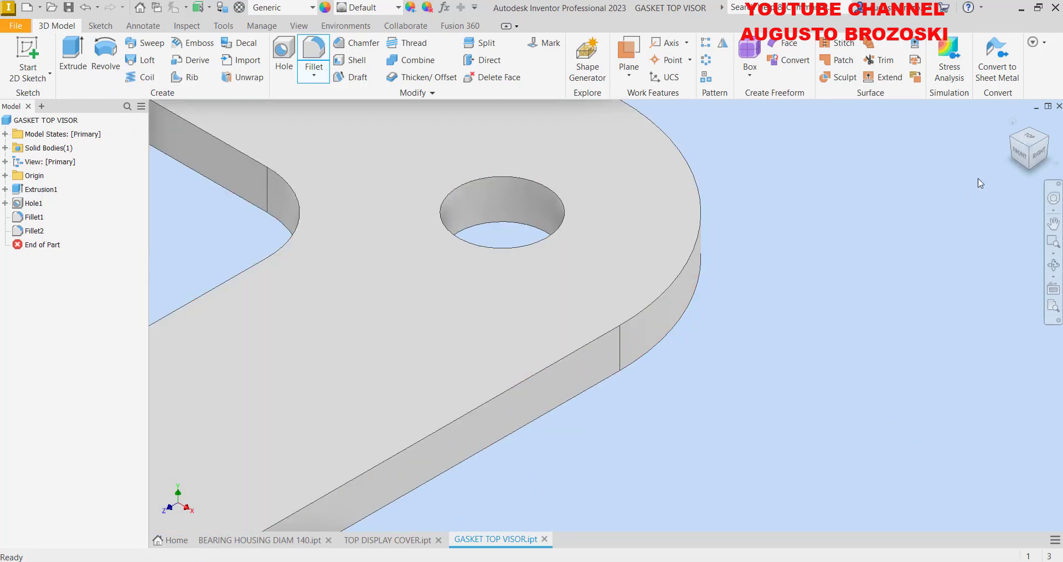
pyautogui.click(1013, 123)
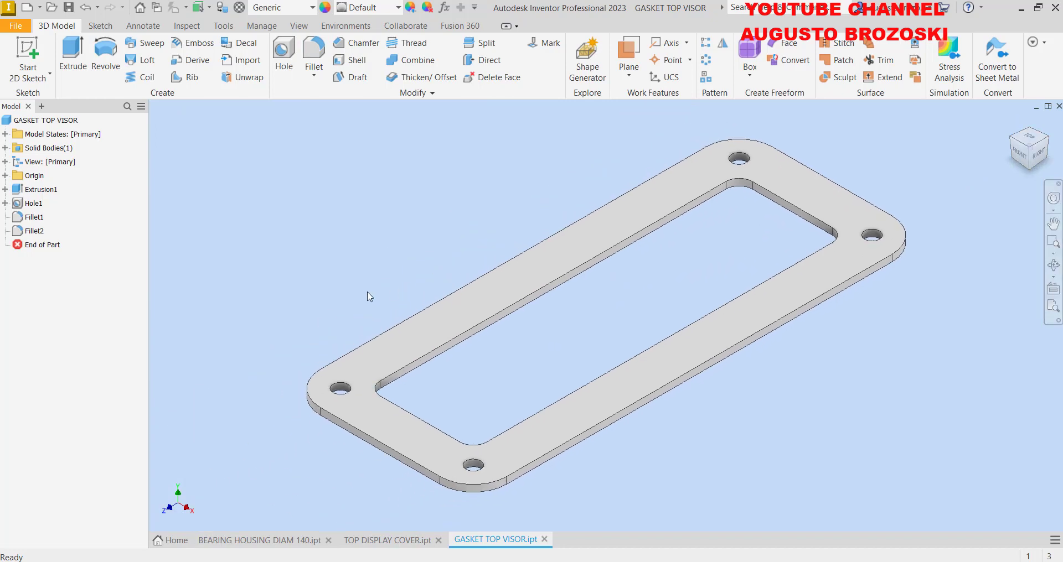
# Assign Rubber from the Inventor Material Library to the gasket part
pyautogui.click(307, 9)
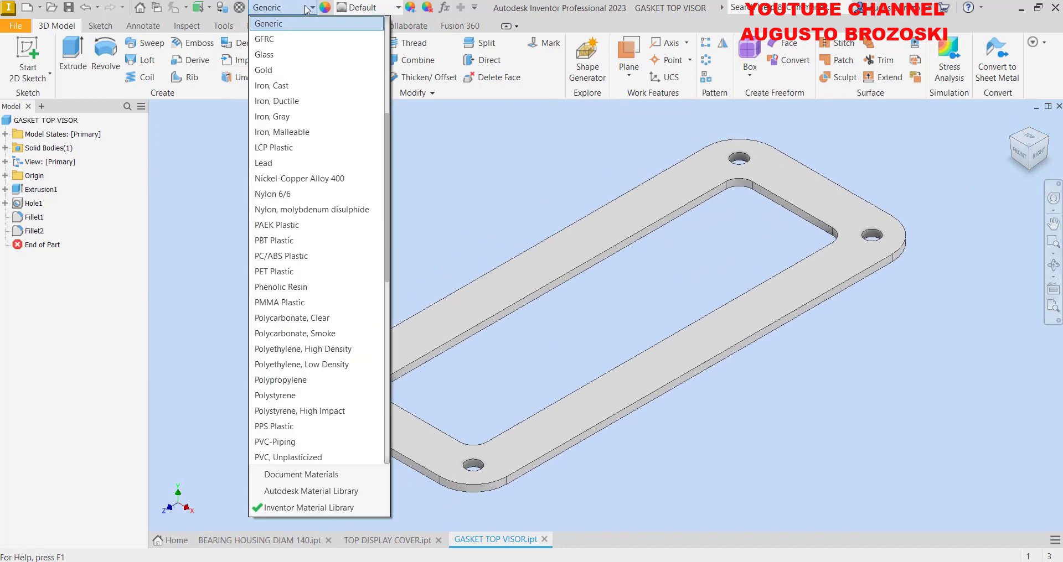
pyautogui.scroll(-1, 321, 442)
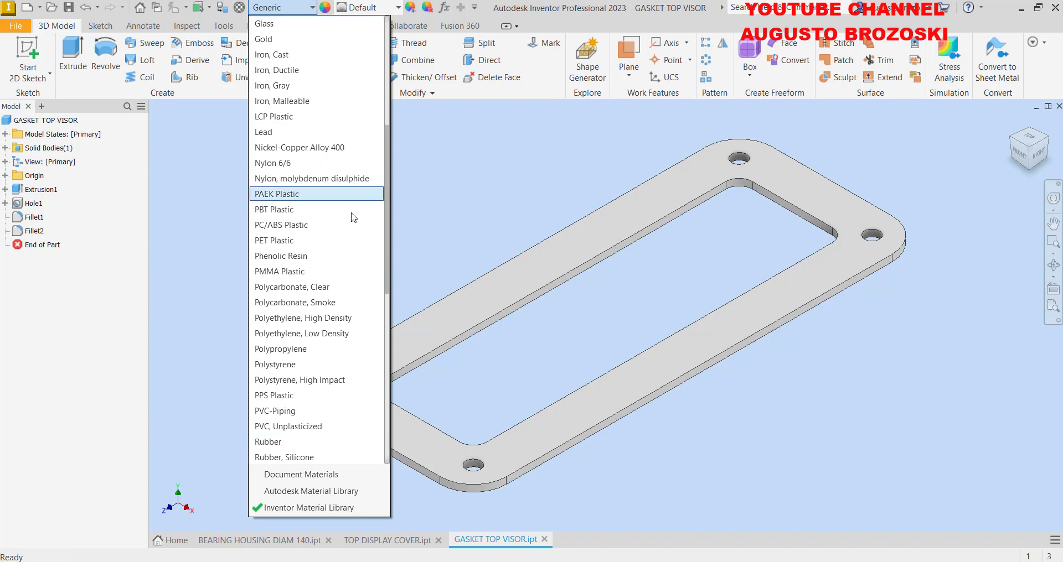
pyautogui.scroll(-4, 287, 426)
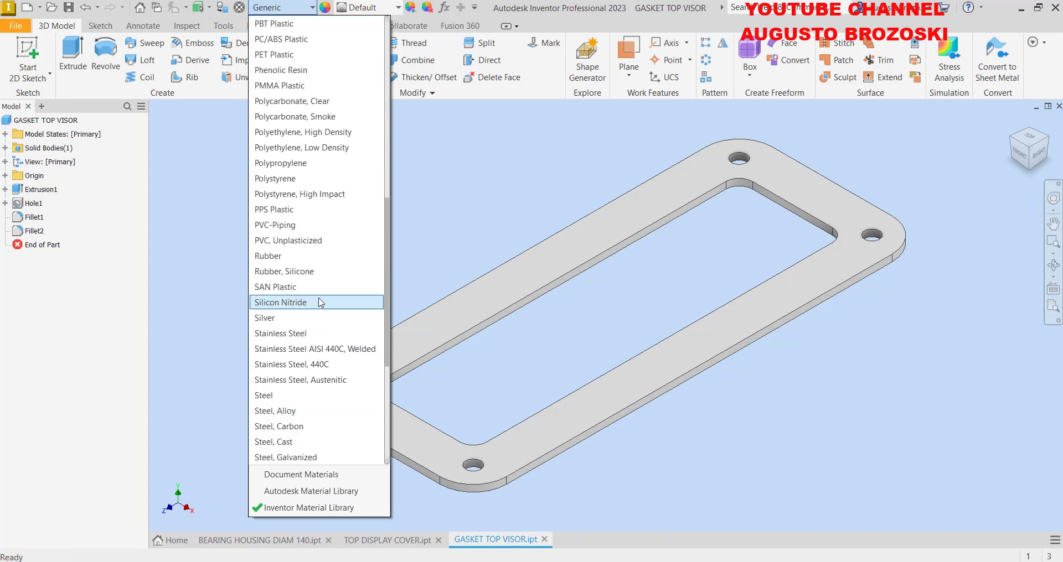
pyautogui.click(276, 258)
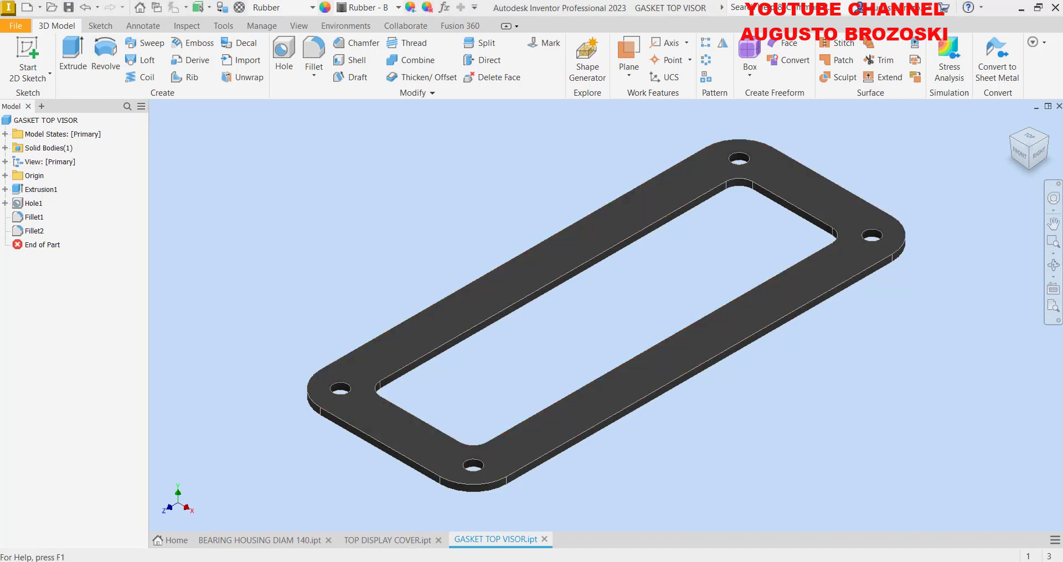
pyautogui.hotkey('alt', 'Tab')
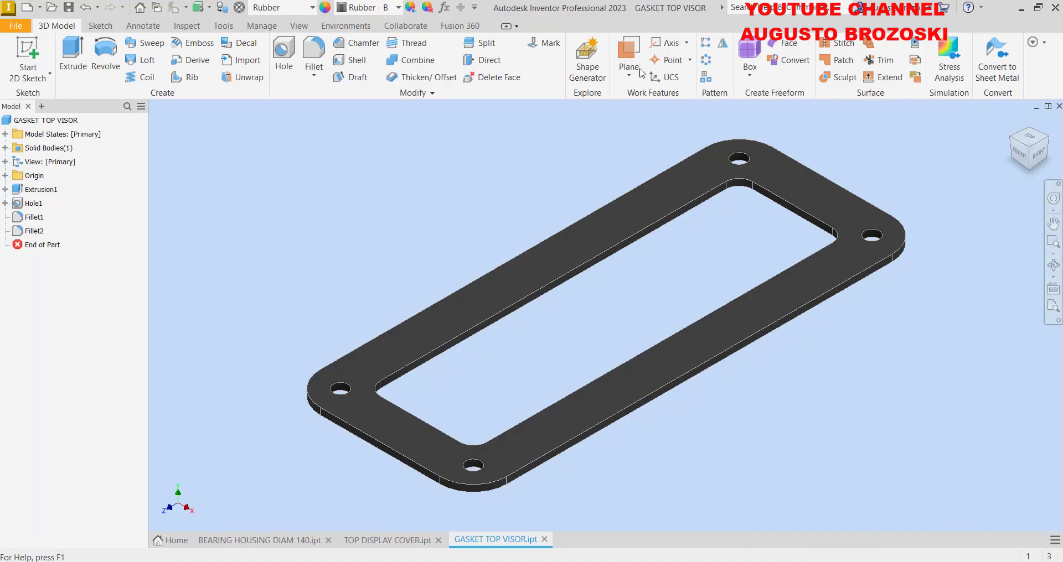
# Create a Standard (mm) part and name it TRANSPARENT VISOR in the 21 - TRANSPARENT VISOR folder
pyautogui.click(27, 7)
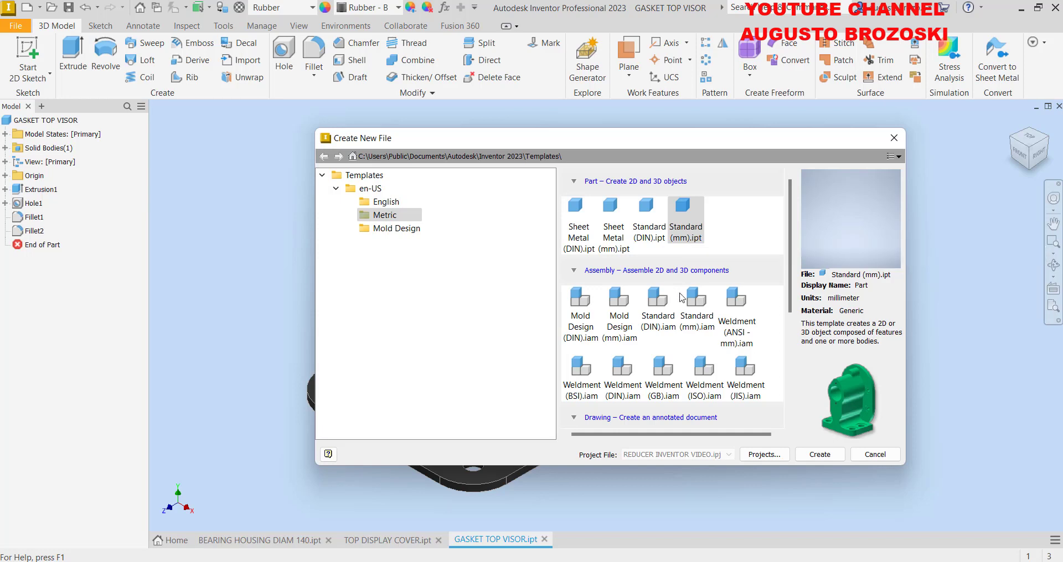
pyautogui.click(811, 454)
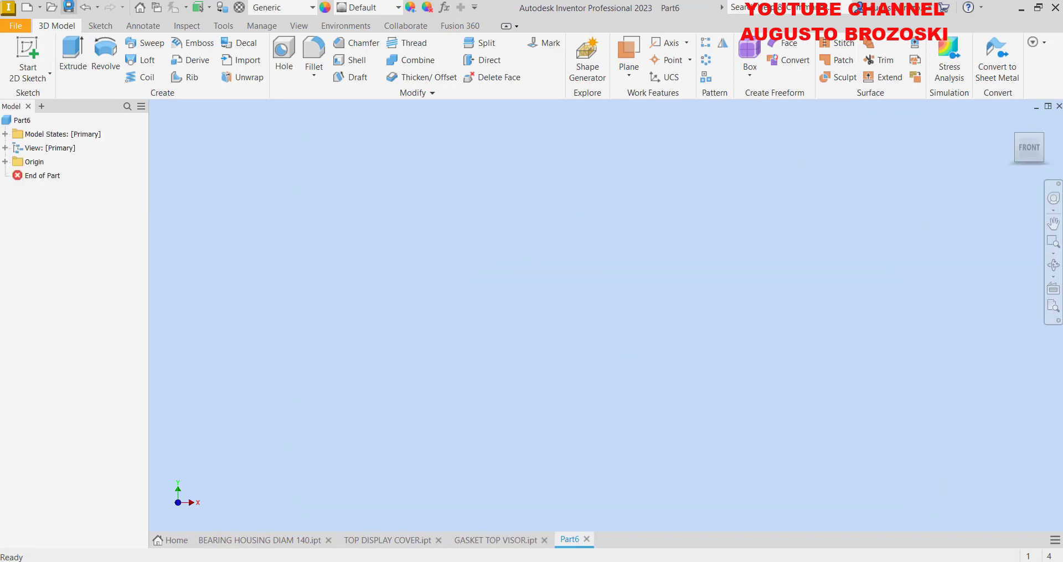
pyautogui.click(69, 8)
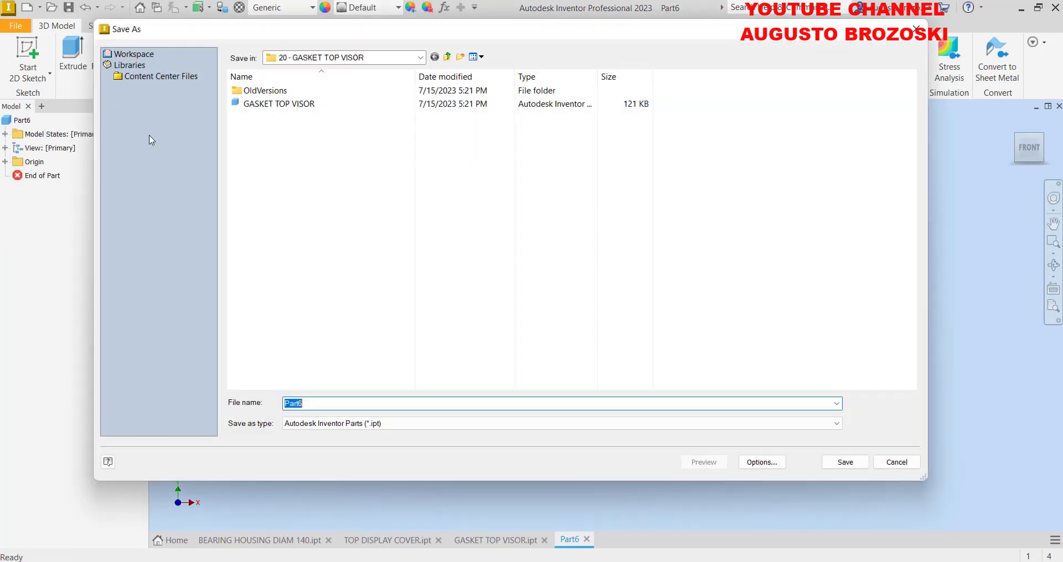
pyautogui.click(447, 58)
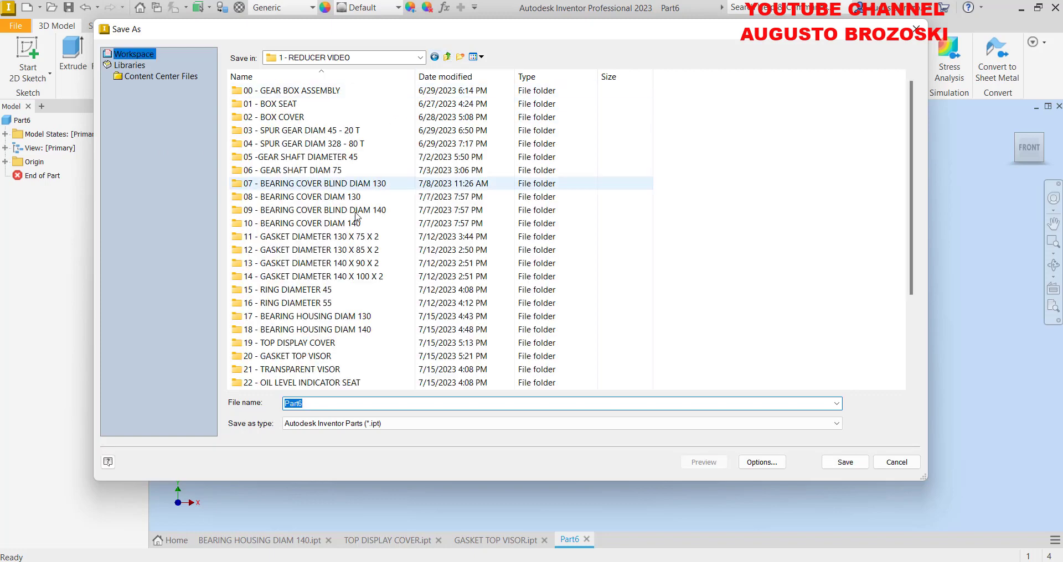
pyautogui.click(291, 372)
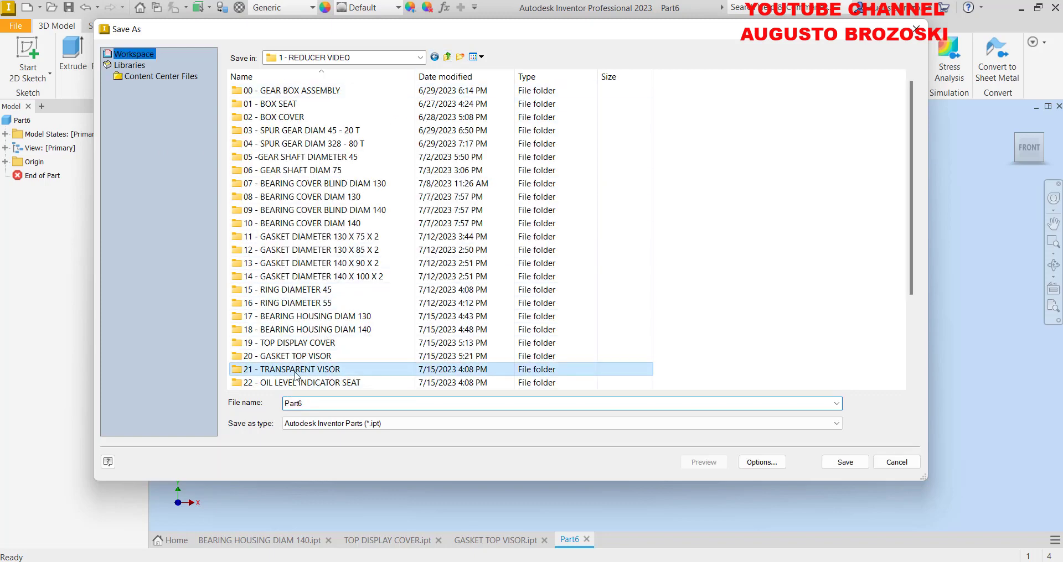
pyautogui.click(338, 371)
pyautogui.moveTo(342, 370); pyautogui.dragTo(261, 370)
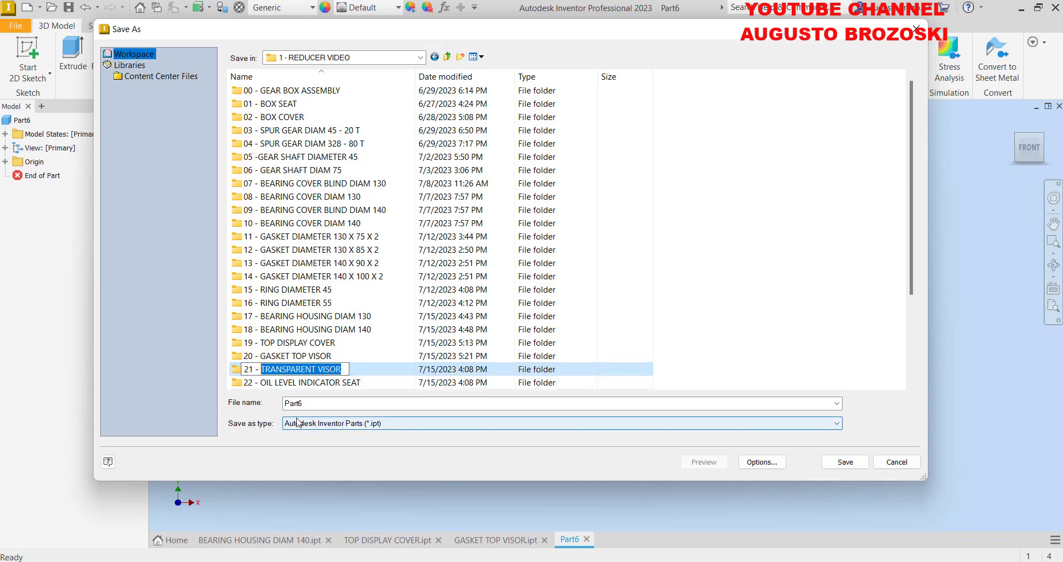
pyautogui.click(617, 369)
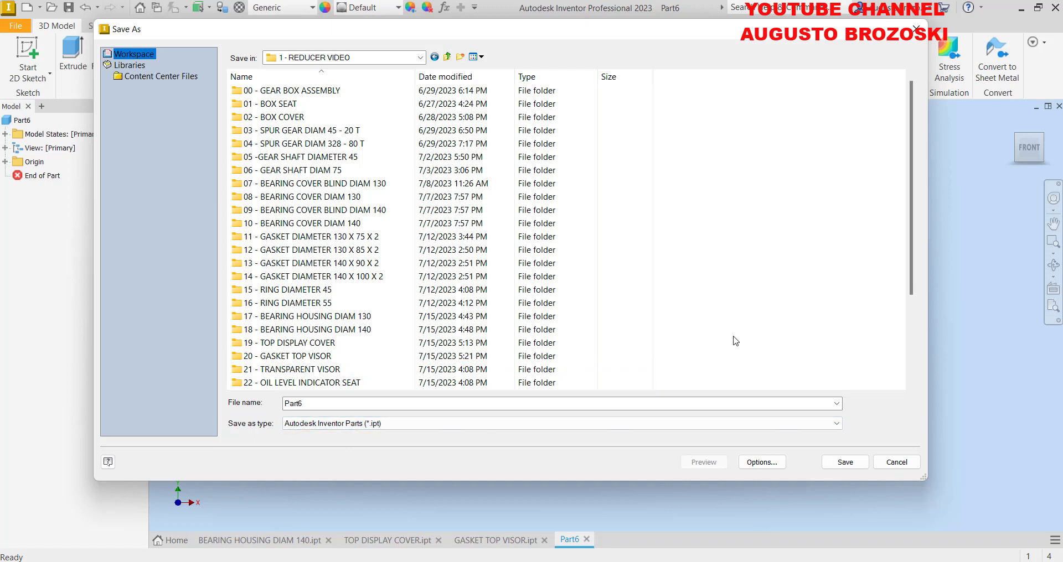
pyautogui.doubleClick(312, 372)
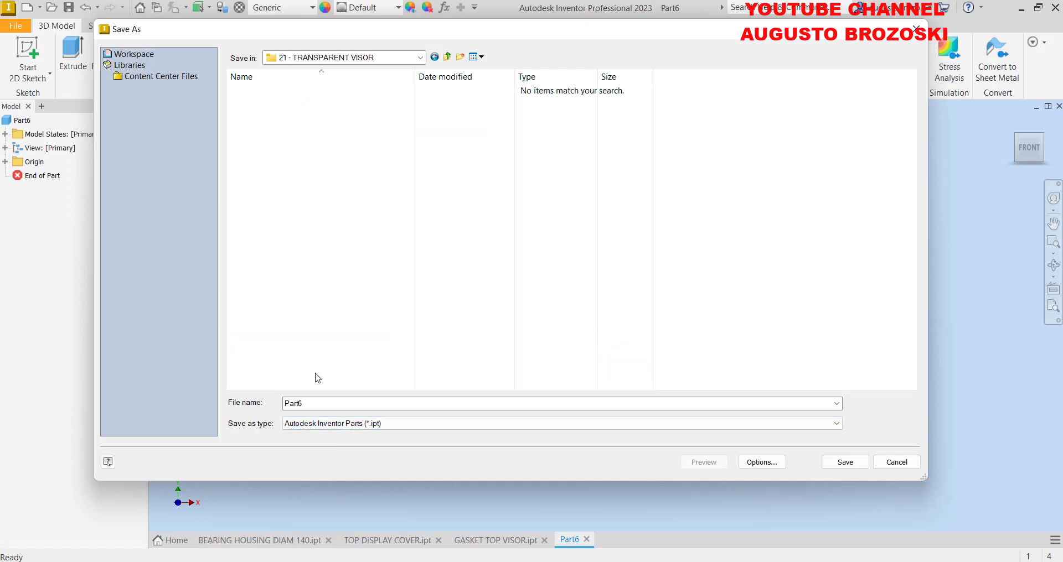
pyautogui.doubleClick(325, 405)
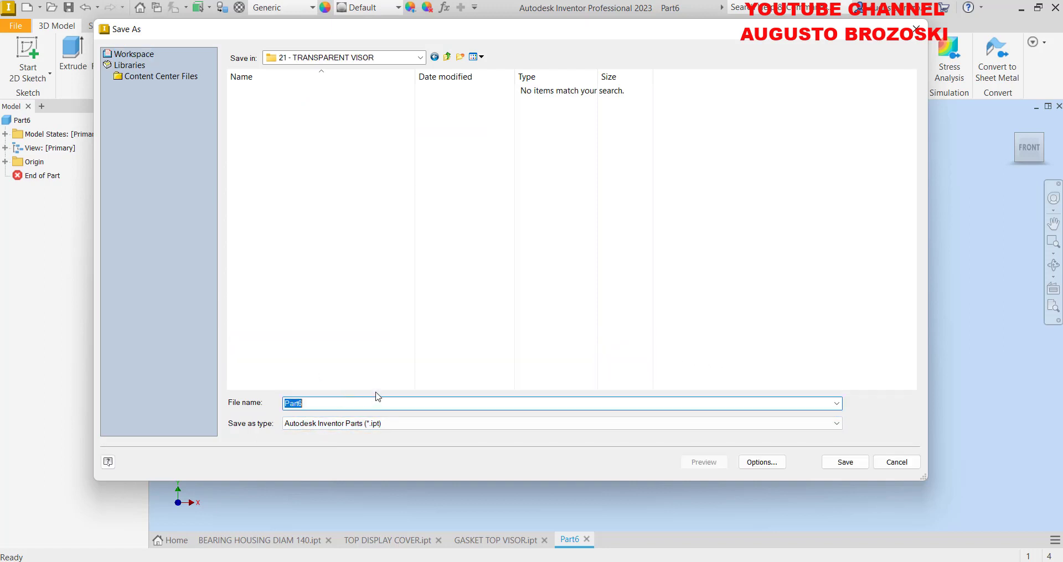
pyautogui.write('TRANSPARENT VISOR')
# Save TRANSPARENT VISOR.ipt and sketch a centre-point rectangle at the origin on the XZ plane
pyautogui.click(844, 463)
pyautogui.click(24, 54)
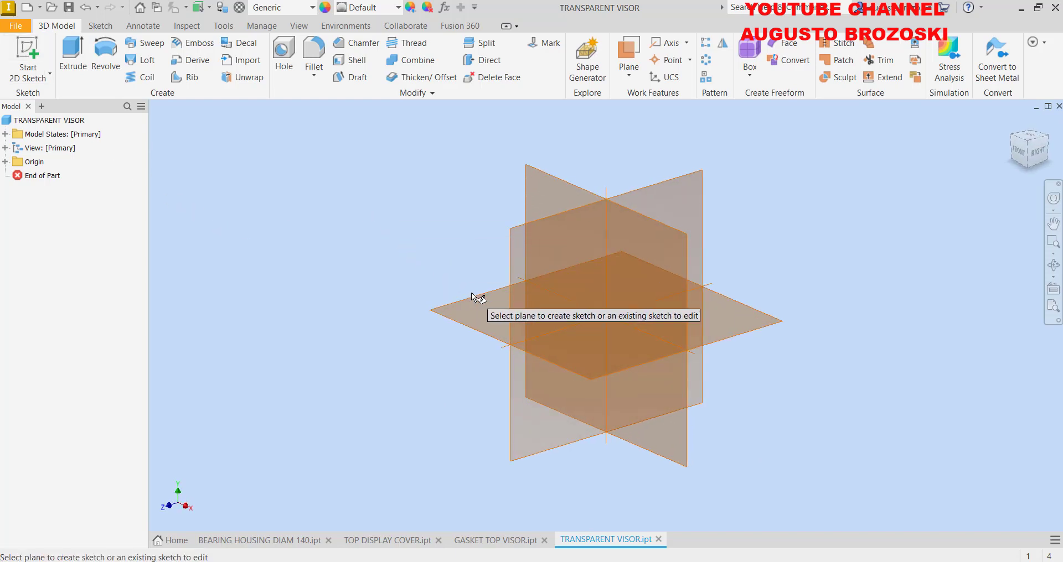
pyautogui.click(475, 299)
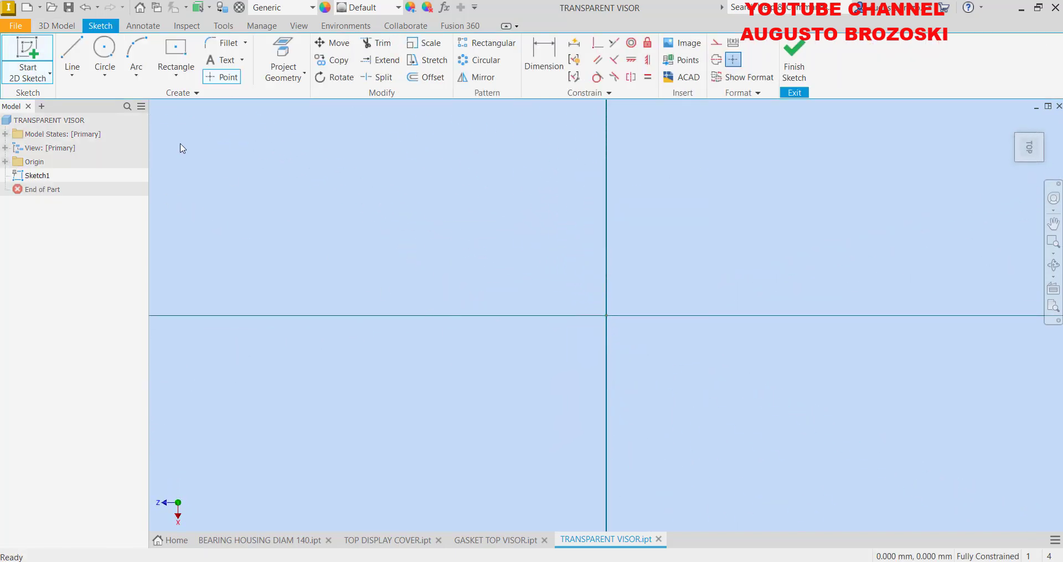
pyautogui.click(173, 48)
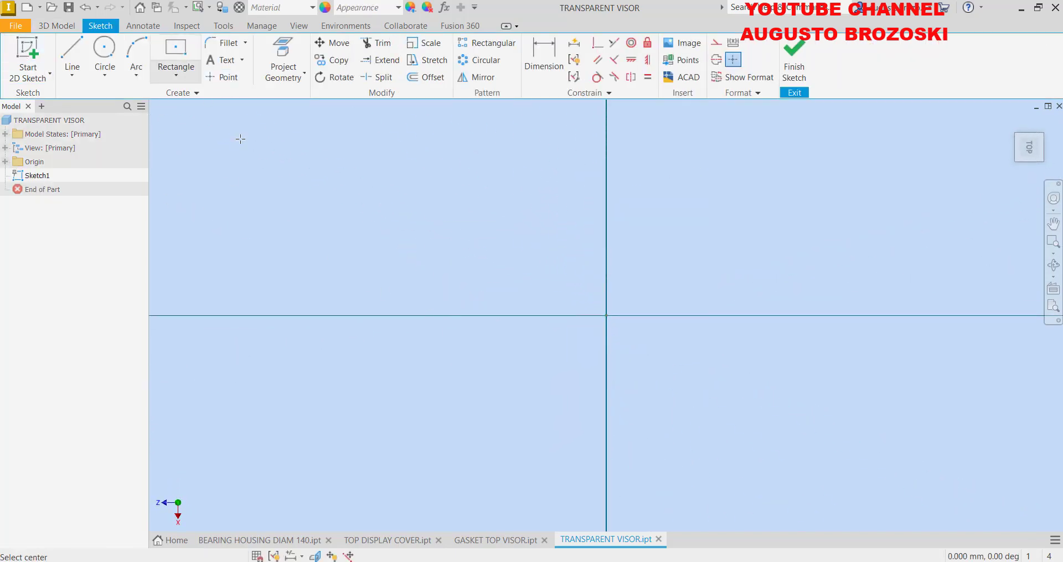
pyautogui.click(606, 315)
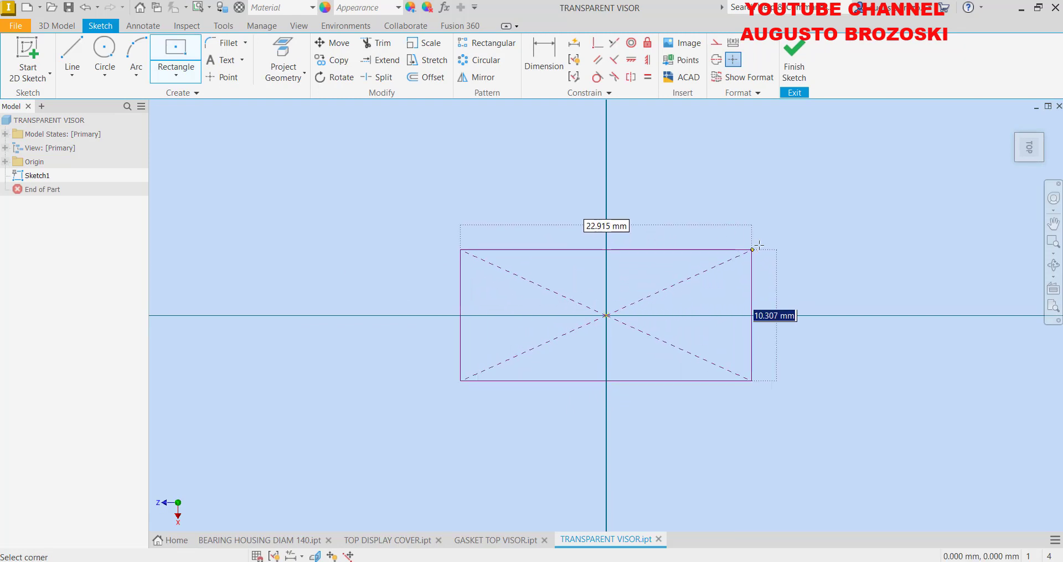
pyautogui.click(818, 201)
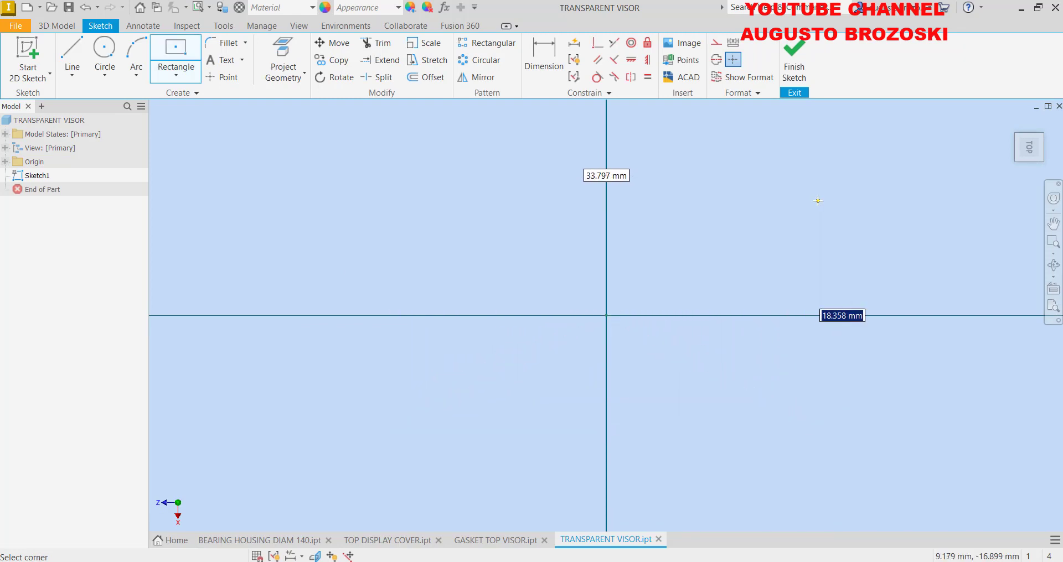
# Dimension the rectangle 118 mm wide and 38 mm high, then finish the sketch
pyautogui.click(543, 70)
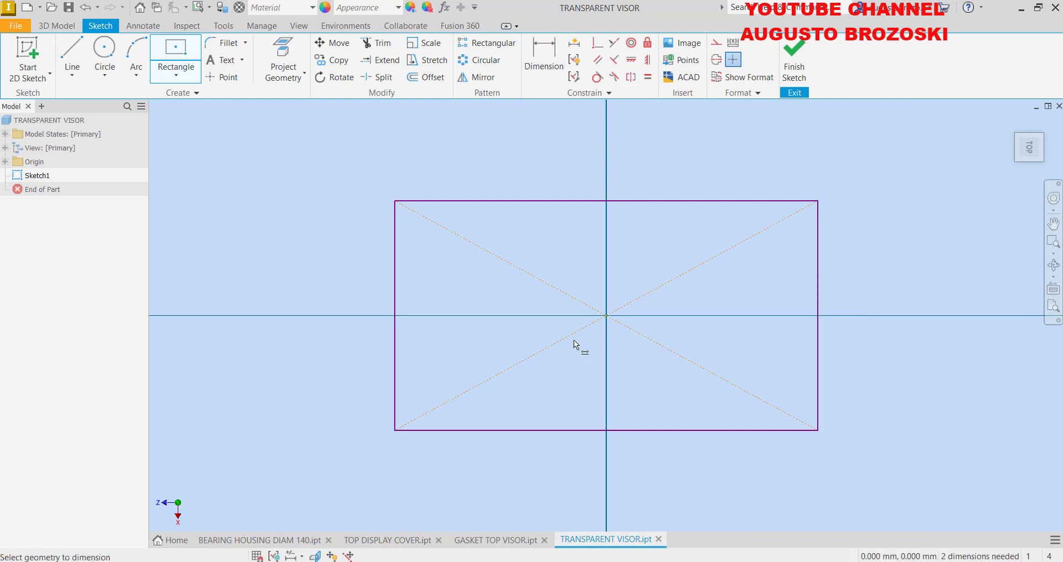
pyautogui.click(589, 430)
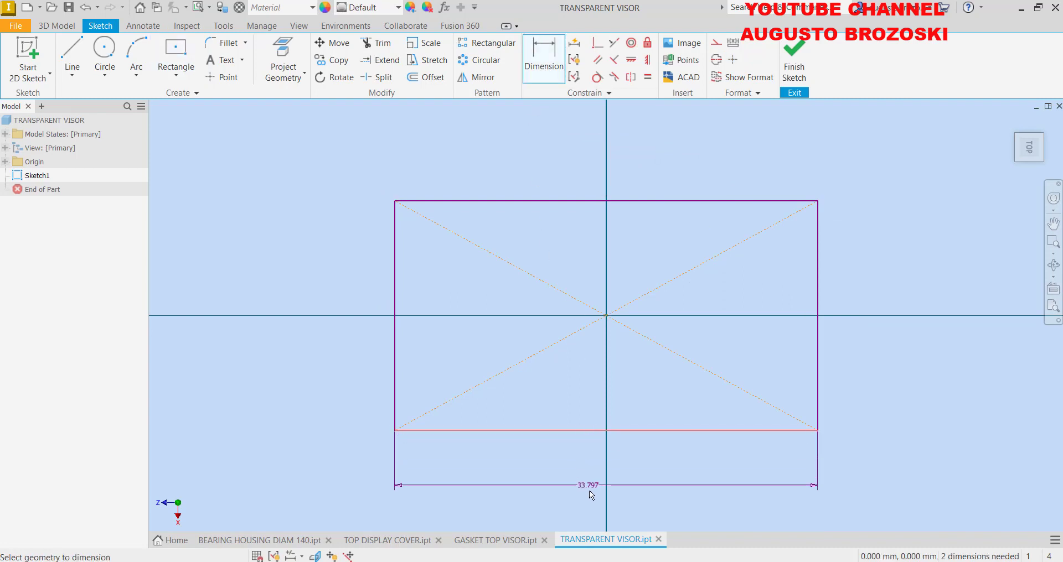
pyautogui.click(589, 490)
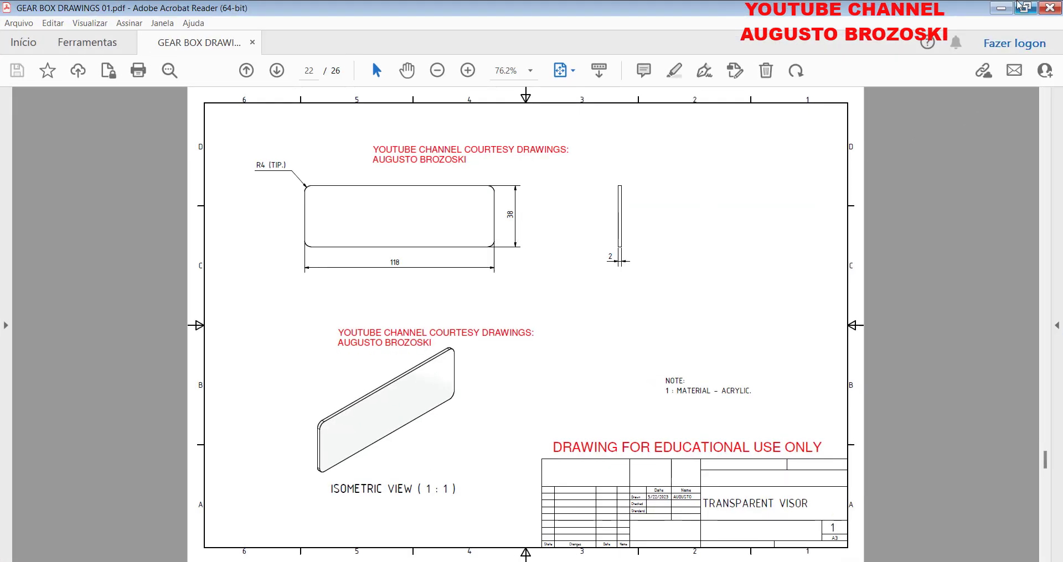
pyautogui.click(1002, 8)
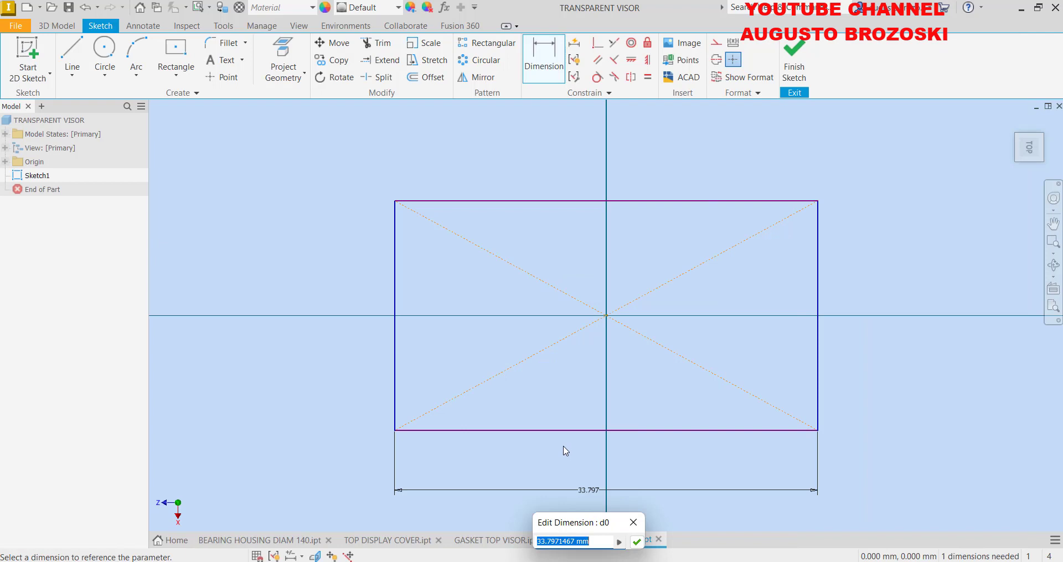
pyautogui.write('118')
pyautogui.press('Return')
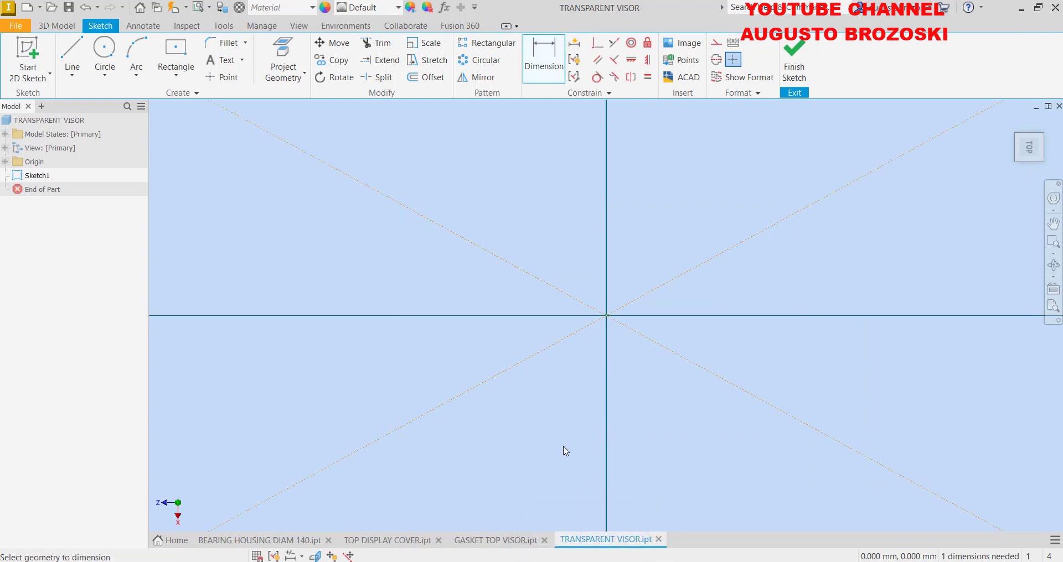
pyautogui.scroll(-3, 590, 332)
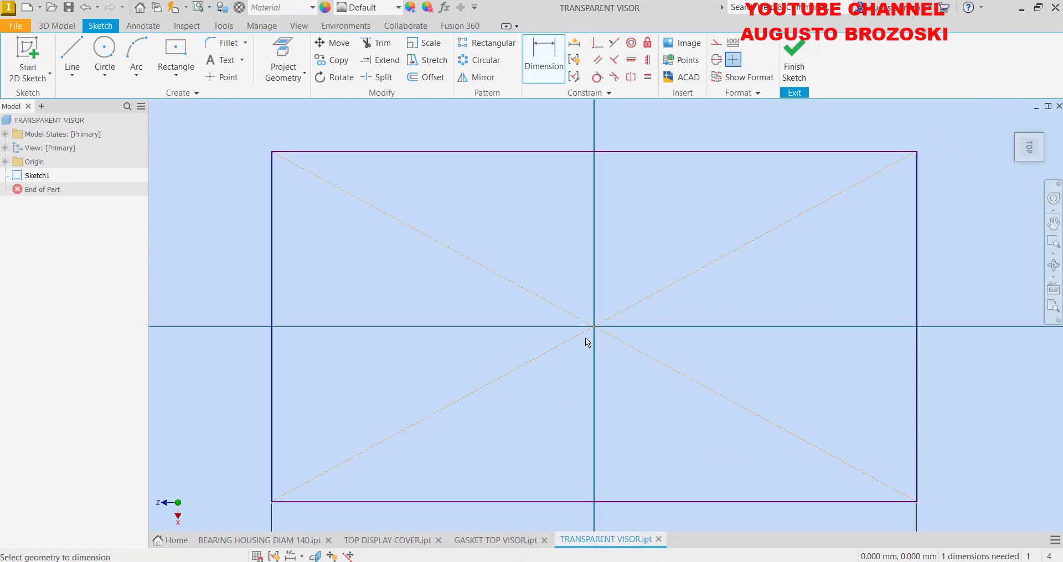
pyautogui.scroll(-2, 586, 337)
pyautogui.click(696, 318)
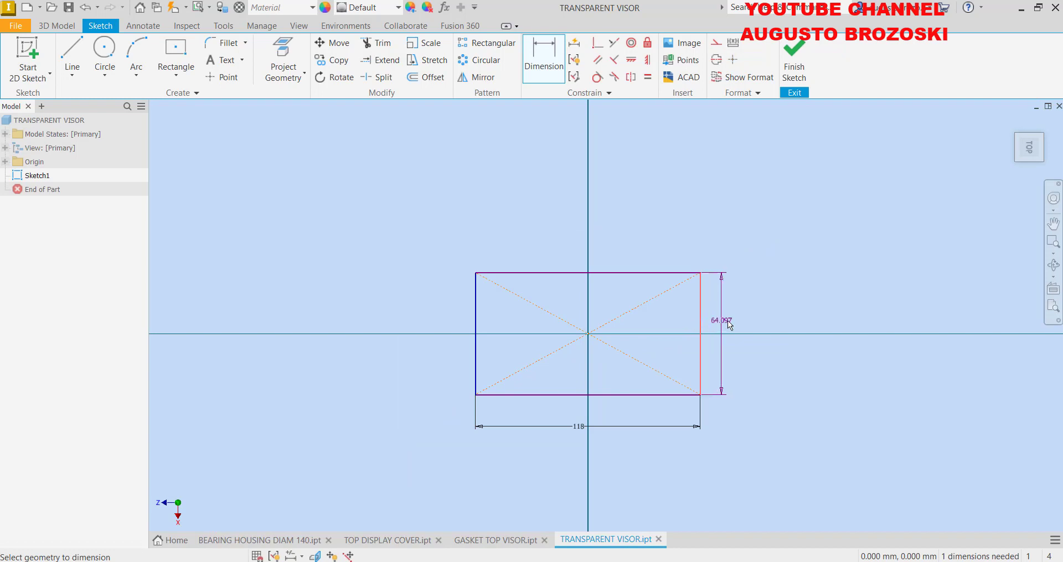
pyautogui.click(729, 322)
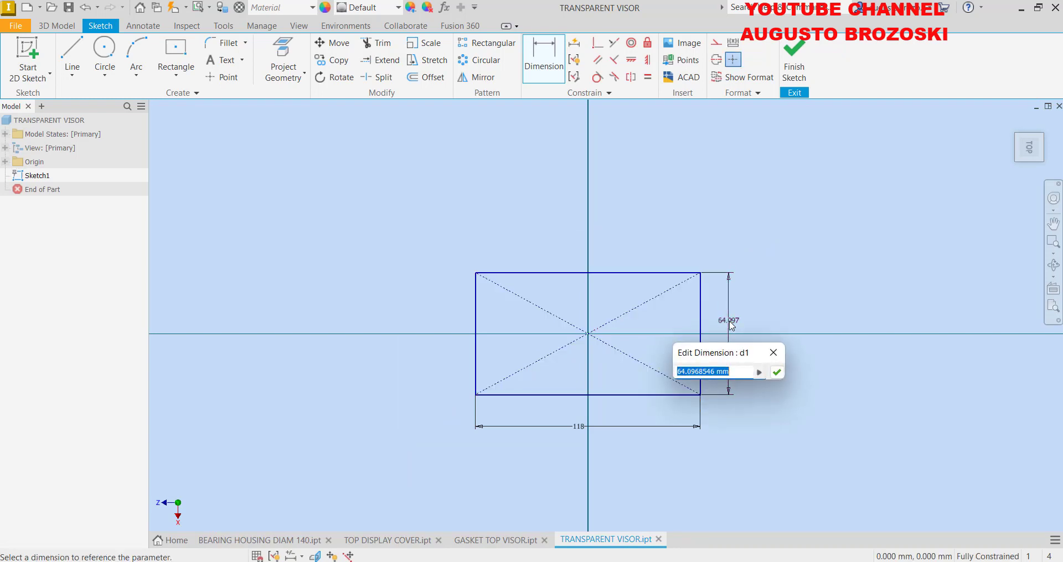
pyautogui.write('38')
pyautogui.press('Return')
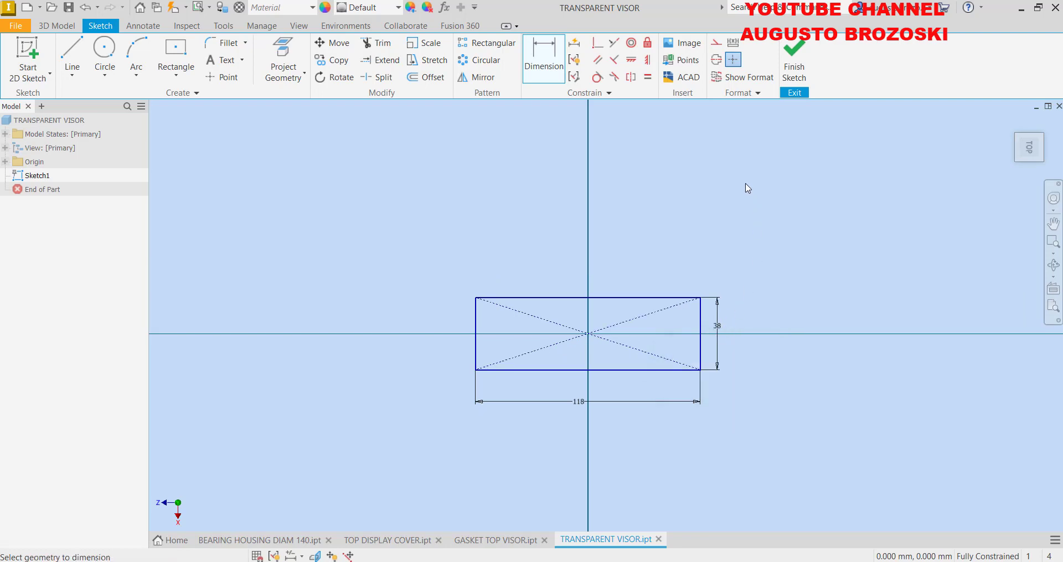
pyautogui.click(797, 68)
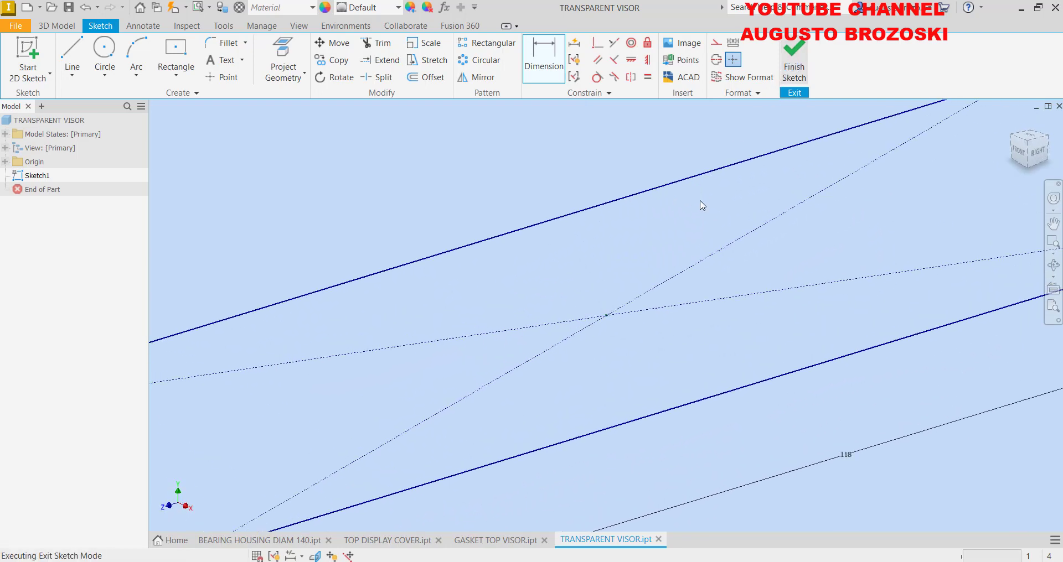
pyautogui.click(1012, 123)
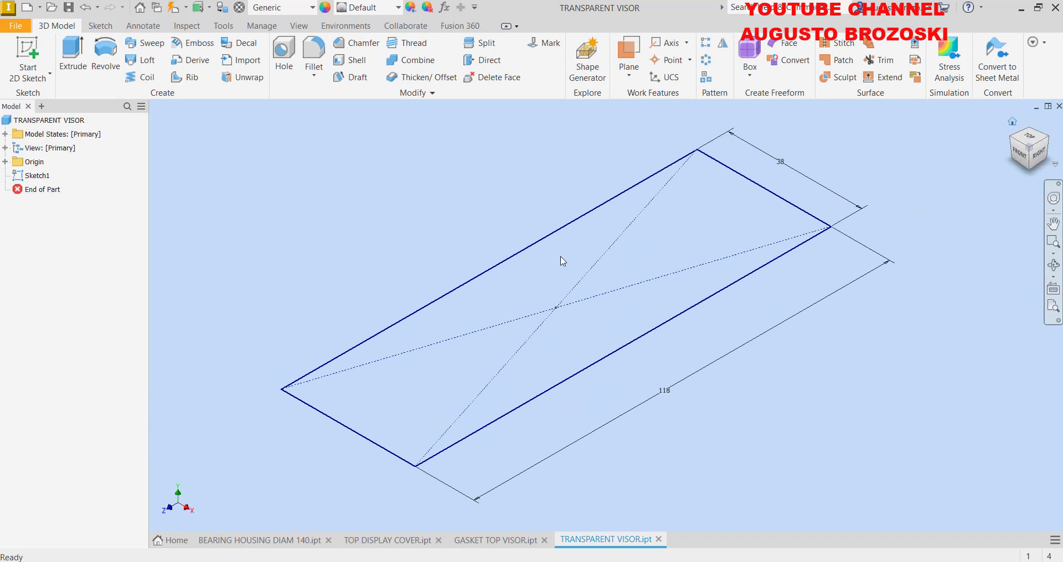
pyautogui.click(76, 62)
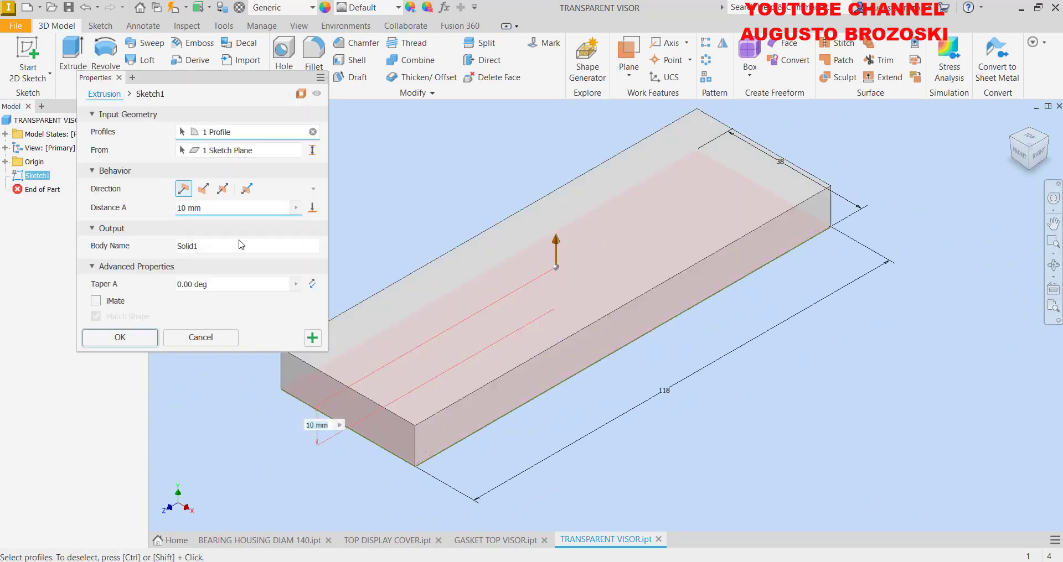
pyautogui.click(209, 208)
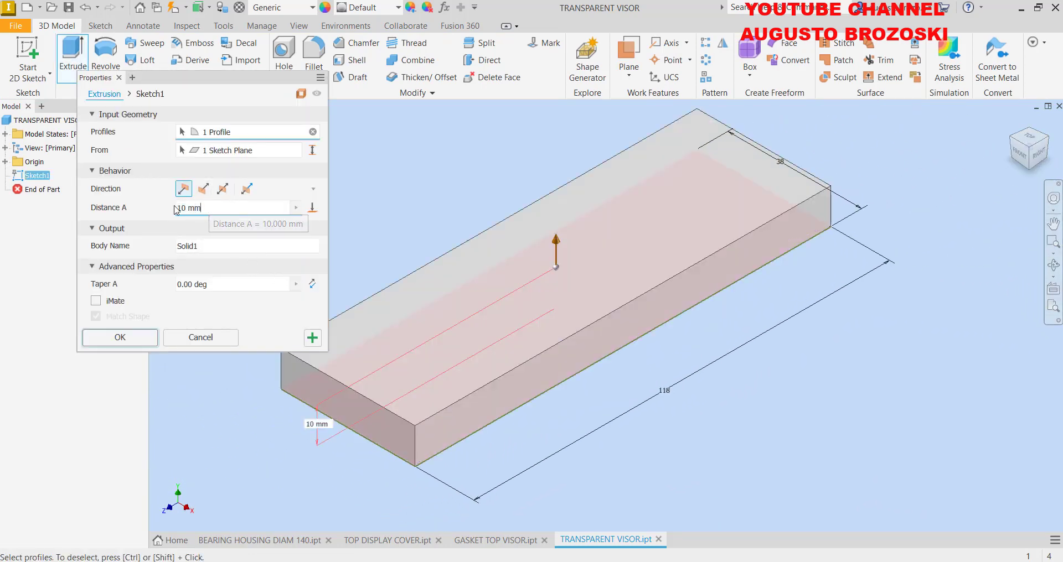
pyautogui.write('2')
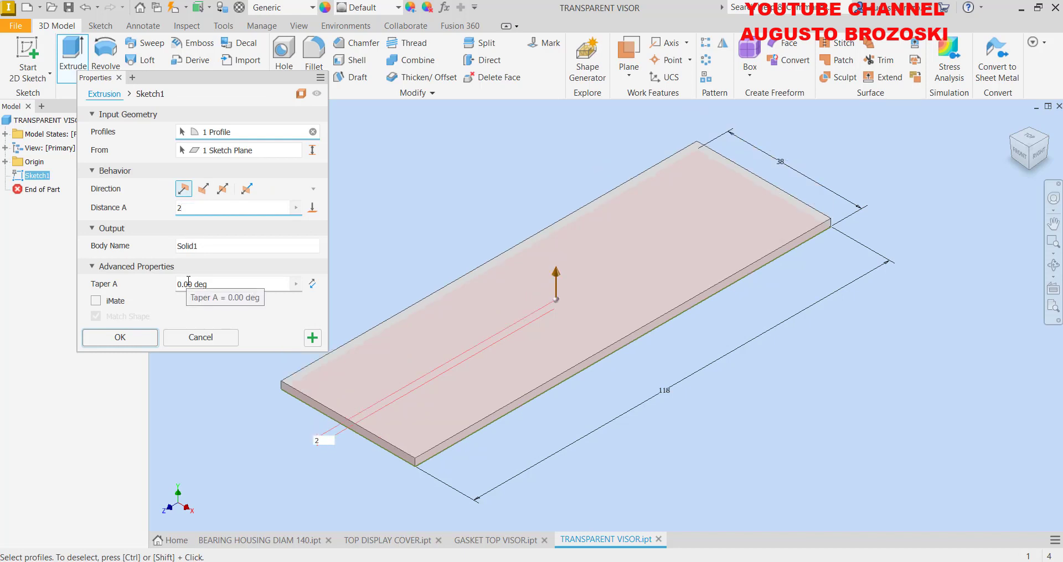
pyautogui.click(138, 340)
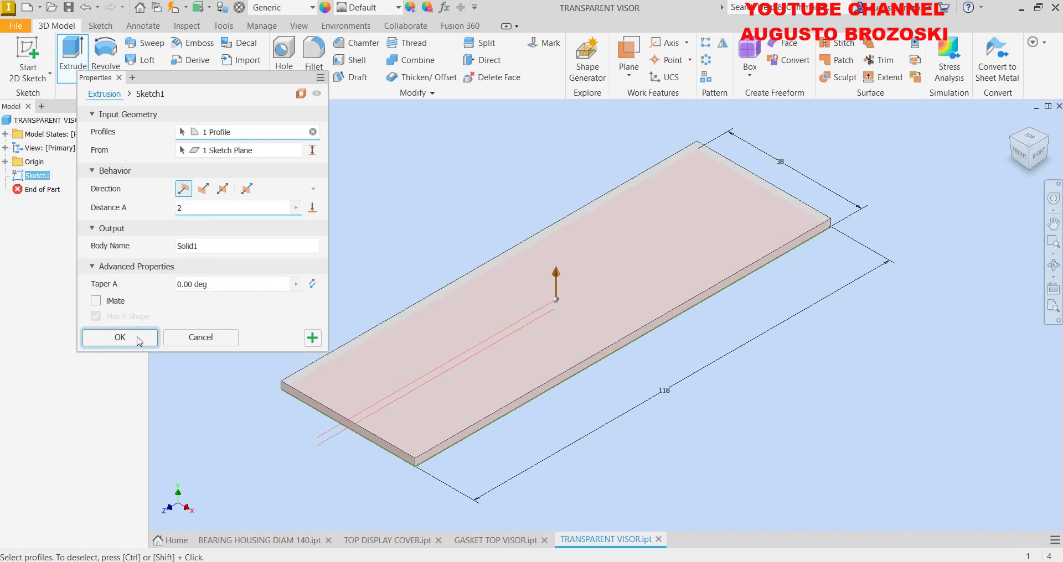
# Start a 4 mm fillet on the left vertical corner, dropping a mistakenly picked long edge
pyautogui.click(315, 61)
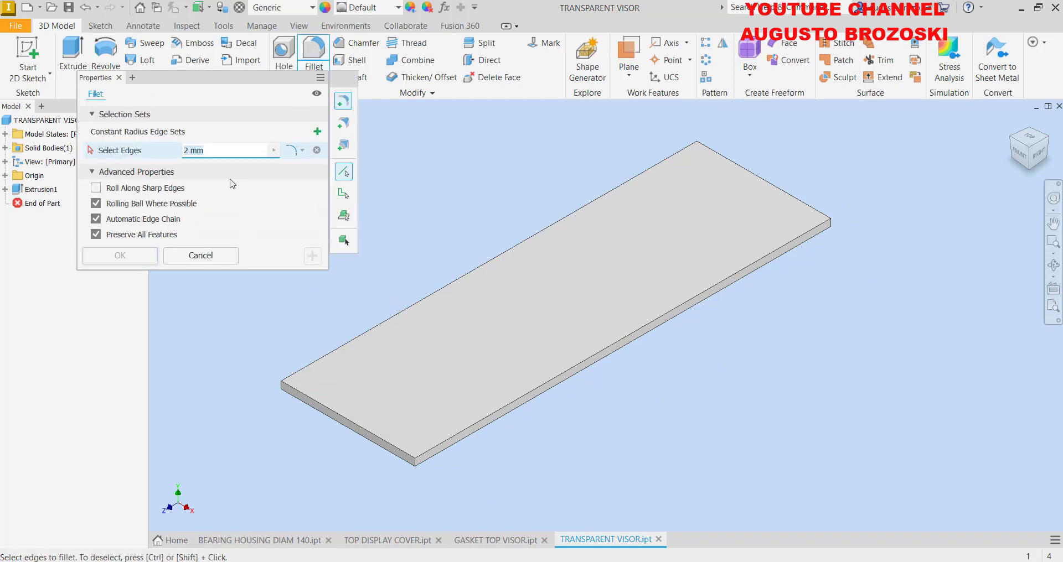
pyautogui.write('4')
pyautogui.scroll(1, 279, 391)
pyautogui.scroll(2, 279, 390)
pyautogui.scroll(2, 293, 371)
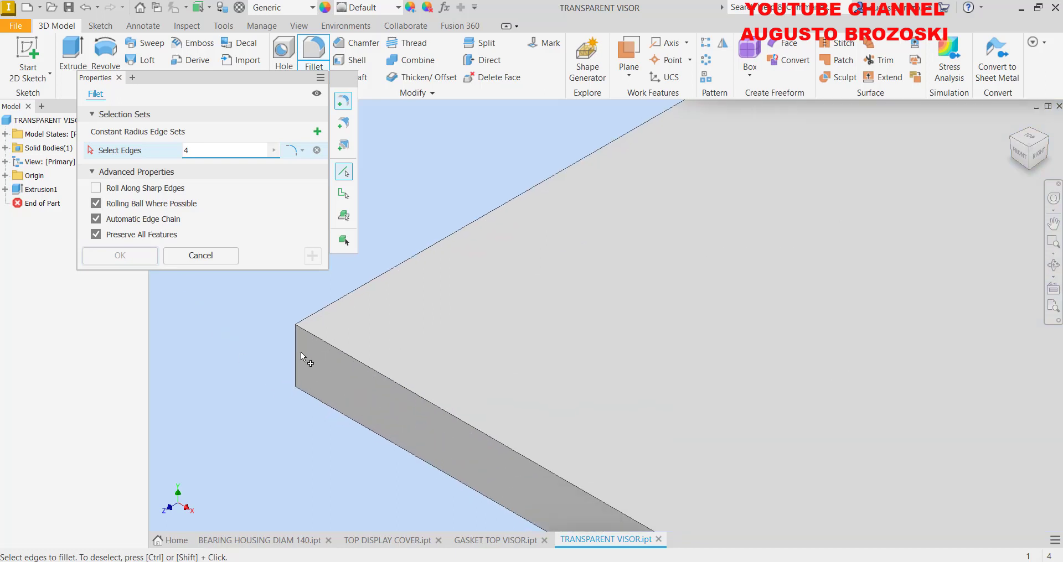
pyautogui.click(298, 350)
pyautogui.scroll(-3, 315, 317)
pyautogui.scroll(-2, 327, 318)
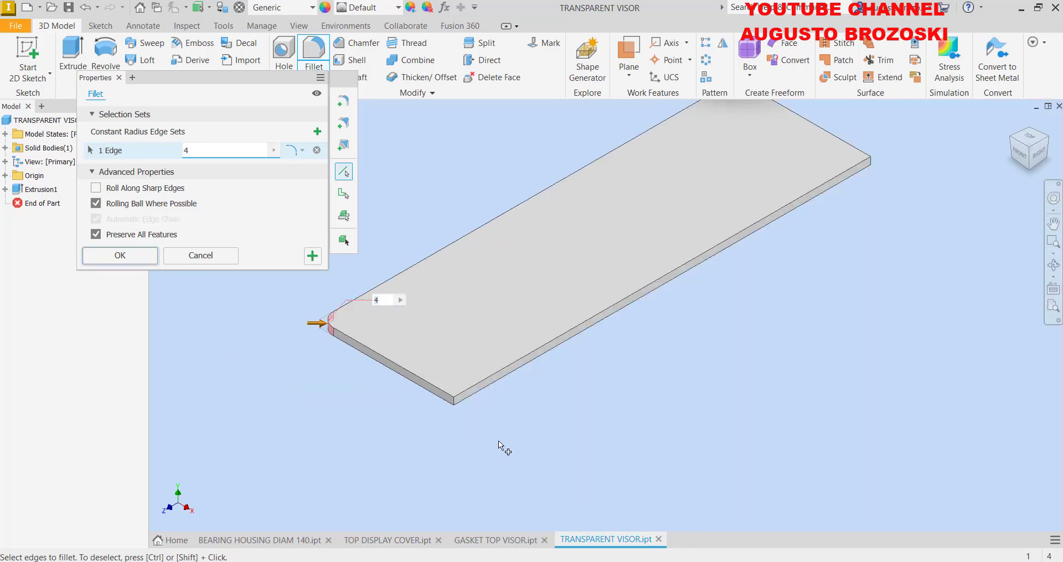
pyautogui.scroll(4, 442, 398)
pyautogui.click(441, 396)
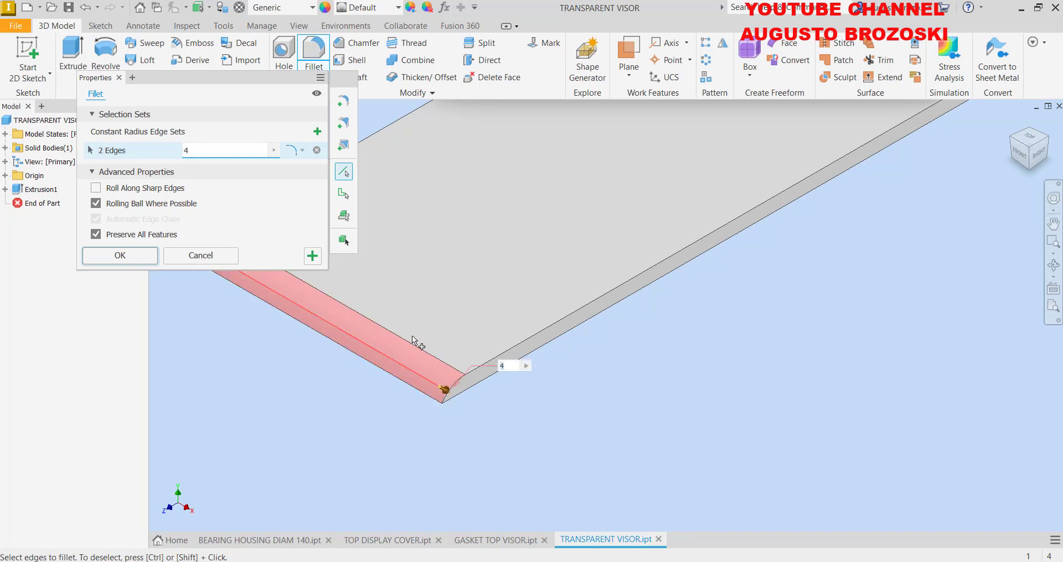
pyautogui.keyDown('ctrl'); pyautogui.click(395, 369); pyautogui.keyUp('ctrl')
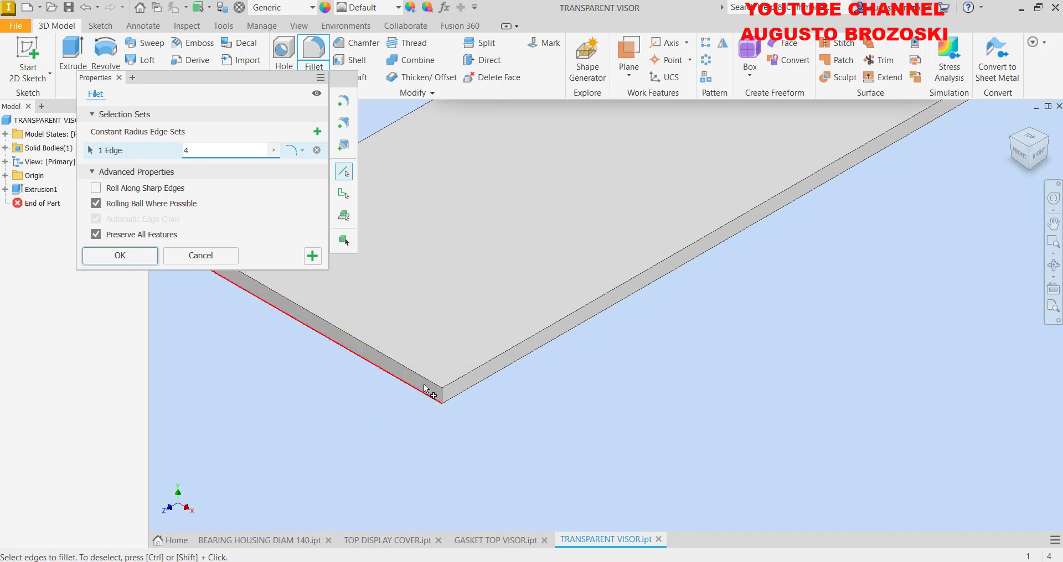
# Add the front, right and far vertical corners and apply the 4 mm fillet
pyautogui.scroll(2, 466, 404)
pyautogui.scroll(3, 466, 403)
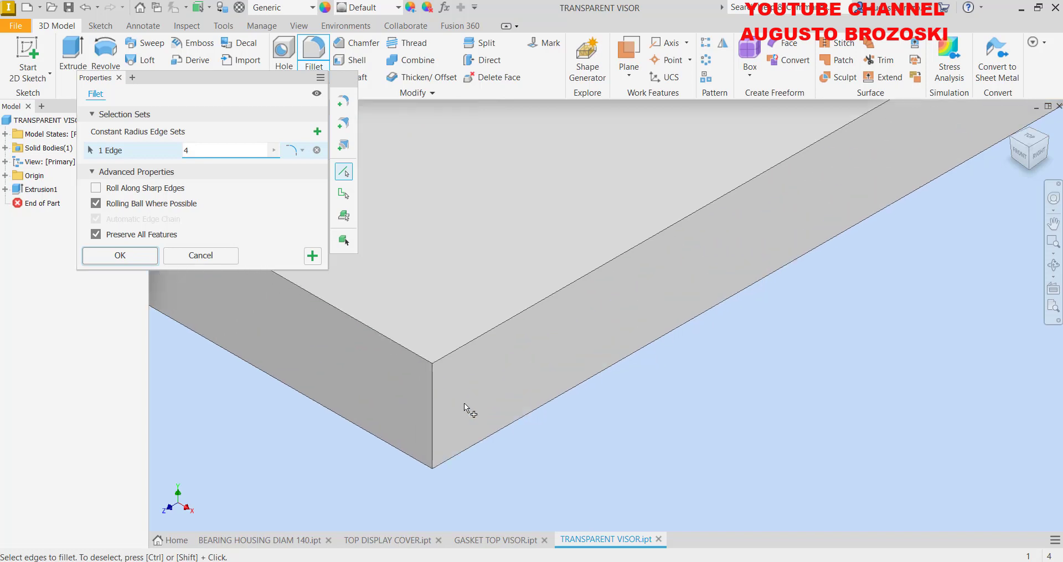
pyautogui.click(433, 396)
pyautogui.scroll(-2, 431, 429)
pyautogui.scroll(-3, 472, 433)
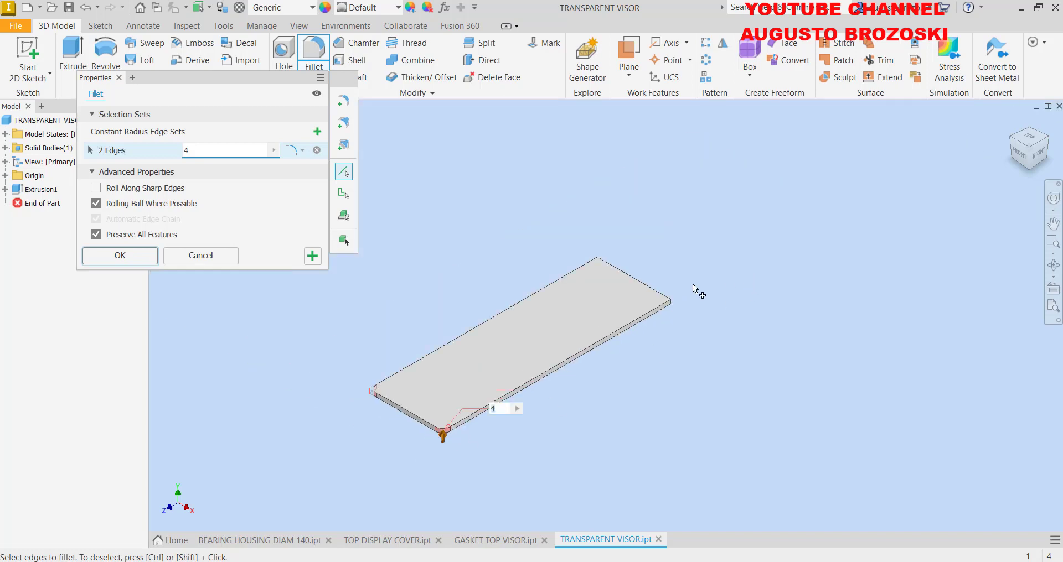
pyautogui.scroll(2, 693, 284)
pyautogui.scroll(3, 730, 296)
pyautogui.click(750, 284)
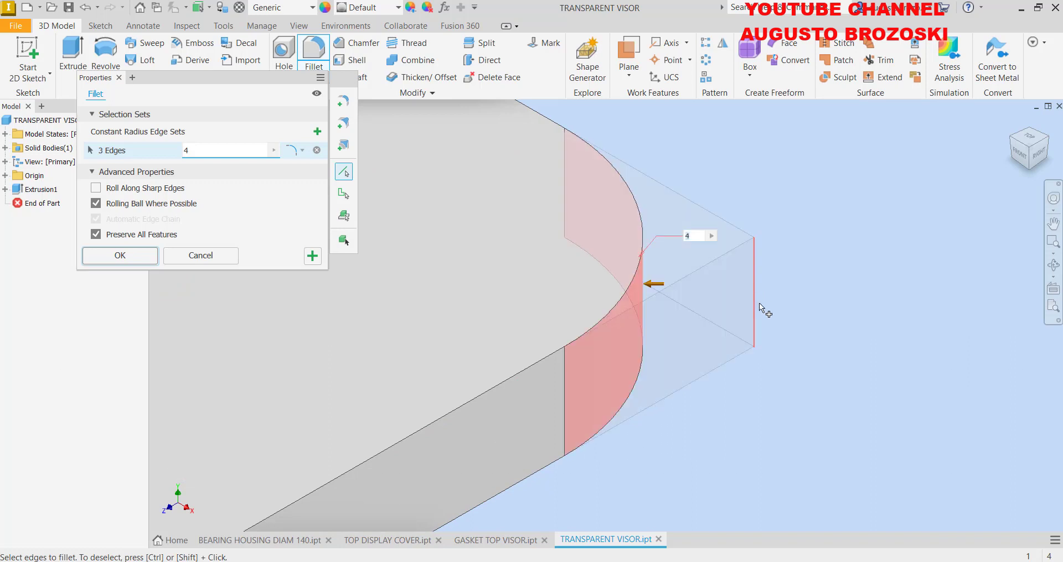
pyautogui.scroll(-2, 759, 304)
pyautogui.scroll(-3, 692, 266)
pyautogui.scroll(3, 609, 228)
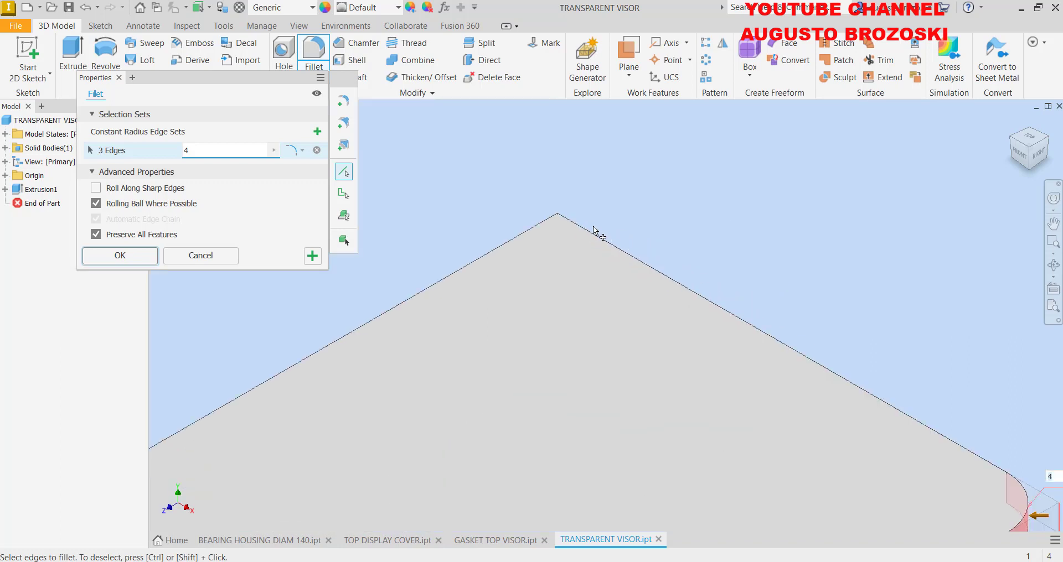
pyautogui.click(560, 226)
pyautogui.click(143, 256)
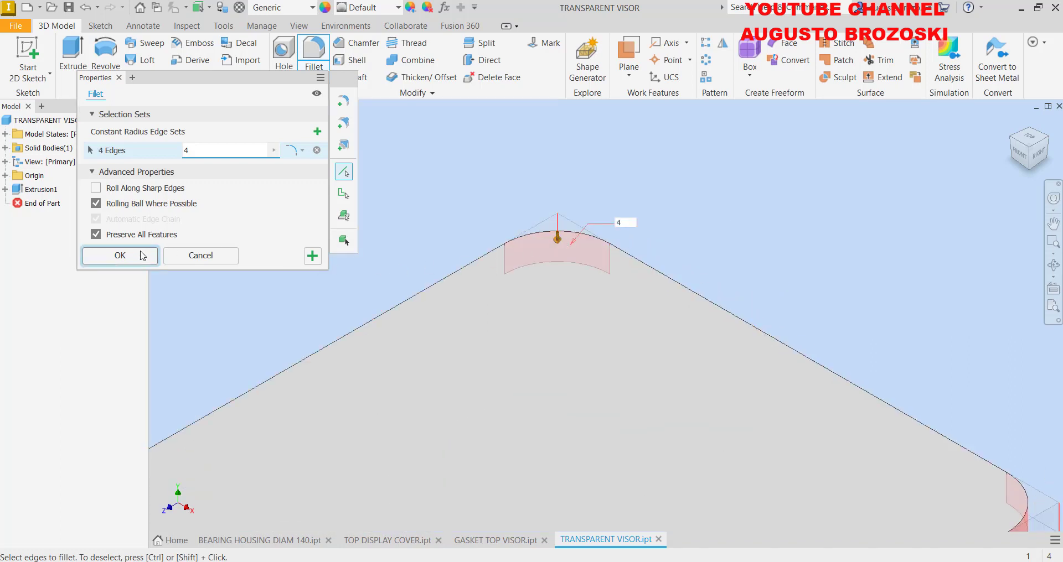
pyautogui.click(1011, 122)
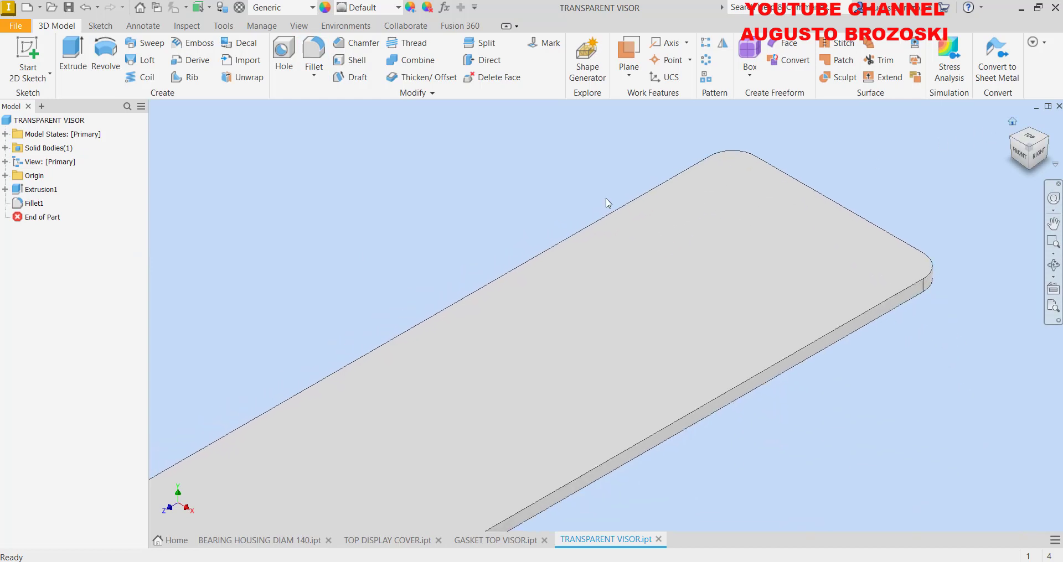
# Assign Acrylic from the Autodesk Material Library to the TRANSPARENT VISOR plate
pyautogui.click(312, 8)
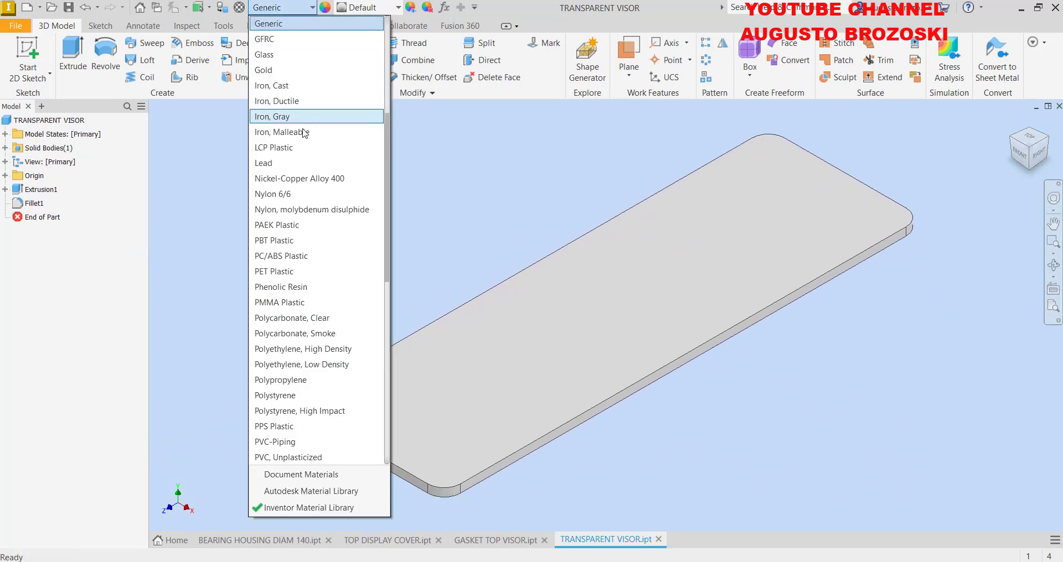
pyautogui.scroll(1, 304, 258)
pyautogui.scroll(2, 304, 258)
pyautogui.scroll(3, 304, 255)
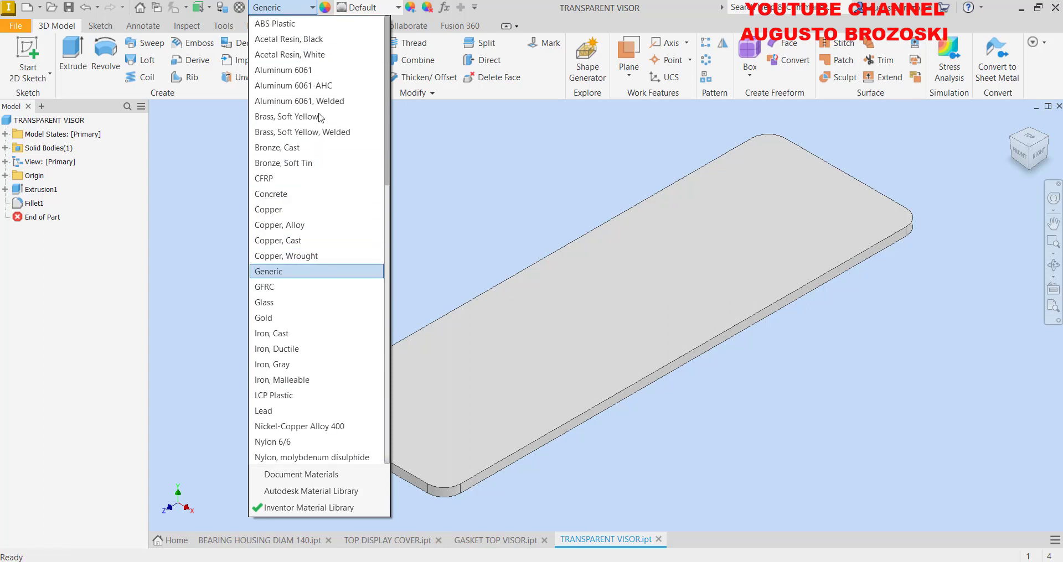
pyautogui.scroll(-2, 302, 365)
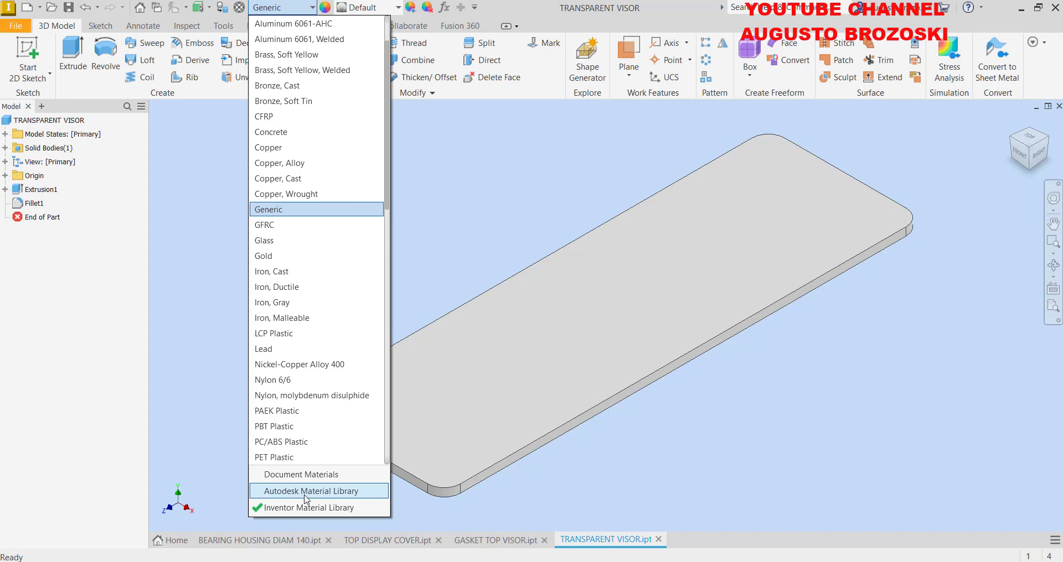
pyautogui.click(310, 496)
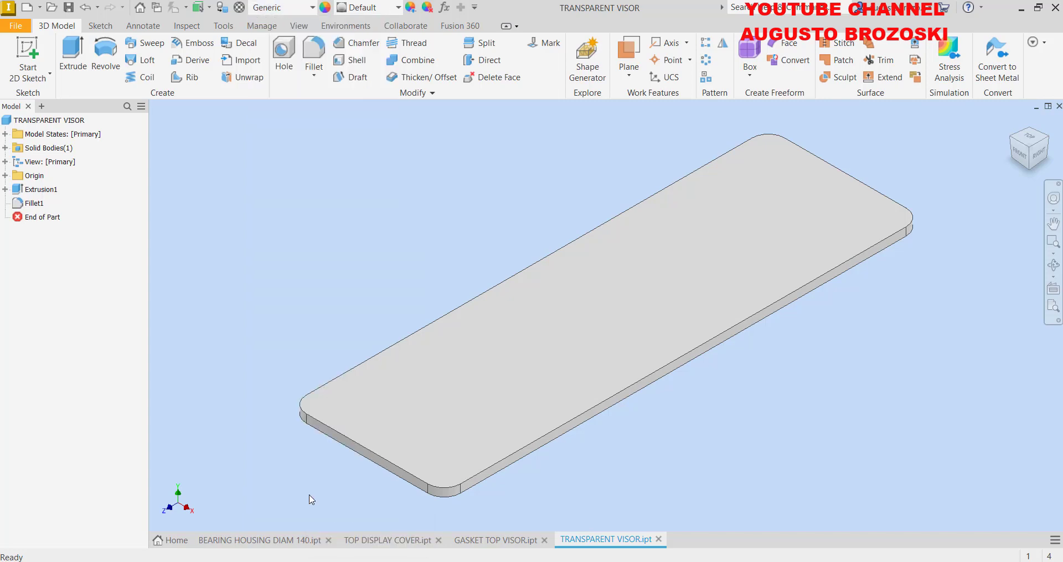
pyautogui.click(312, 8)
pyautogui.scroll(1, 312, 167)
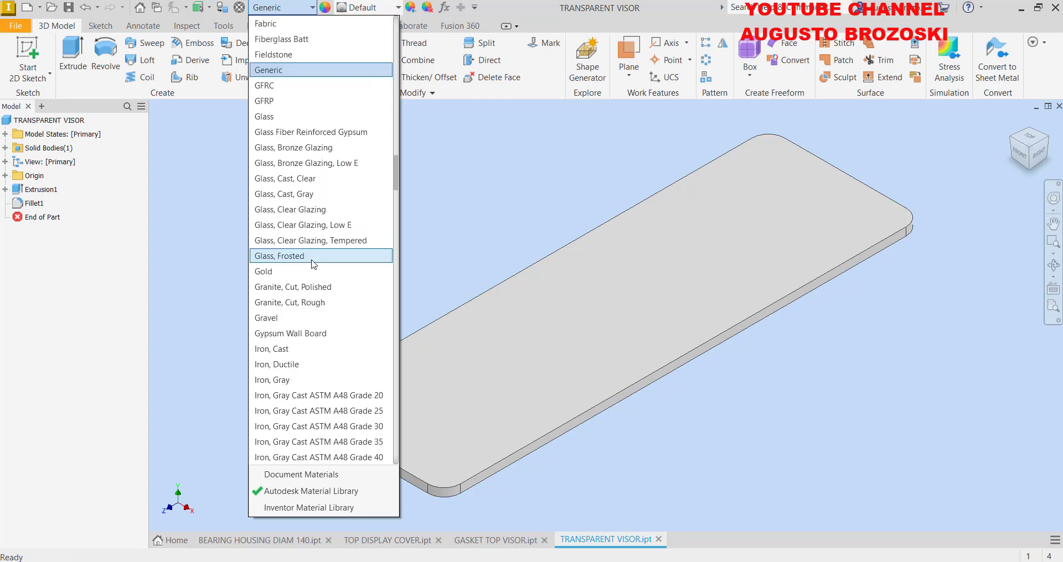
pyautogui.scroll(6, 312, 264)
pyautogui.scroll(6, 313, 264)
pyautogui.scroll(4, 313, 265)
pyautogui.scroll(8, 318, 254)
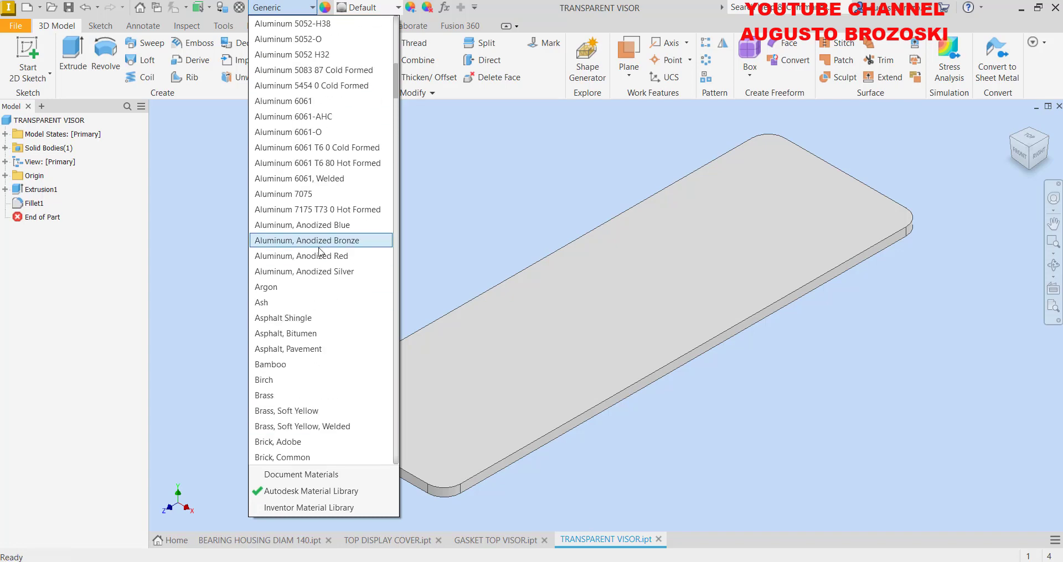
pyautogui.scroll(2, 318, 252)
pyautogui.scroll(4, 319, 252)
pyautogui.scroll(4, 318, 252)
pyautogui.scroll(3, 319, 252)
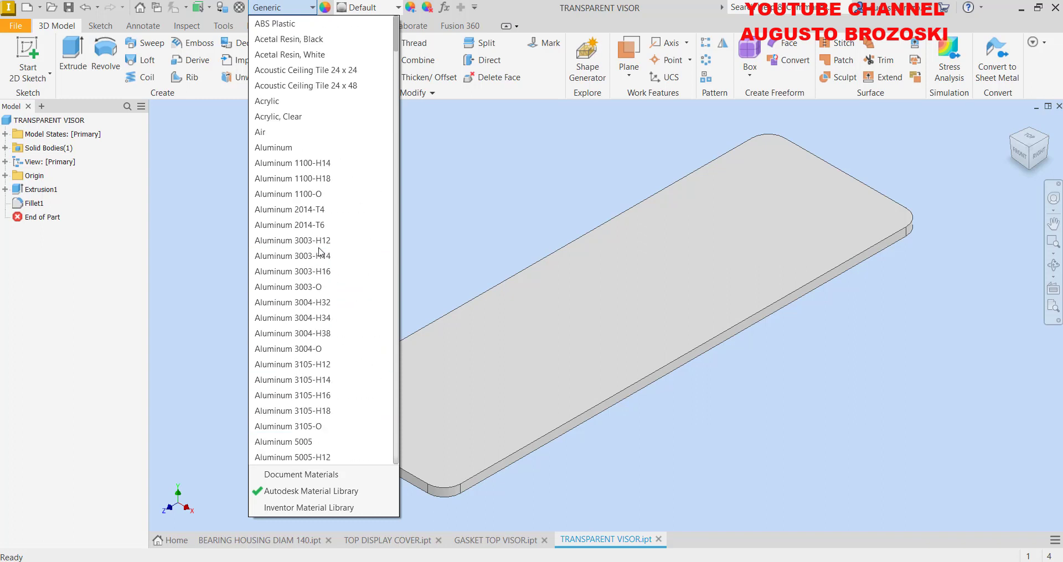
pyautogui.click(268, 101)
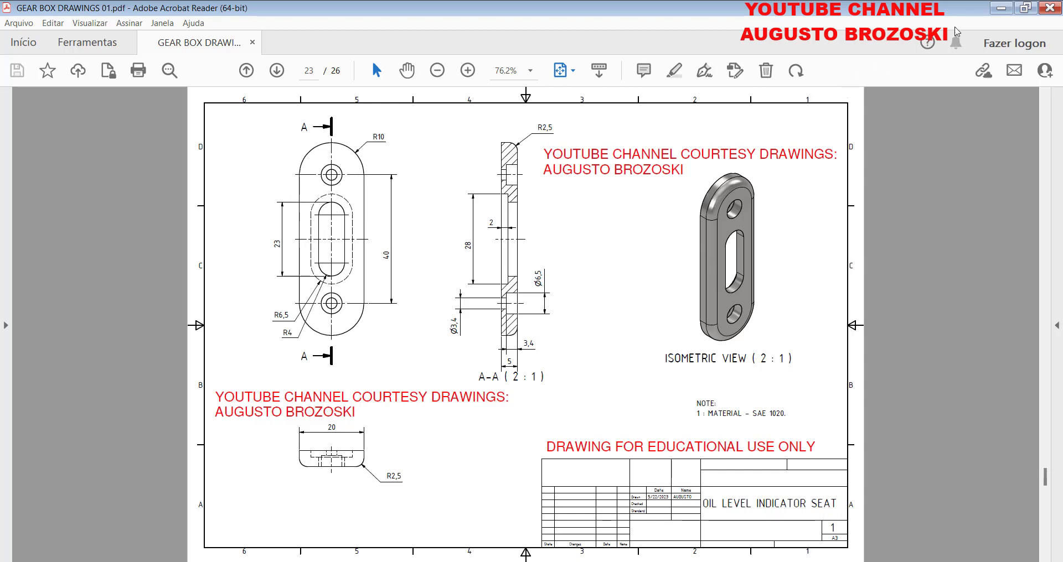
pyautogui.click(1001, 8)
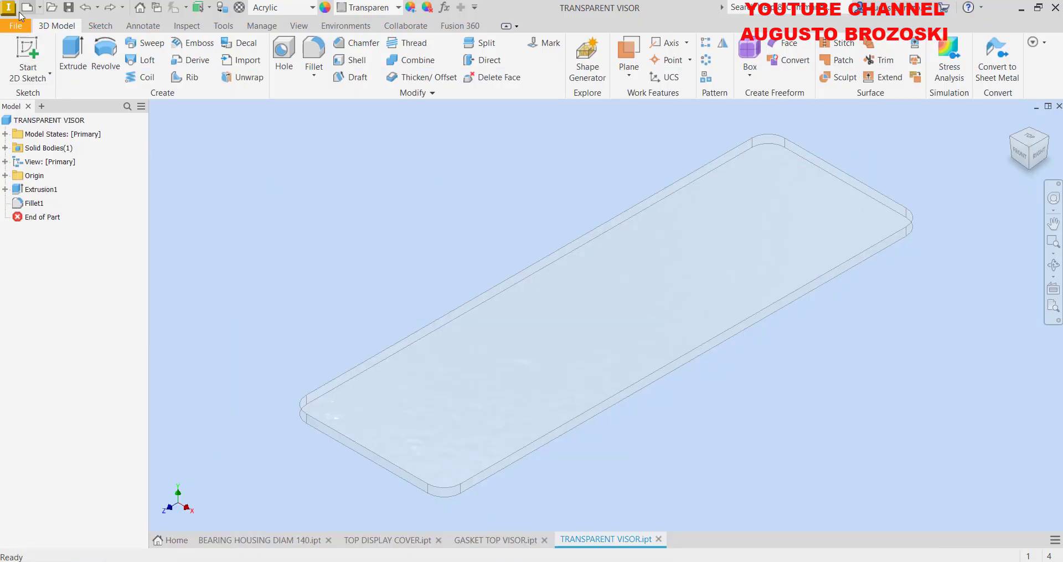
# Start a new part from the Metric Standard (mm).ipt template
pyautogui.click(28, 8)
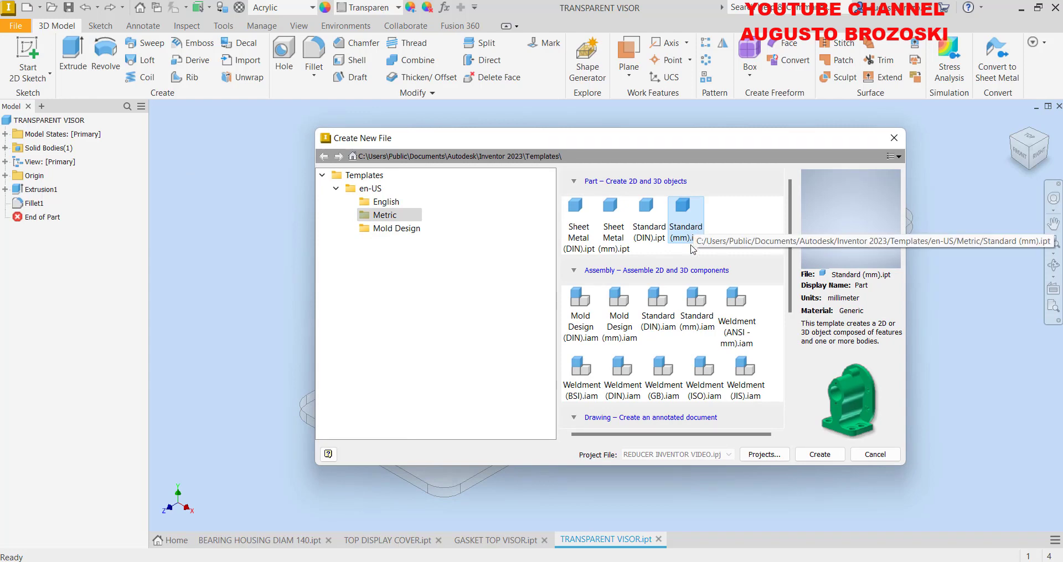
pyautogui.click(820, 455)
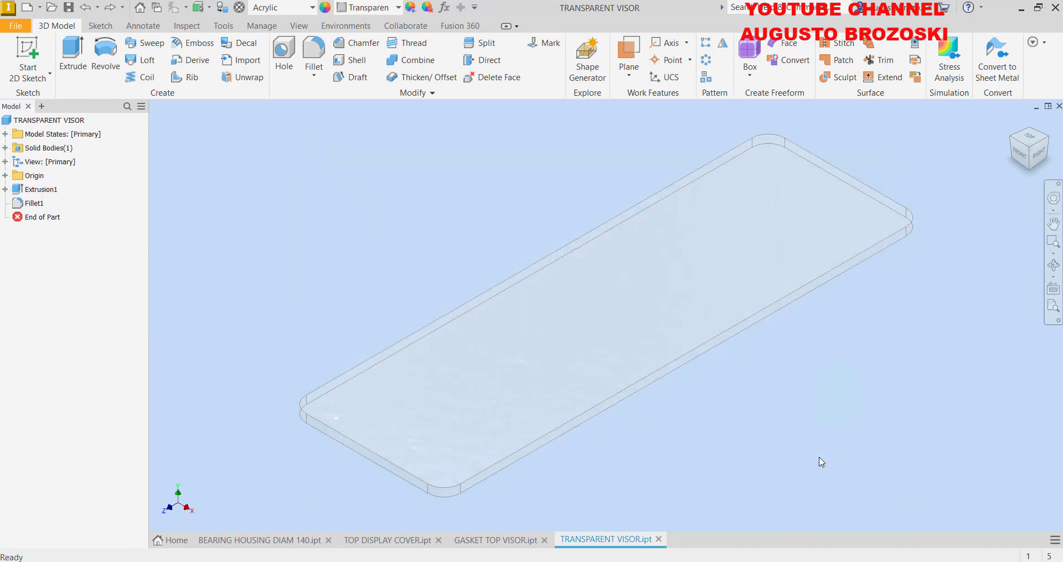
# Sketch on the XY plane and place a center-point slot's centre at the origin
pyautogui.click(38, 50)
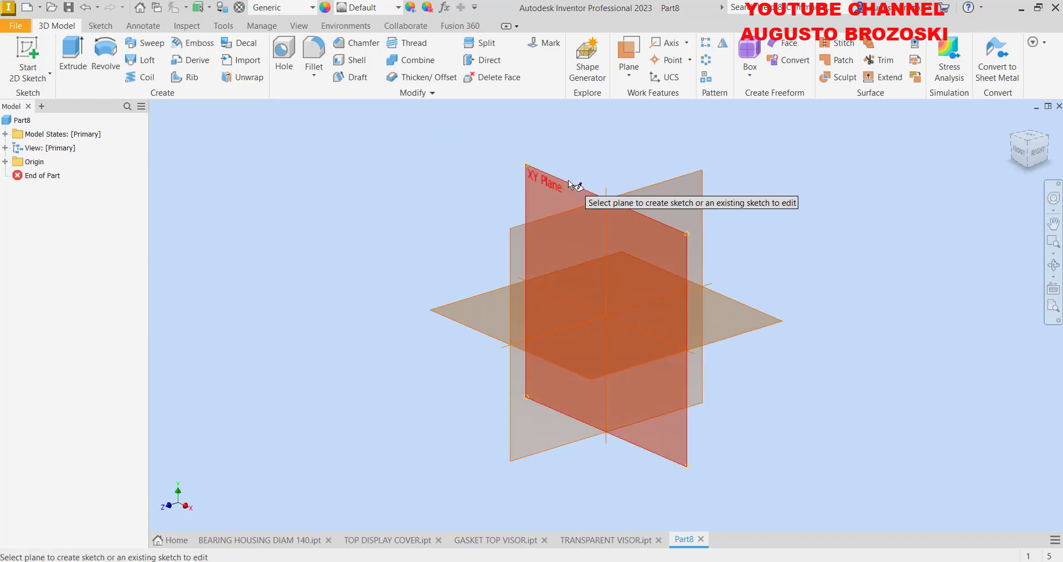
pyautogui.click(568, 180)
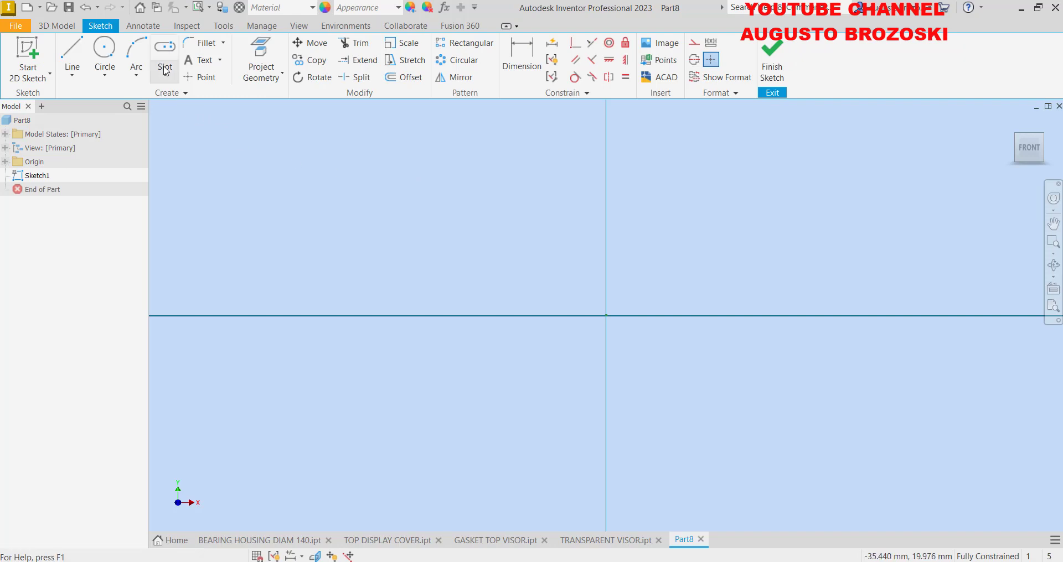
pyautogui.click(165, 76)
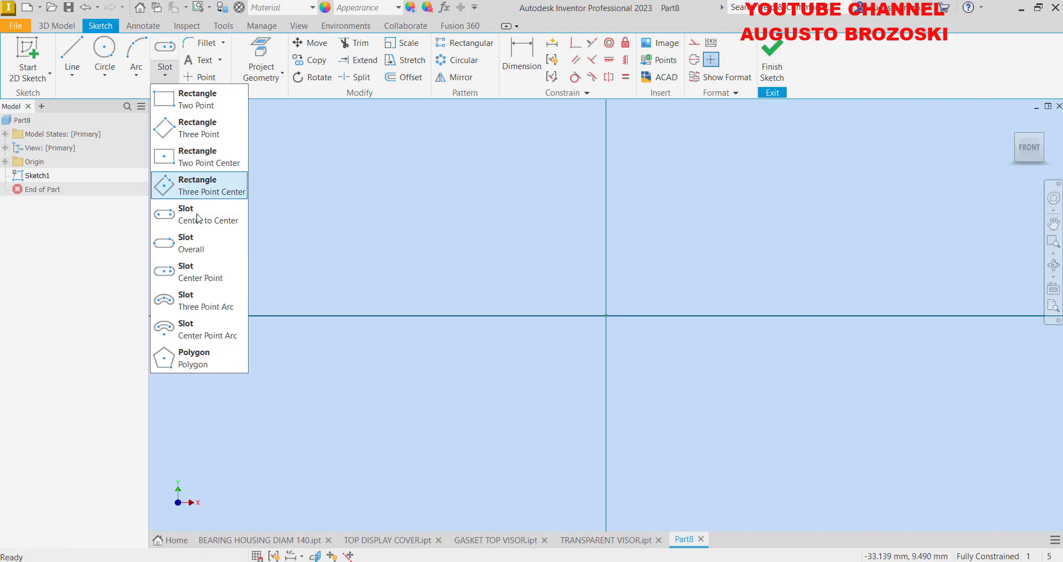
pyautogui.click(199, 276)
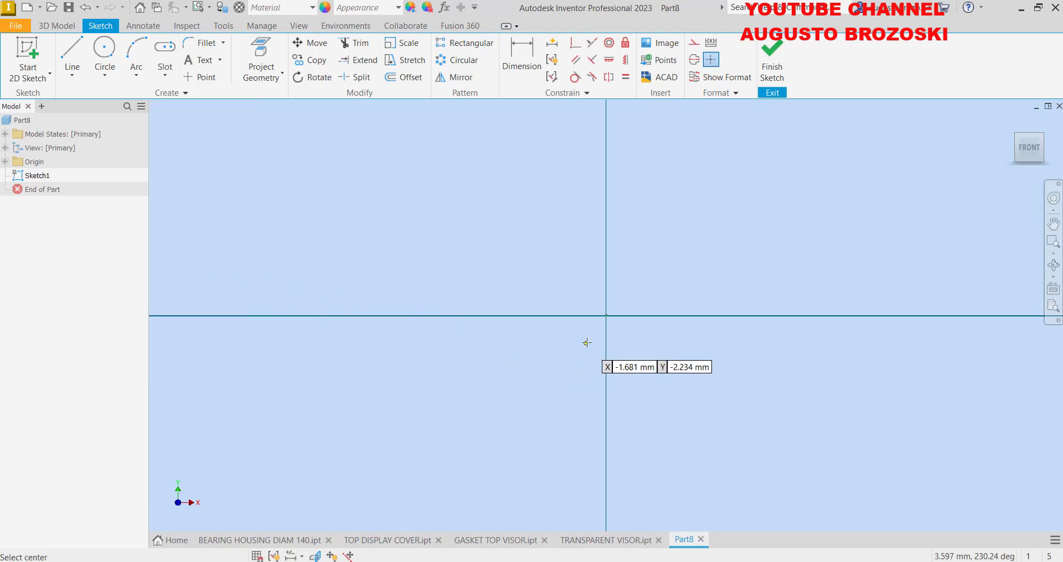
pyautogui.click(606, 317)
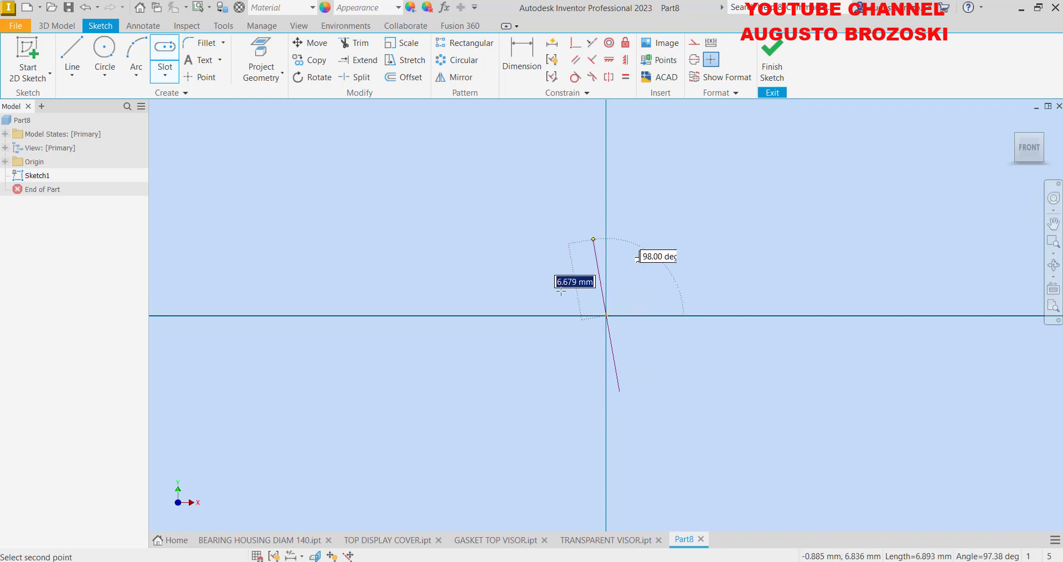
pyautogui.hotkey('alt', 'Tab')
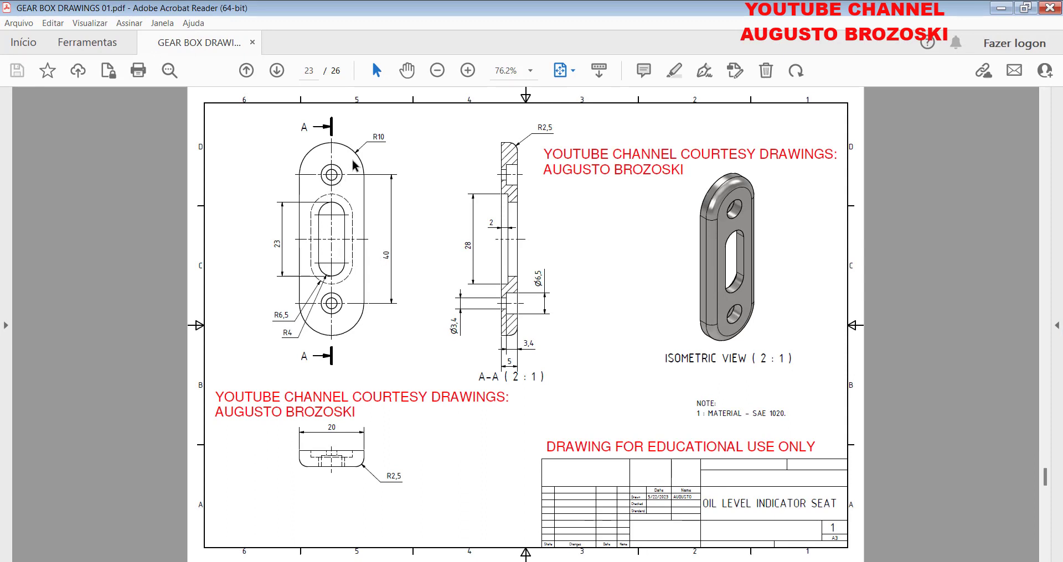
pyautogui.click(1001, 8)
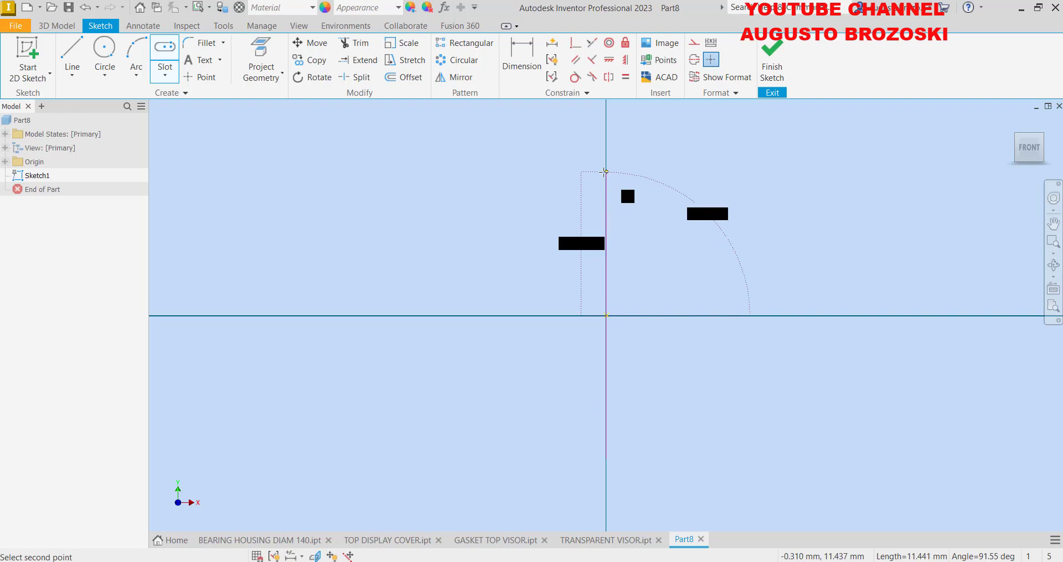
# Enter 20 mm for both the slot's length and width, then compare with the reference drawing
pyautogui.write('20')
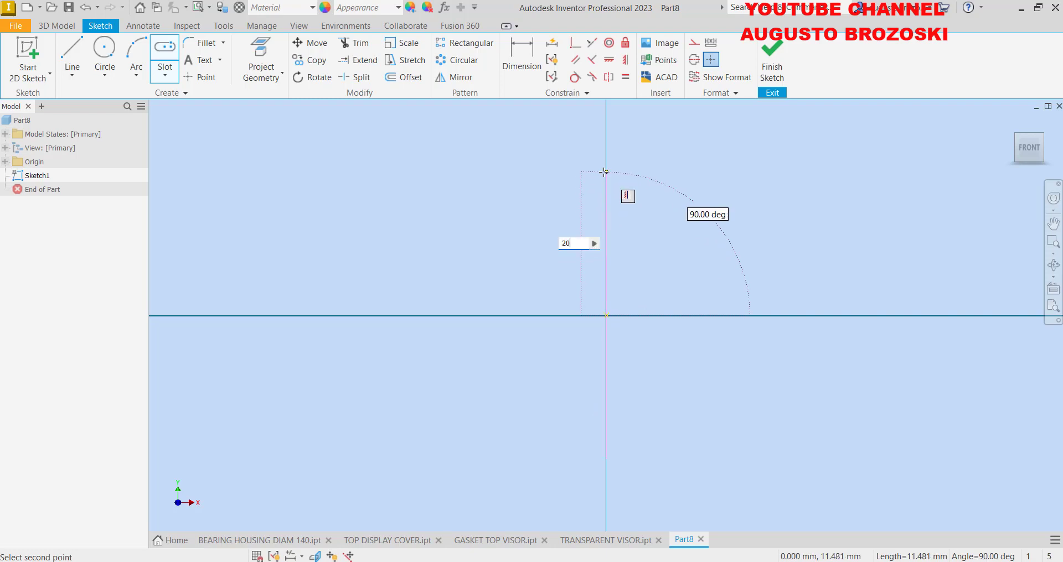
pyautogui.press('Return')
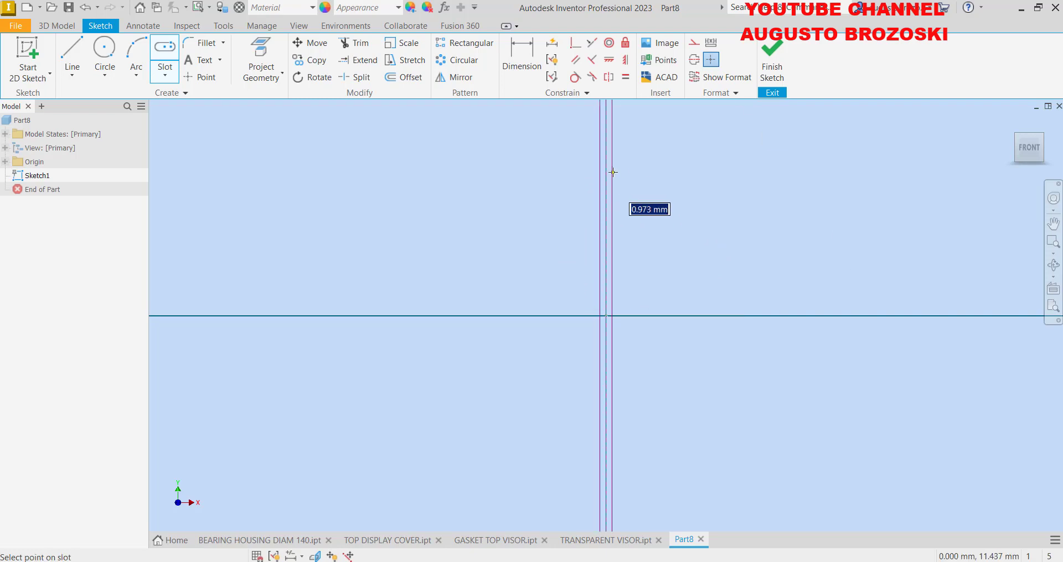
pyautogui.scroll(-1, 627, 172)
pyautogui.scroll(2, 615, 190)
pyautogui.scroll(2, 607, 201)
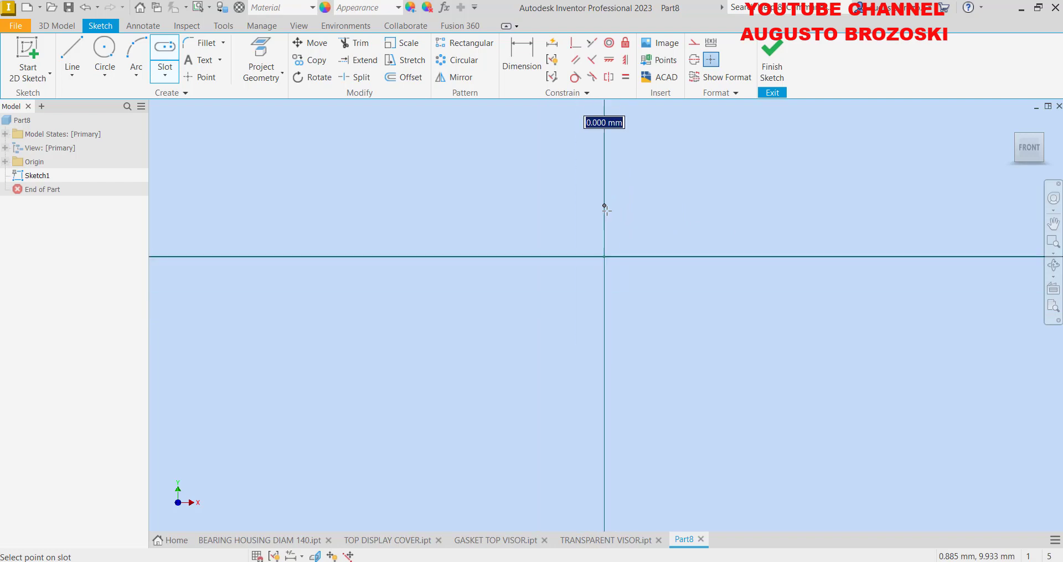
pyautogui.scroll(1, 603, 206)
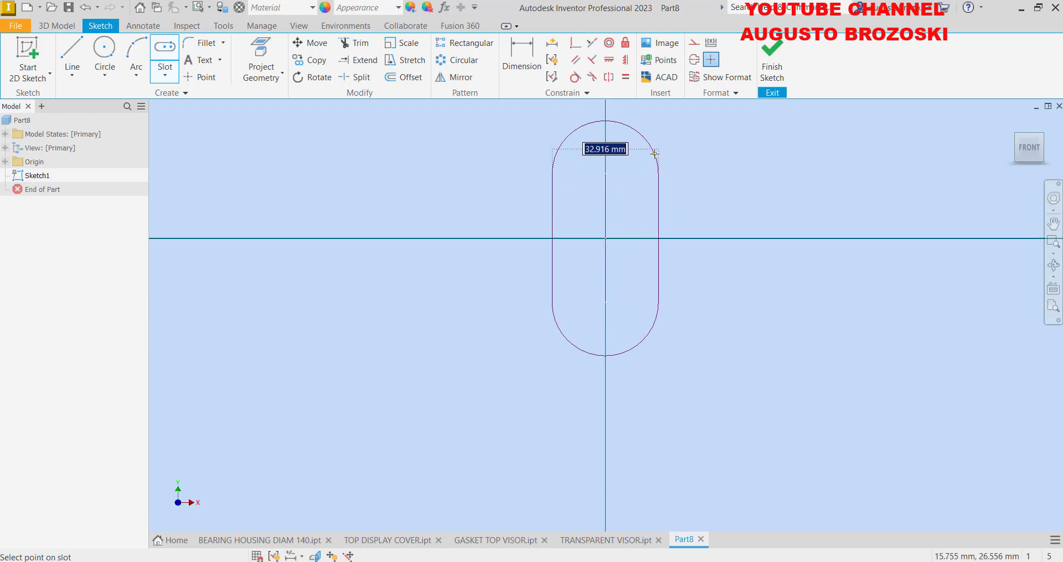
pyautogui.write('20')
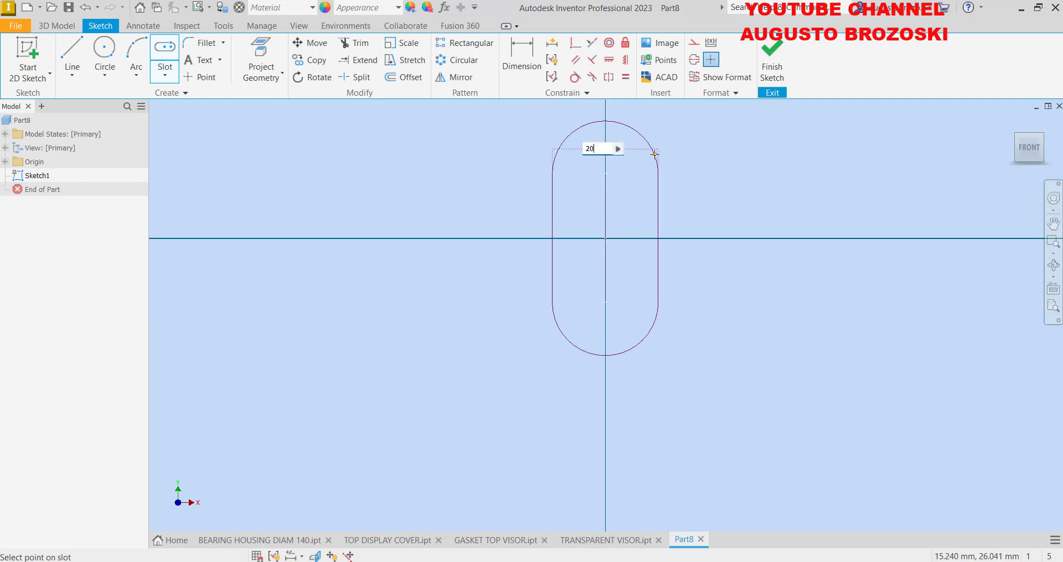
pyautogui.press('Return')
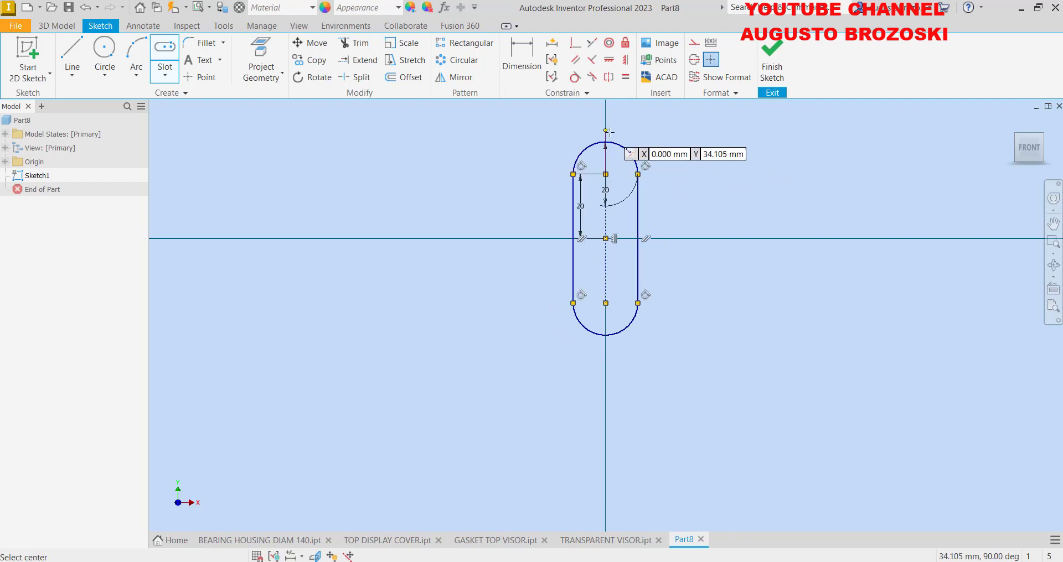
pyautogui.scroll(5, 637, 152)
pyautogui.scroll(-4, 633, 142)
pyautogui.scroll(-5, 633, 143)
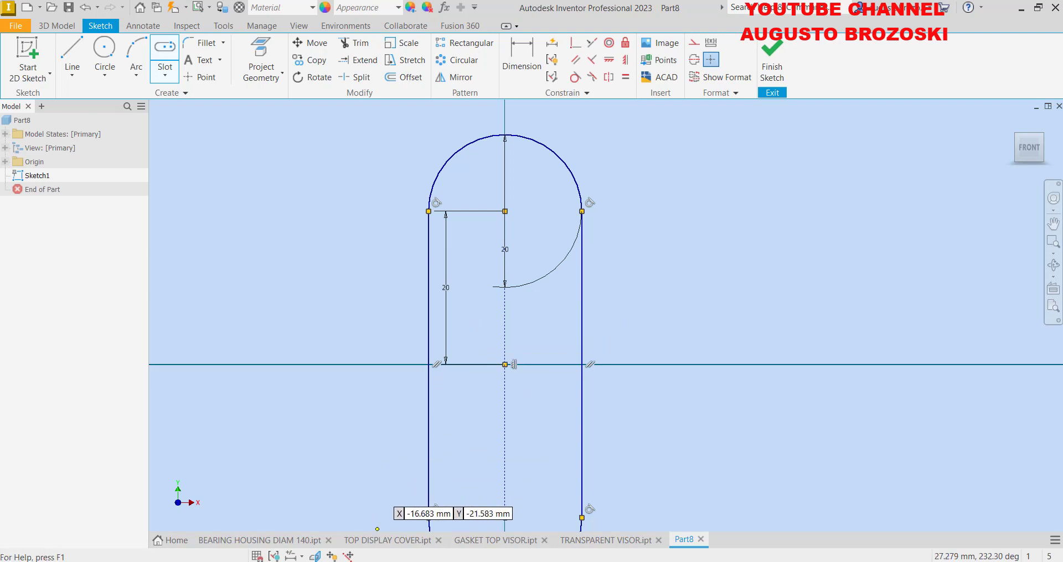
pyautogui.hotkey('alt', 'Tab')
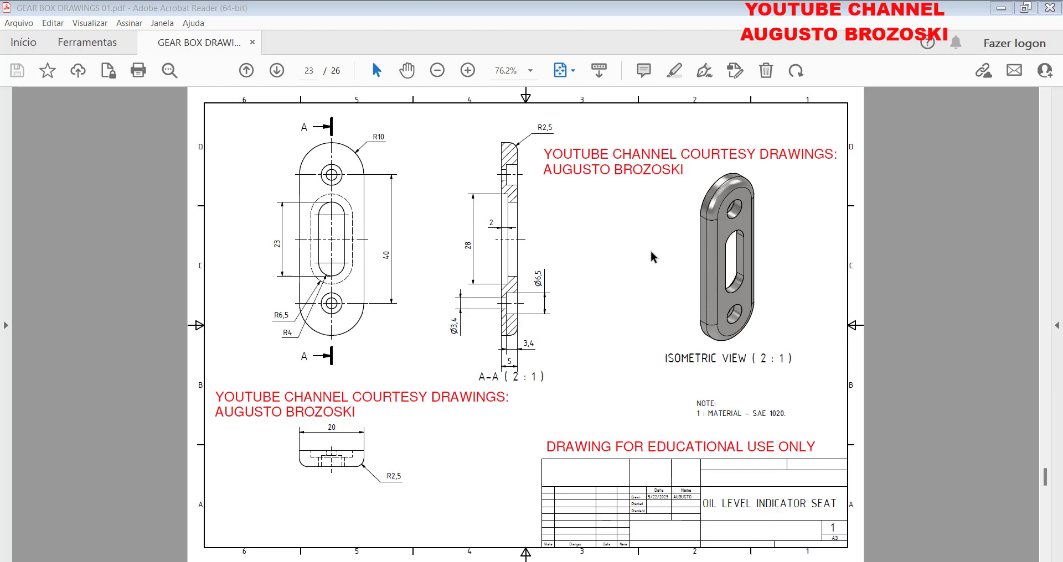
pyautogui.click(1004, 8)
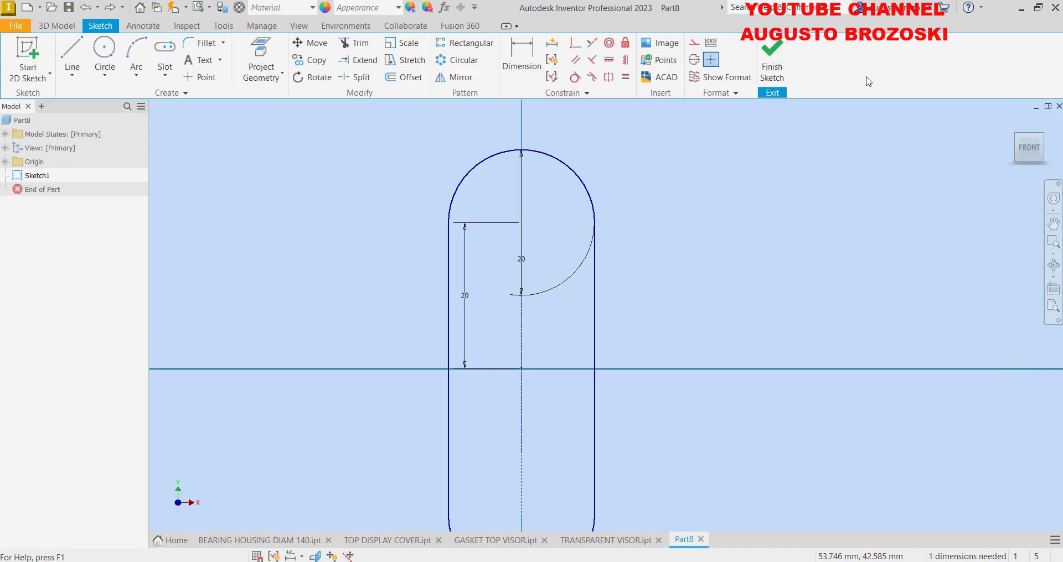
# Draw a narrower center-to-center inner slot along the vertical axis, starting below the origin
pyautogui.click(165, 74)
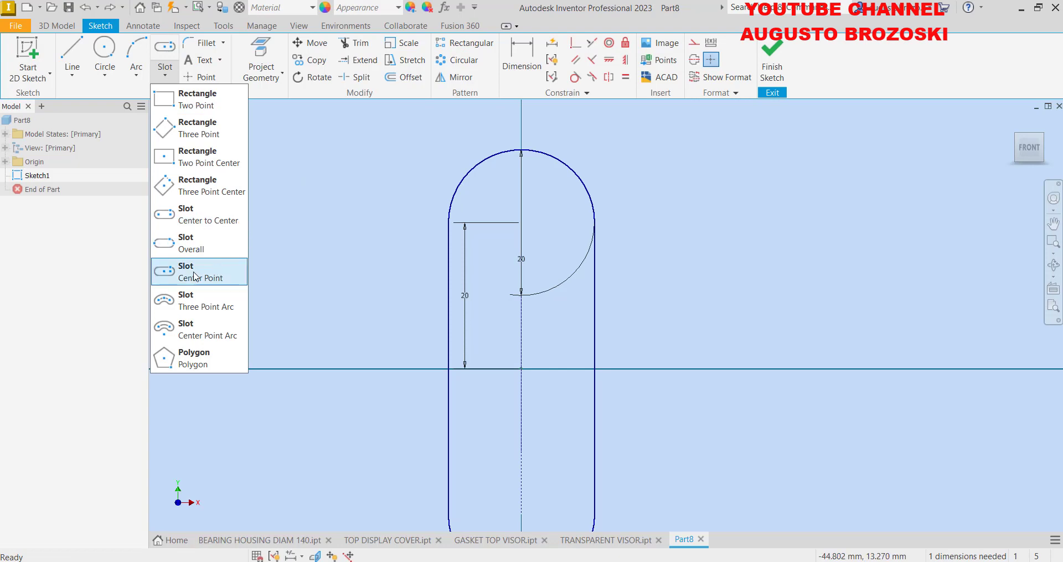
pyautogui.click(190, 224)
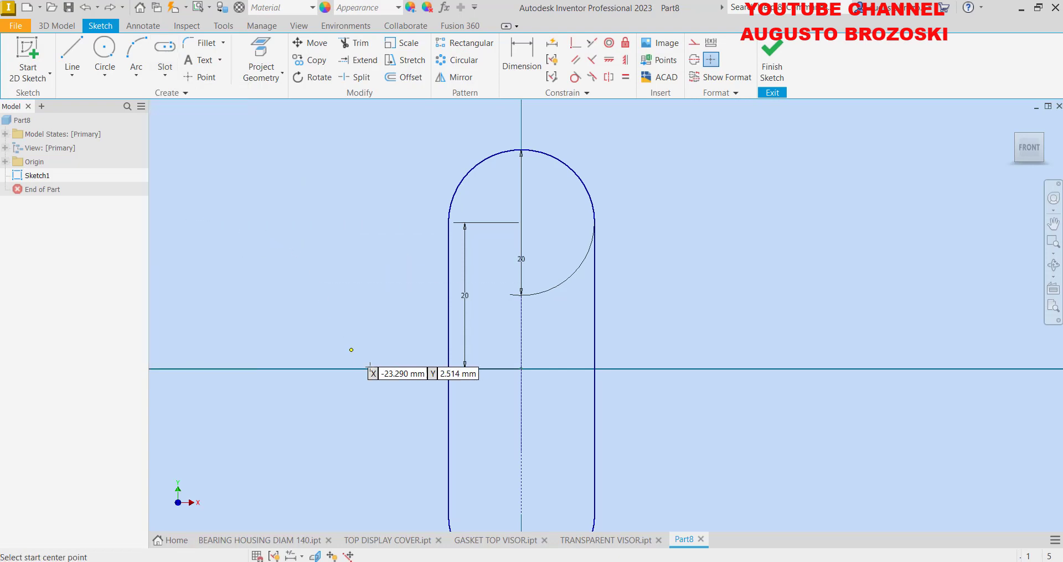
pyautogui.click(521, 453)
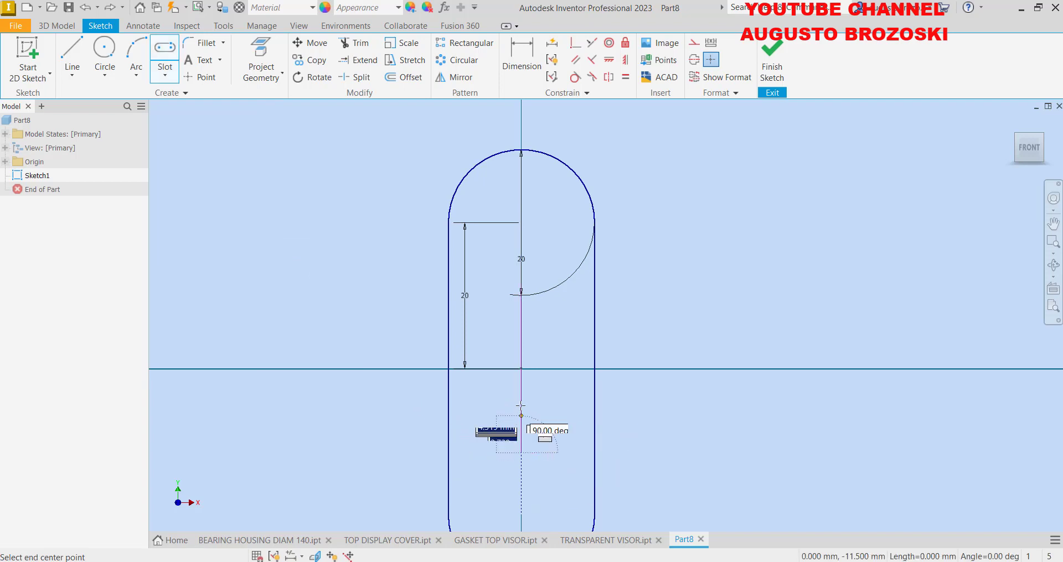
pyautogui.click(521, 306)
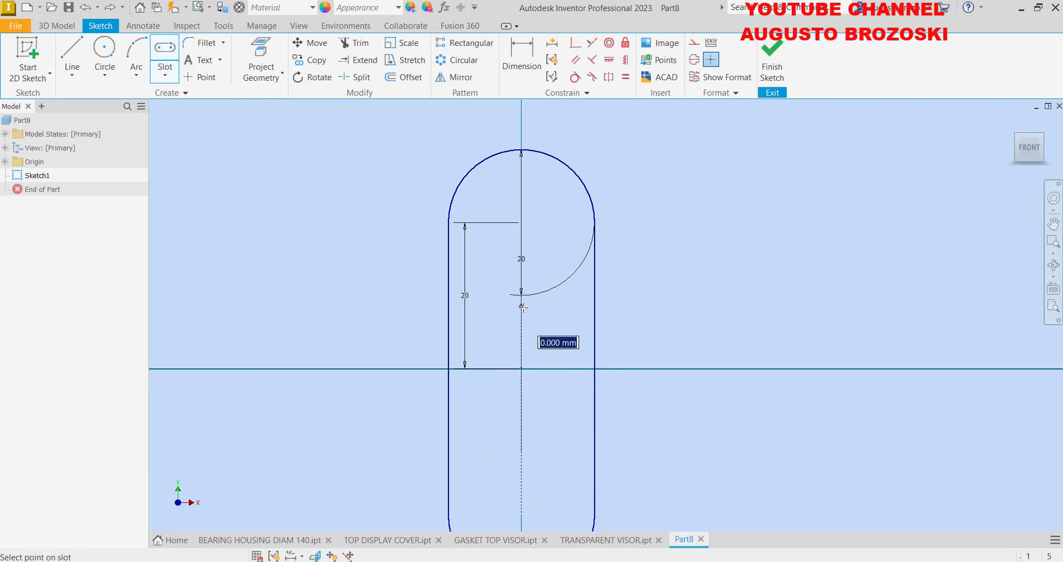
pyautogui.click(566, 313)
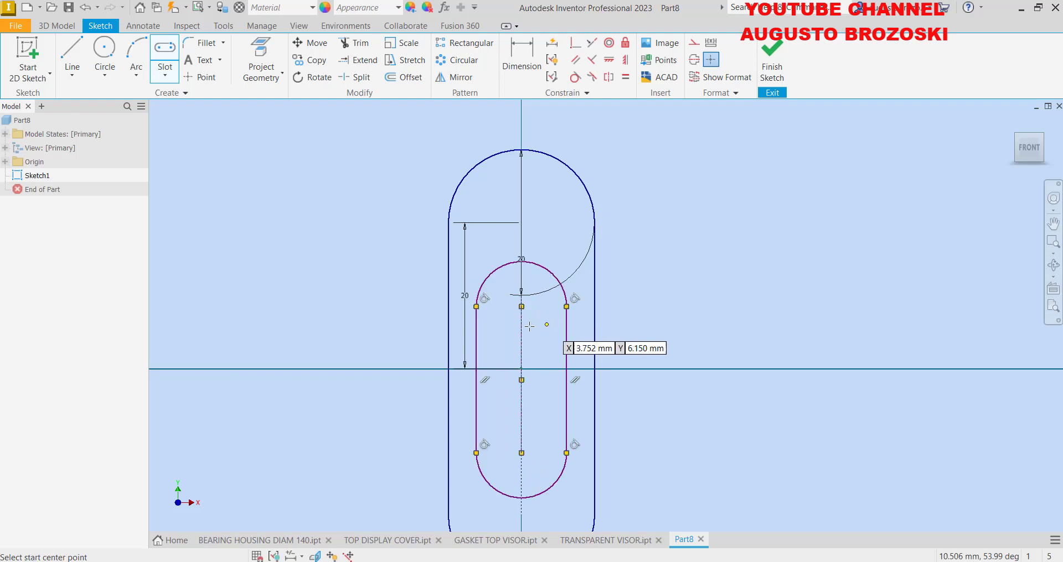
pyautogui.click(531, 62)
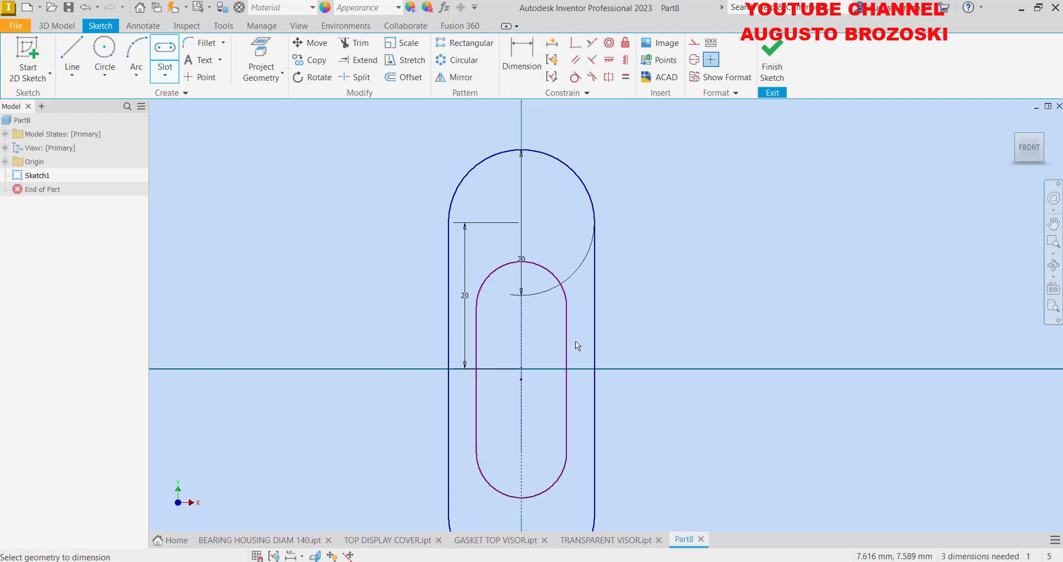
# Dimension the inner slot to 23 mm overall length and 4 mm end radius
pyautogui.click(521, 498)
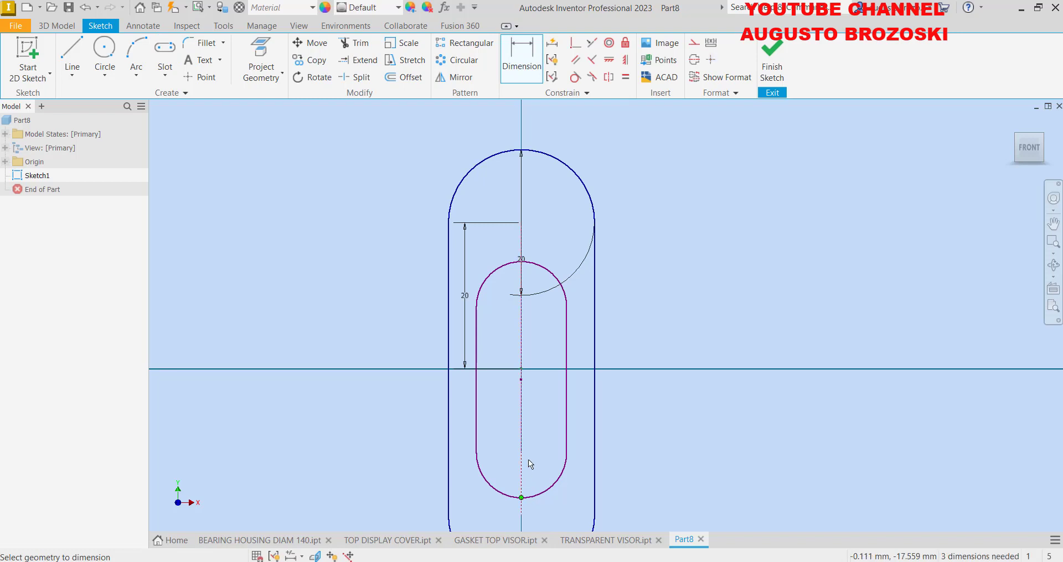
pyautogui.click(538, 283)
pyautogui.click(639, 361)
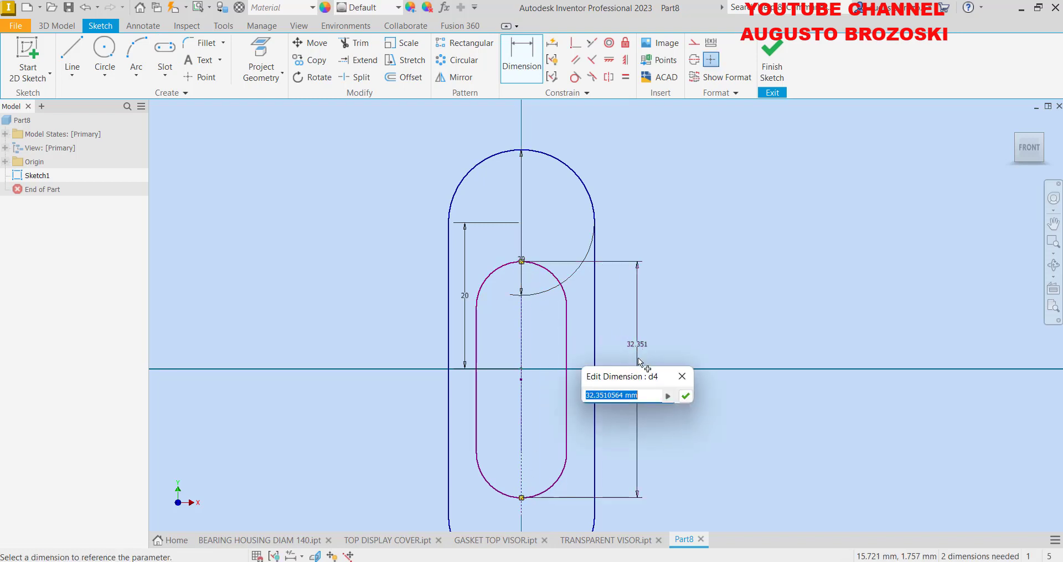
pyautogui.write('23')
pyautogui.press('Return')
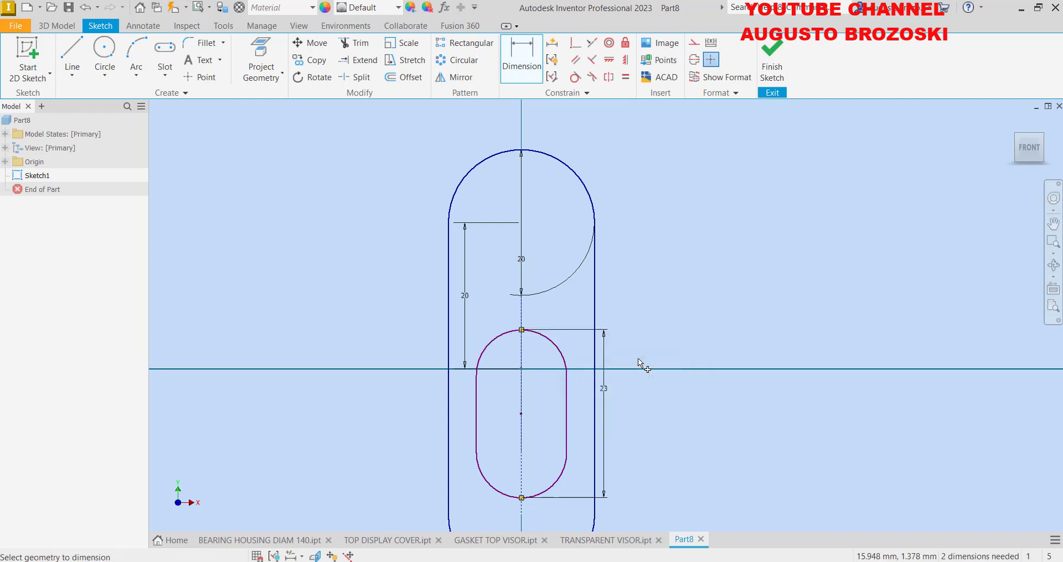
pyautogui.click(550, 346)
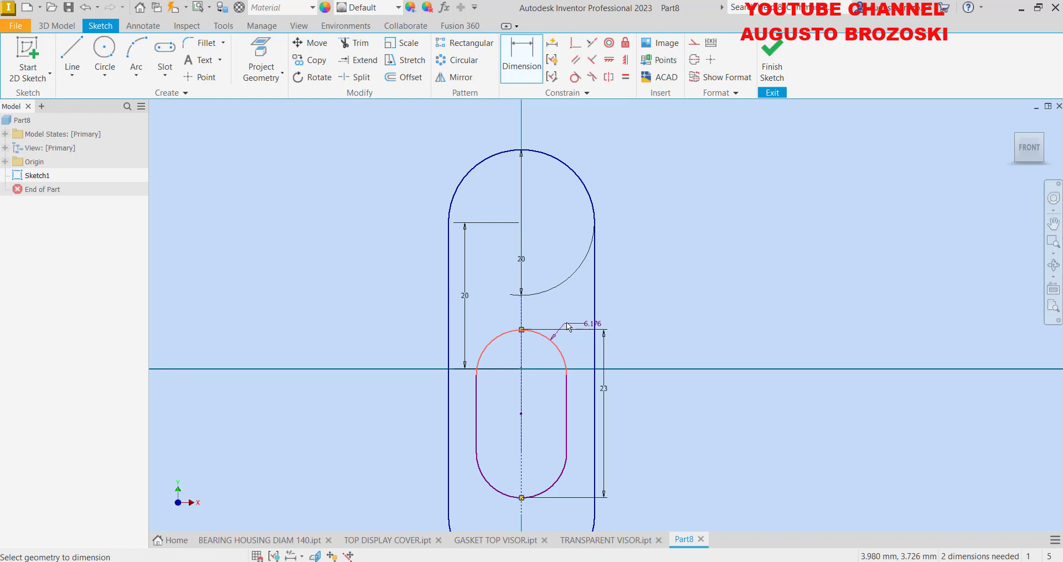
pyautogui.click(615, 302)
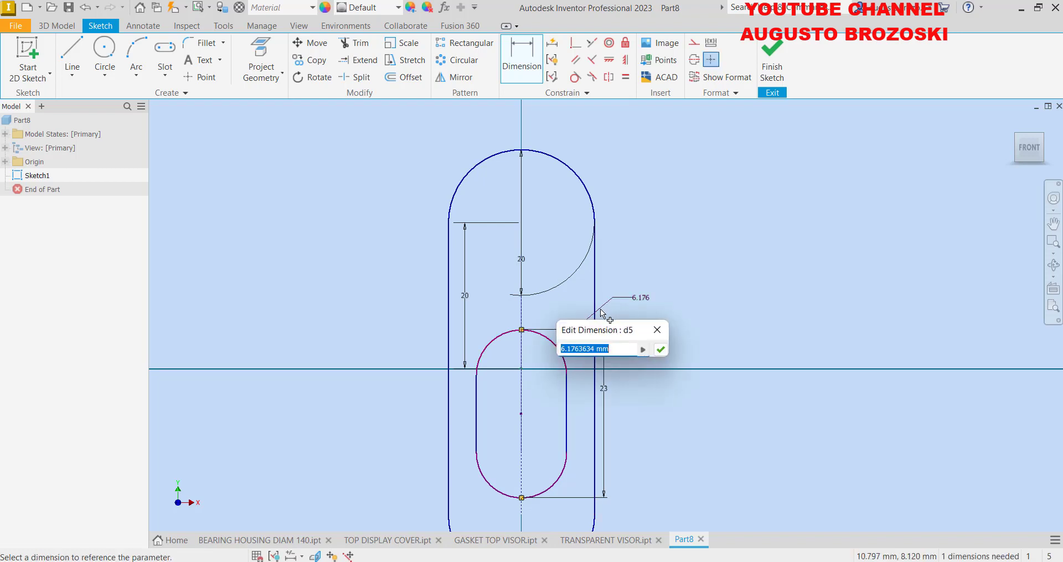
pyautogui.write('4')
pyautogui.press('Return')
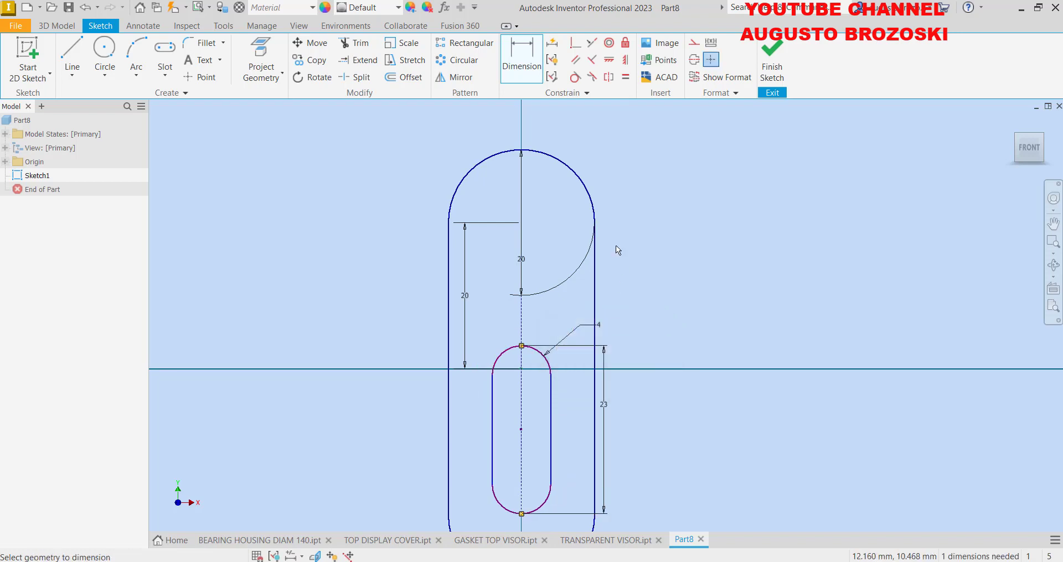
# Align the slot centre horizontally with the origin and finish the sketch
pyautogui.click(611, 60)
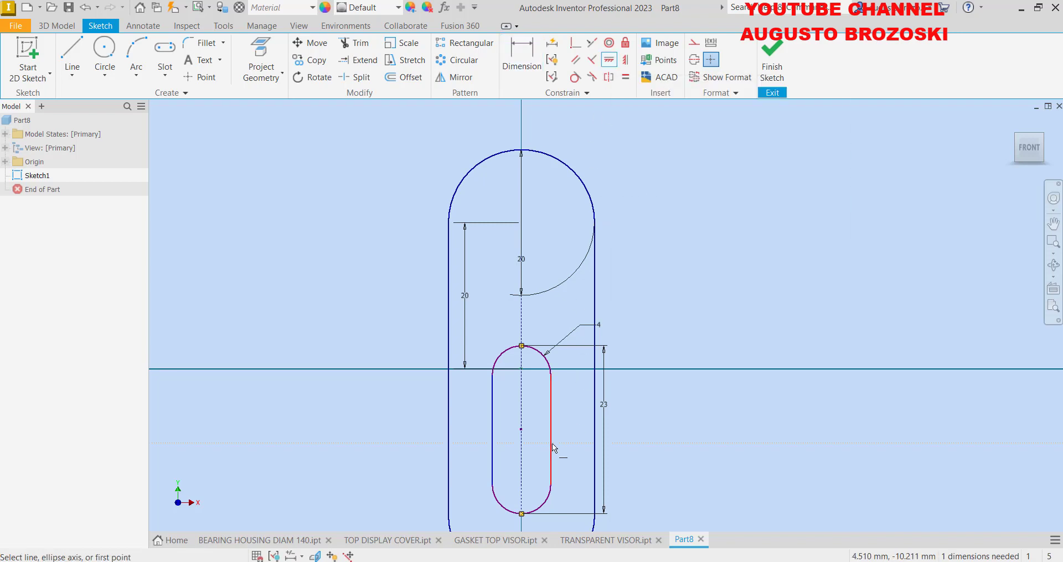
pyautogui.click(521, 430)
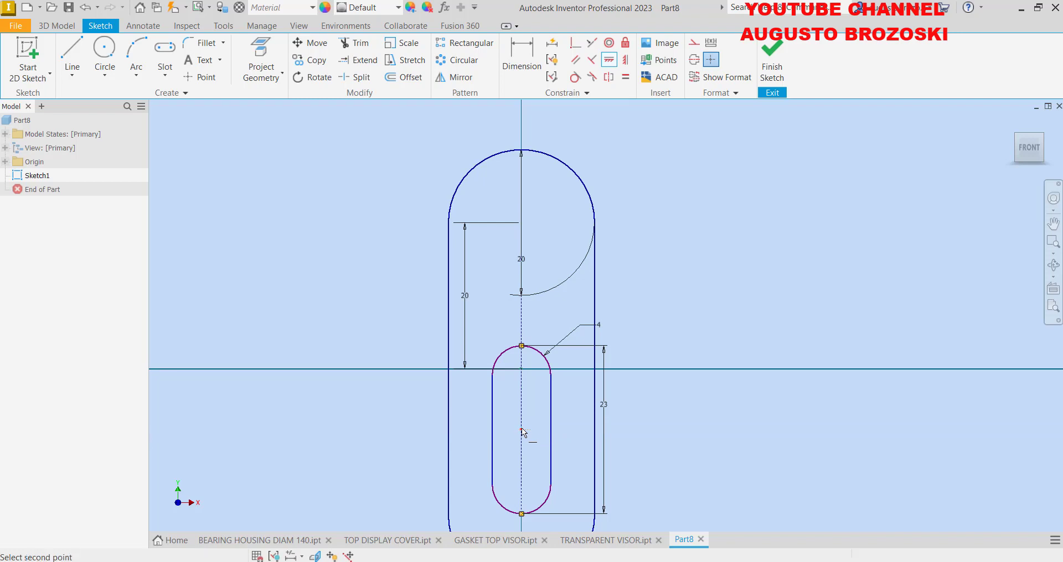
pyautogui.click(521, 368)
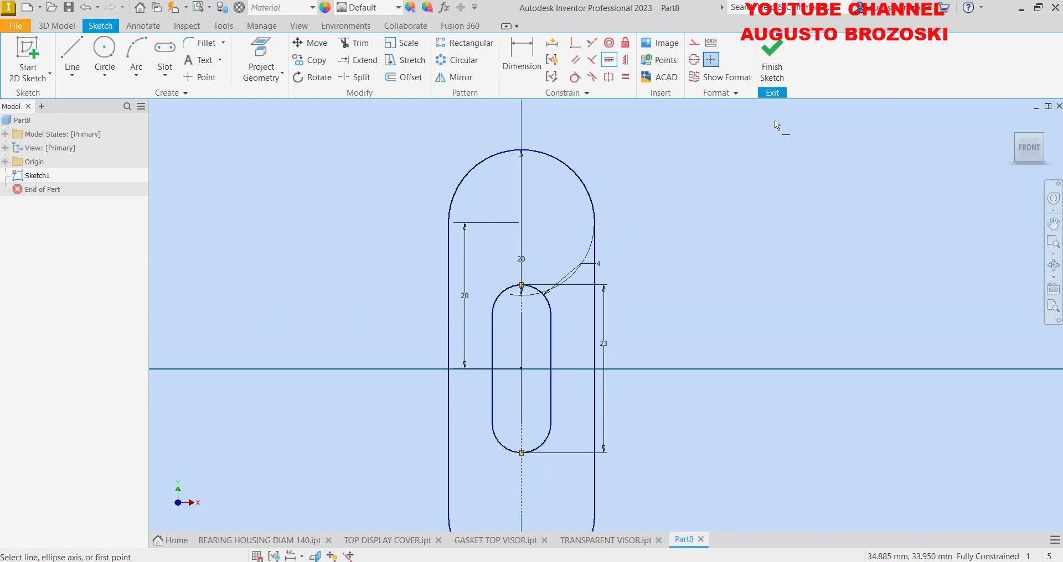
pyautogui.click(771, 62)
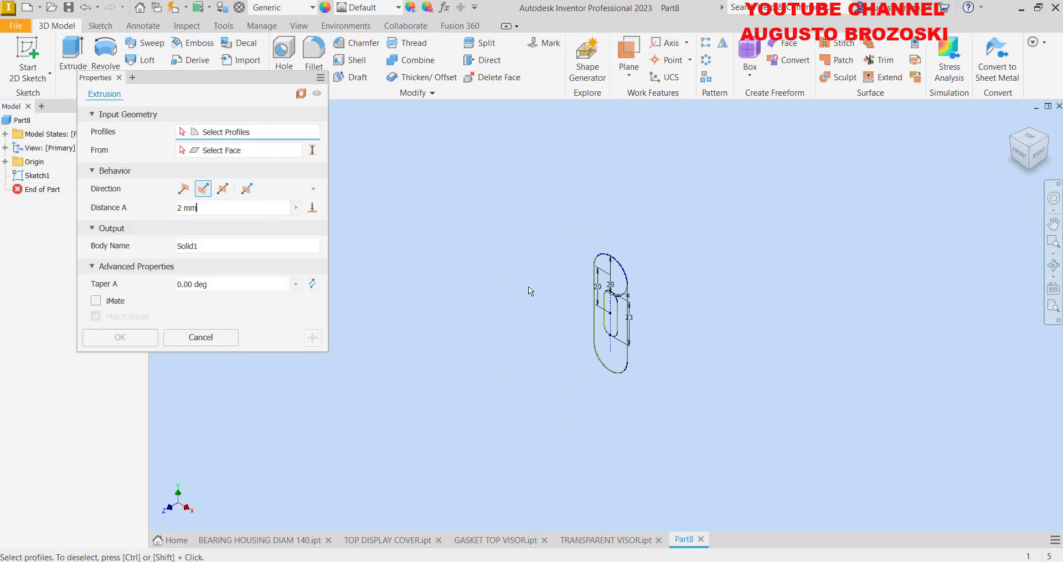
# Extrude the plate profile 5 mm and save the part as OIL LEVEL INDICATOR SEAT
pyautogui.scroll(3, 643, 290)
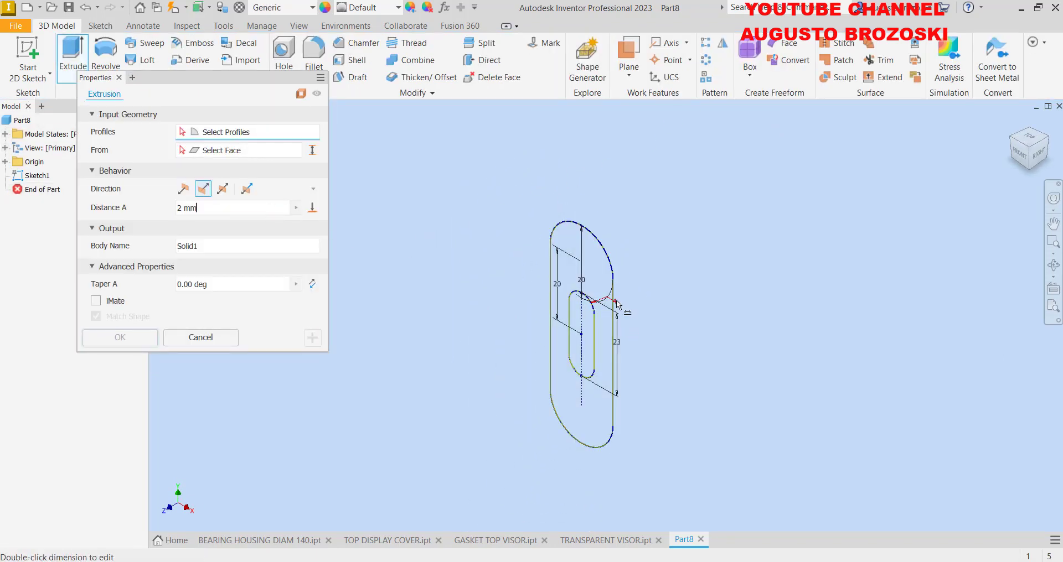
pyautogui.click(589, 273)
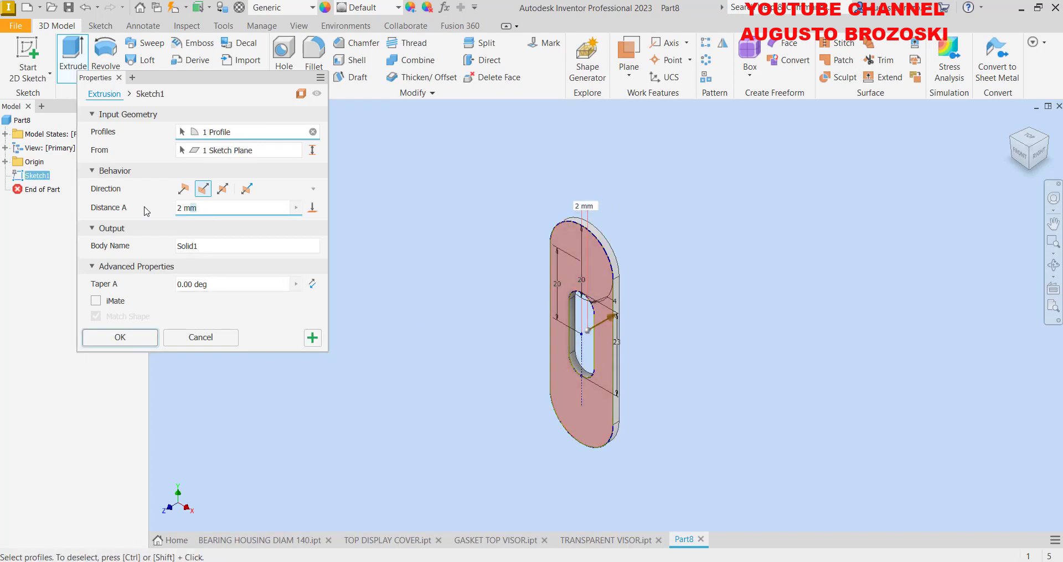
pyautogui.write('5')
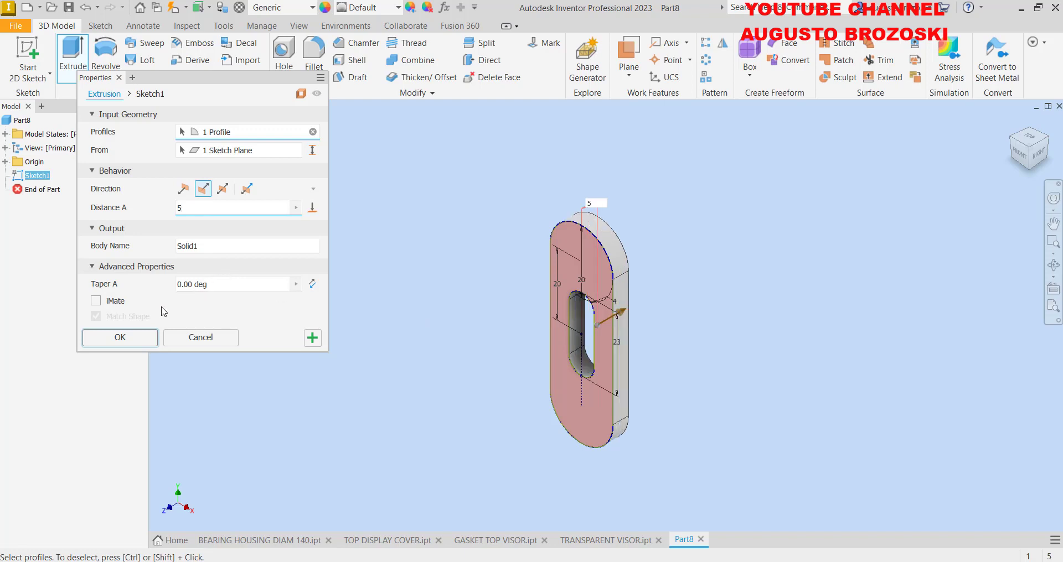
pyautogui.click(141, 339)
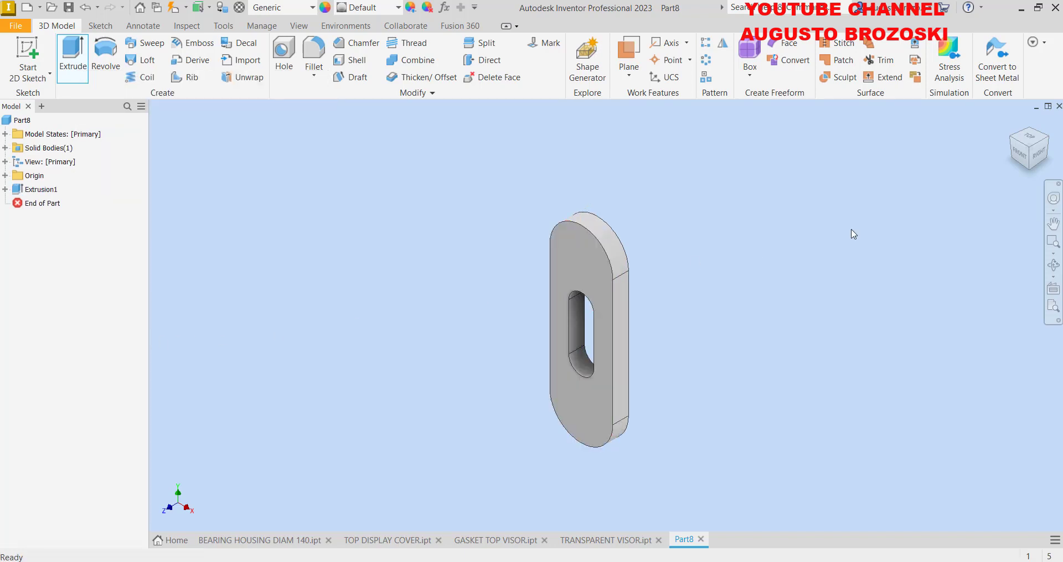
pyautogui.click(1012, 121)
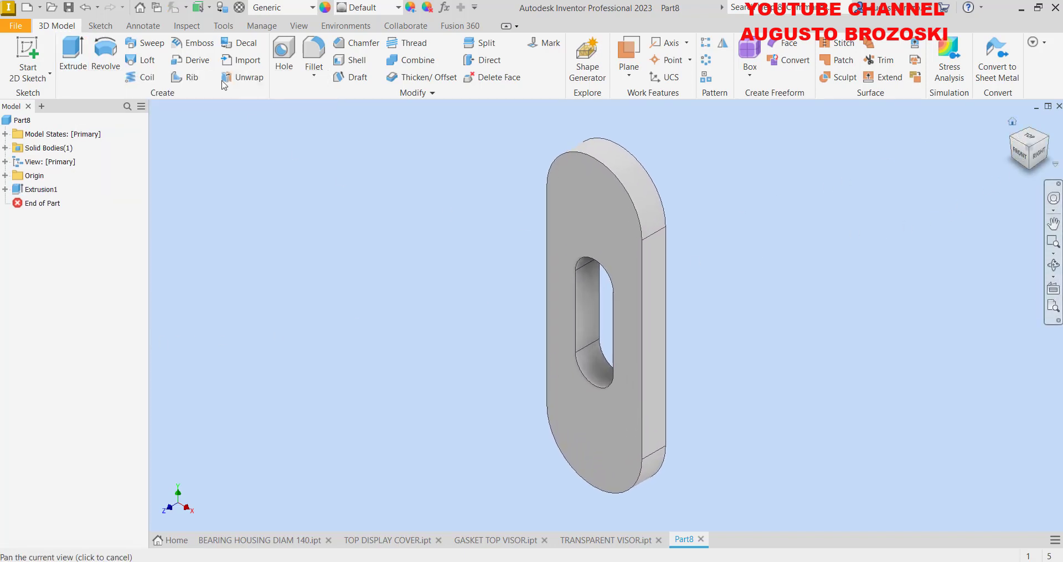
pyautogui.click(68, 7)
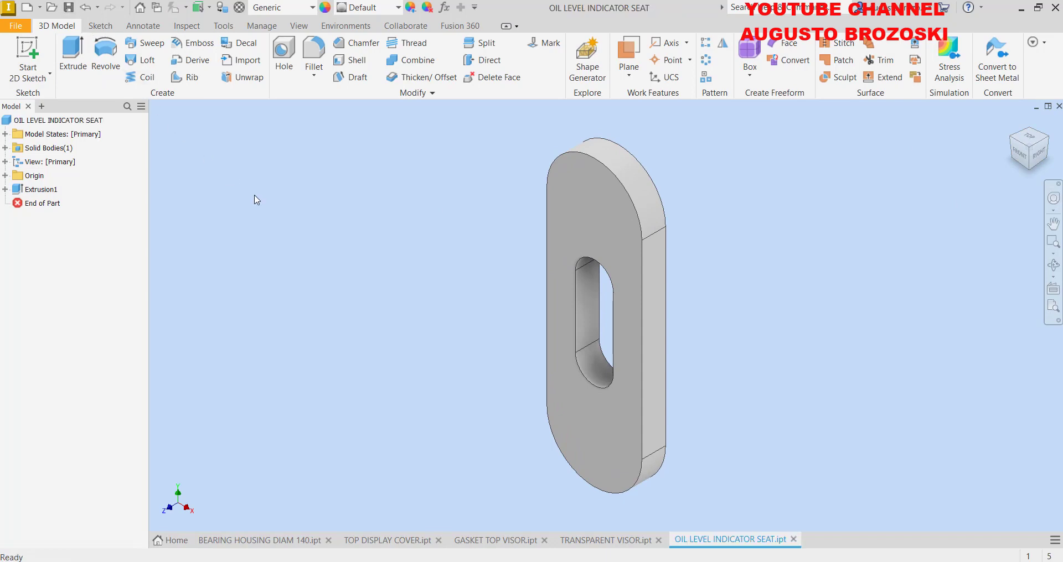
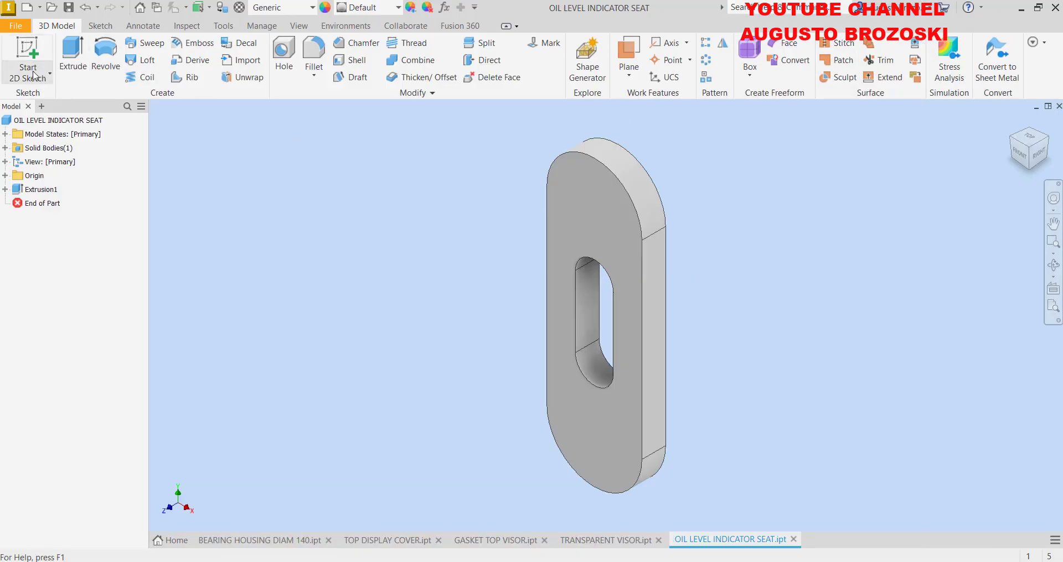
# Start a new 2D sketch on the seat's front face
pyautogui.click(28, 50)
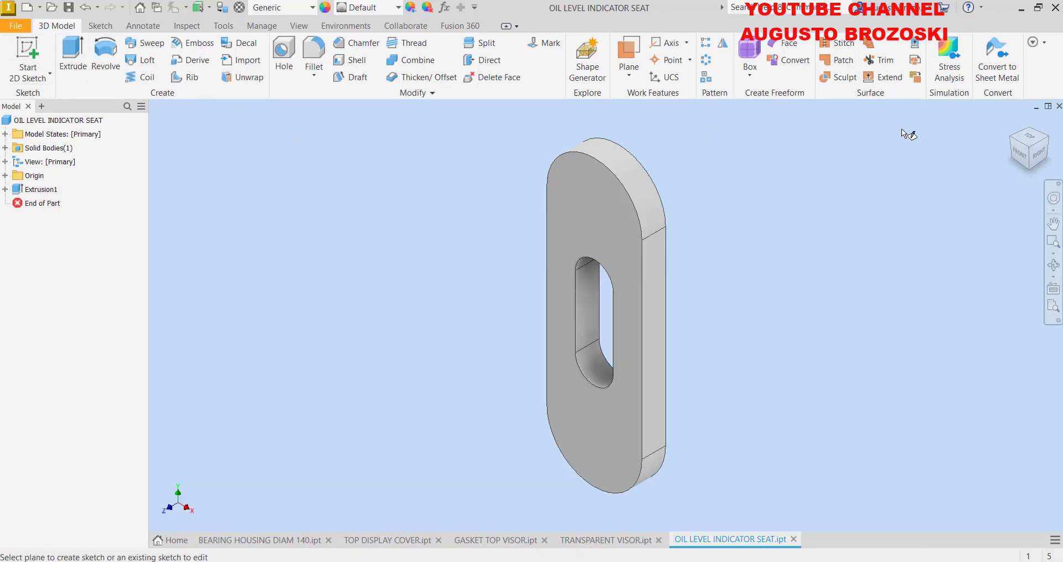
pyautogui.click(1045, 145)
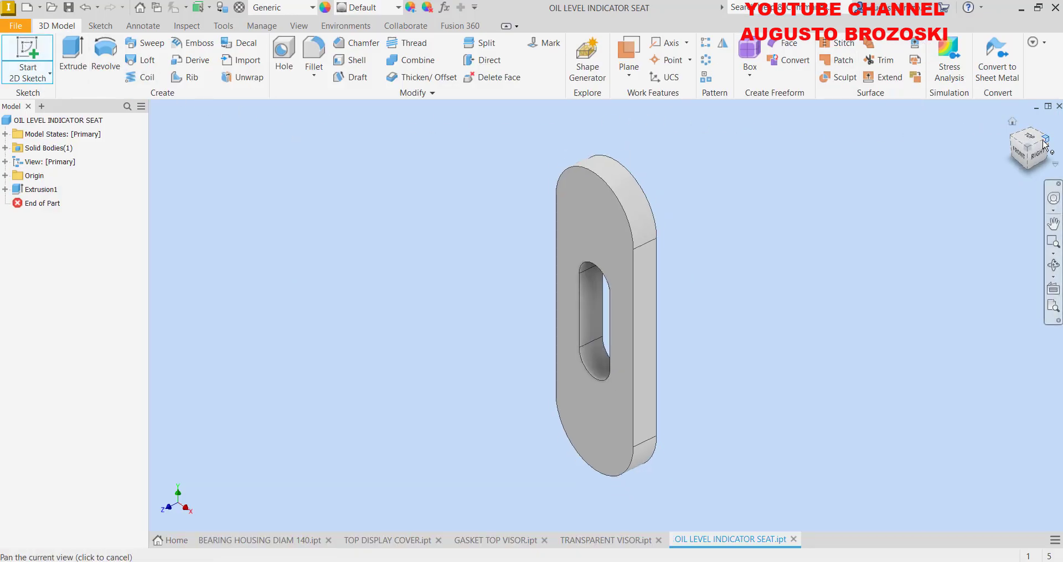
pyautogui.click(605, 281)
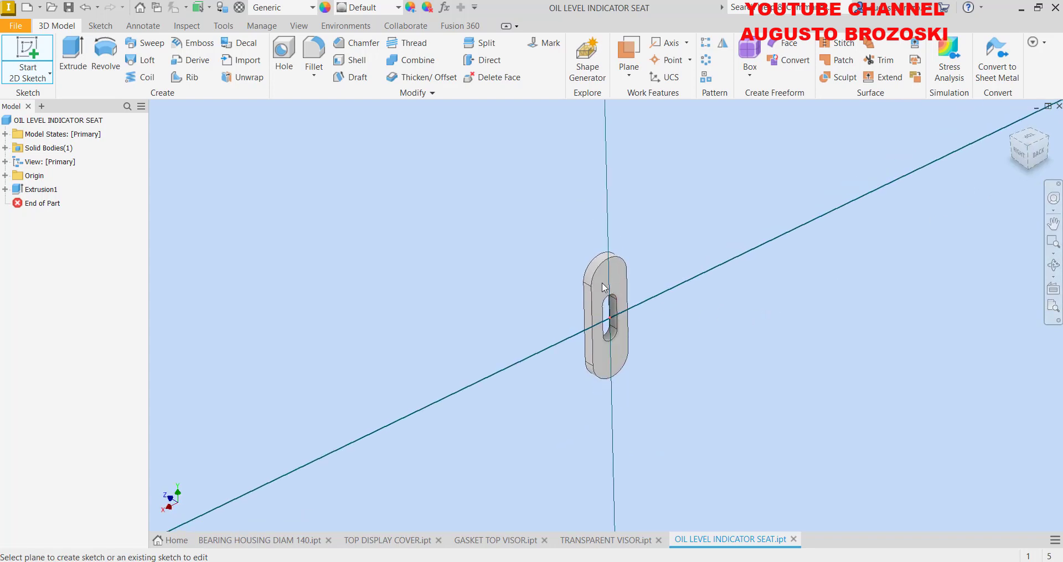
pyautogui.scroll(3, 645, 316)
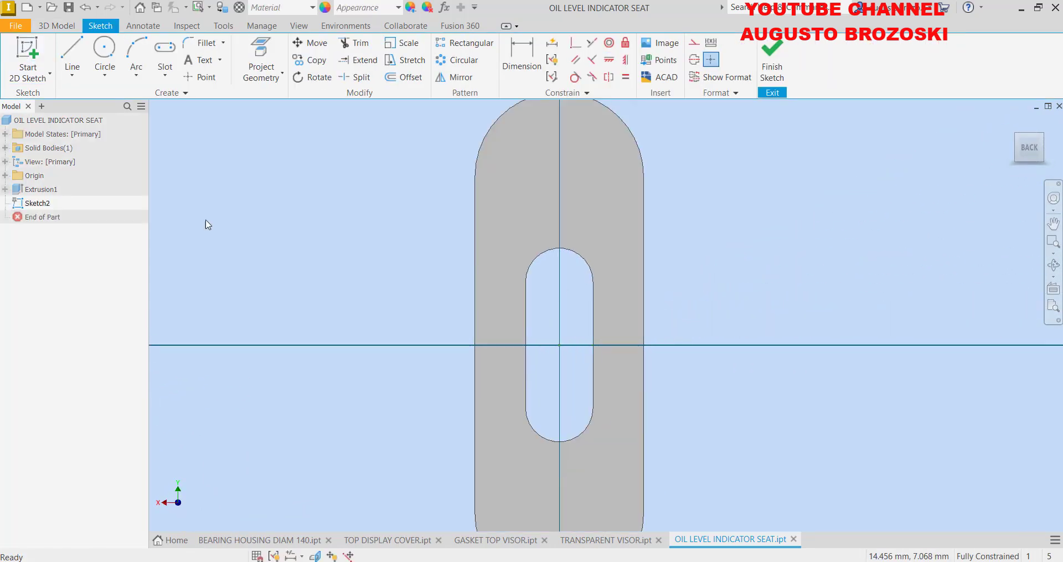
# Draw a vertical center-to-center slot around the existing slot opening
pyautogui.click(164, 51)
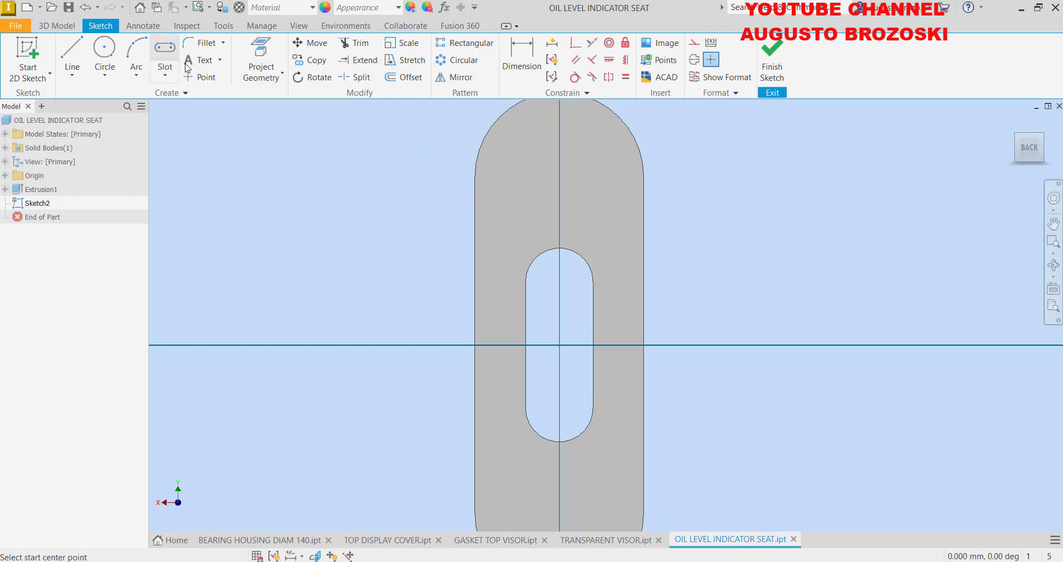
pyautogui.click(559, 465)
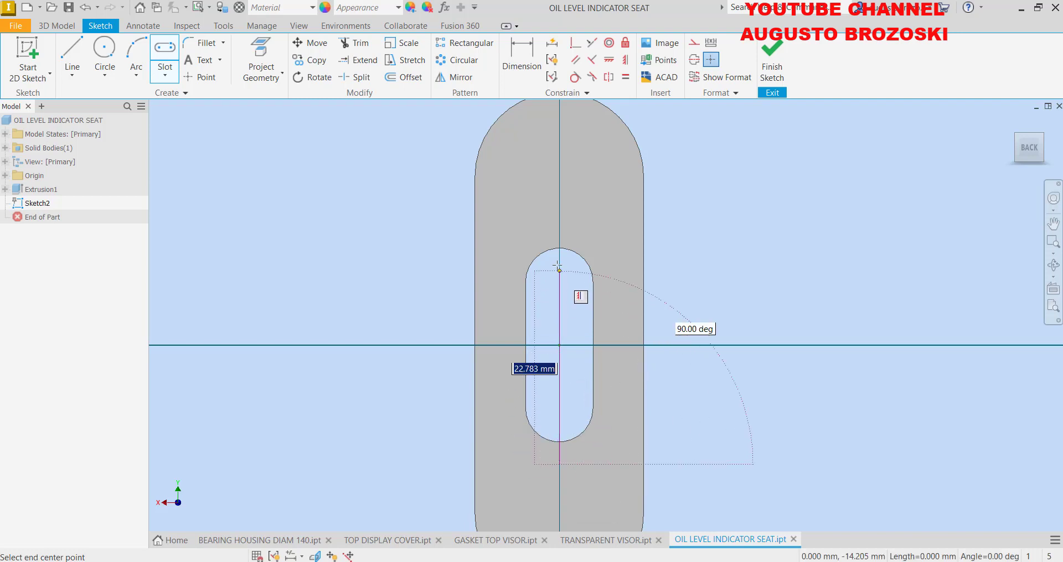
pyautogui.click(559, 223)
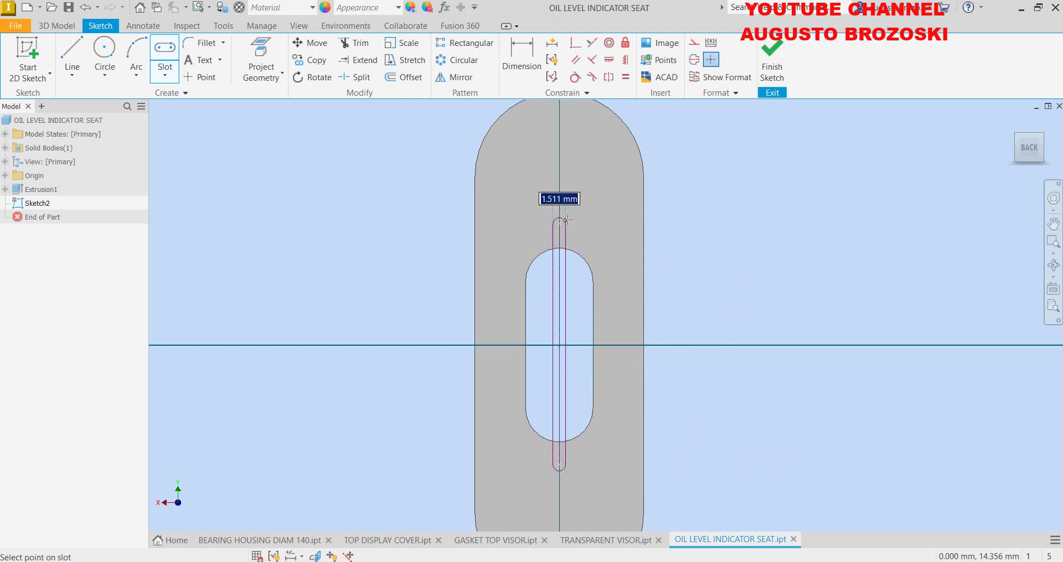
pyautogui.click(607, 206)
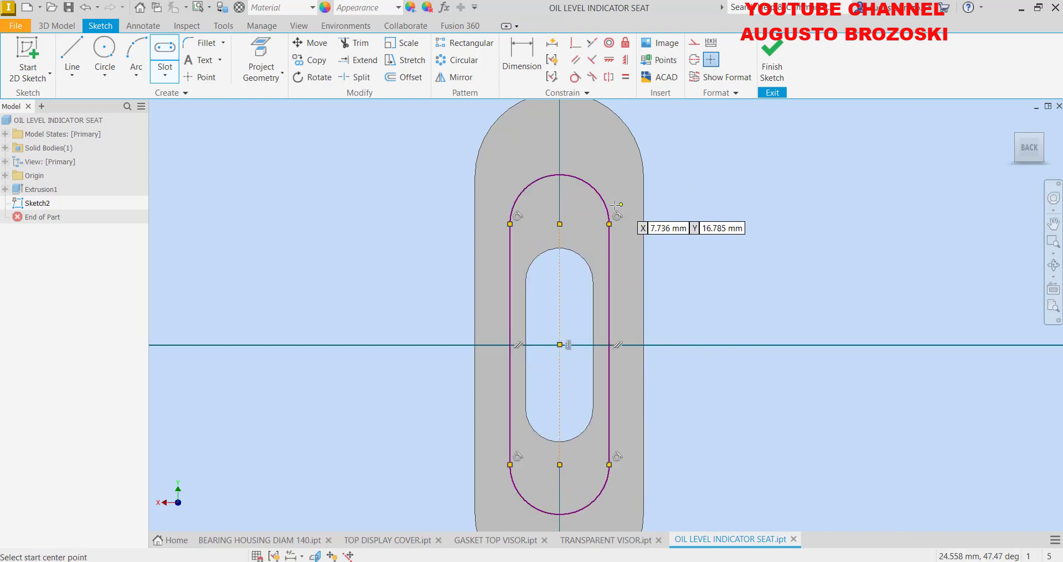
# Dimension the slot with a 28 overall length and a 6.5 arc radius
pyautogui.click(522, 55)
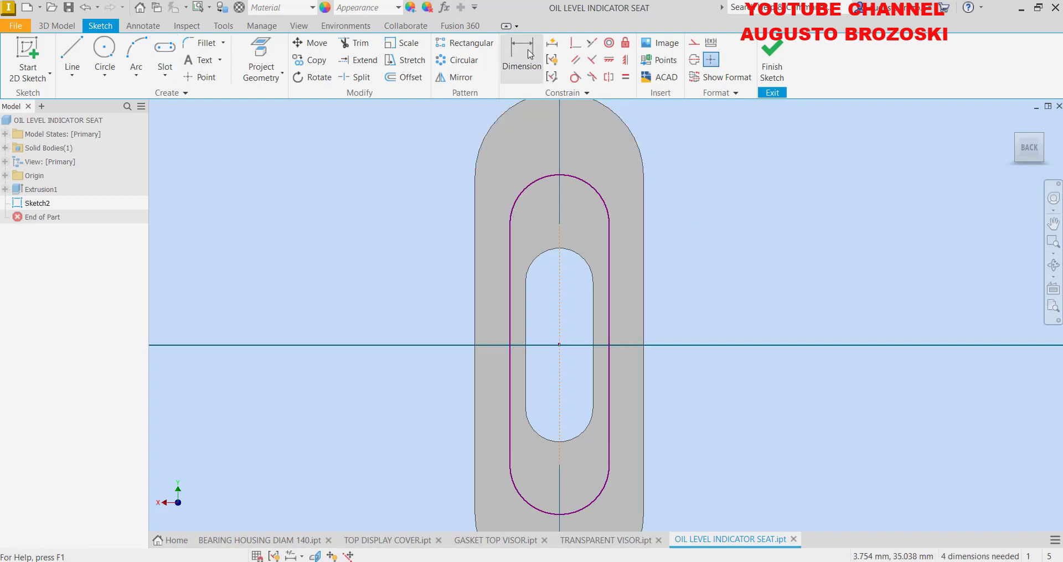
pyautogui.click(559, 515)
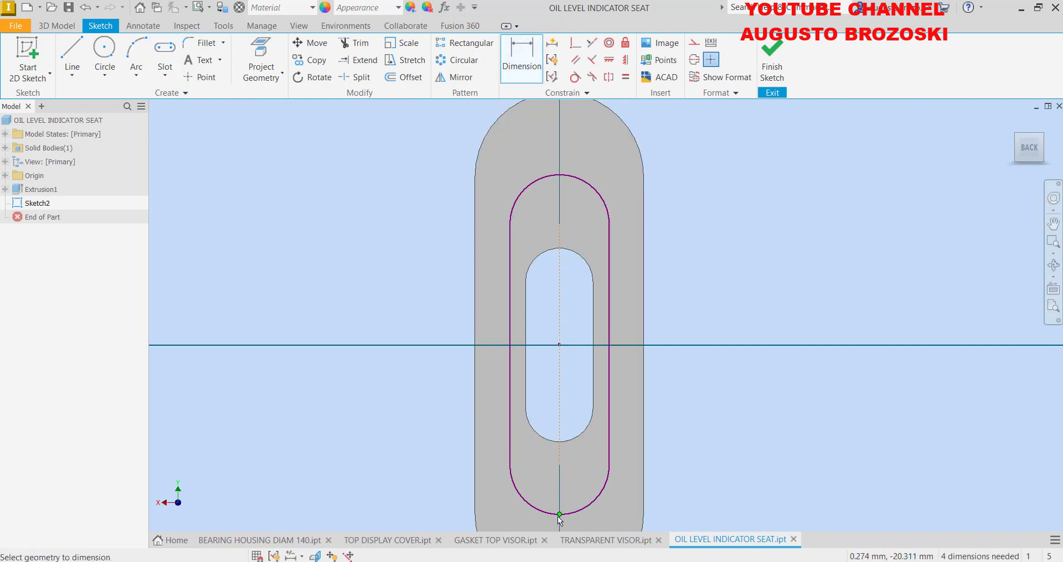
pyautogui.click(560, 174)
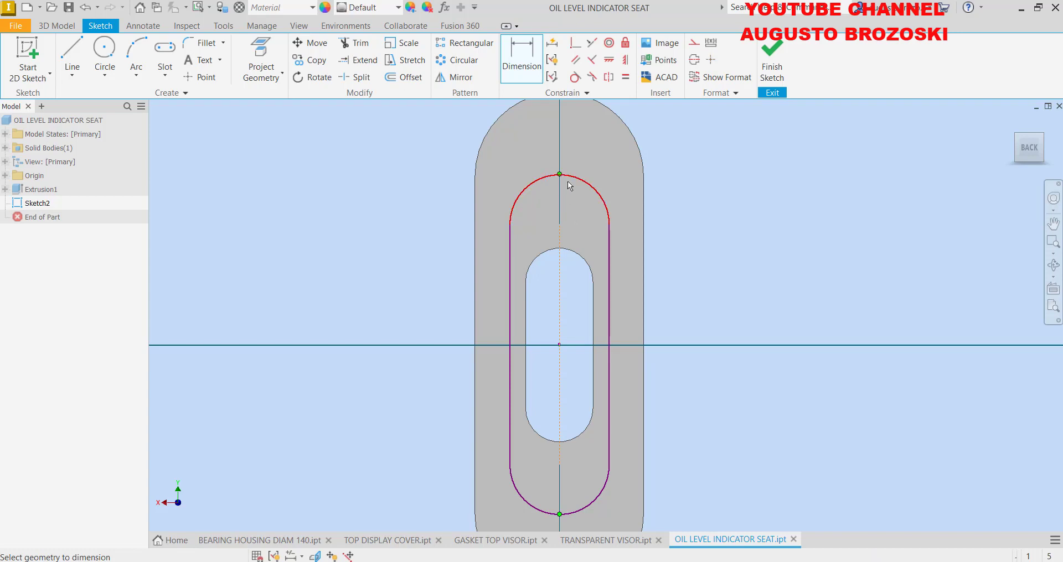
pyautogui.click(689, 294)
pyautogui.write('28')
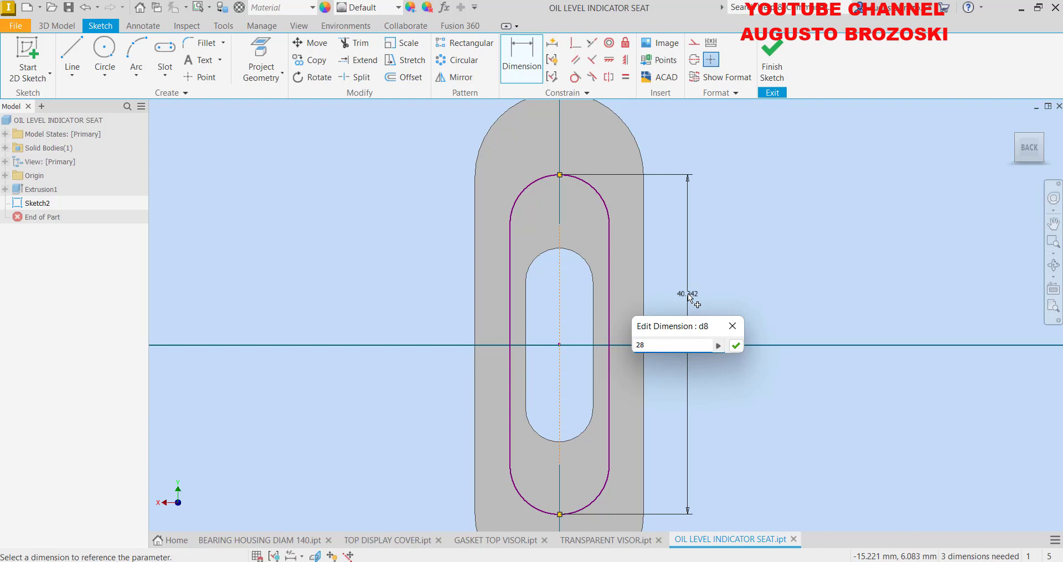
pyautogui.press('Return')
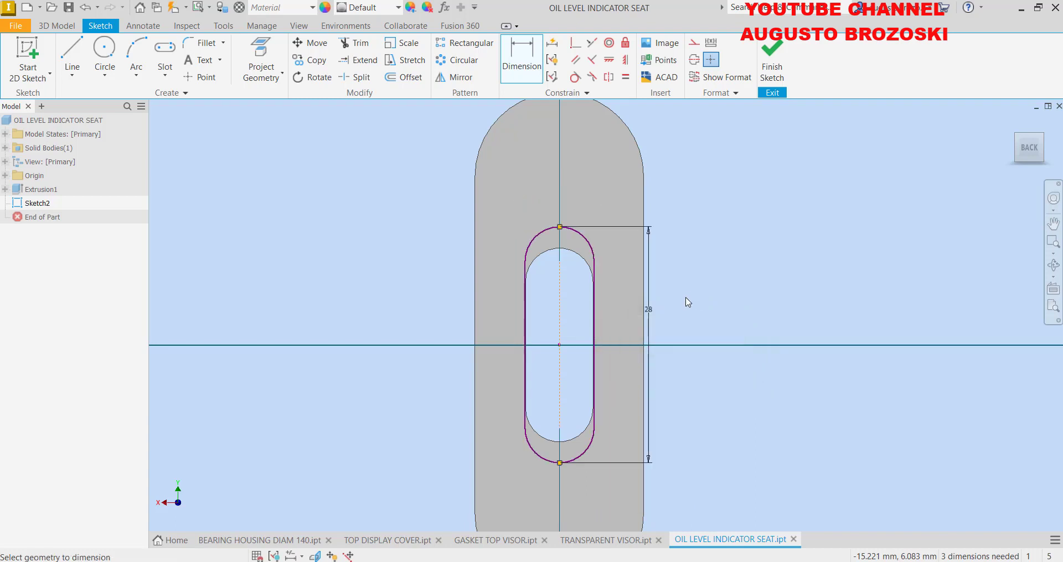
pyautogui.click(583, 237)
pyautogui.click(662, 188)
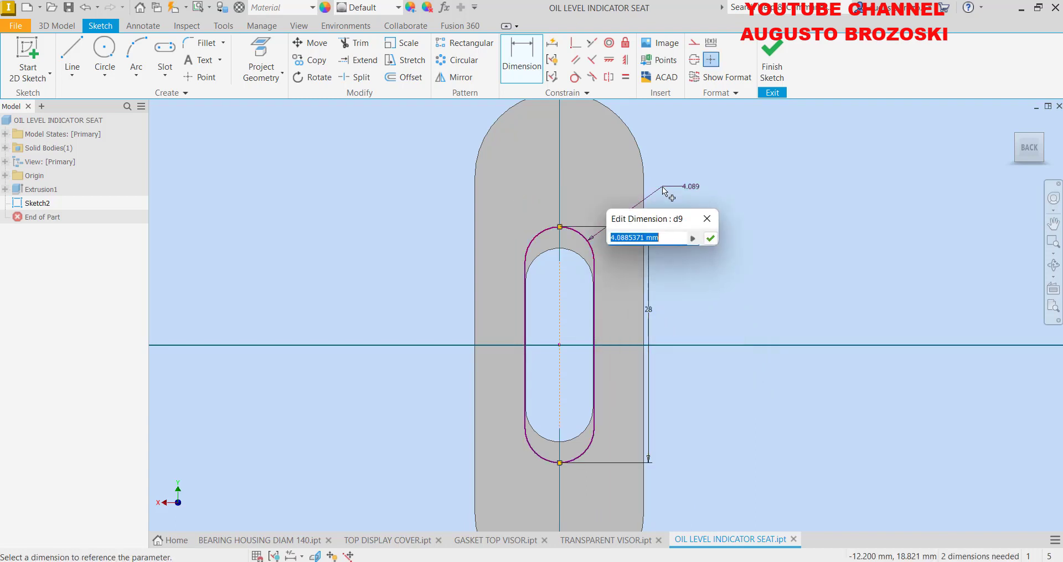
pyautogui.write('6,5')
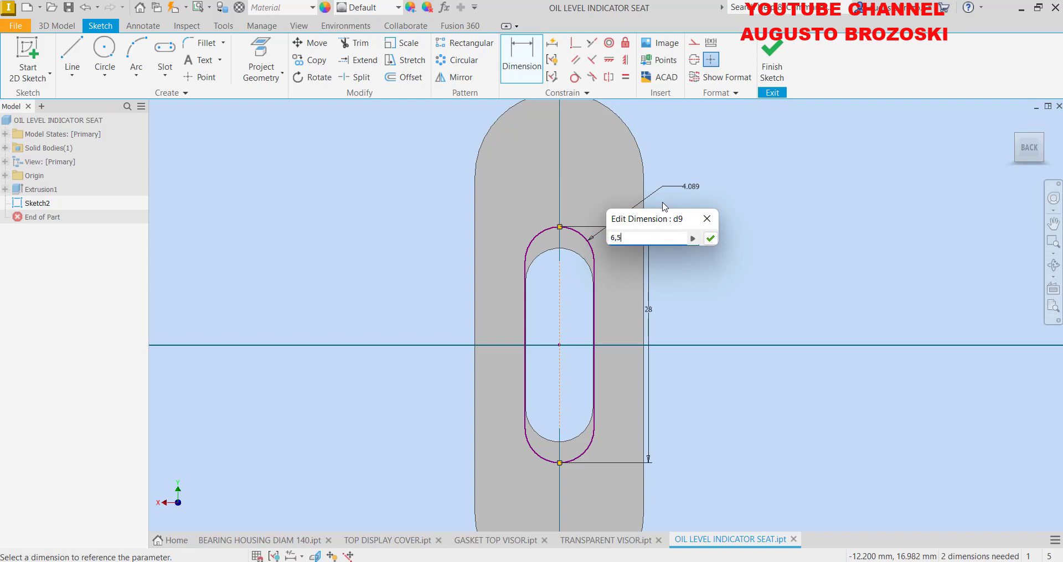
pyautogui.press('Return')
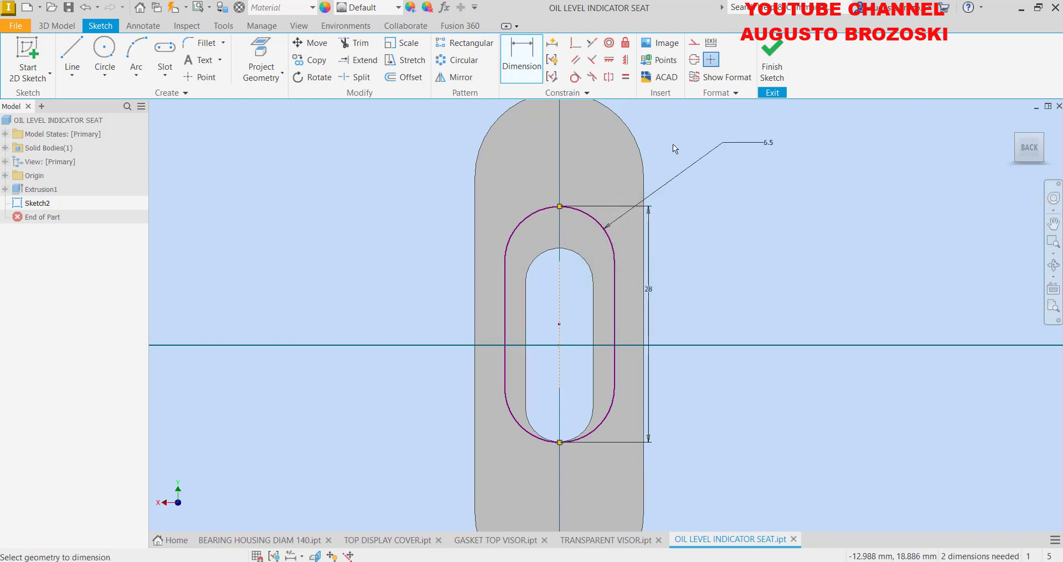
# Align the slot centre horizontally, make it coincident with the origin, and finish the sketch
pyautogui.click(609, 63)
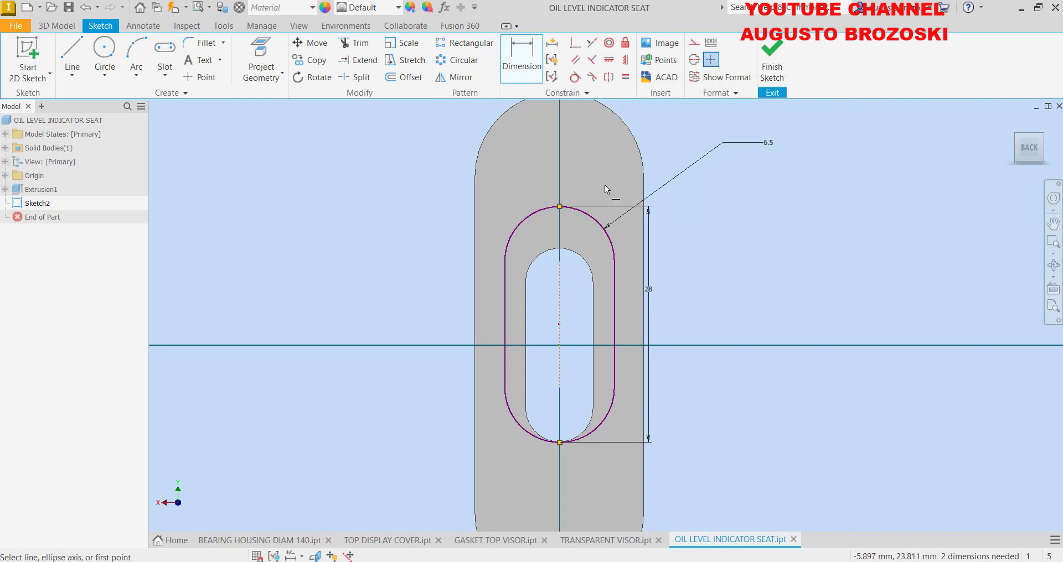
pyautogui.click(560, 327)
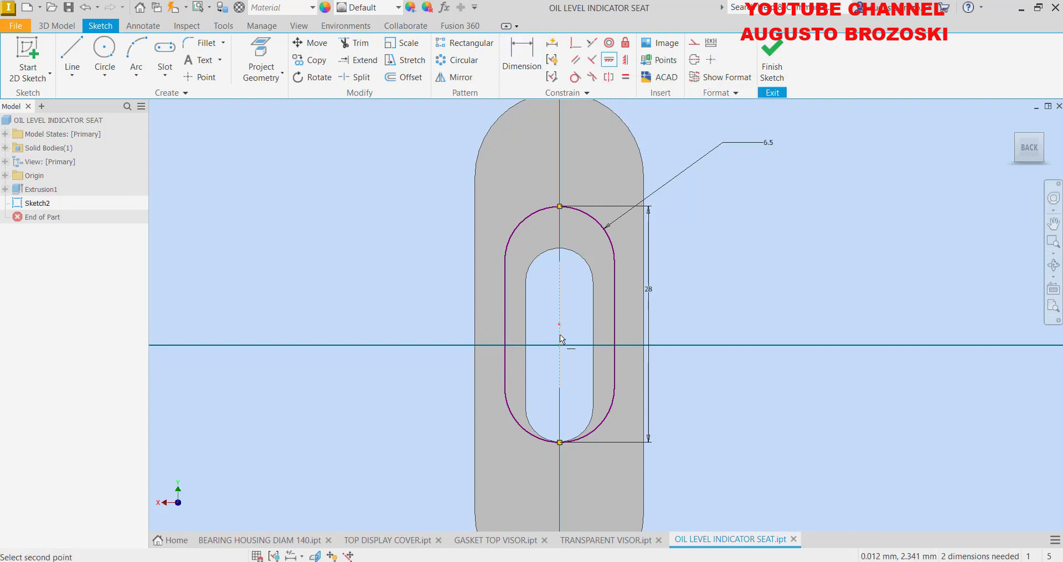
pyautogui.click(560, 346)
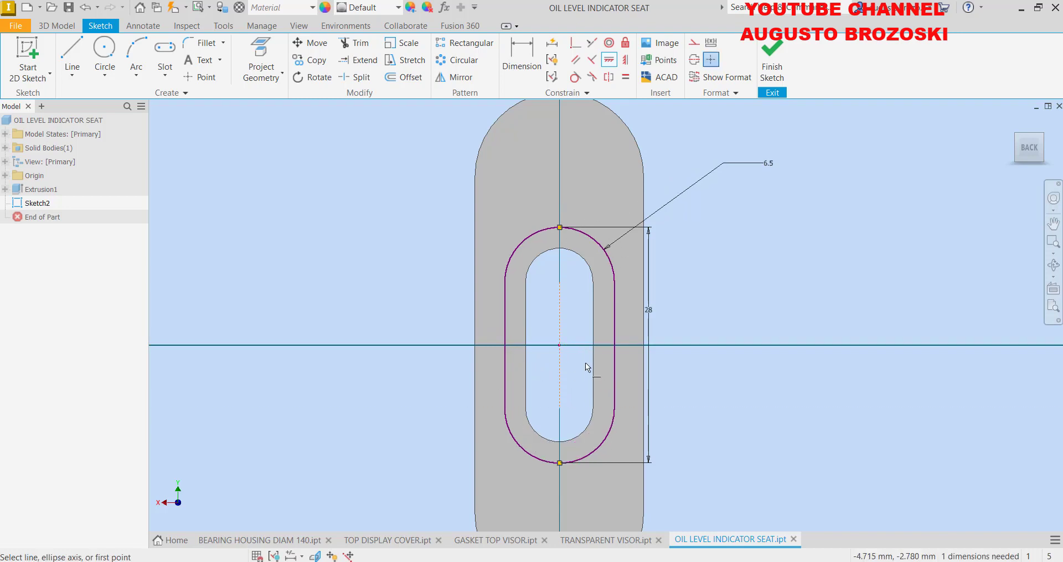
pyautogui.press('Escape')
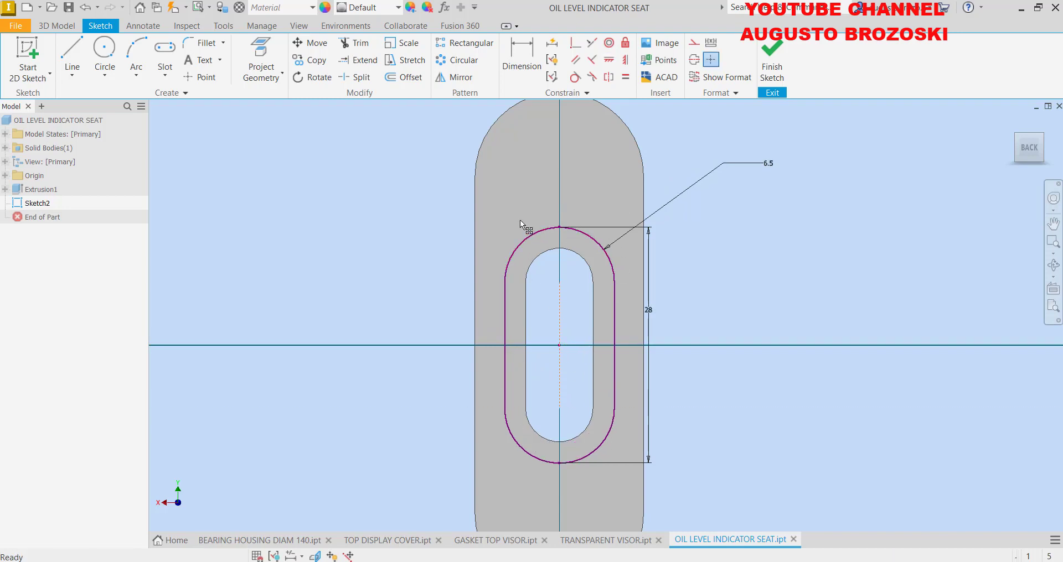
pyautogui.moveTo(520, 221); pyautogui.dragTo(509, 246)
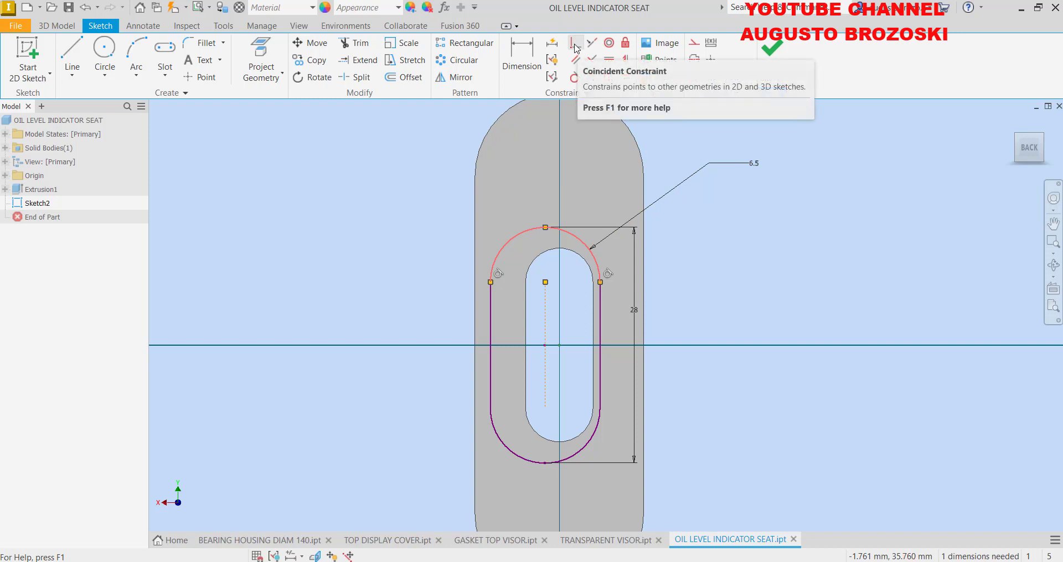
pyautogui.click(575, 46)
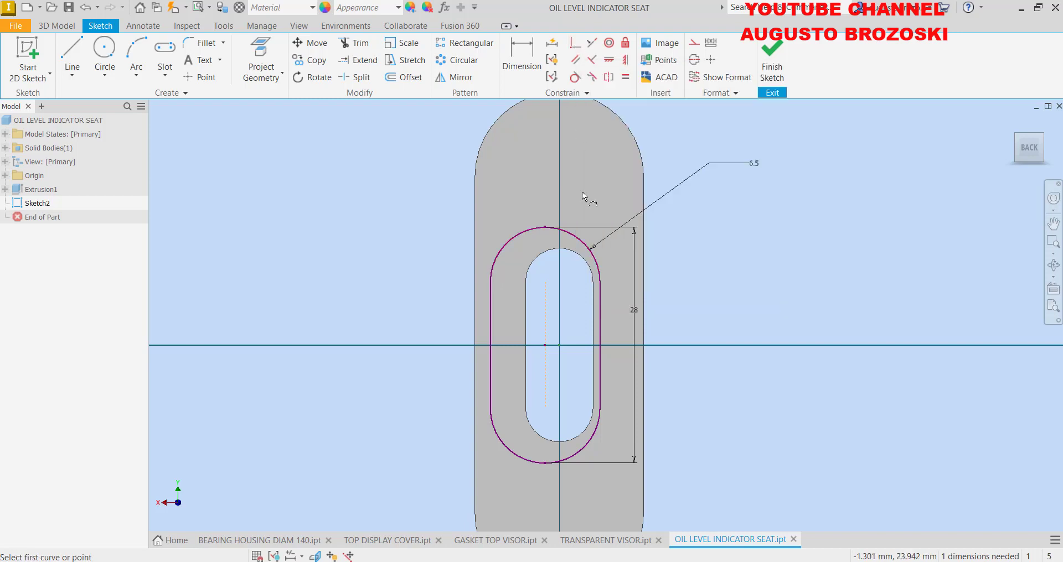
pyautogui.click(559, 346)
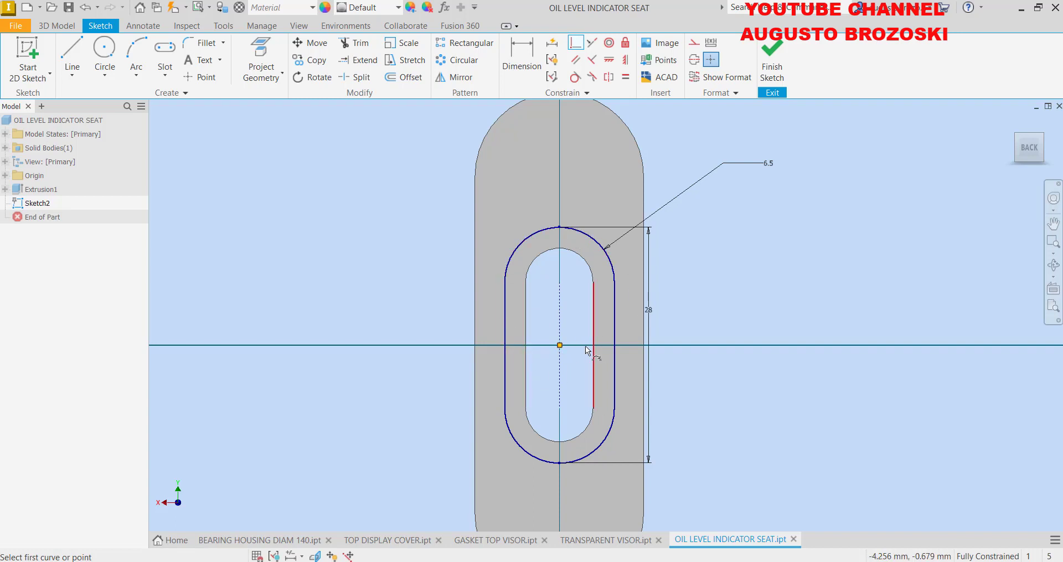
pyautogui.click(764, 66)
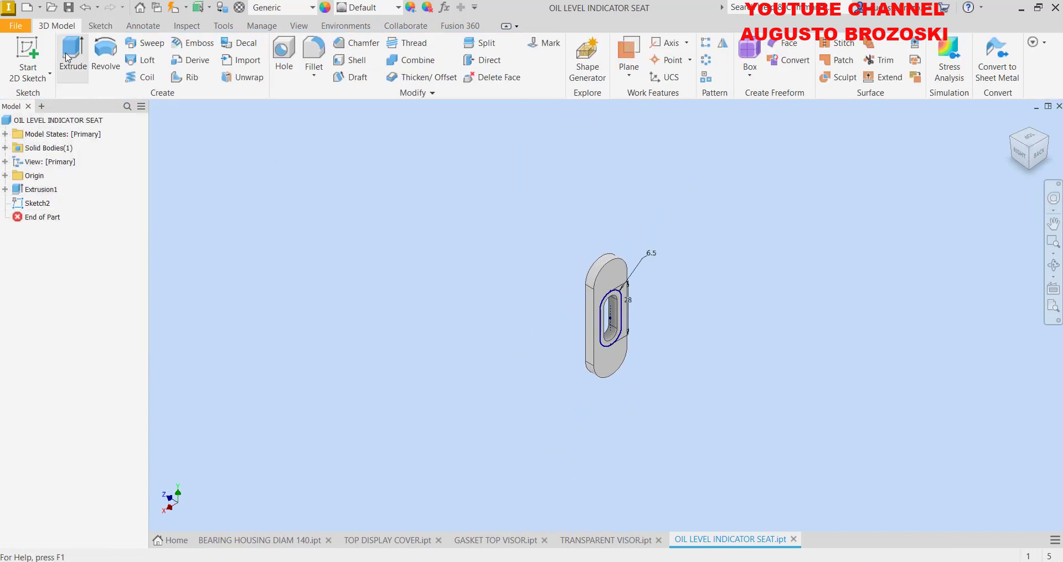
# Extrude the slot profile as a pocket cut into the seat, then bring up the seat drawing PDF
pyautogui.click(77, 65)
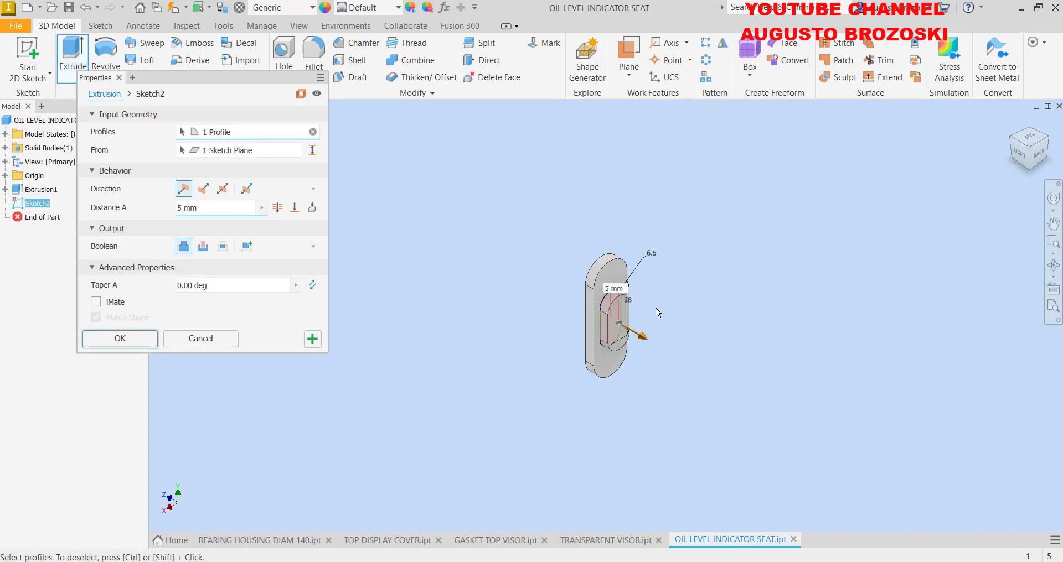
pyautogui.scroll(-2, 655, 308)
pyautogui.scroll(5, 611, 302)
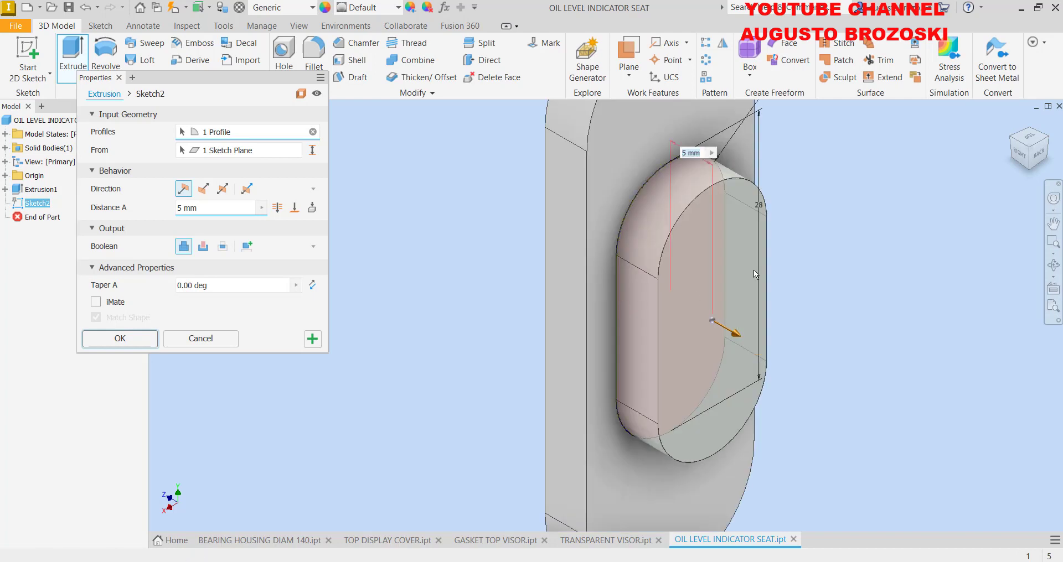
pyautogui.click(213, 207)
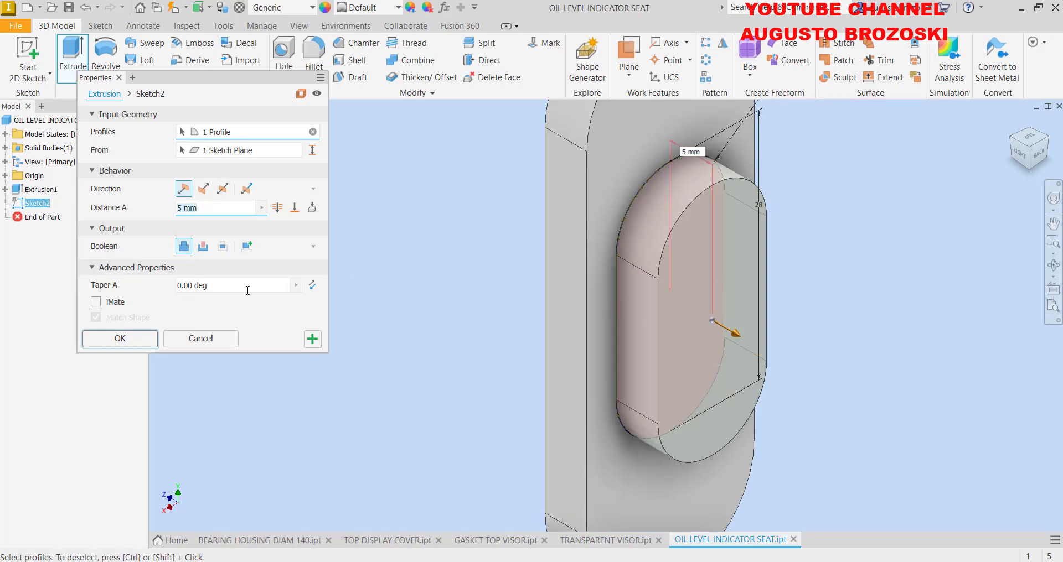
pyautogui.write('2')
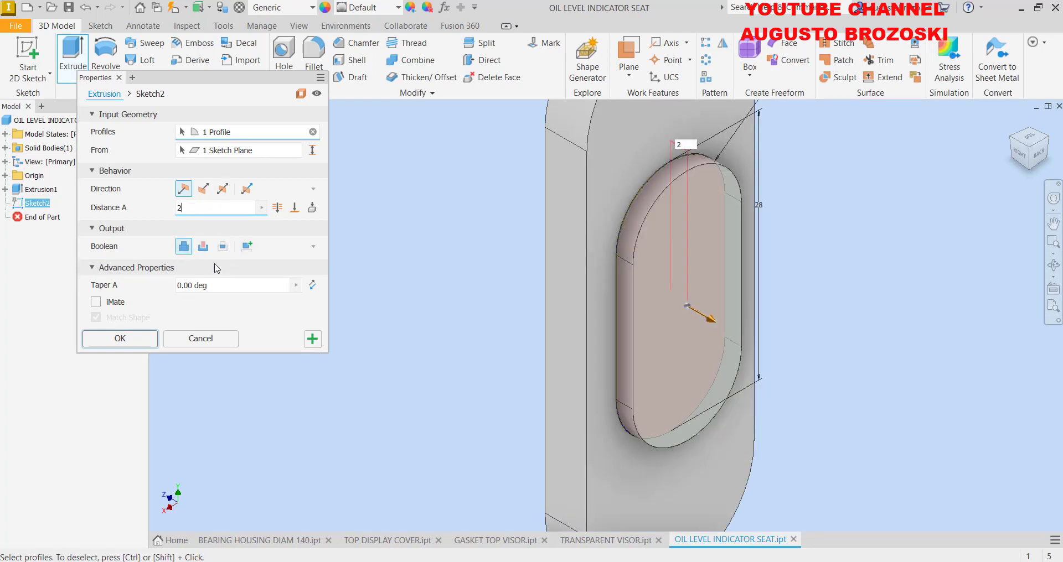
pyautogui.click(208, 246)
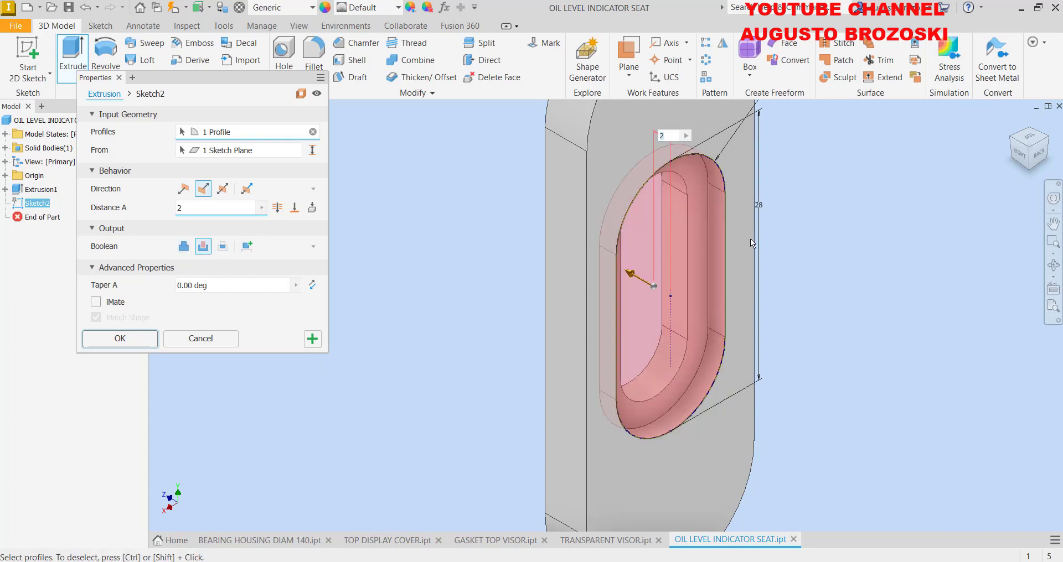
pyautogui.click(117, 343)
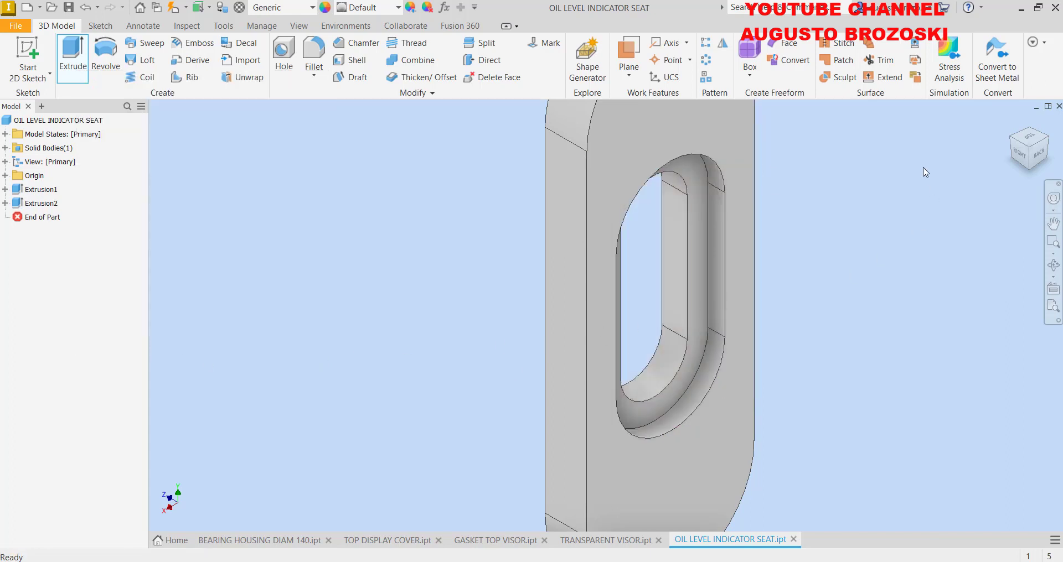
pyautogui.click(1012, 127)
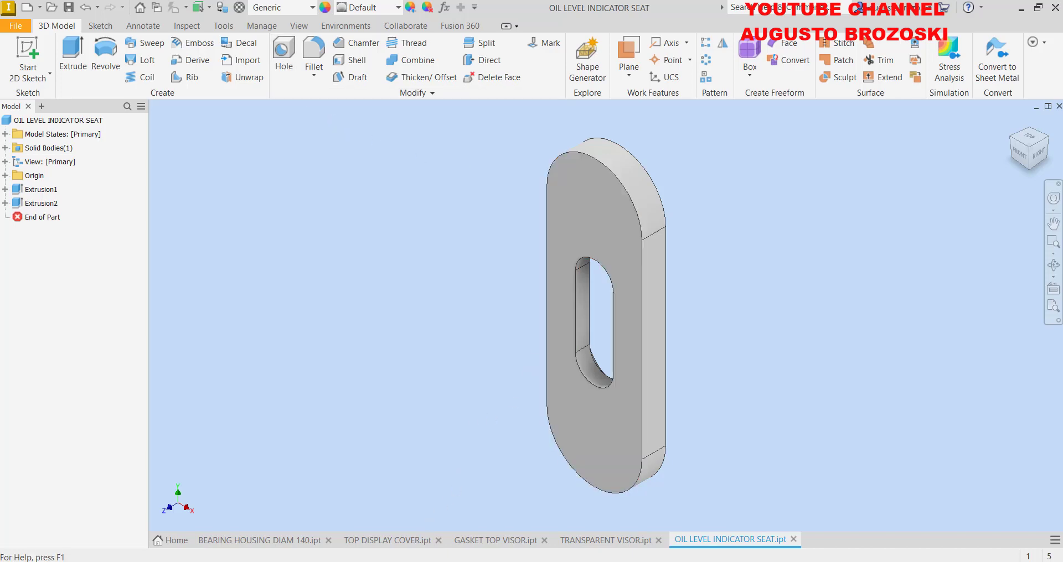
pyautogui.hotkey('alt', 'Tab')
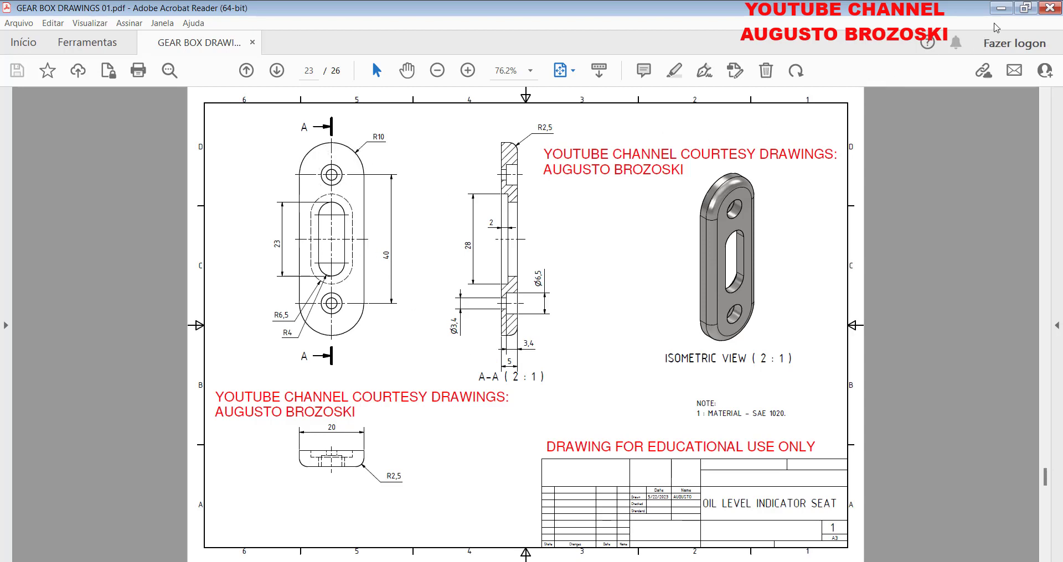
# Return from the seat drawing to the Inventor part model
pyautogui.click(1001, 8)
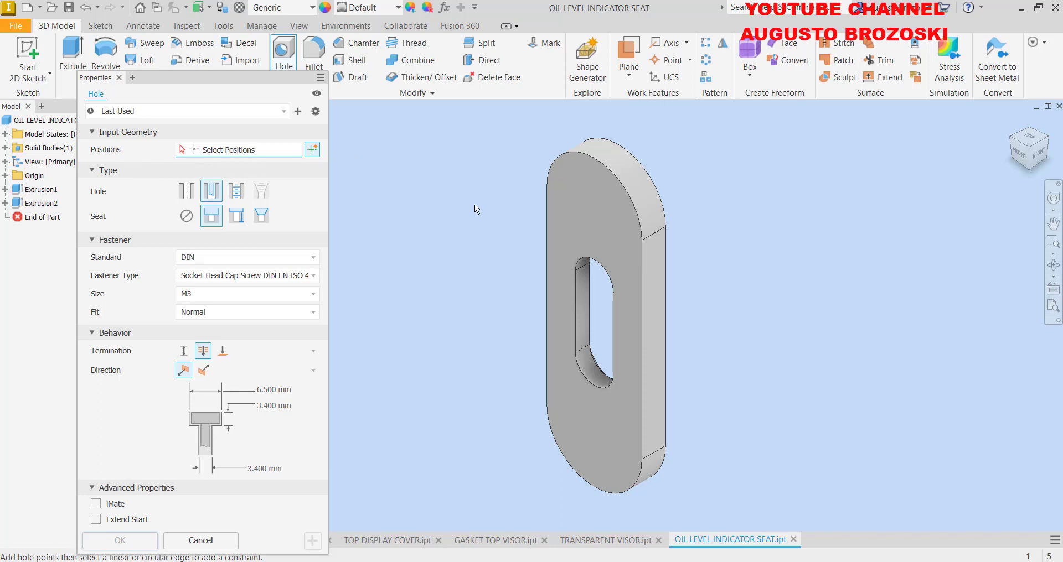
# Place two holes concentric with the seat's top and bottom rounded ends
pyautogui.click(572, 181)
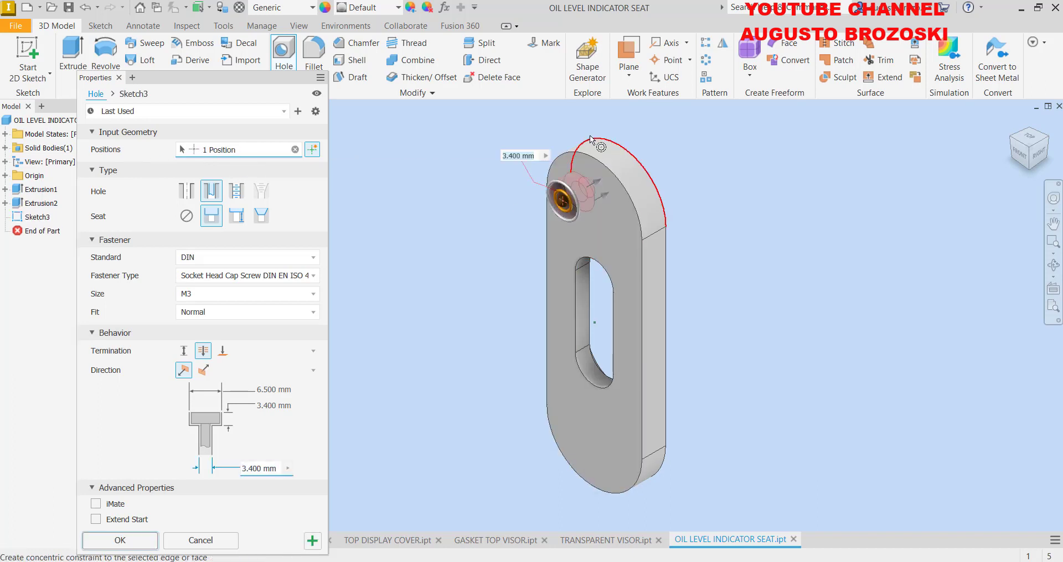
pyautogui.scroll(-3, 588, 135)
pyautogui.scroll(-3, 583, 139)
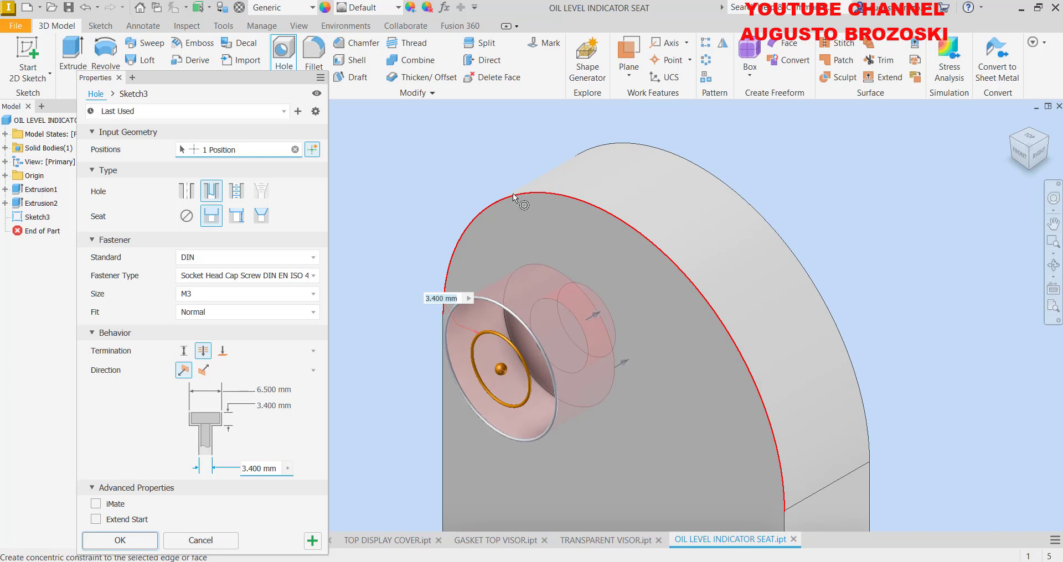
pyautogui.click(513, 195)
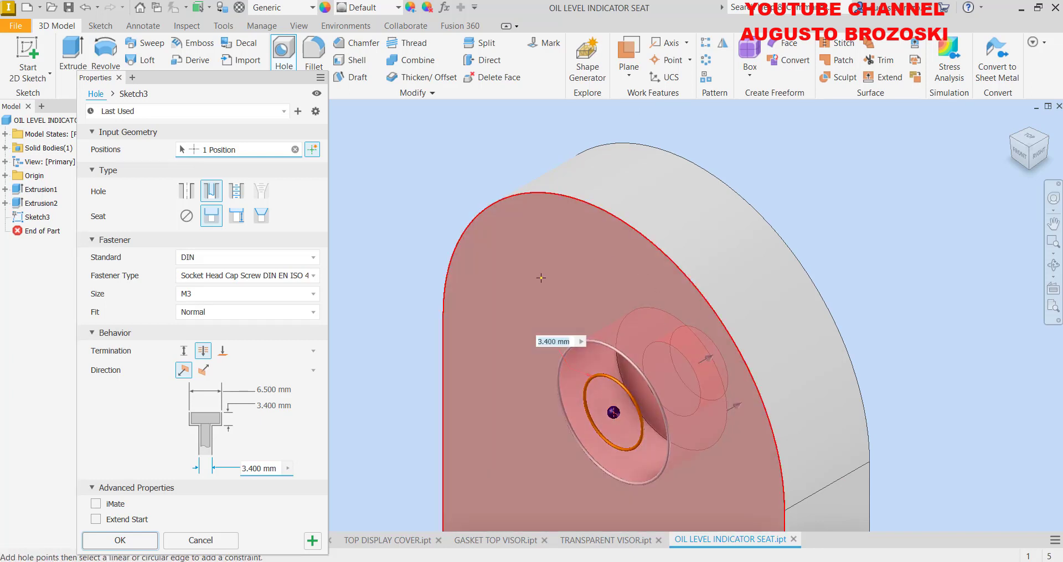
pyautogui.scroll(4, 573, 215)
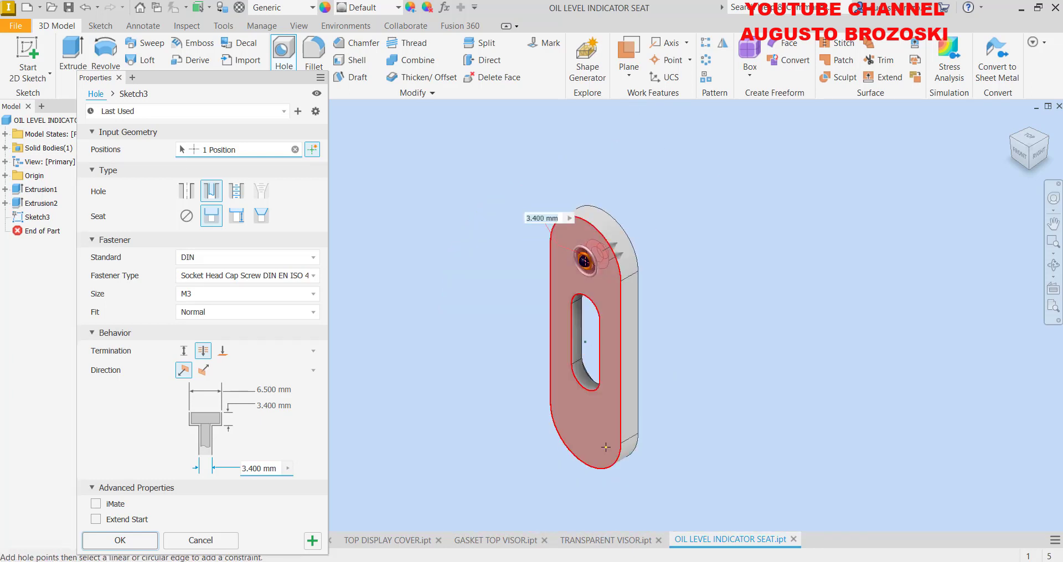
pyautogui.scroll(-3, 574, 451)
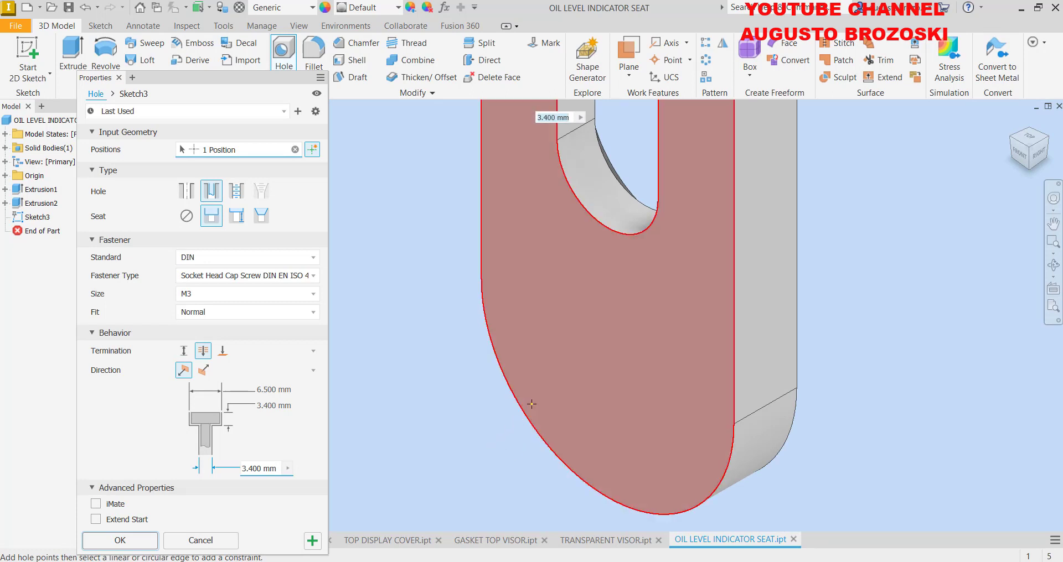
pyautogui.click(551, 393)
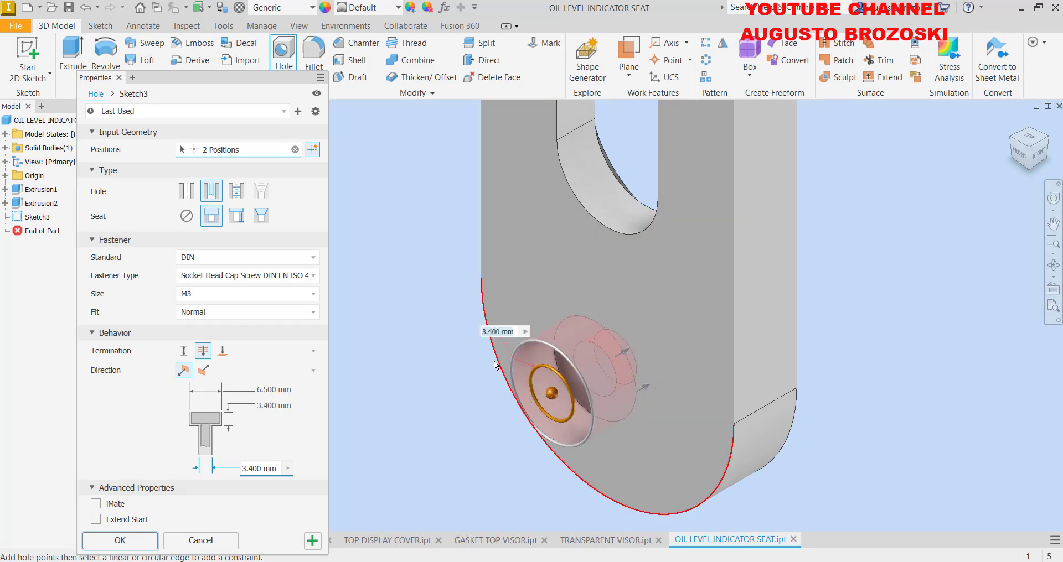
pyautogui.click(493, 367)
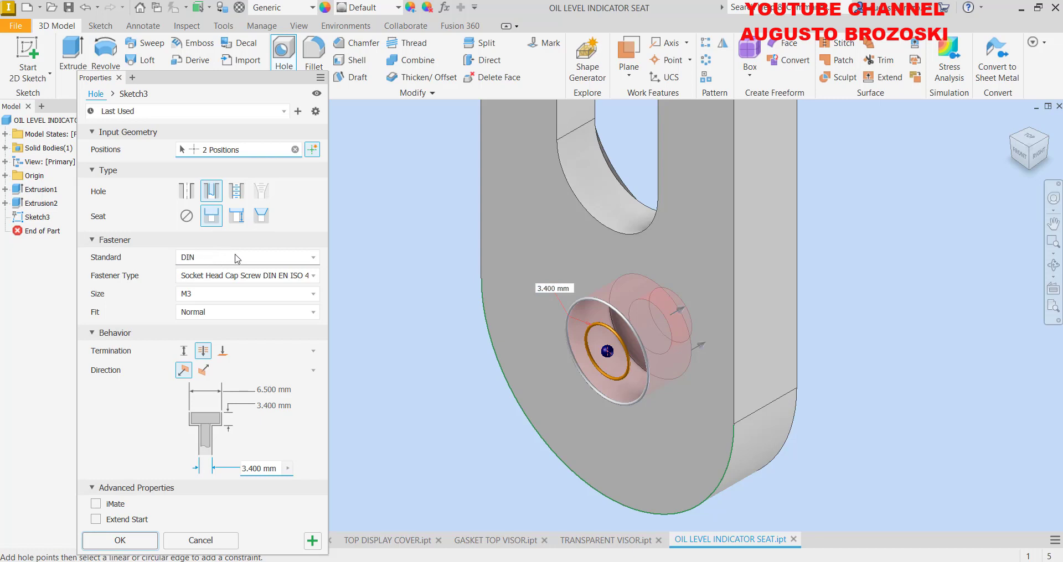
# Create the holes as DIN M3 socket head cap screw counterbores
pyautogui.click(272, 277)
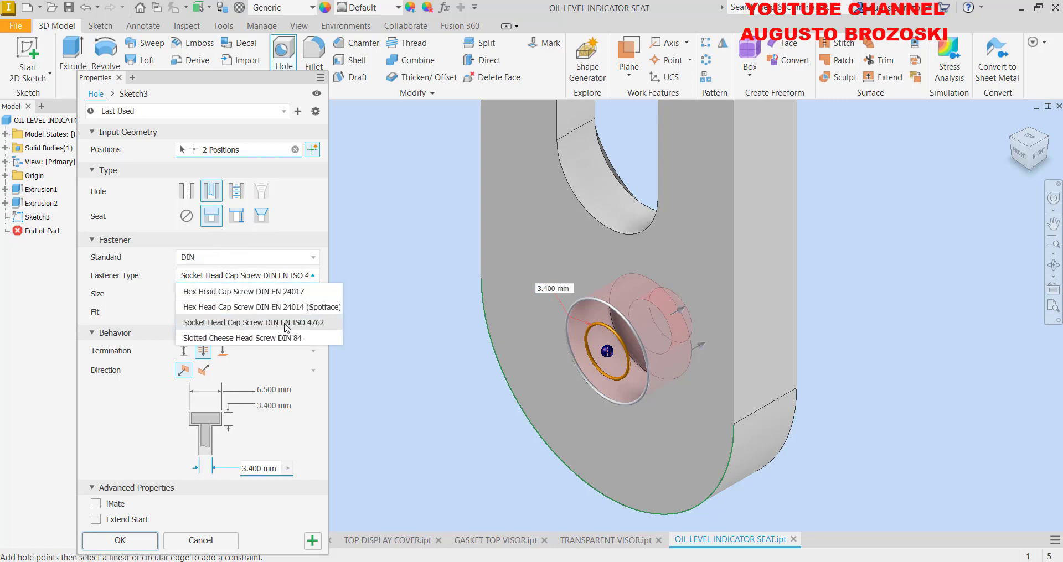
pyautogui.click(313, 326)
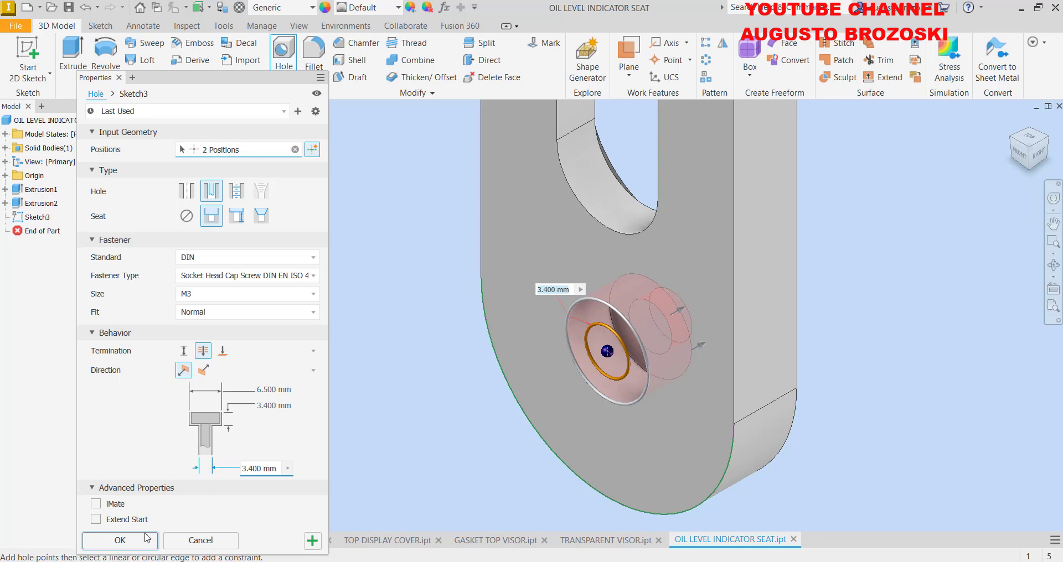
pyautogui.click(121, 541)
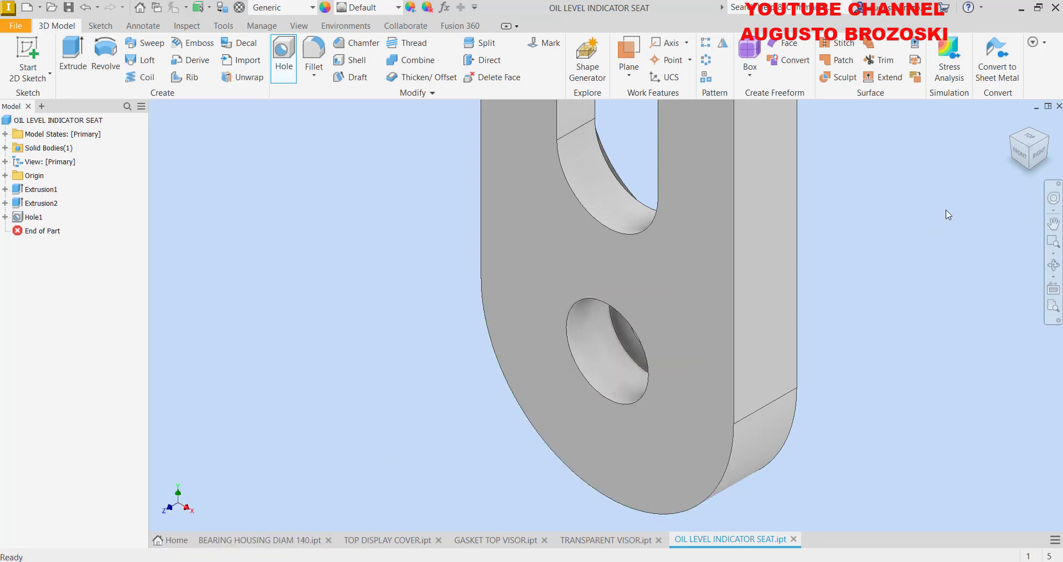
pyautogui.click(1012, 121)
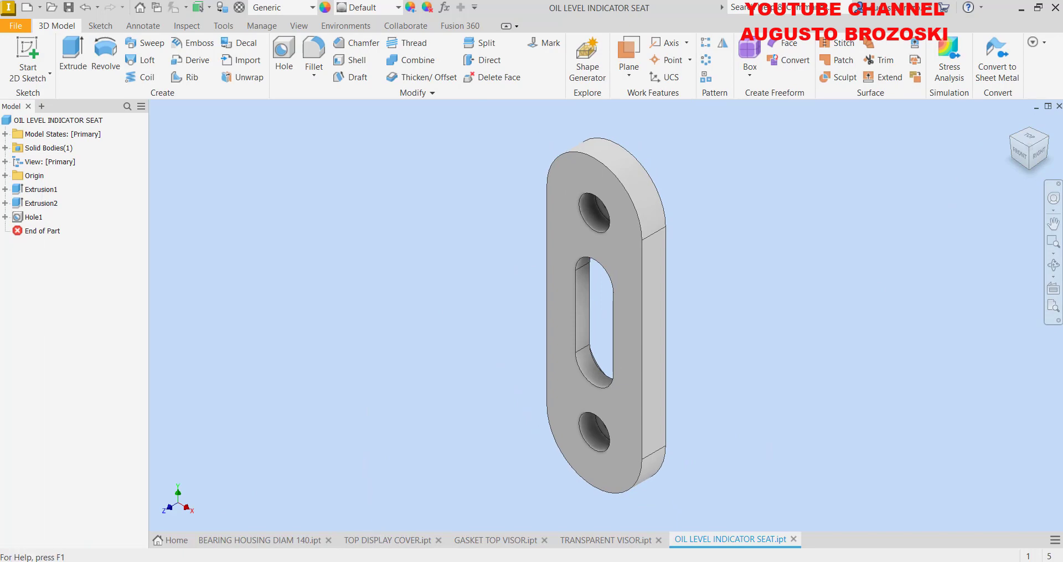
pyautogui.hotkey('alt', 'Tab')
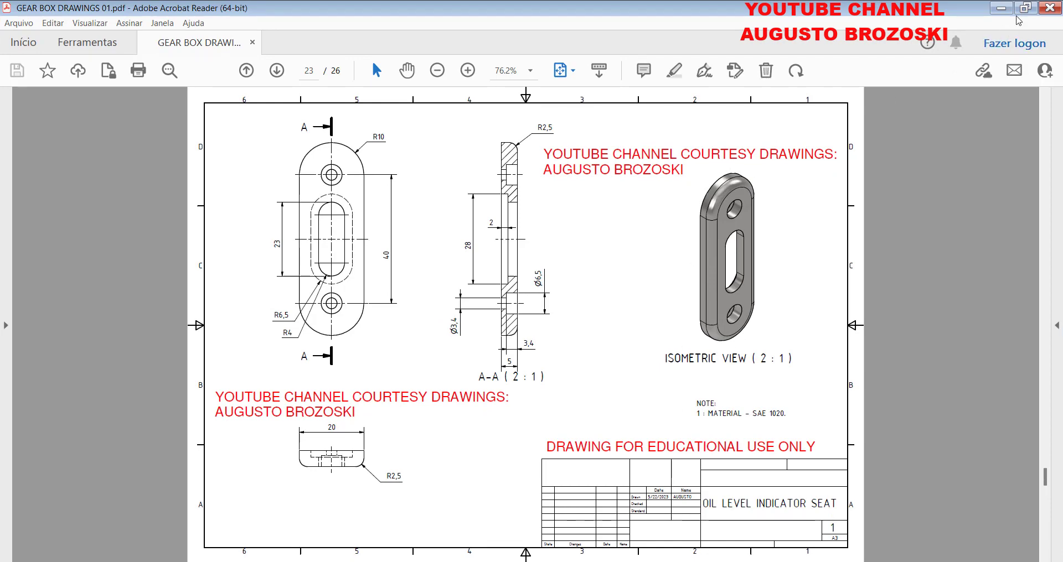
pyautogui.hotkey('alt', 'Tab')
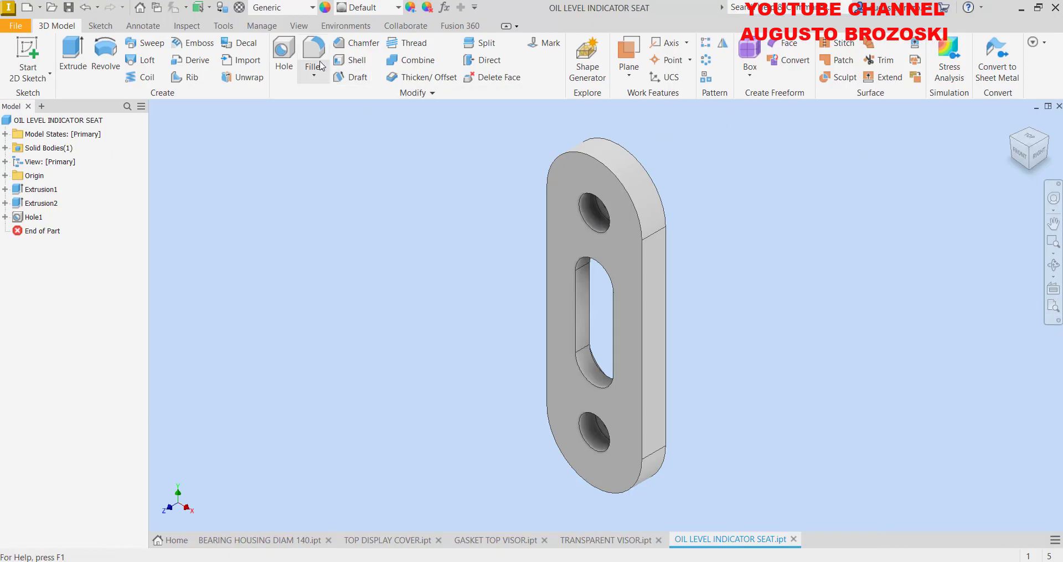
# Fillet the seat's front outer edge loop with a 2,5 mm radius
pyautogui.click(314, 50)
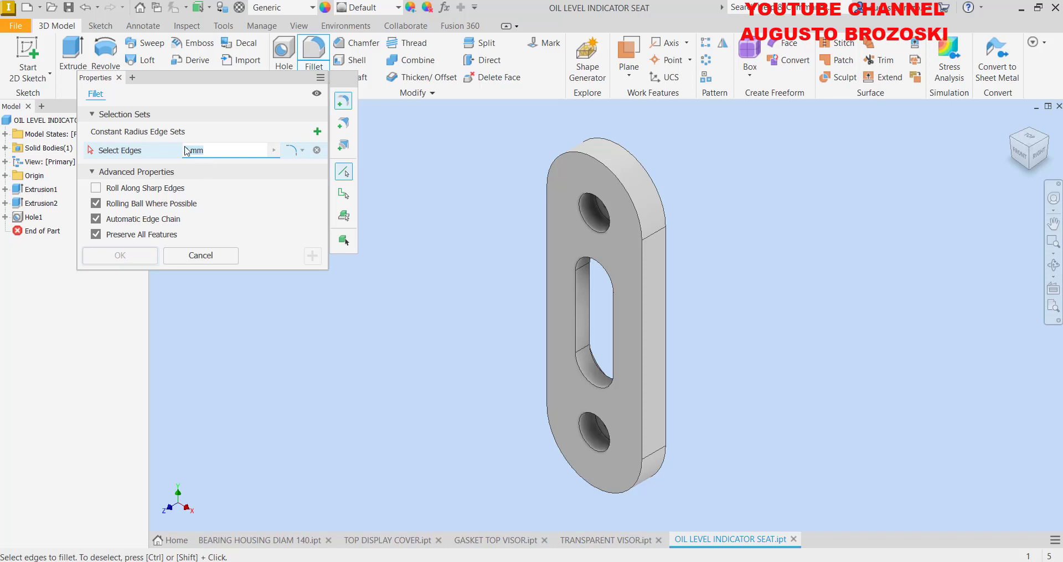
pyautogui.write('2')
pyautogui.write('2,')
pyautogui.click(551, 176)
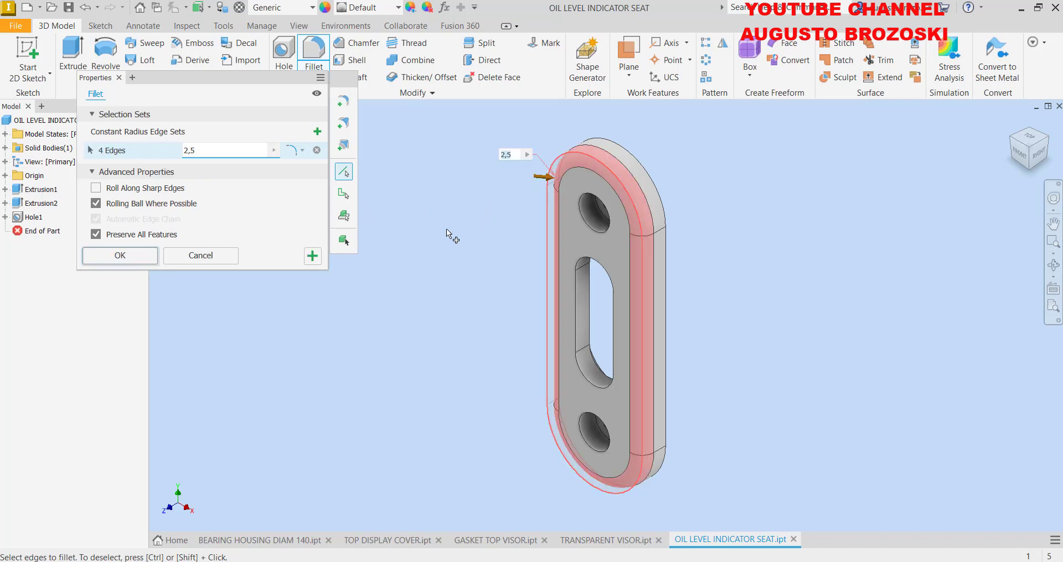
pyautogui.click(121, 256)
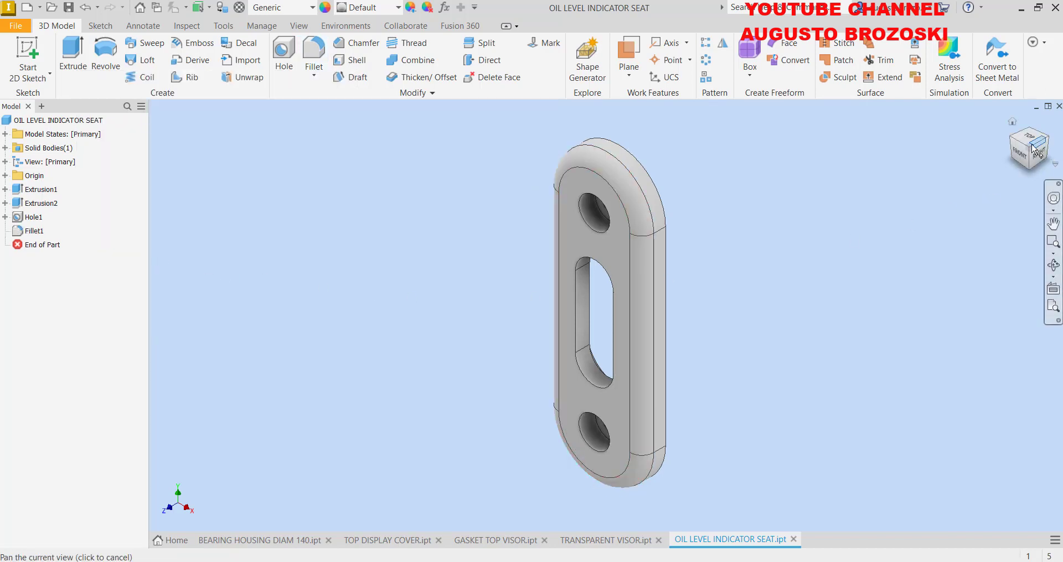
# Assign Stainless Steel as the seat's material and save the part
pyautogui.press('F2')
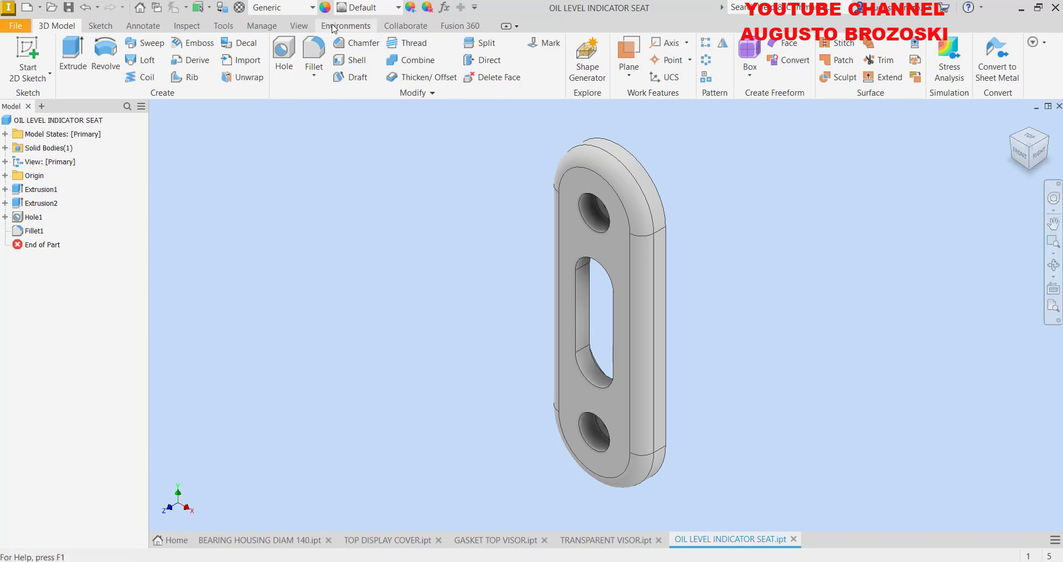
pyautogui.click(311, 7)
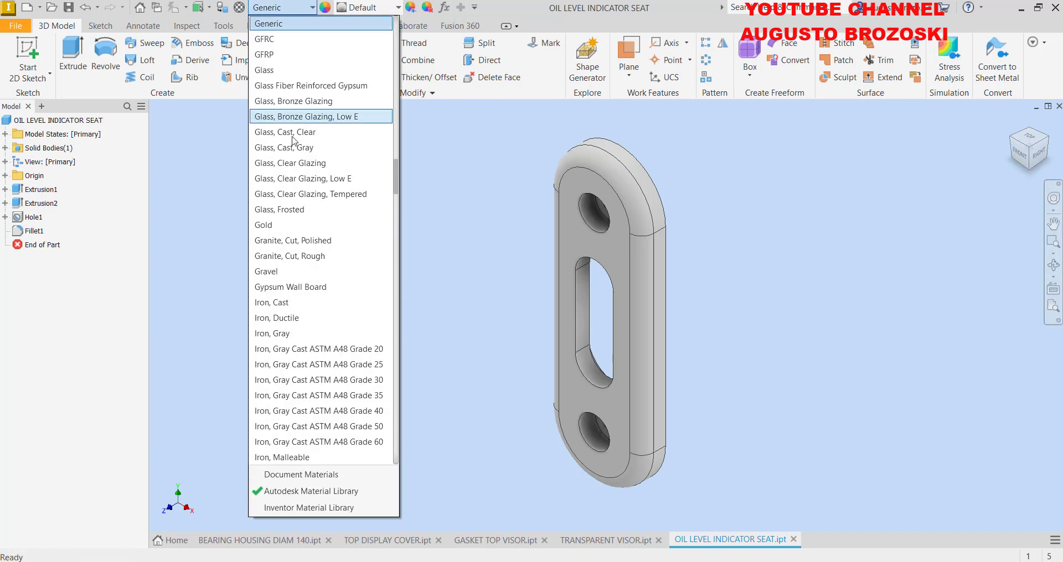
pyautogui.scroll(-15, 323, 277)
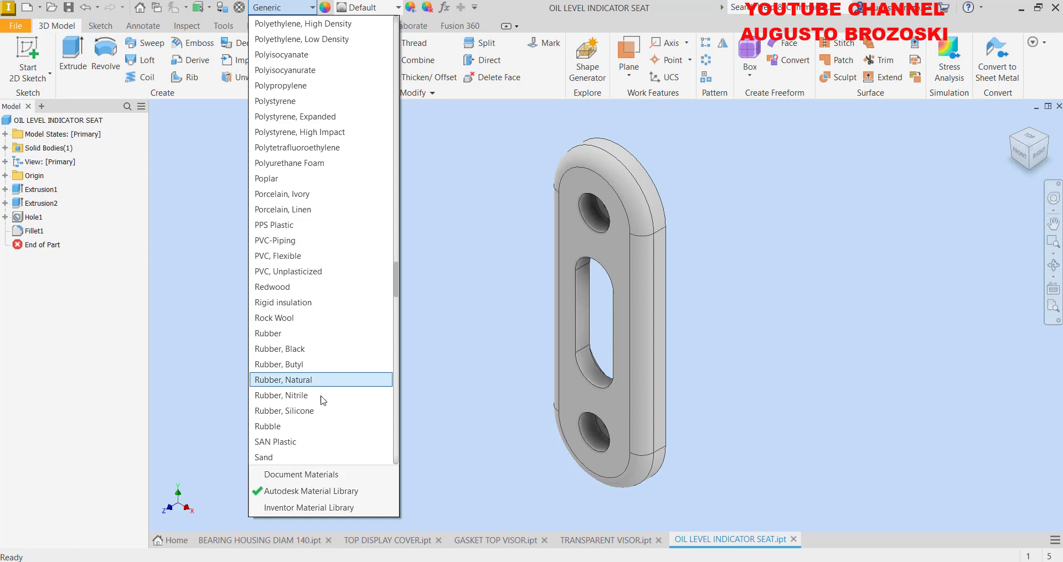
pyautogui.scroll(-3, 323, 398)
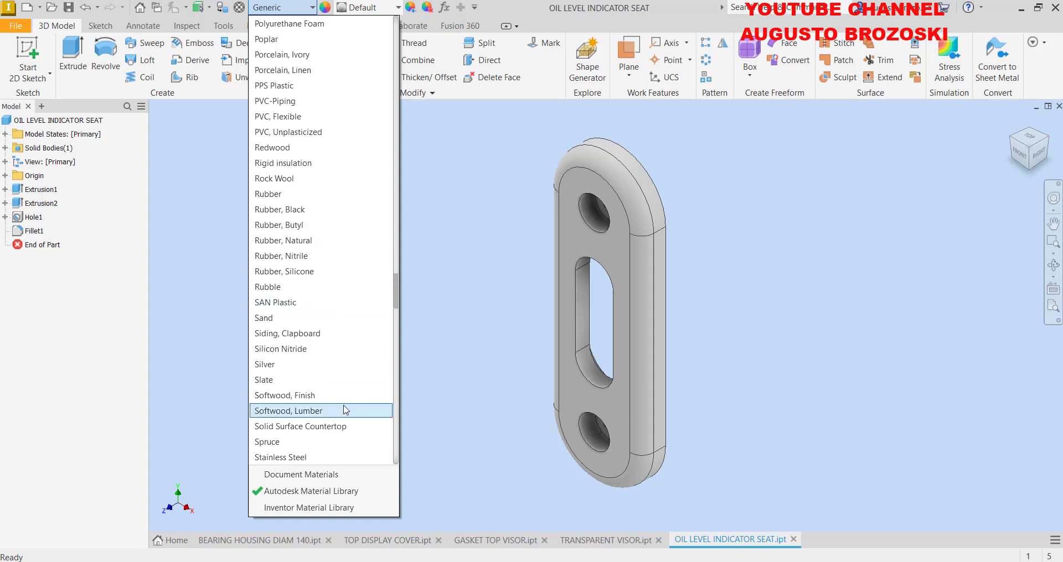
pyautogui.scroll(-3, 328, 348)
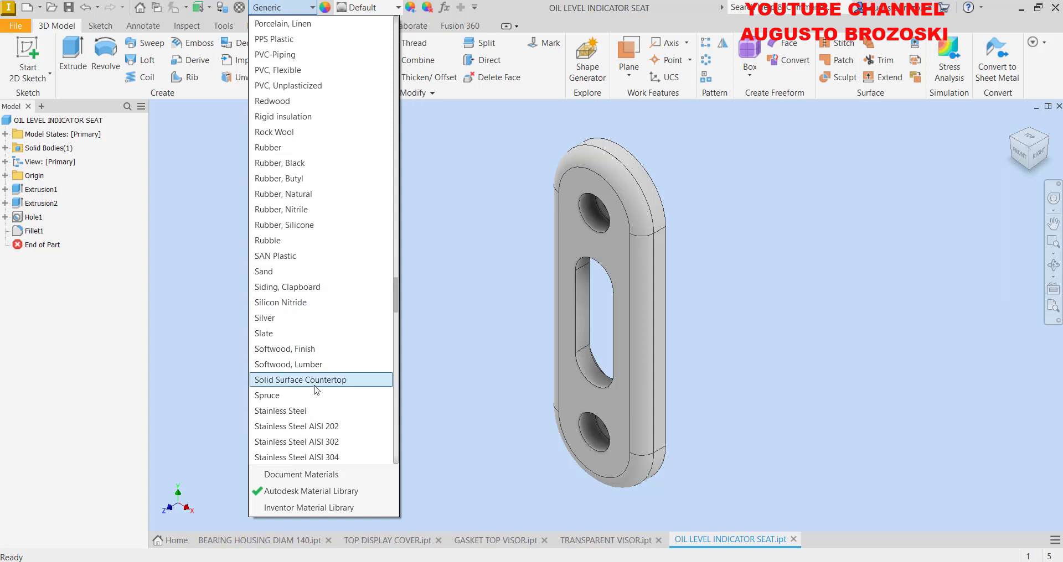
pyautogui.click(295, 411)
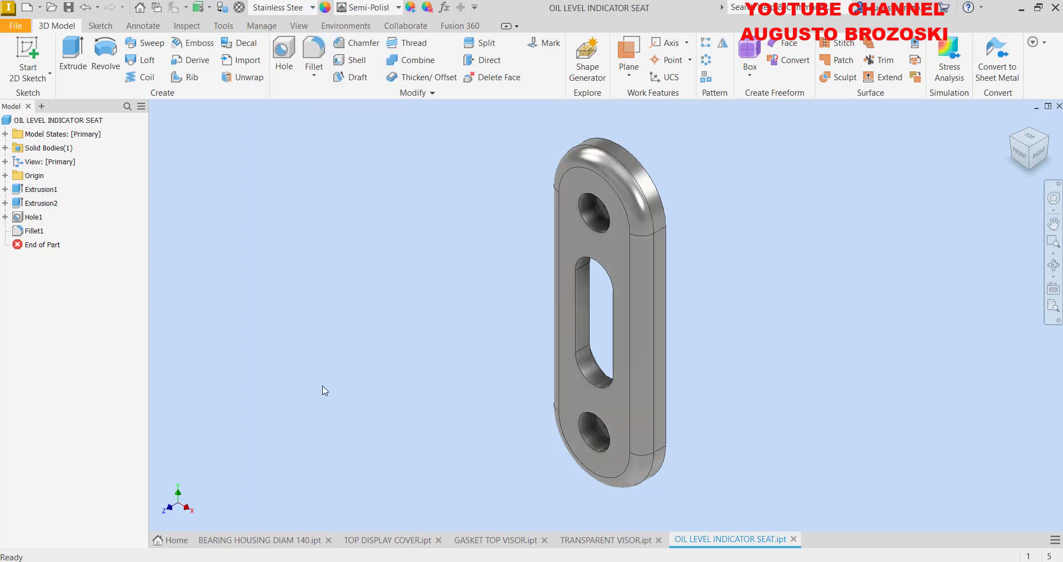
pyautogui.click(67, 9)
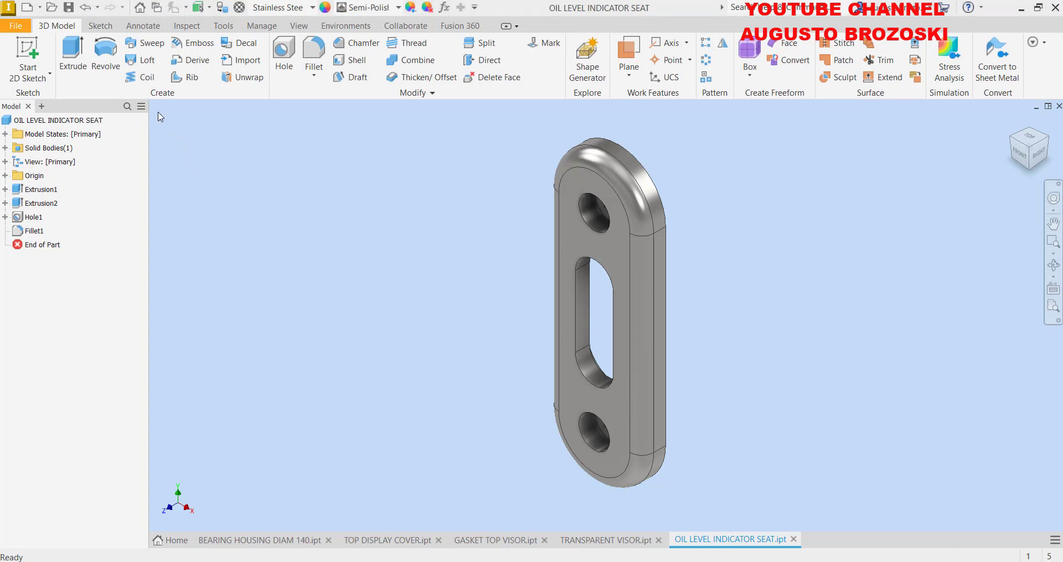
pyautogui.hotkey('alt', 'Tab')
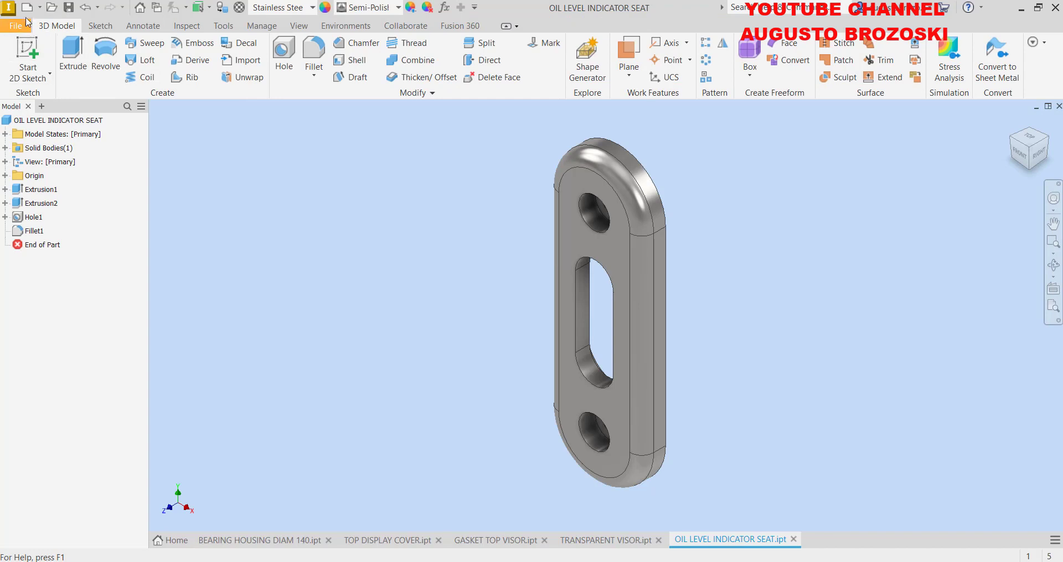
# Create a new millimetre part and begin saving it from the parent project folder
pyautogui.click(26, 7)
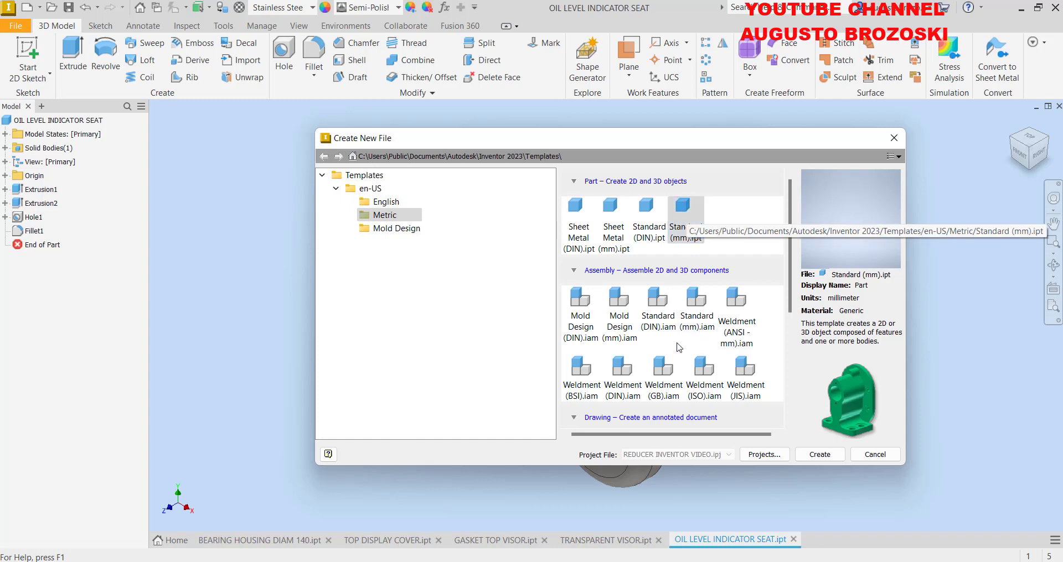
pyautogui.click(820, 454)
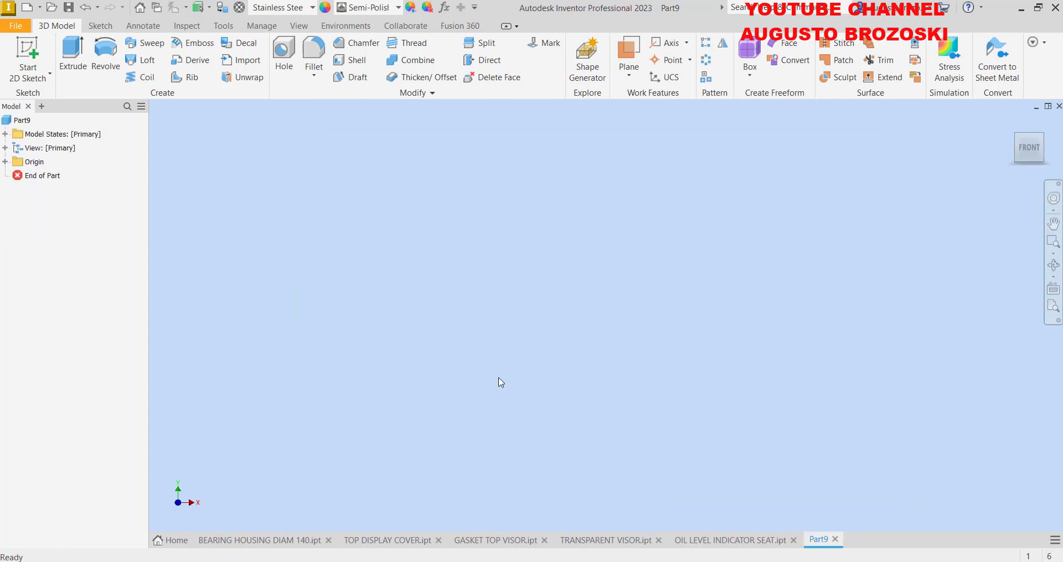
pyautogui.click(68, 7)
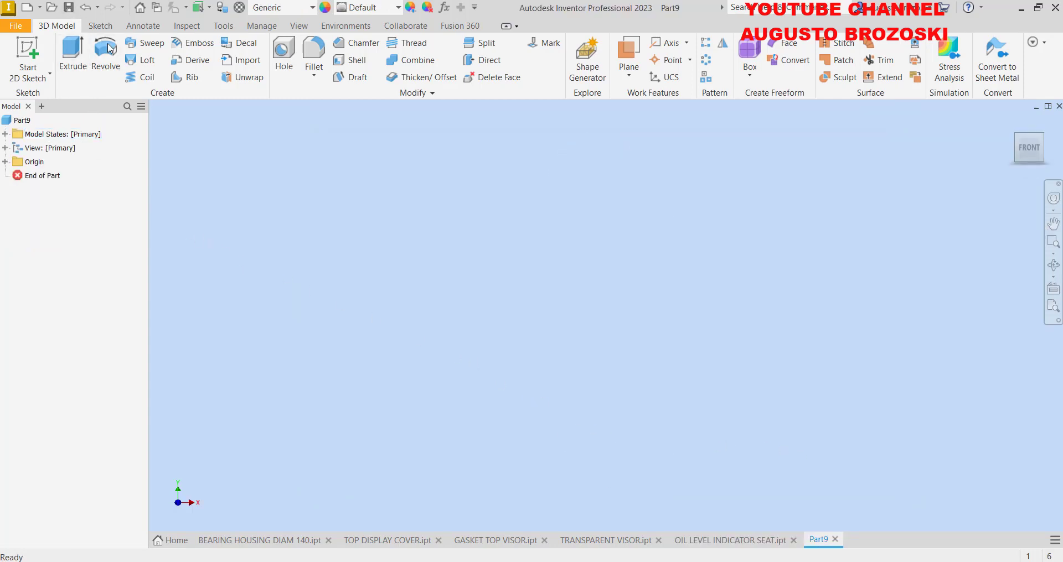
pyautogui.click(447, 57)
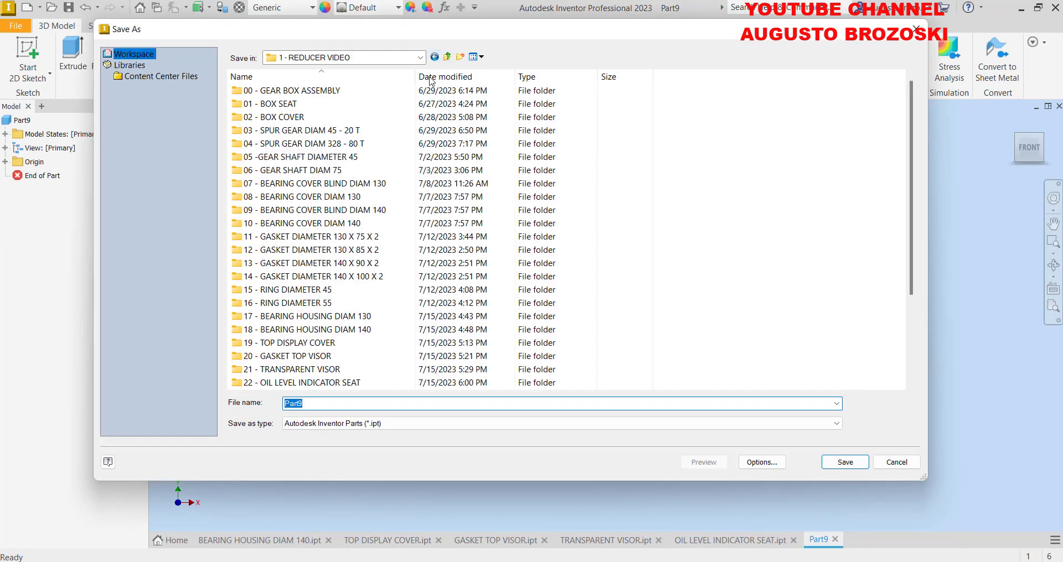
pyautogui.scroll(-1, 340, 382)
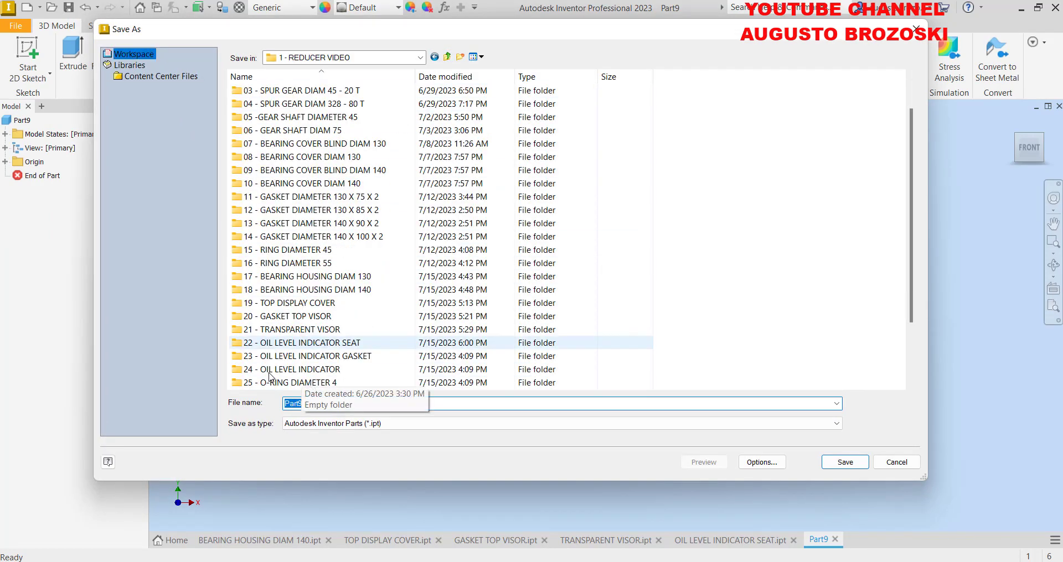
# Save the part as OIL LEVEL INDICATOR GASKET in the 23 - OIL LEVEL INDICATOR GASKET folder
pyautogui.click(288, 357)
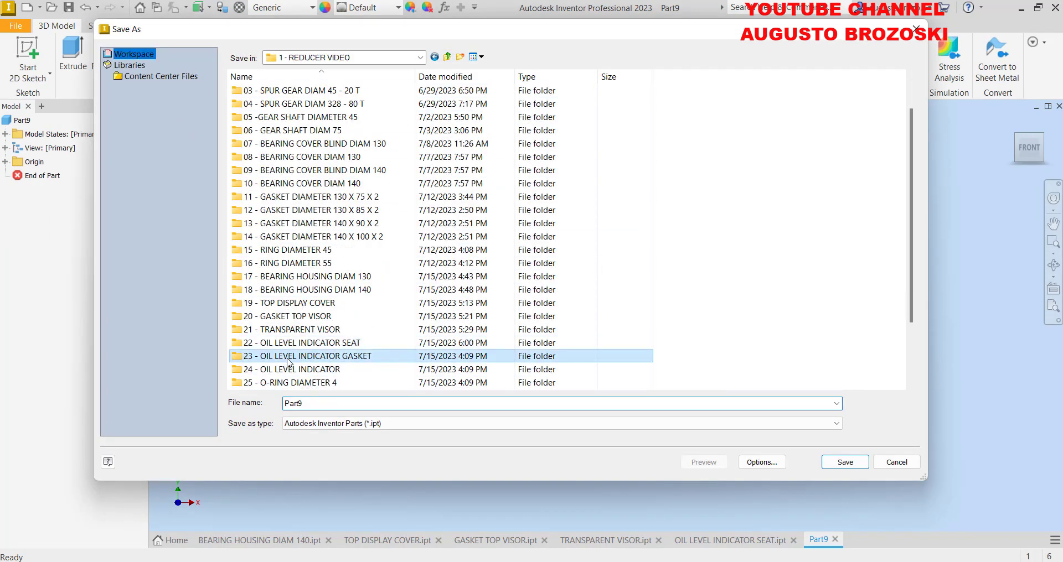
pyautogui.click(358, 361)
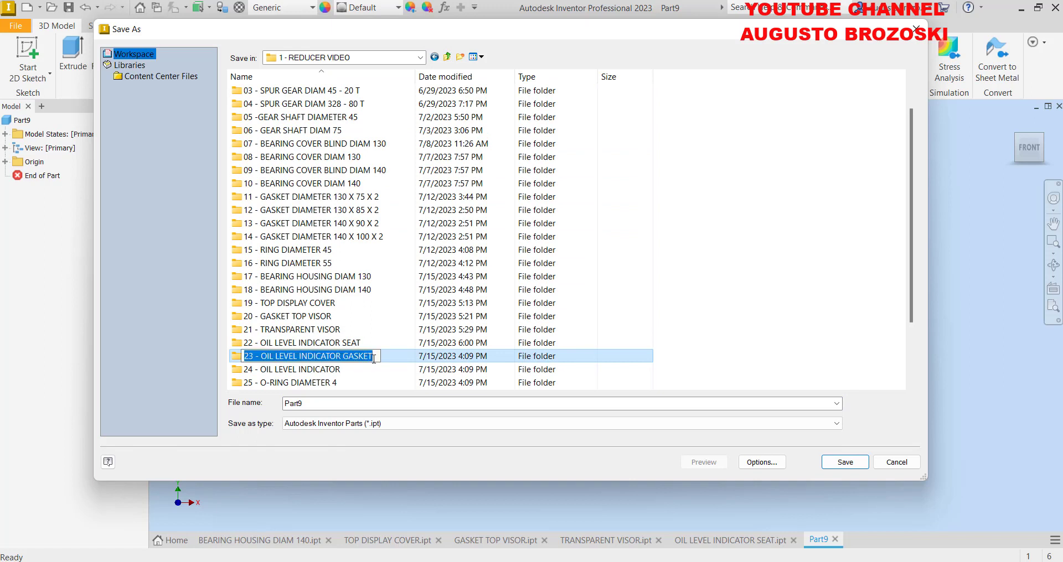
pyautogui.moveTo(374, 359); pyautogui.dragTo(268, 361)
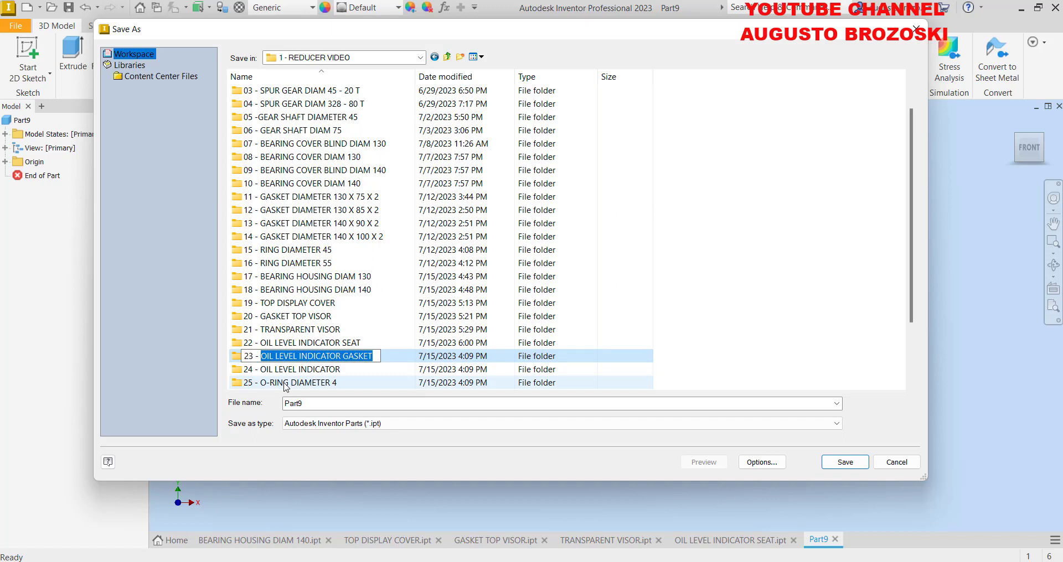
pyautogui.click(700, 288)
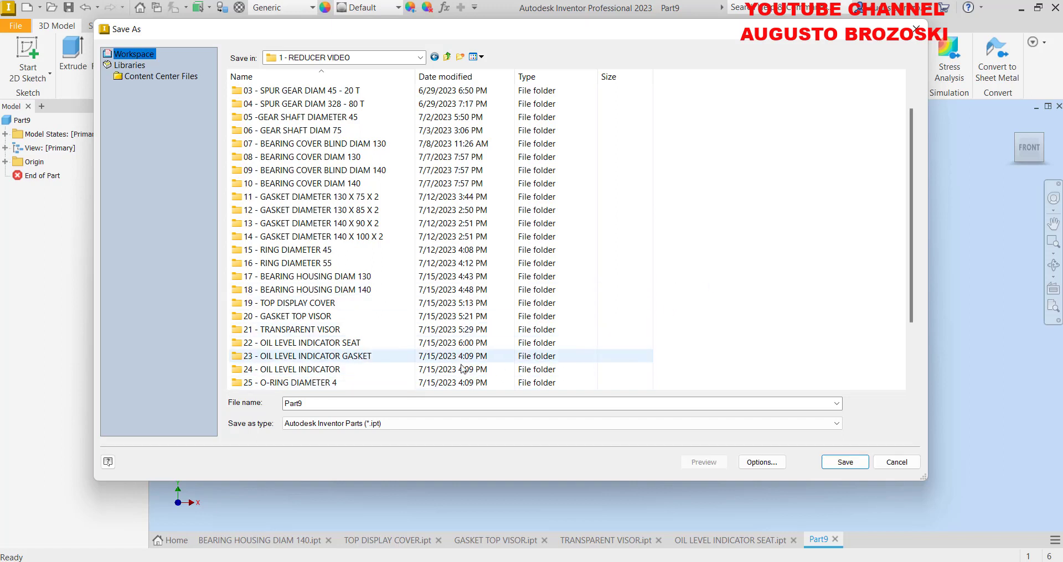
pyautogui.doubleClick(346, 358)
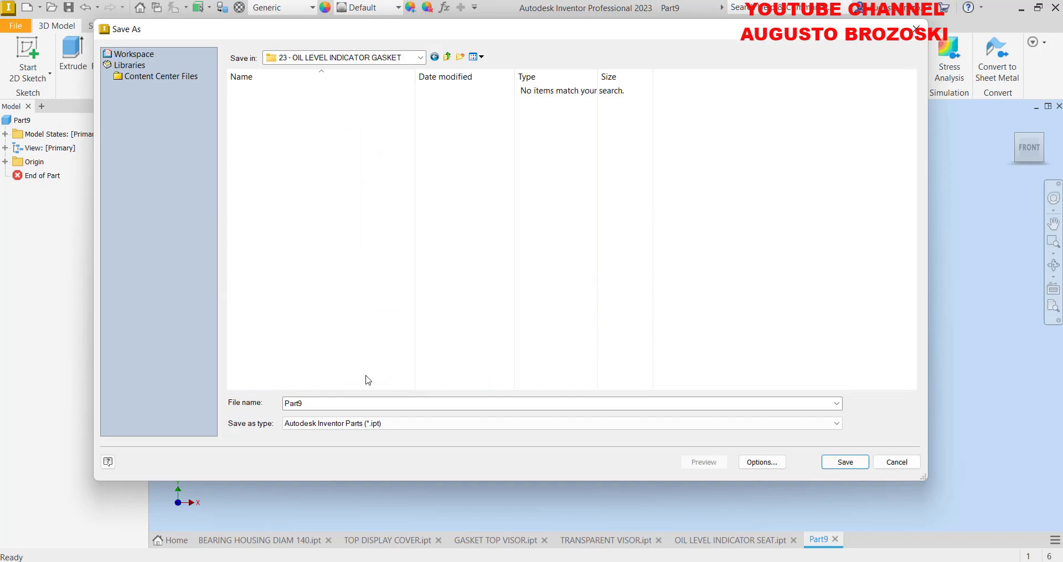
pyautogui.doubleClick(343, 404)
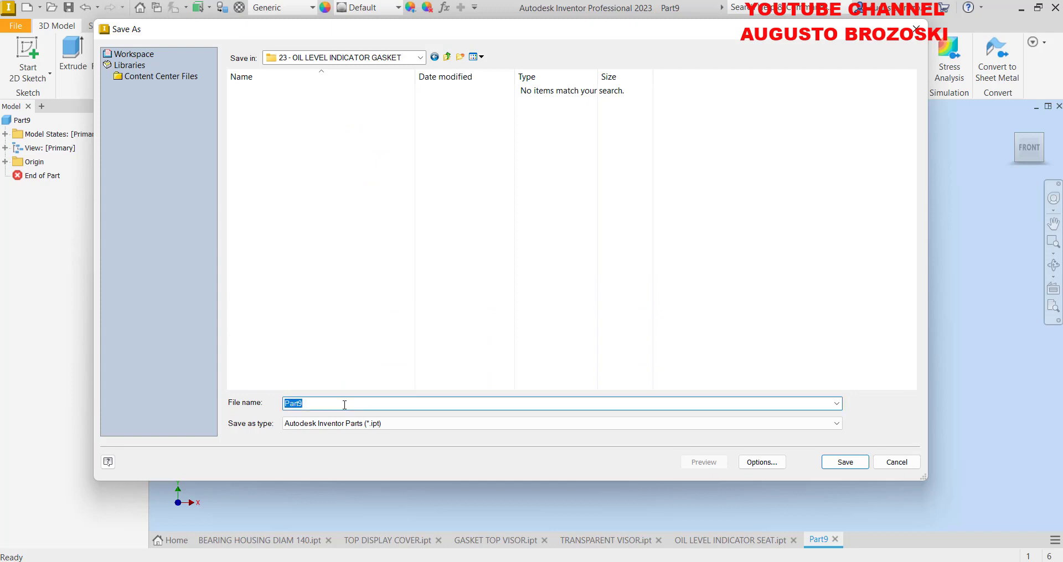
pyautogui.write('OIL LEVEL INDICATOR GASKET')
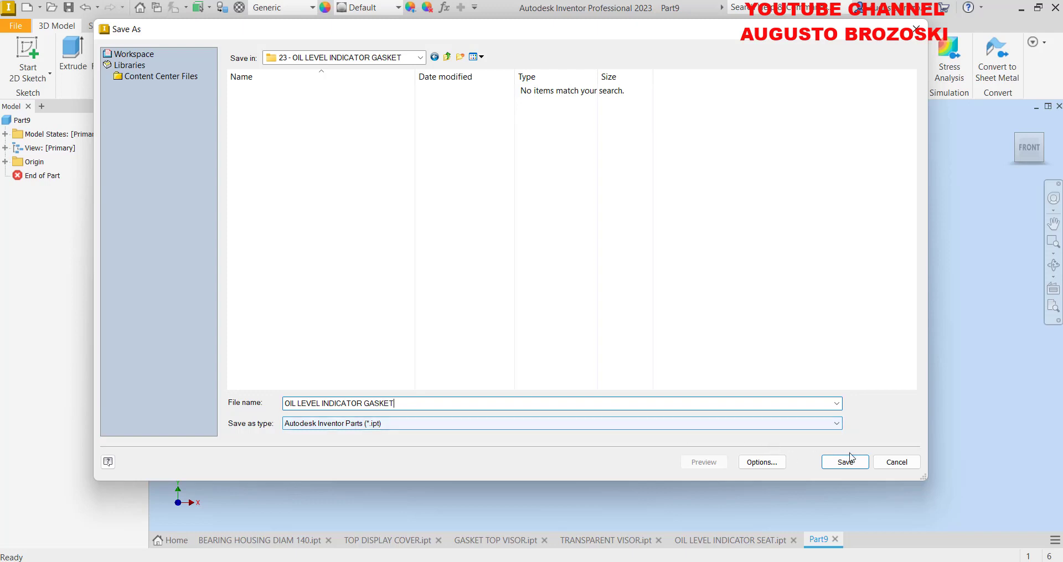
pyautogui.click(845, 462)
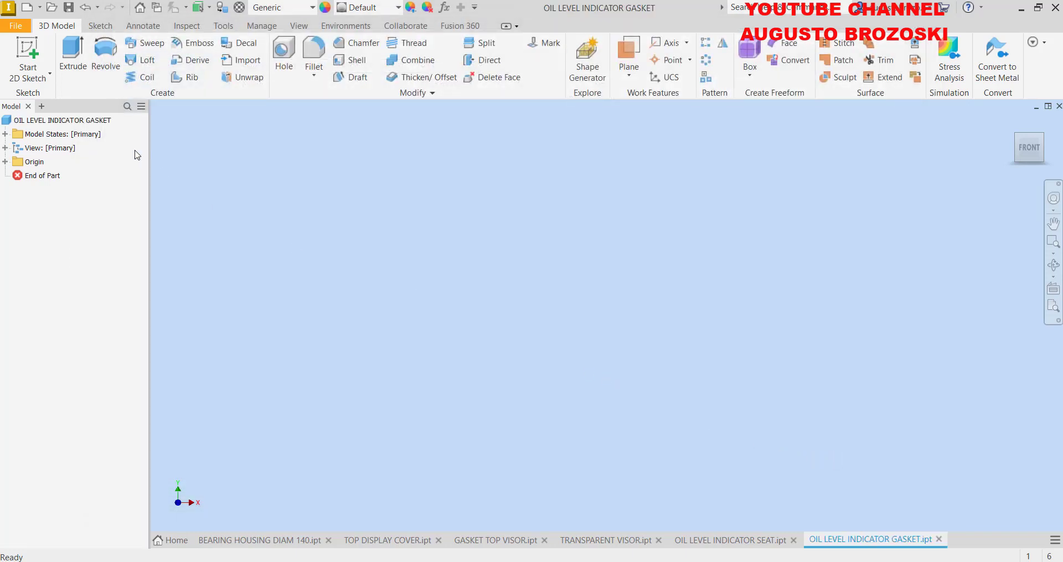
# Draw a vertical center-to-center slot in a new sketch on the XY plane
pyautogui.click(29, 51)
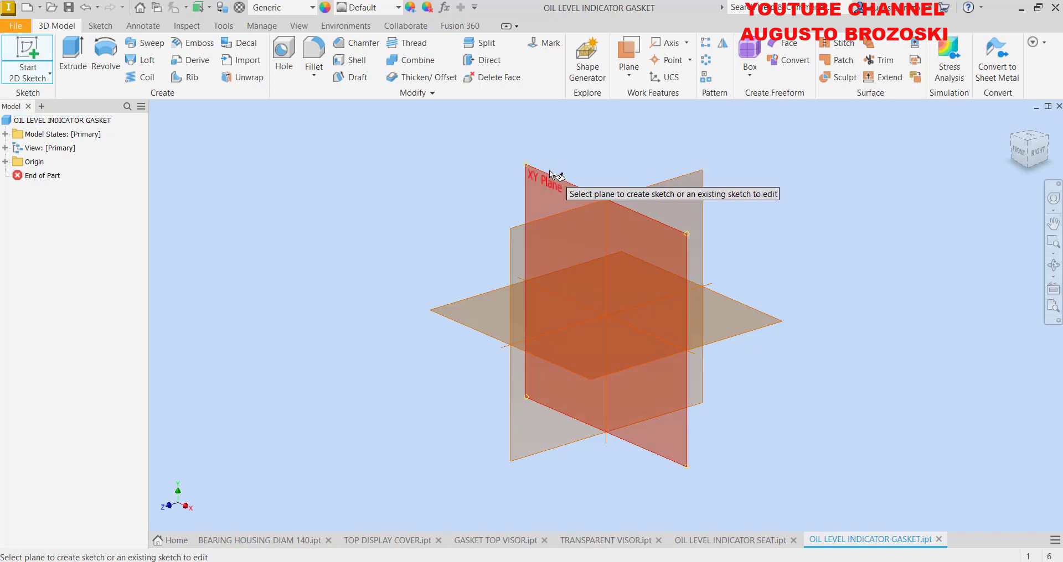
pyautogui.click(550, 173)
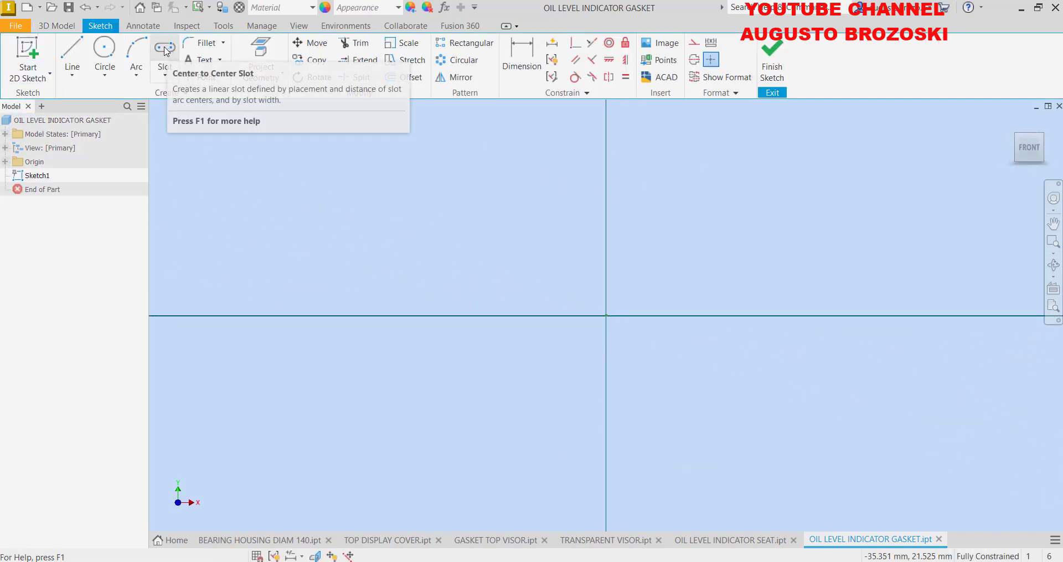
pyautogui.moveTo(163, 55)
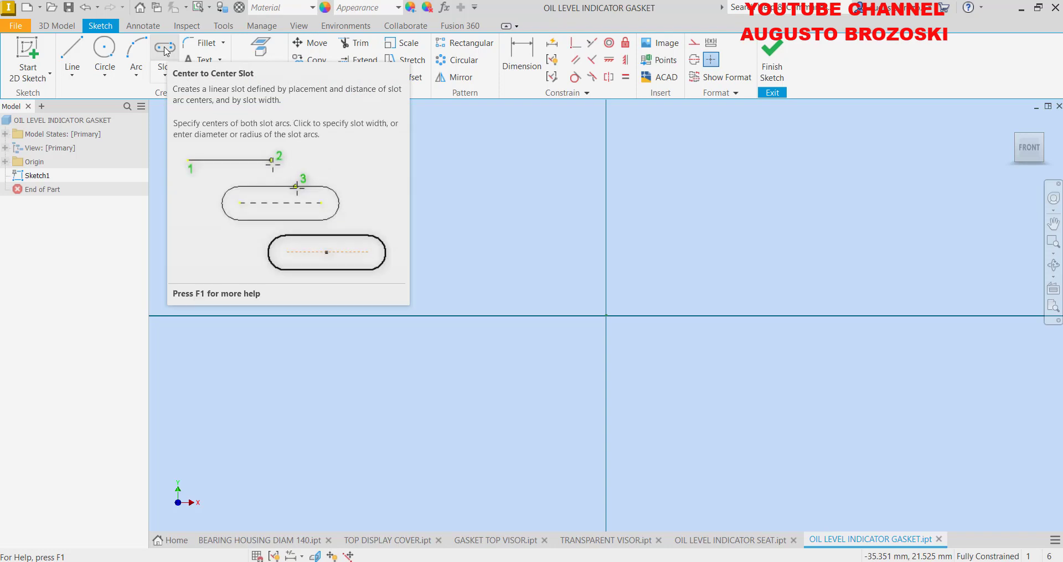
pyautogui.click(165, 51)
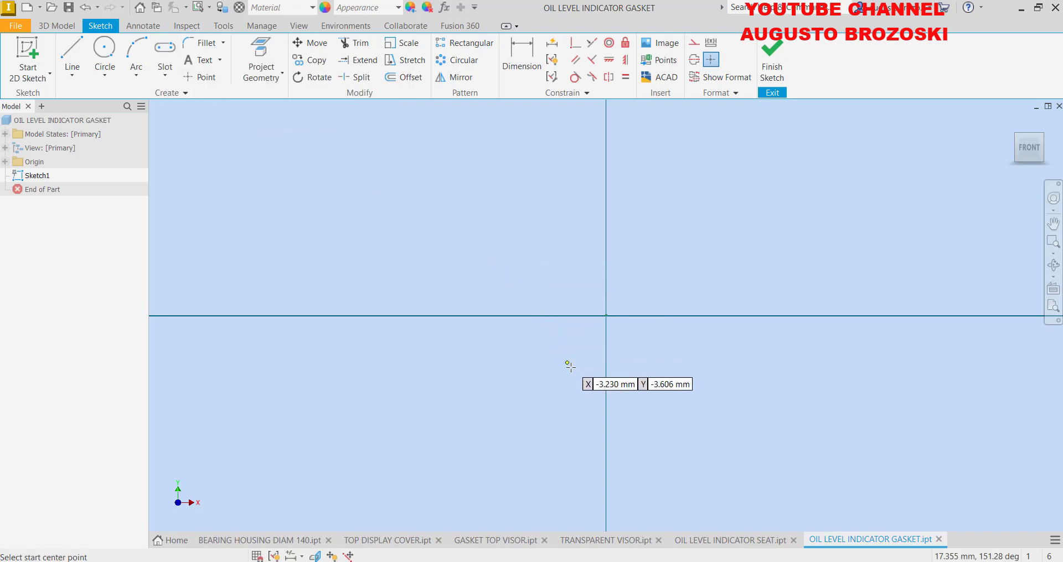
pyautogui.click(606, 398)
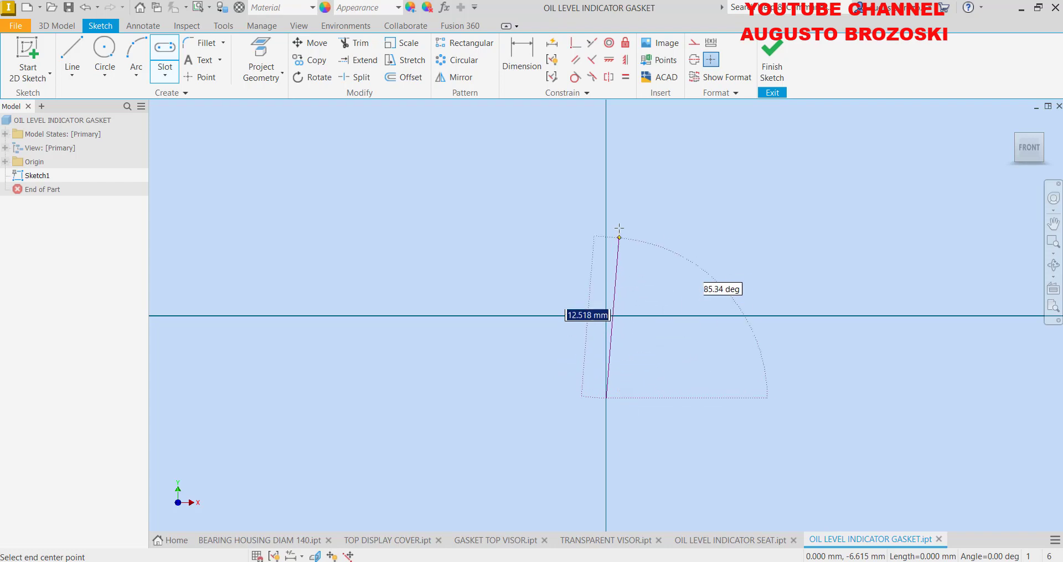
pyautogui.click(606, 192)
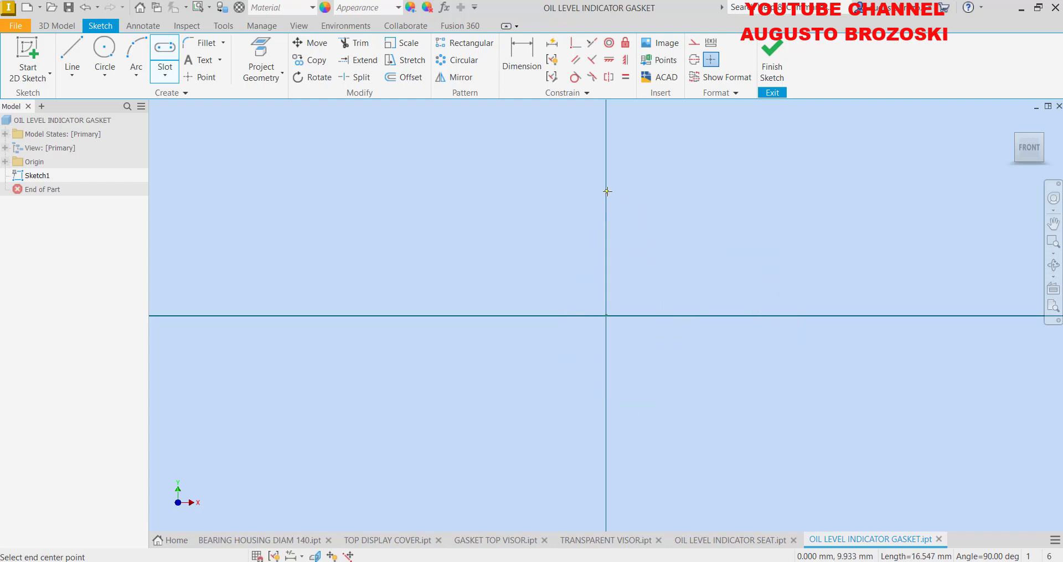
pyautogui.click(671, 190)
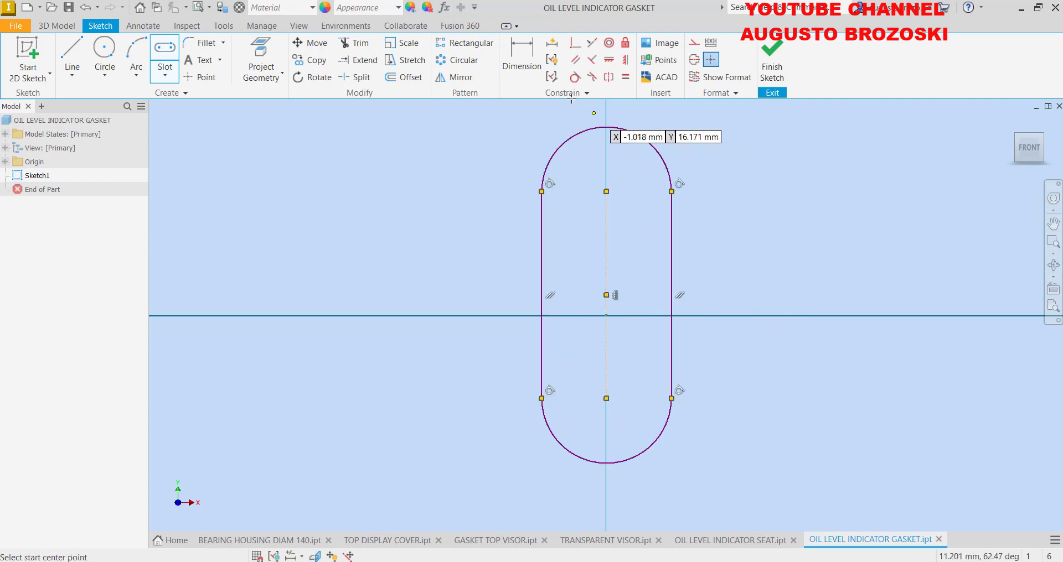
# Dimension the slot with a 60 mm overall length and a 10 mm end radius
pyautogui.click(521, 55)
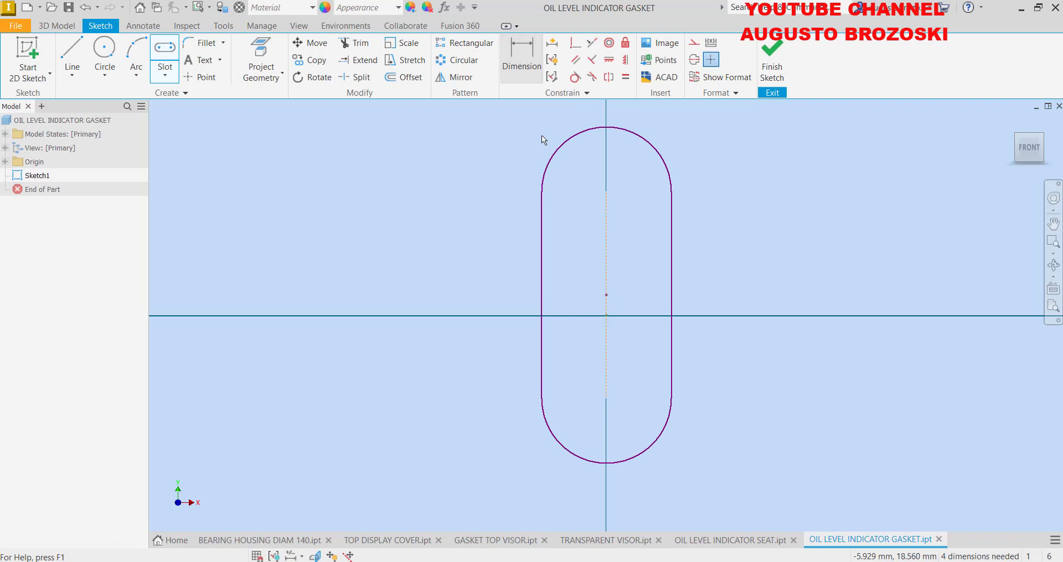
pyautogui.click(606, 463)
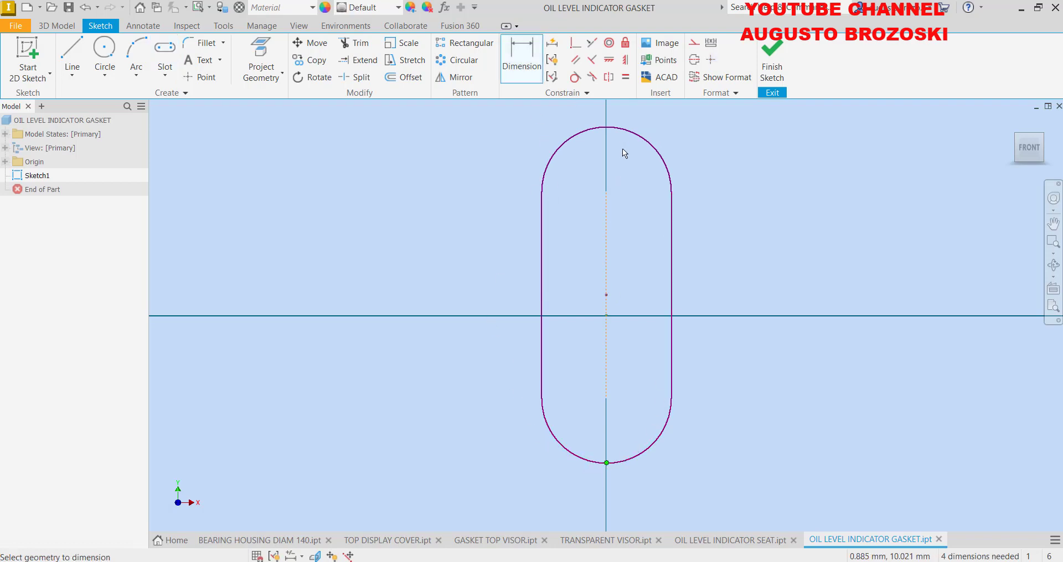
pyautogui.click(606, 127)
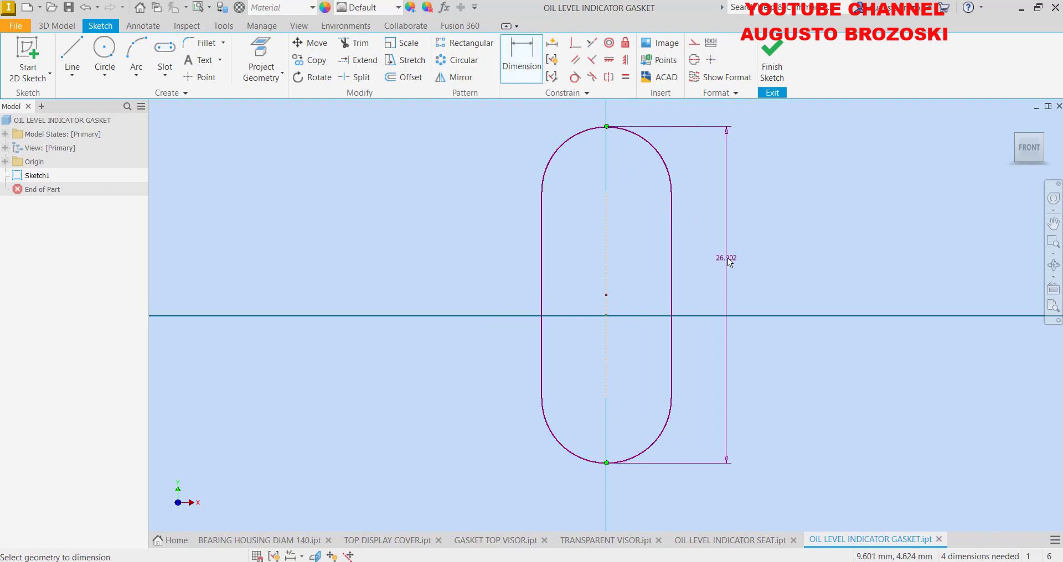
pyautogui.click(729, 259)
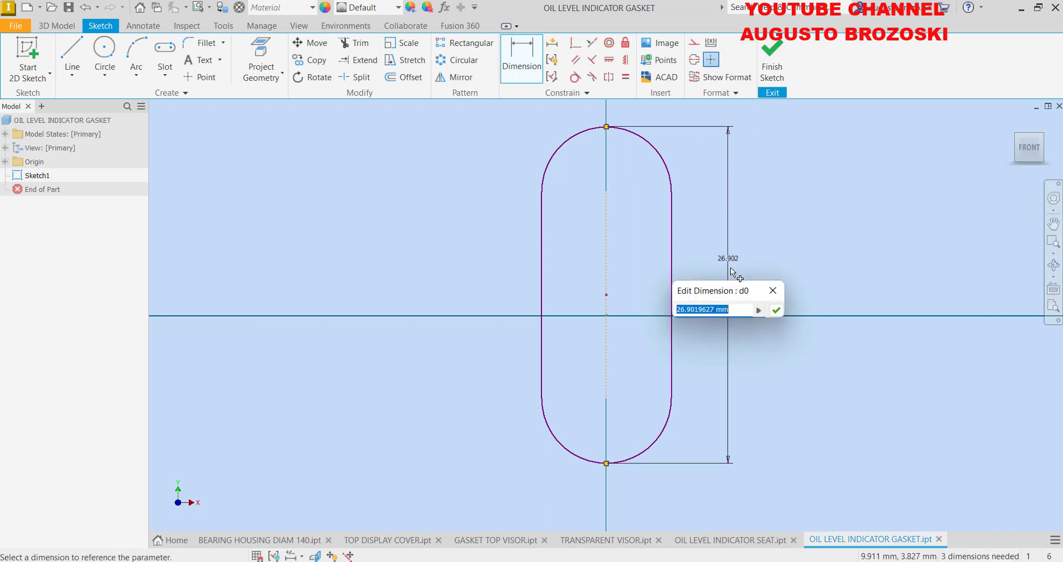
pyautogui.write('60')
pyautogui.press('Return')
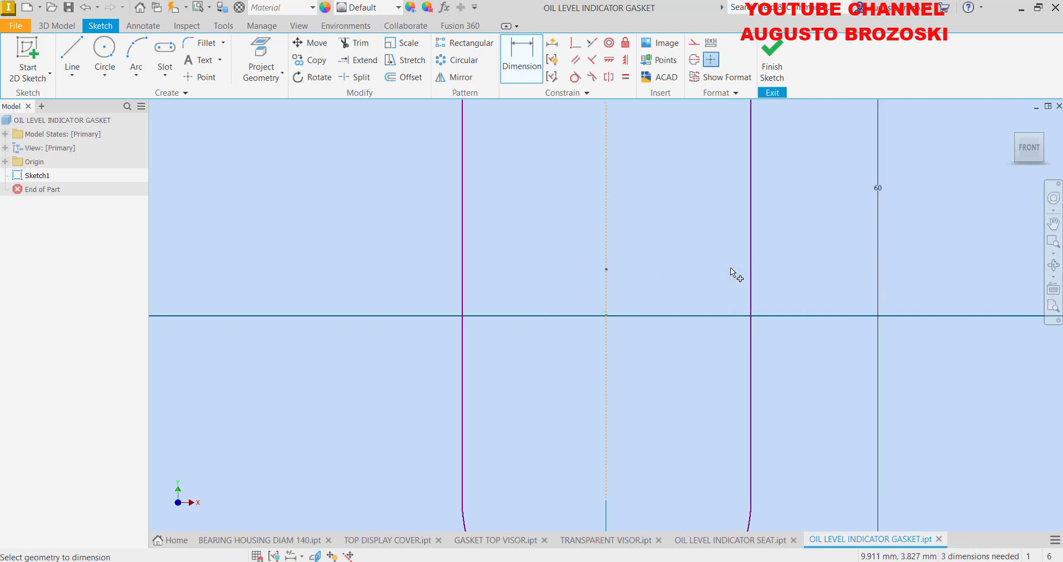
pyautogui.scroll(-2, 501, 391)
pyautogui.scroll(-2, 501, 391)
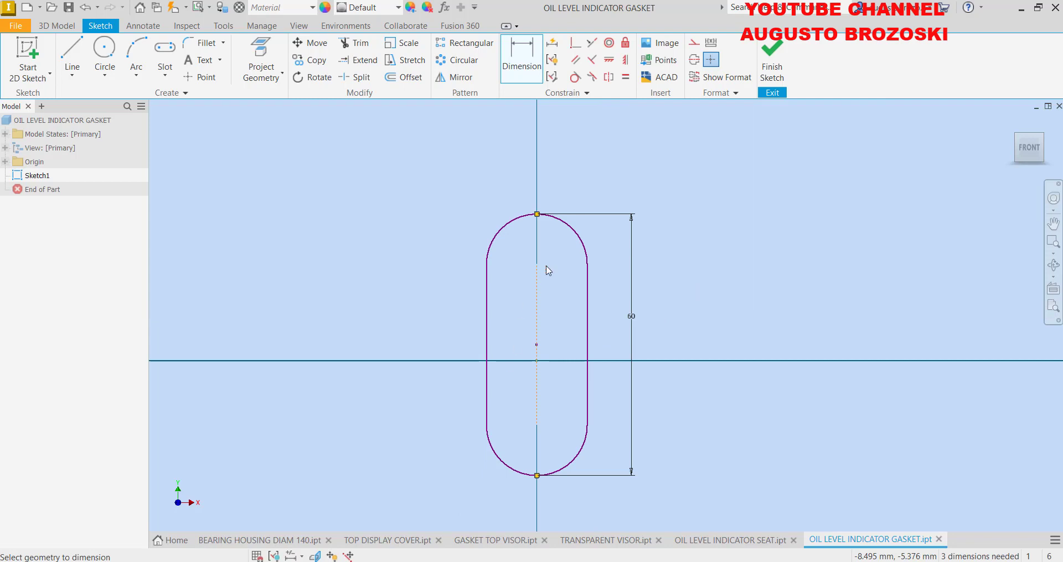
pyautogui.click(578, 232)
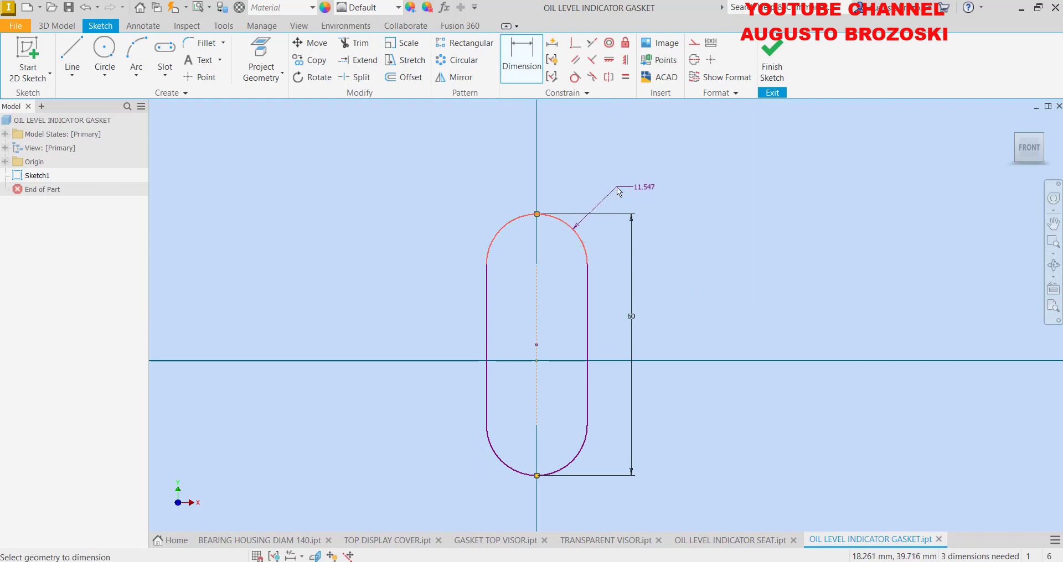
pyautogui.click(616, 192)
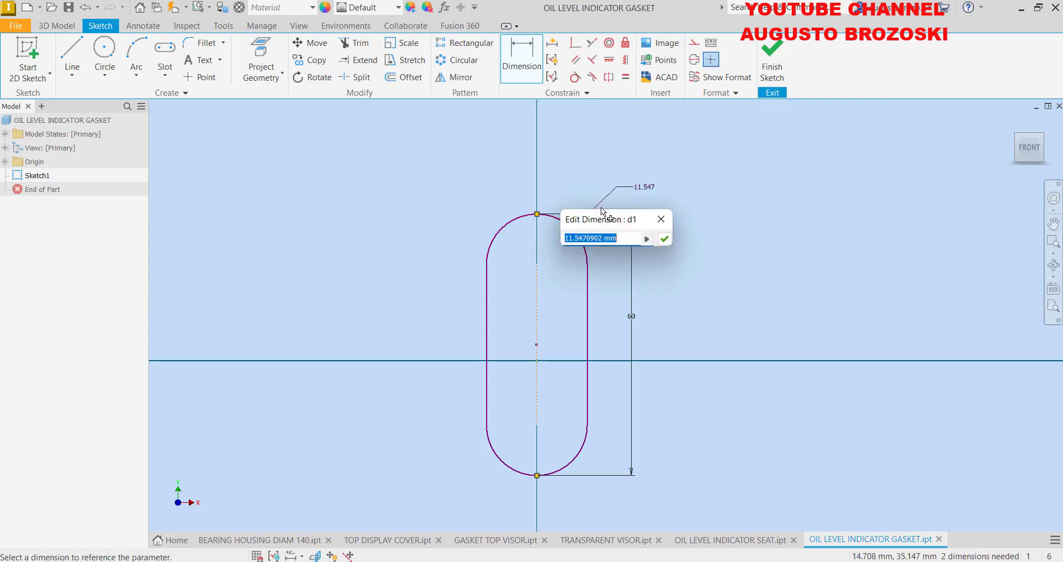
pyautogui.write('10')
pyautogui.press('Return')
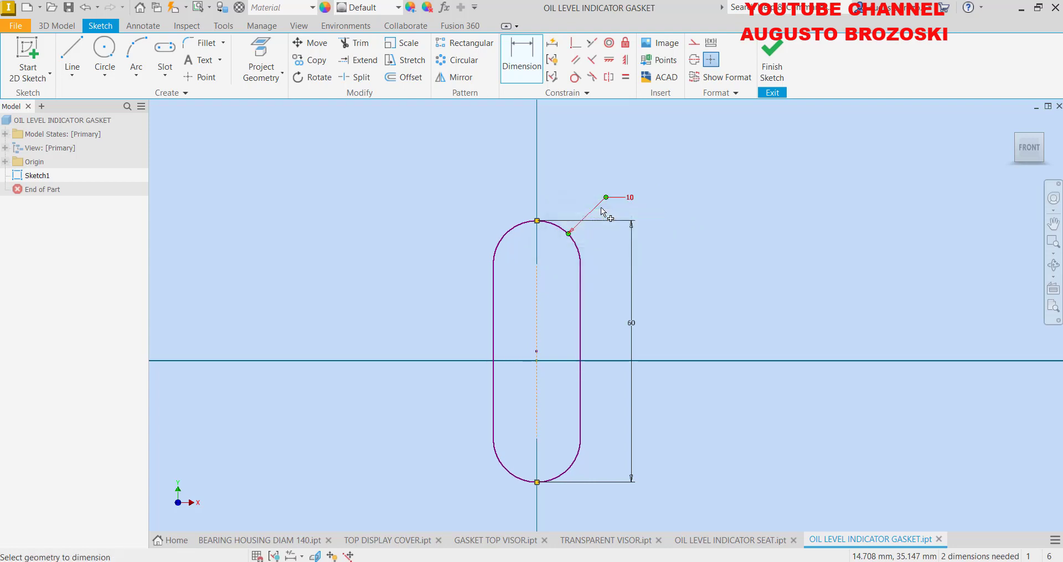
# Make the slot centre coincident with the origin so Sketch1 is fully constrained
pyautogui.click(555, 44)
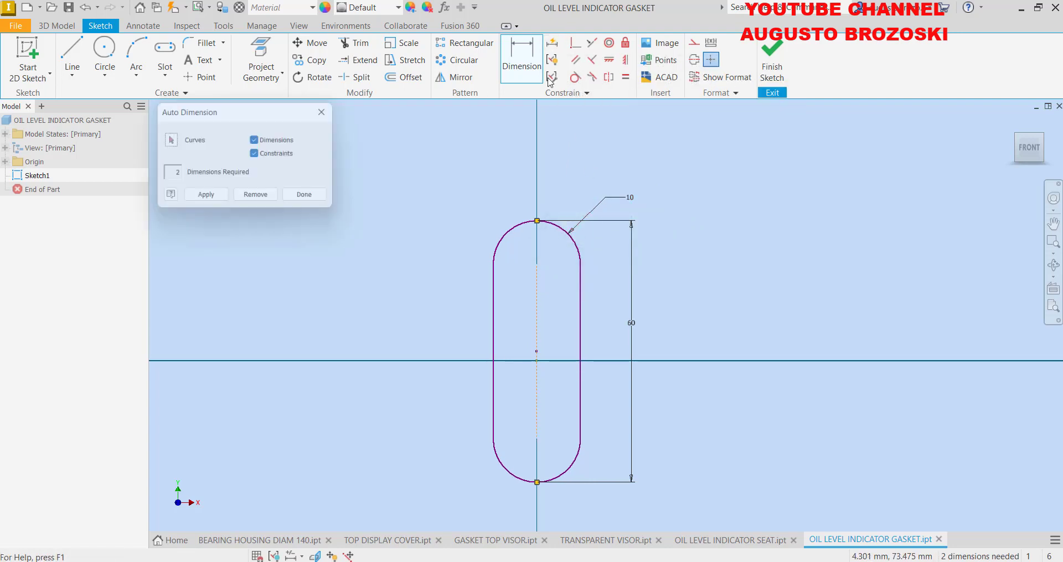
pyautogui.click(536, 351)
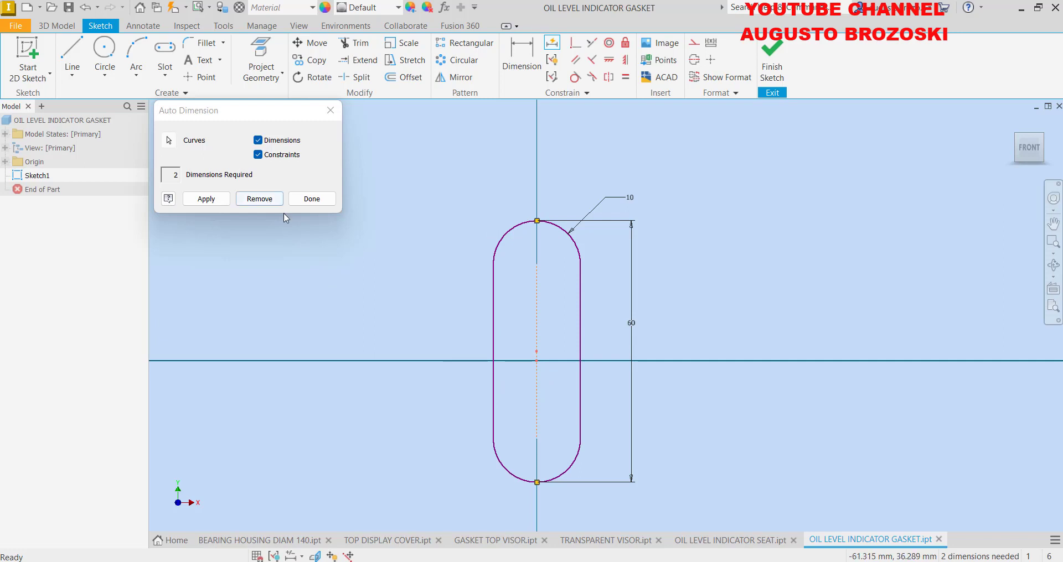
pyautogui.click(312, 199)
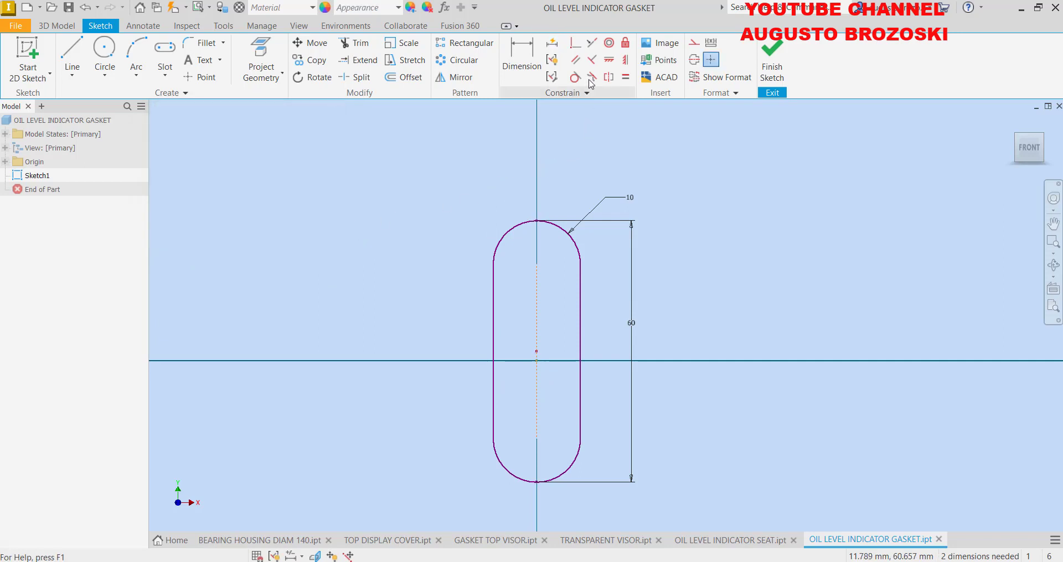
pyautogui.click(578, 47)
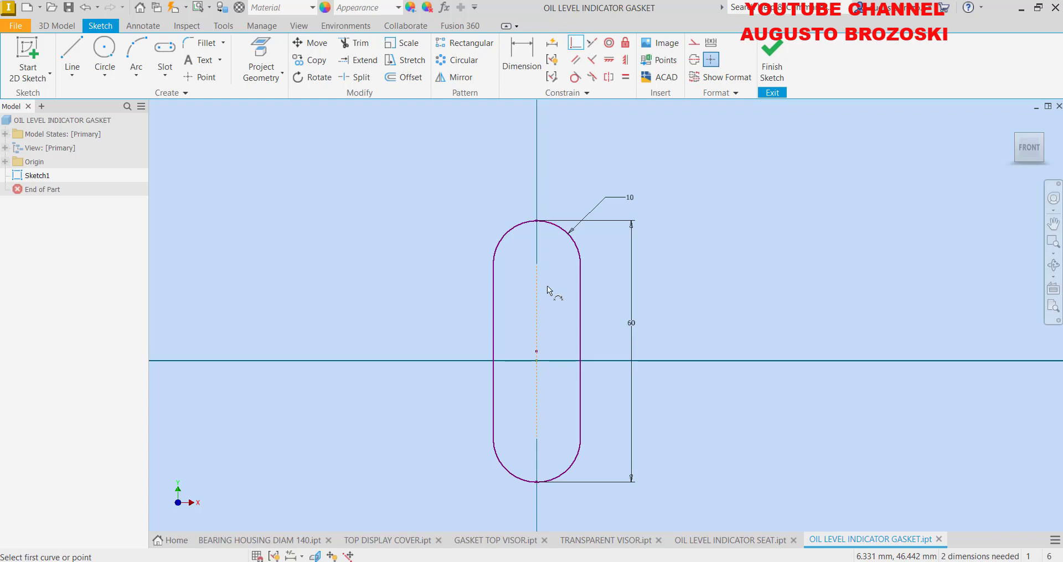
pyautogui.click(537, 353)
pyautogui.click(536, 361)
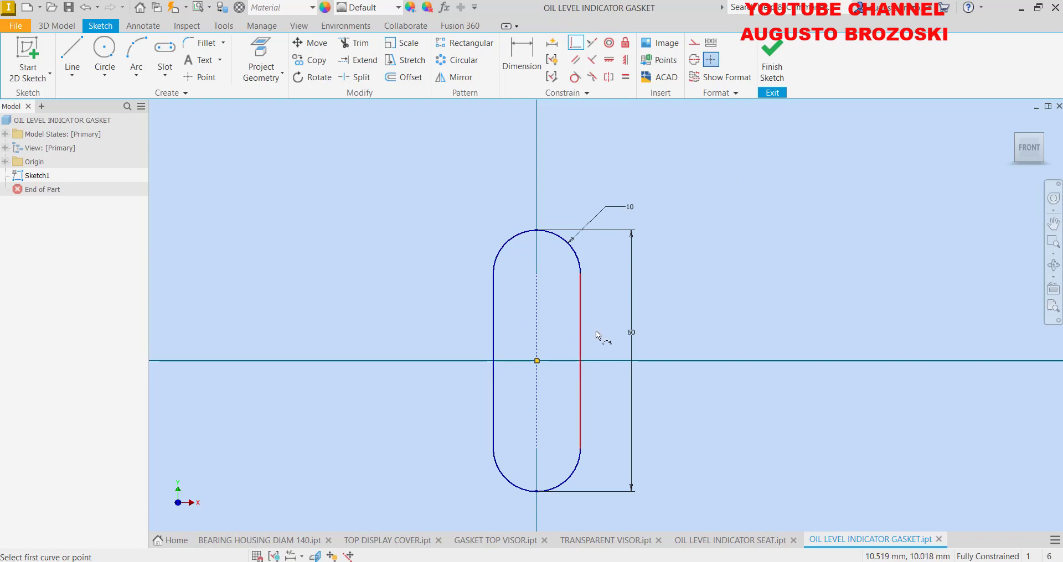
pyautogui.press('Escape')
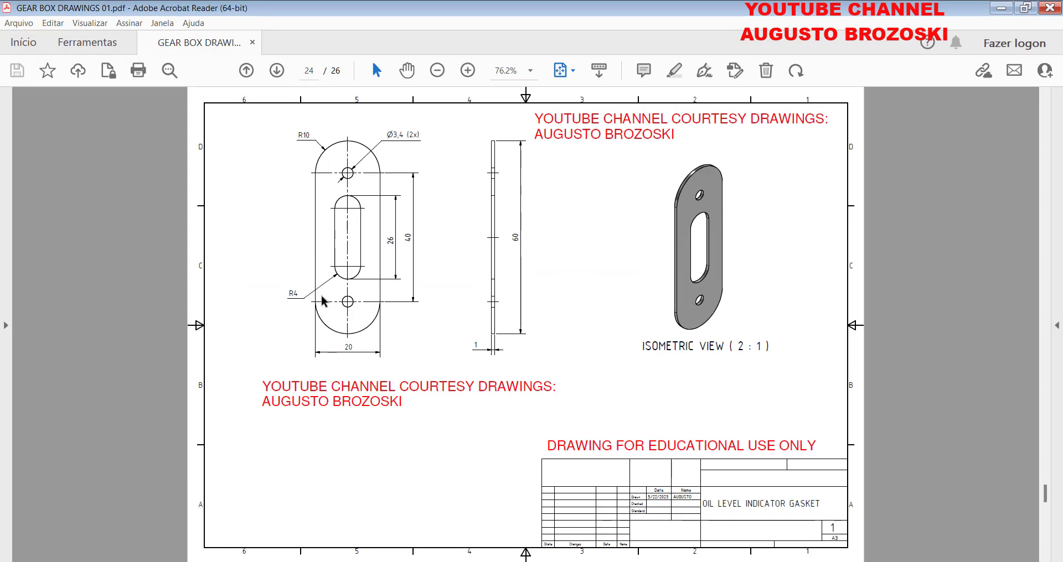
pyautogui.click(1001, 7)
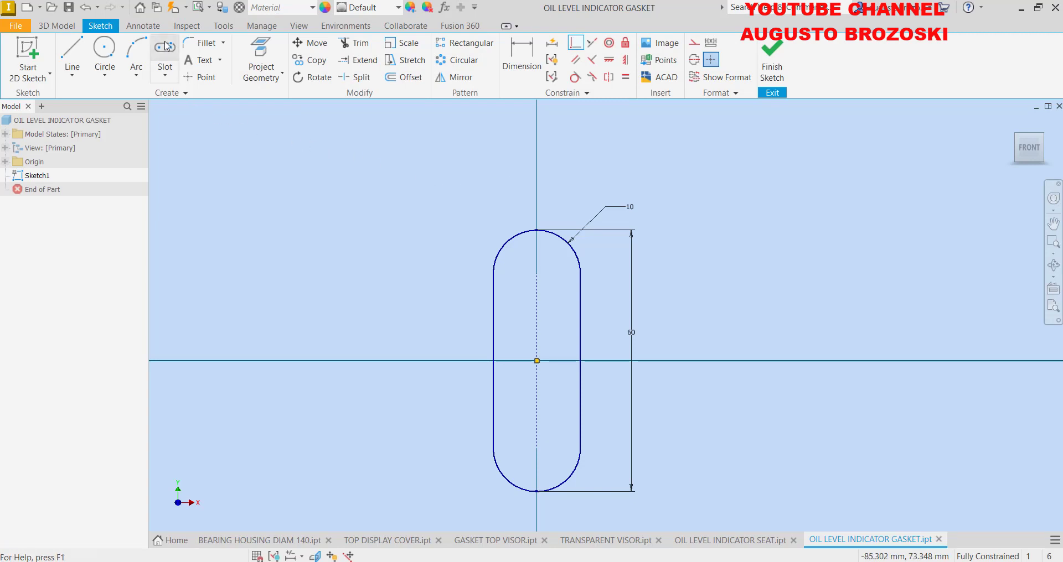
# Draw a centre-to-centre slot on the vertical centreline, inside the outer slot
pyautogui.click(167, 48)
pyautogui.click(535, 415)
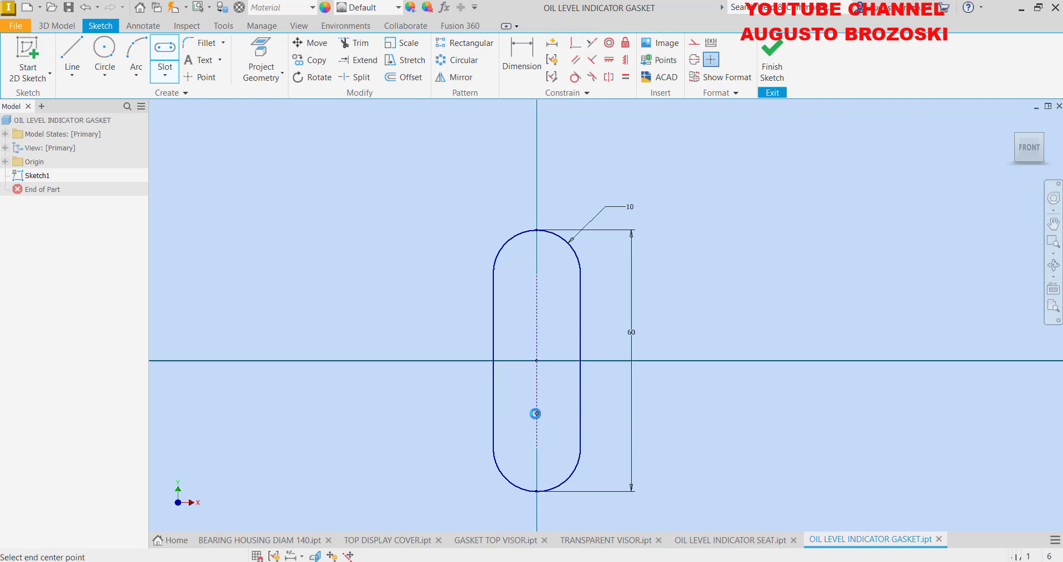
pyautogui.click(537, 304)
pyautogui.click(558, 312)
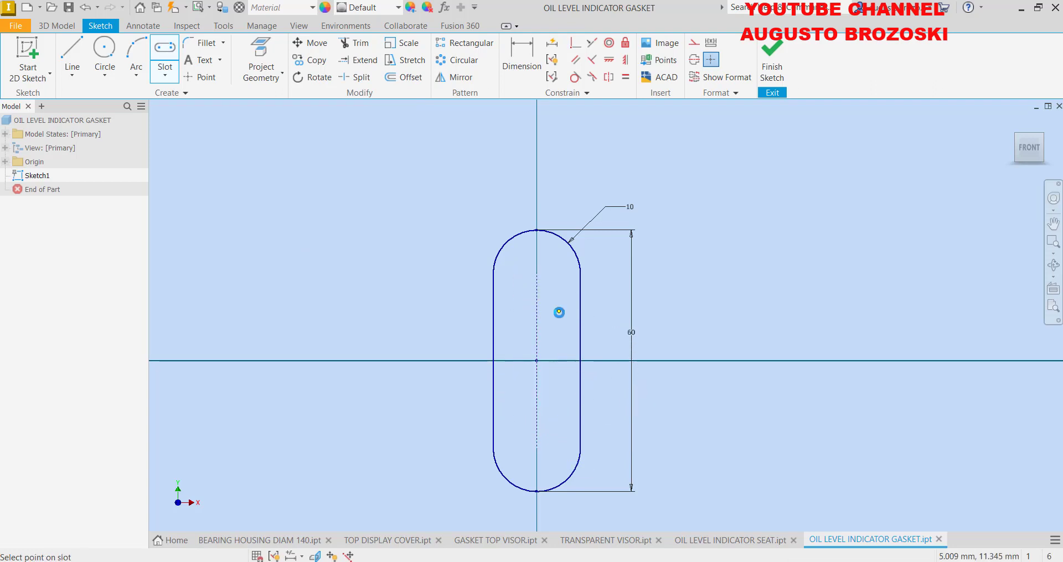
# Dimension the inner slot to 26 mm between centres with a 4 mm end radius
pyautogui.click(530, 61)
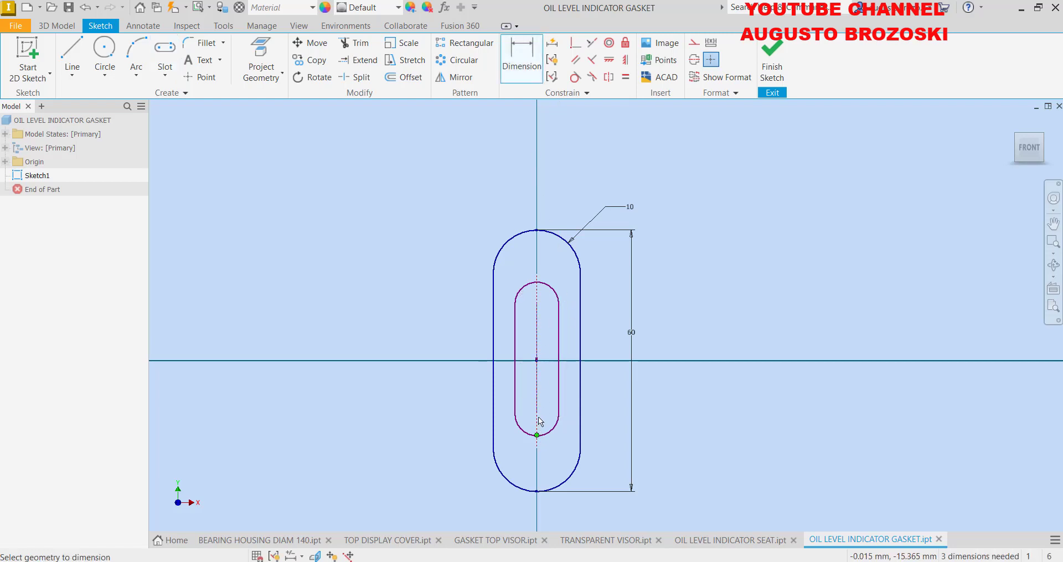
pyautogui.click(536, 282)
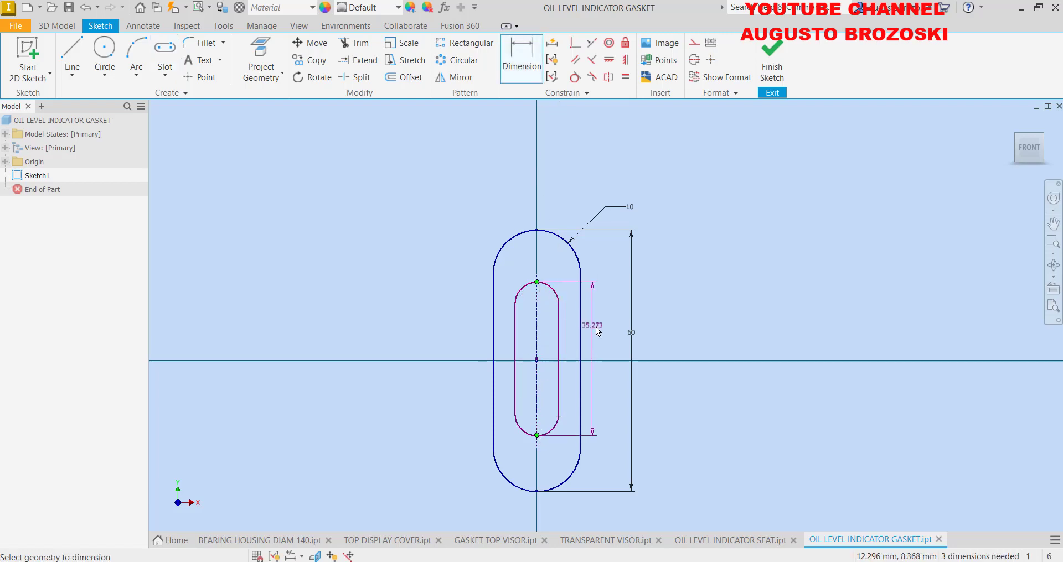
pyautogui.click(599, 330)
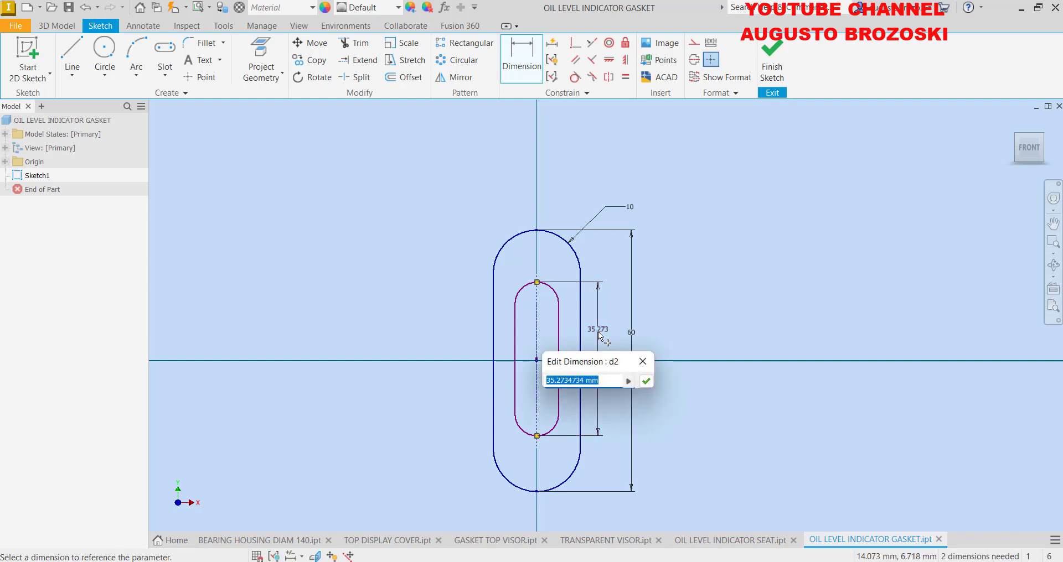
pyautogui.write('26')
pyautogui.press('Return')
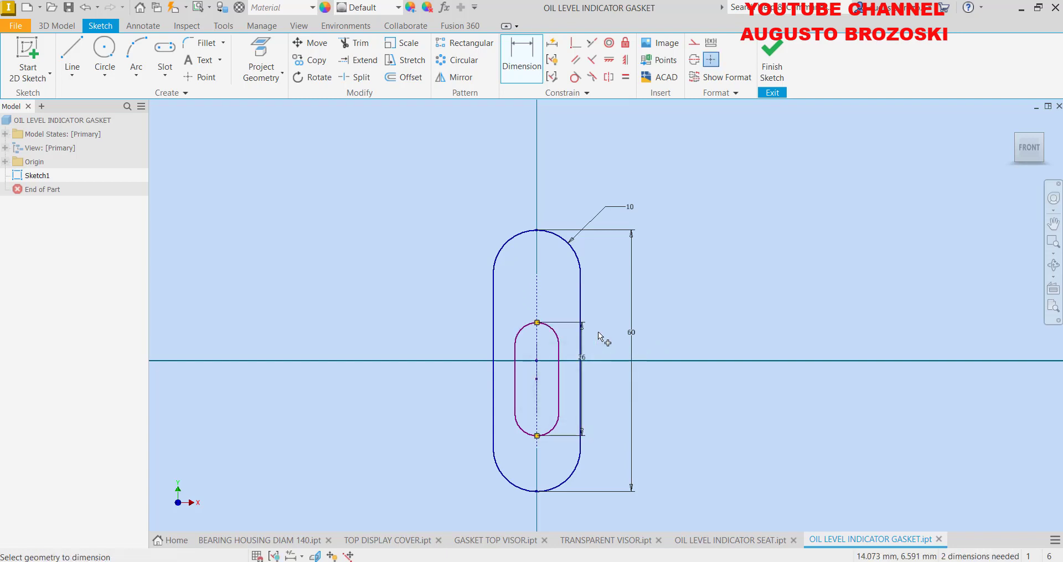
pyautogui.scroll(-2, 567, 376)
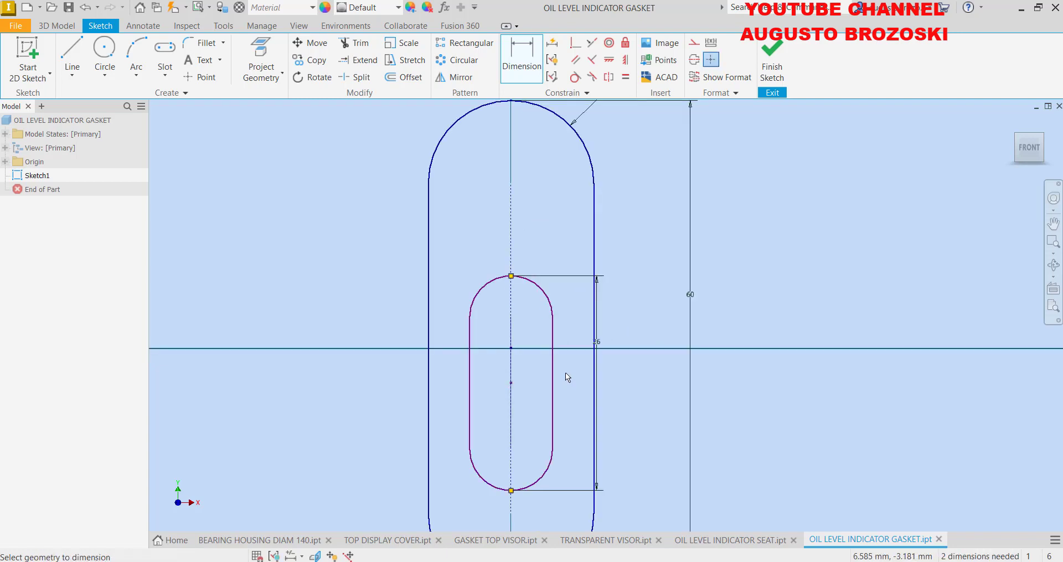
pyautogui.click(546, 300)
pyautogui.click(557, 256)
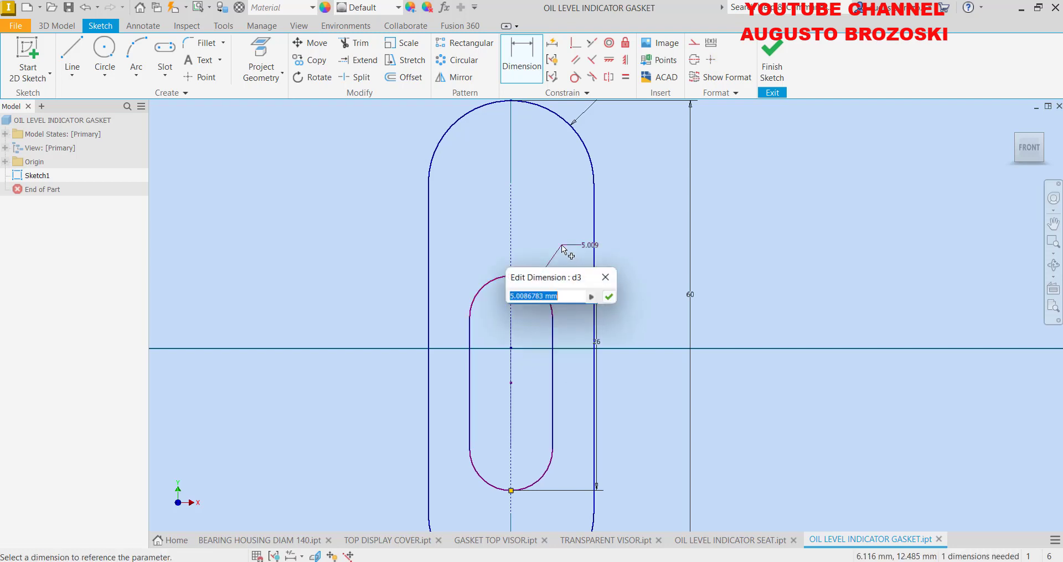
pyautogui.write('4')
pyautogui.press('Return')
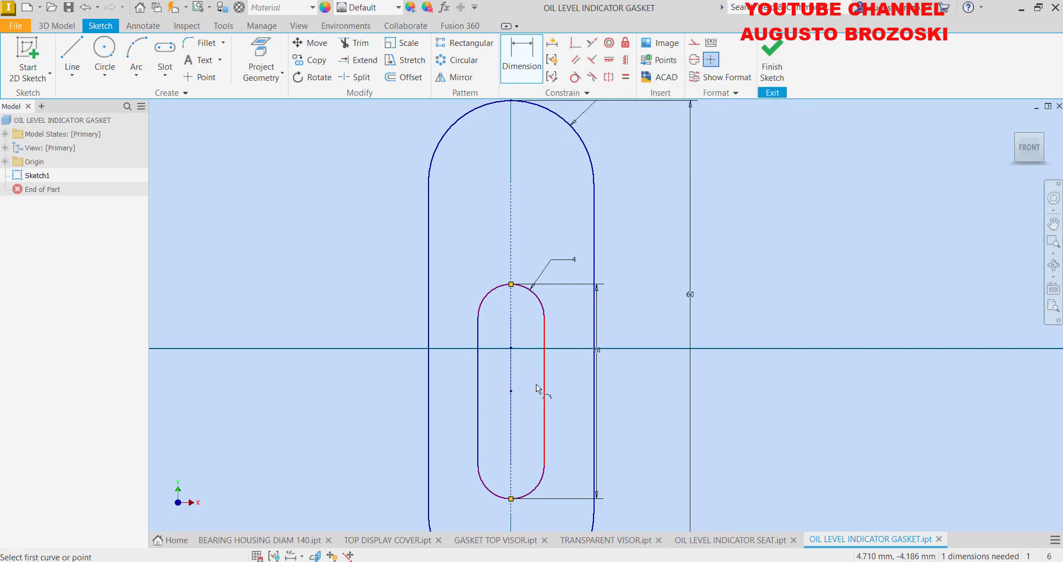
# Centre the inner slot on the origin, then select the outer slot's left side
pyautogui.click(511, 349)
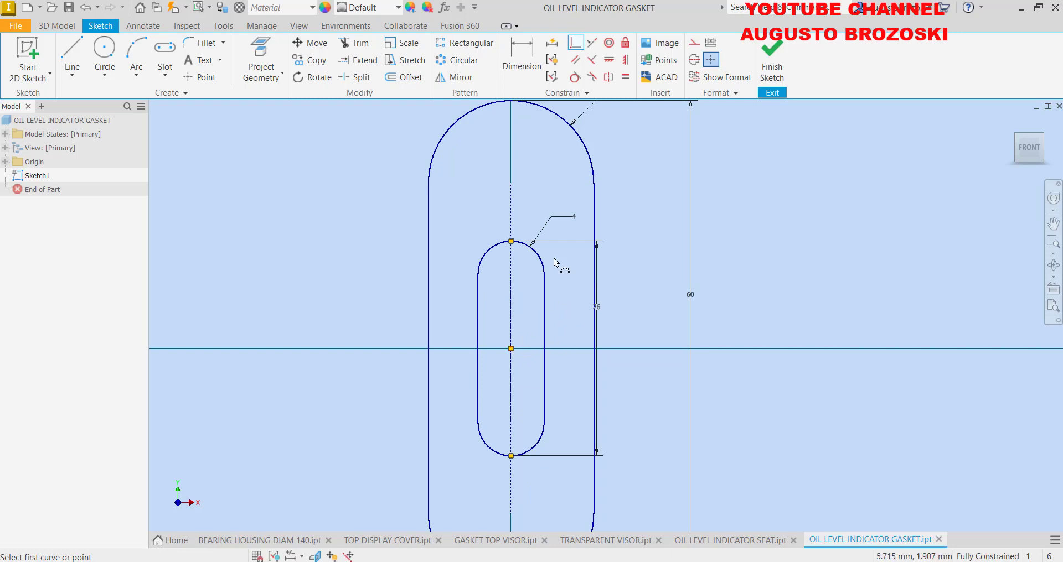
pyautogui.press('Escape')
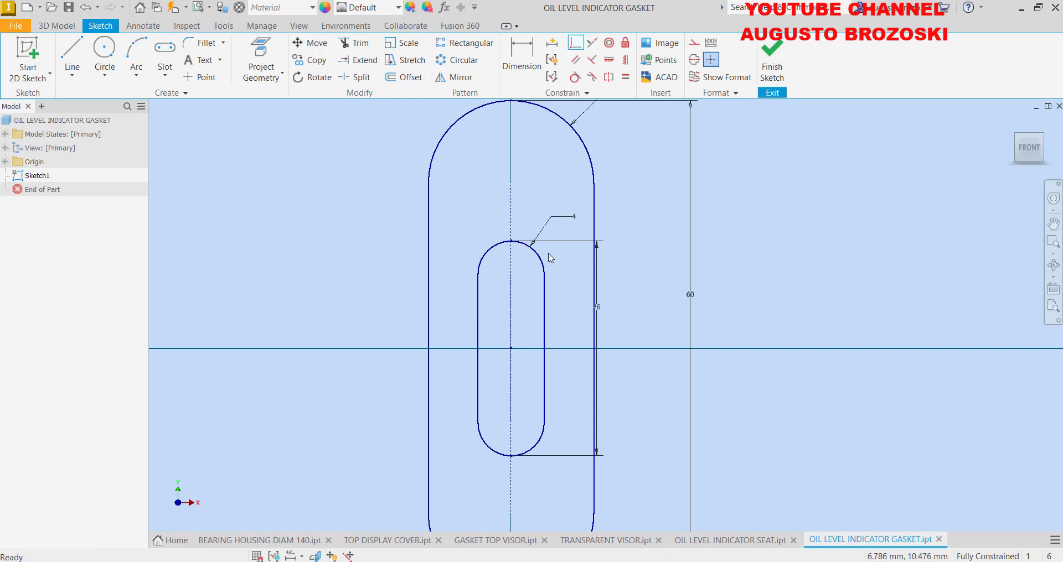
pyautogui.click(547, 268)
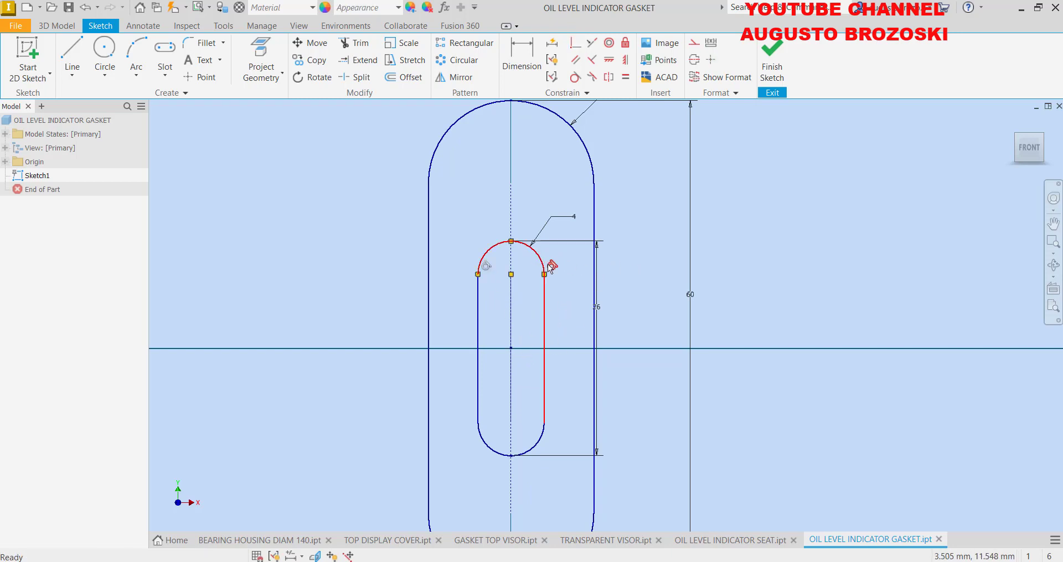
pyautogui.click(546, 315)
pyautogui.click(429, 246)
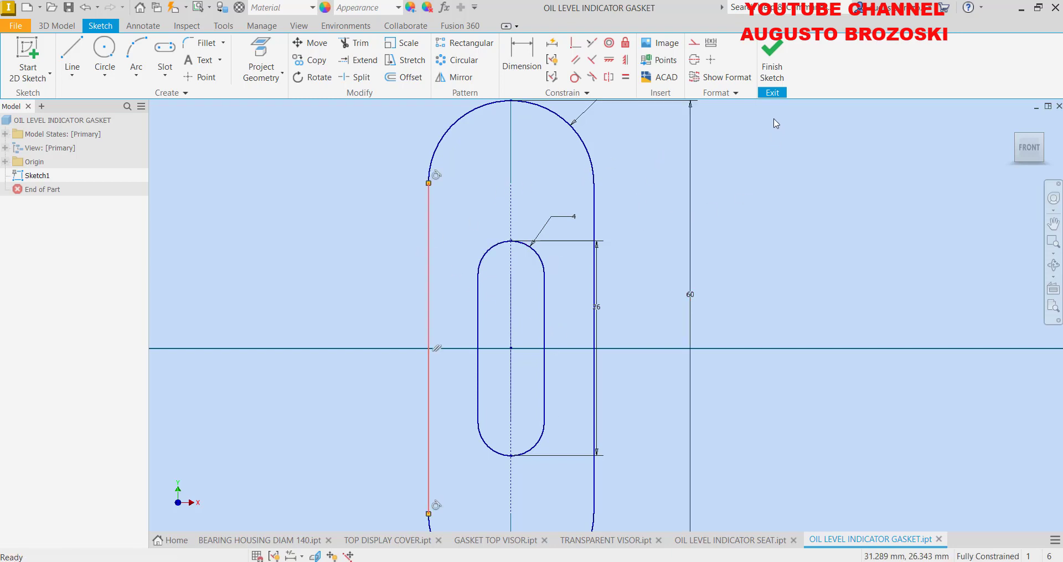
# Finish the sketch and extrude the region between the two slots 1 mm thick
pyautogui.click(771, 61)
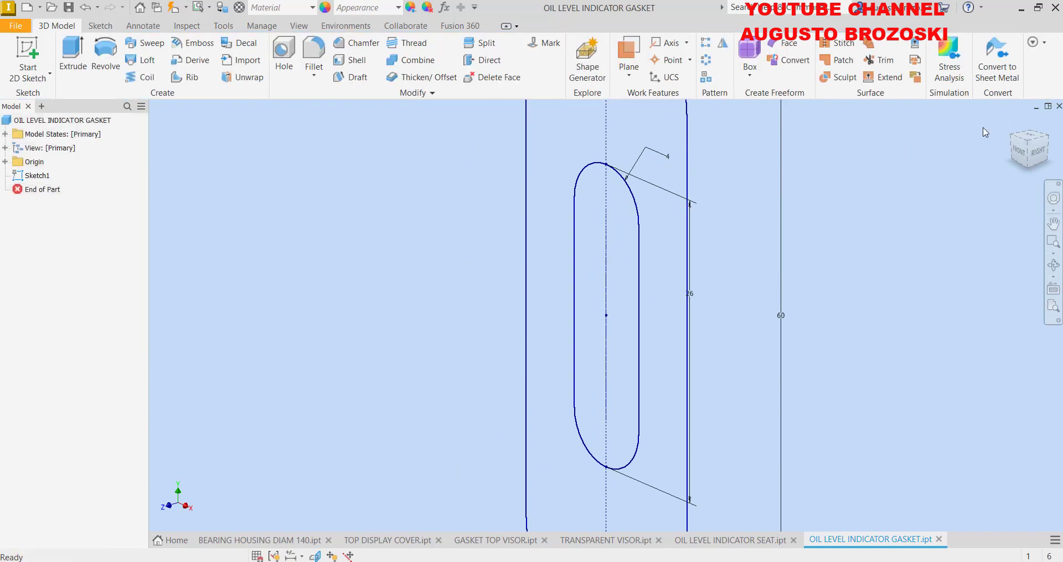
pyautogui.click(1012, 126)
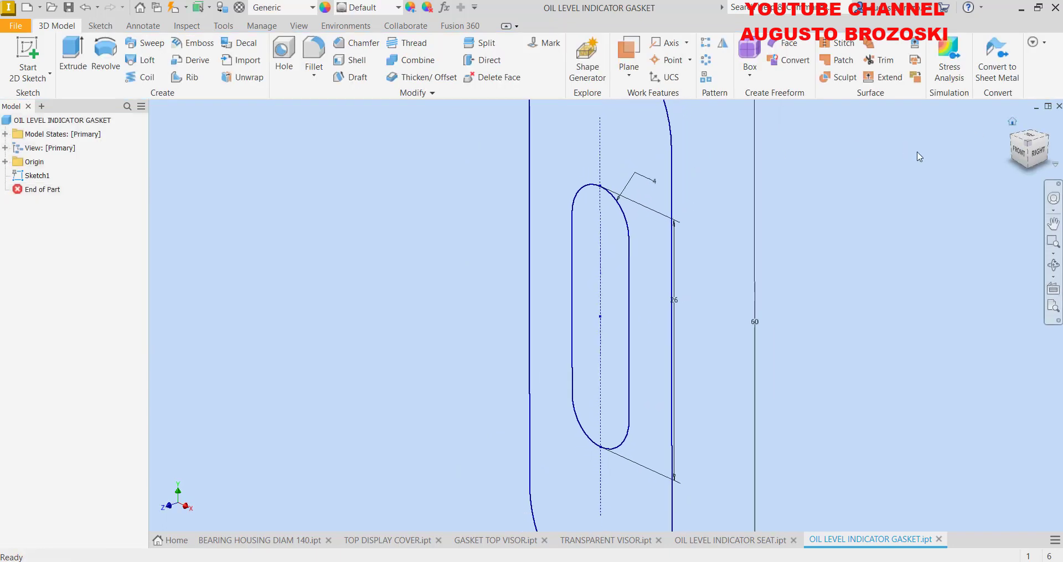
pyautogui.click(82, 49)
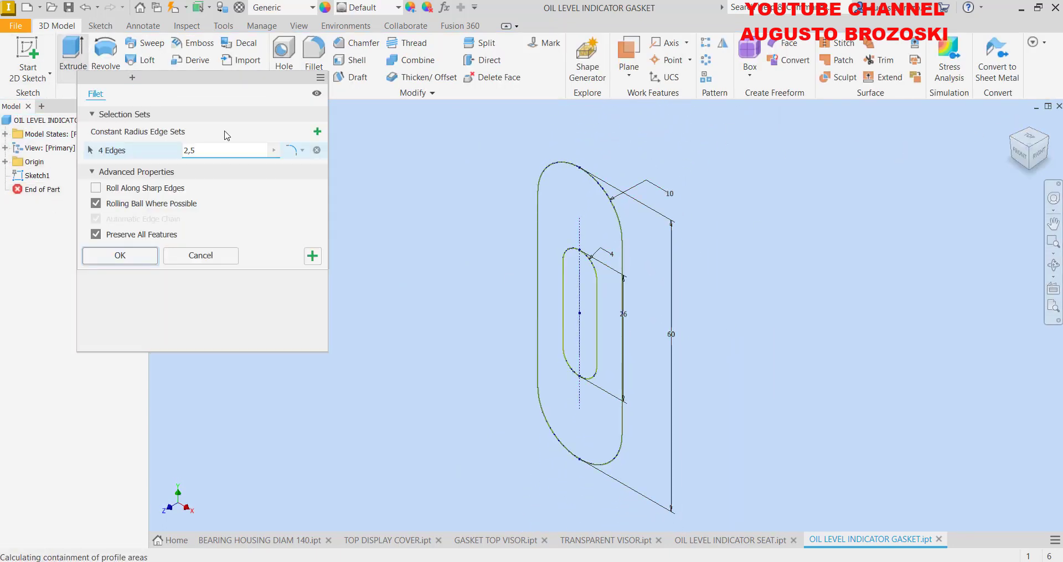
pyautogui.click(557, 211)
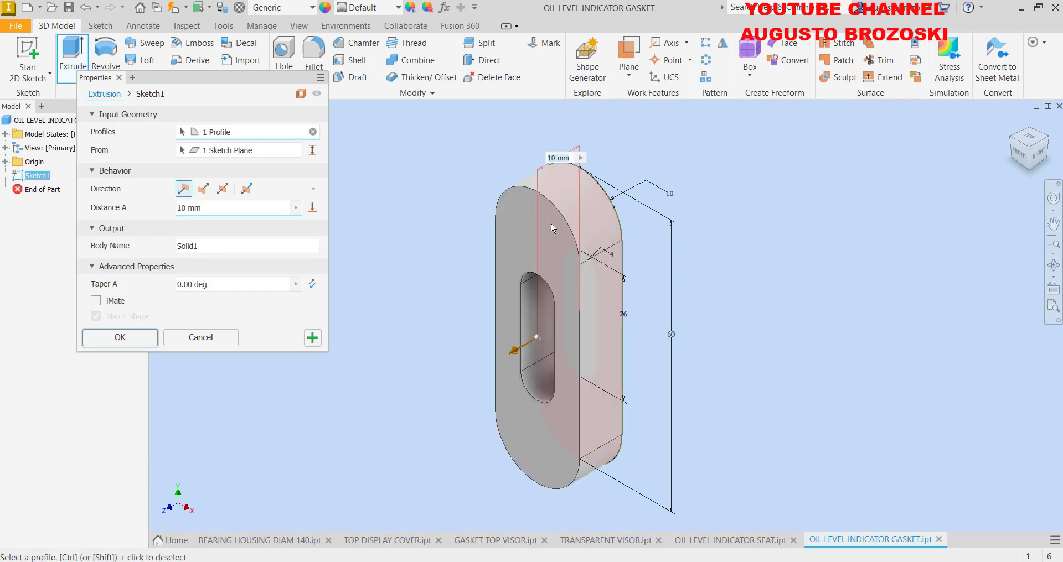
pyautogui.click(206, 208)
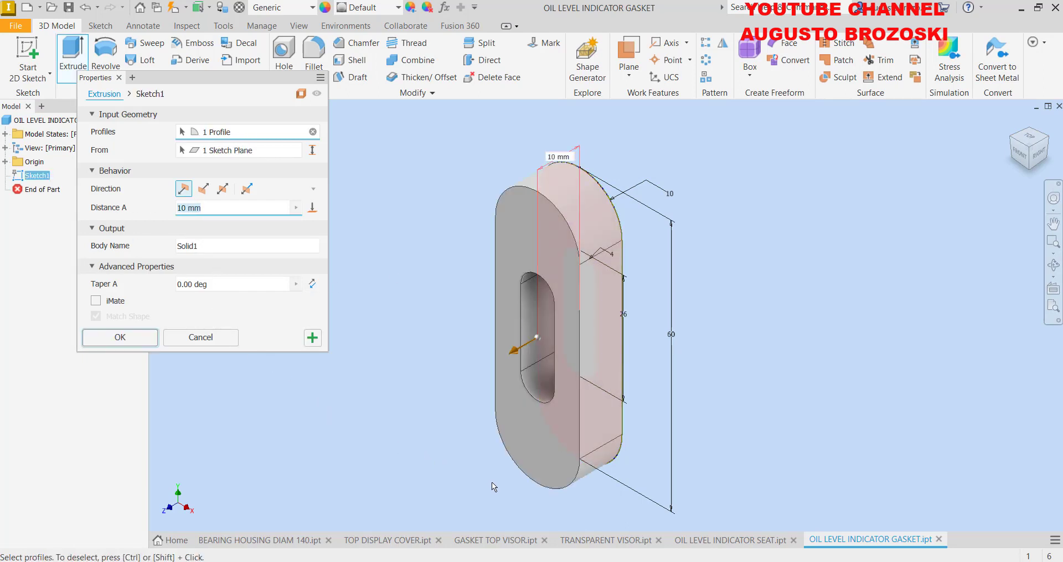
pyautogui.write('1')
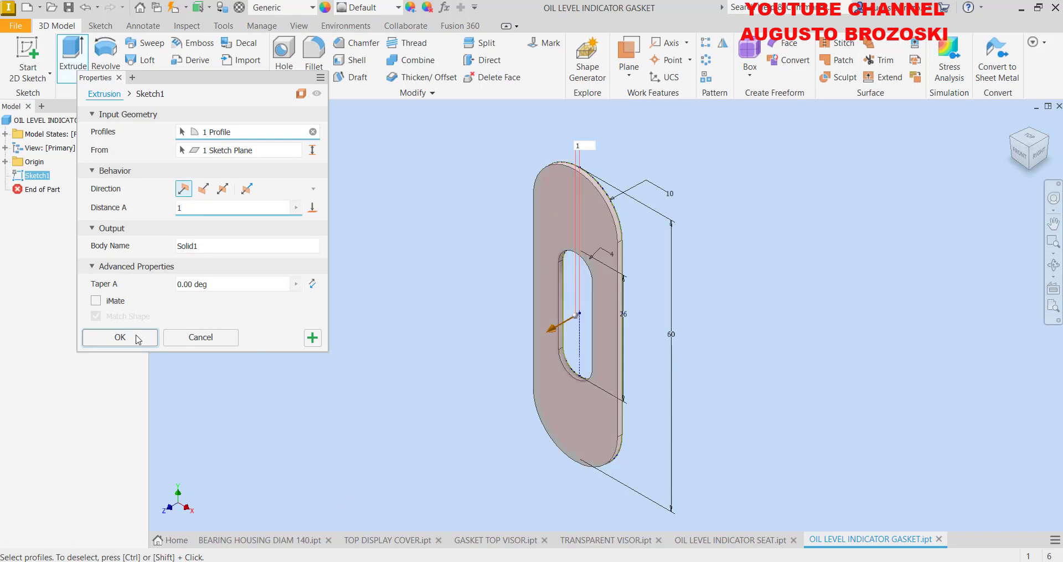
pyautogui.click(137, 340)
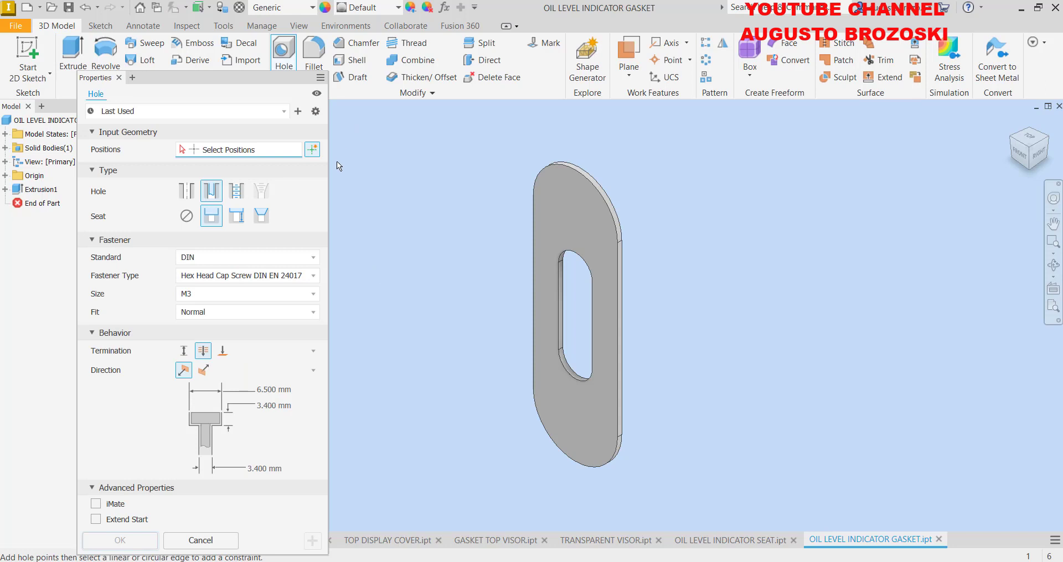
# Place two hole points concentric with the gasket's upper and lower rounded ends
pyautogui.click(553, 206)
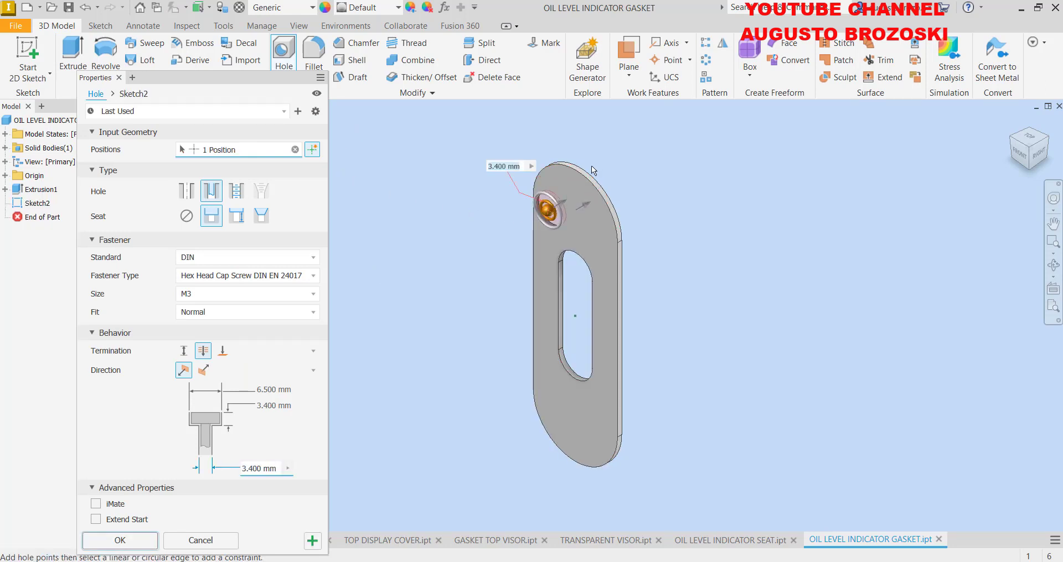
pyautogui.scroll(-5, 591, 165)
pyautogui.click(556, 184)
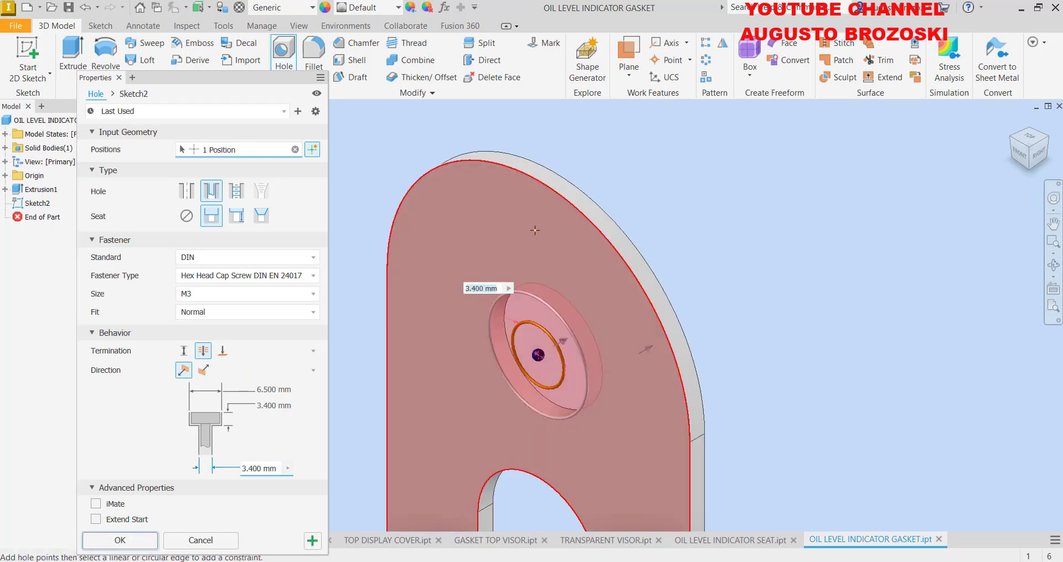
pyautogui.scroll(3, 573, 235)
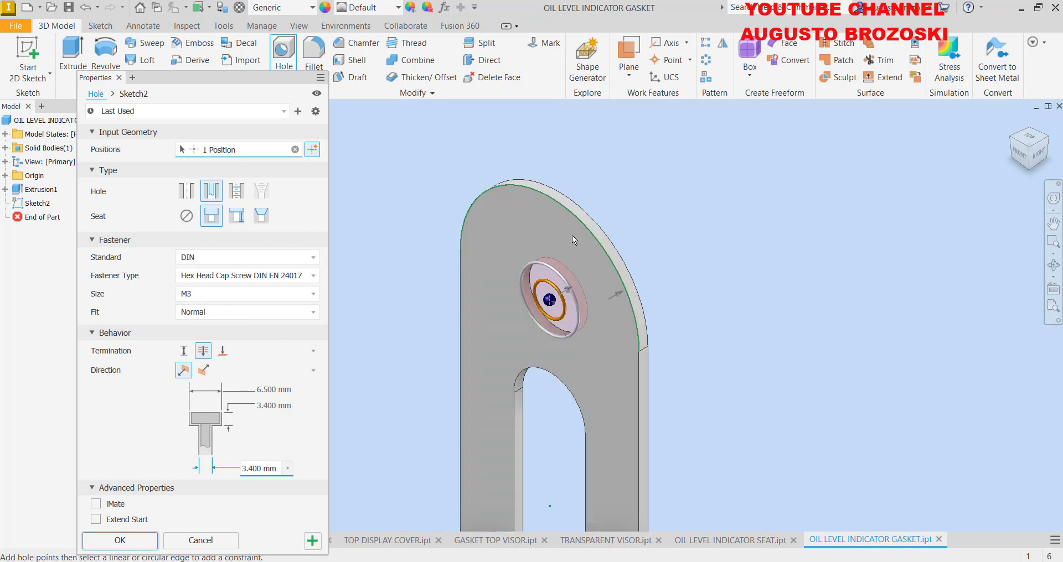
pyautogui.scroll(3, 572, 302)
pyautogui.scroll(-5, 575, 332)
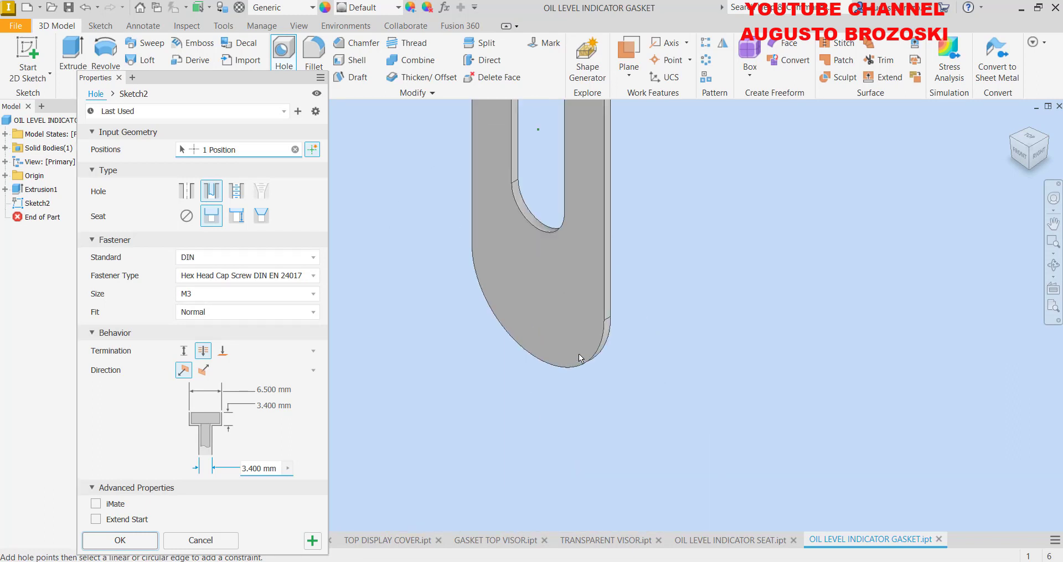
pyautogui.click(536, 316)
pyautogui.click(501, 330)
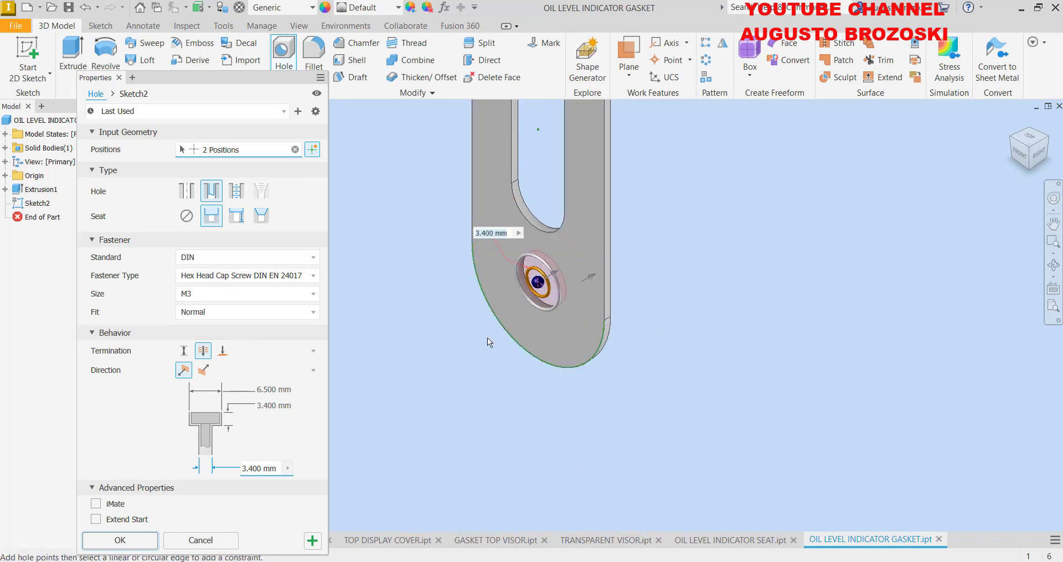
# Make them plain 3.4 mm drilled holes with no counterbore and create them
pyautogui.click(189, 195)
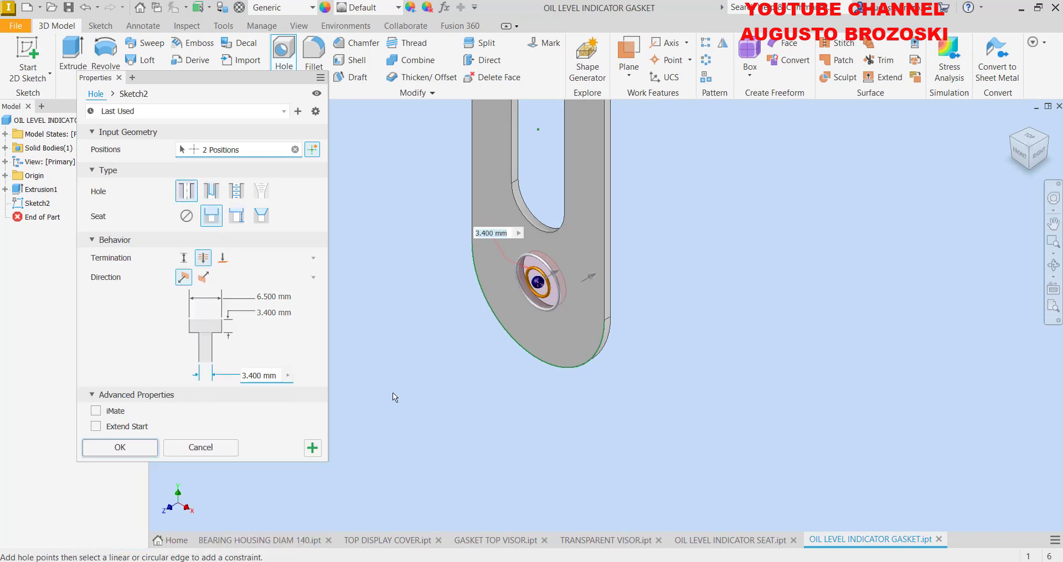
pyautogui.click(189, 220)
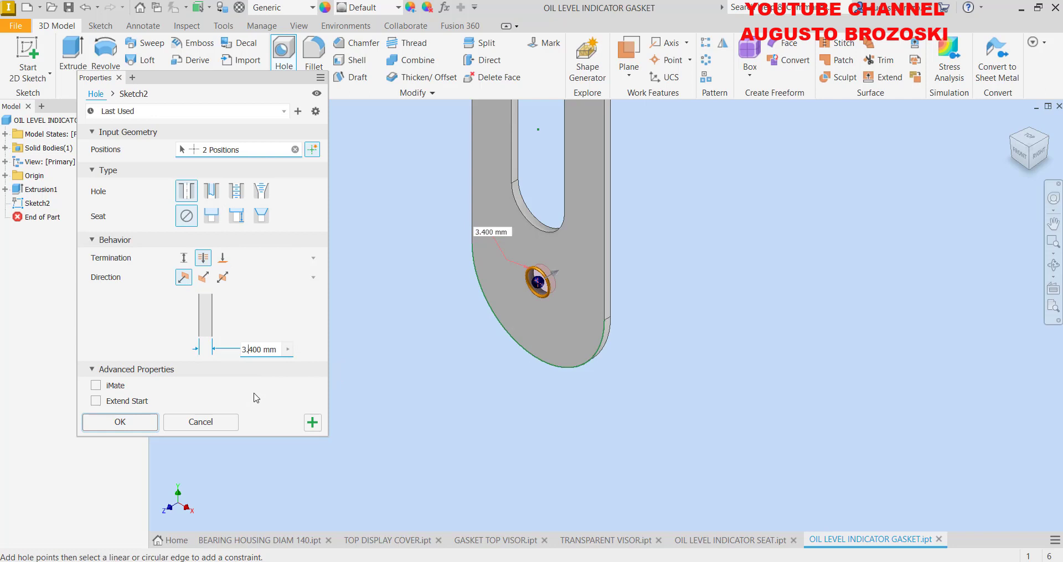
pyautogui.click(138, 424)
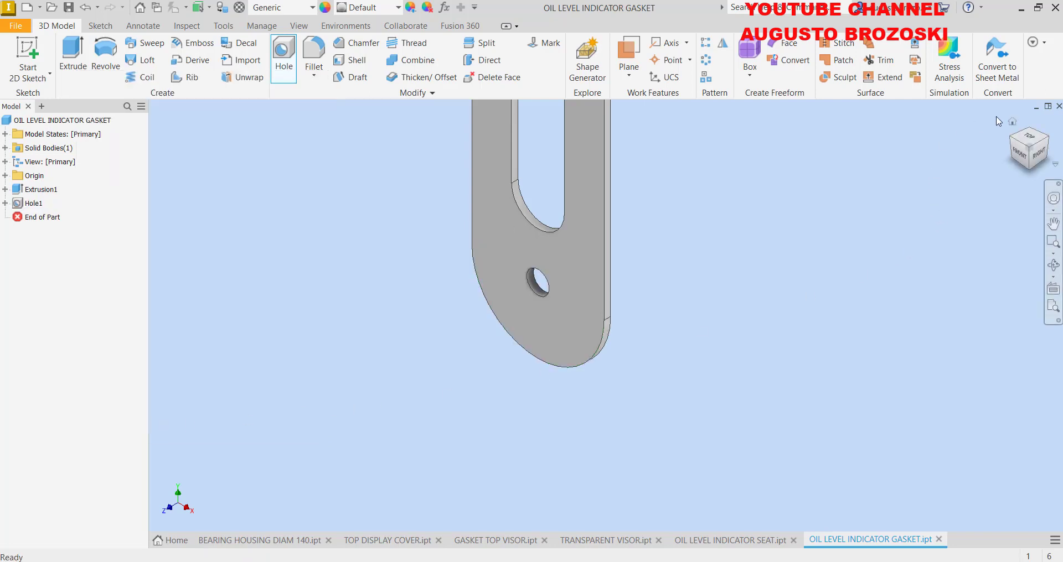
# Return to the Home view and set the gasket's material to Rubber
pyautogui.click(1012, 122)
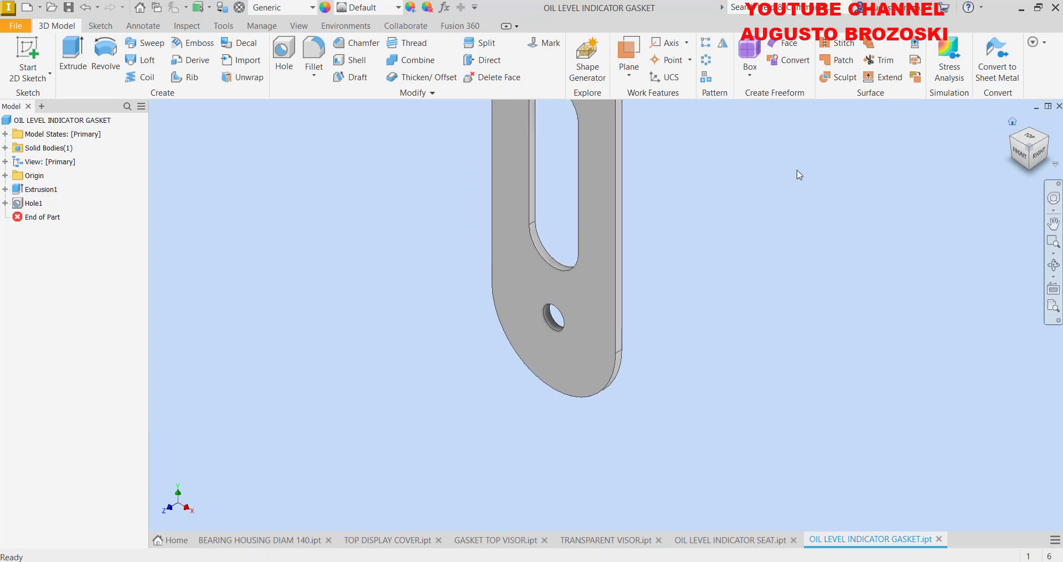
pyautogui.click(313, 7)
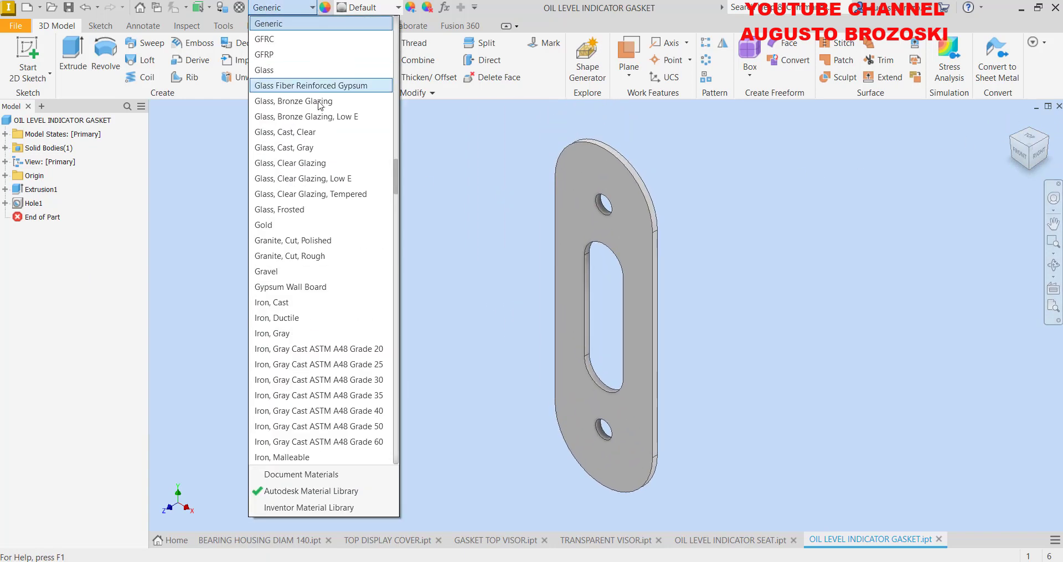
pyautogui.scroll(-20, 344, 222)
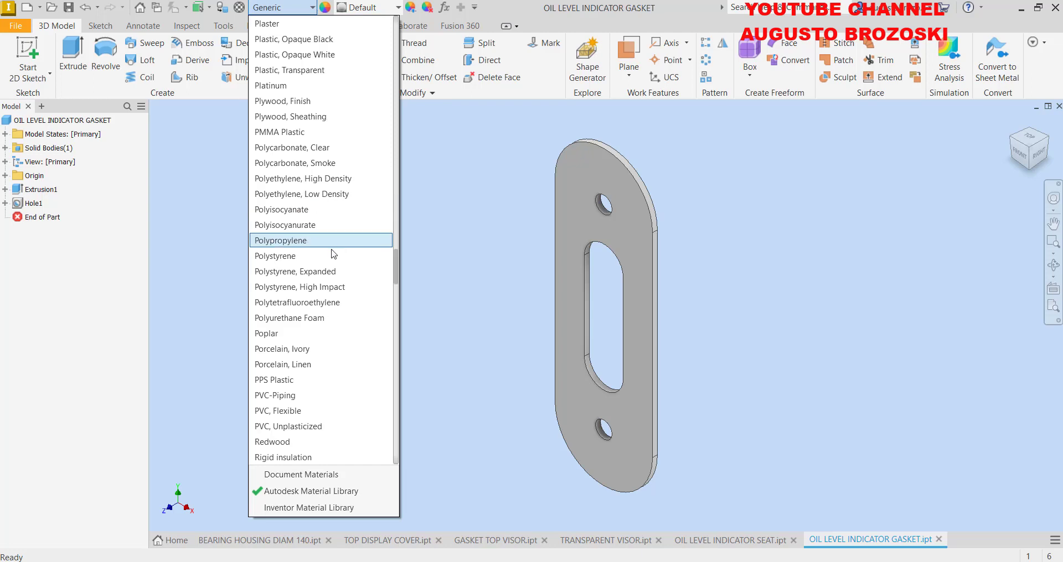
pyautogui.scroll(-1, 341, 385)
pyautogui.scroll(-1, 337, 387)
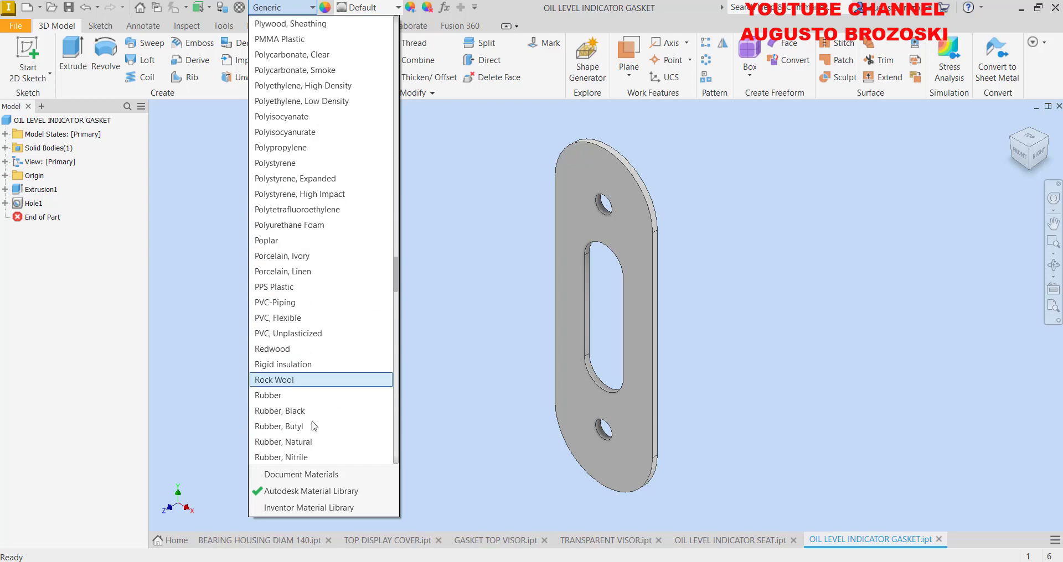
pyautogui.click(272, 401)
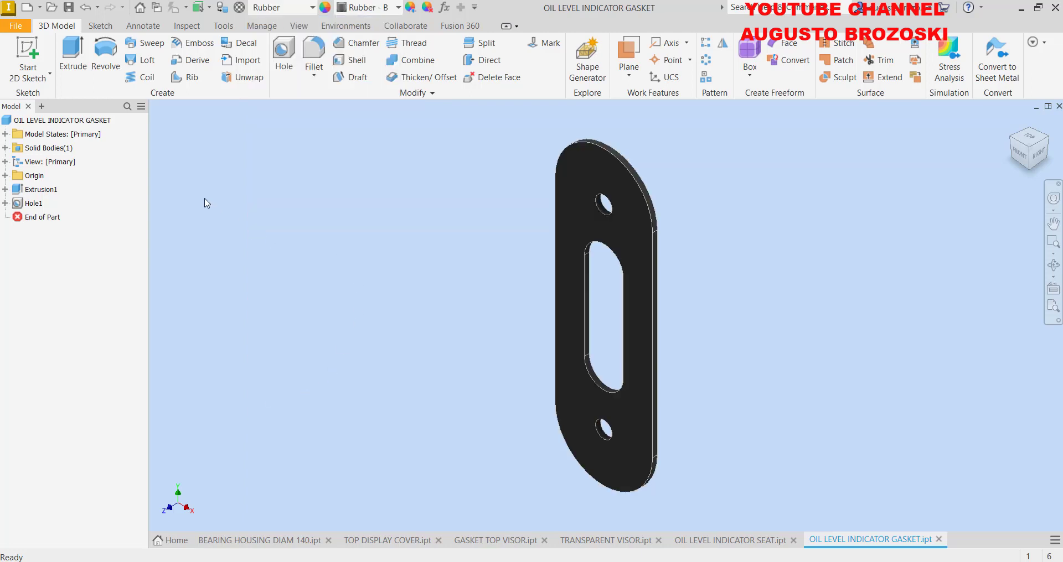
pyautogui.click(68, 8)
# Create a new Standard (mm) part and start a 2D sketch on the XY plane
pyautogui.click(27, 7)
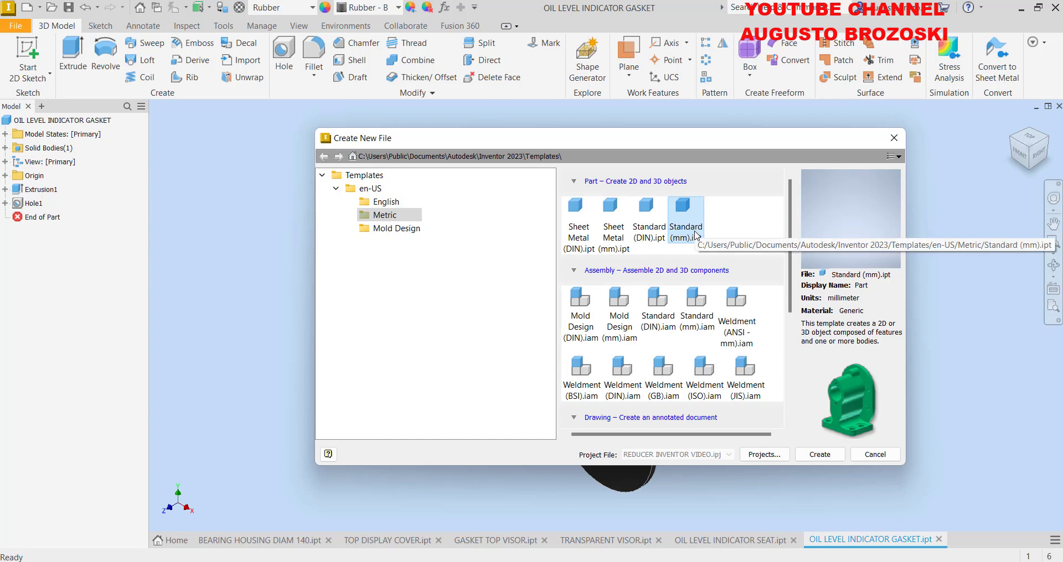
pyautogui.click(819, 454)
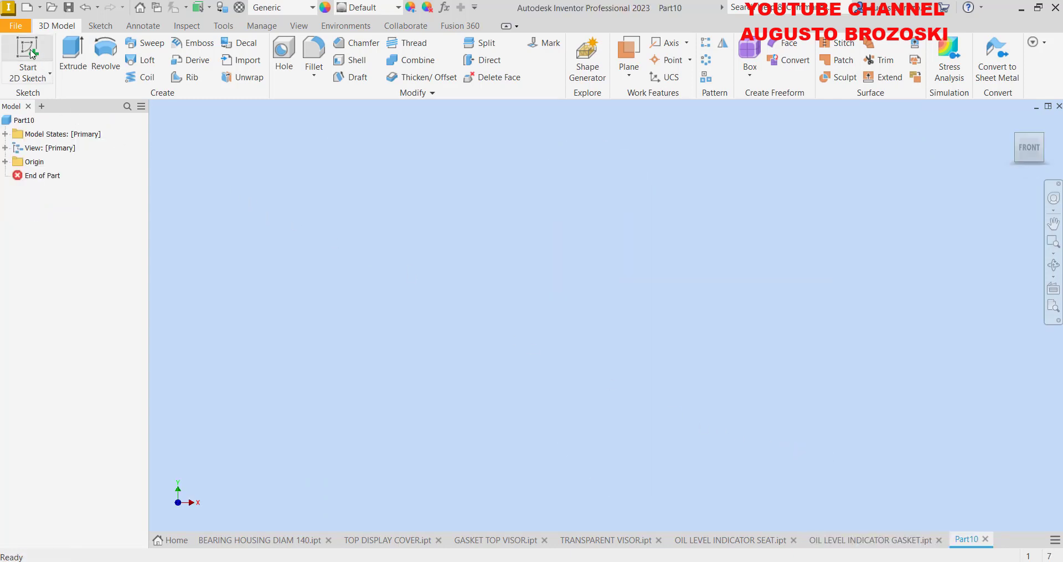
pyautogui.press('s')
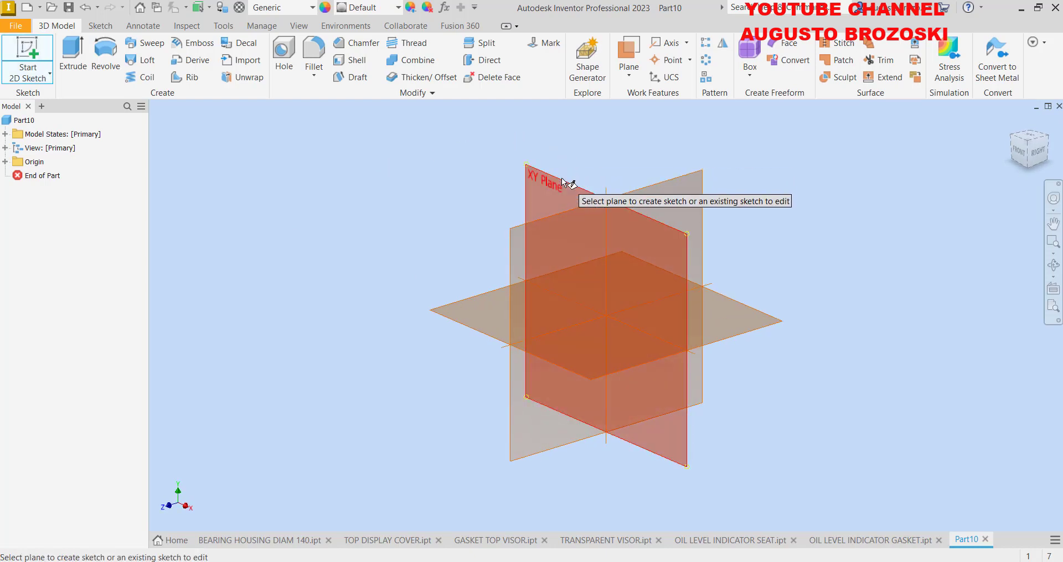
pyautogui.click(562, 178)
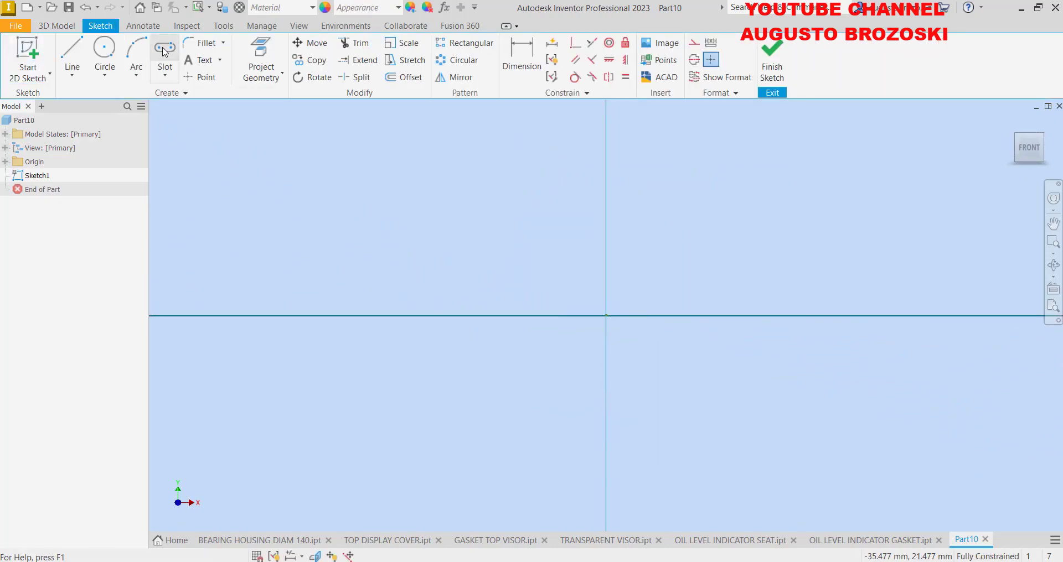
# Draw a vertical slot with both centres on the Y axis
pyautogui.click(164, 50)
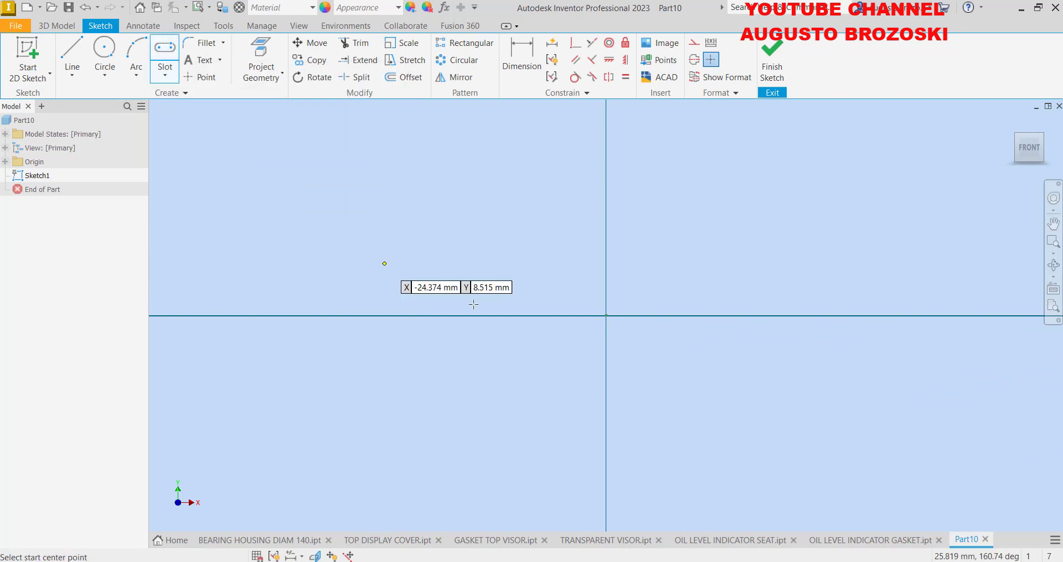
pyautogui.click(605, 424)
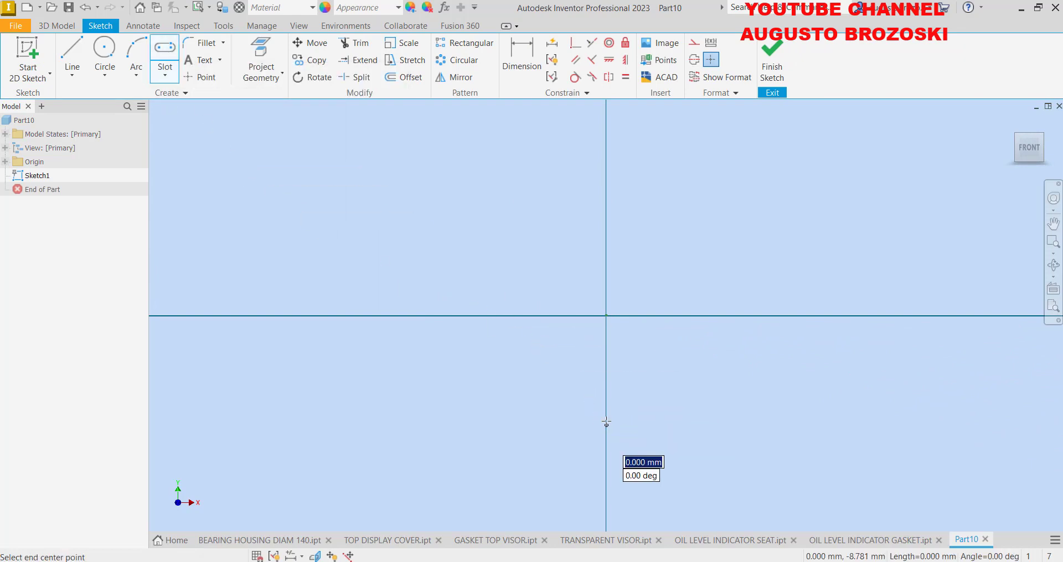
pyautogui.click(605, 183)
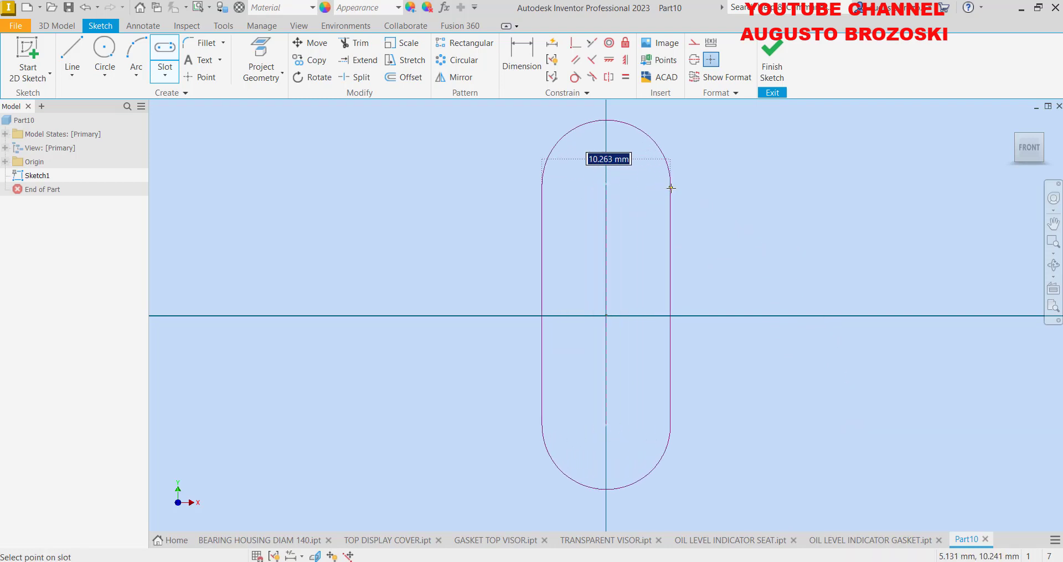
pyautogui.click(670, 186)
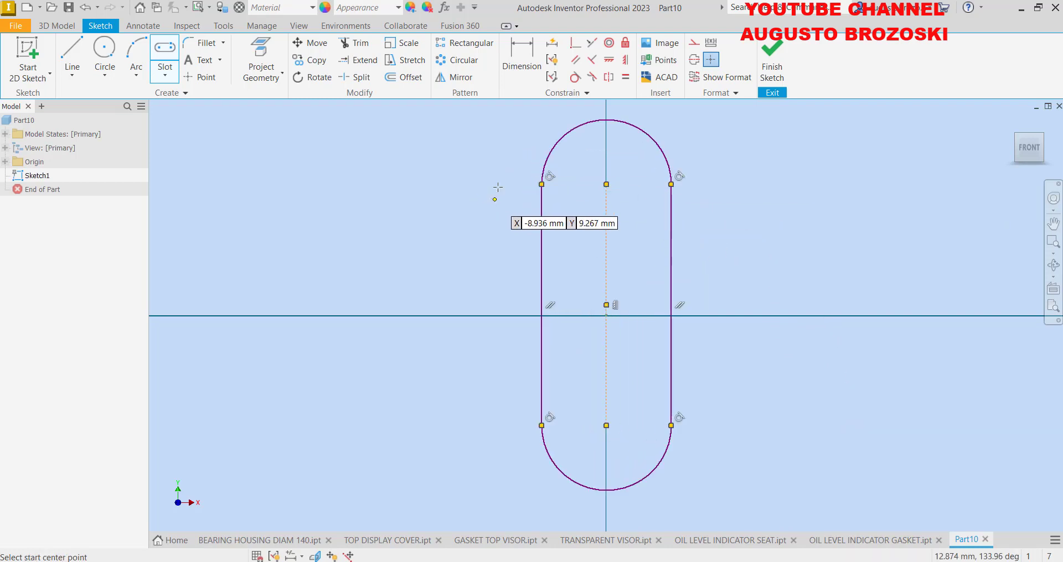
pyautogui.press('Escape')
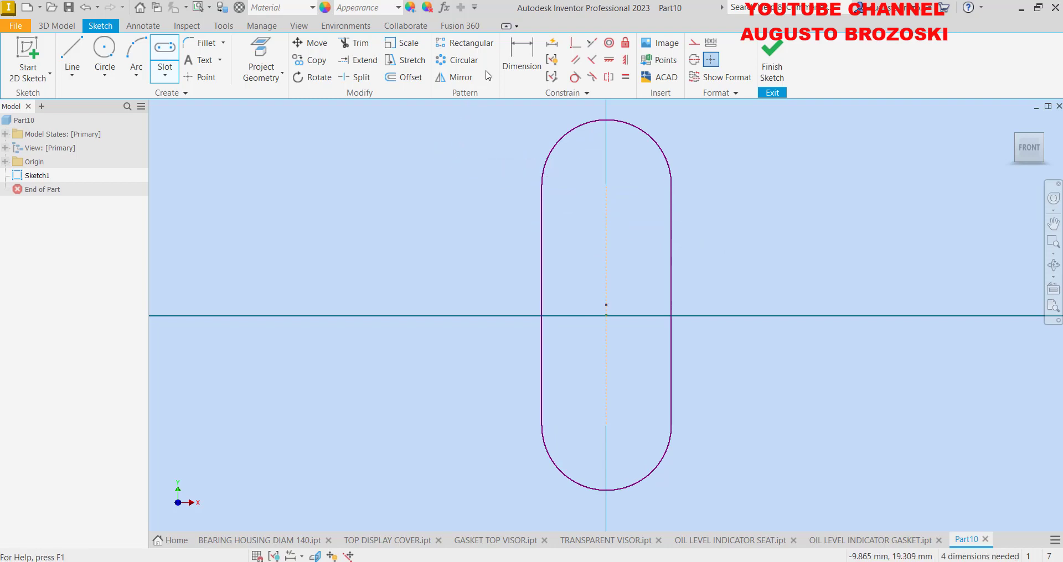
# Dimension the slot to 28 mm overall length and a 6.5 mm end radius
pyautogui.click(515, 61)
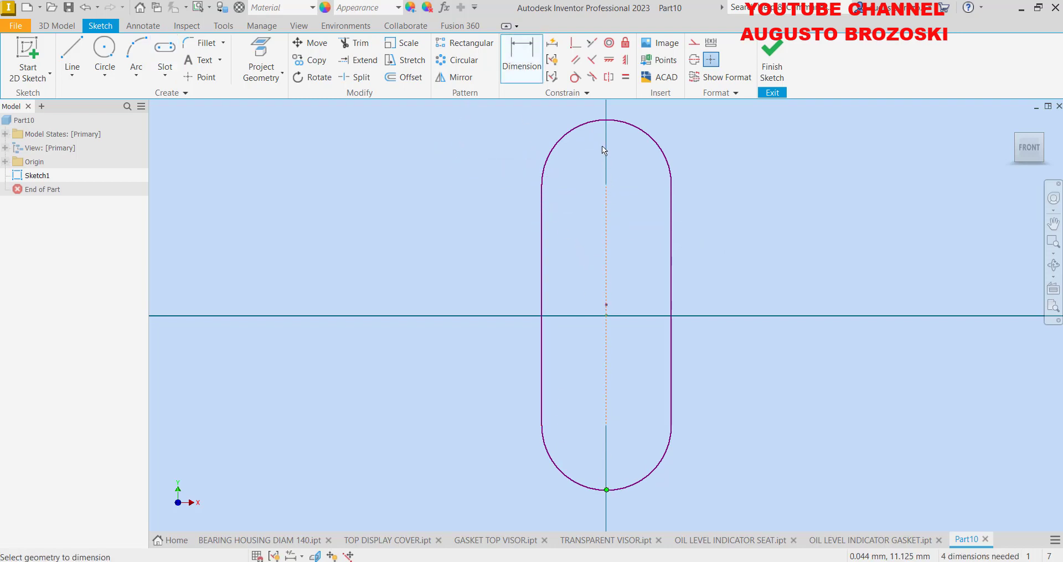
pyautogui.click(606, 120)
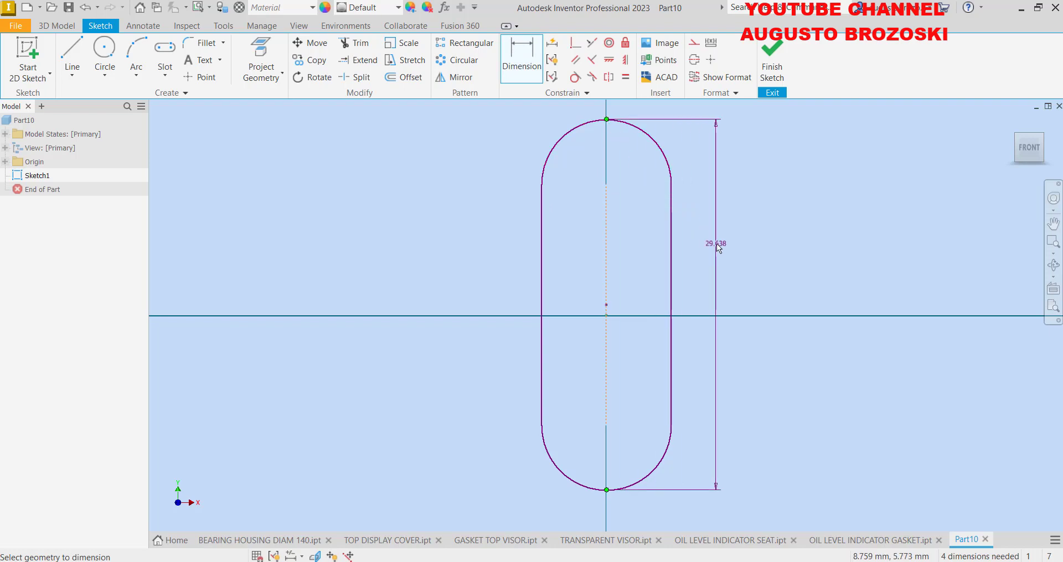
pyautogui.click(717, 243)
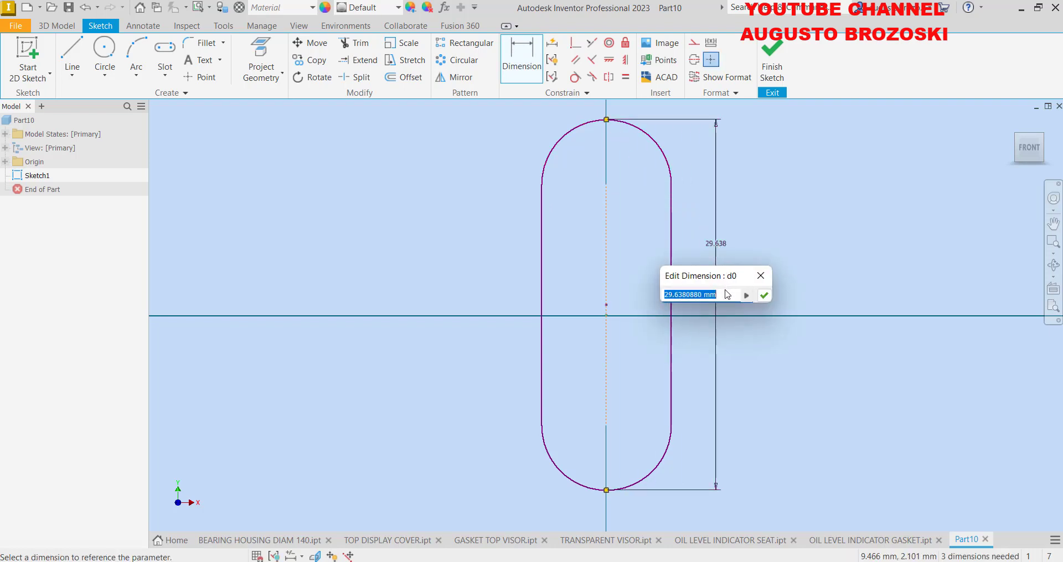
pyautogui.write('28')
pyautogui.press('Return')
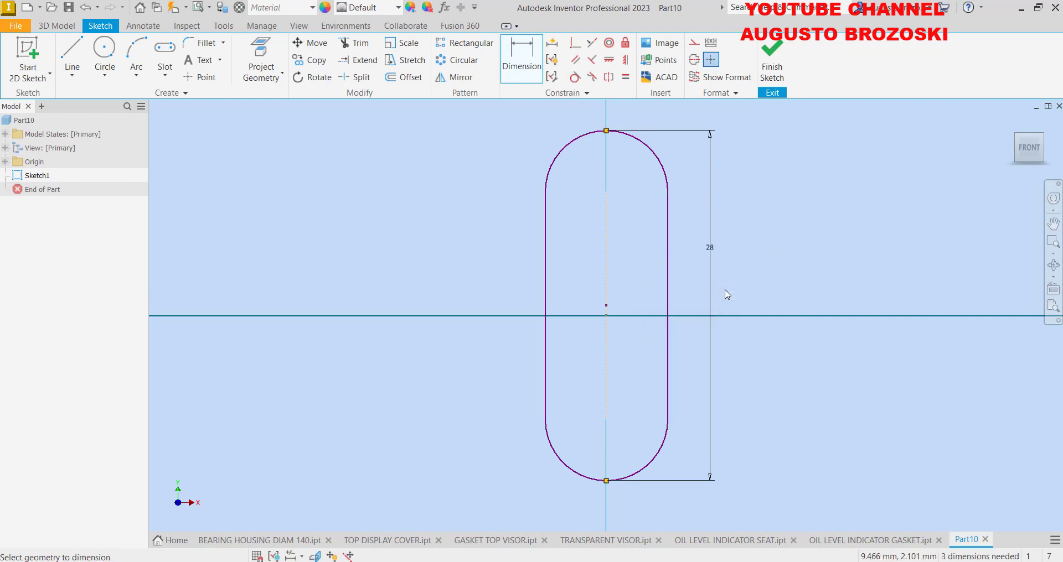
pyautogui.click(645, 146)
pyautogui.click(675, 118)
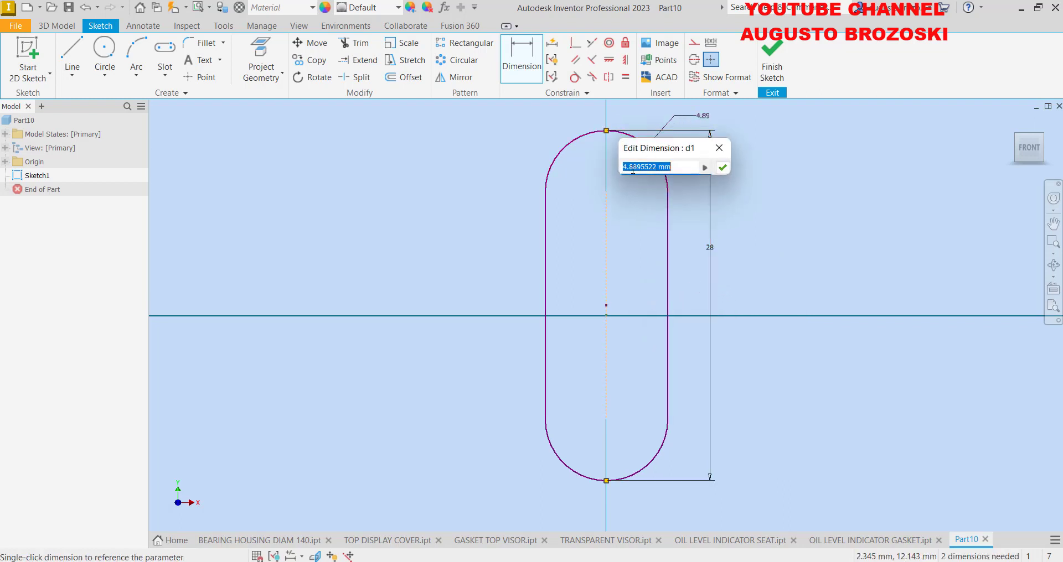
pyautogui.write('6,5')
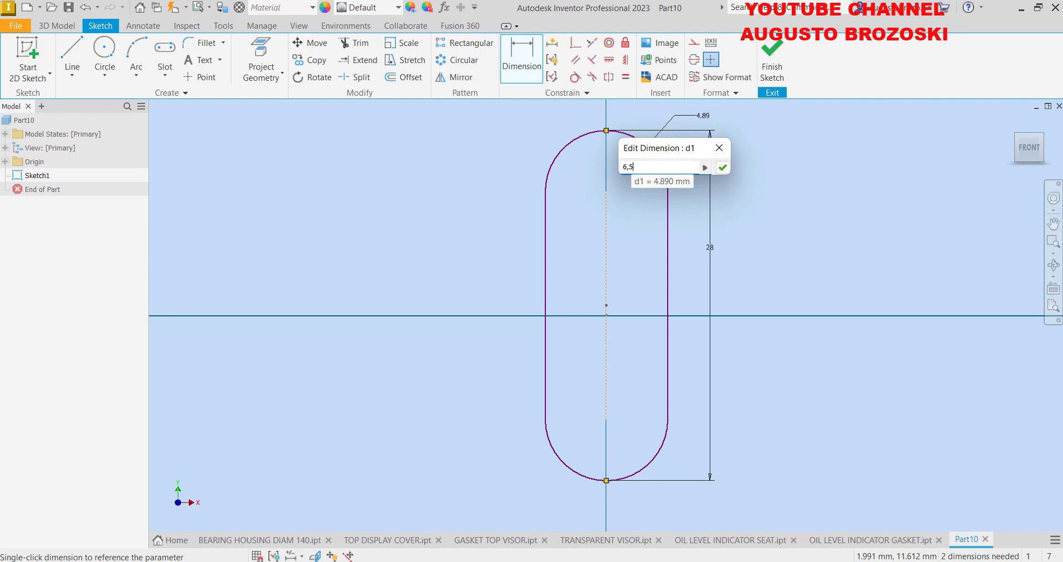
pyautogui.press('Return')
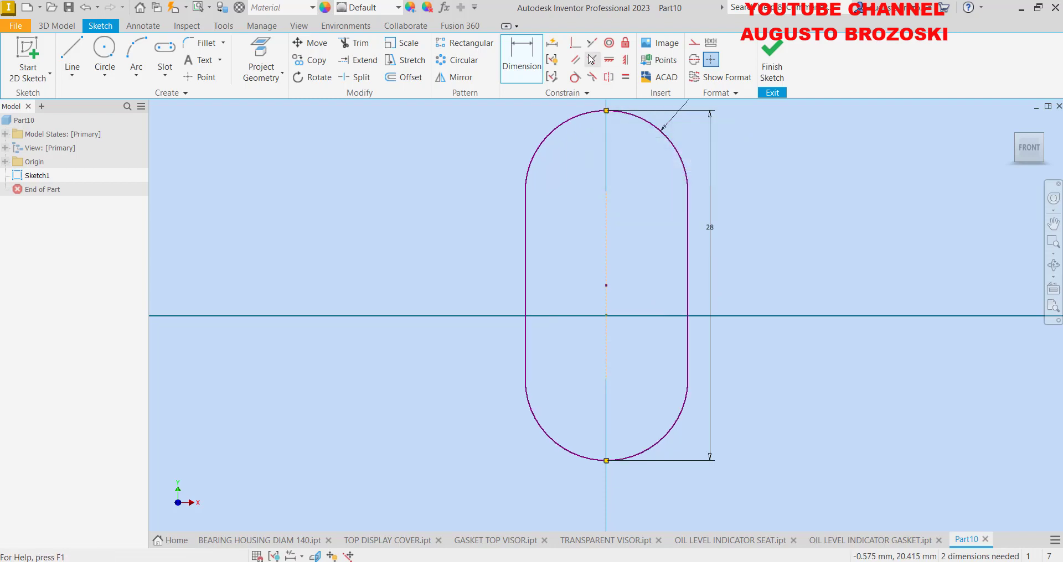
# Make the slot's midpoint coincident with the origin and finish the sketch
pyautogui.click(576, 44)
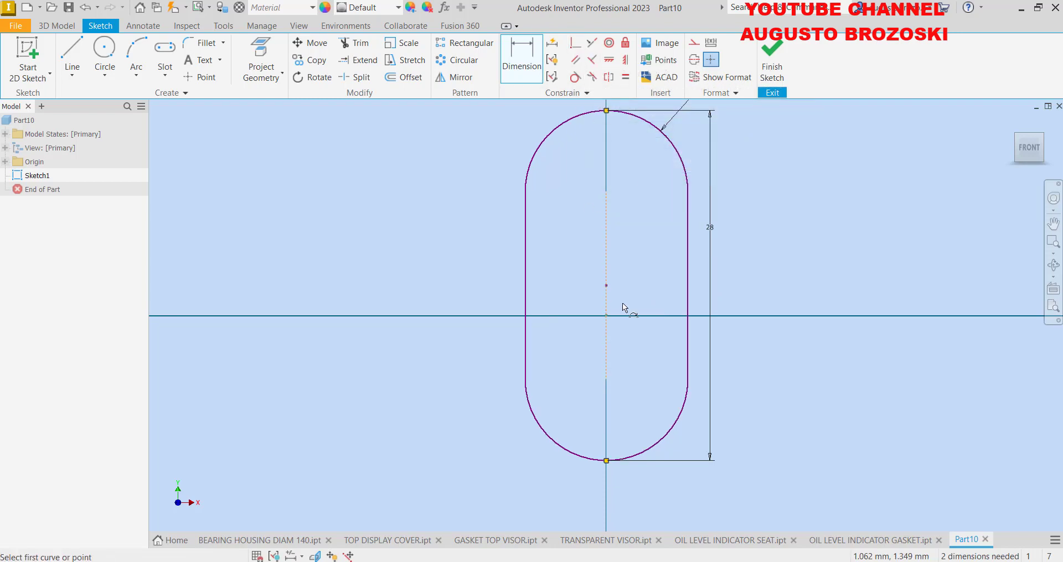
pyautogui.click(607, 287)
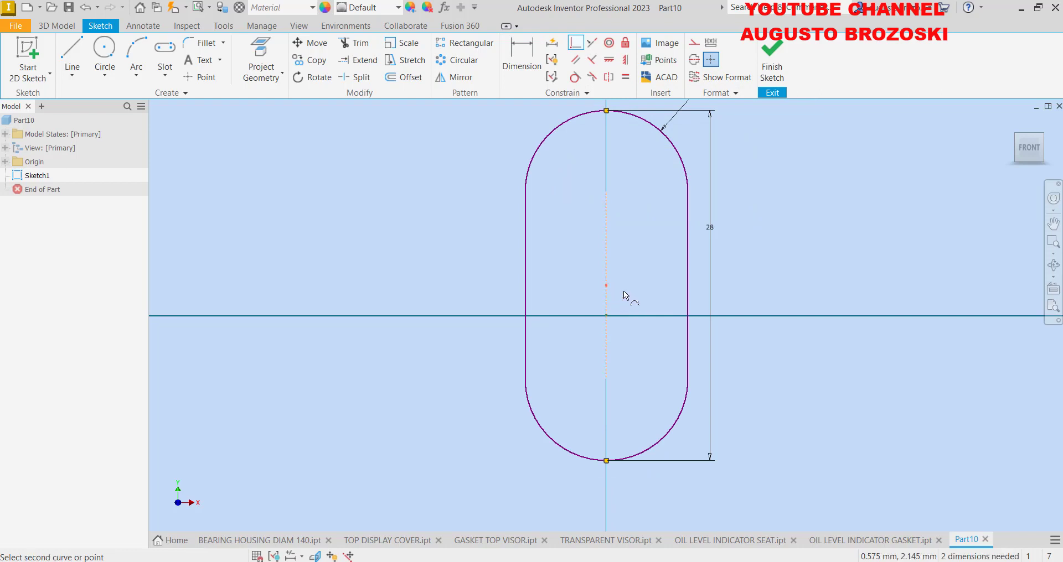
pyautogui.click(606, 316)
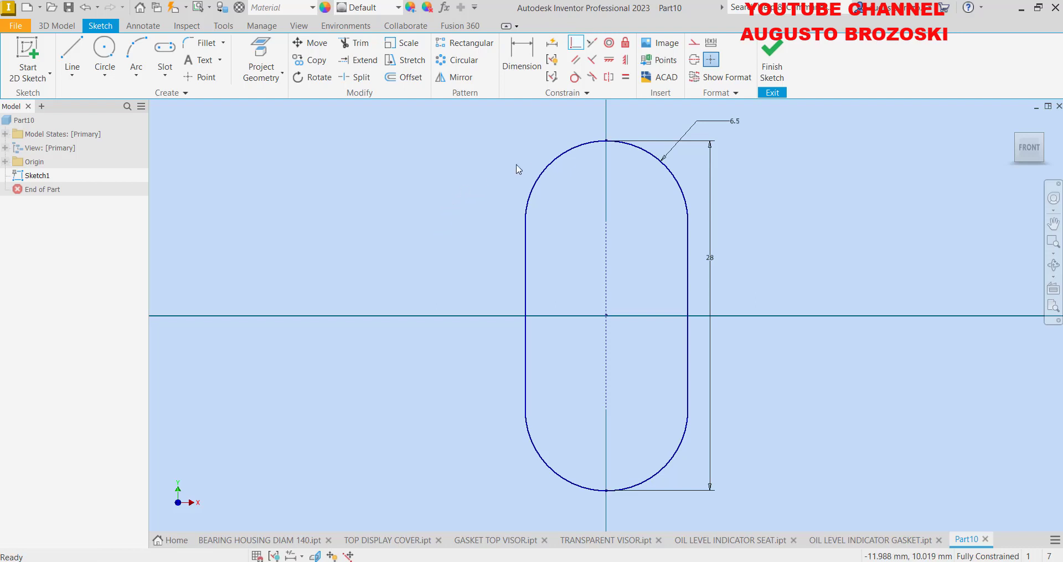
pyautogui.press('Escape')
pyautogui.moveTo(556, 158)
pyautogui.mouseDown()
pyautogui.moveTo(543, 161)
pyautogui.moveTo(520, 293)
pyautogui.mouseUp()
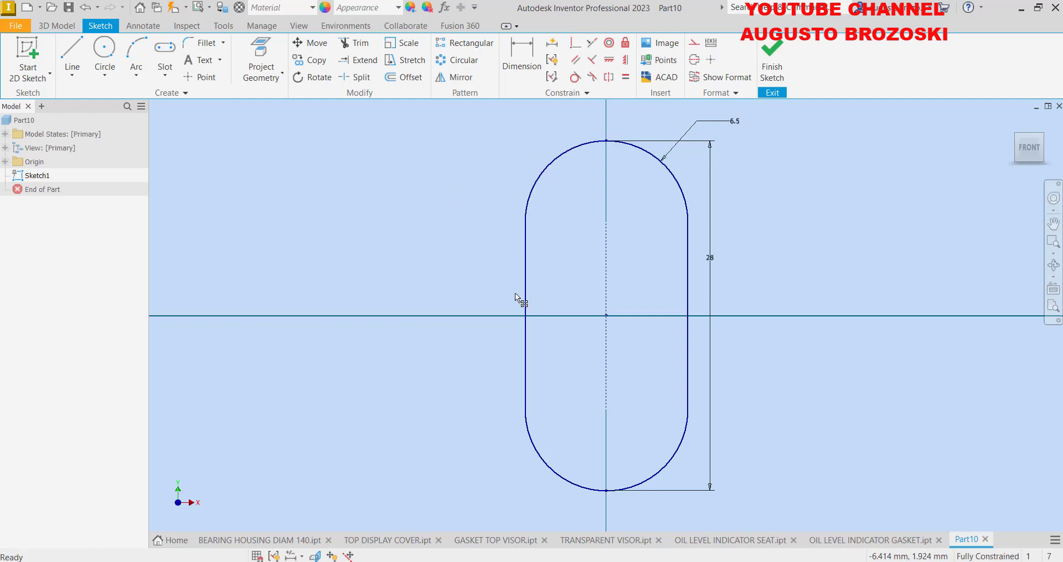
pyautogui.click(541, 463)
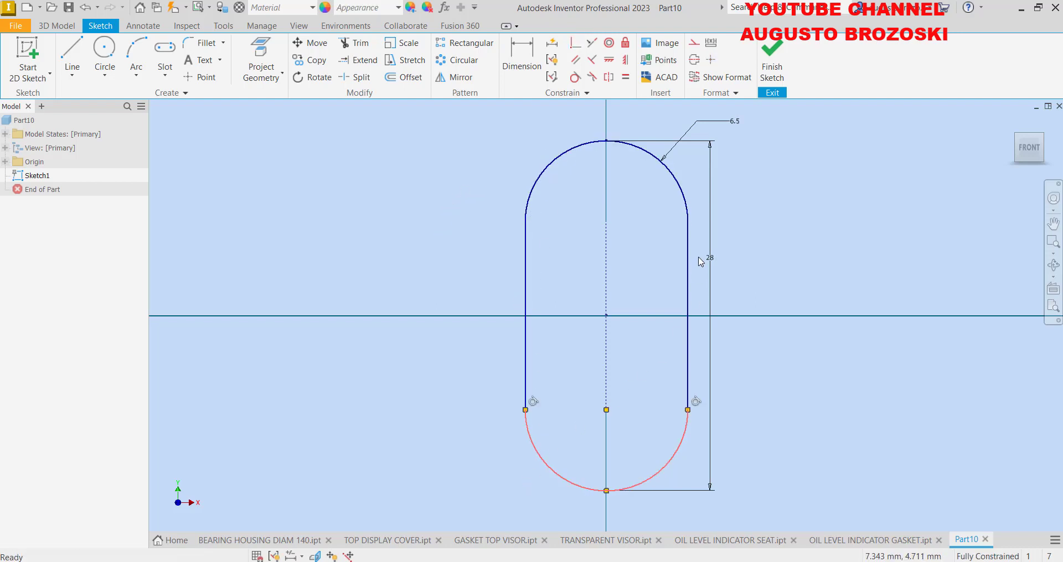
pyautogui.click(773, 66)
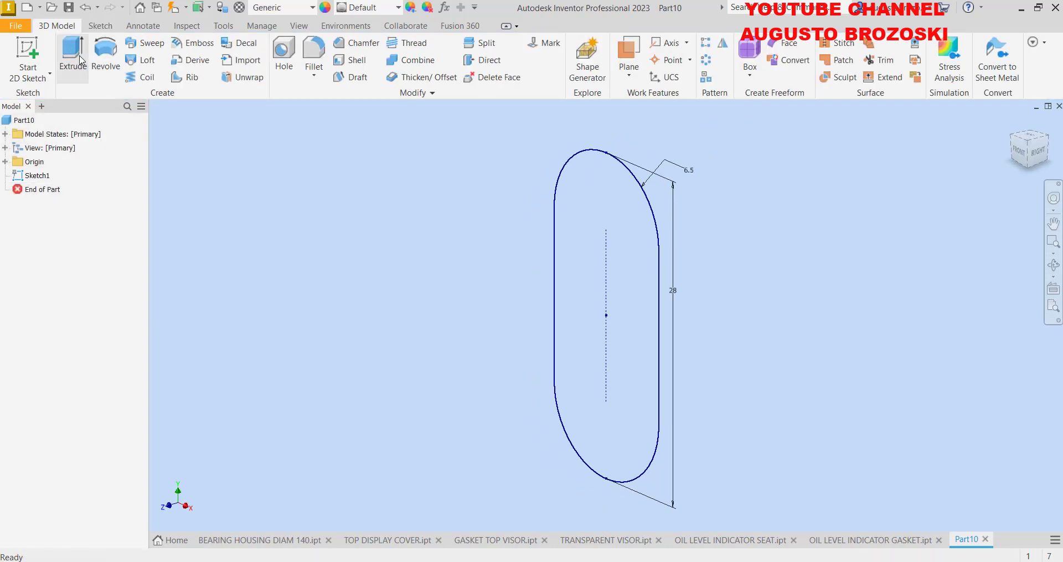
# Extrude the slot profile 2 mm to create Extrusion1
pyautogui.click(80, 59)
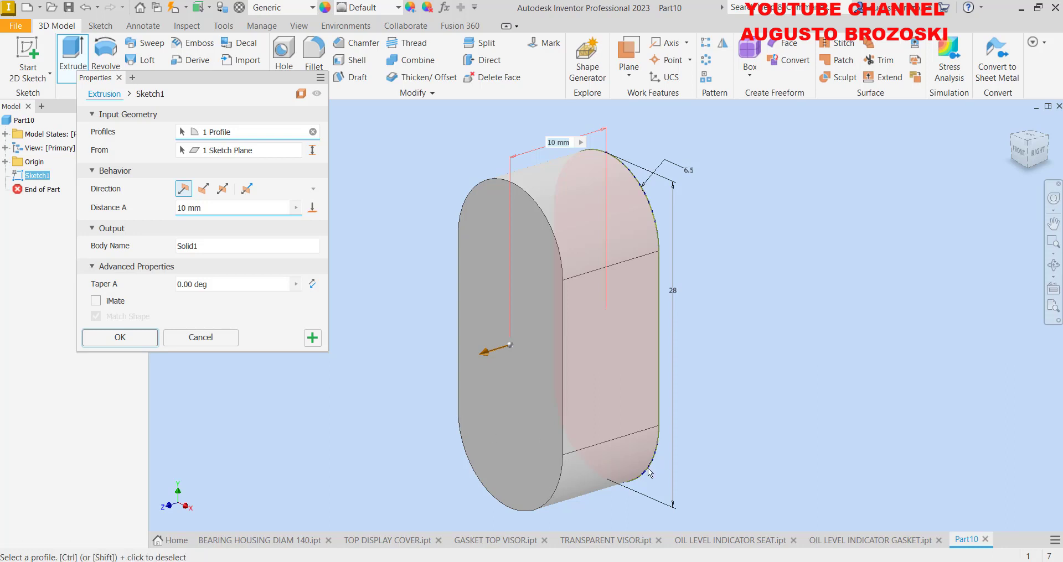
pyautogui.doubleClick(217, 209)
pyautogui.write('2')
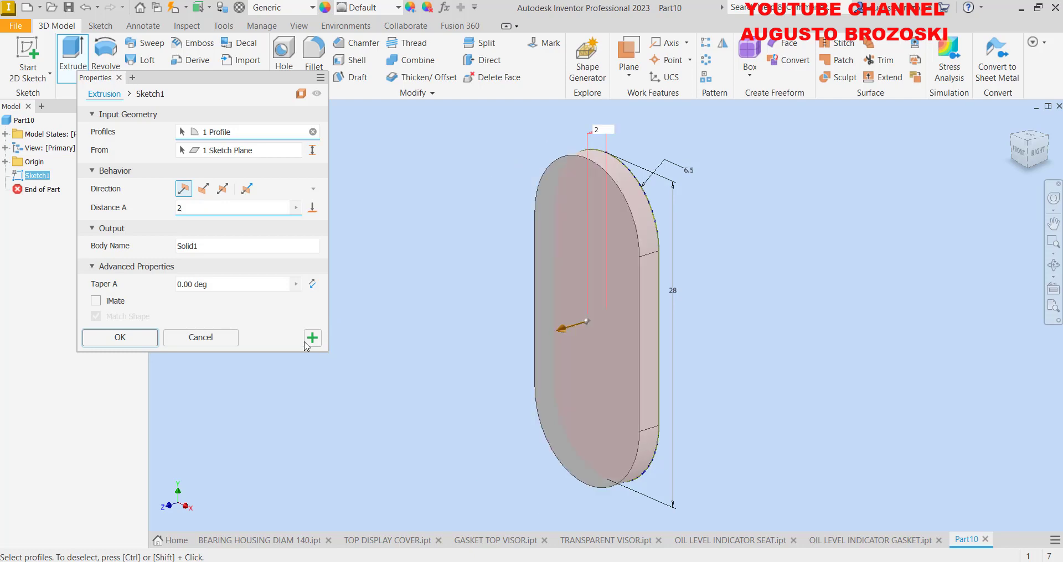
pyautogui.click(133, 342)
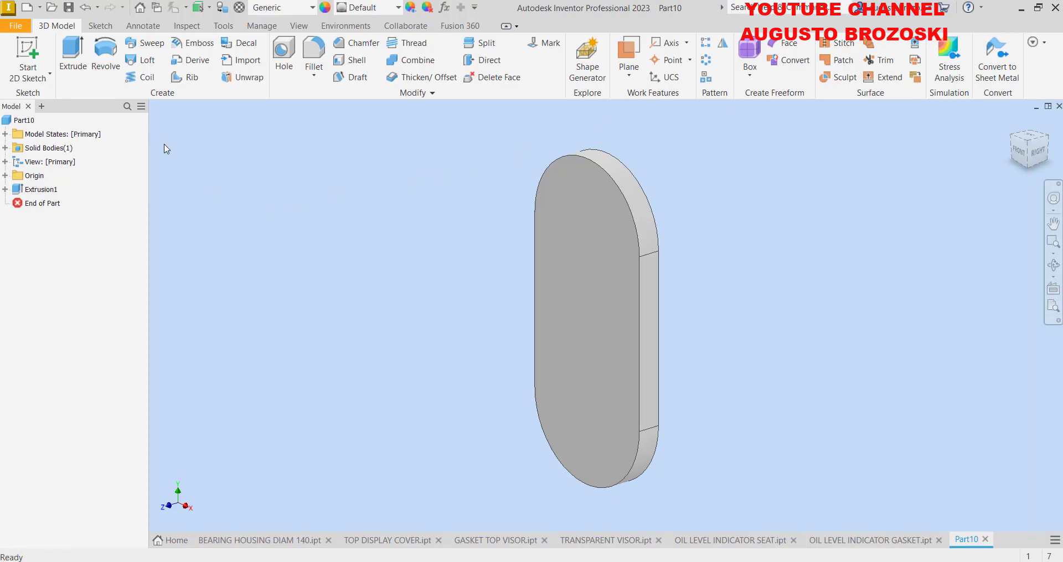
# Start a sketch on the slab's front face and draw a vertical slot on the axis
pyautogui.click(27, 52)
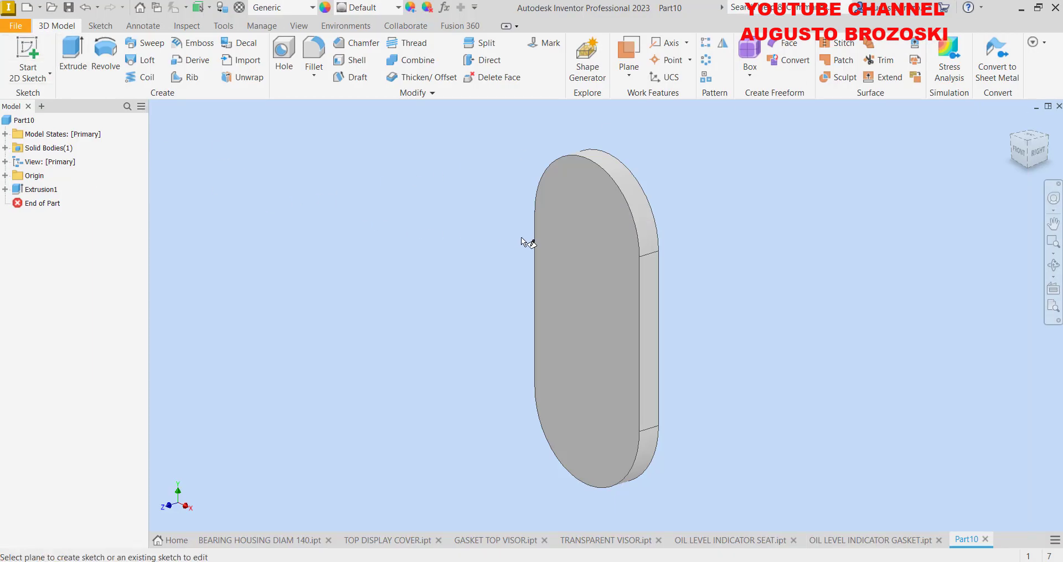
pyautogui.click(566, 247)
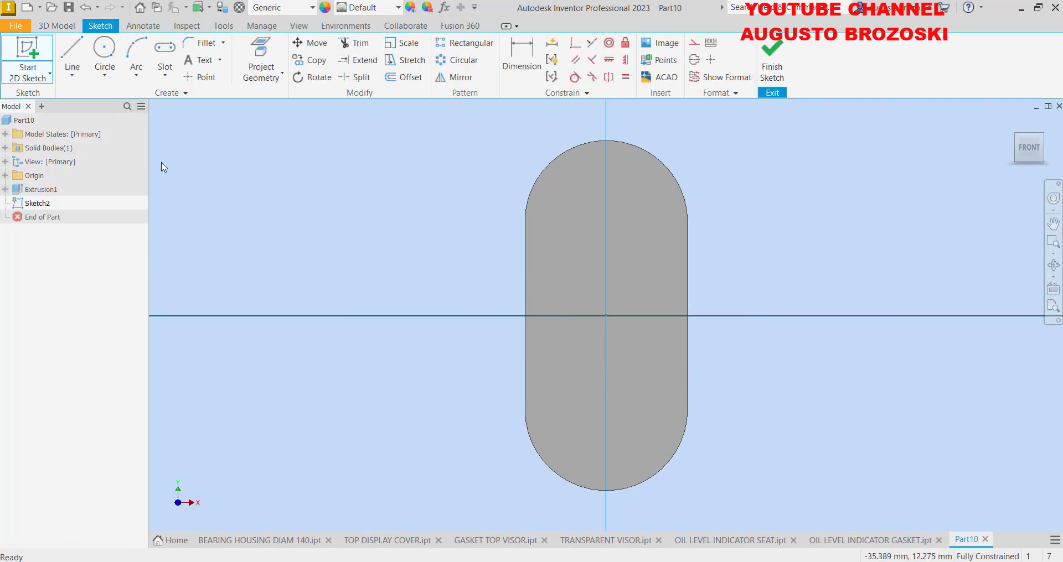
pyautogui.click(166, 49)
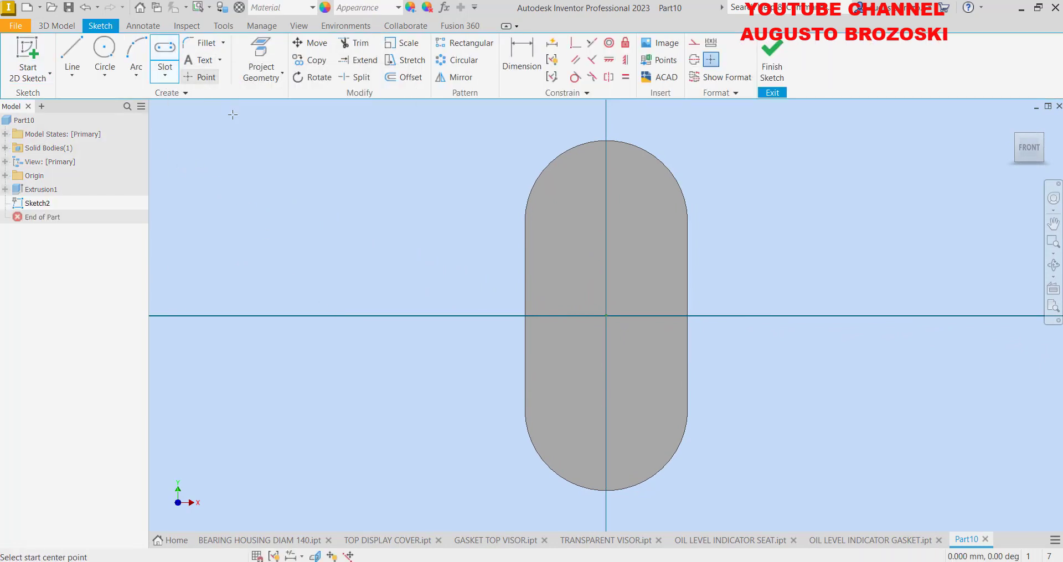
pyautogui.click(606, 391)
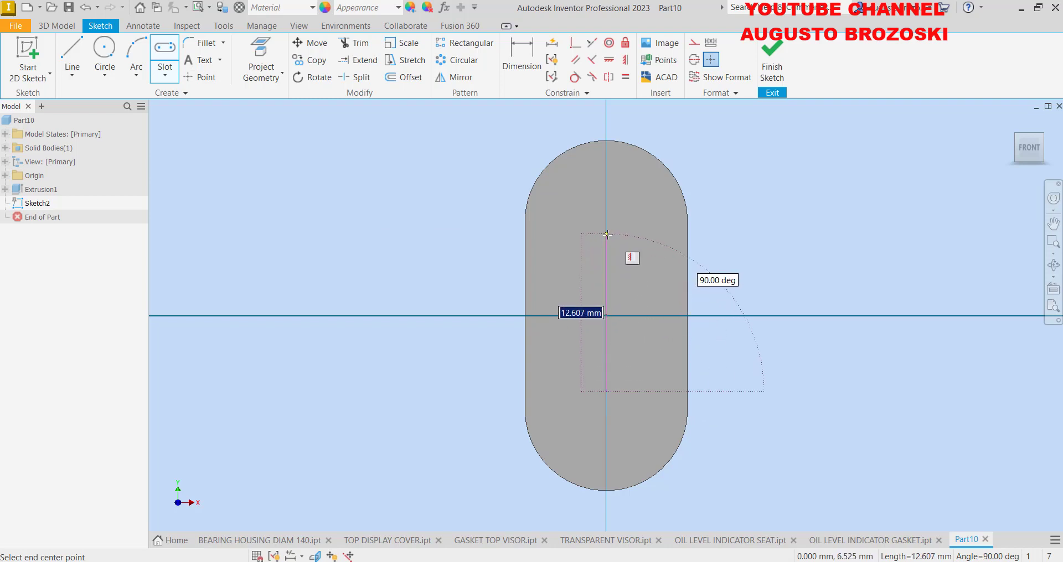
pyautogui.click(606, 235)
pyautogui.click(644, 230)
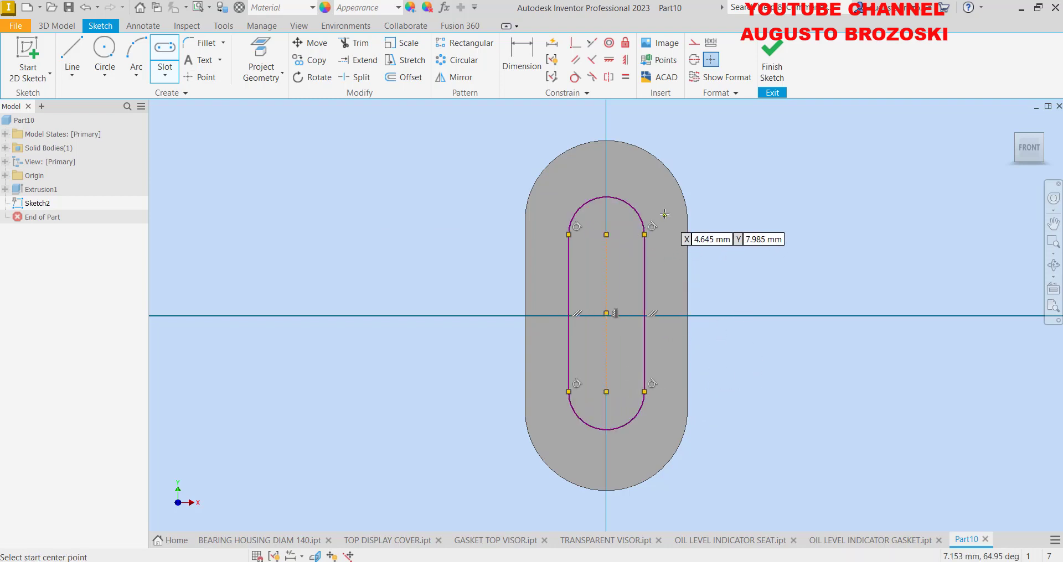
# Dimension the slot to 23 long with a radius 4 end arc
pyautogui.click(522, 68)
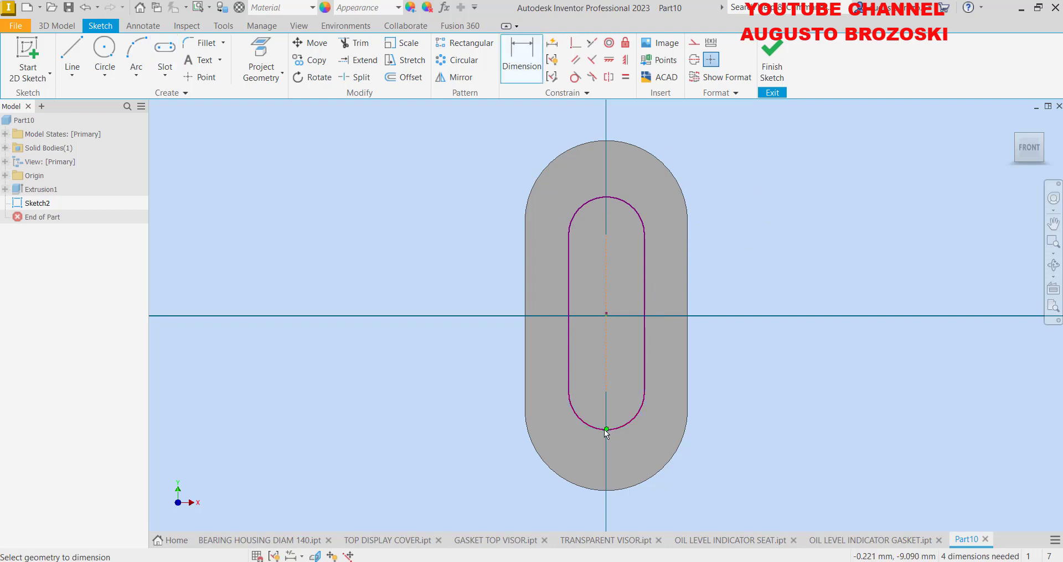
pyautogui.click(609, 198)
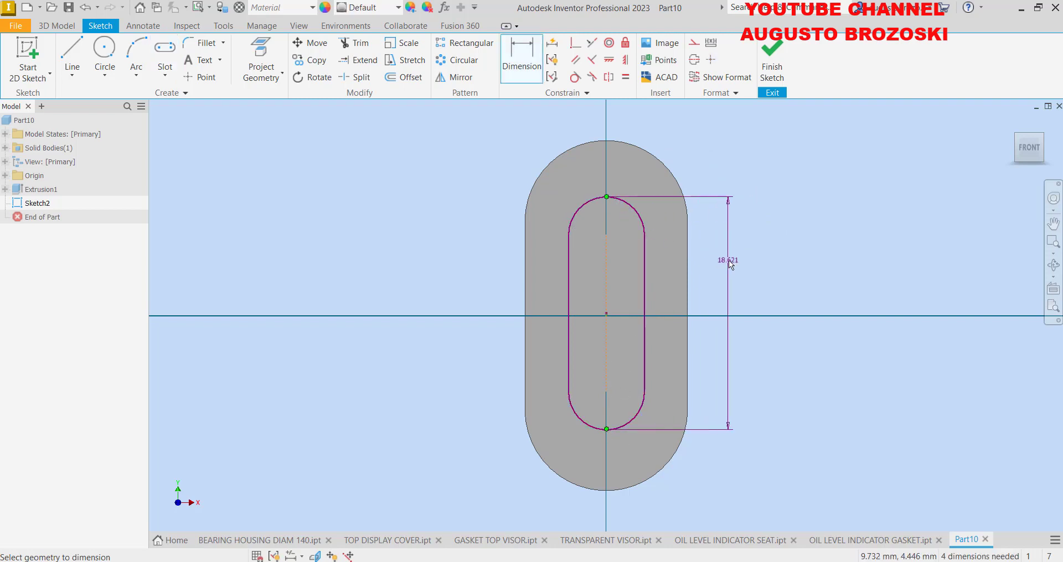
pyautogui.click(730, 261)
pyautogui.write('23')
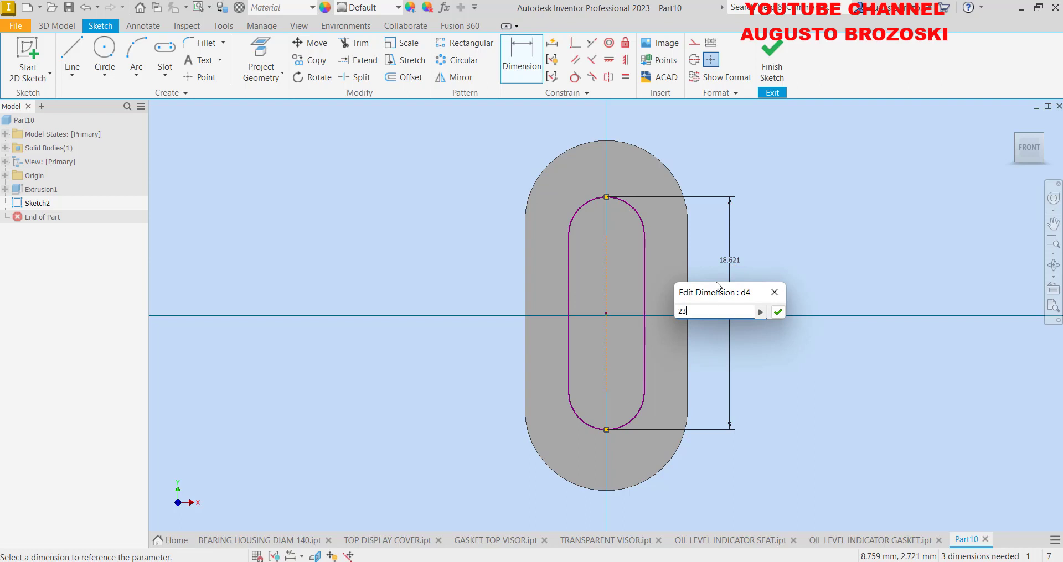
pyautogui.press('Return')
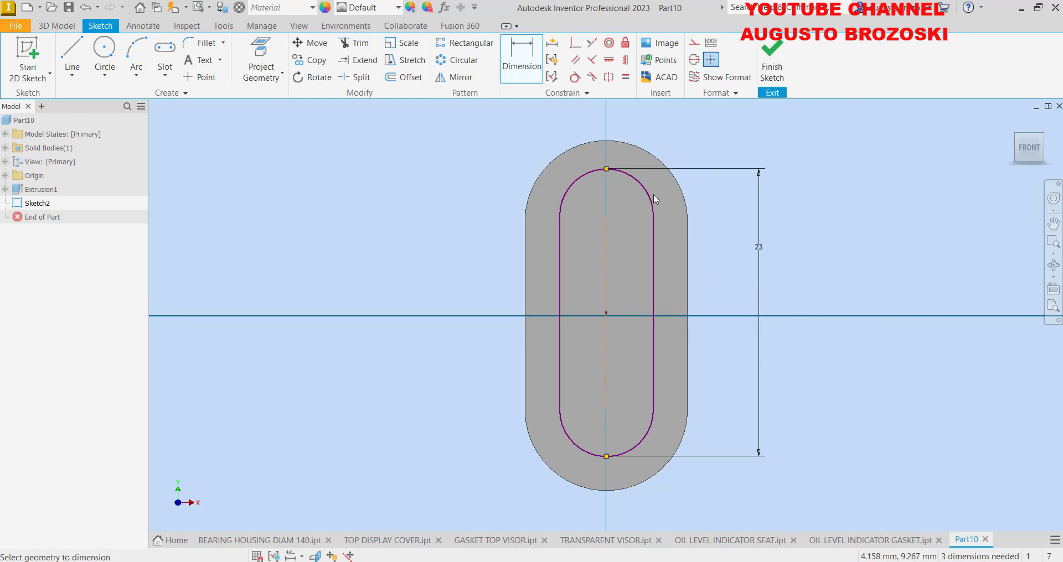
pyautogui.click(646, 191)
pyautogui.click(712, 141)
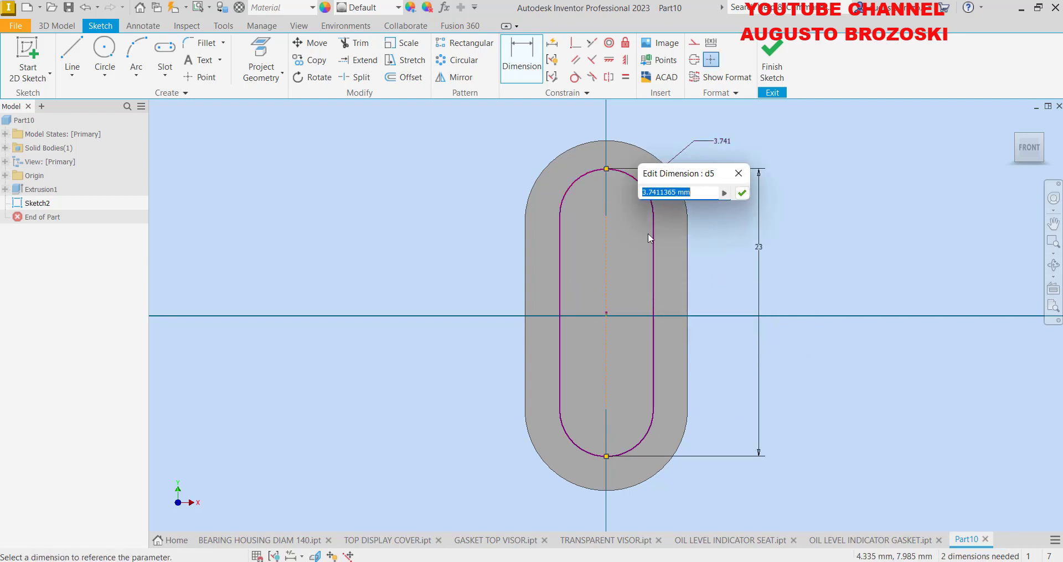
pyautogui.write('4')
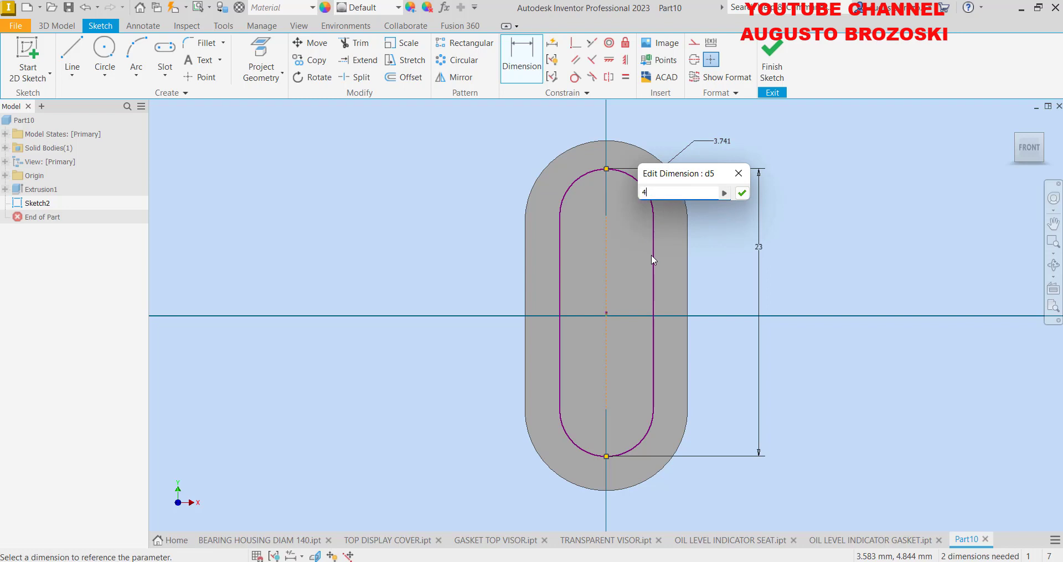
pyautogui.press('Return')
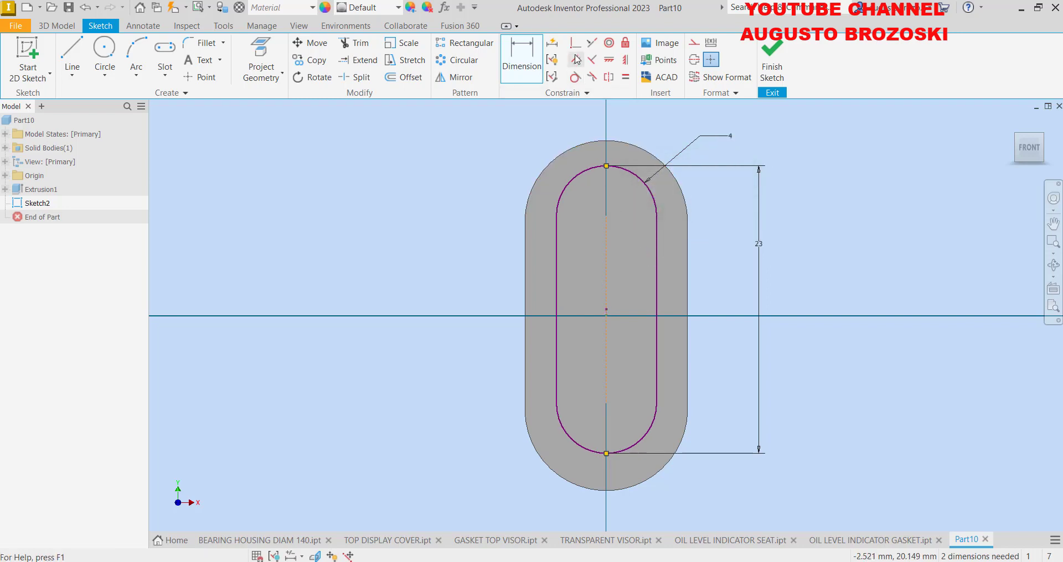
# Constrain the slot's centre point onto the origin and finish the sketch
pyautogui.click(576, 45)
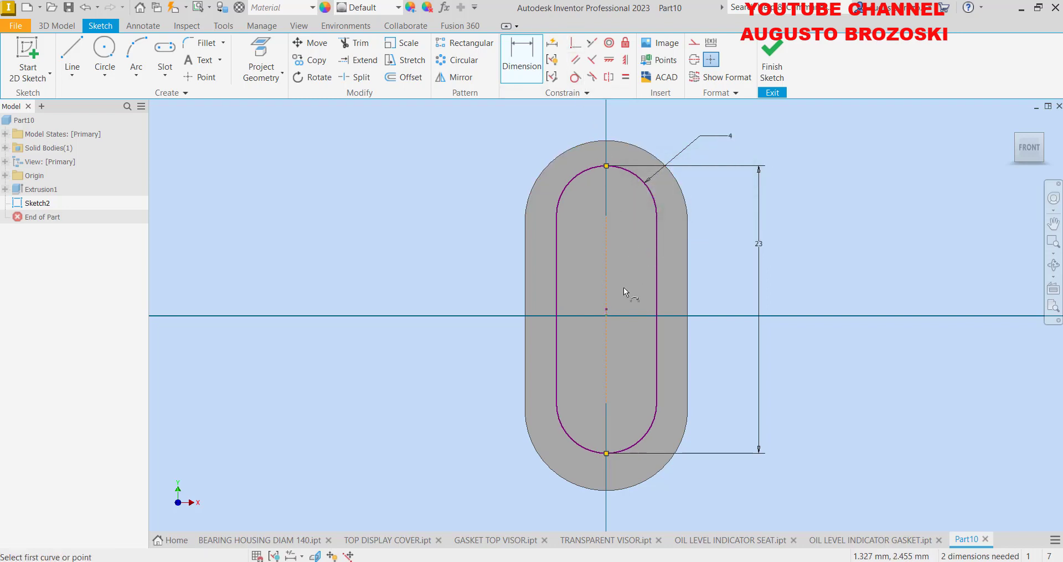
pyautogui.click(606, 311)
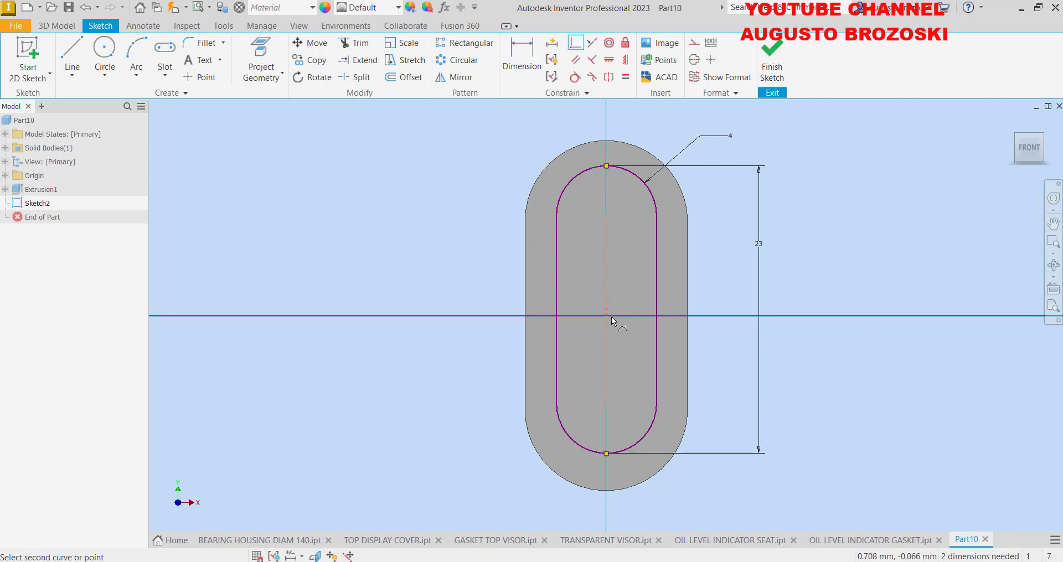
pyautogui.click(606, 316)
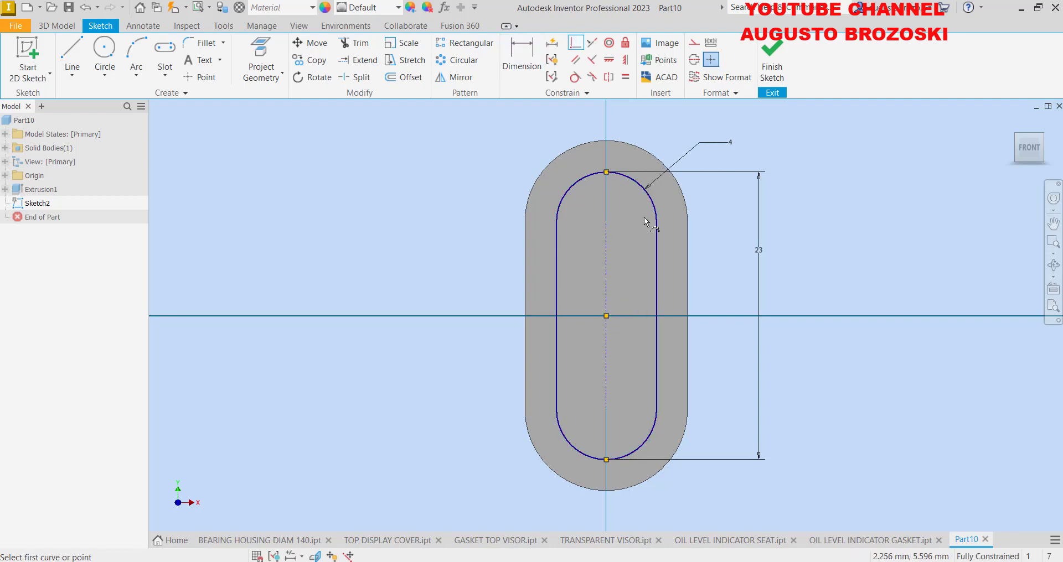
pyautogui.click(772, 61)
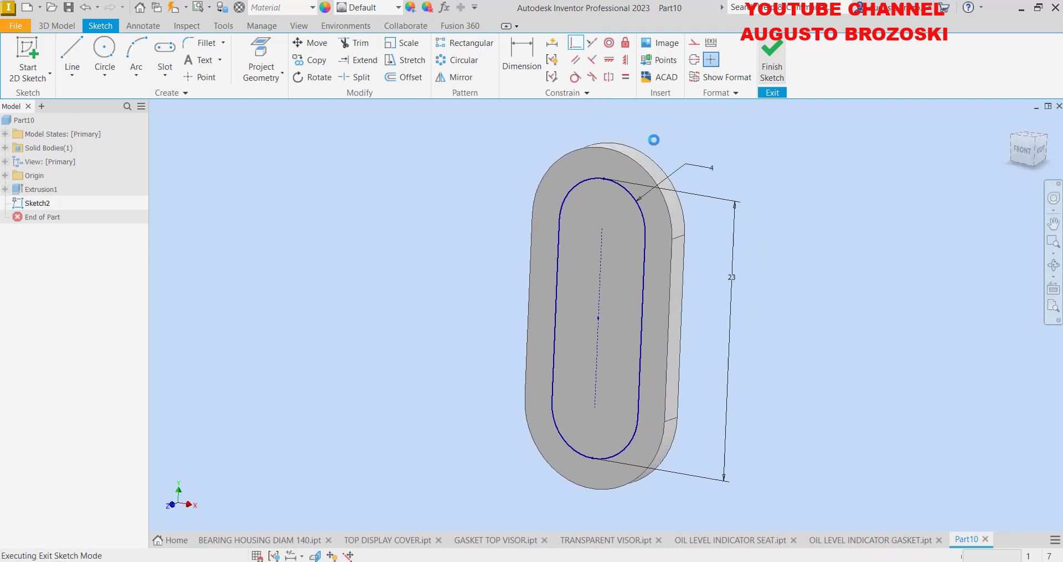
# Extrude the slot 2.5 mm as a raised boss
pyautogui.click(73, 54)
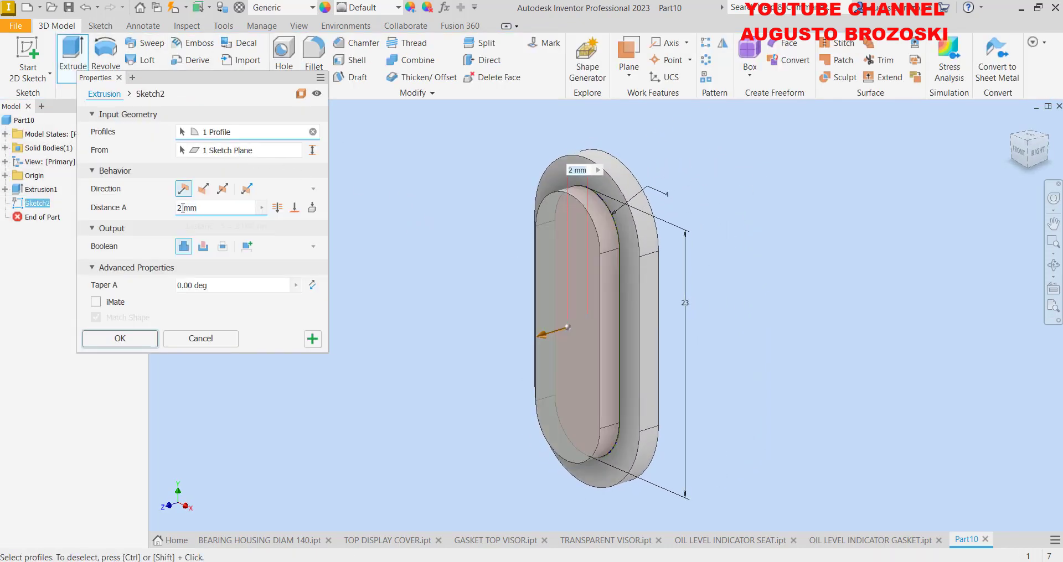
pyautogui.click(183, 208)
pyautogui.write('2,5')
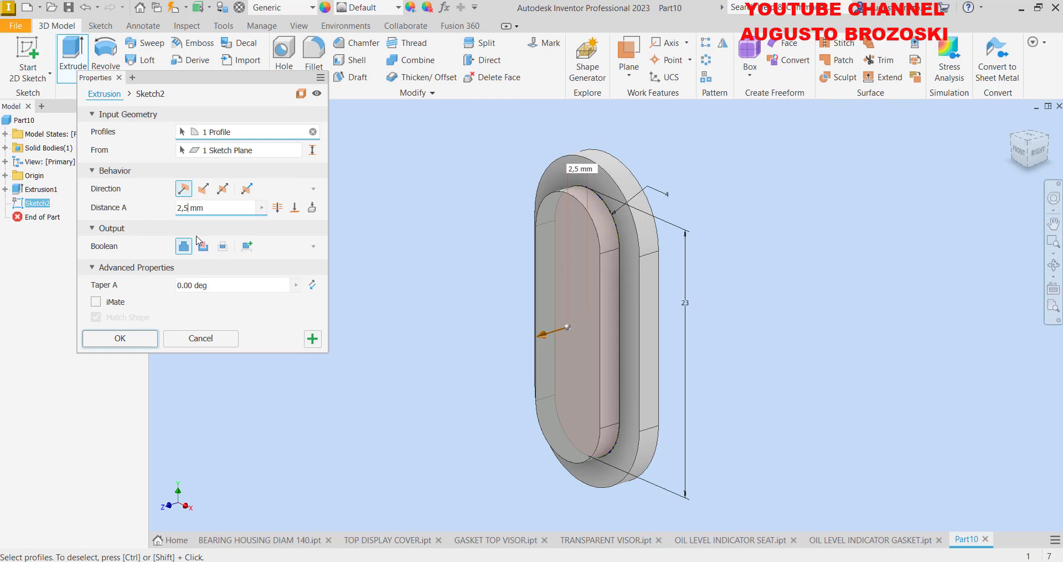
pyautogui.press('Return')
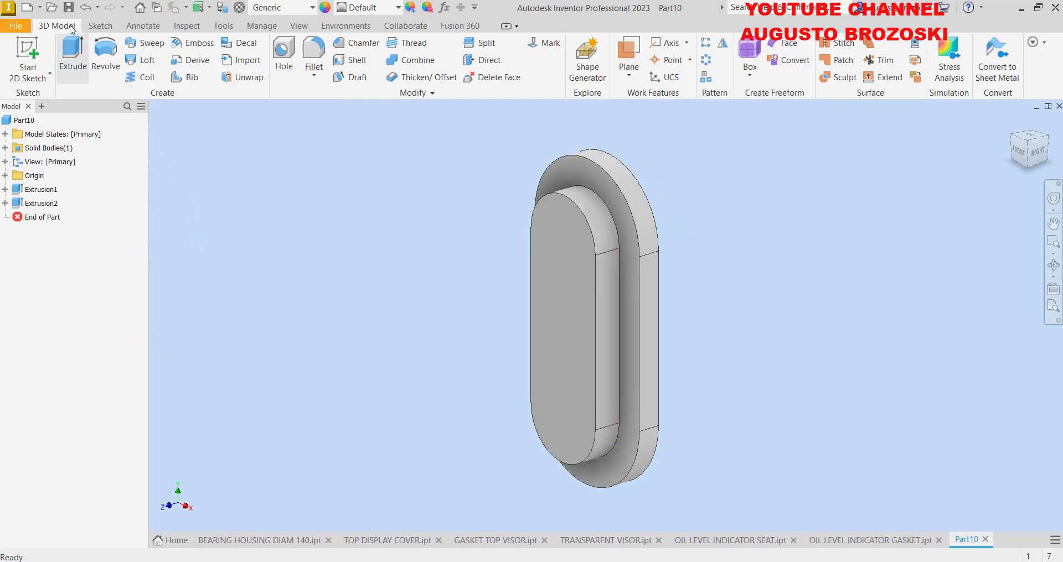
# In the Save dialog, go up to the project folder and copy the '24 - OIL LEVEL INDICATOR' folder name
pyautogui.click(69, 8)
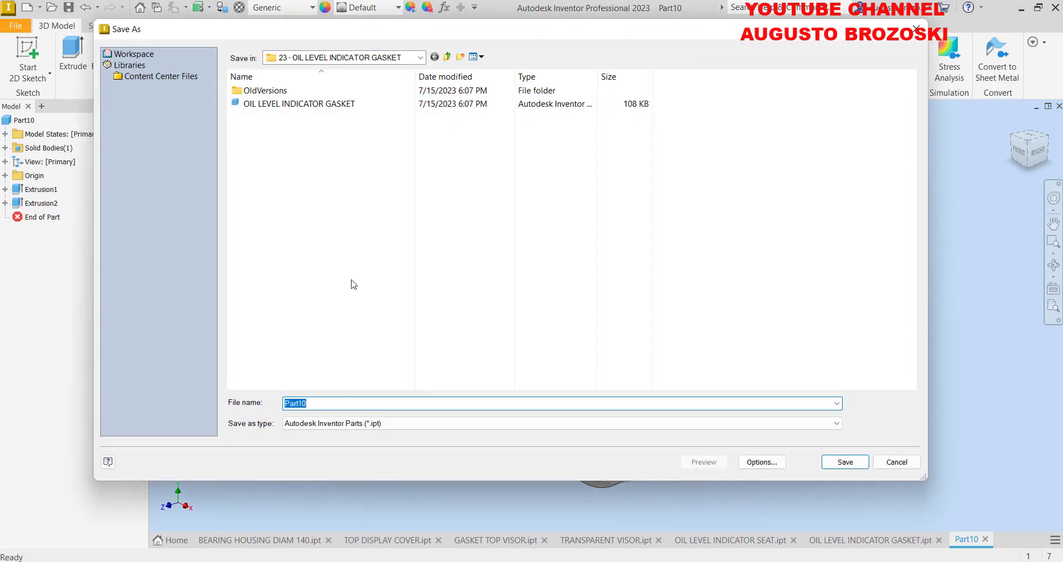
pyautogui.click(447, 57)
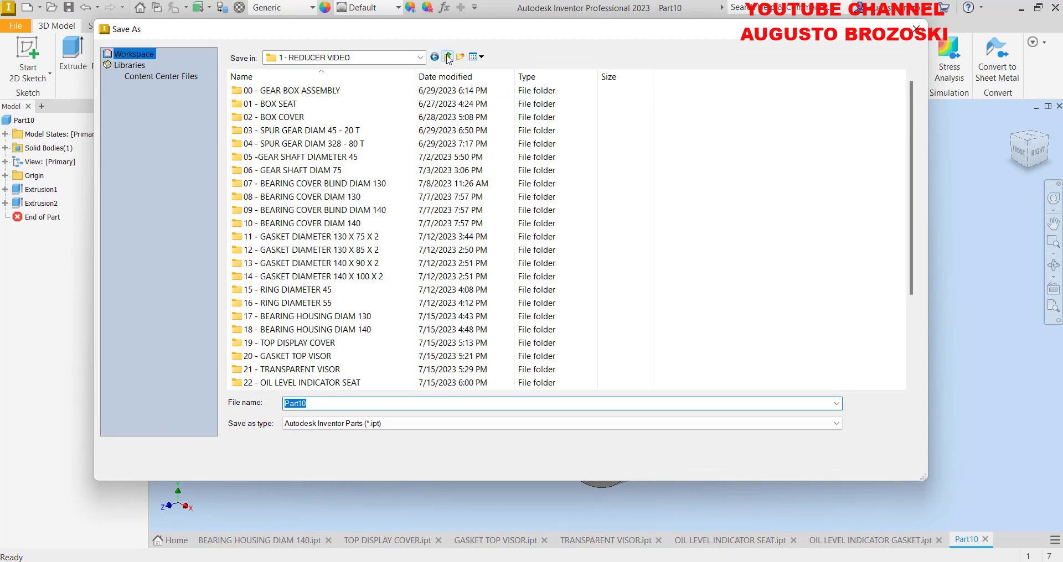
pyautogui.scroll(-1, 323, 357)
pyautogui.scroll(-1, 323, 362)
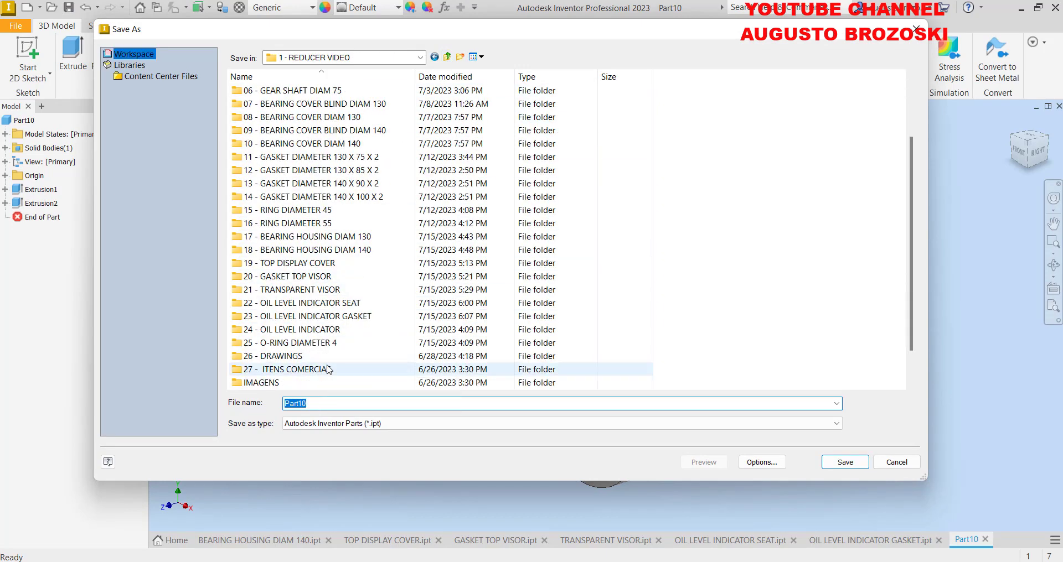
pyautogui.moveTo(294, 330)
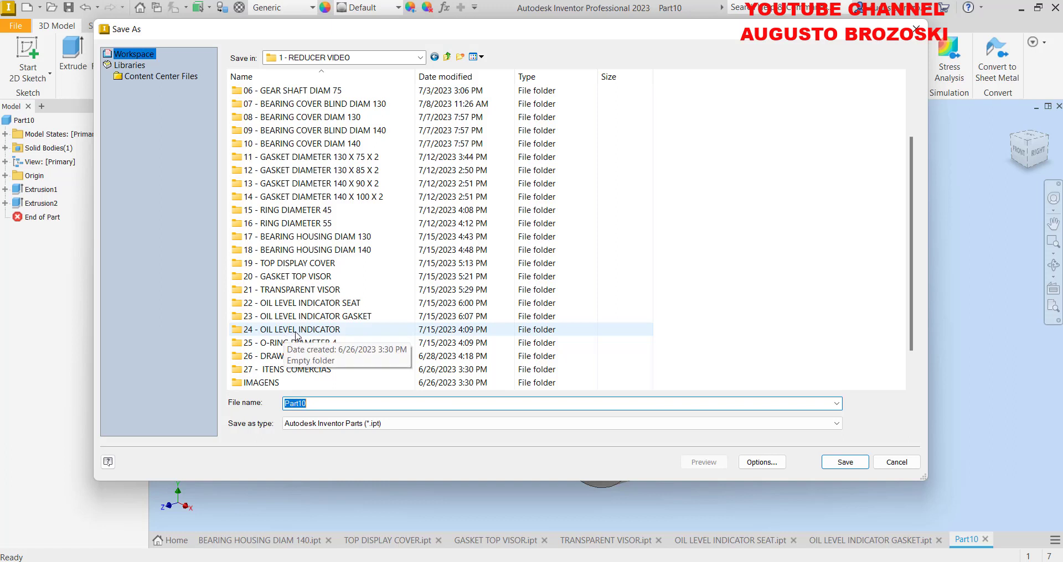
pyautogui.click(297, 332)
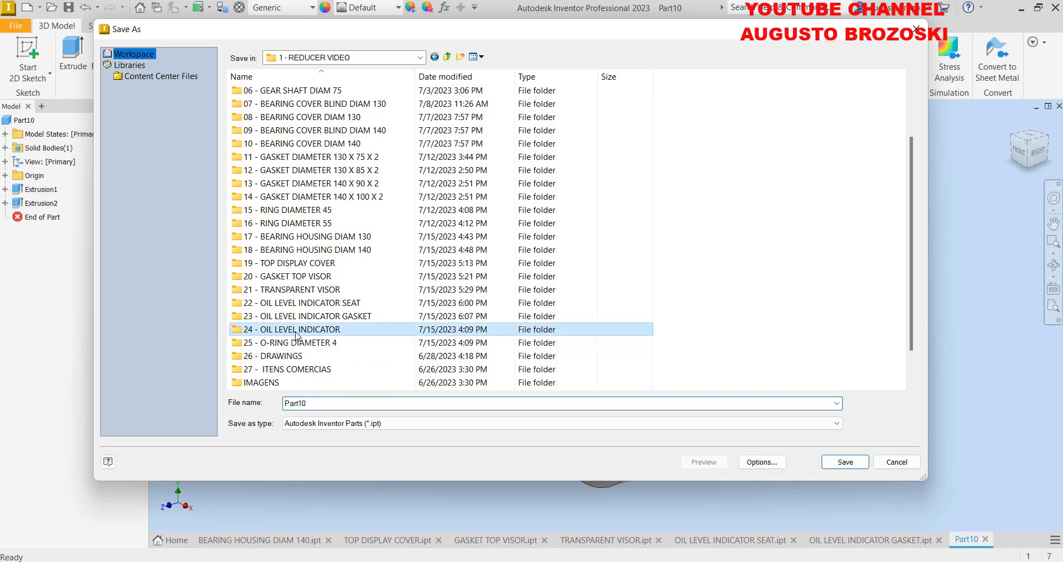
pyautogui.click(345, 332)
pyautogui.moveTo(341, 329); pyautogui.dragTo(256, 328)
pyautogui.hotkey('ctrl', 'c')
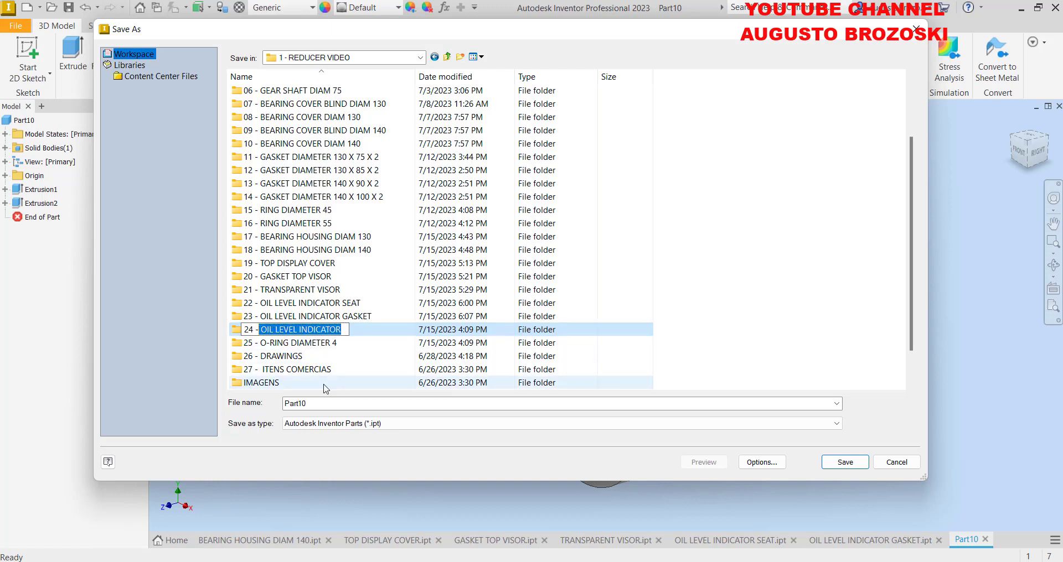
pyautogui.click(704, 308)
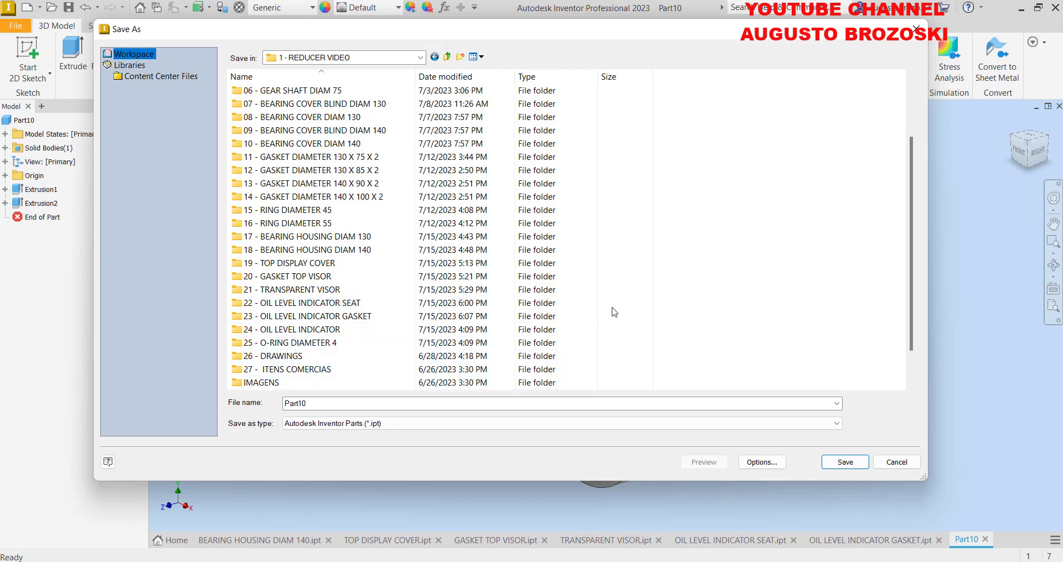
# Open that folder and save the part as 'OIL LEVEL INDICATOR'
pyautogui.doubleClick(310, 330)
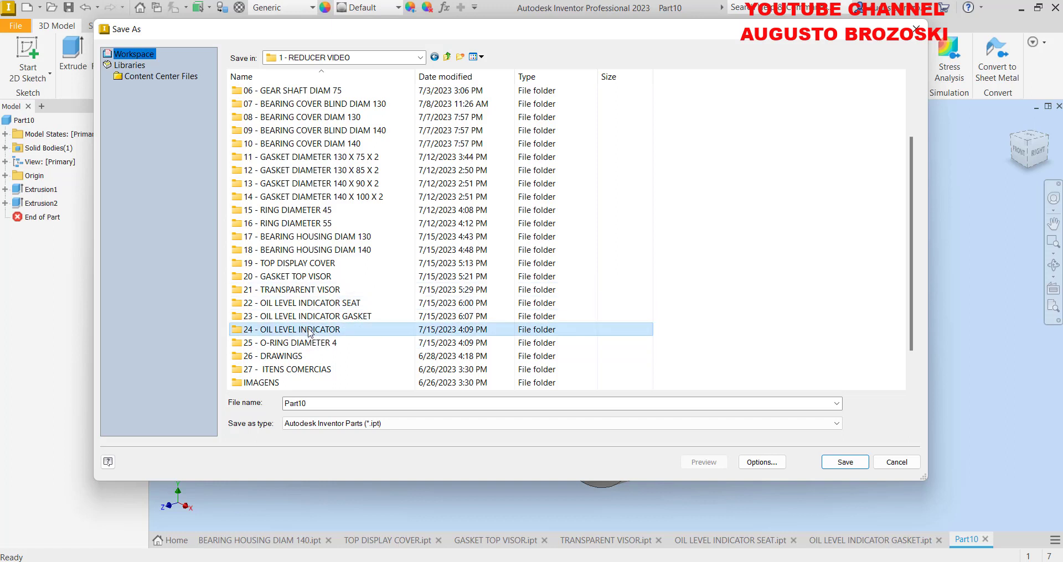
pyautogui.doubleClick(312, 403)
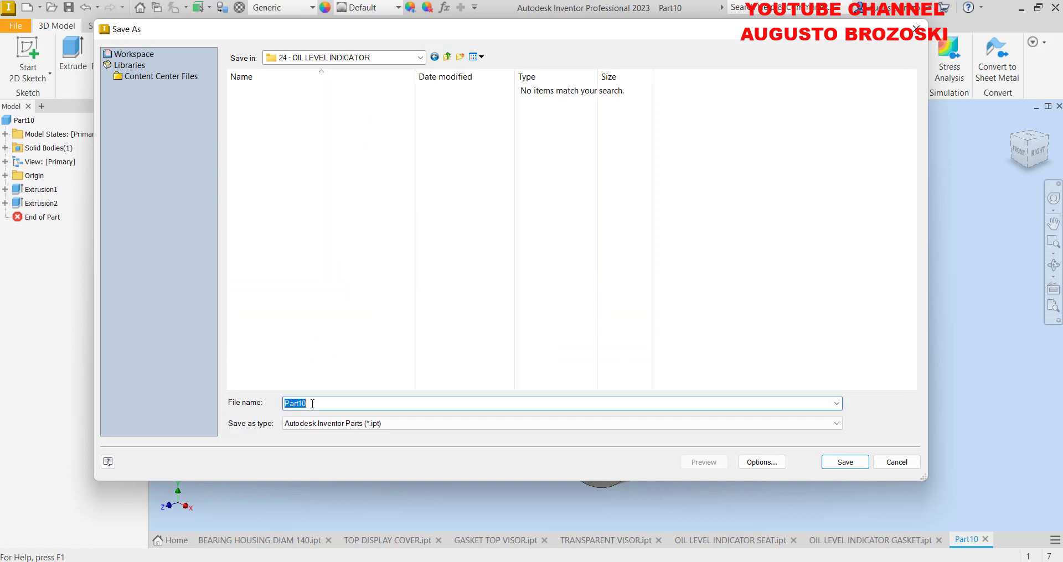
pyautogui.hotkey('ctrl', 'v')
pyautogui.click(844, 464)
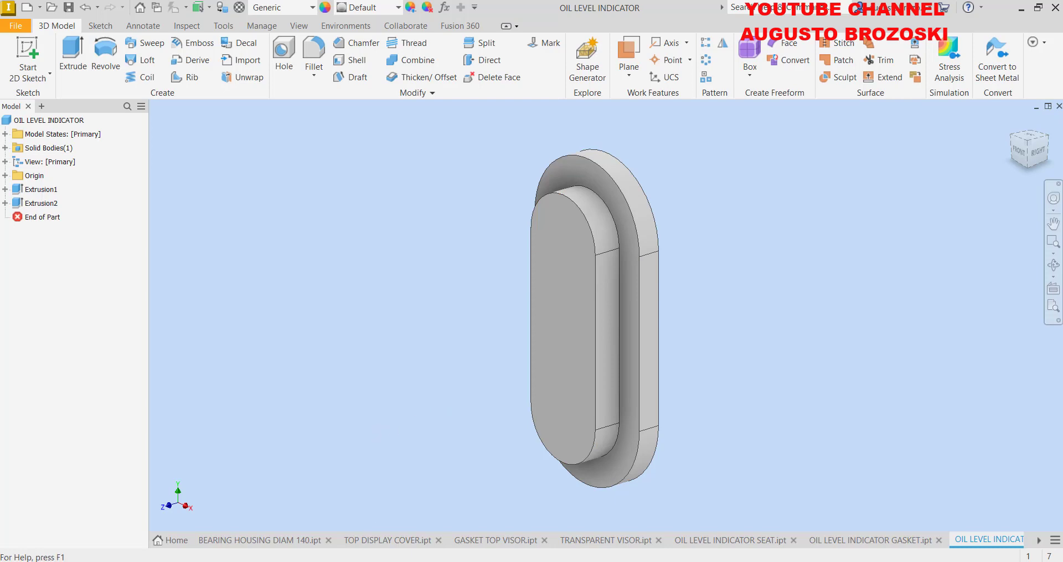
# Review the Transparent Oil Level Indicator drawing in Acrobat Reader, then minimize it to return to Inventor
pyautogui.hotkey('alt', 'Tab')
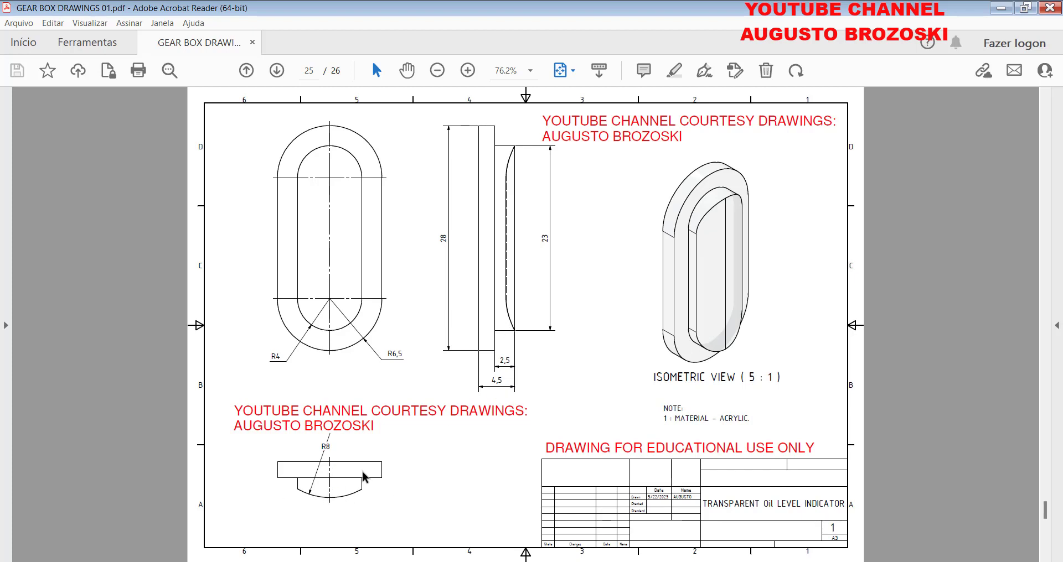
pyautogui.click(999, 8)
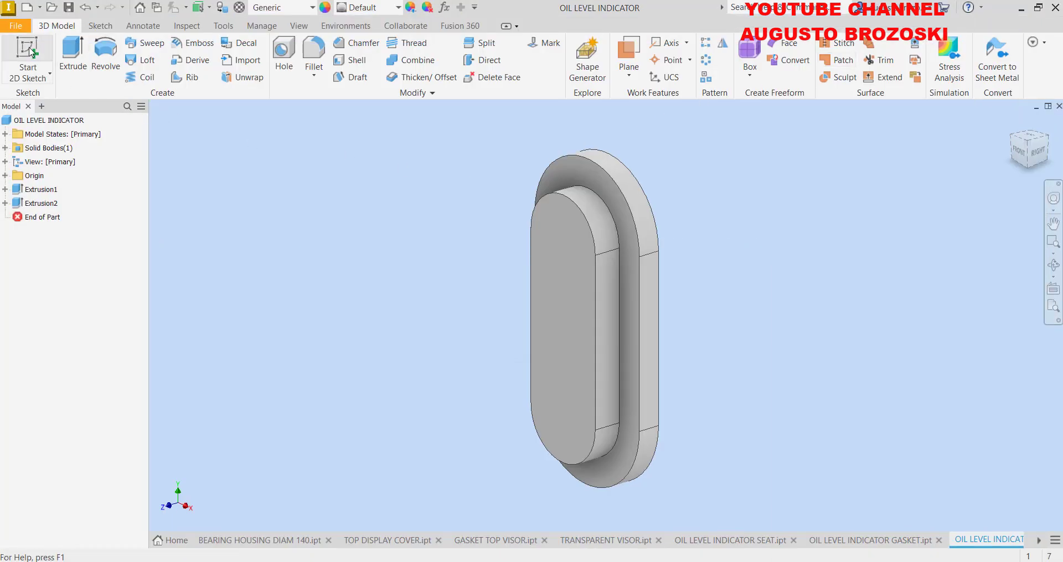
# Start a new 2D sketch on the XZ Plane and apply Slice Graphics to show the section
pyautogui.click(29, 51)
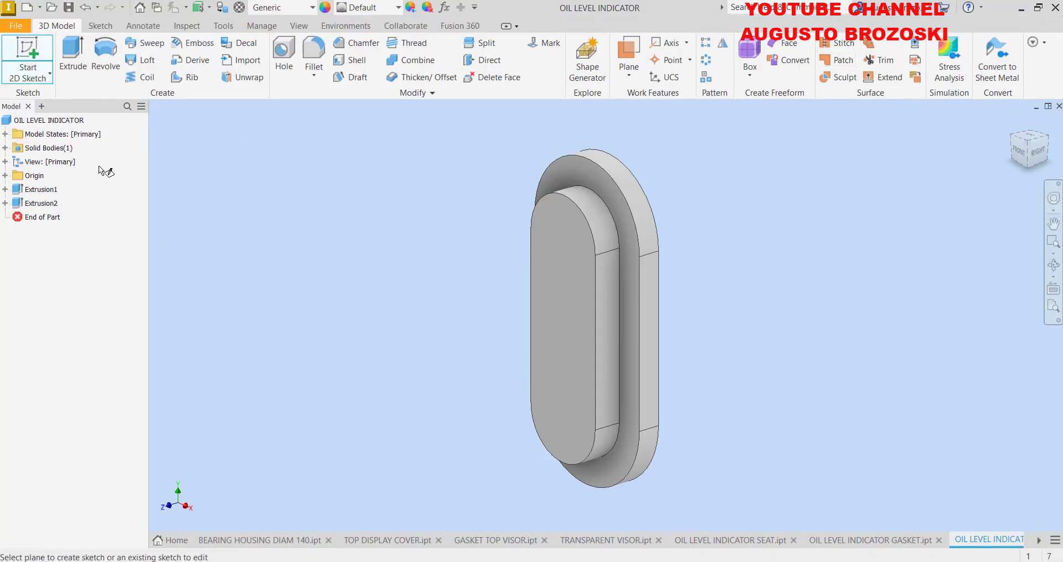
pyautogui.click(5, 176)
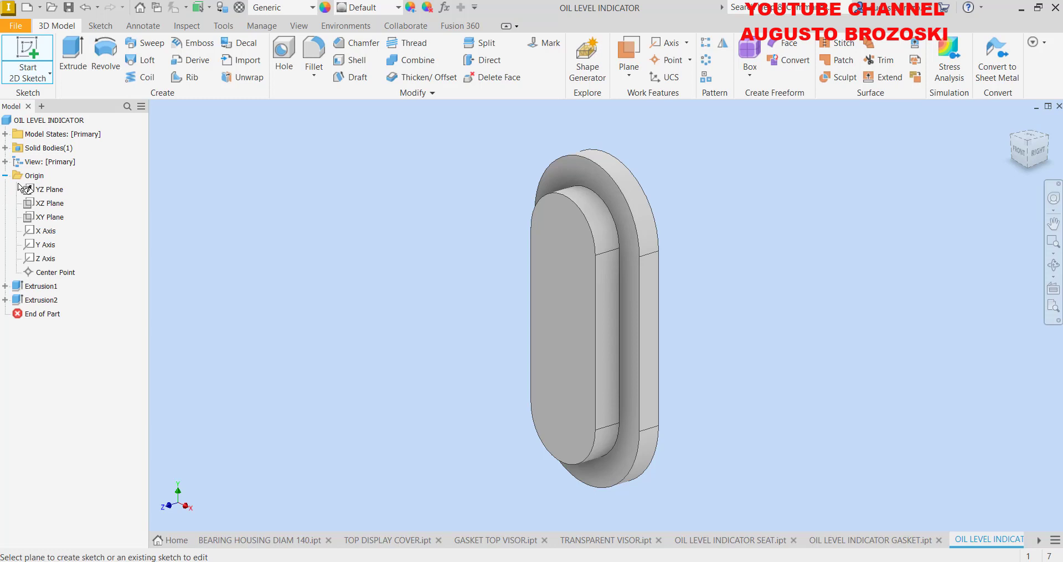
pyautogui.click(48, 204)
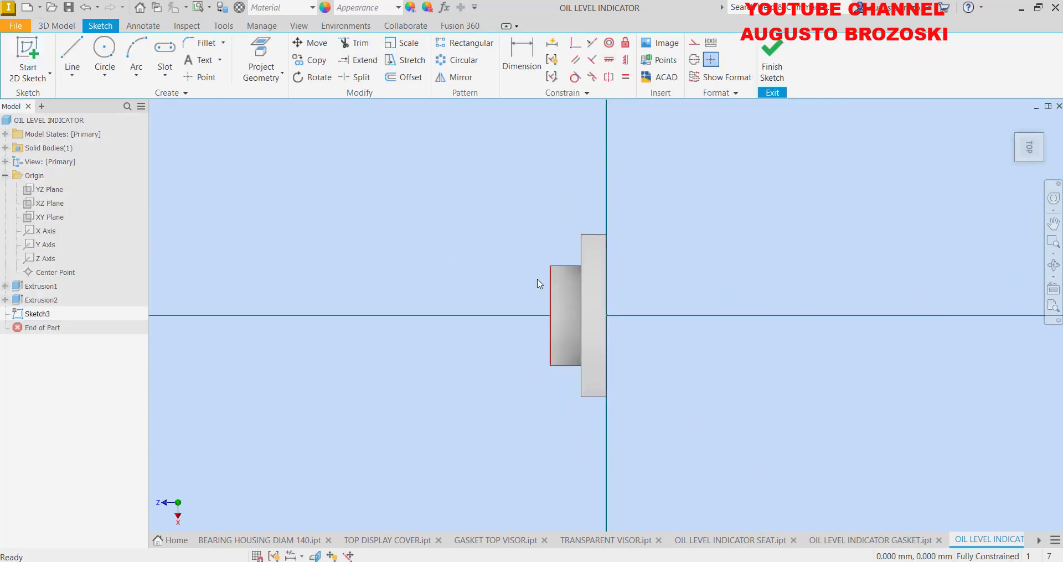
pyautogui.rightClick(516, 271)
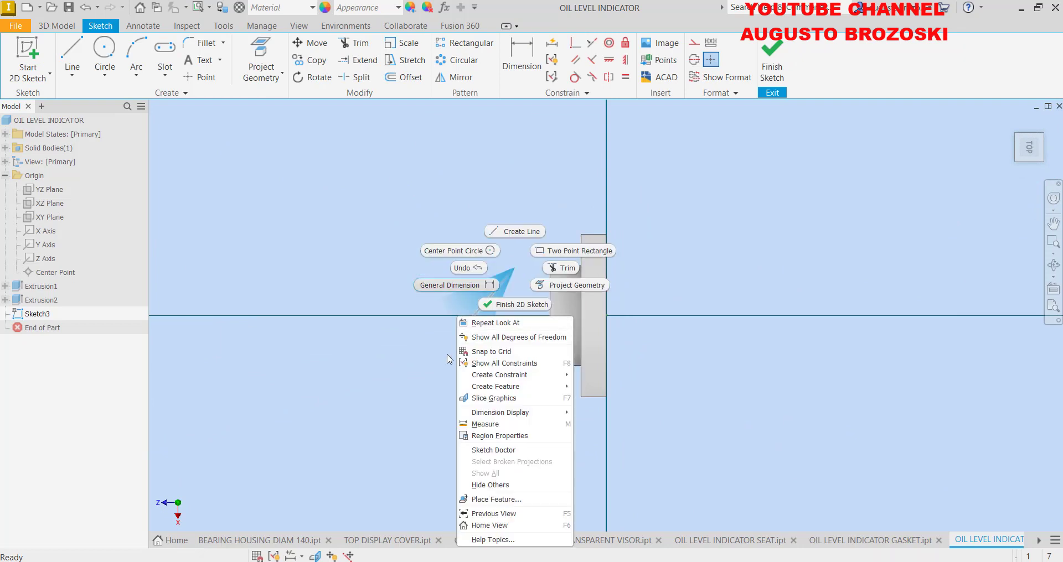
pyautogui.click(506, 399)
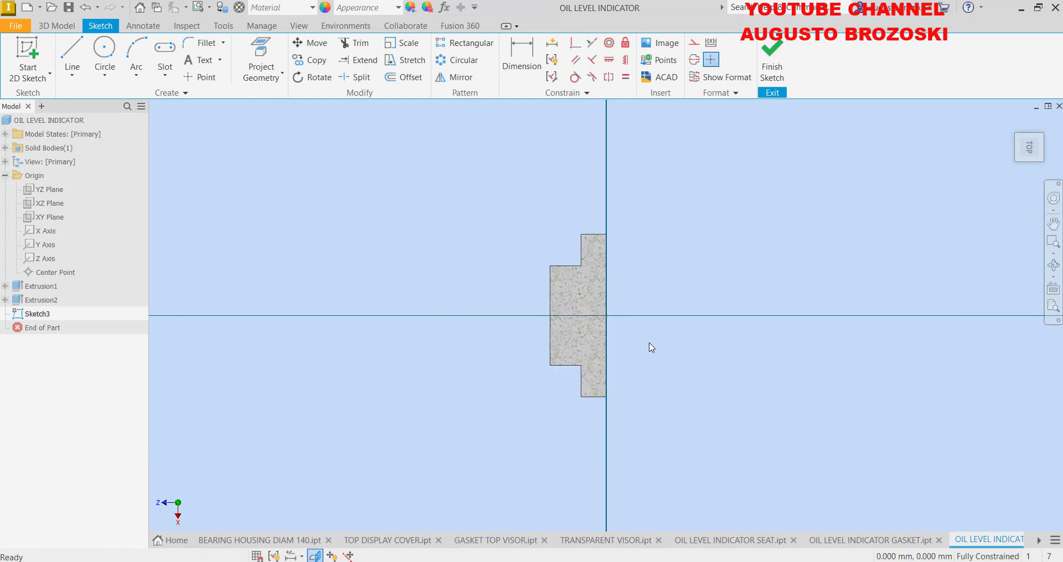
# Draw a circle centred on the horizontal axis reaching the profile's front edge, dimensioned 16 mm diameter
pyautogui.click(105, 51)
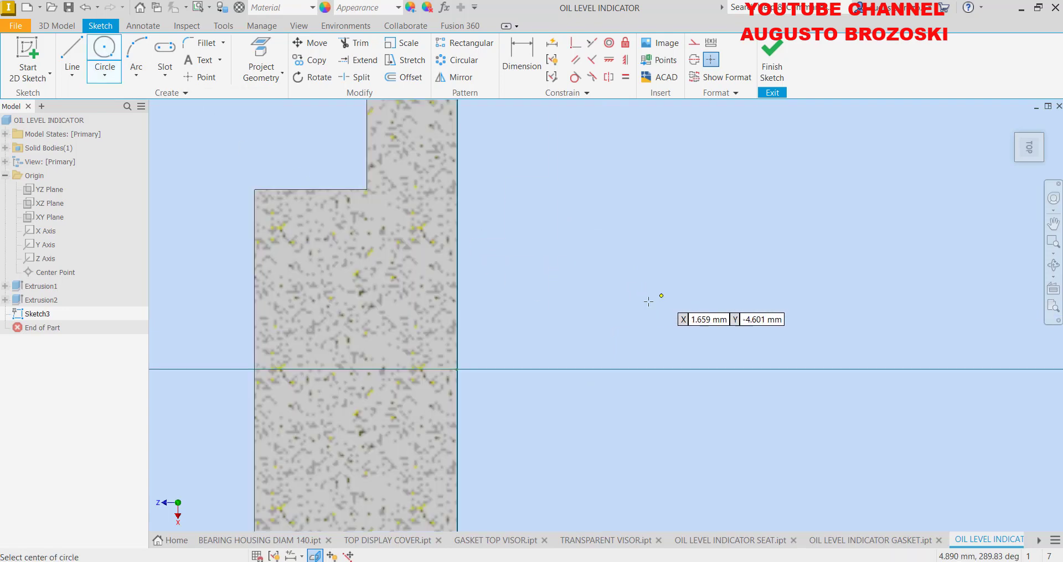
pyautogui.scroll(-4, 664, 297)
pyautogui.scroll(3, 588, 353)
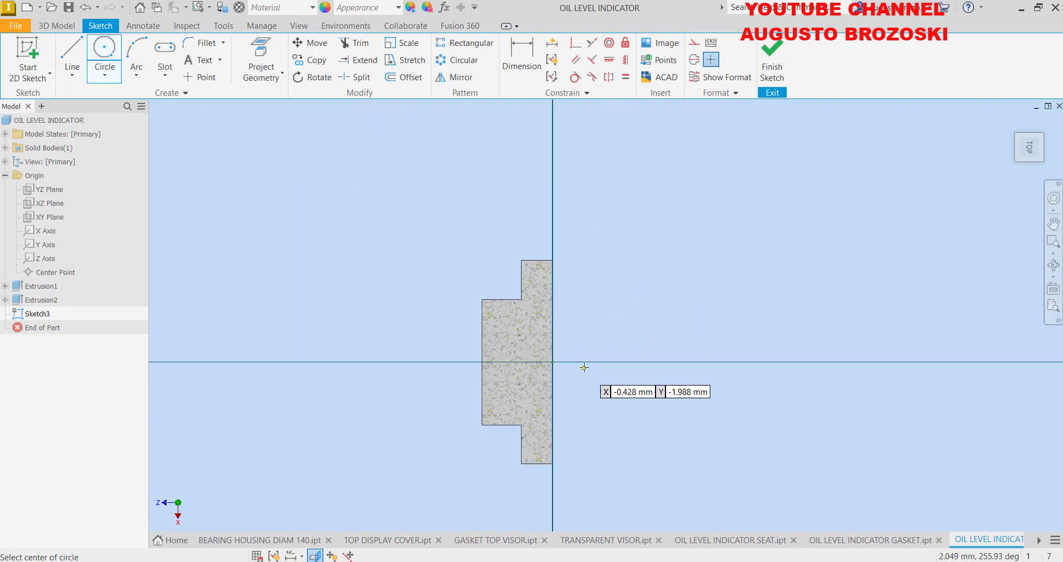
pyautogui.click(588, 362)
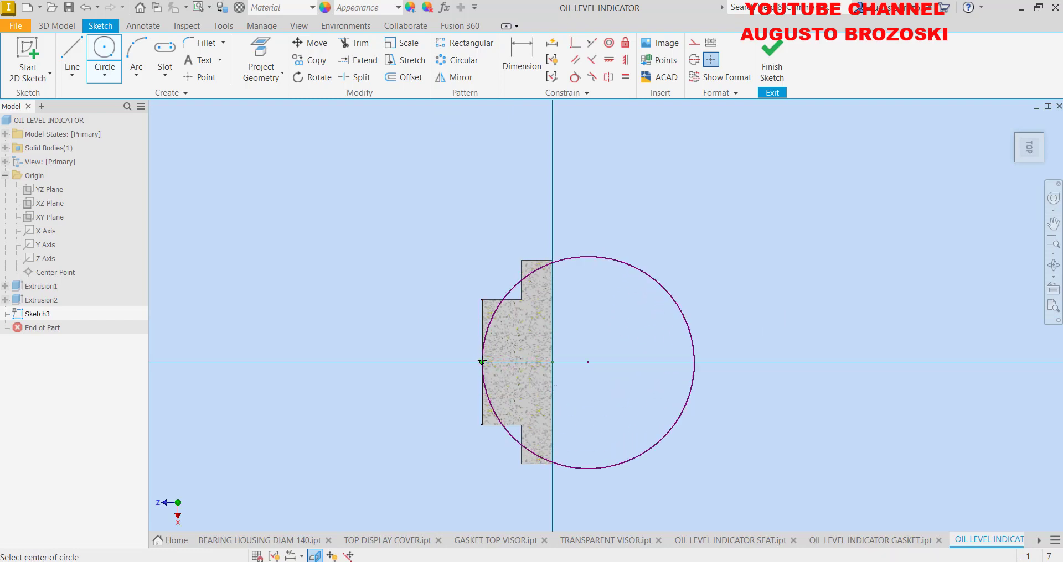
pyautogui.click(482, 354)
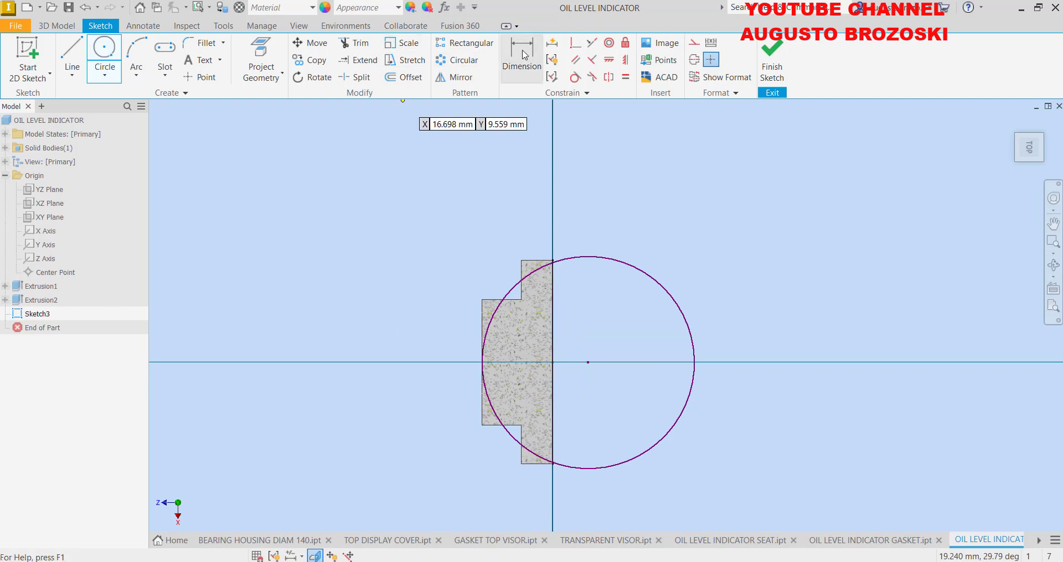
pyautogui.press('d')
pyautogui.click(622, 262)
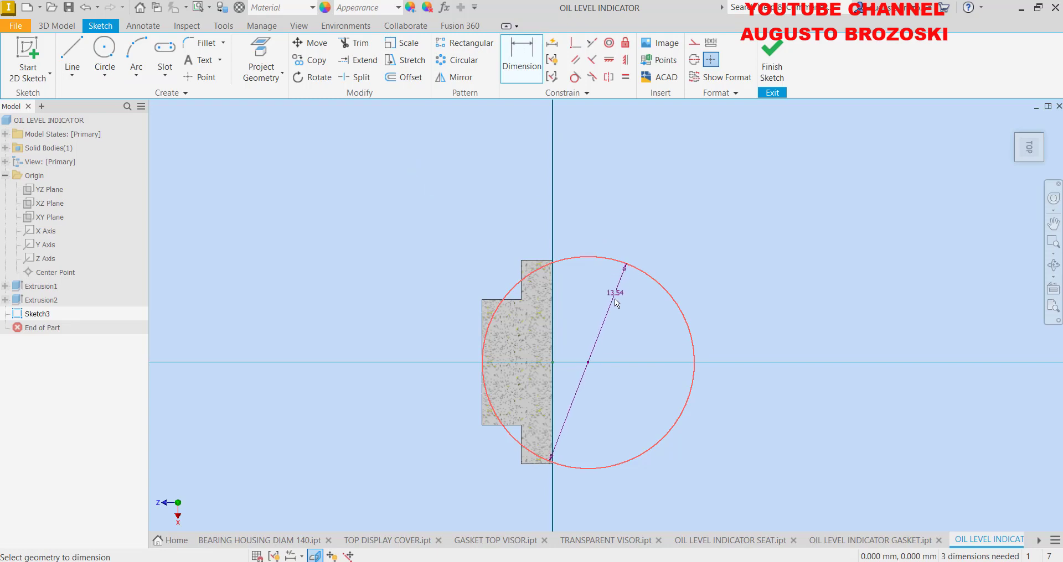
pyautogui.click(617, 318)
pyautogui.write('16')
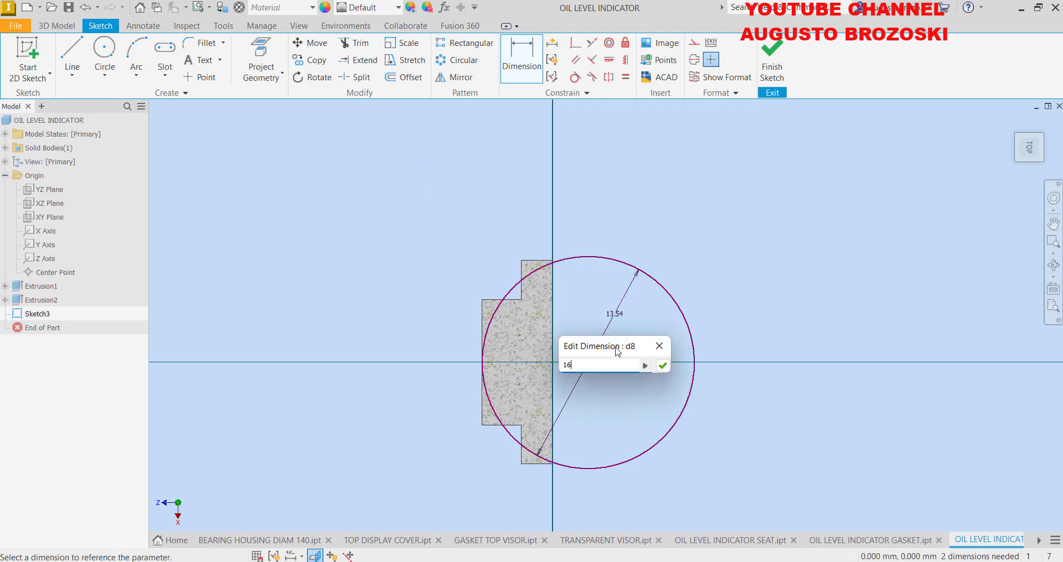
pyautogui.press('Return')
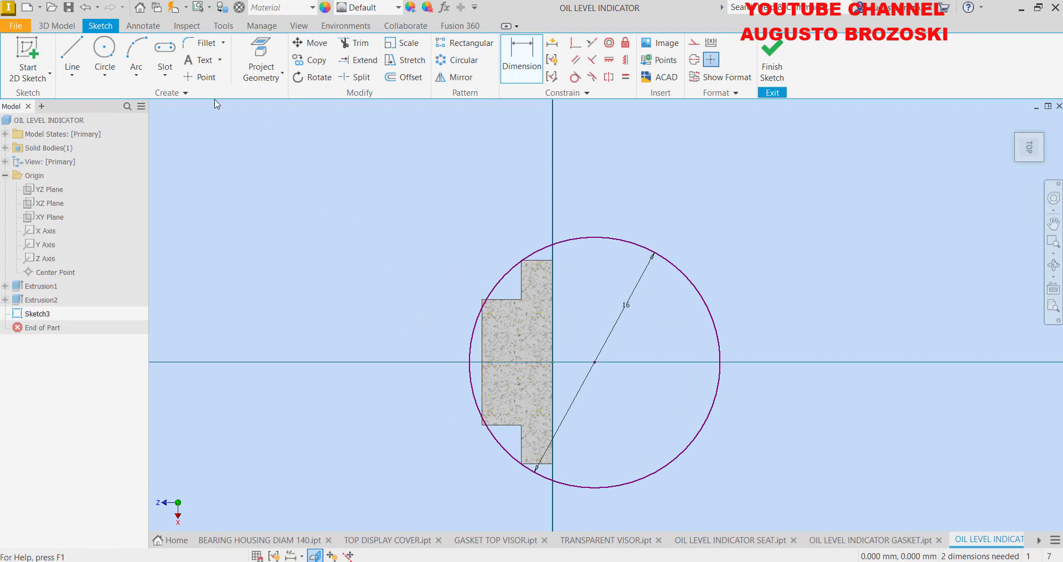
pyautogui.click(404, 77)
# Offset the 16 mm circle outward by 5 mm
pyautogui.click(540, 249)
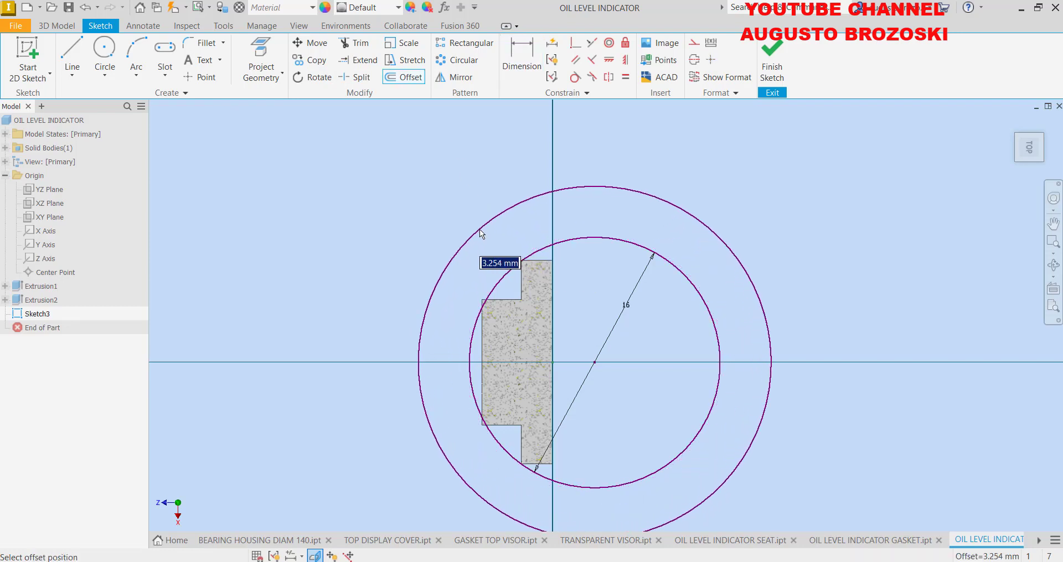
pyautogui.write('5')
pyautogui.press('Return')
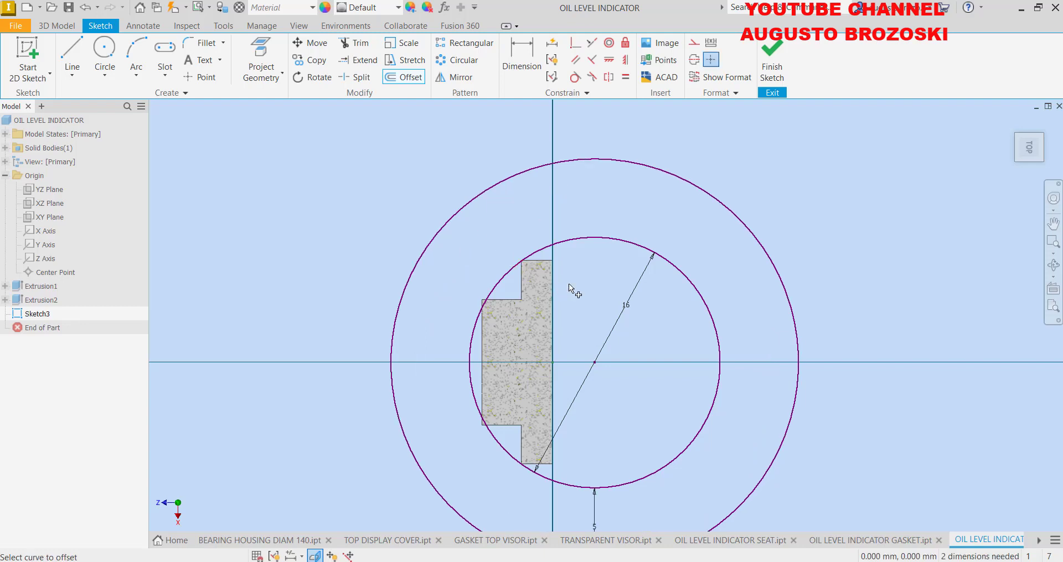
pyautogui.press('Escape')
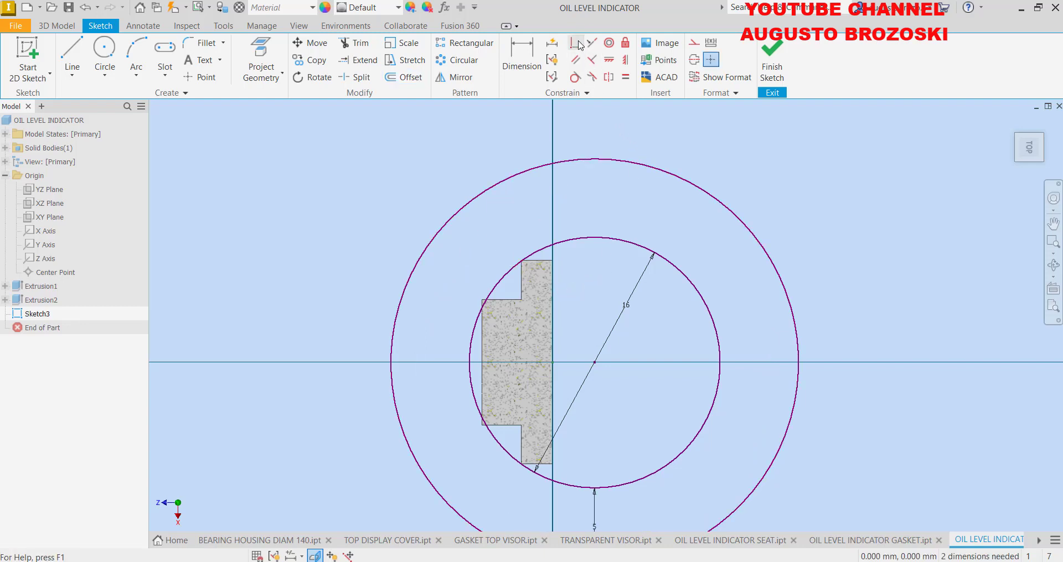
# Make the 16 mm circle coincident with the profile's front point on the axis
pyautogui.click(576, 43)
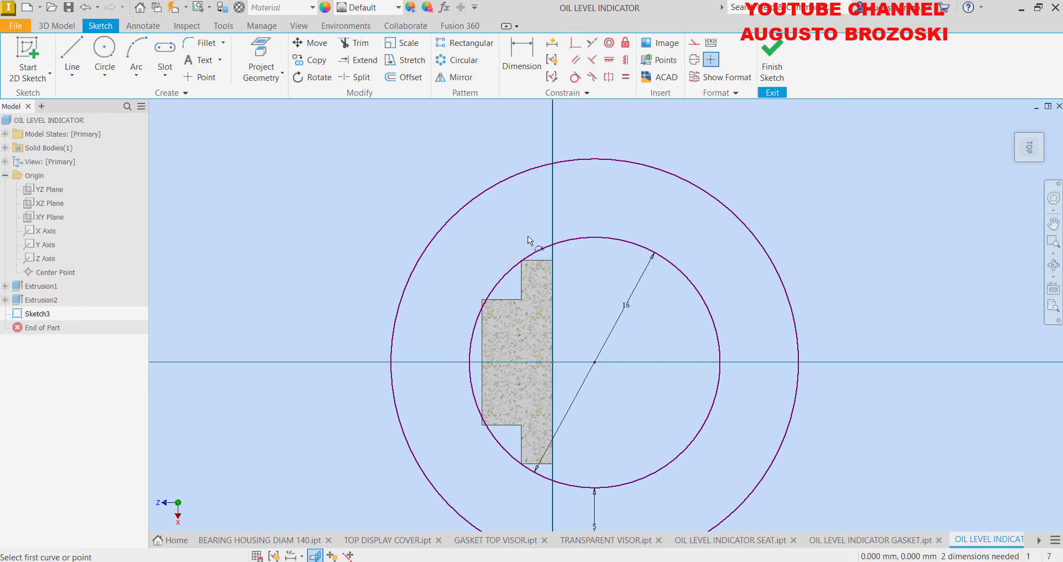
pyautogui.scroll(-3, 484, 379)
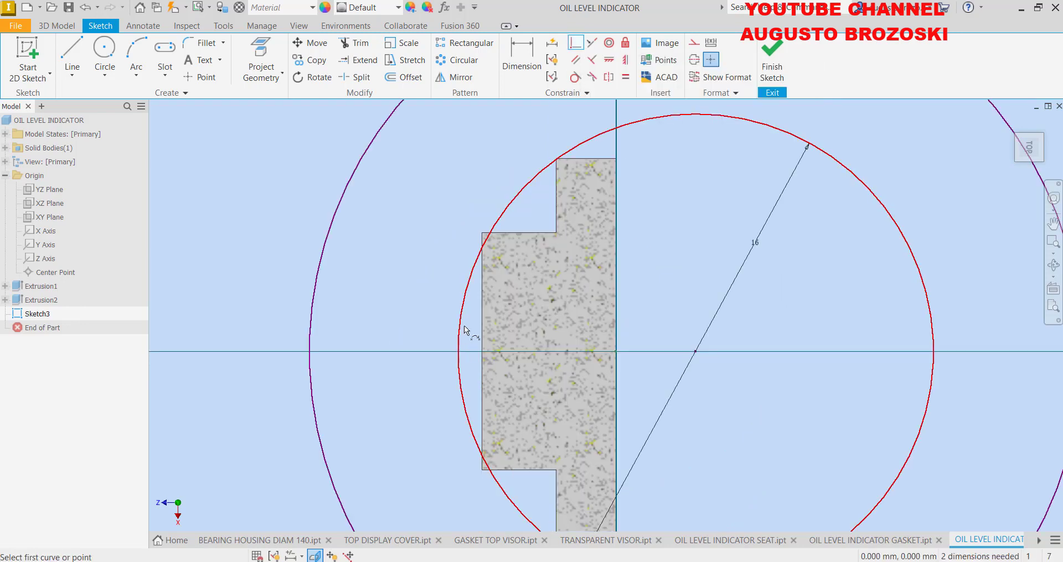
pyautogui.click(462, 354)
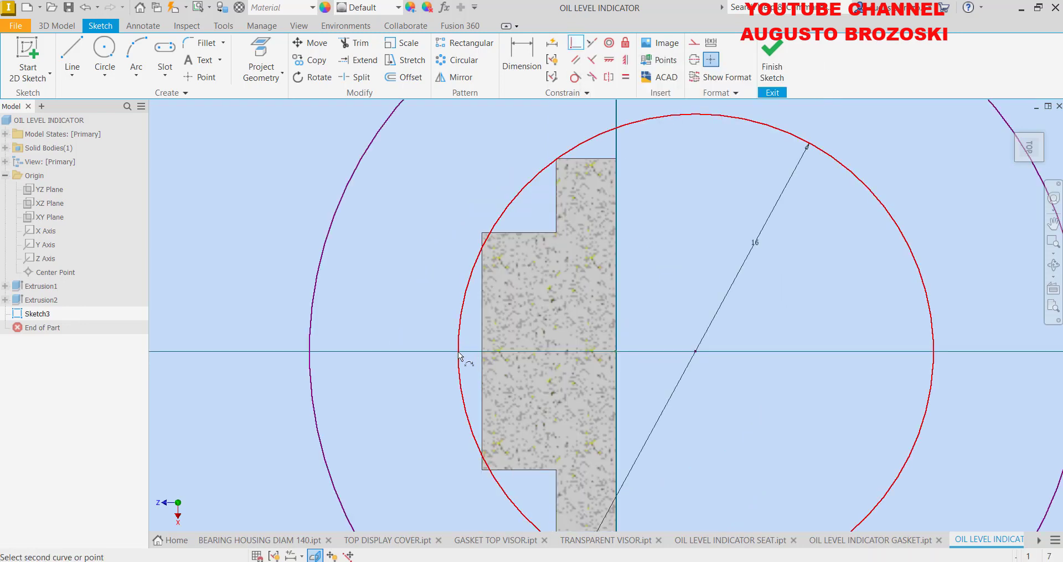
pyautogui.click(483, 352)
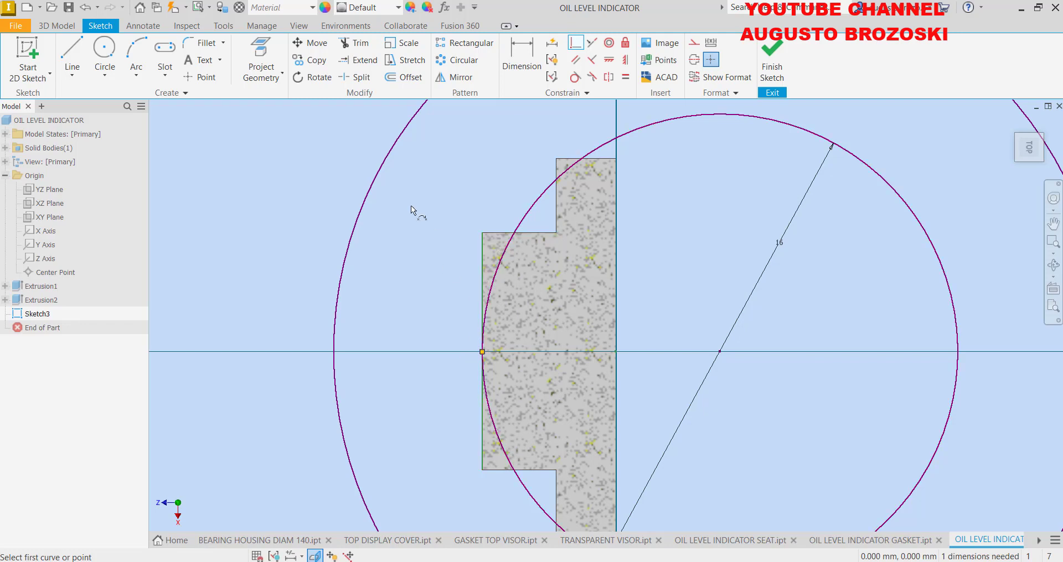
# Draw two horizontal lines across the circles, one above and one below the profile
pyautogui.click(72, 55)
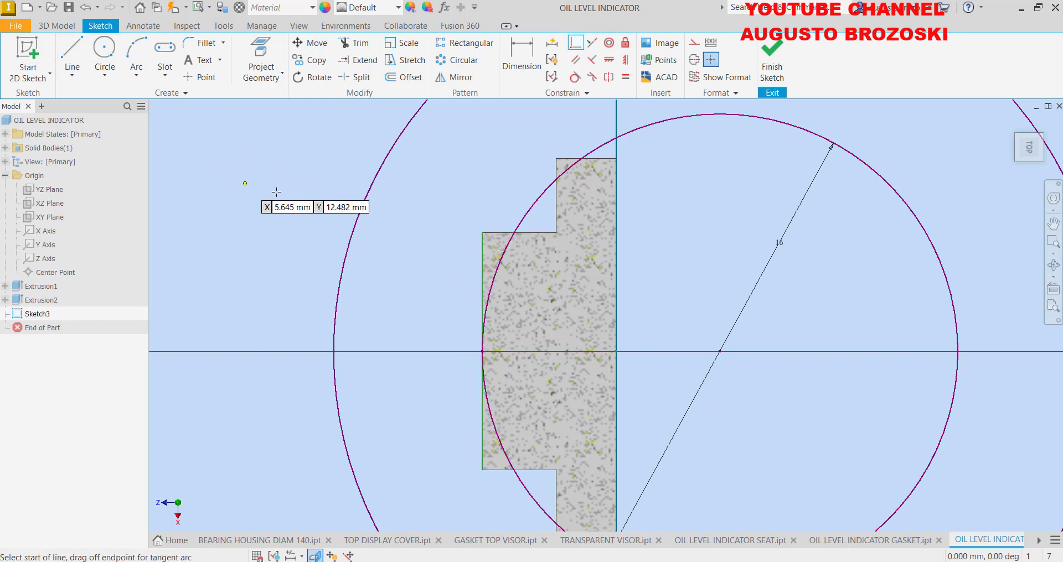
pyautogui.click(299, 190)
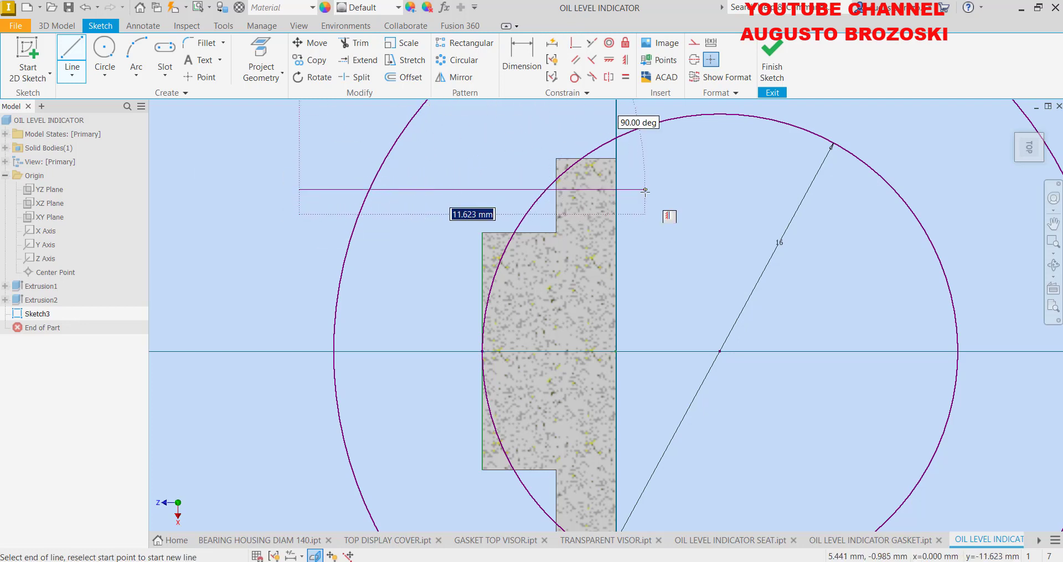
pyautogui.click(645, 190)
pyautogui.press('Escape')
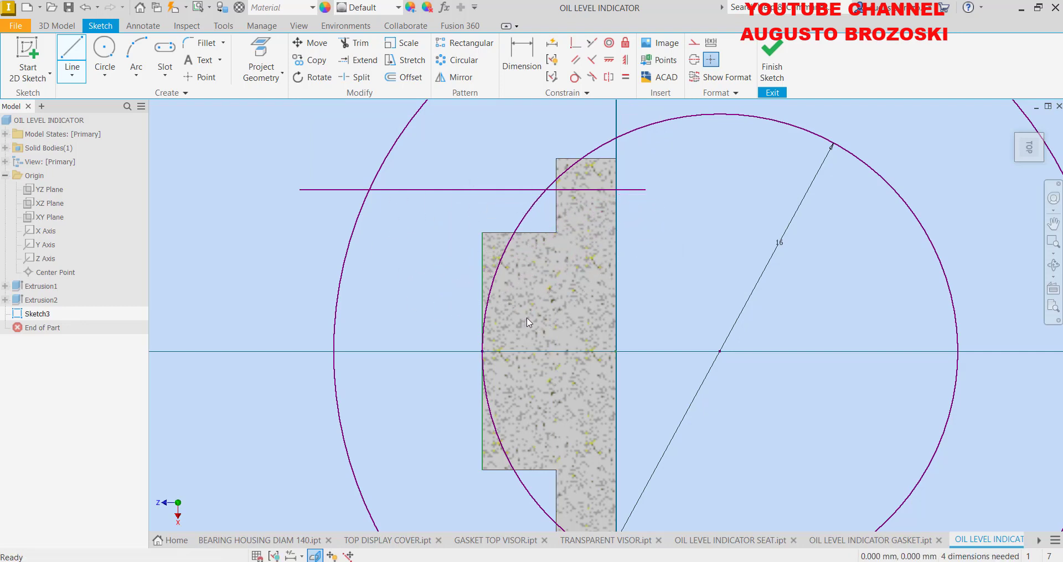
pyautogui.press('l')
pyautogui.scroll(3, 477, 327)
pyautogui.scroll(-3, 501, 346)
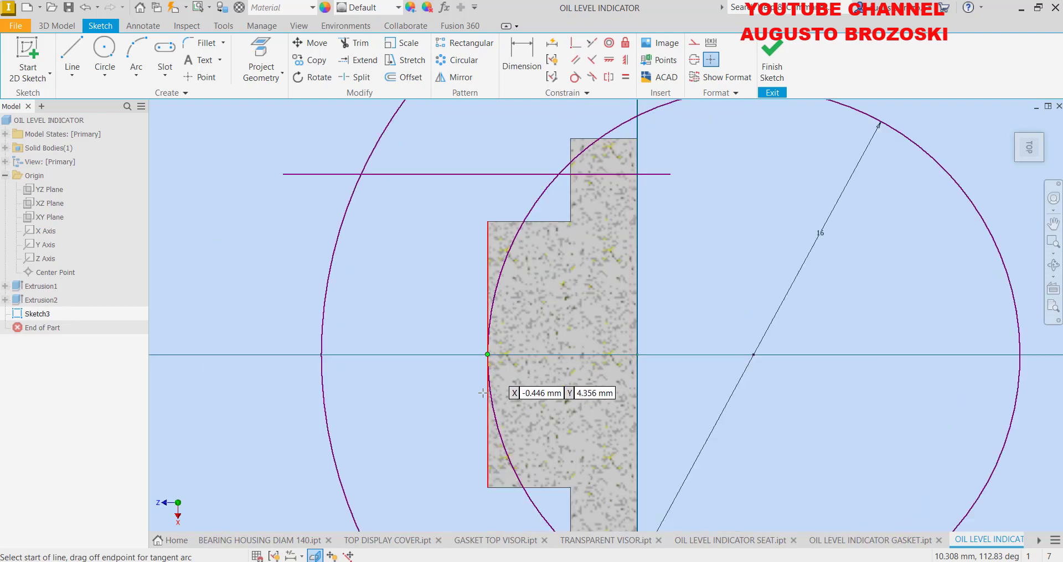
pyautogui.scroll(-2, 512, 396)
pyautogui.scroll(1, 463, 438)
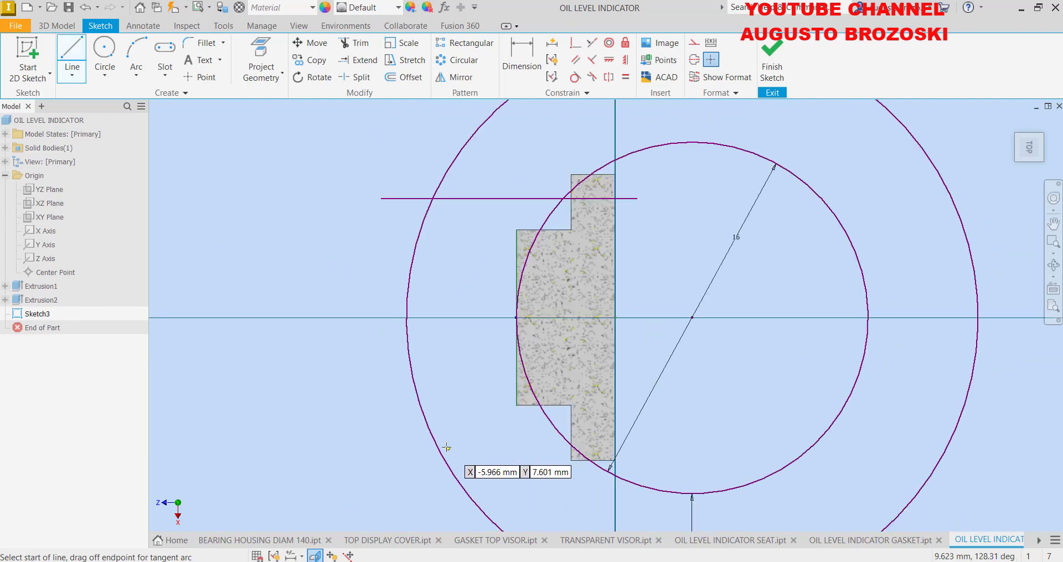
pyautogui.click(392, 446)
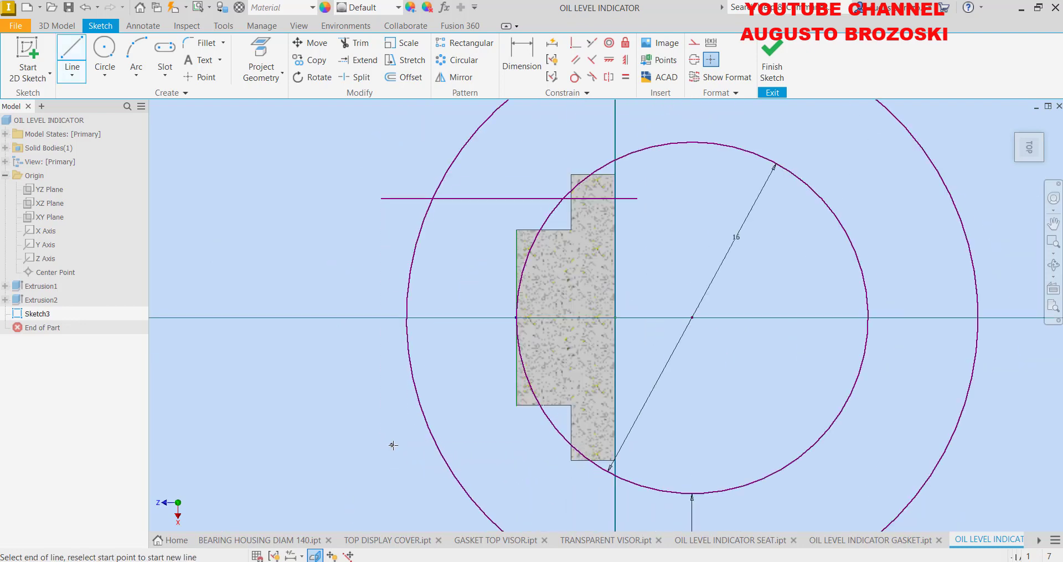
pyautogui.click(652, 445)
pyautogui.press('Escape')
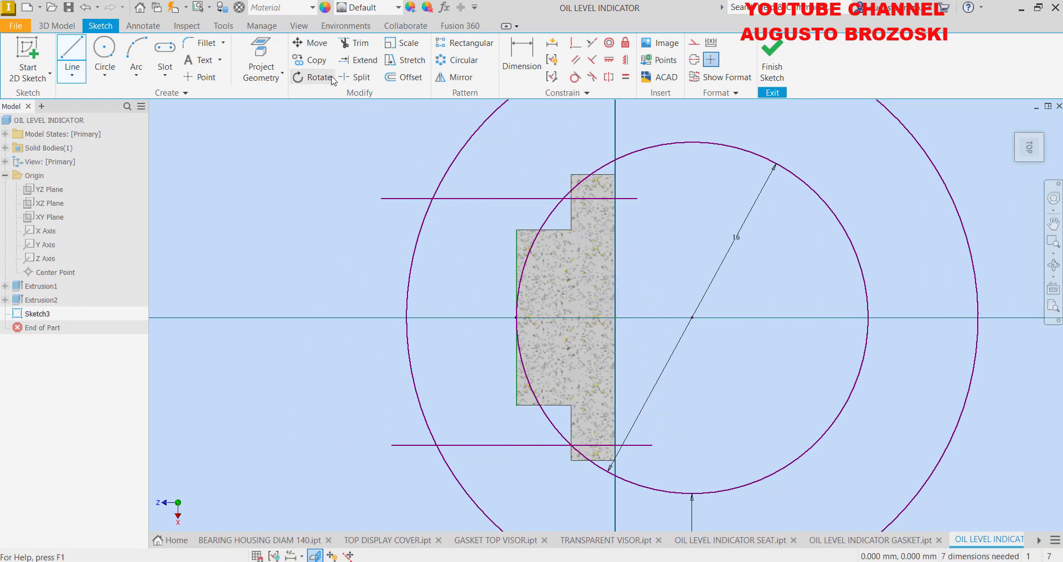
pyautogui.press('Escape')
# Trim the circles to arcs and cut off the lines' overhangs, leaving a closed curved band
pyautogui.click(348, 52)
pyautogui.moveTo(432, 142); pyautogui.dragTo(571, 174)
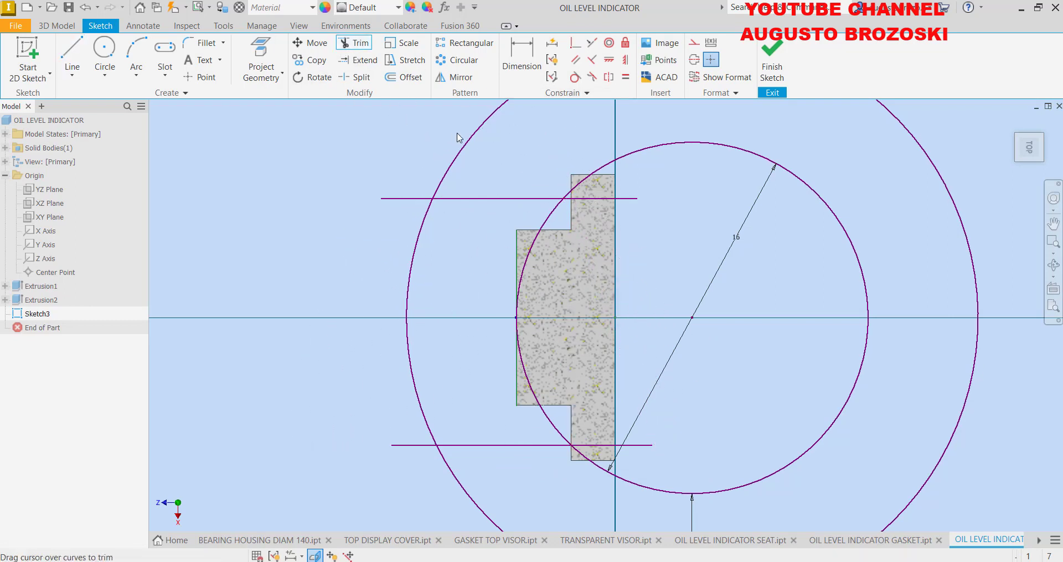
pyautogui.click(416, 445)
pyautogui.click(407, 198)
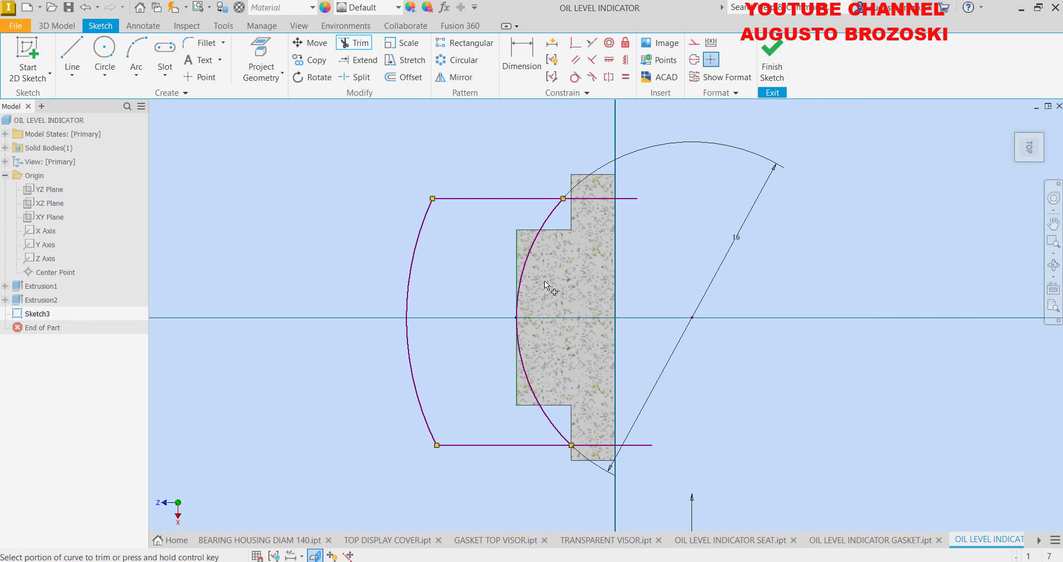
pyautogui.click(624, 198)
pyautogui.click(630, 445)
pyautogui.moveTo(627, 474); pyautogui.dragTo(386, 426)
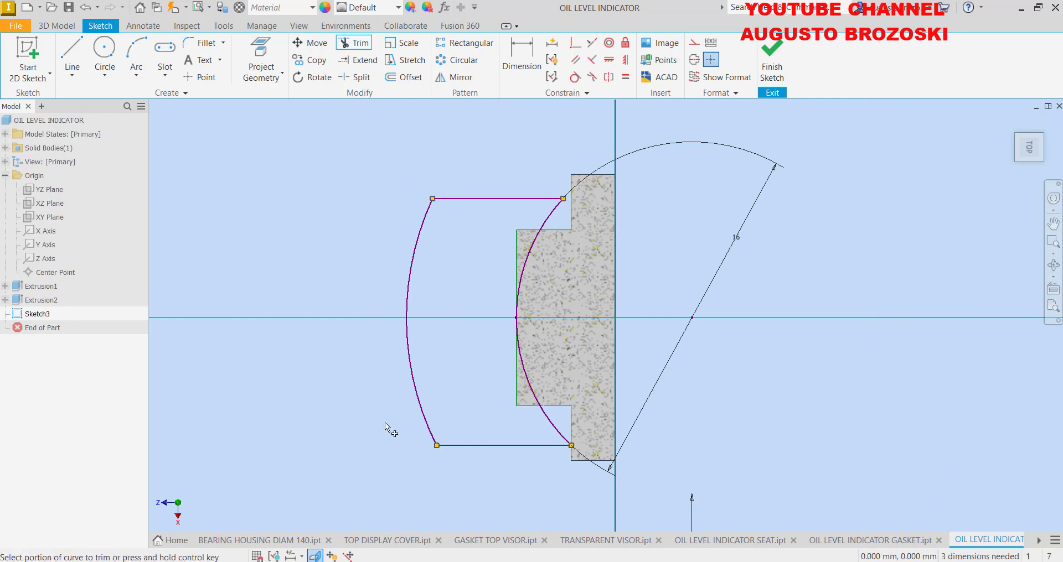
# Dimension the band's height to 10 mm and its top line to the axis at 5 mm
pyautogui.click(514, 61)
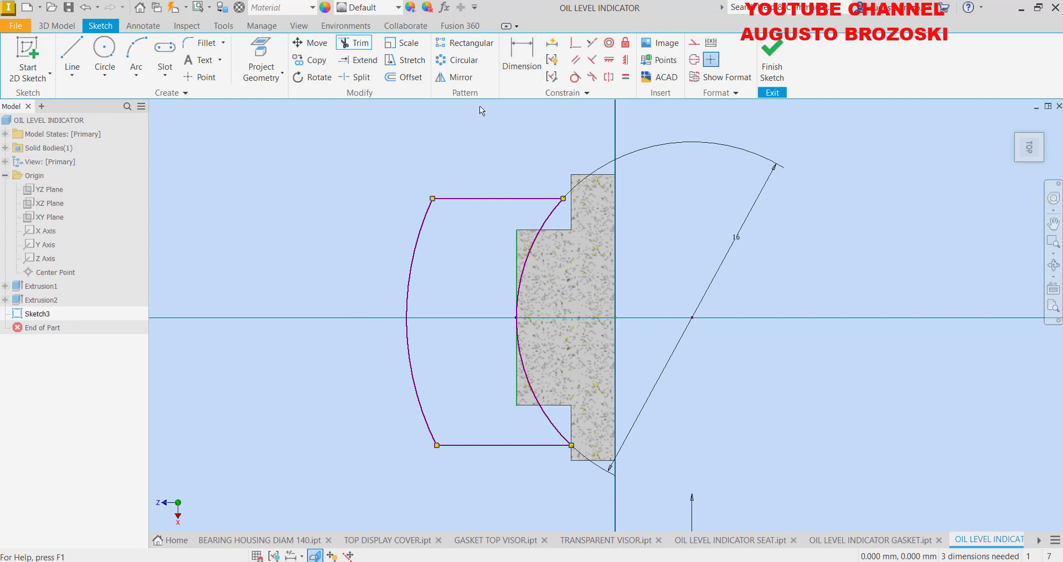
pyautogui.click(454, 198)
pyautogui.click(460, 447)
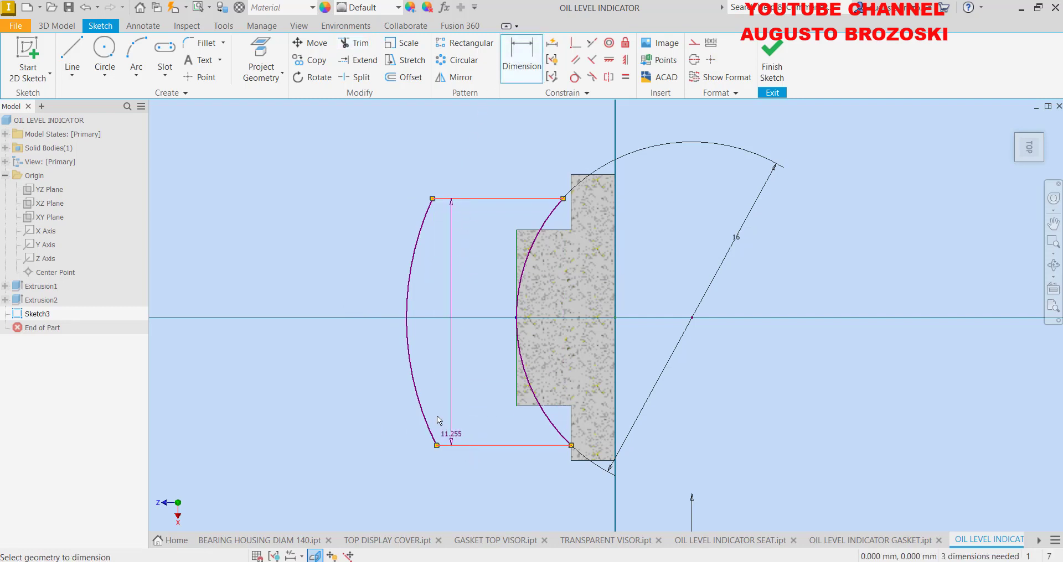
pyautogui.click(343, 365)
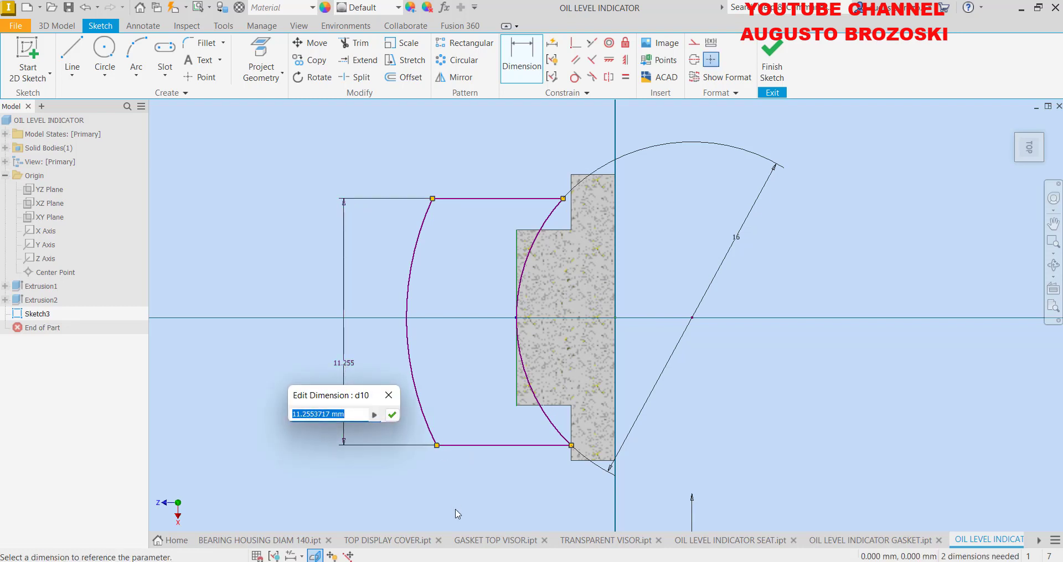
pyautogui.write('10')
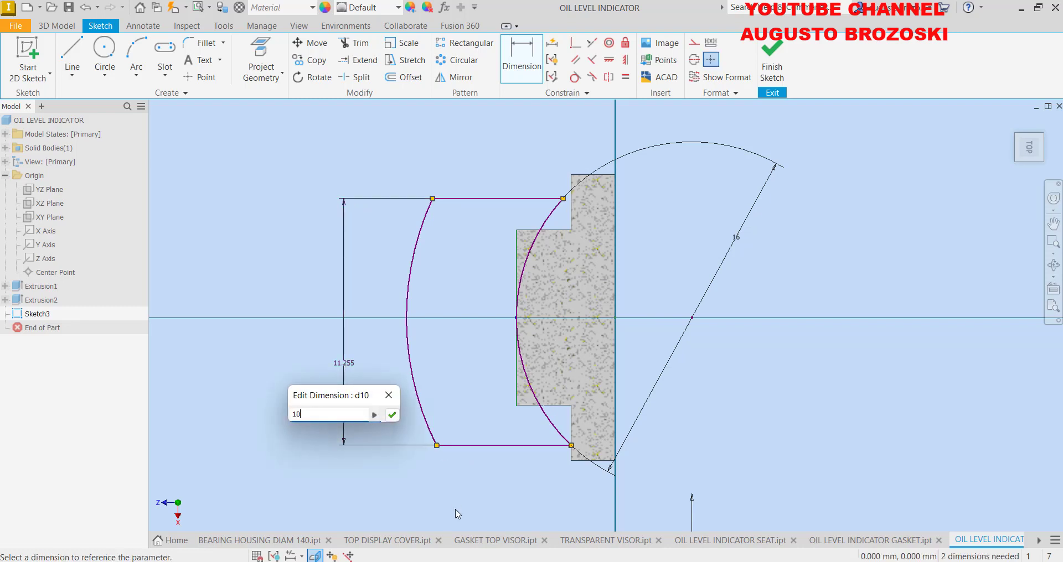
pyautogui.press('Return')
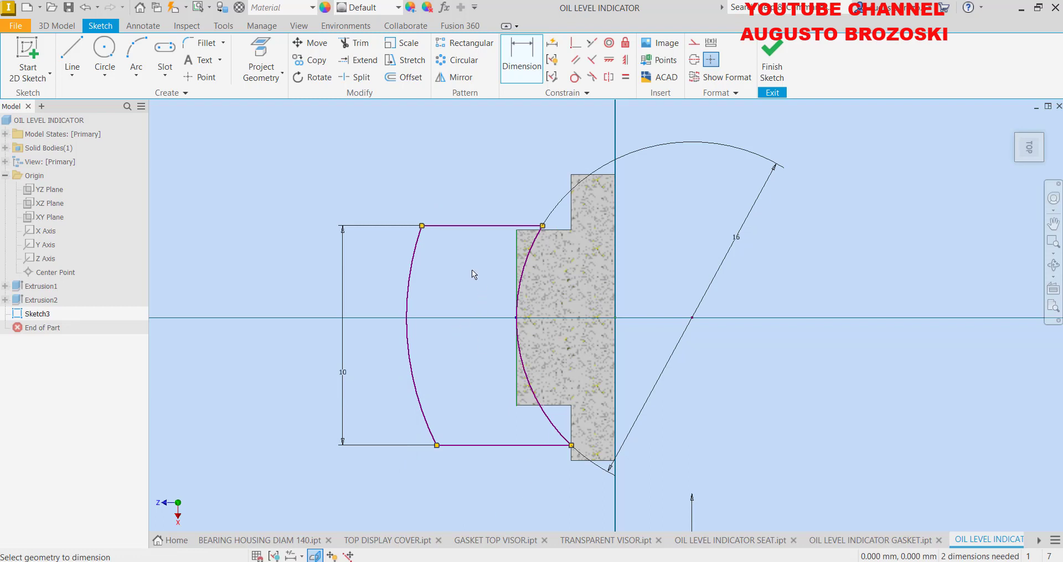
pyautogui.click(449, 228)
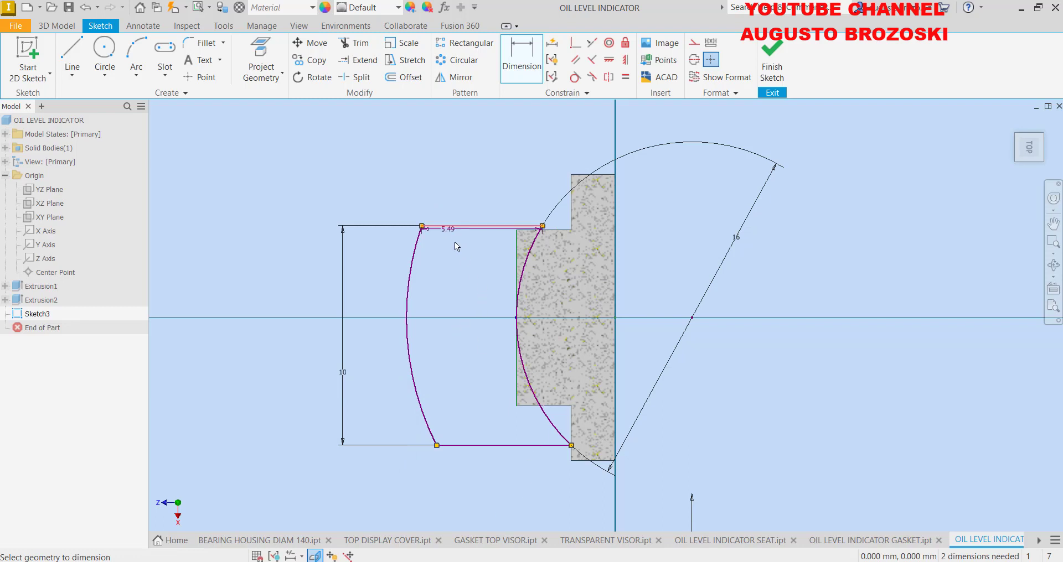
pyautogui.click(515, 319)
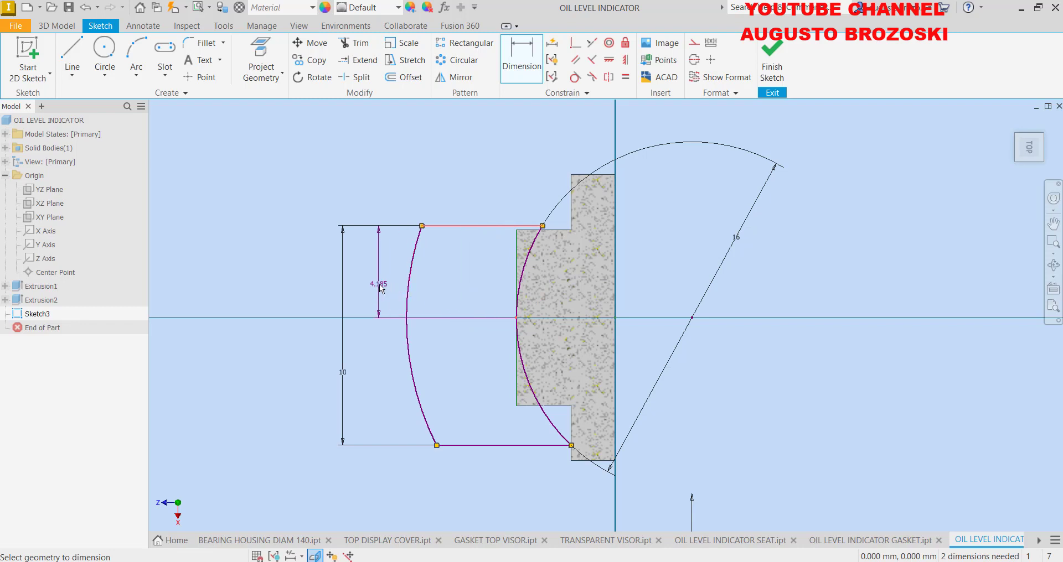
pyautogui.click(380, 285)
pyautogui.write('5')
pyautogui.press('Return')
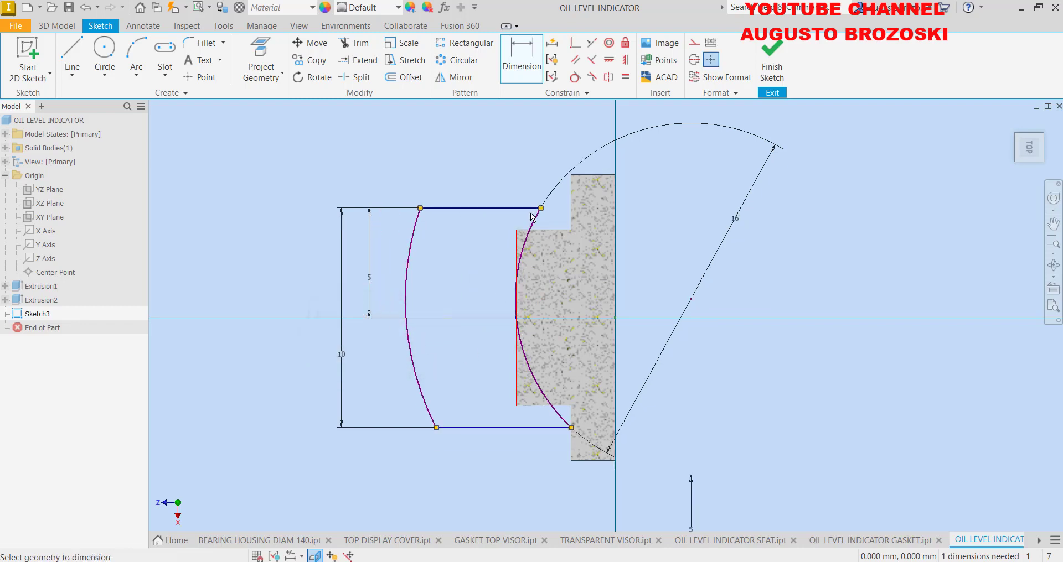
pyautogui.press('Escape')
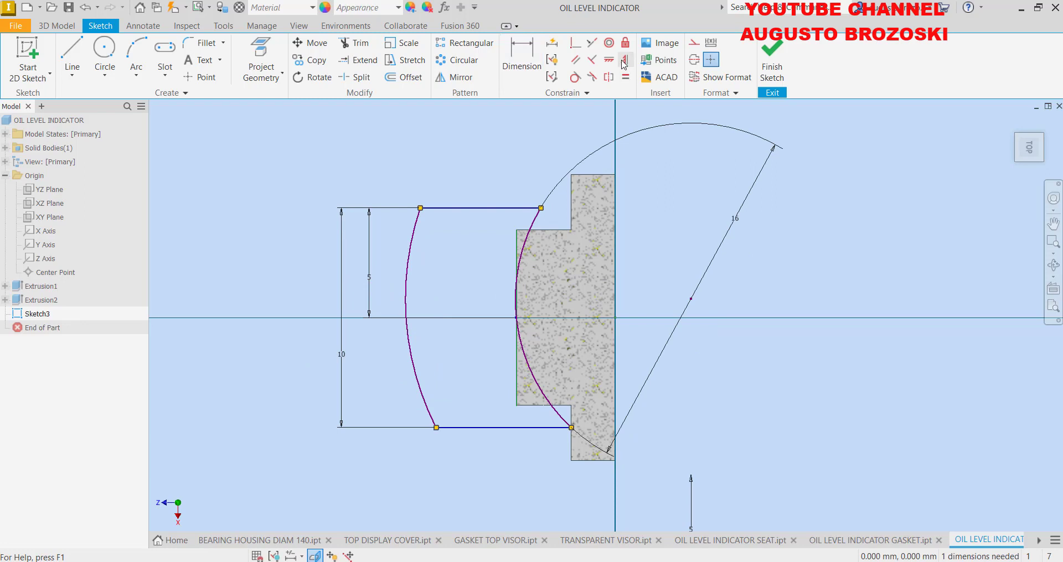
# Make the top and bottom lines equal, then finish the sketch
pyautogui.click(624, 61)
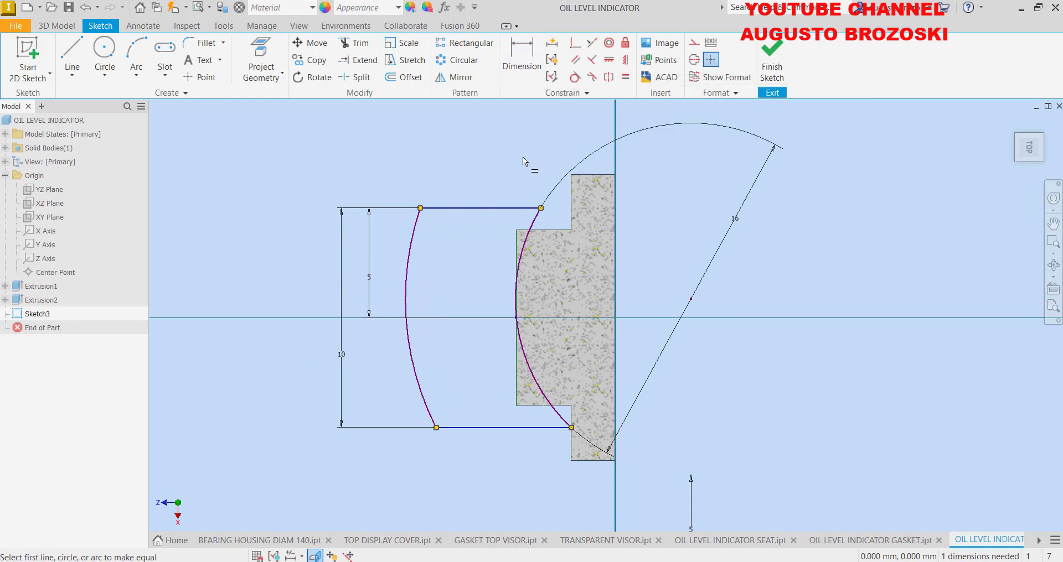
pyautogui.click(470, 208)
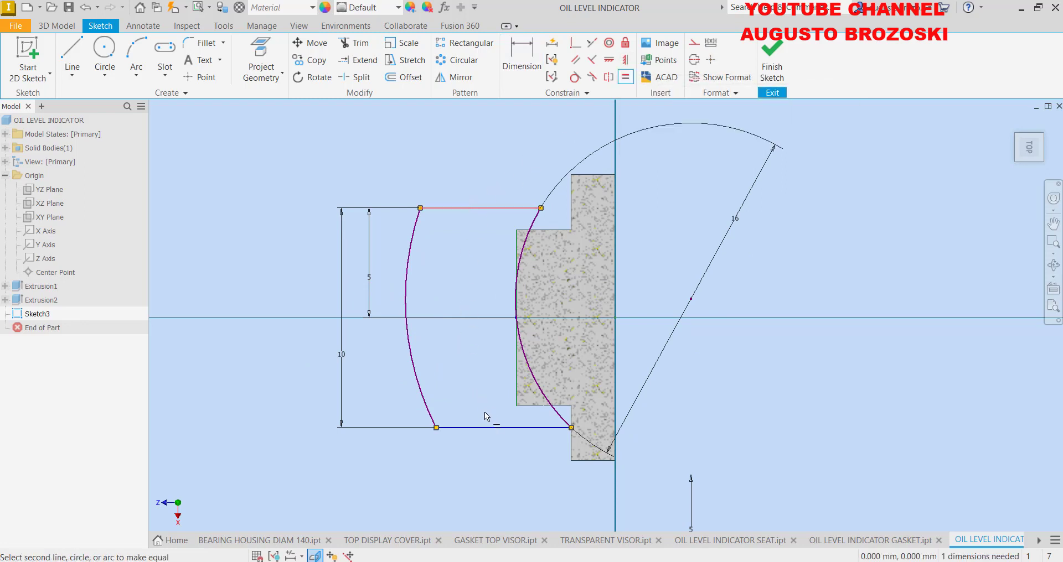
pyautogui.click(483, 429)
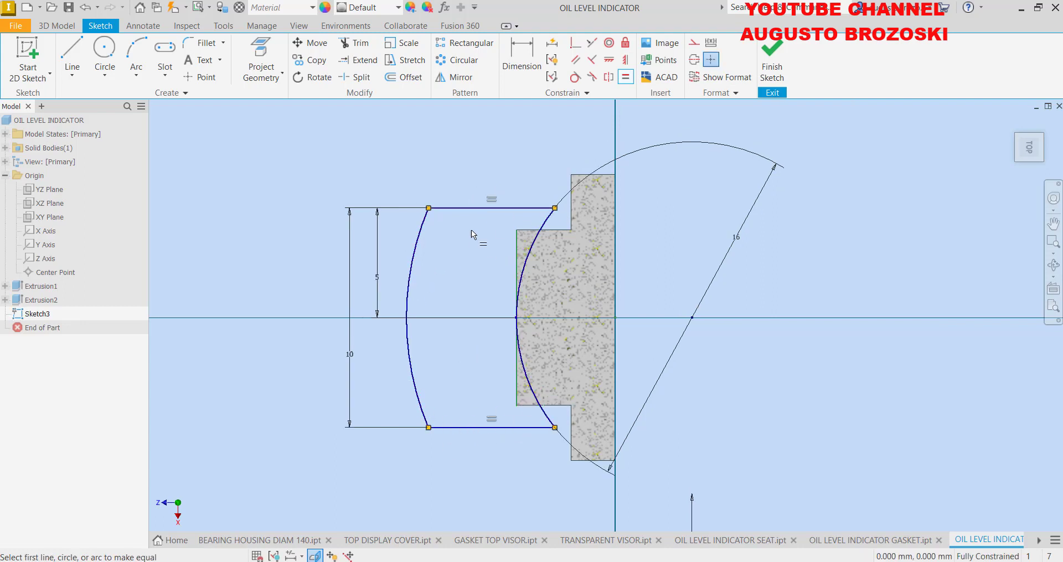
pyautogui.click(772, 61)
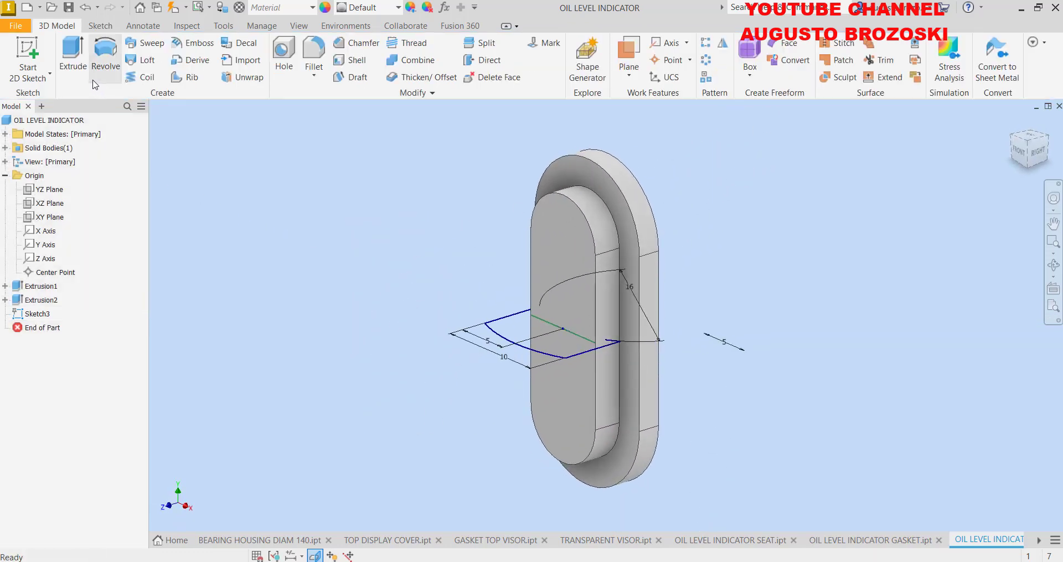
# Extrude the curved band as a symmetric Through All cut to dome the front face
pyautogui.click(73, 51)
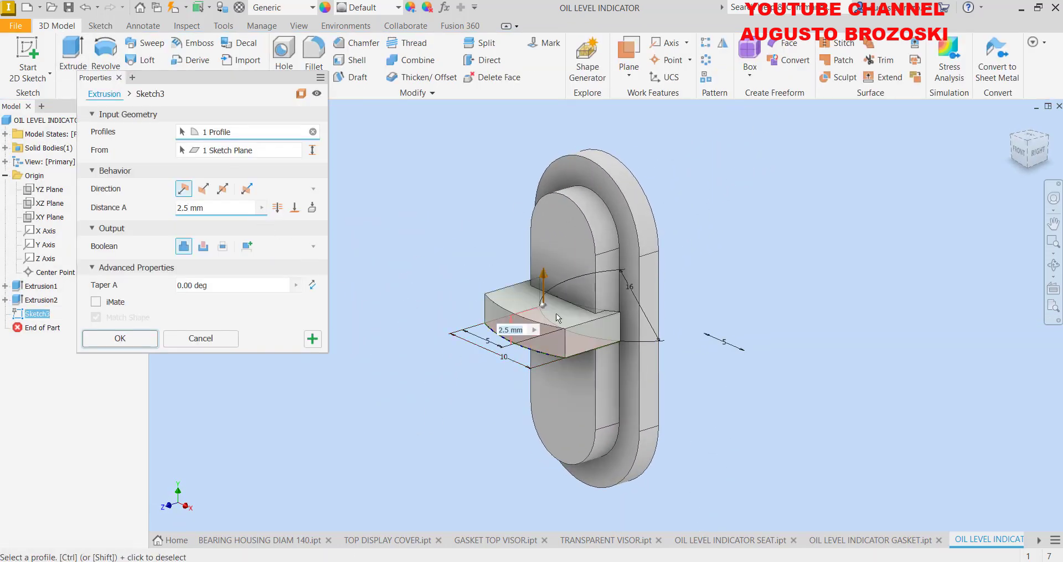
pyautogui.click(222, 194)
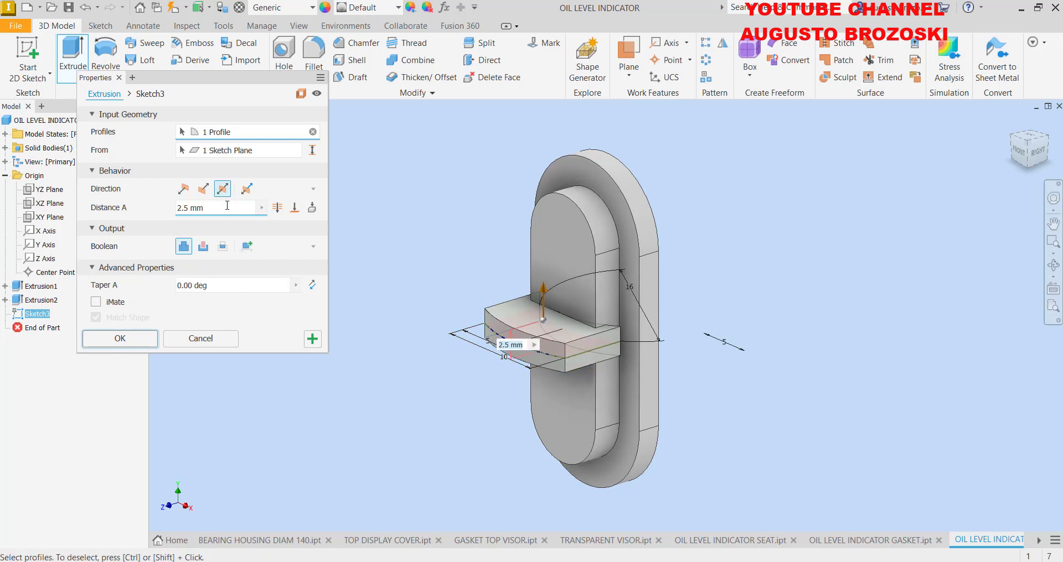
pyautogui.click(278, 208)
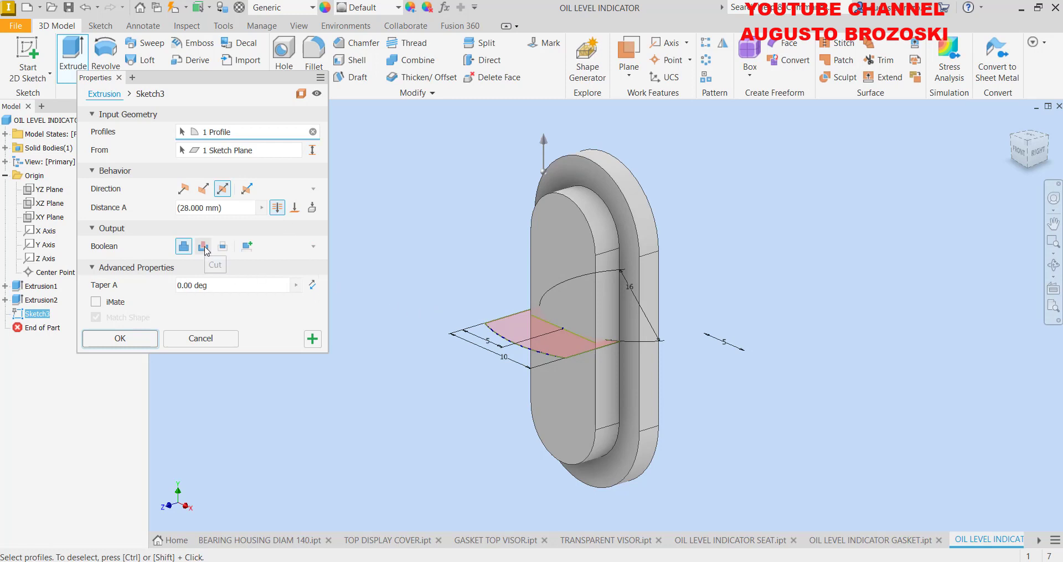
pyautogui.click(203, 247)
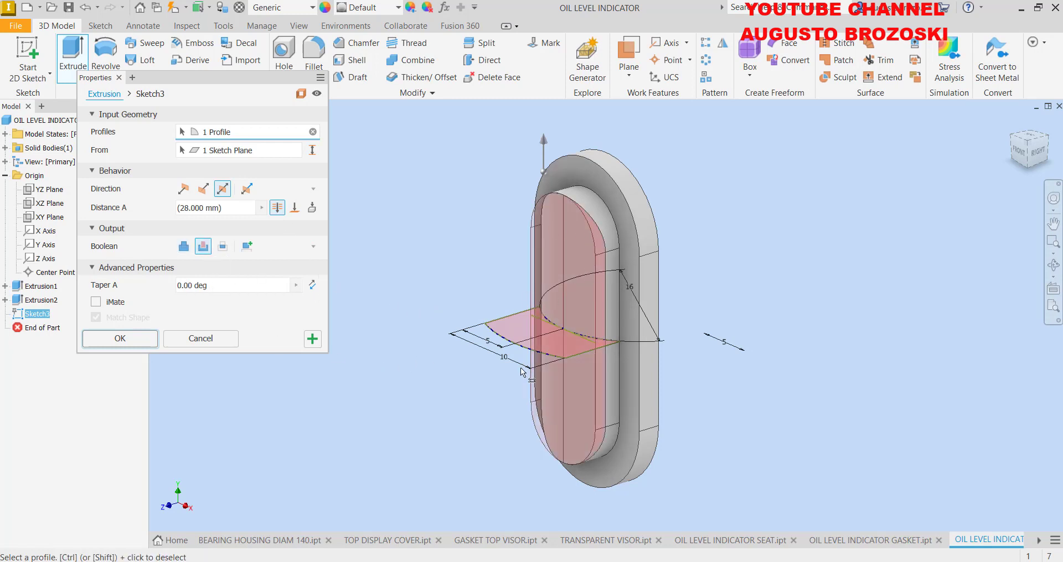
pyautogui.moveTo(1028, 150)
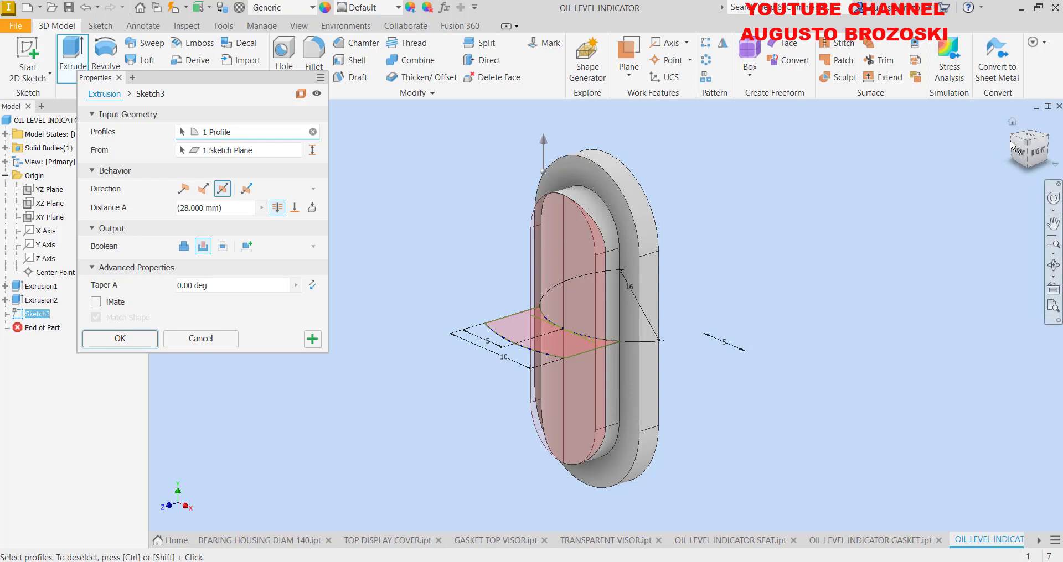
pyautogui.click(1033, 139)
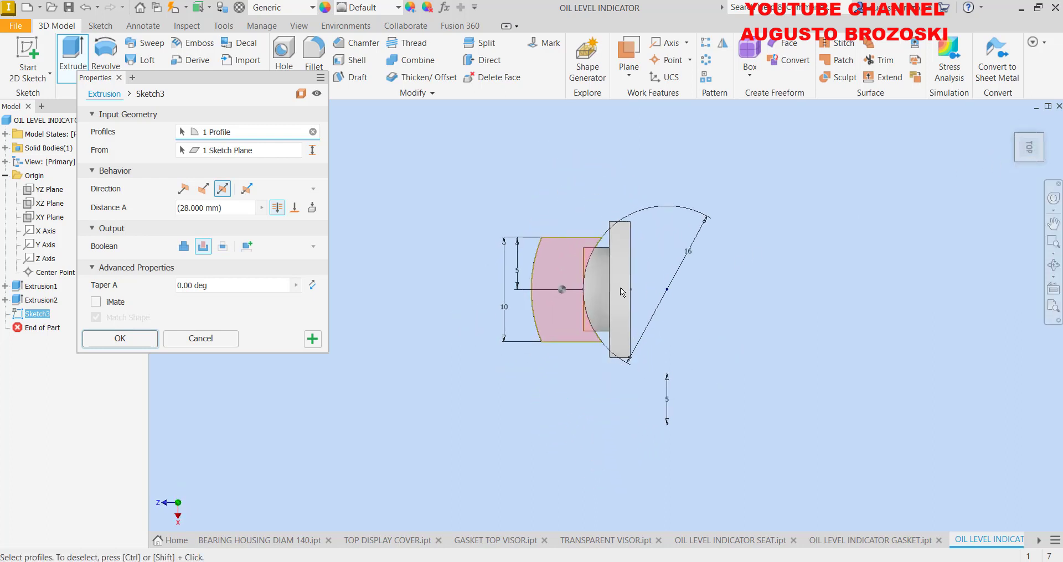
pyautogui.click(126, 340)
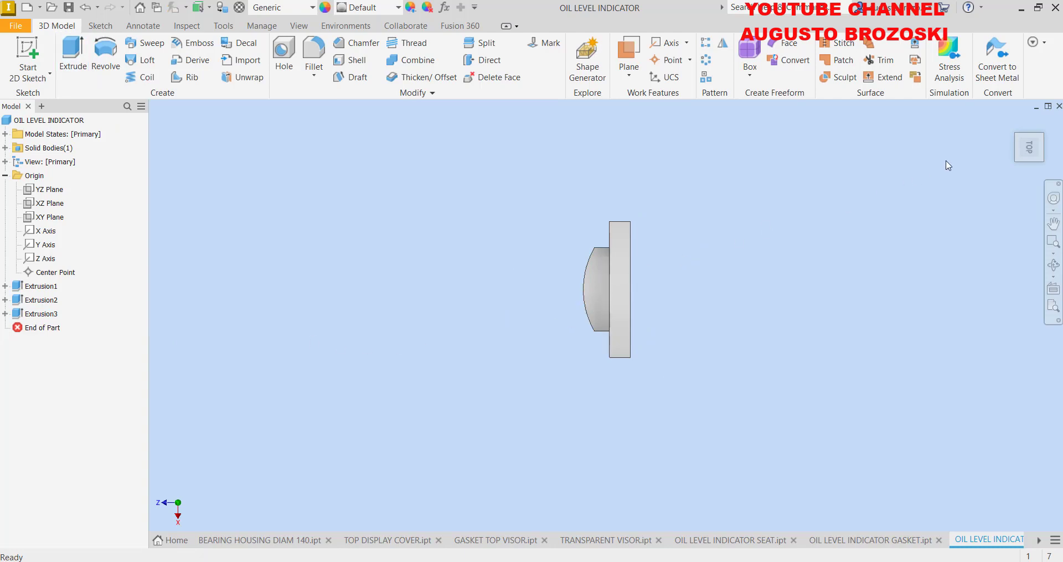
# Assign Acrylic as the part's material from the material list, then save the part
pyautogui.click(1014, 122)
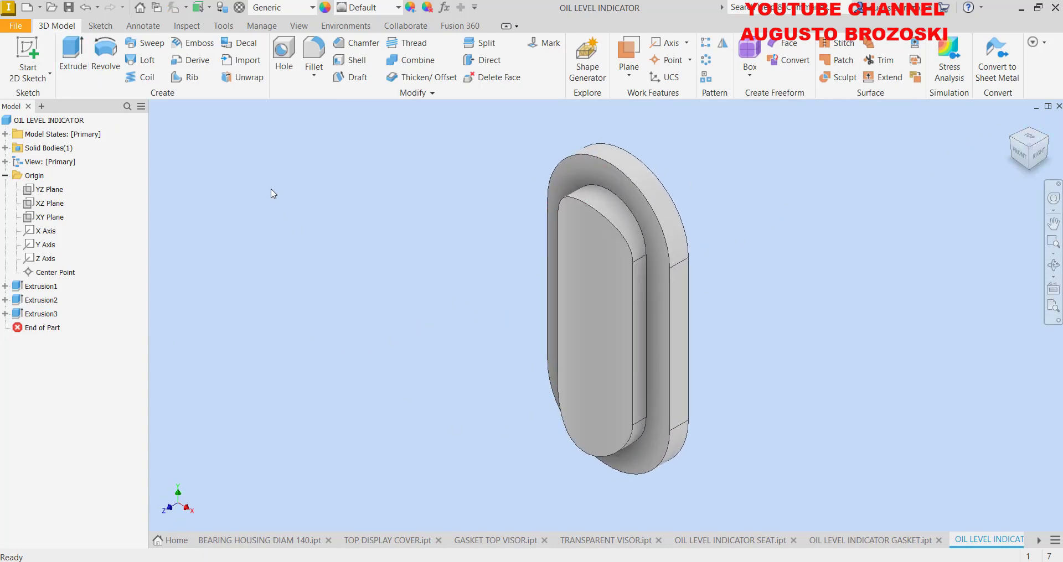
pyautogui.click(310, 9)
pyautogui.scroll(4, 285, 241)
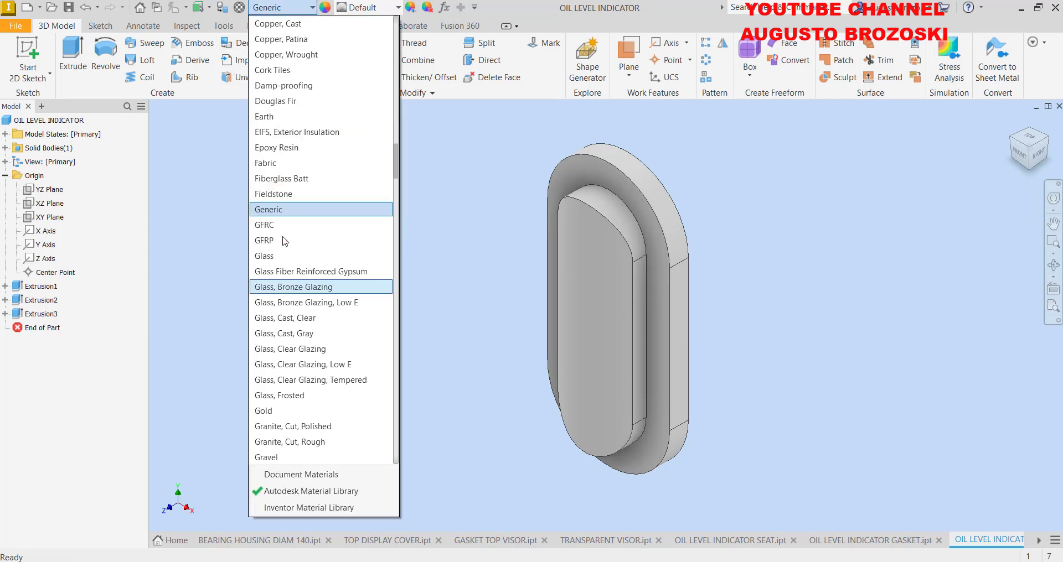
pyautogui.scroll(5, 308, 257)
pyautogui.scroll(5, 308, 257)
pyautogui.scroll(5, 308, 261)
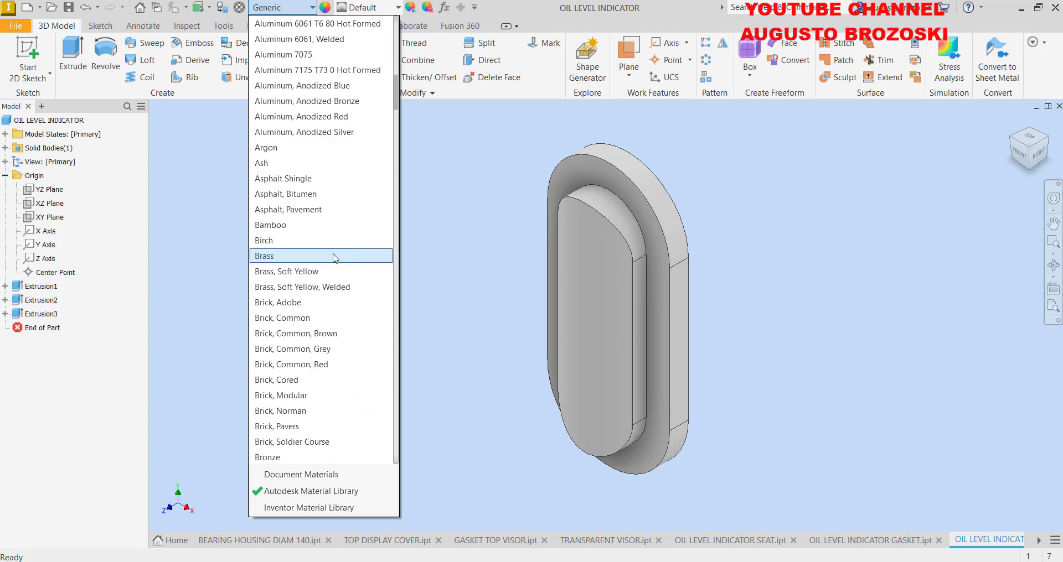
pyautogui.scroll(4, 336, 258)
pyautogui.scroll(5, 363, 271)
pyautogui.scroll(5, 363, 270)
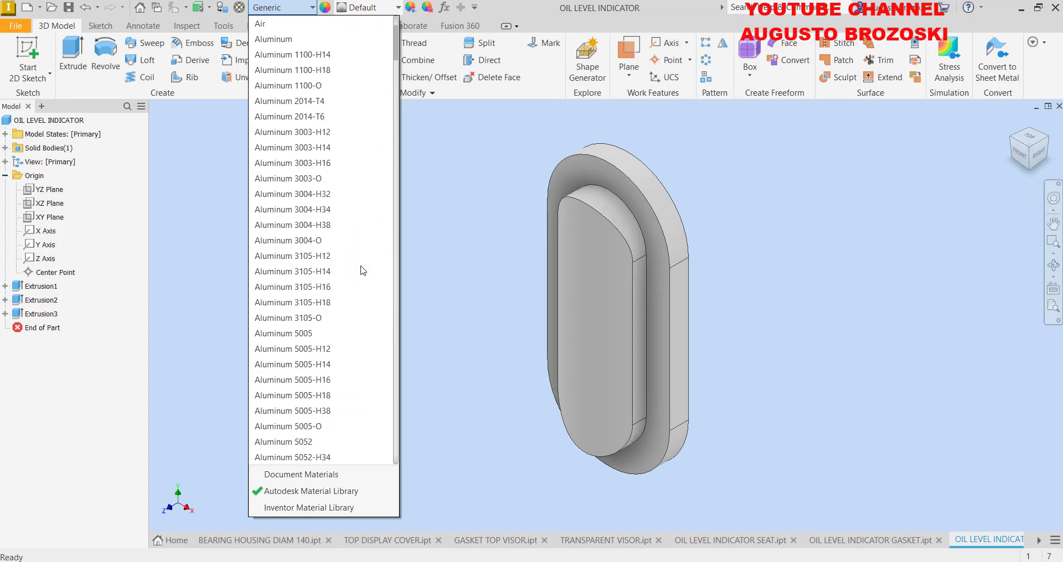
pyautogui.scroll(3, 360, 266)
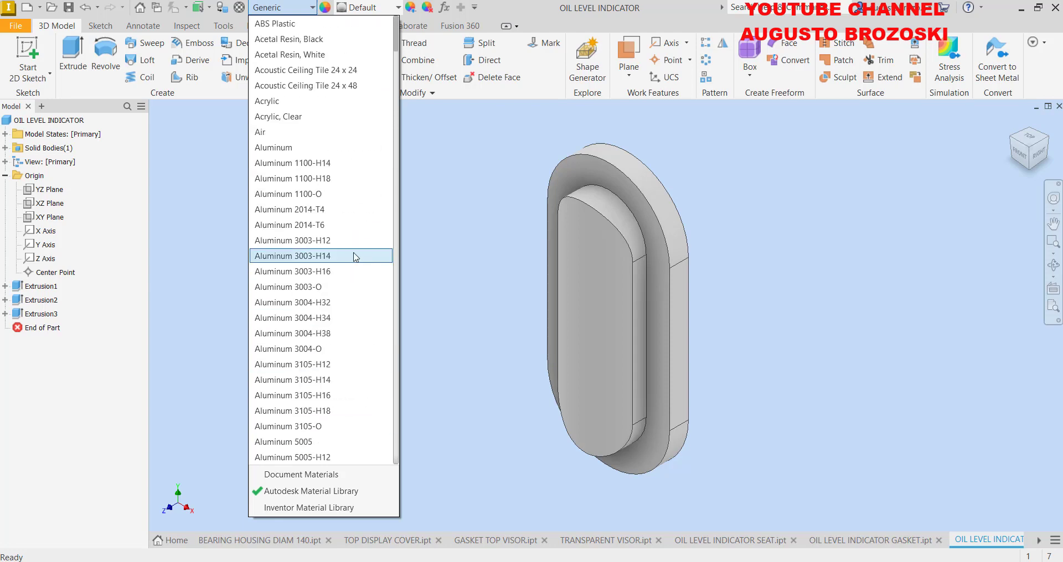
pyautogui.click(278, 105)
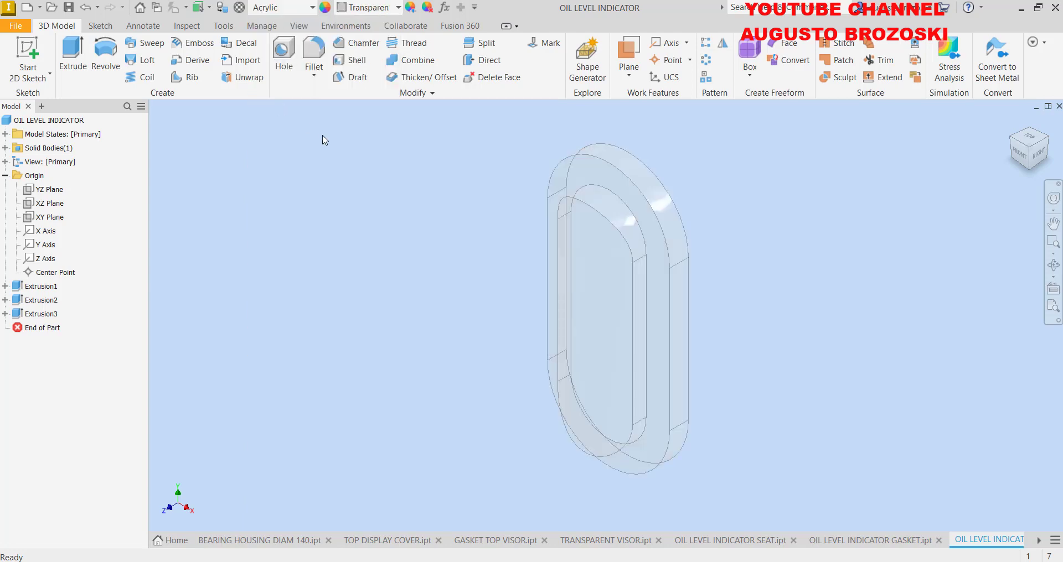
pyautogui.click(69, 8)
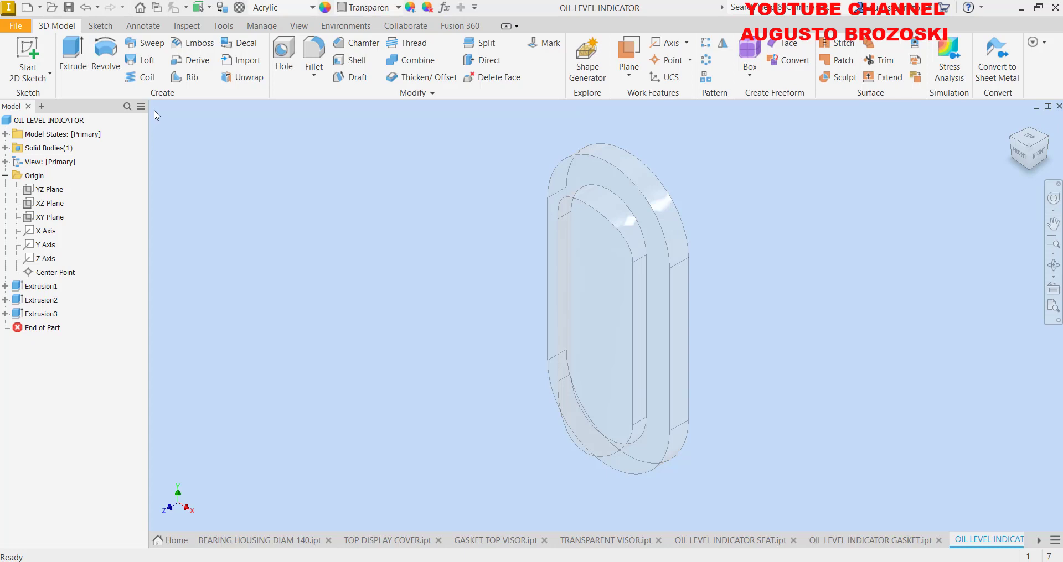
# Tile all seven open part documents side by side using View > Arrange
pyautogui.click(298, 28)
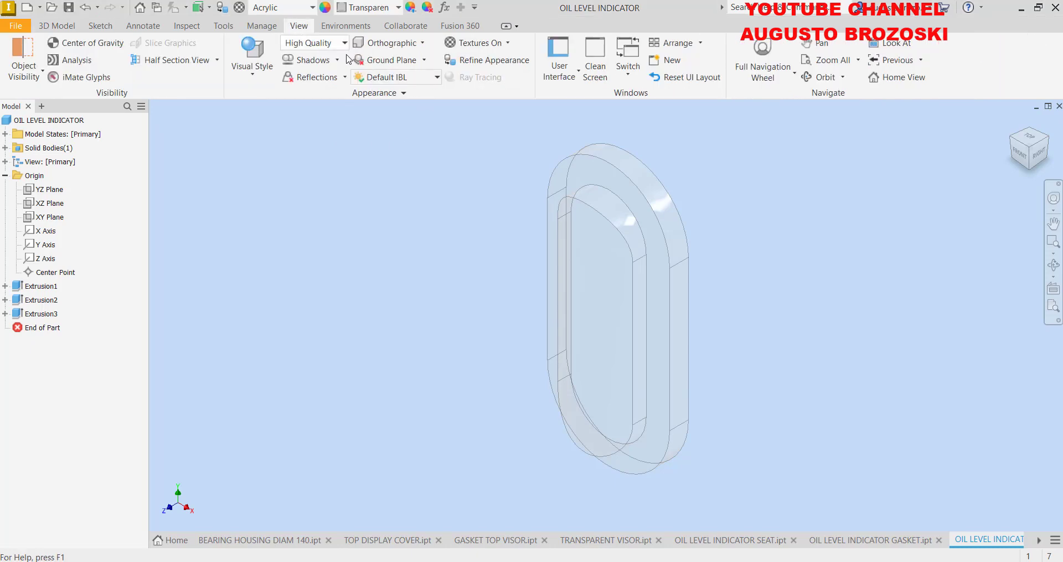
pyautogui.click(667, 47)
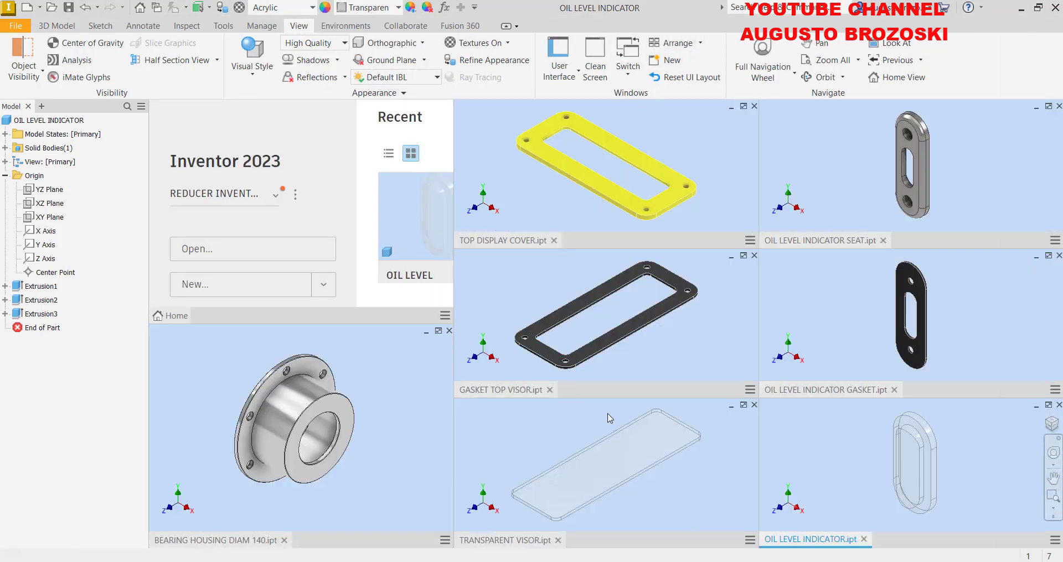